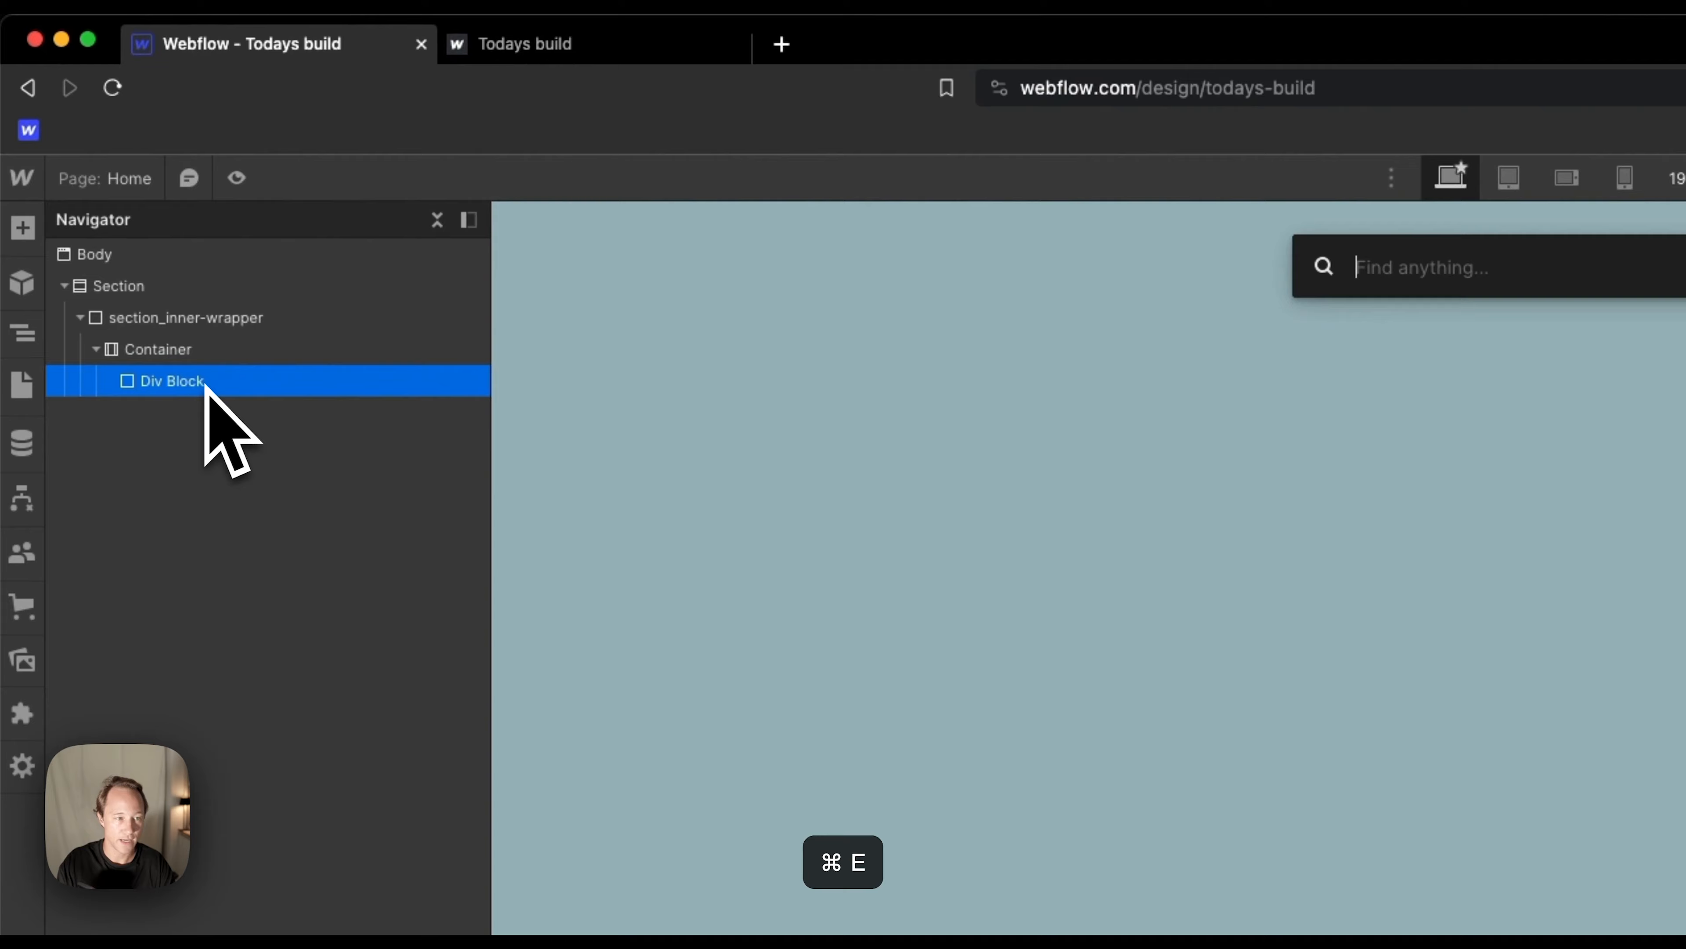
Insert a Collection List inside the Div Block and set its source to Accordions.
type("co")
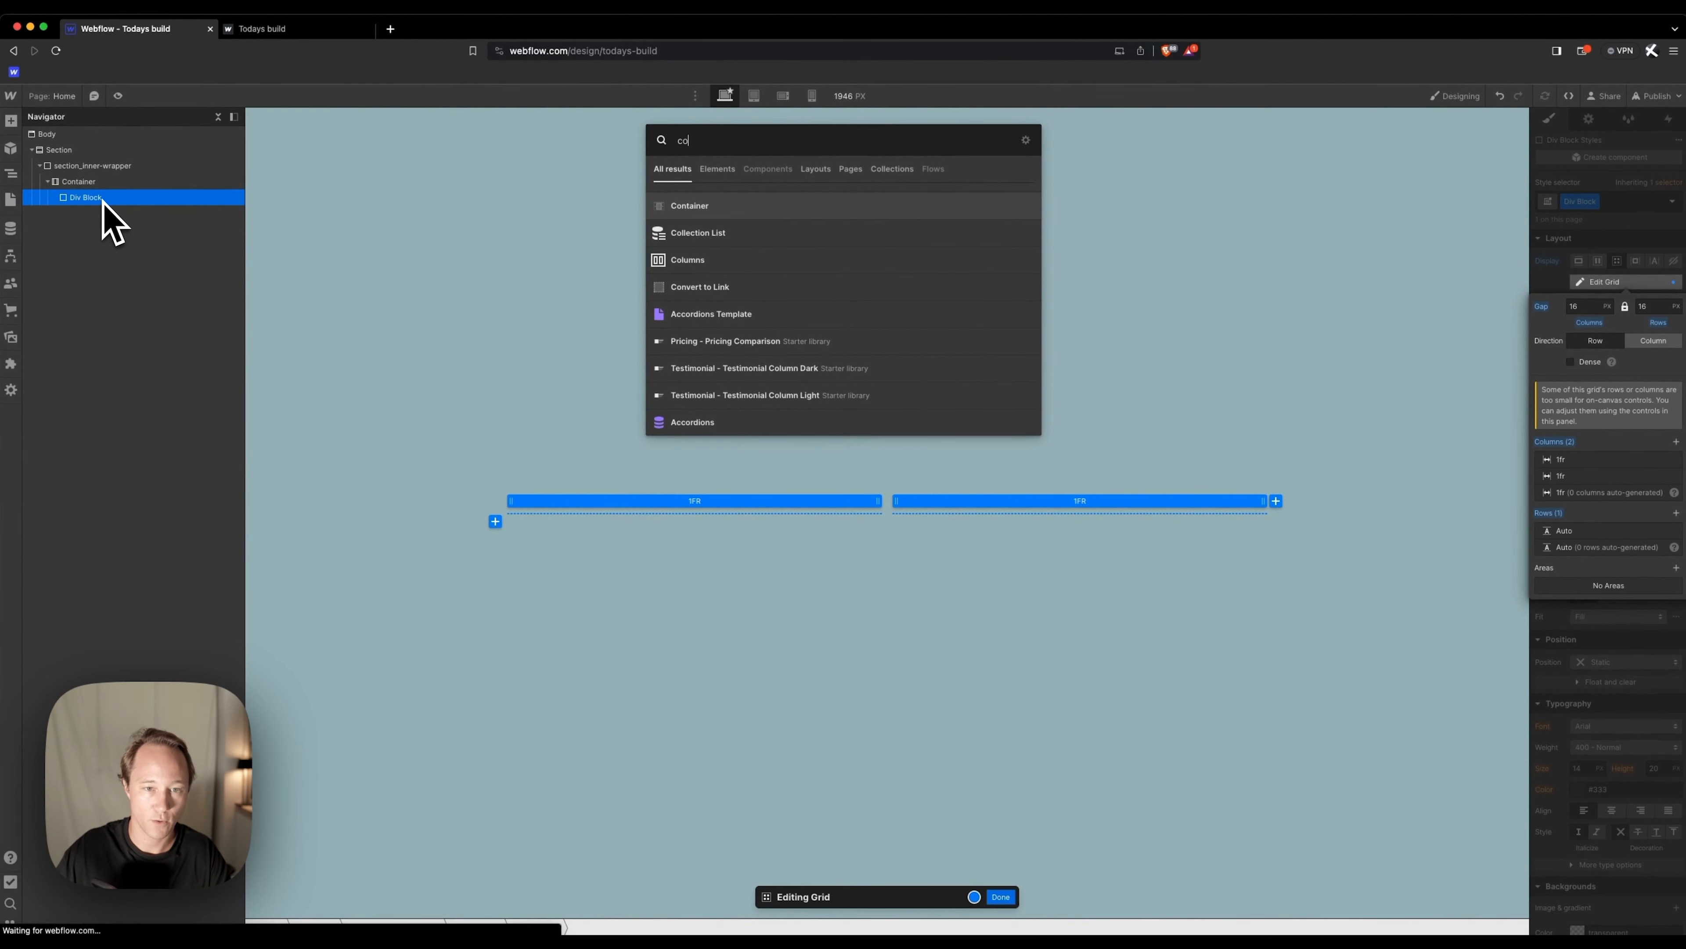
key("Down")
key("Return")
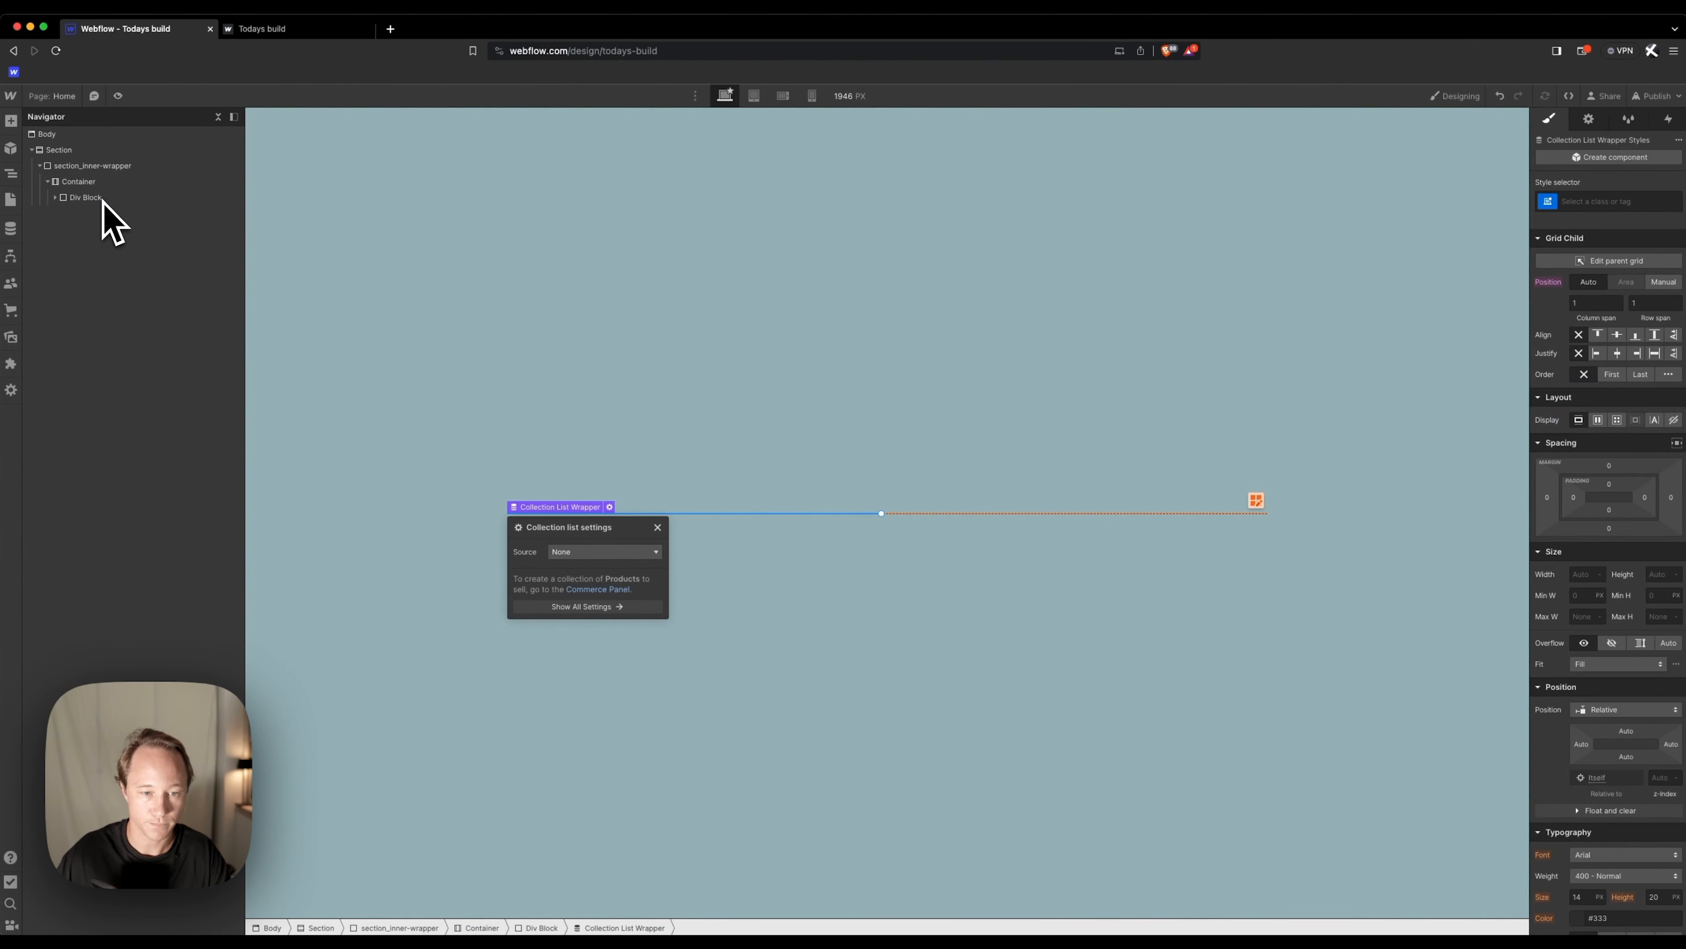
left_click(590, 552)
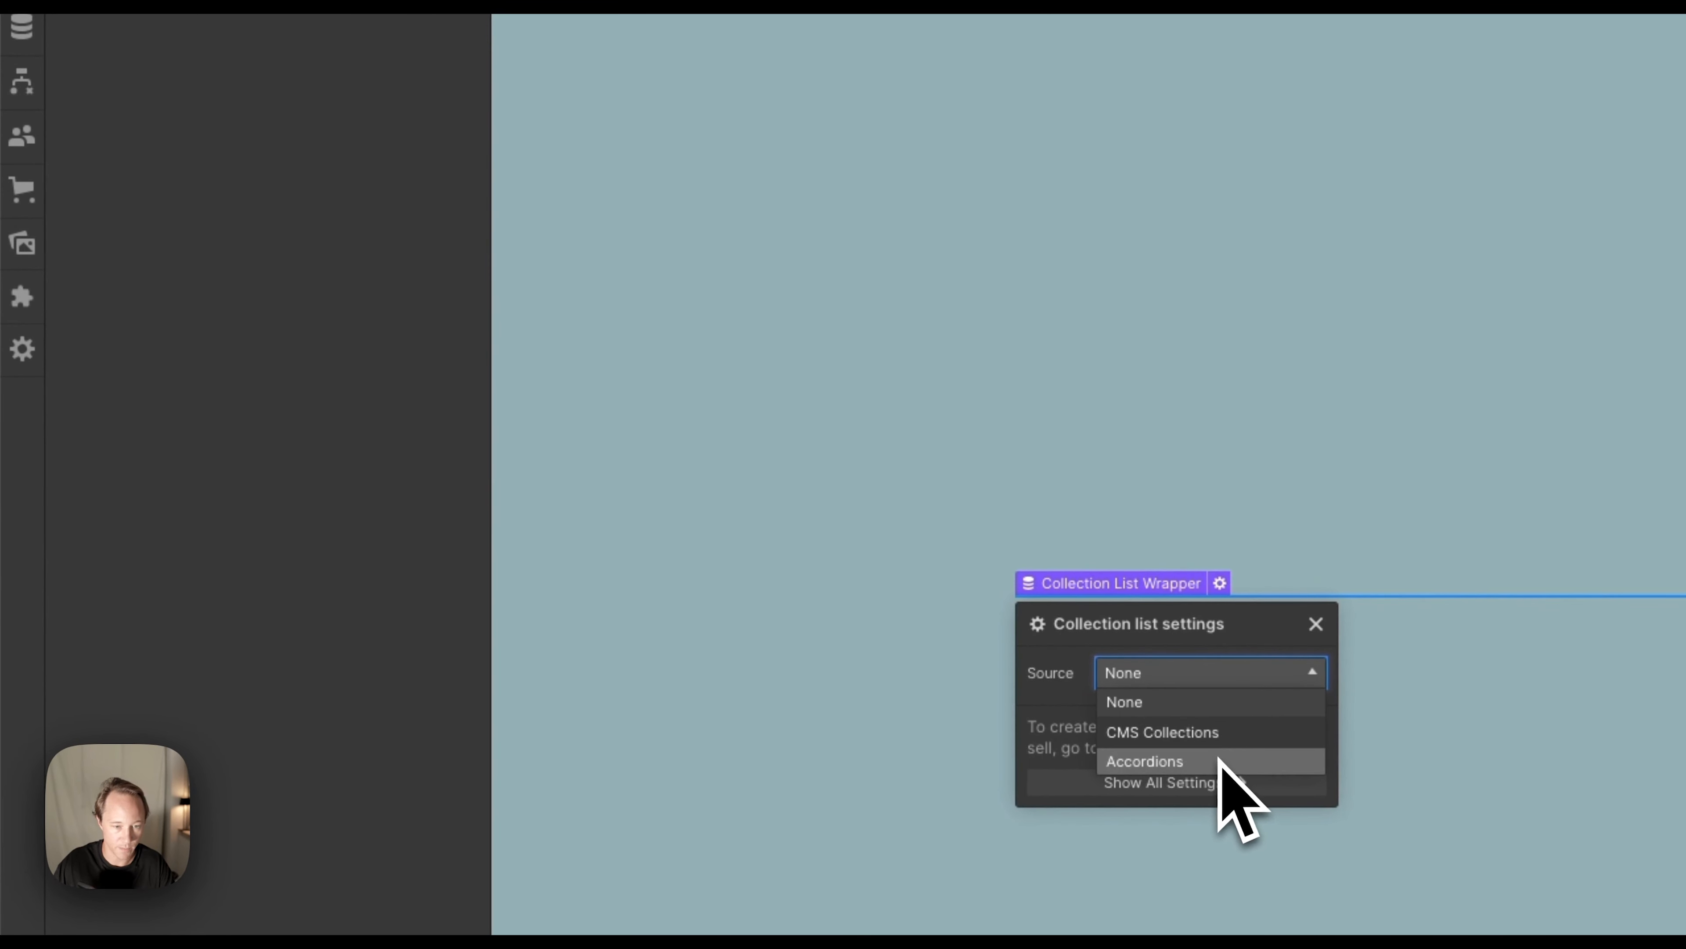
left_click(1221, 761)
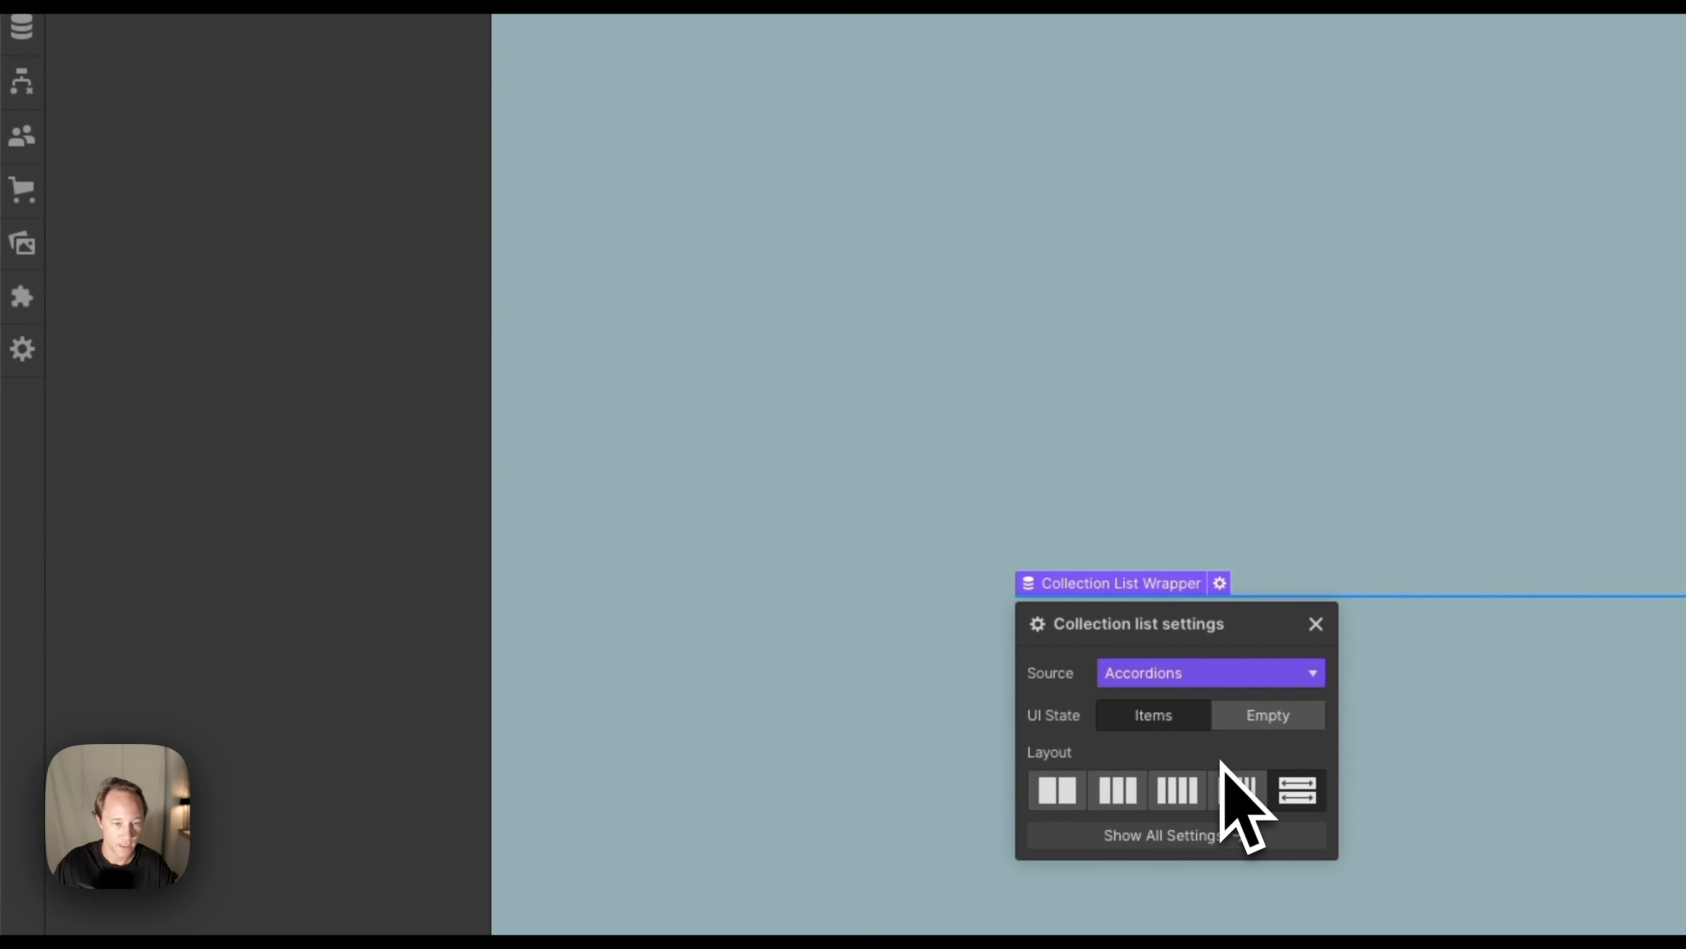
Expand the Div Block's nested collection elements and rename the Div Block's class to collection-grid.
left_click(112, 381)
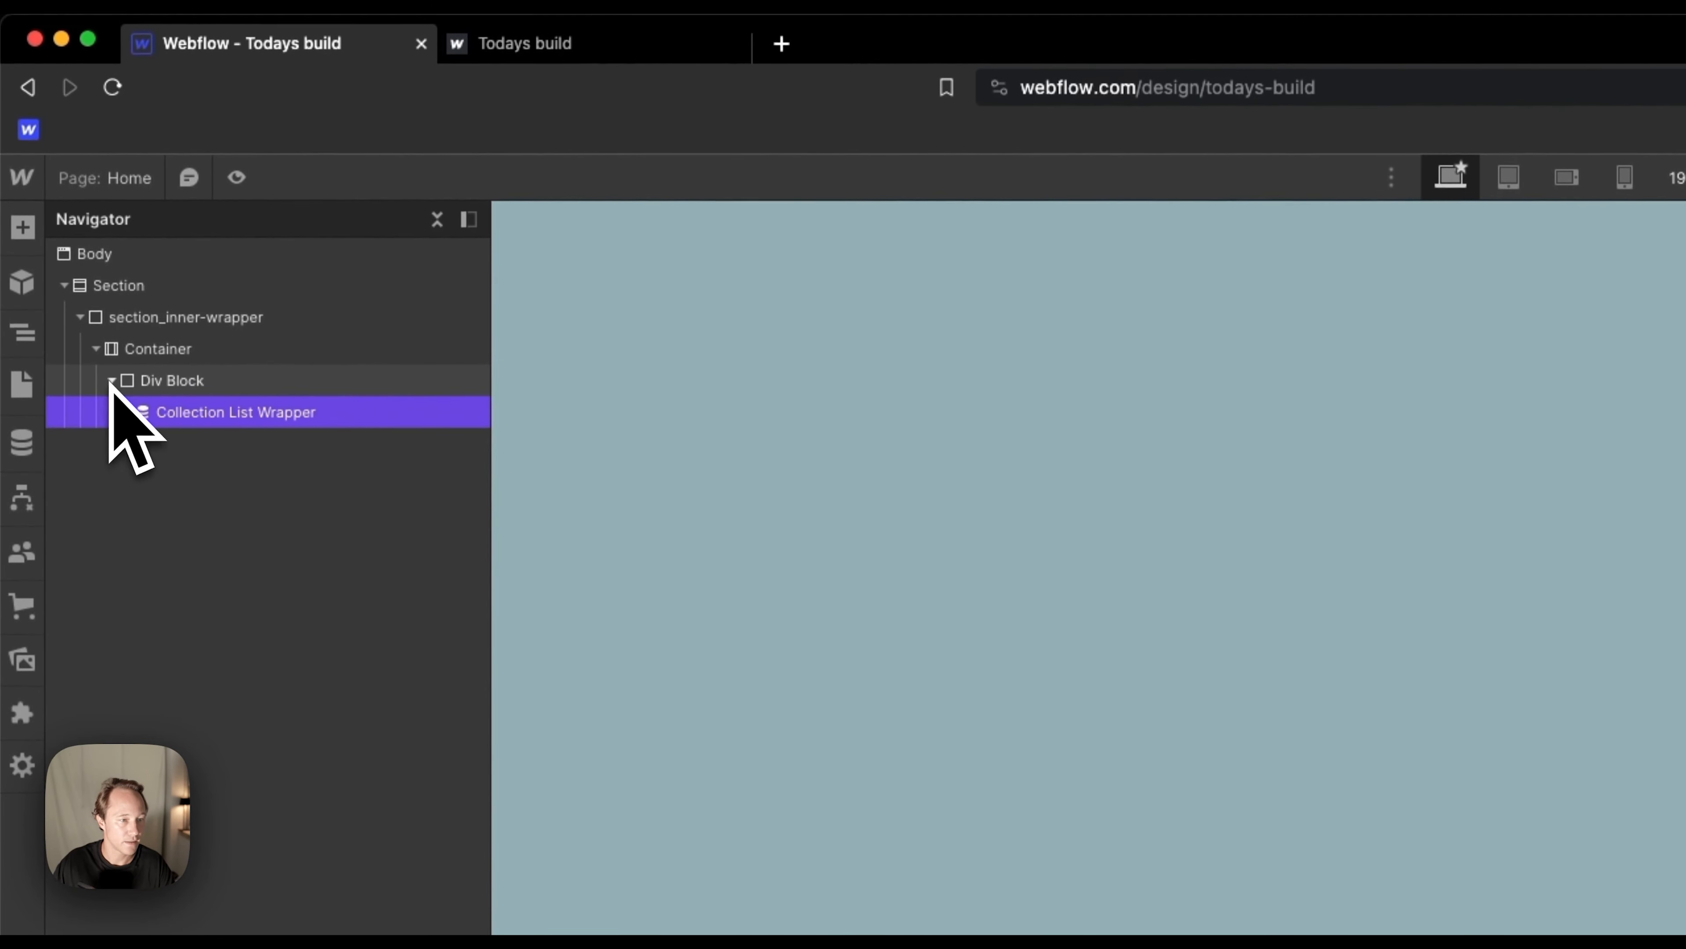
left_click(128, 412)
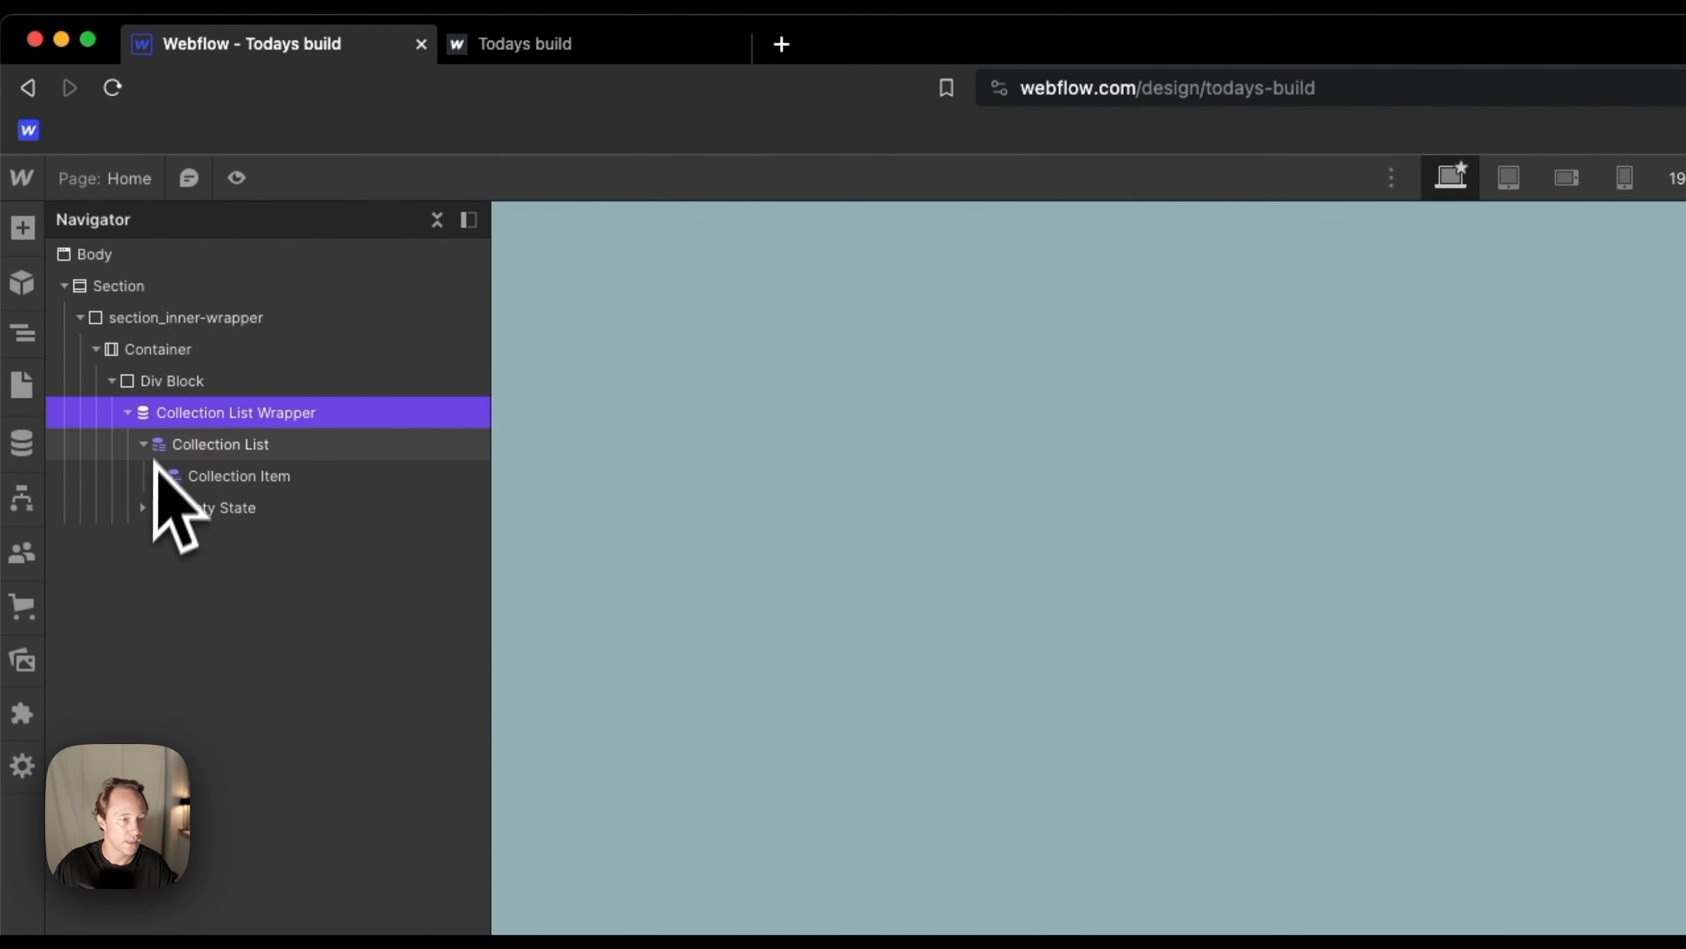
left_click(200, 382)
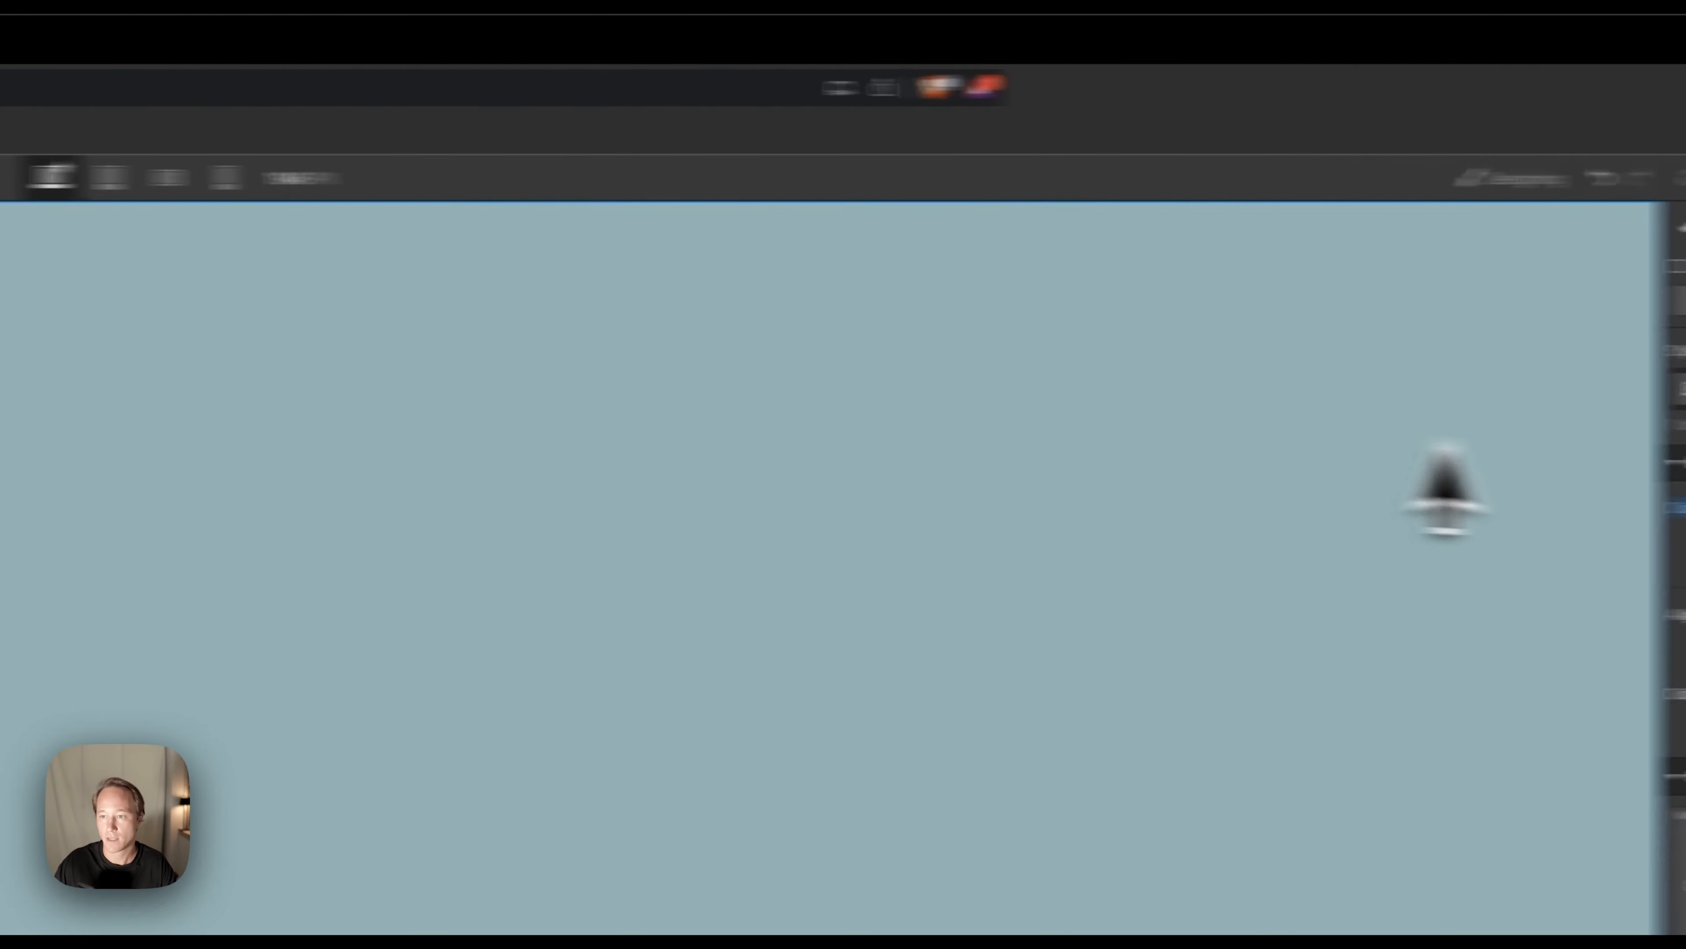
double_click(1477, 389)
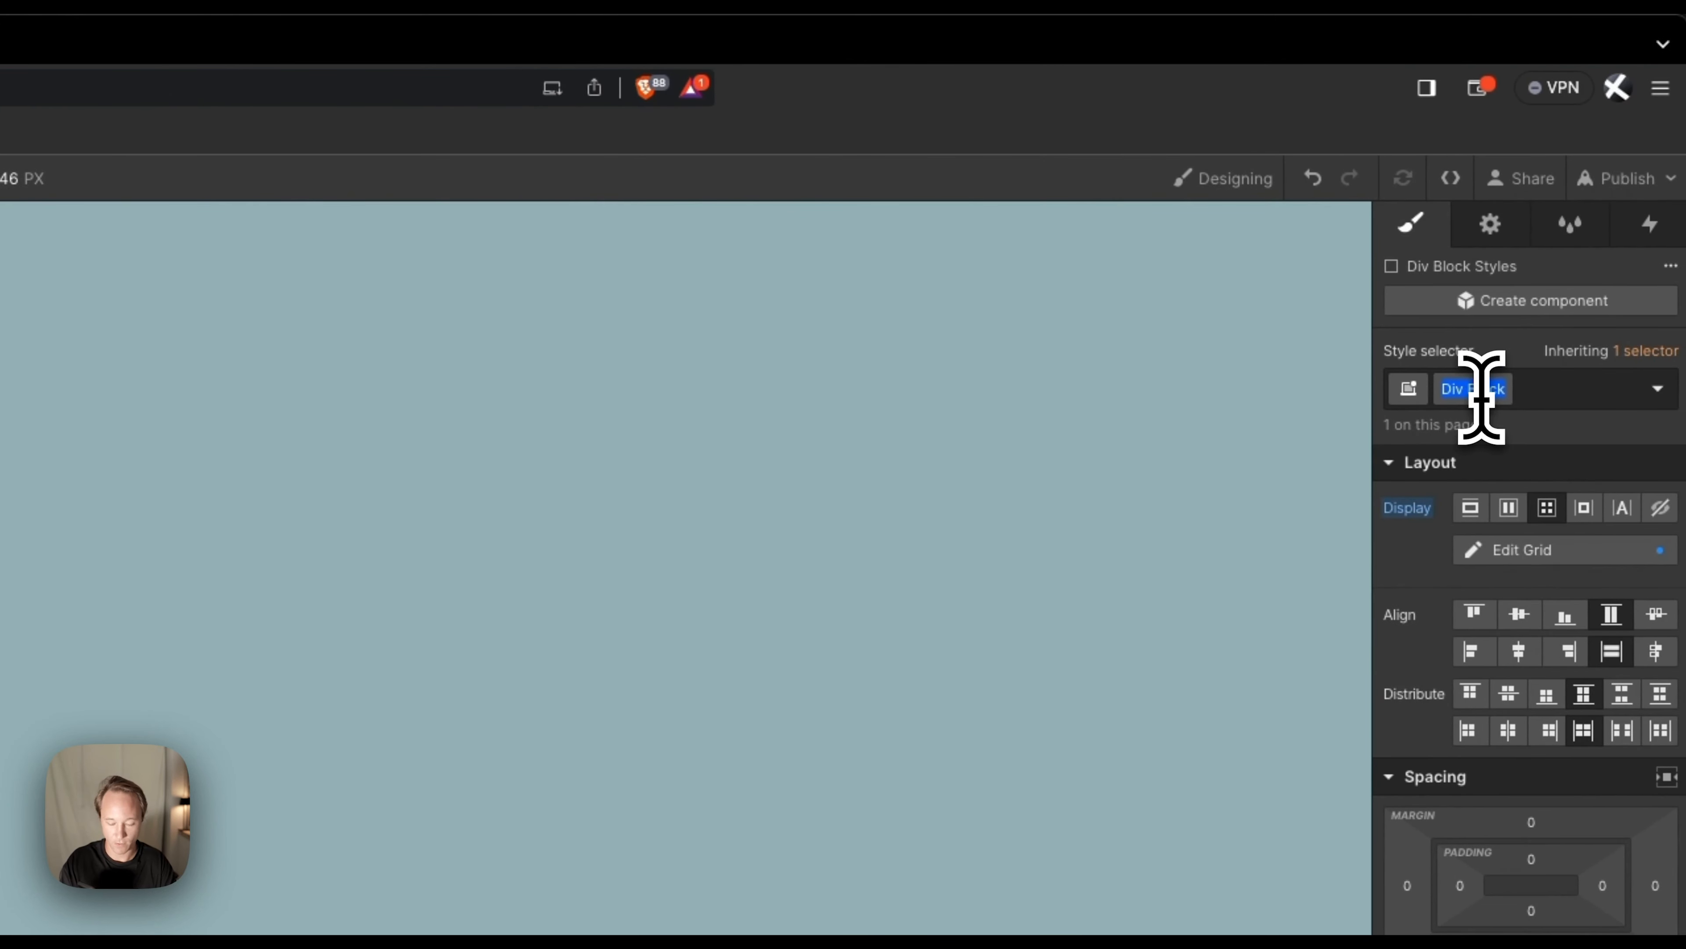
type("colledtion-grid")
key("Return")
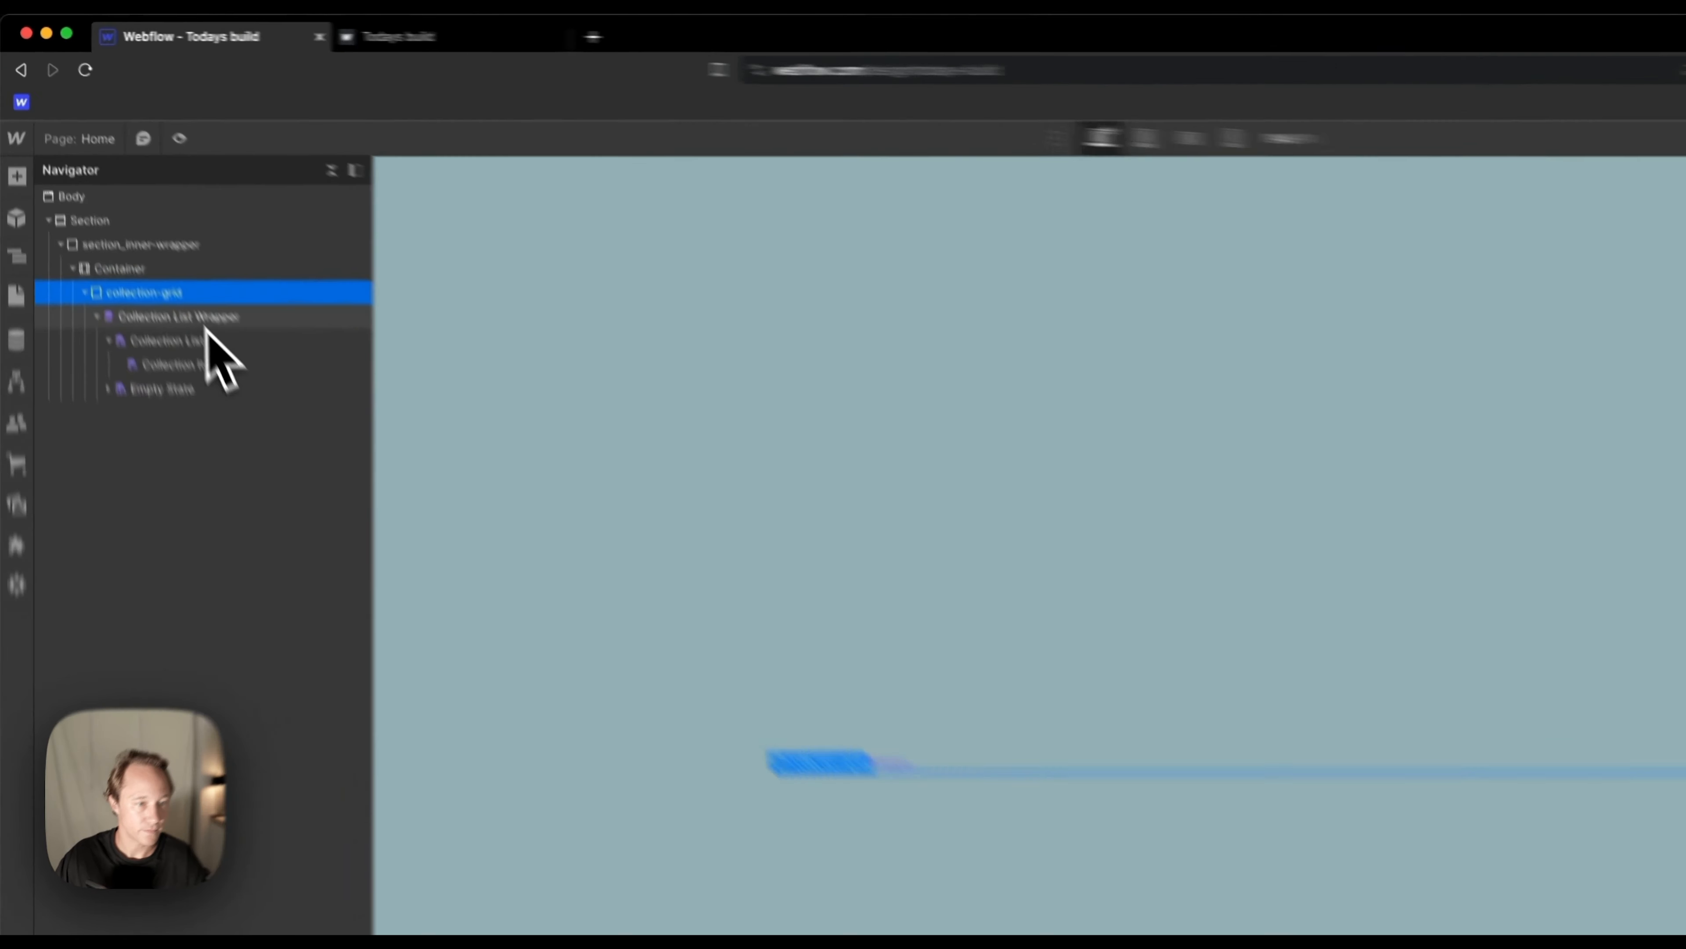
Give the Collection List Wrapper a new class named collection_list-wrapper.
left_click(116, 214)
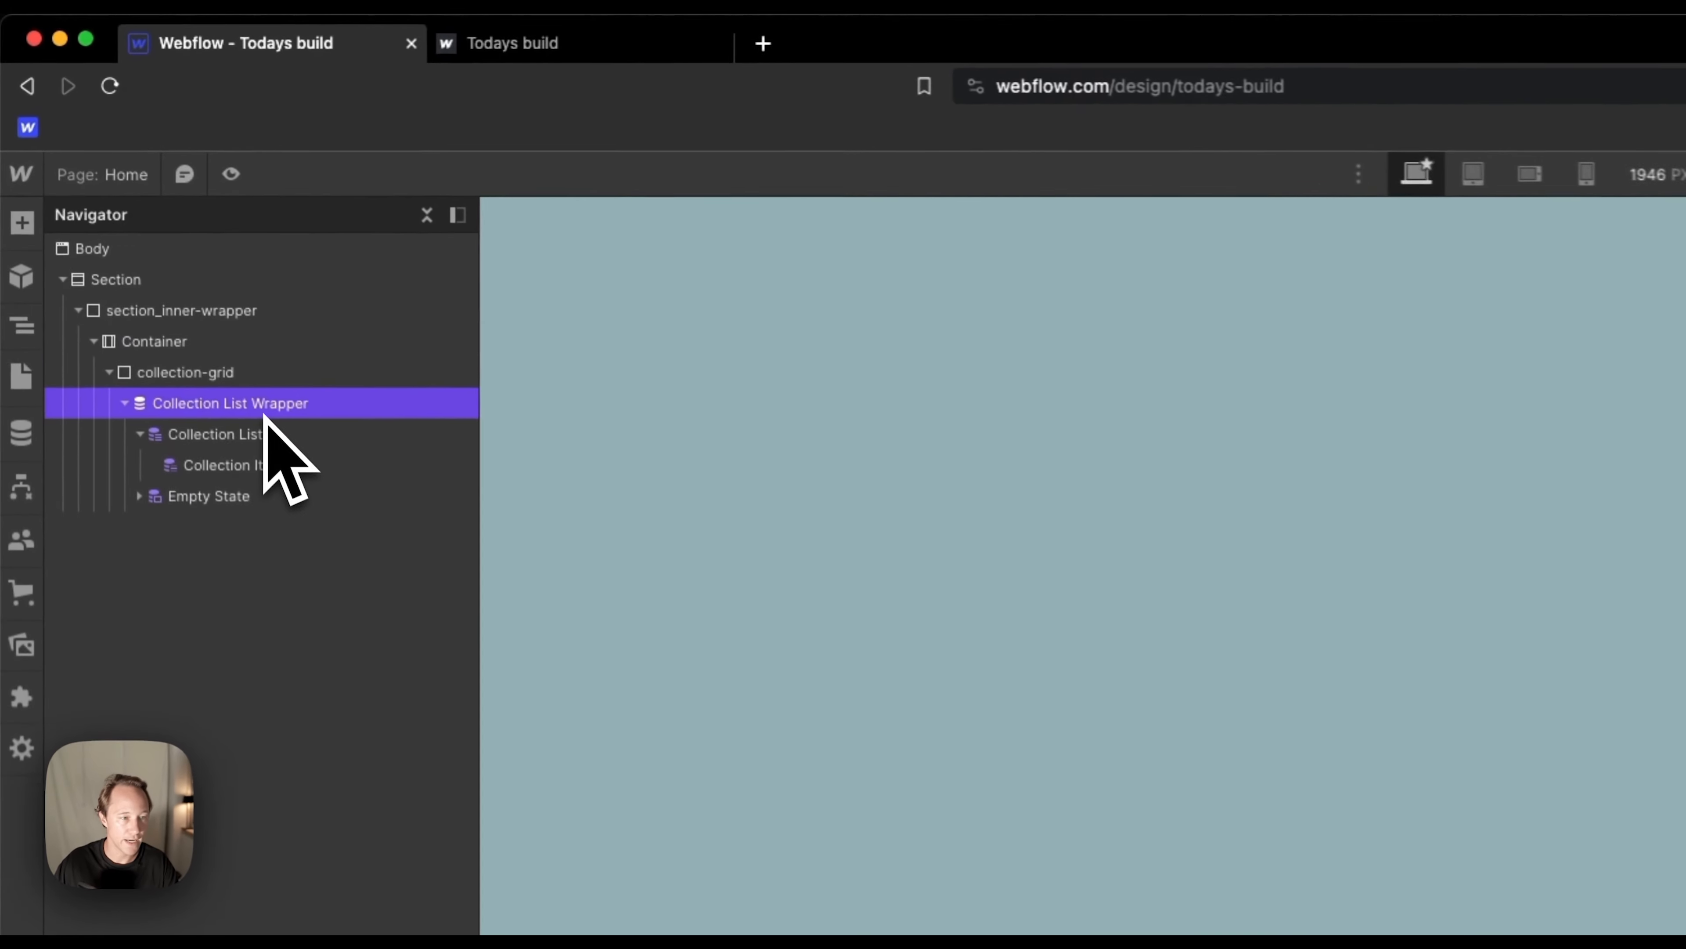
left_click(1598, 392)
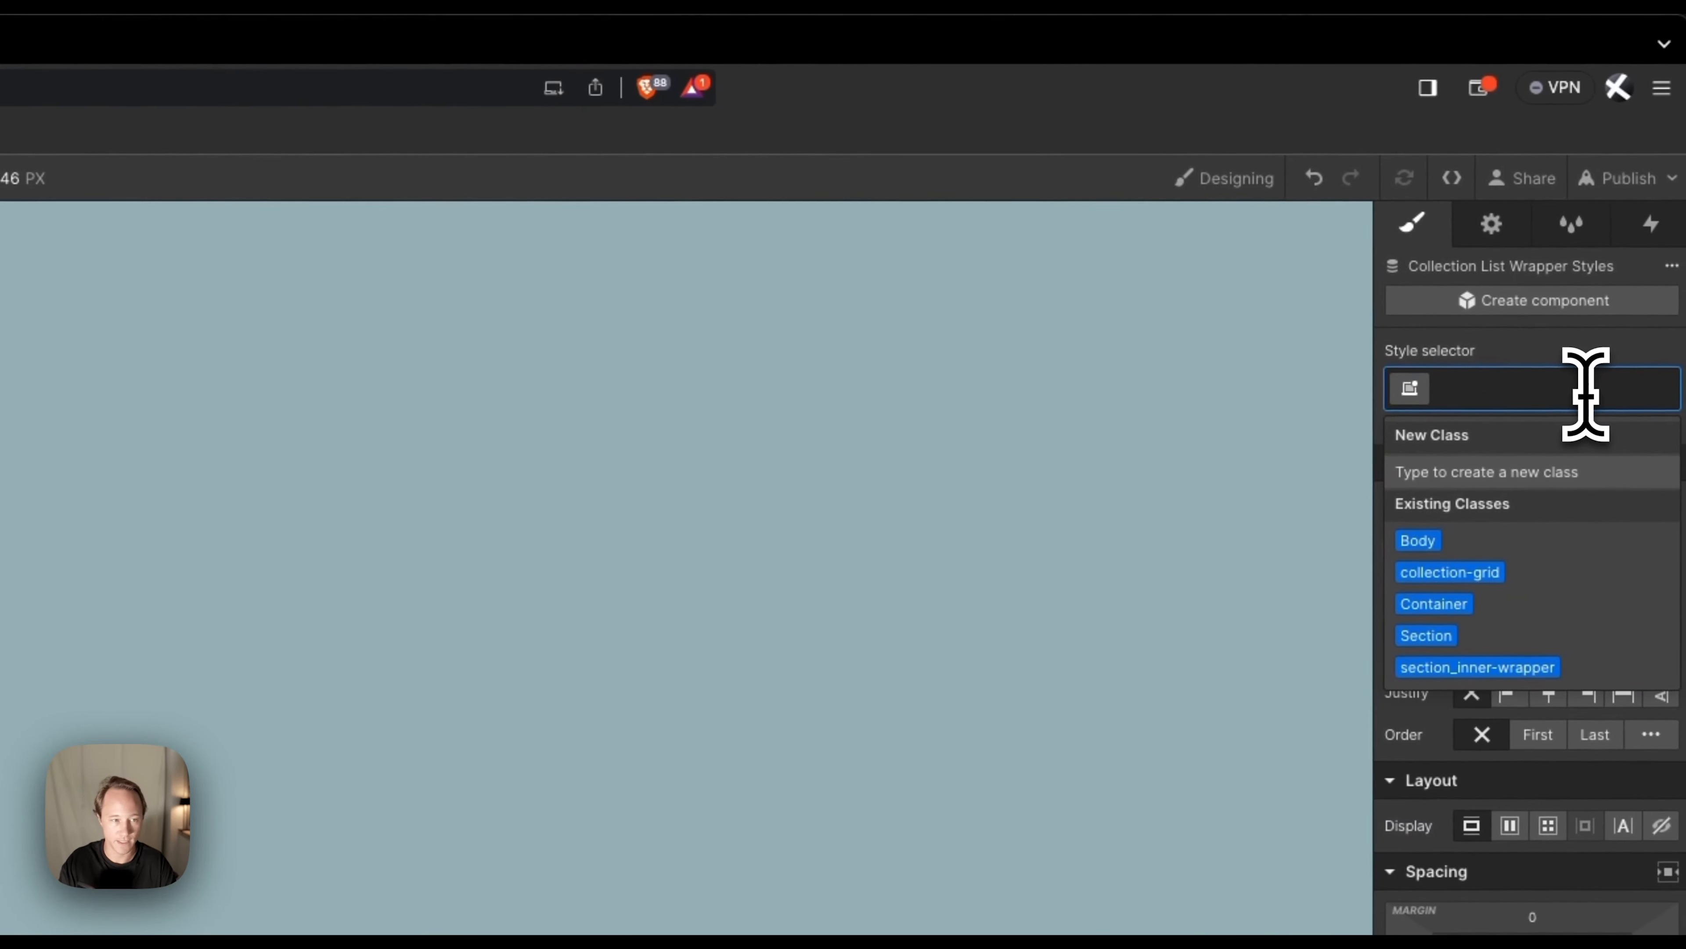
type("collection")
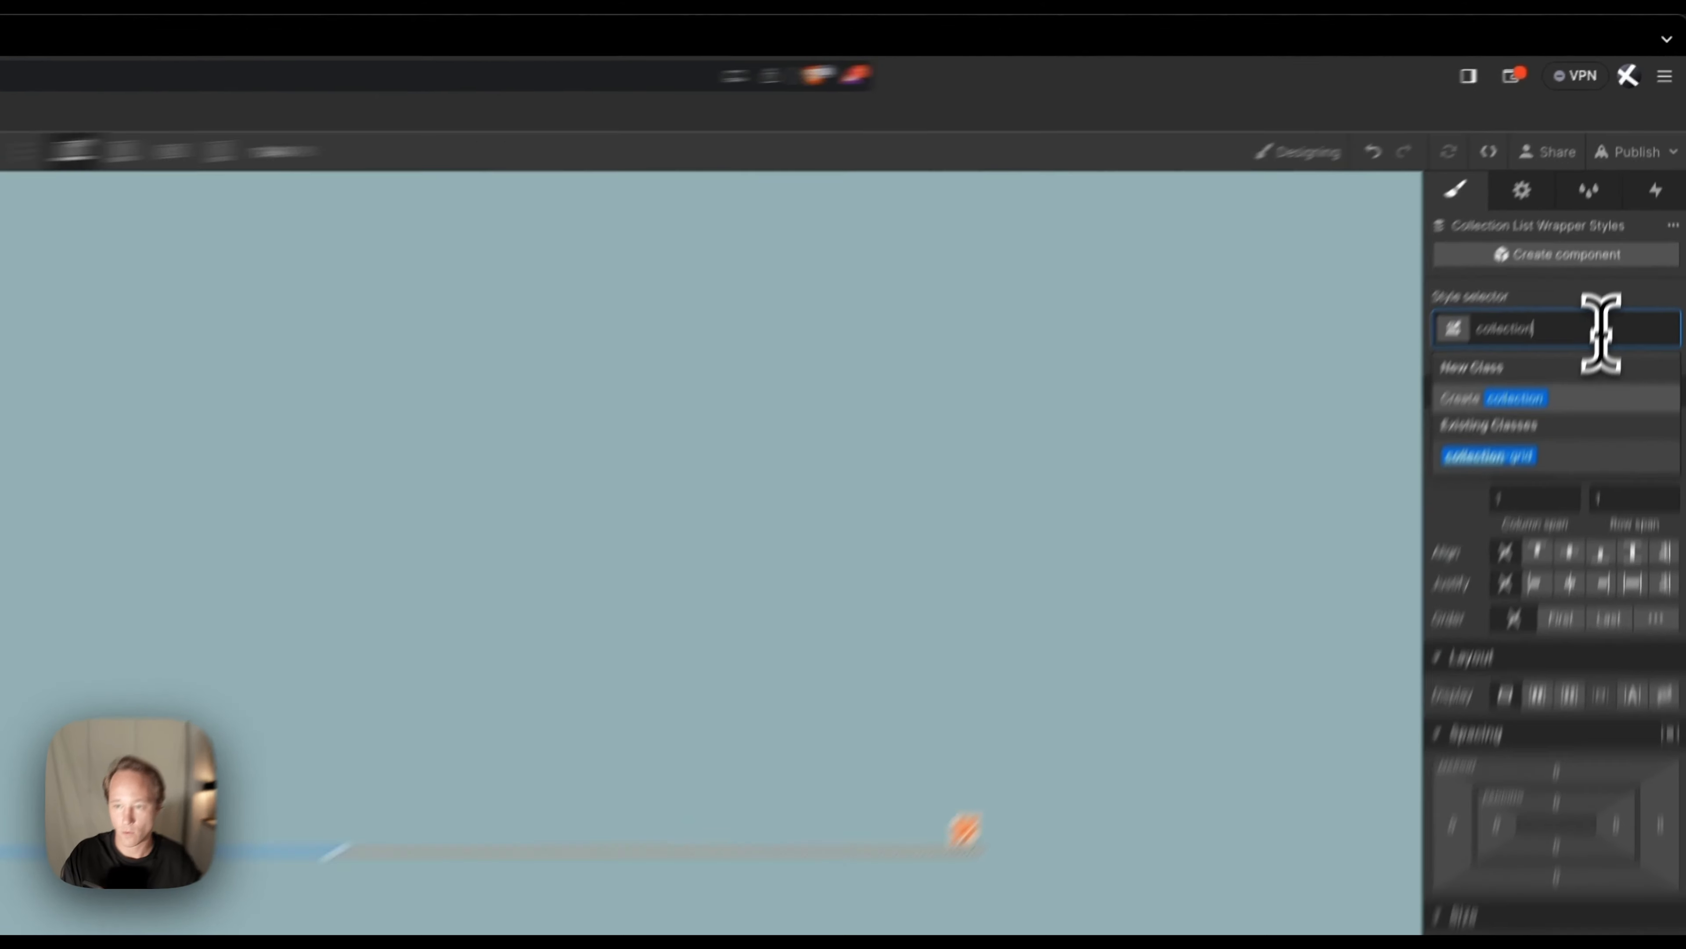
type("_list-wrapper")
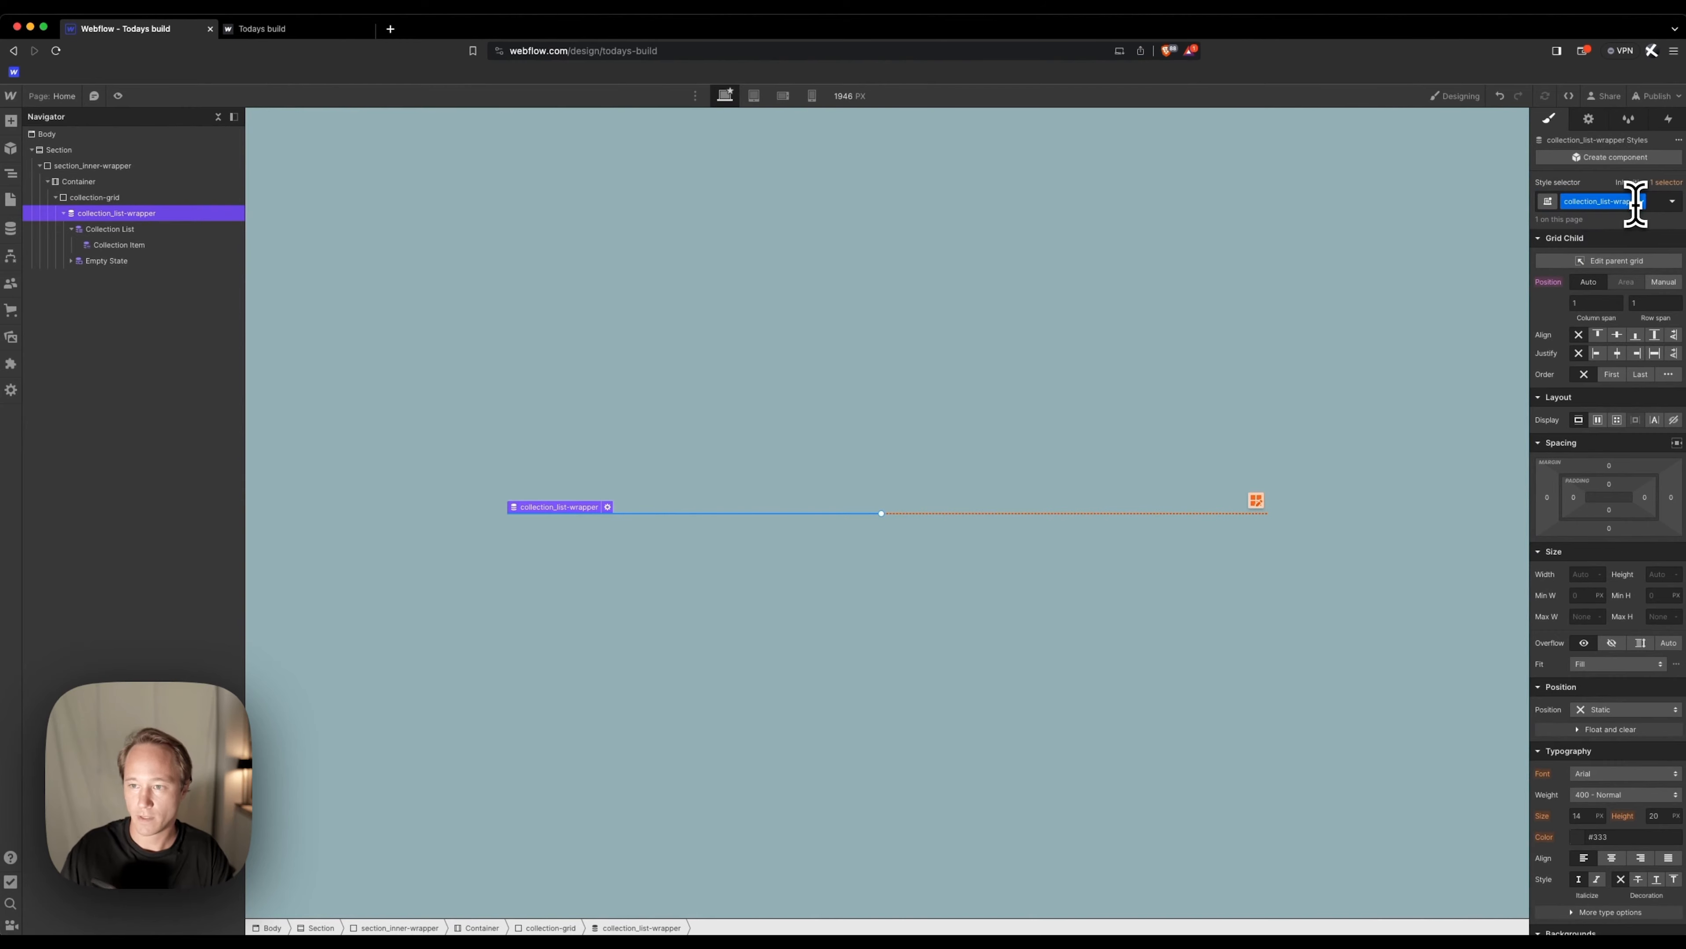
Give the Collection List inside the wrapper a new class named colelction_list.
left_click(159, 230)
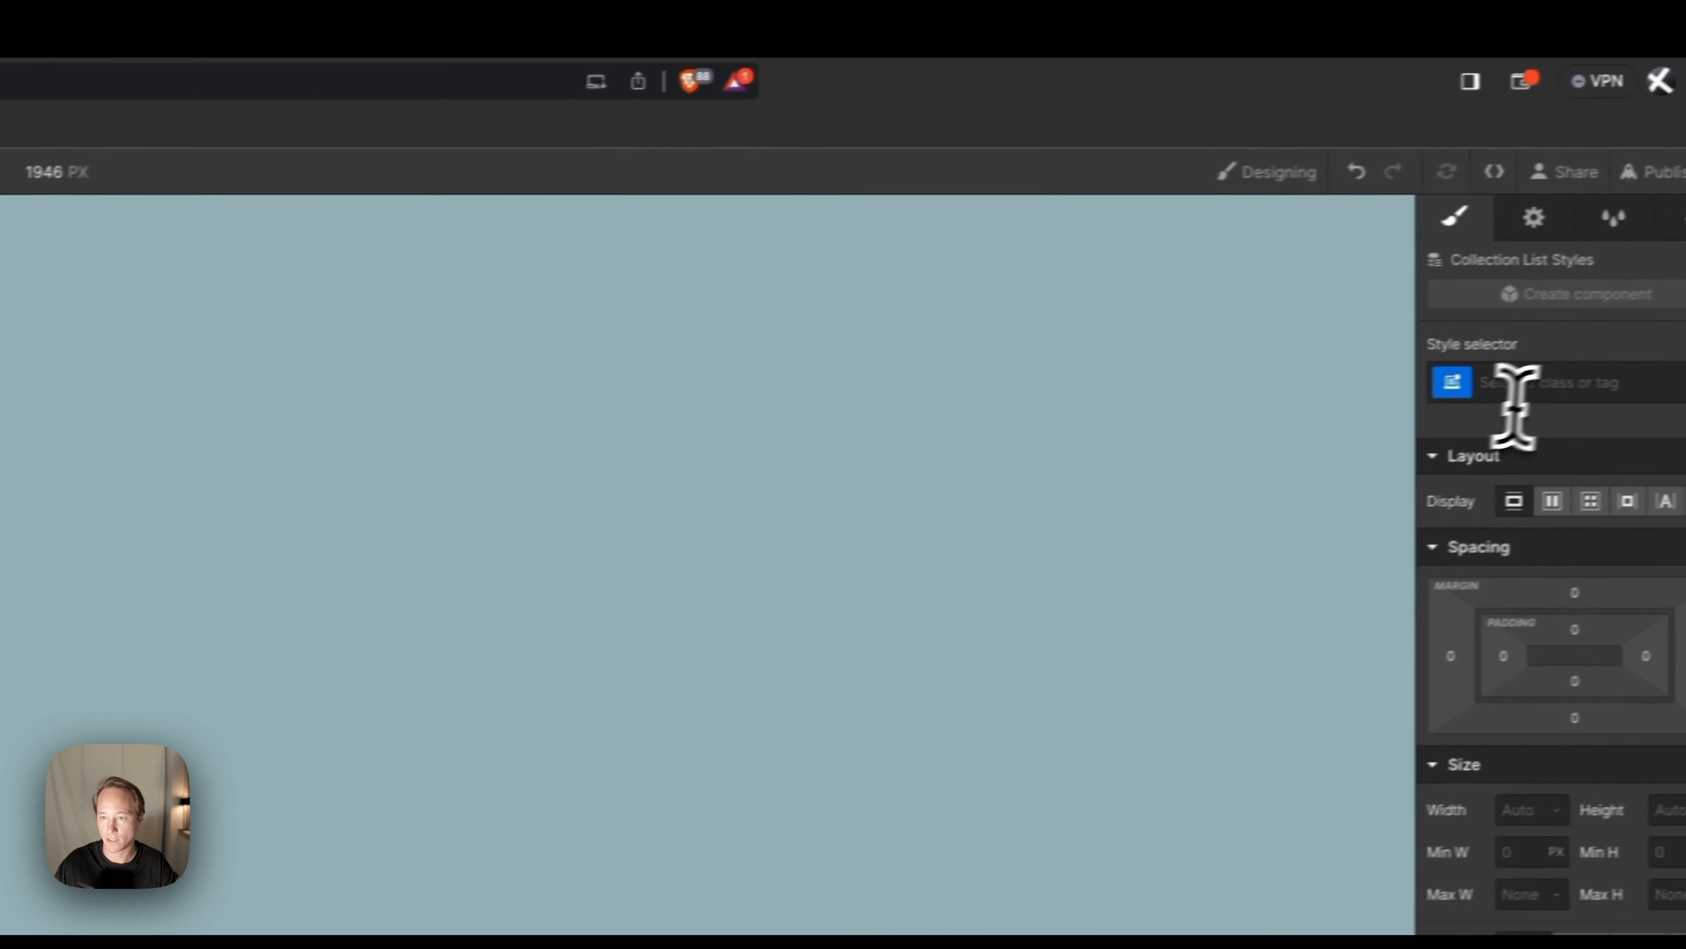
left_click(1516, 392)
type("colelc")
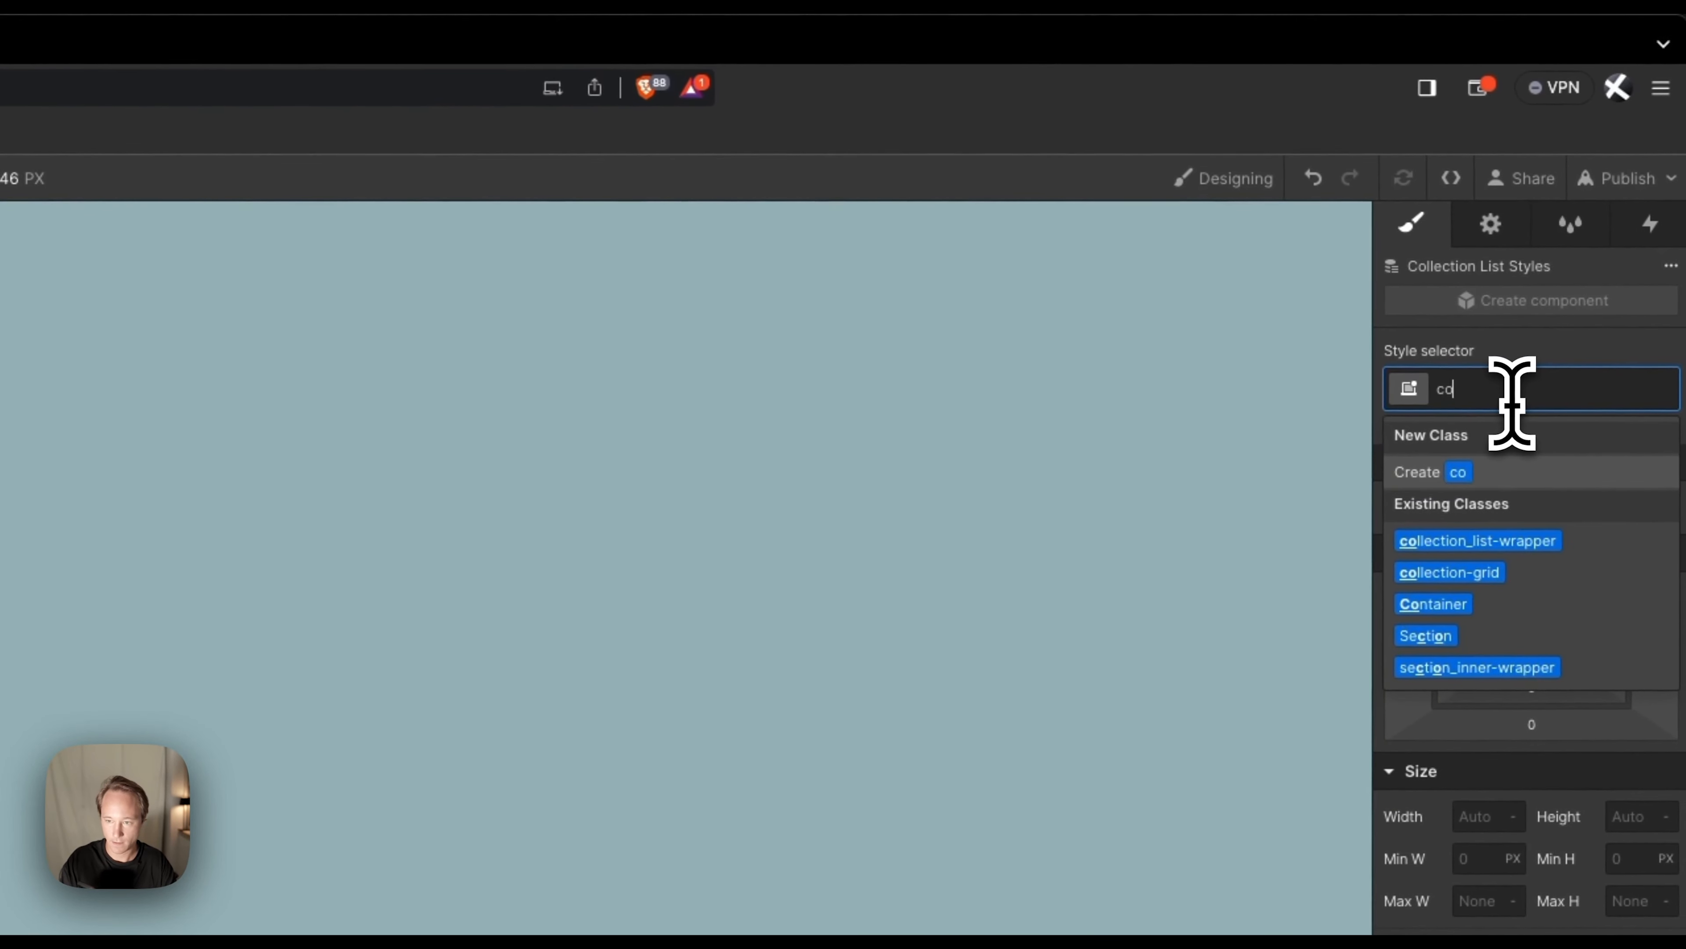
type("tion_list")
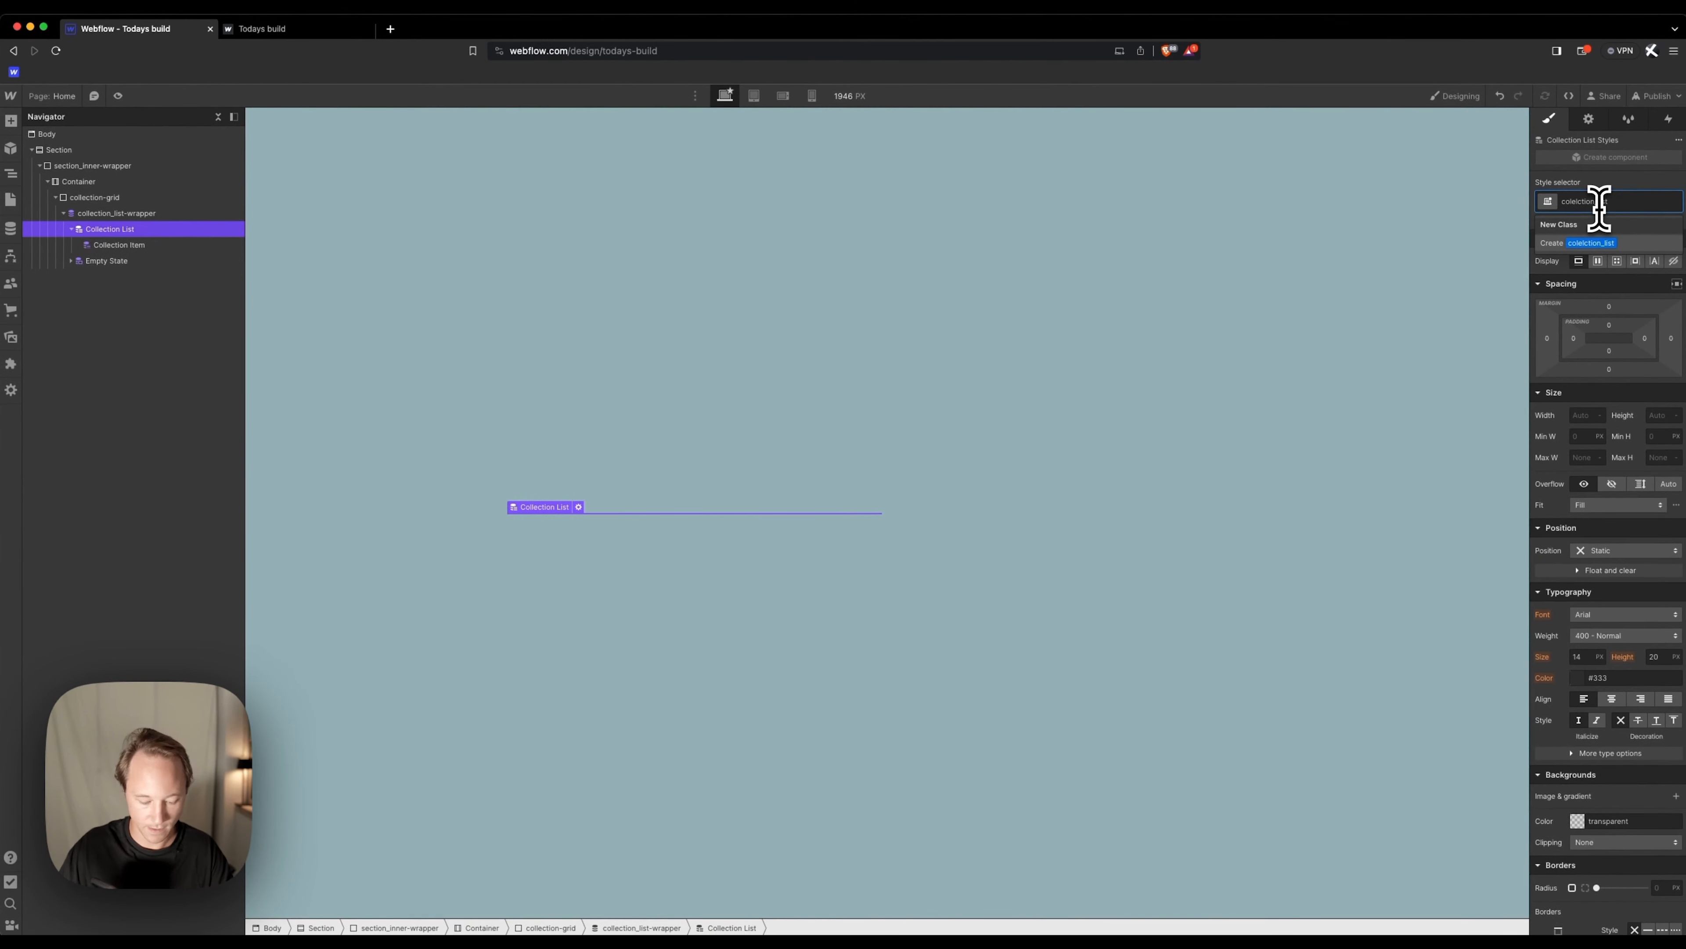
key("Return")
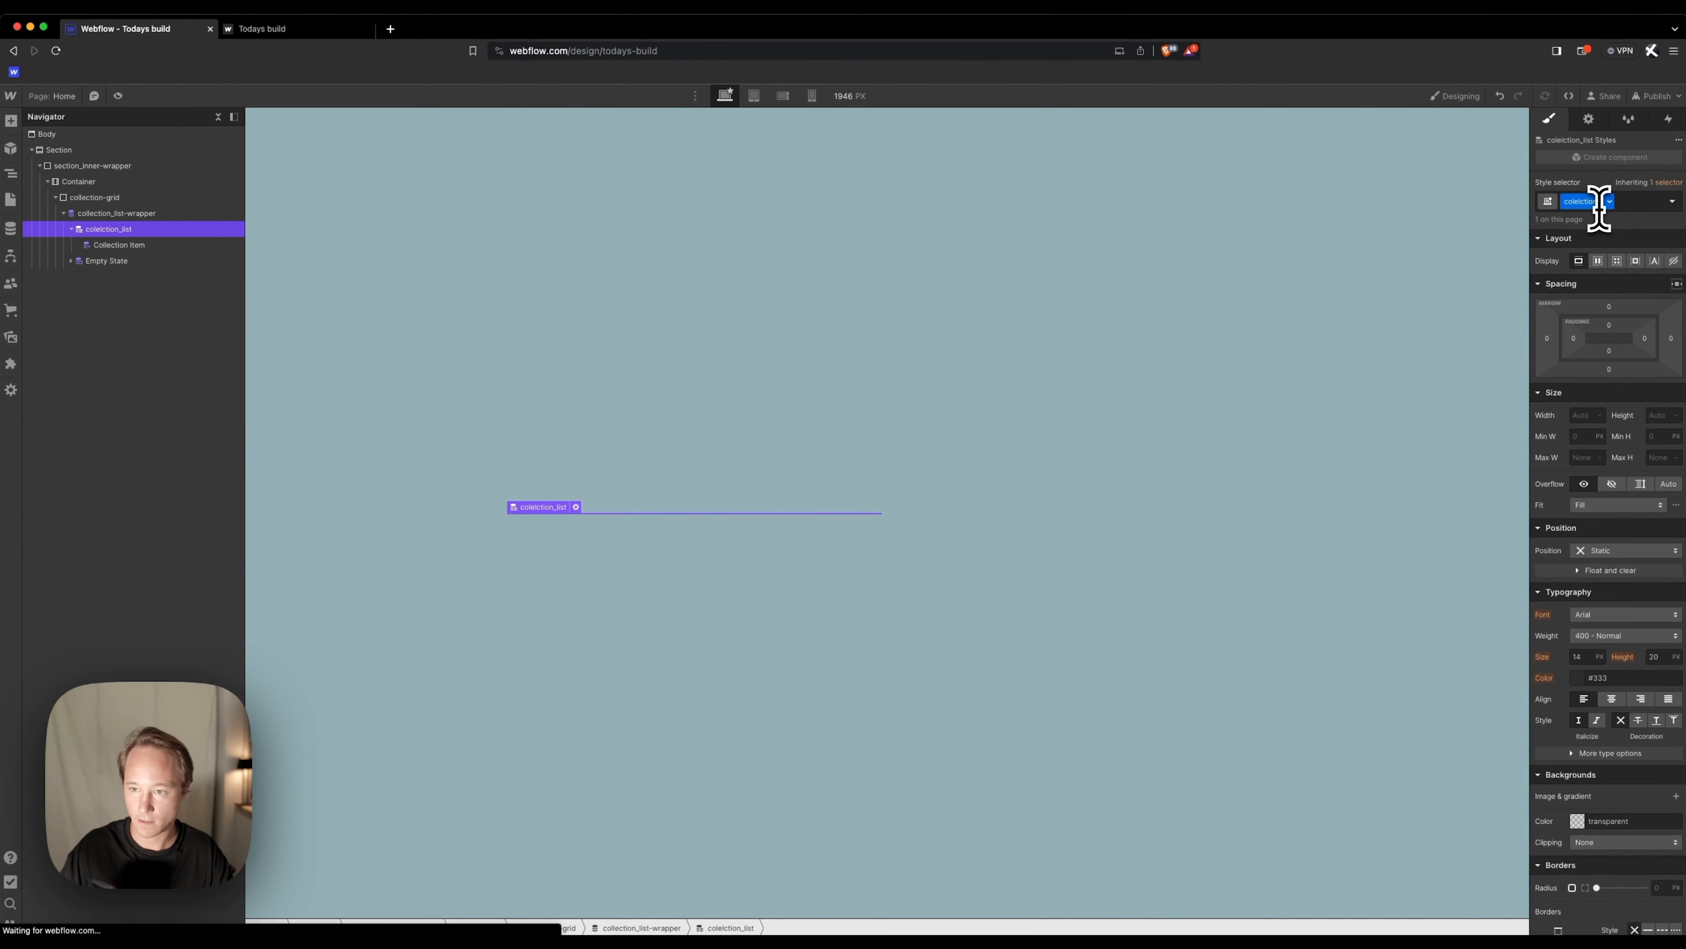
Give the Collection Item a new class named collection_item.
key("alt+Down")
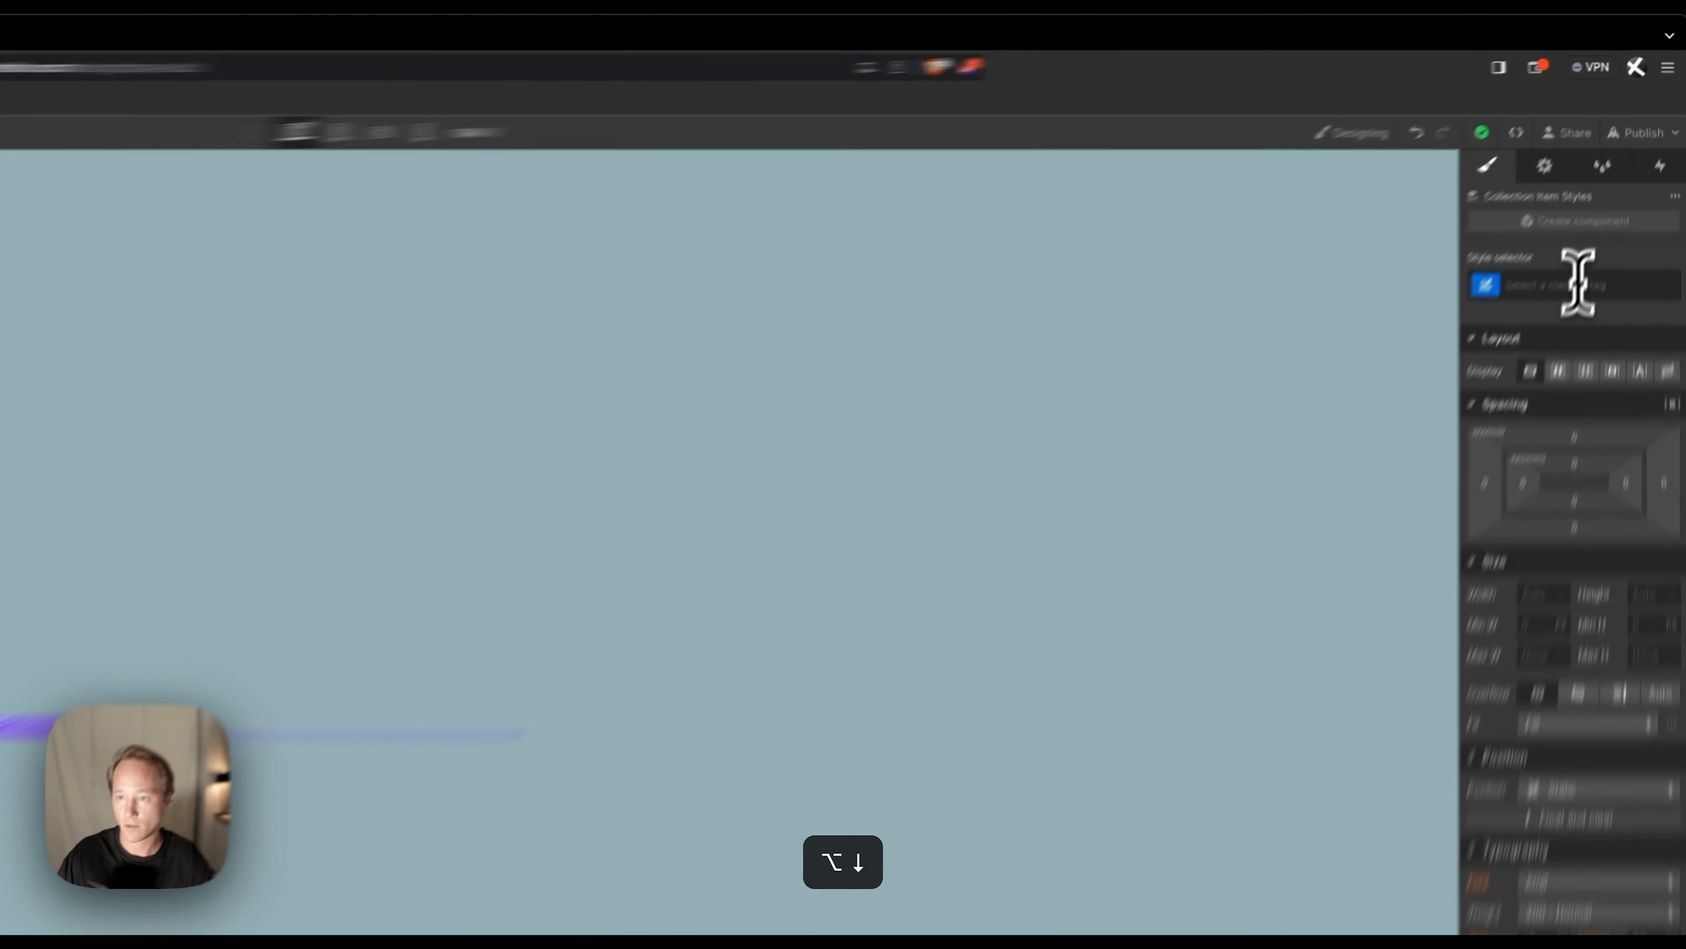
left_click(1599, 202)
type("colle")
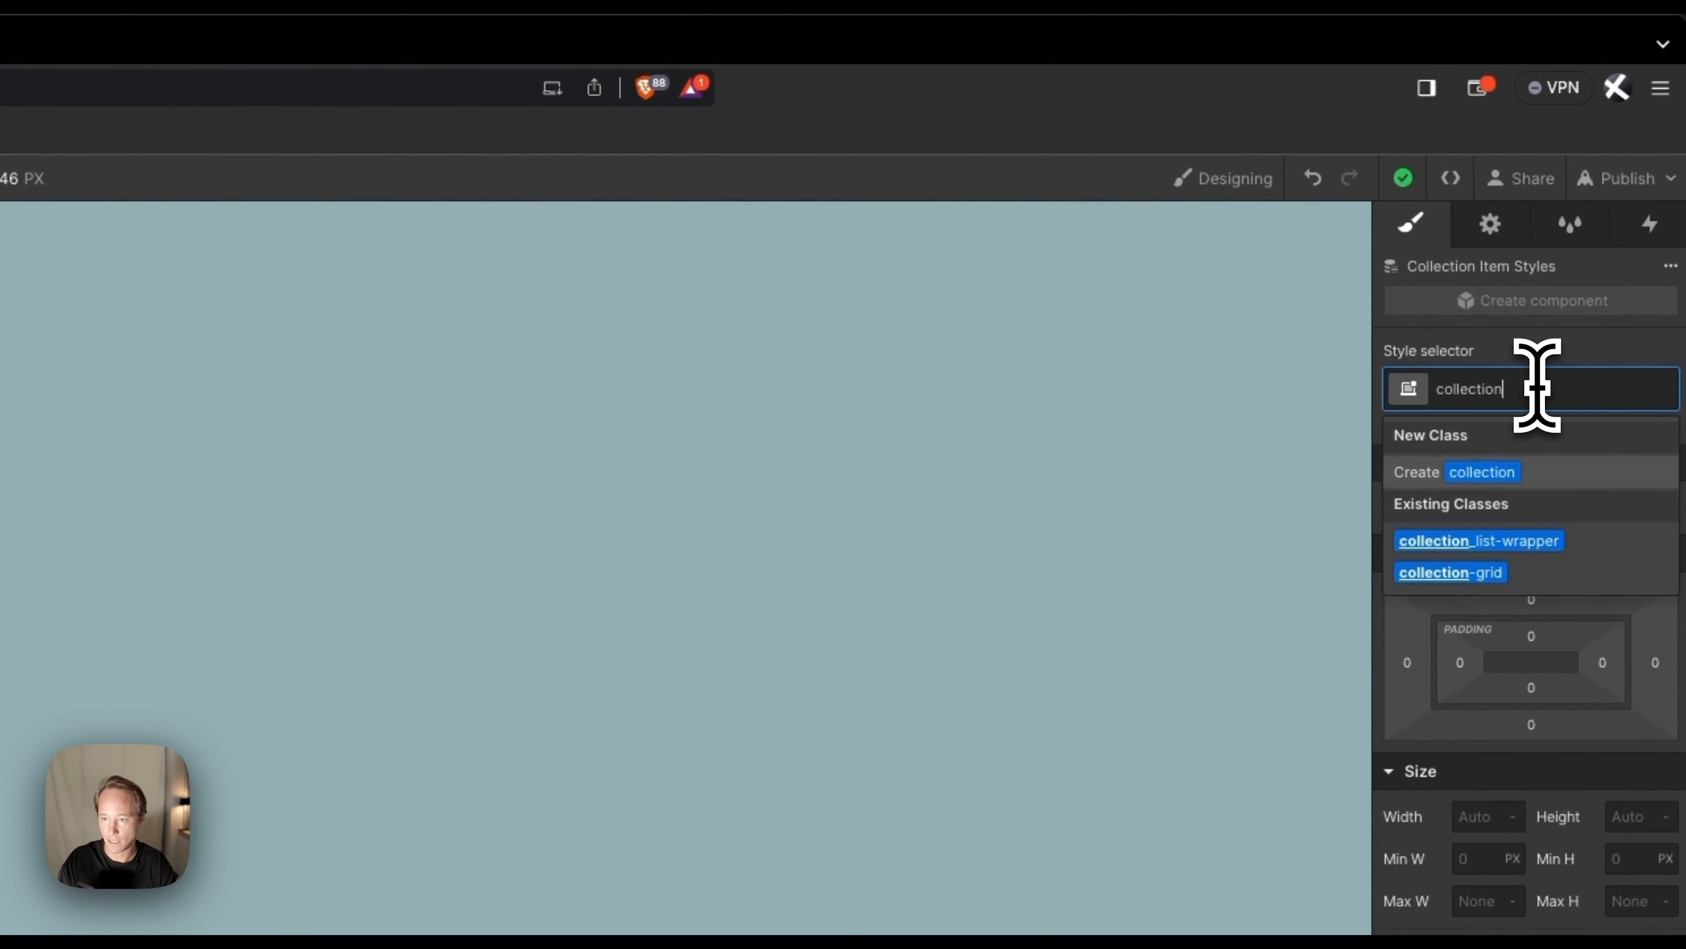
type("ction_item")
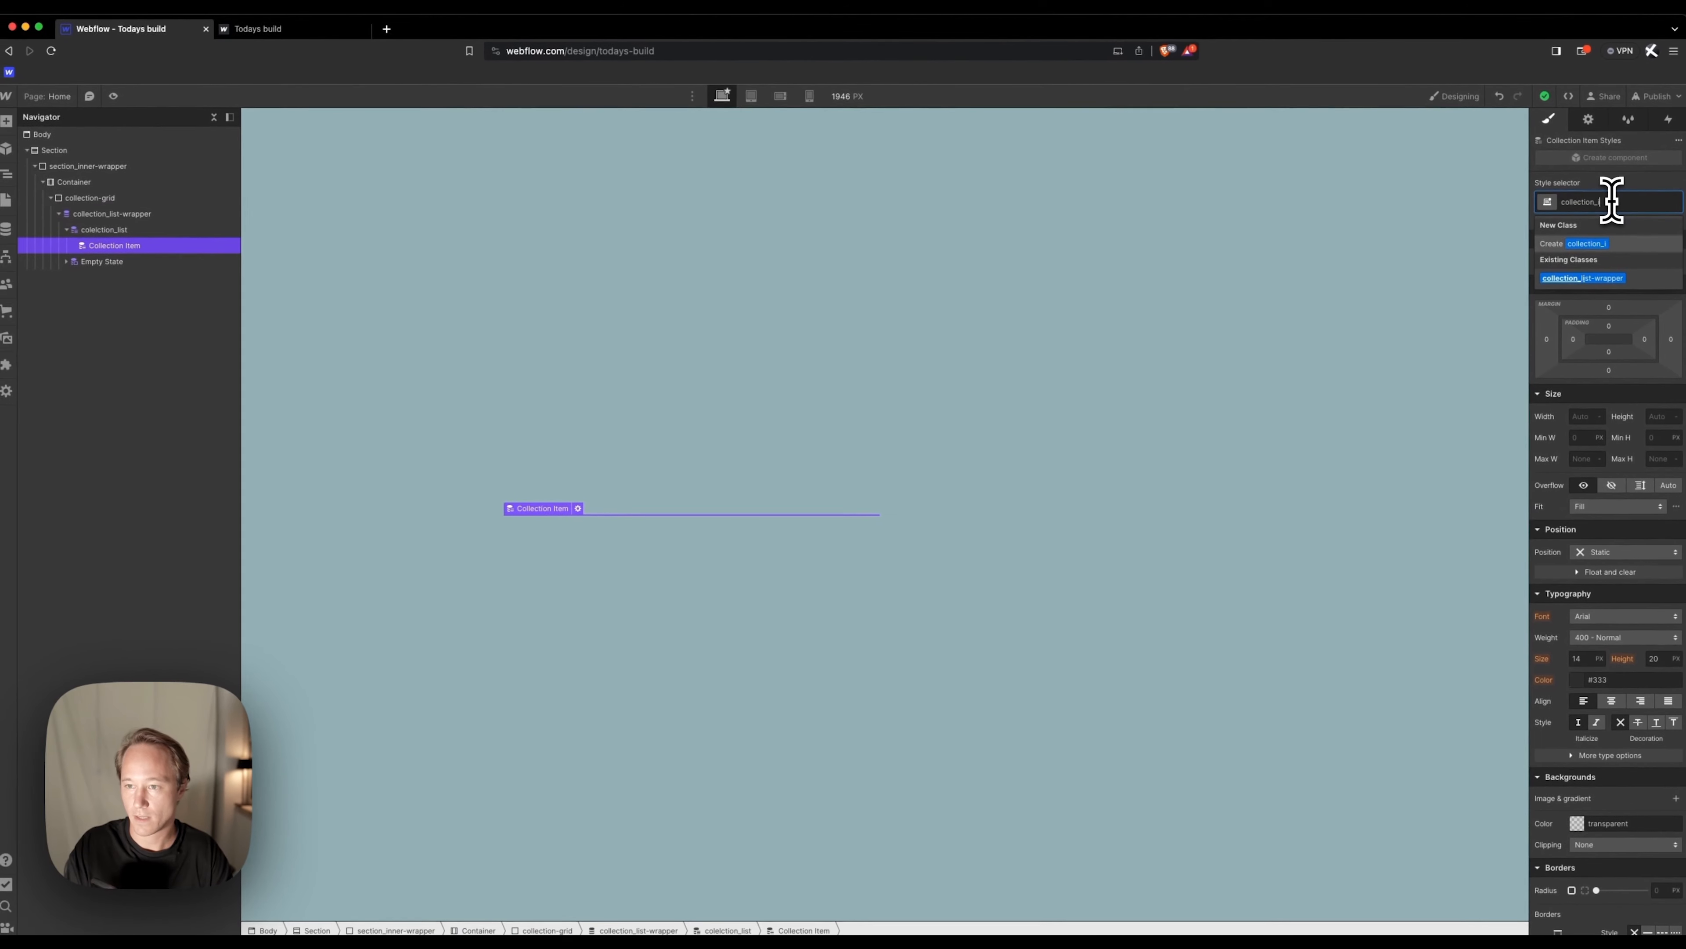
key("Return")
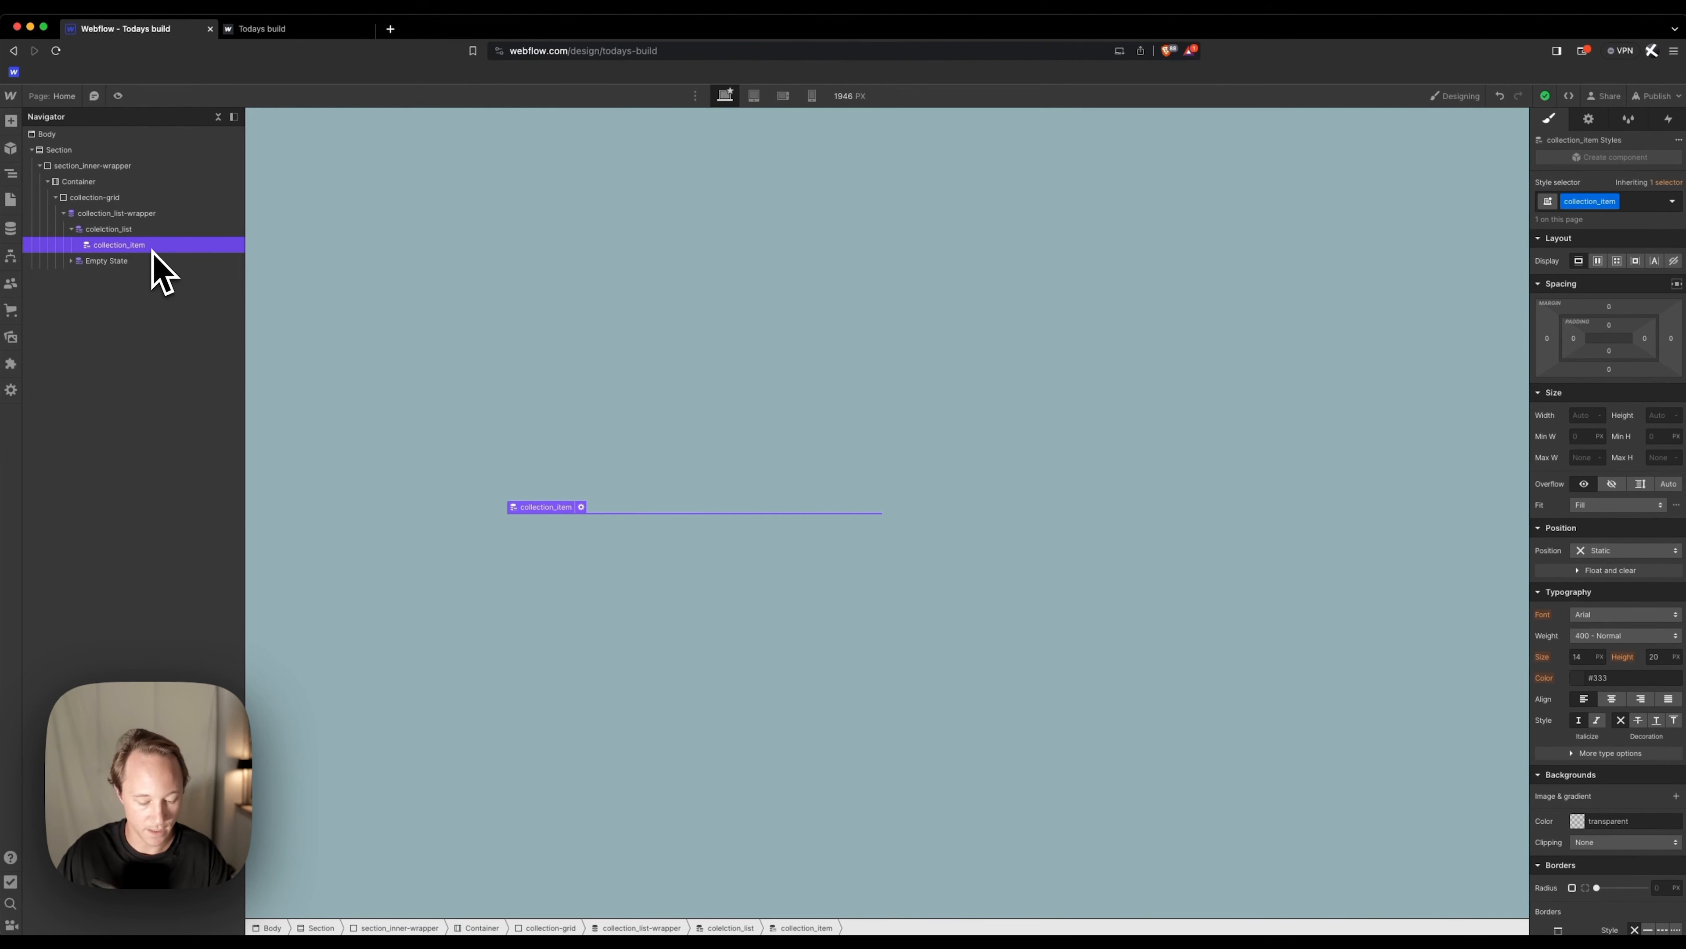
Add three div blocks inside collection_item, each nested within the previous one.
key("super+e")
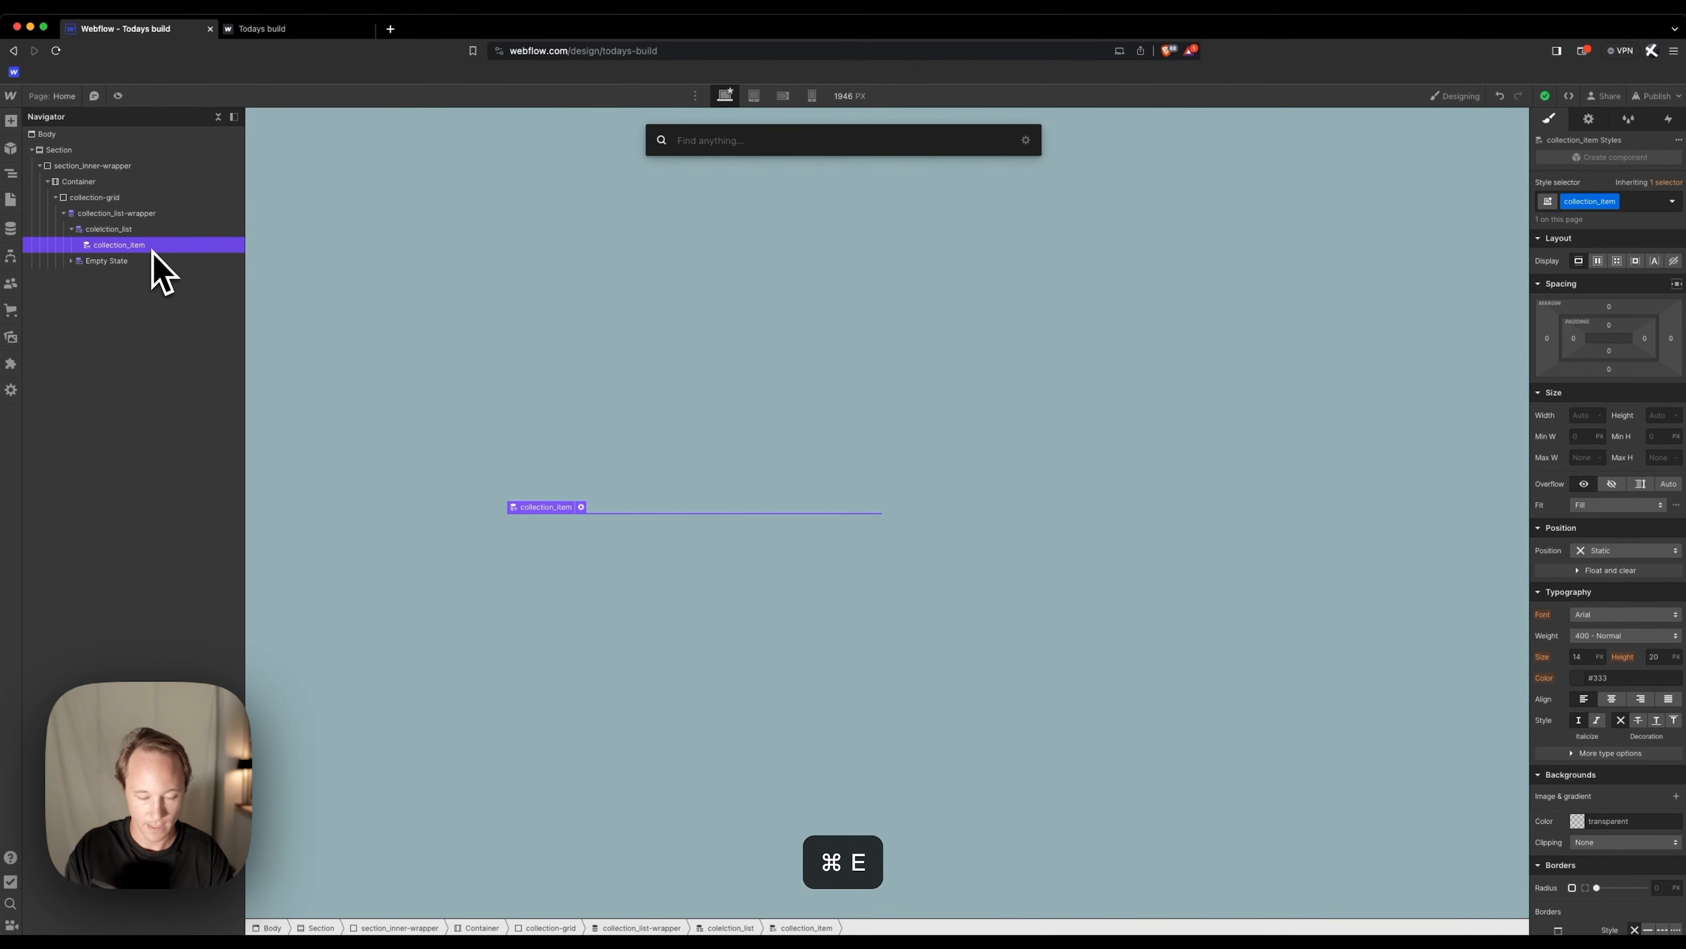
type("div")
key("Return")
key("super+e")
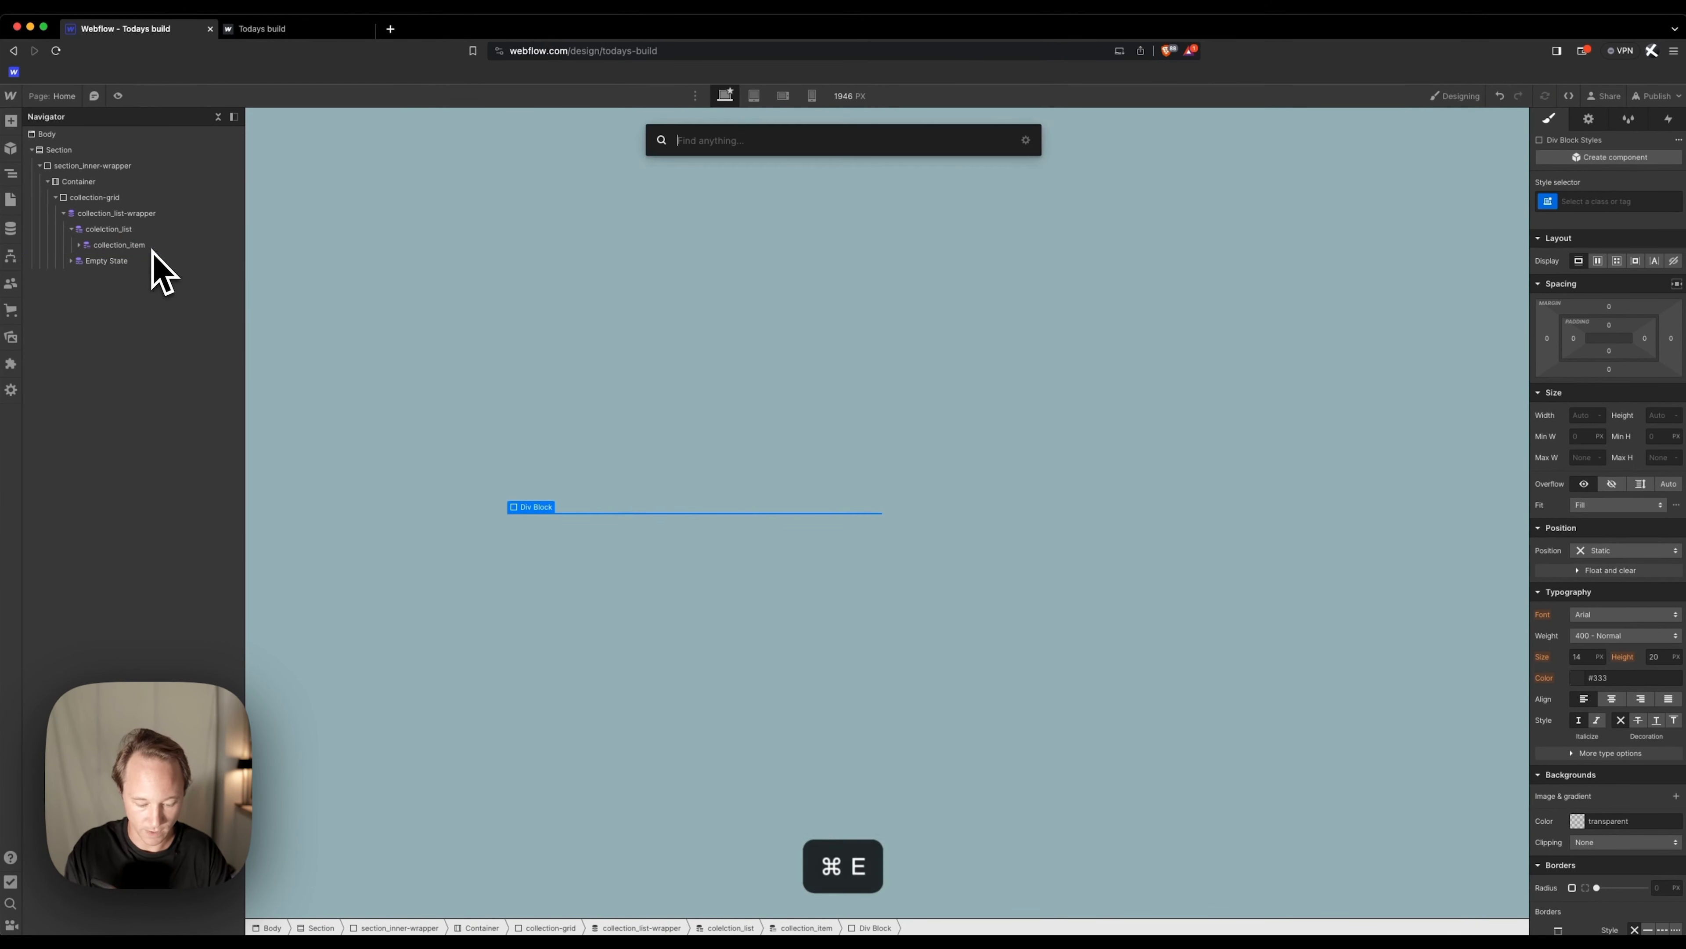
type("div")
key("Return")
key("super+e")
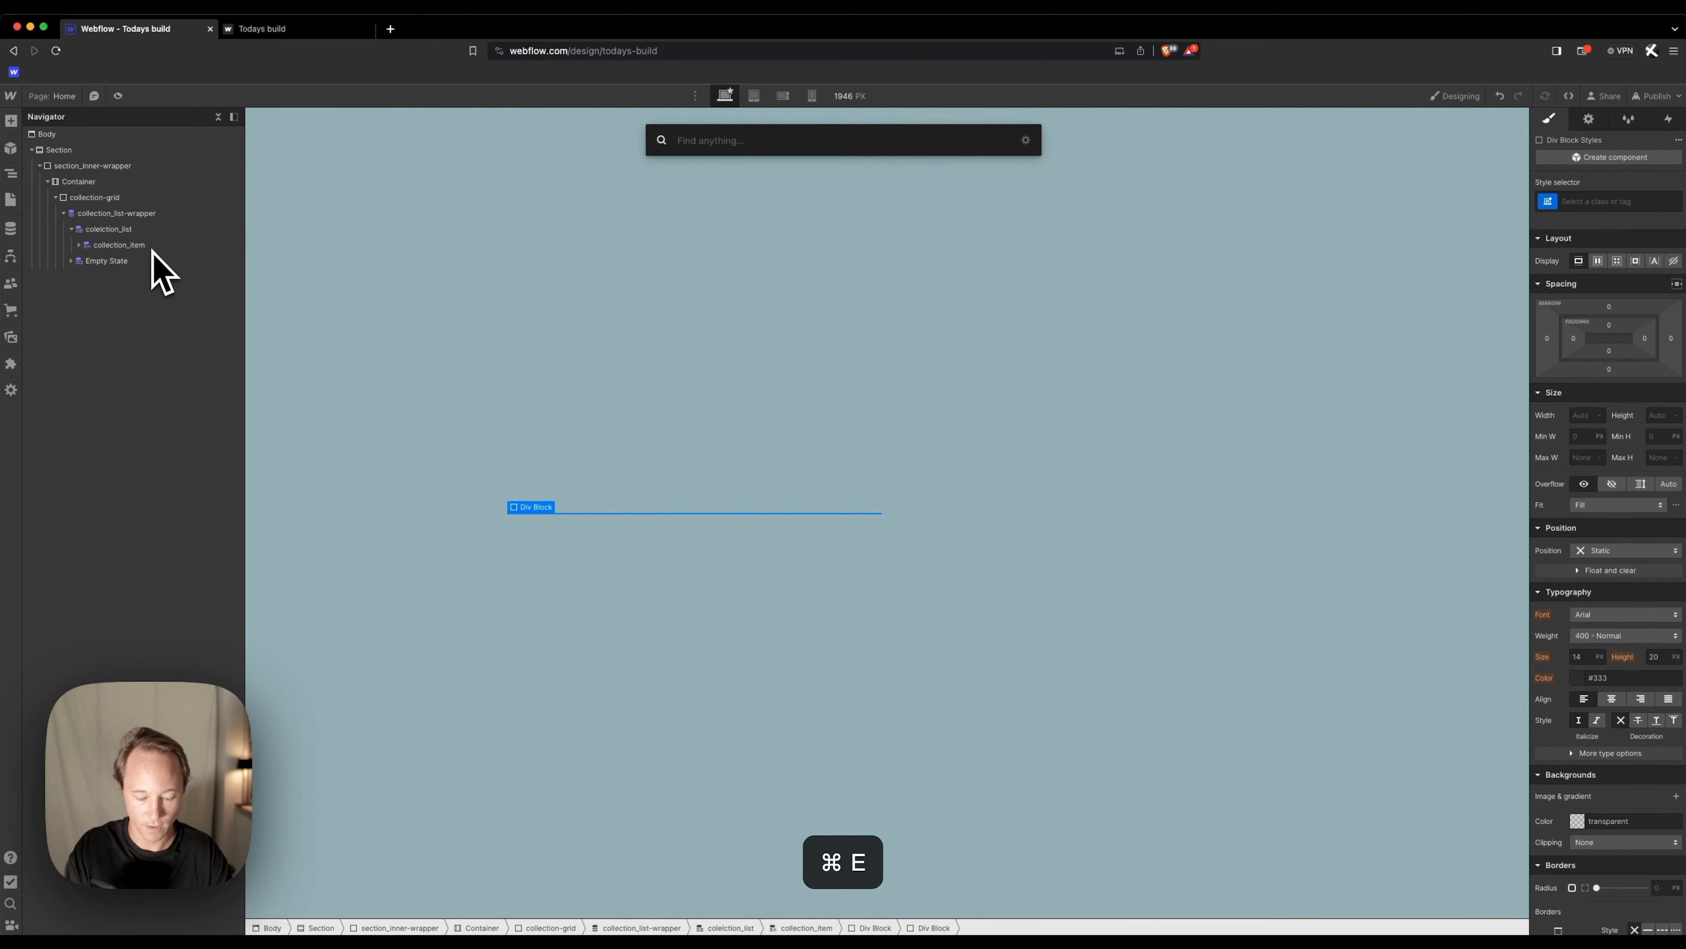
type("divb")
key("BackSpace")
key("Return")
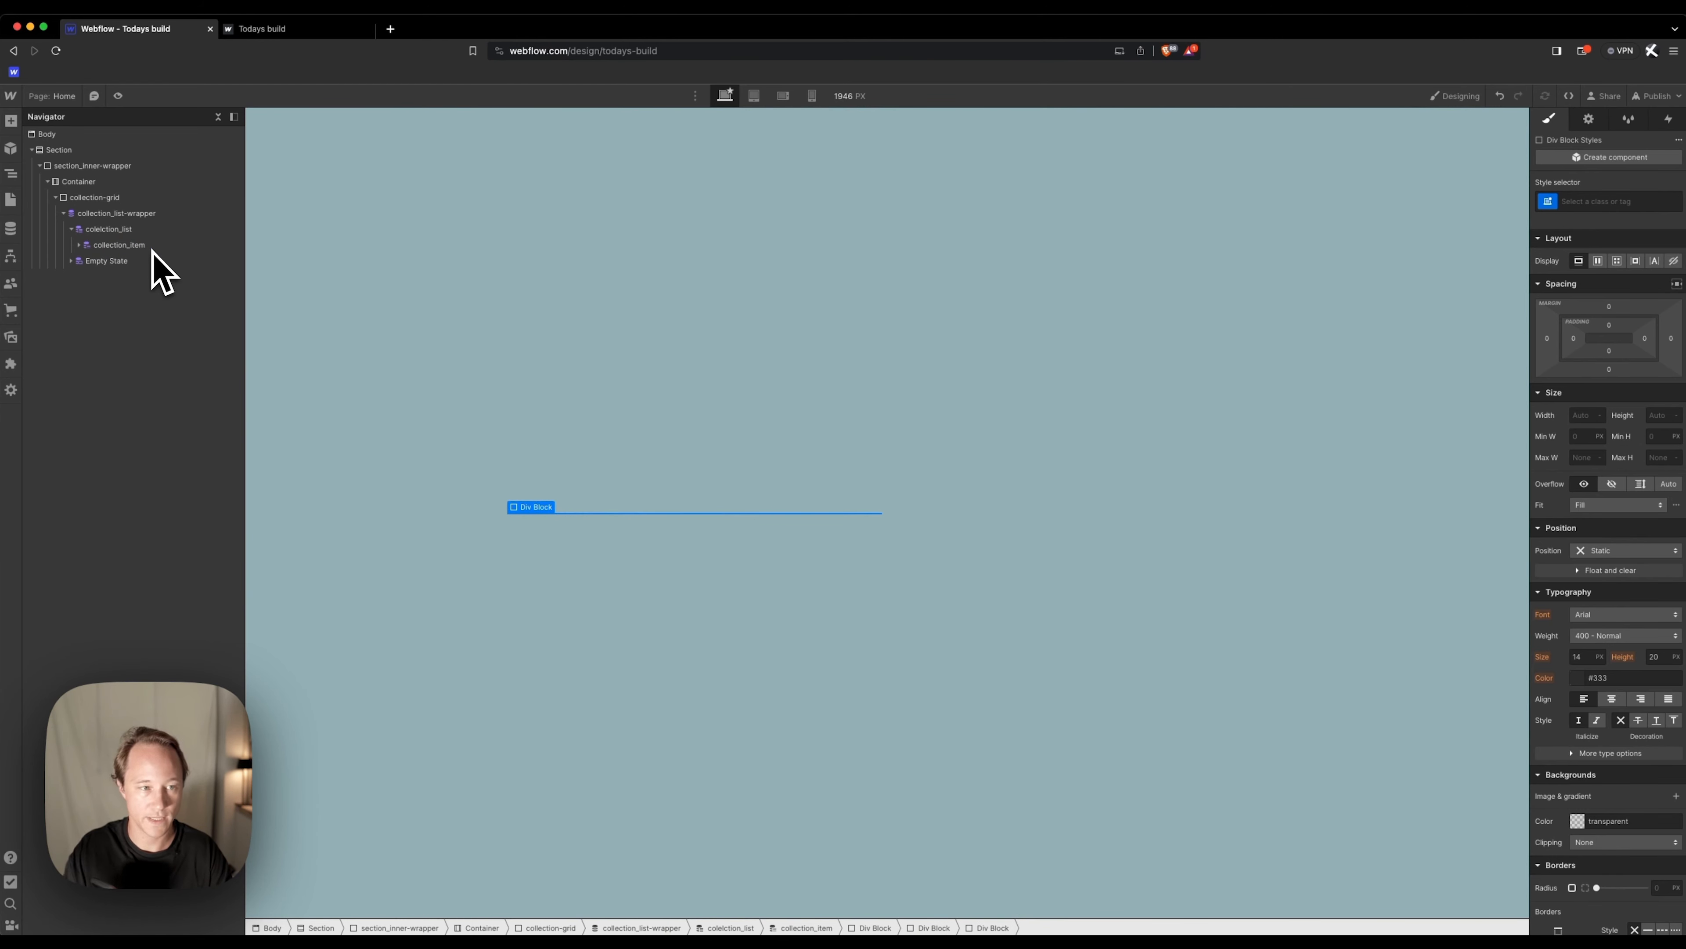
Expand collection_item and give its outermost div block a new class named collection_item-wrapper.
left_click(79, 244)
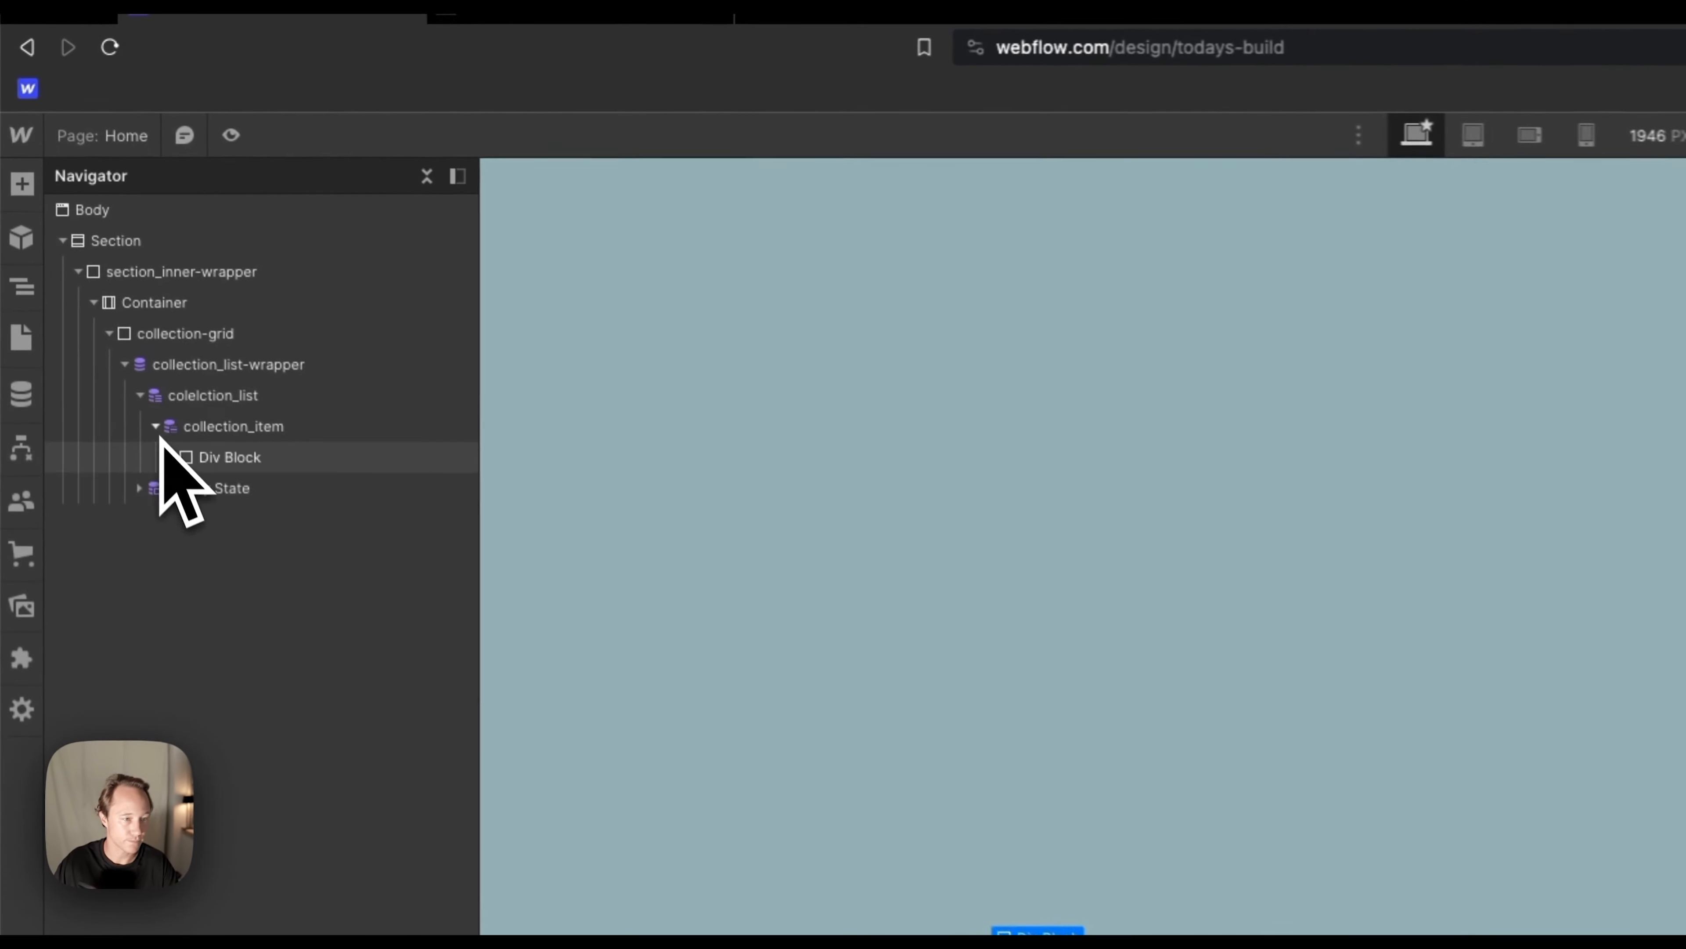
left_click(191, 498)
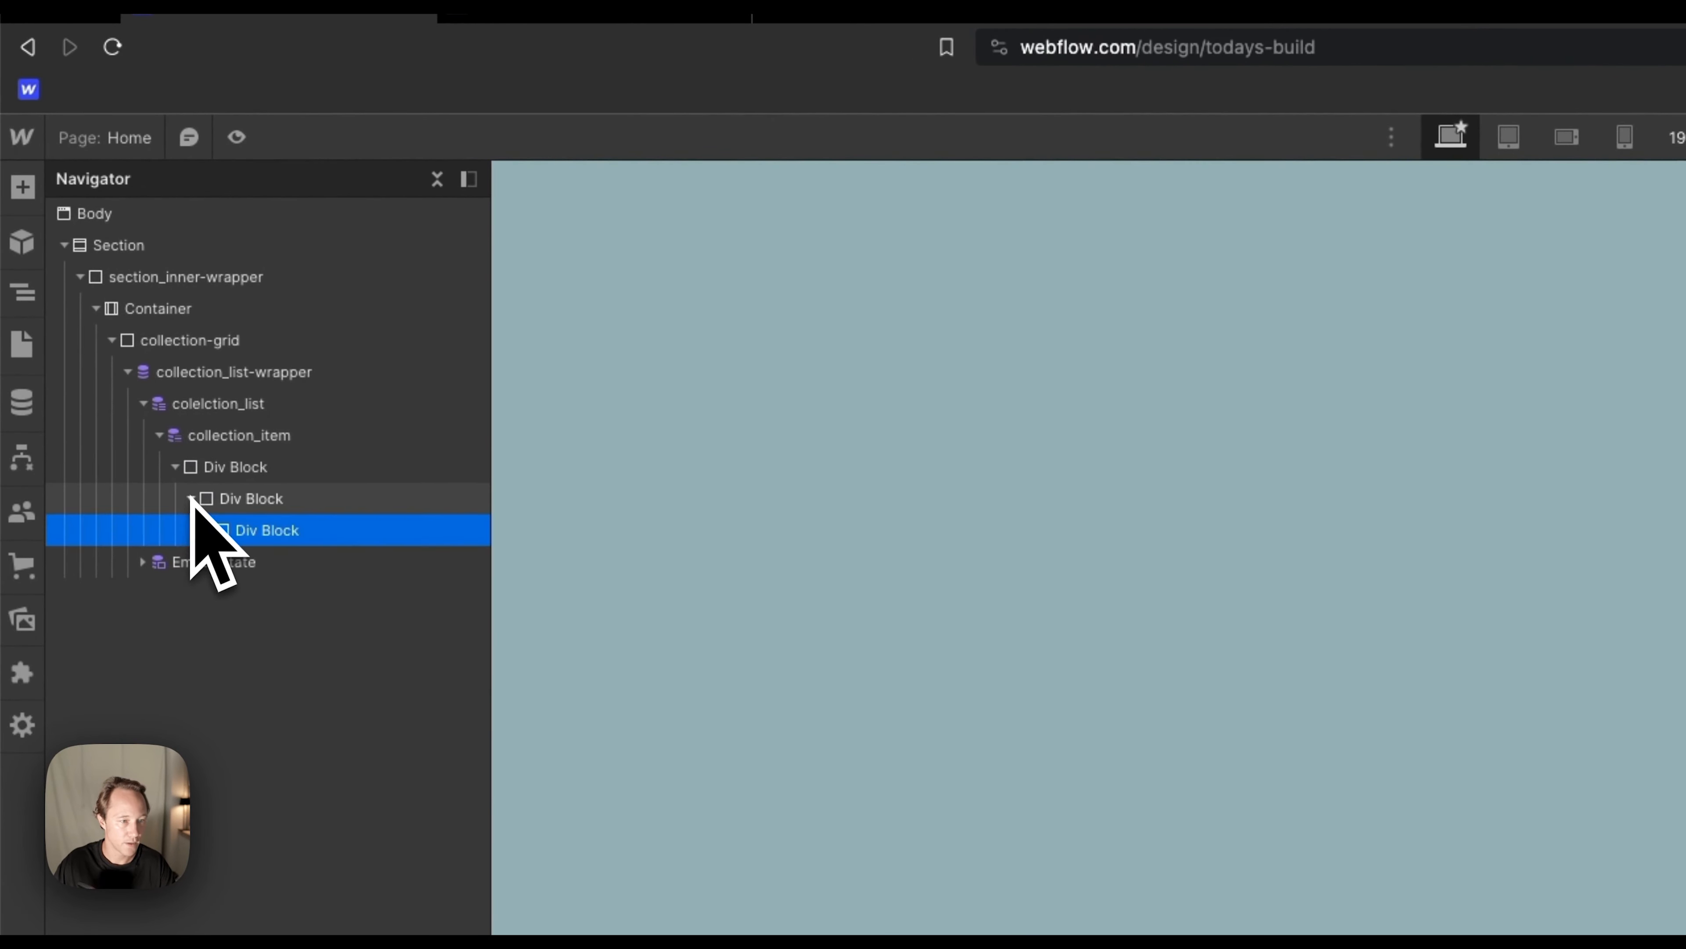
left_click(233, 468)
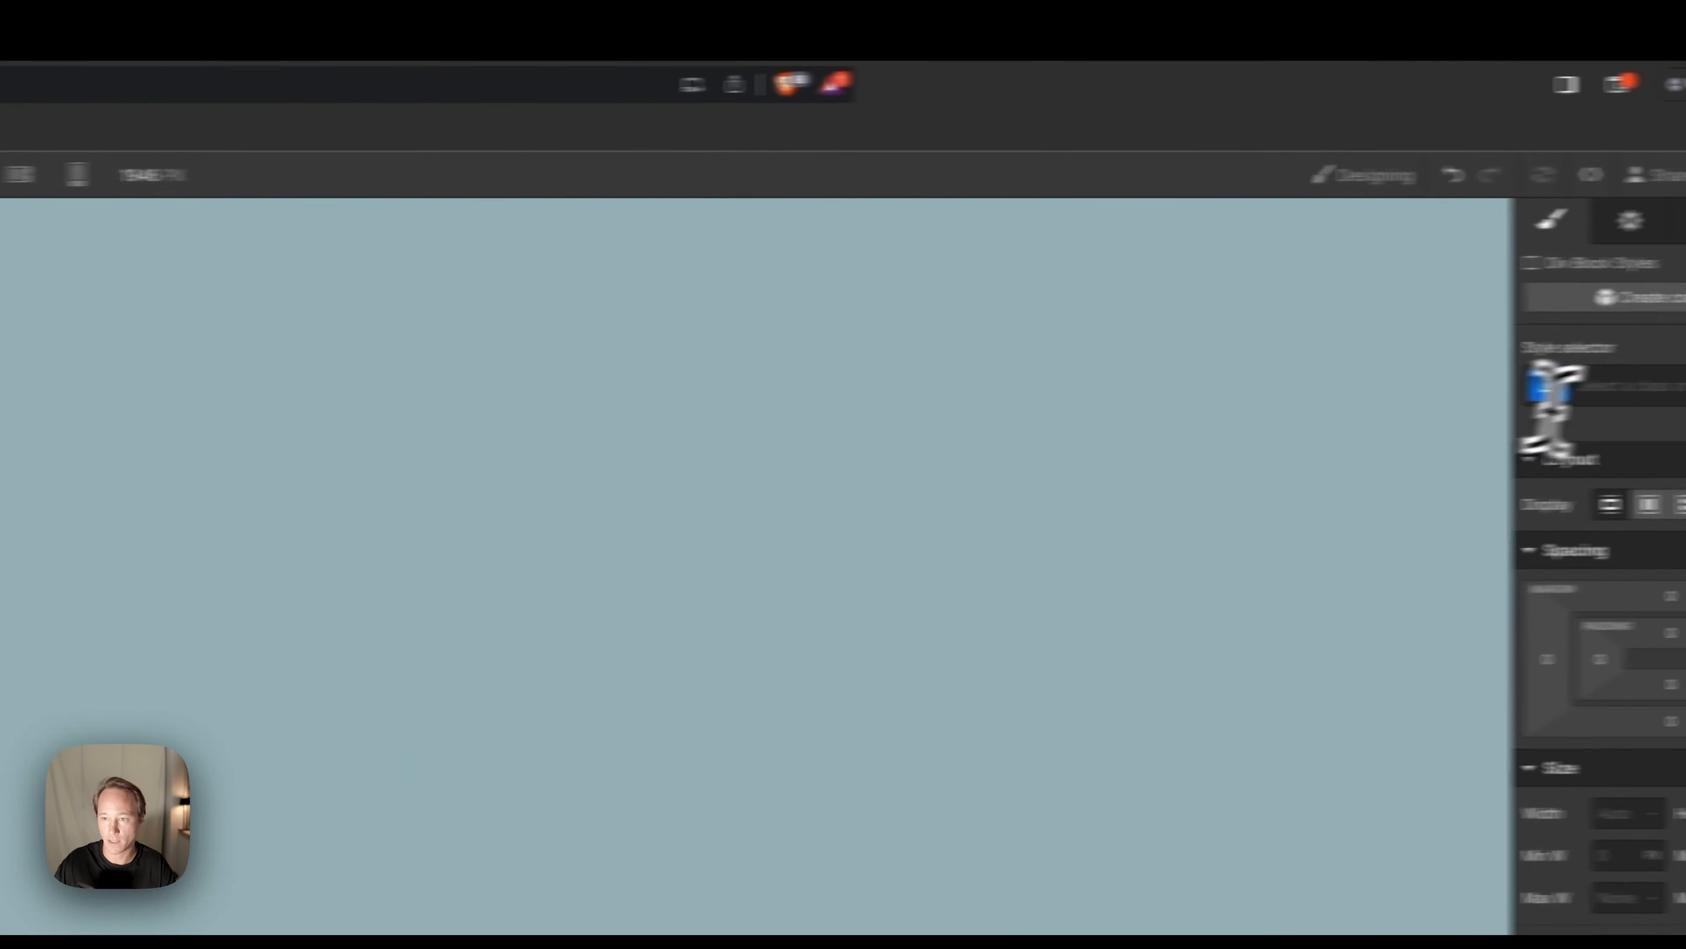
left_click(1540, 388)
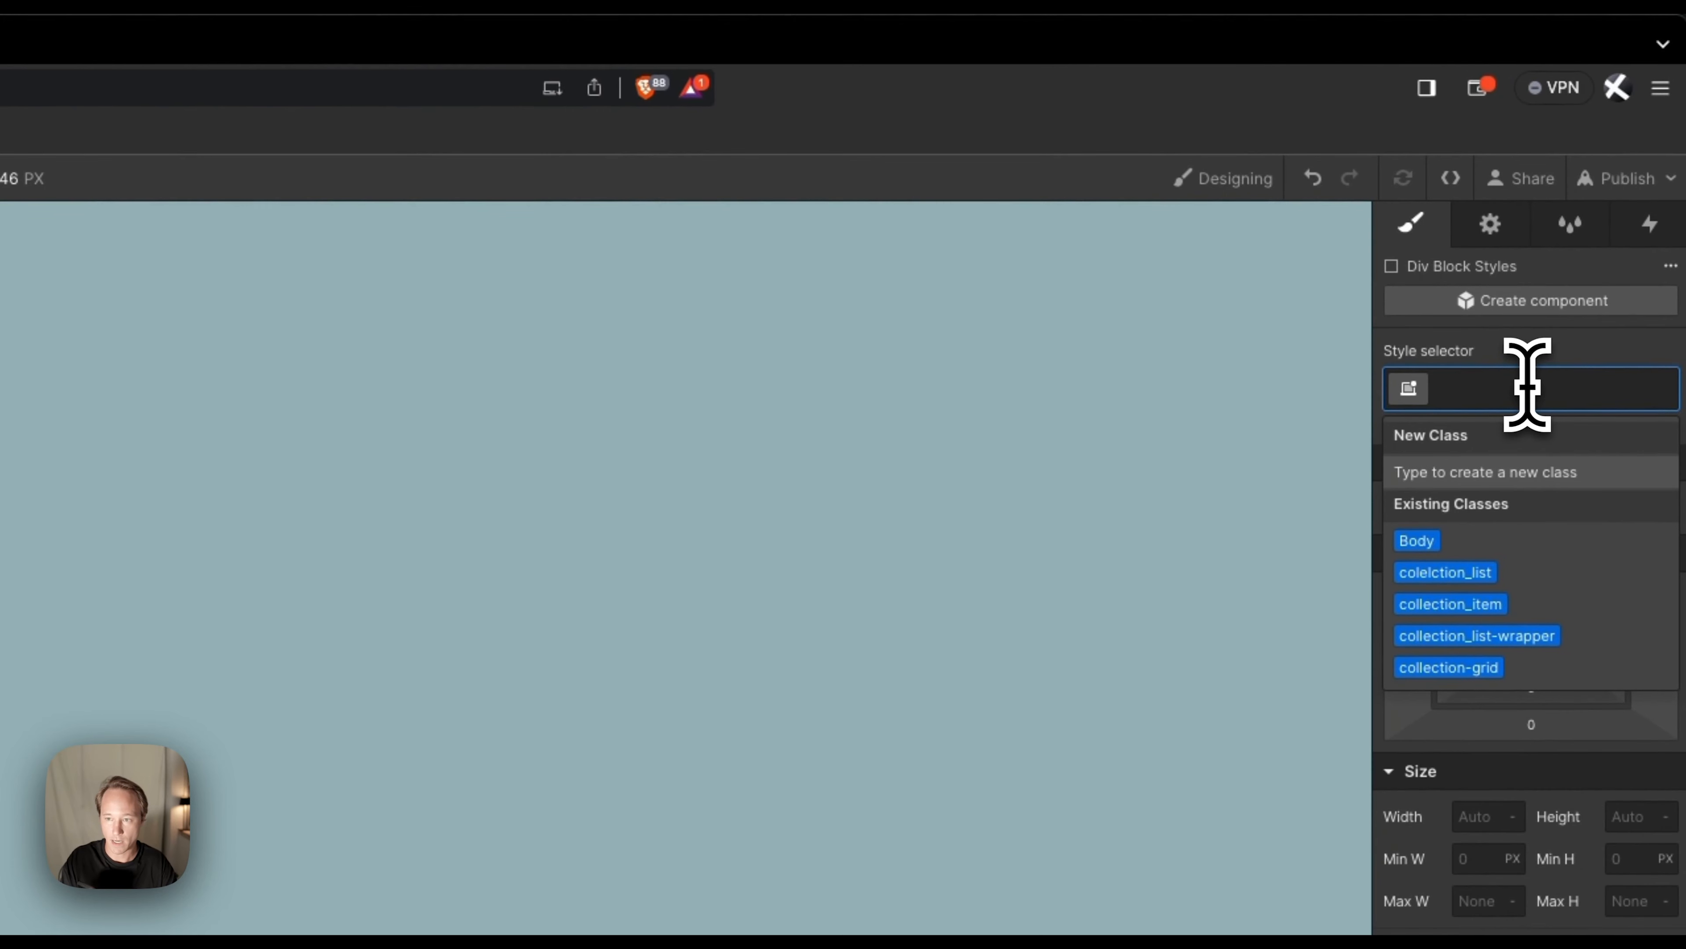
type("collection_ite")
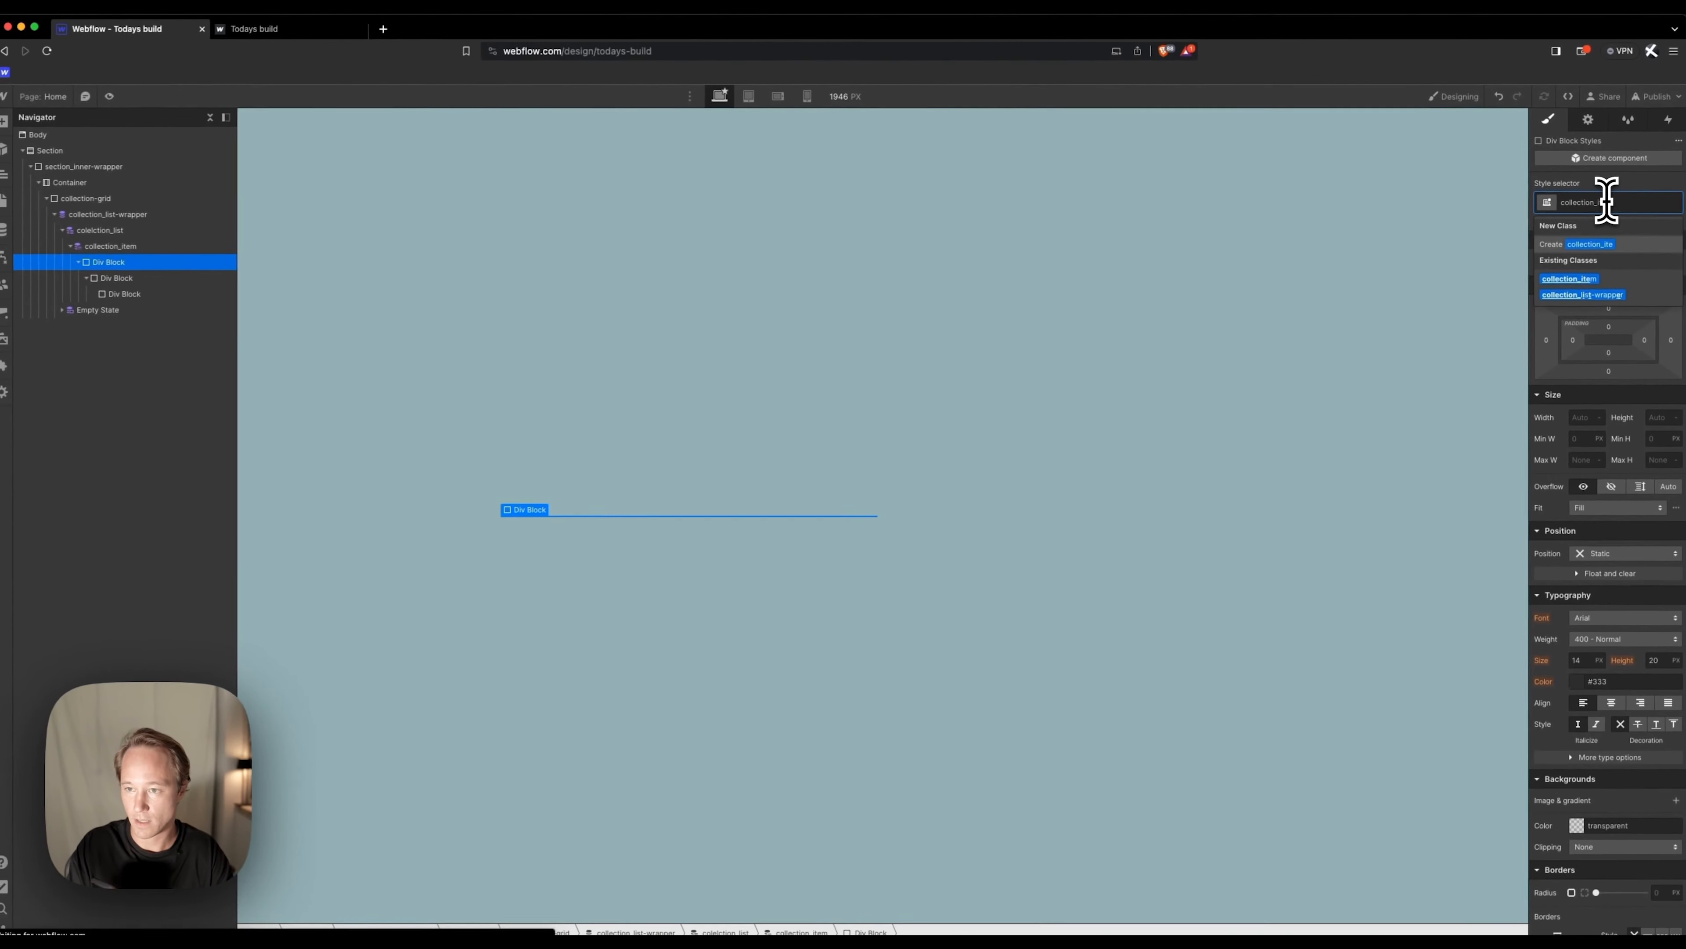
type("m-wrapper")
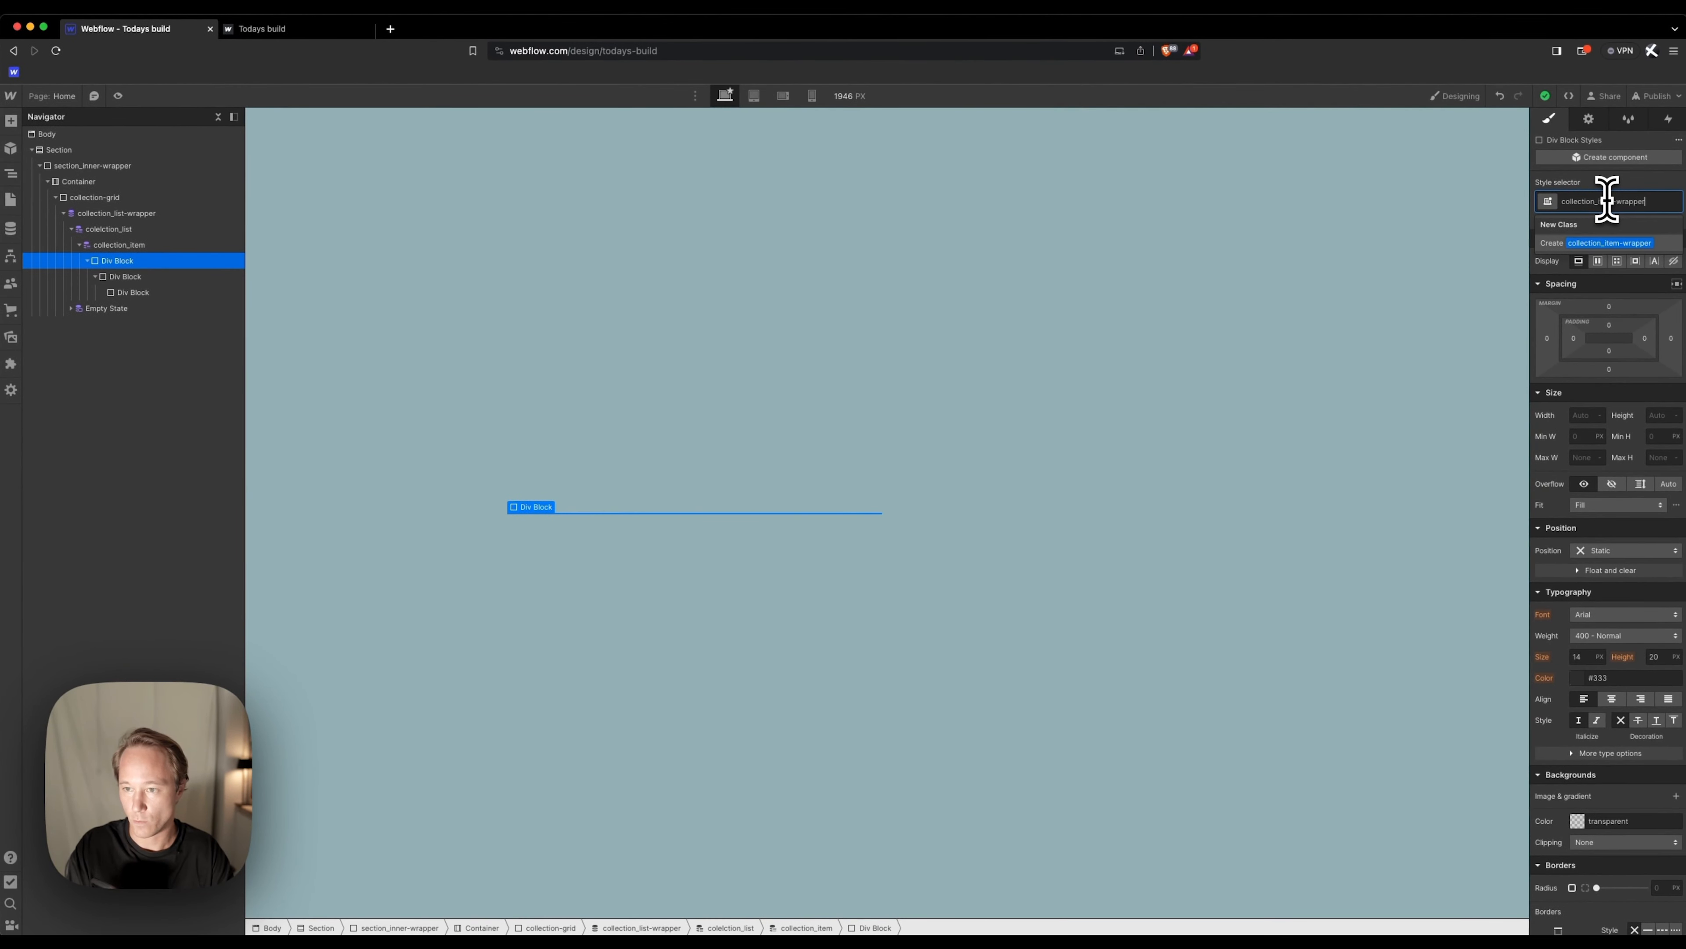
key("Return")
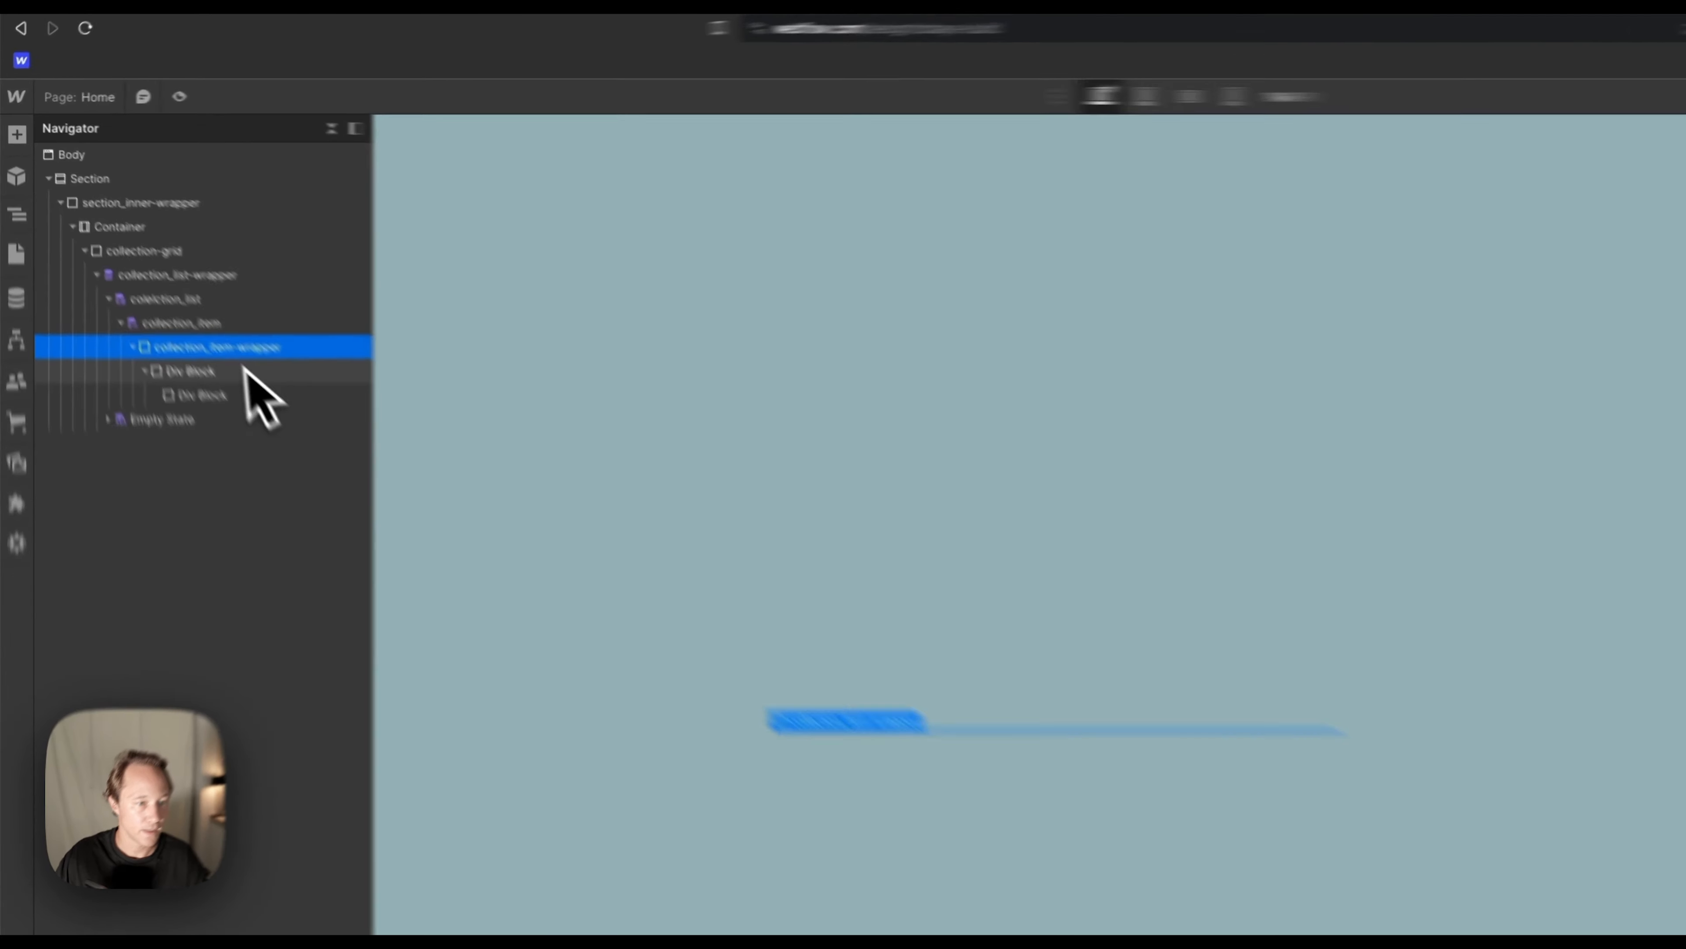
Give the div block directly inside collection_item-wrapper a new class named collection_item-header.
left_click(124, 276)
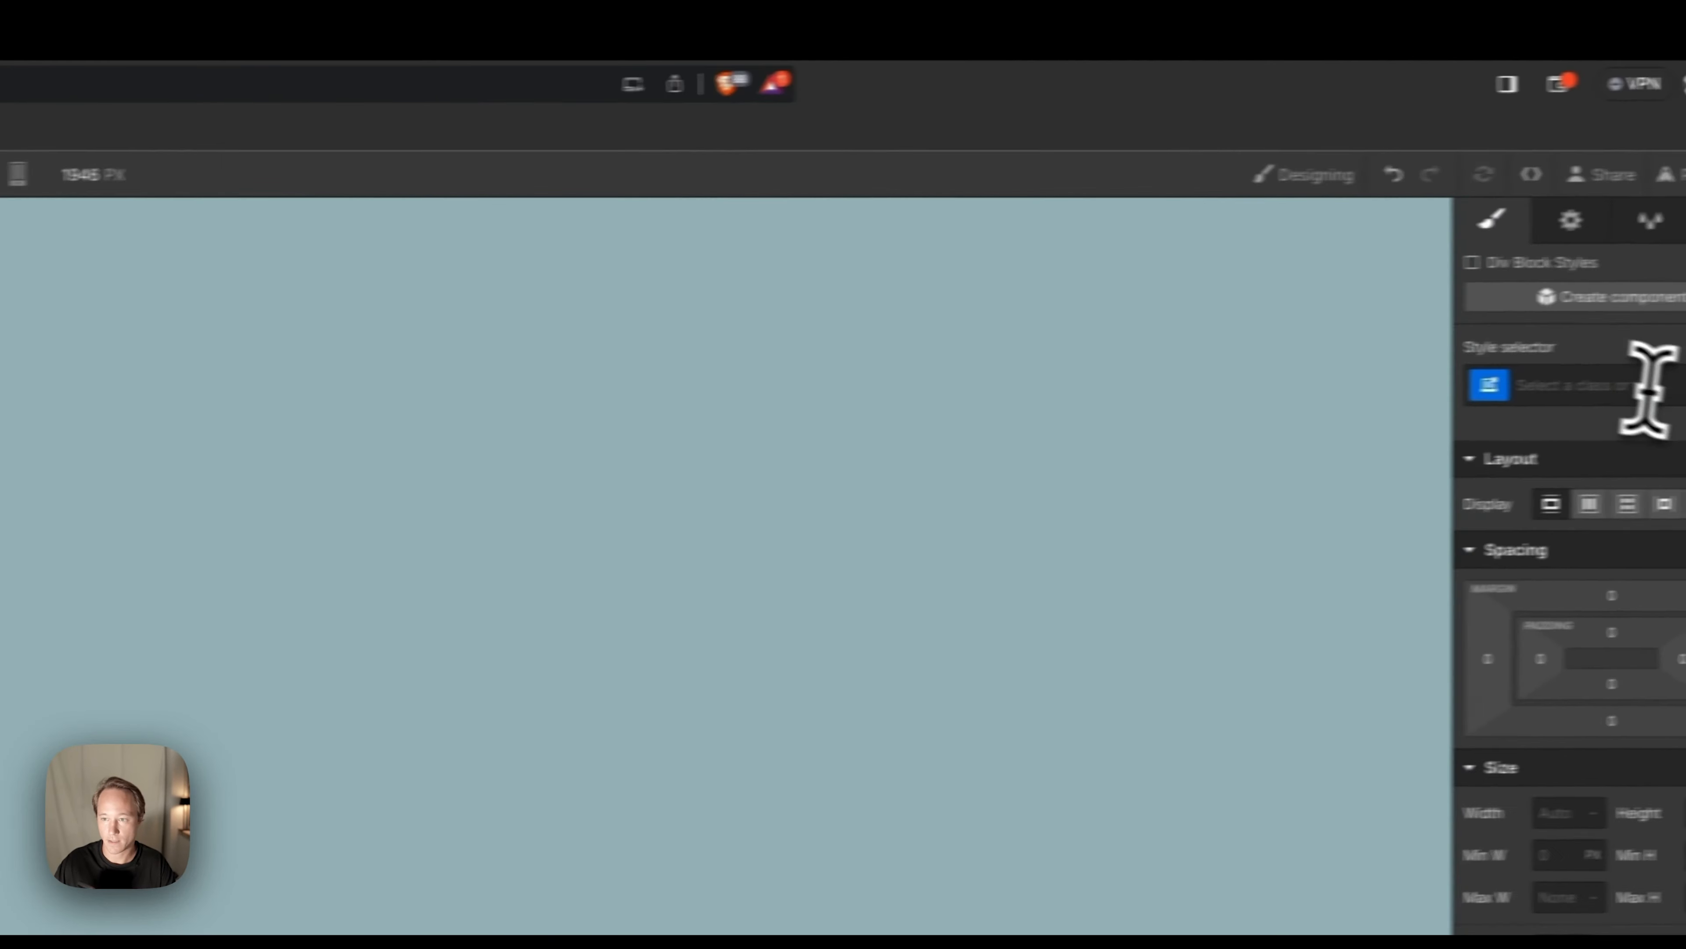
left_click(1650, 389)
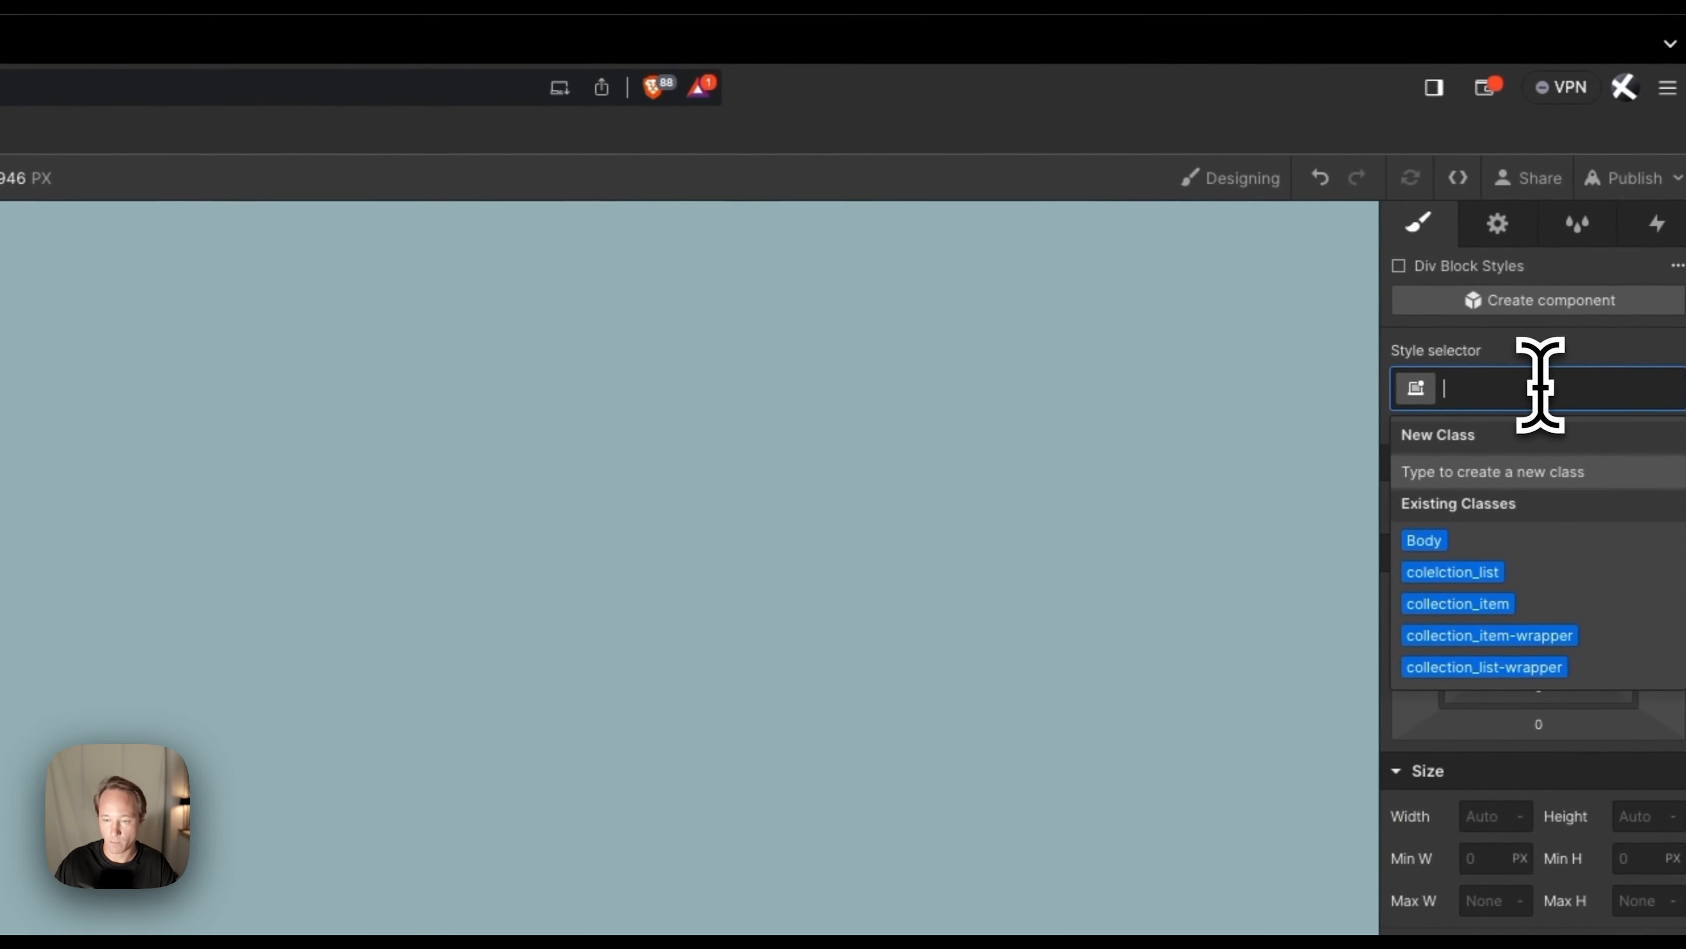
type("collection")
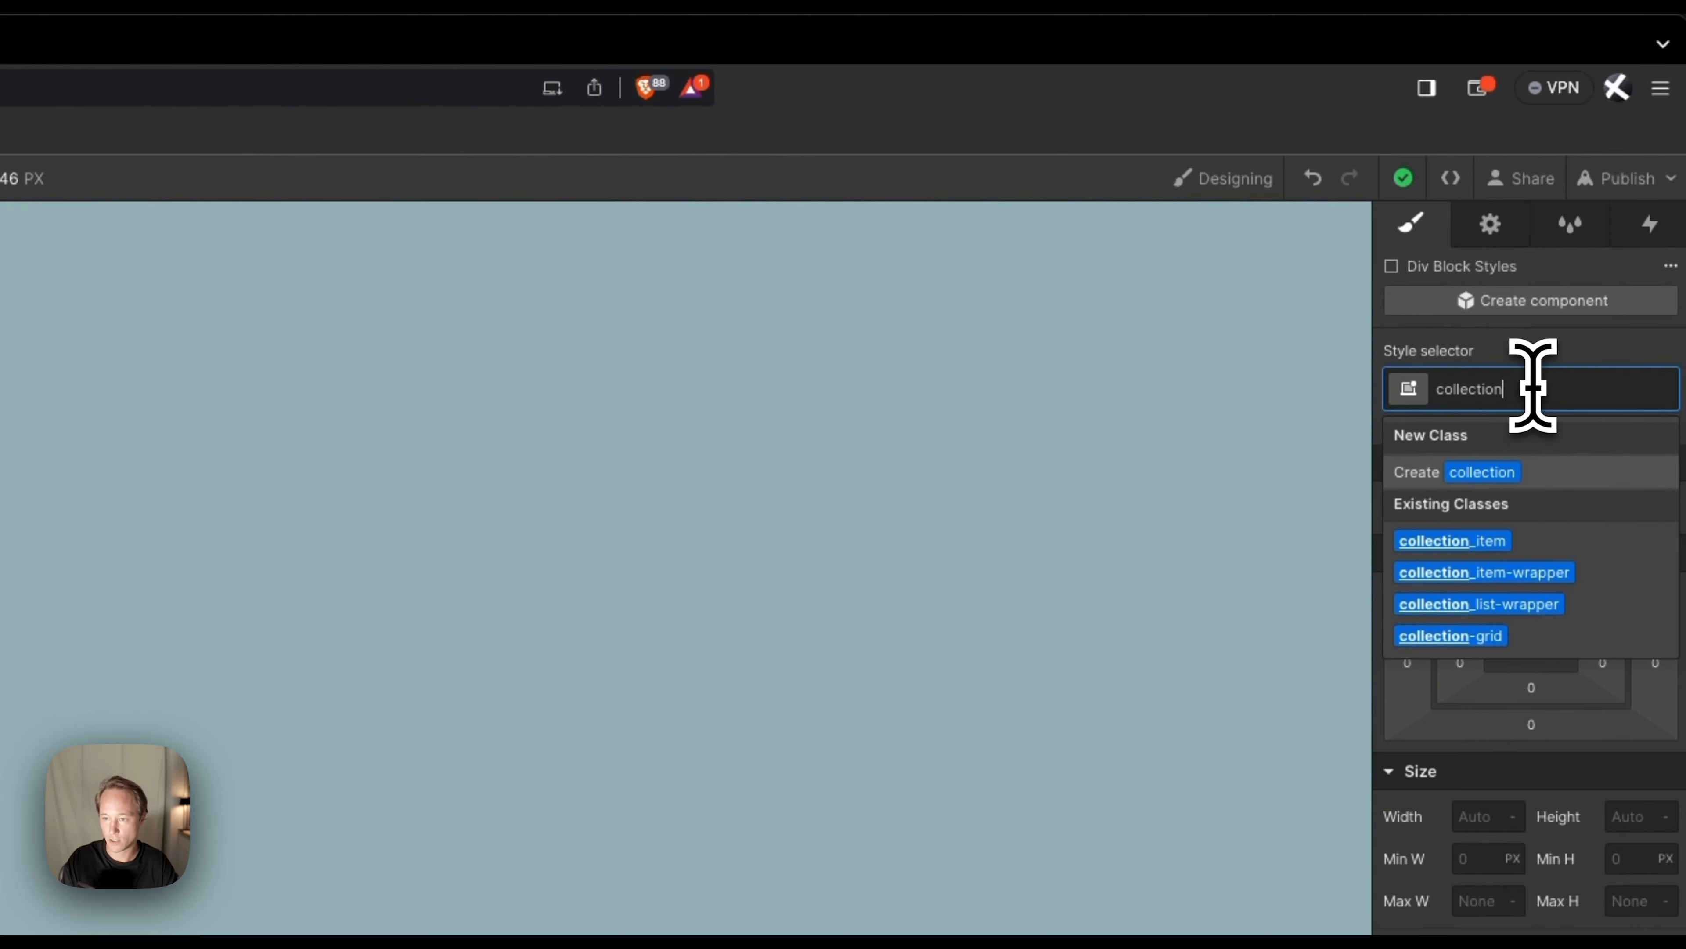
type("_item-")
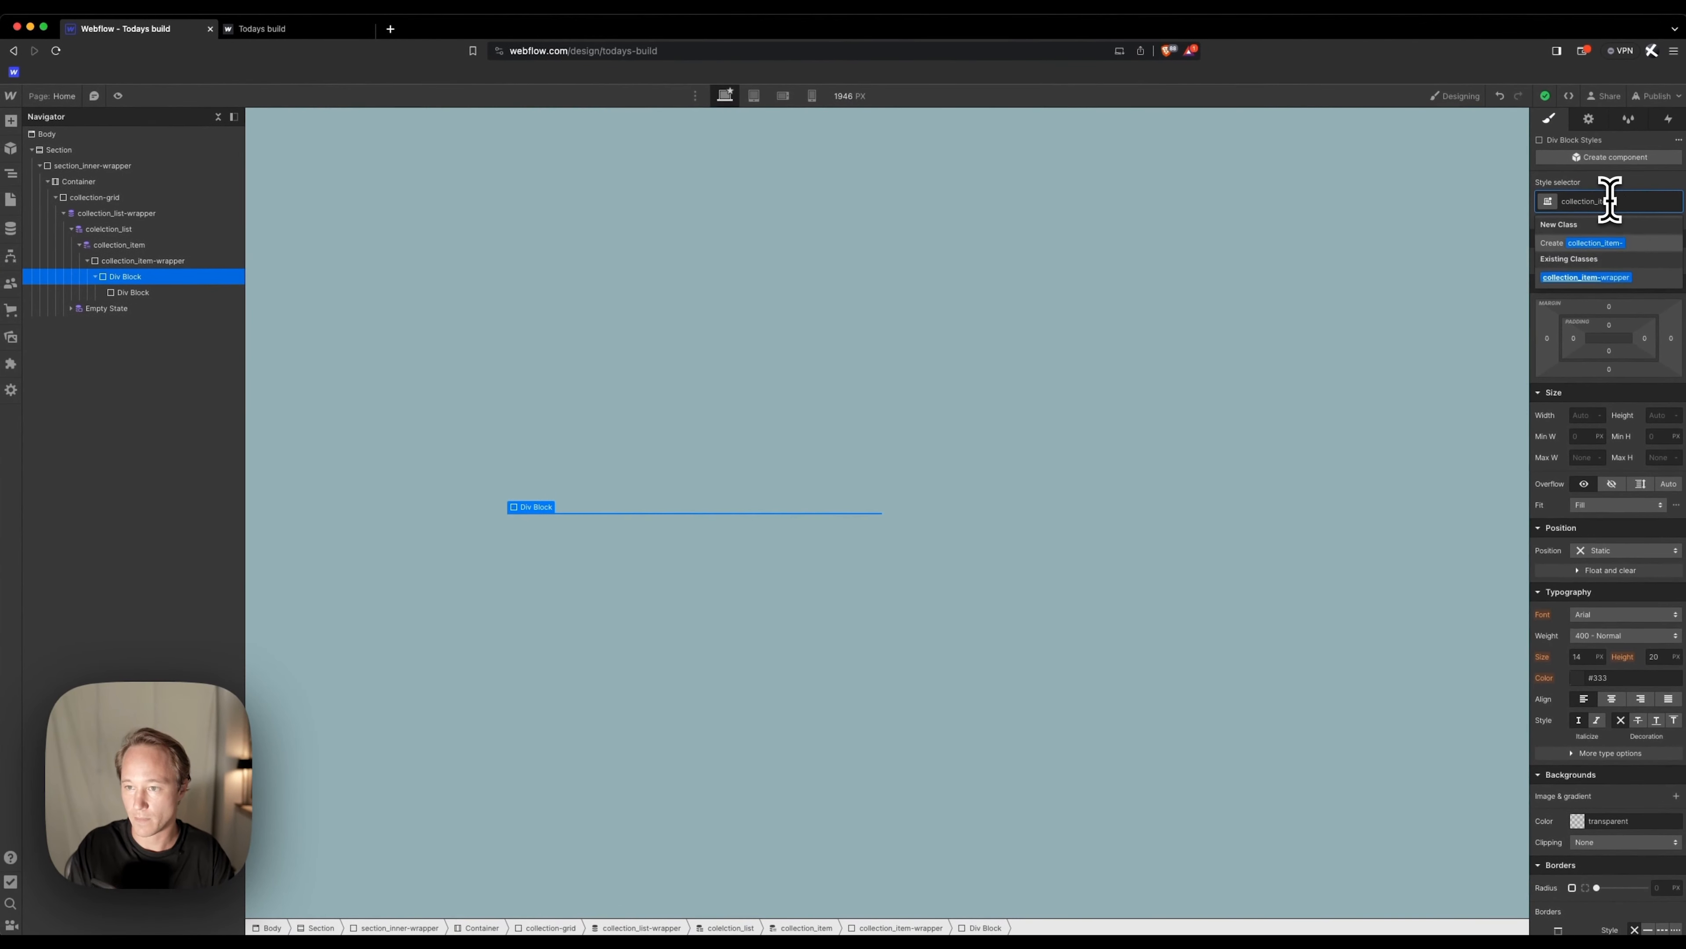
type("header")
key("Return")
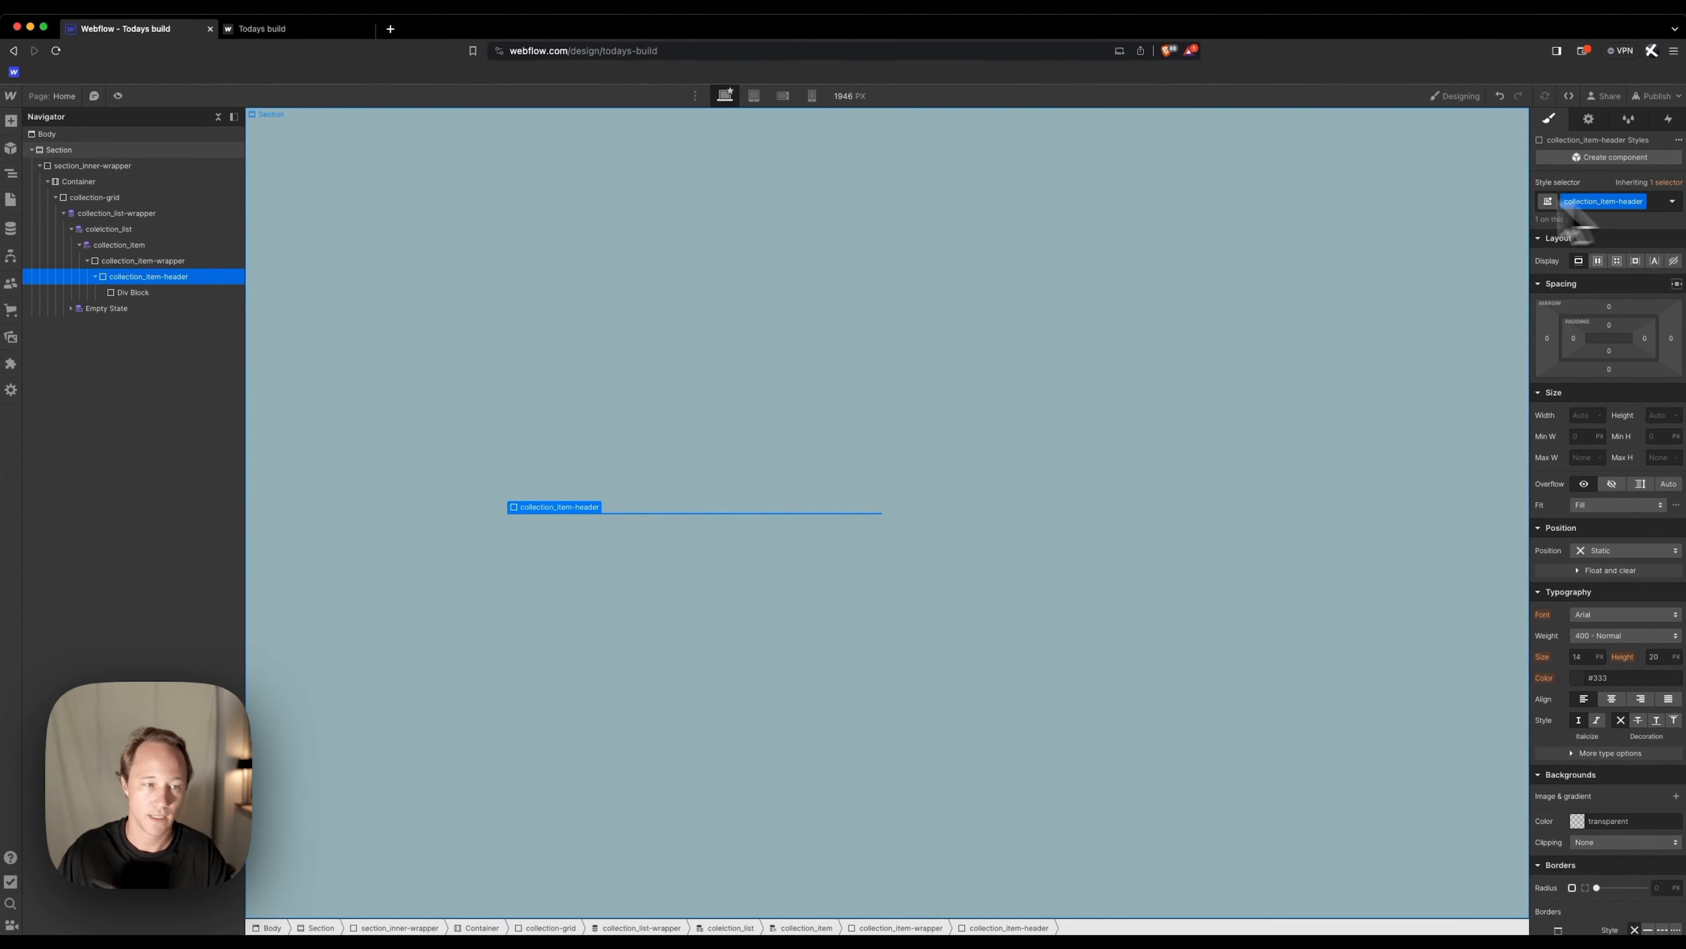
Give the innermost div block, nested in collection_item-header, a new class named collection_item-content.
left_click(156, 293)
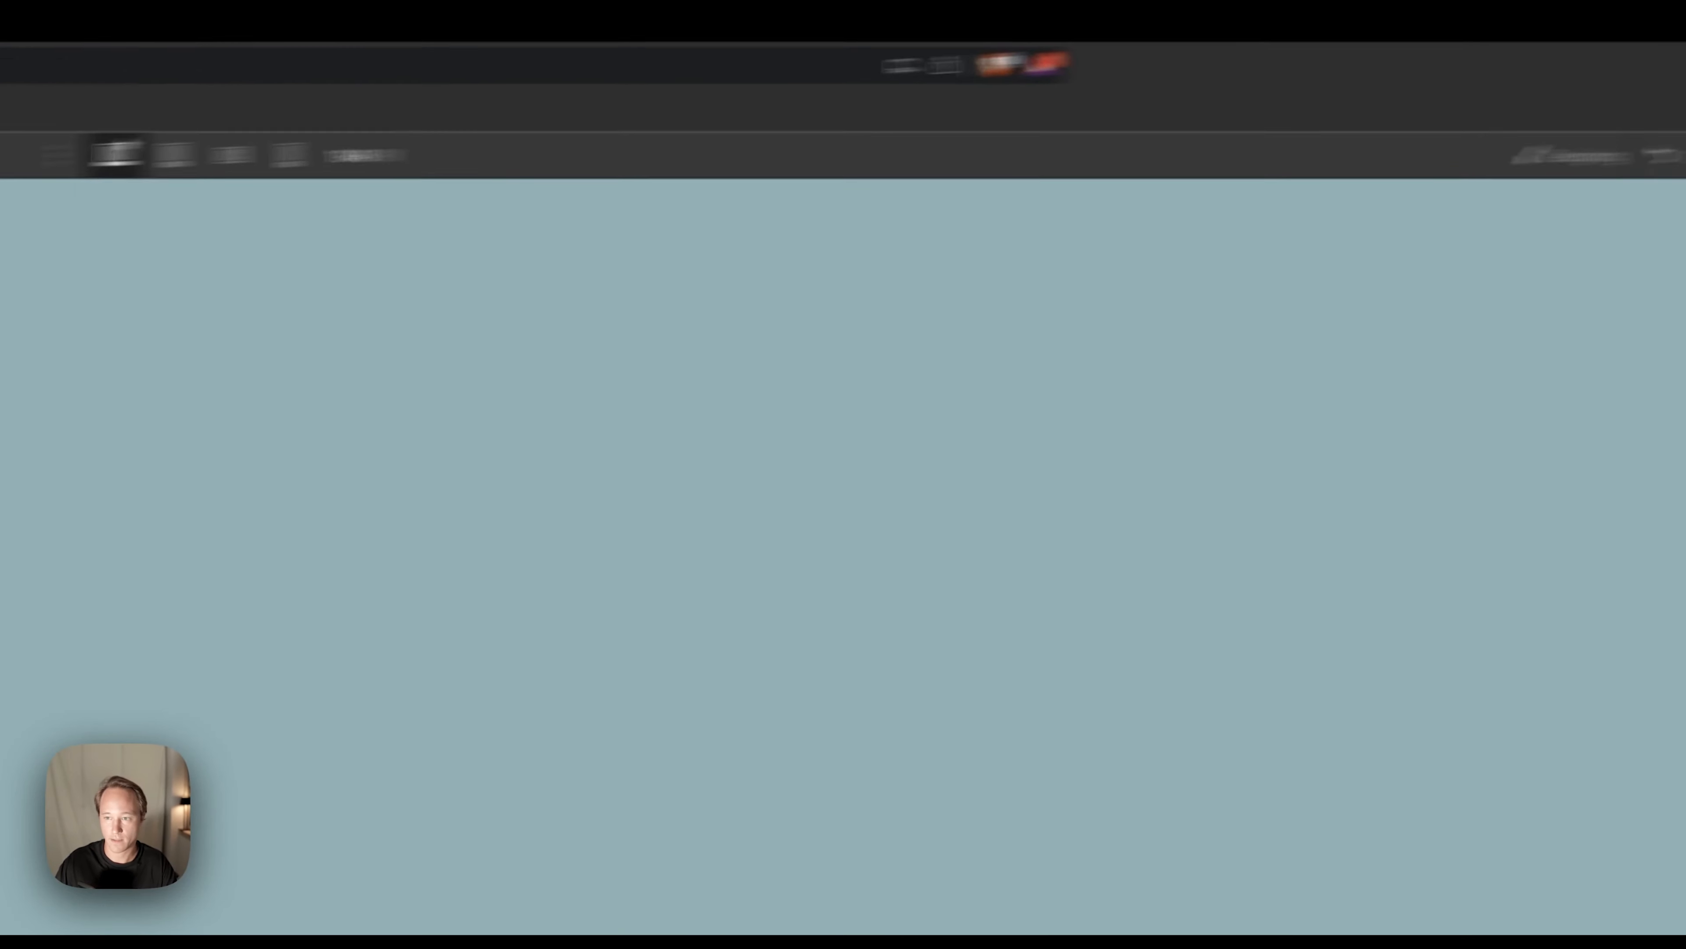
type("collection_ite")
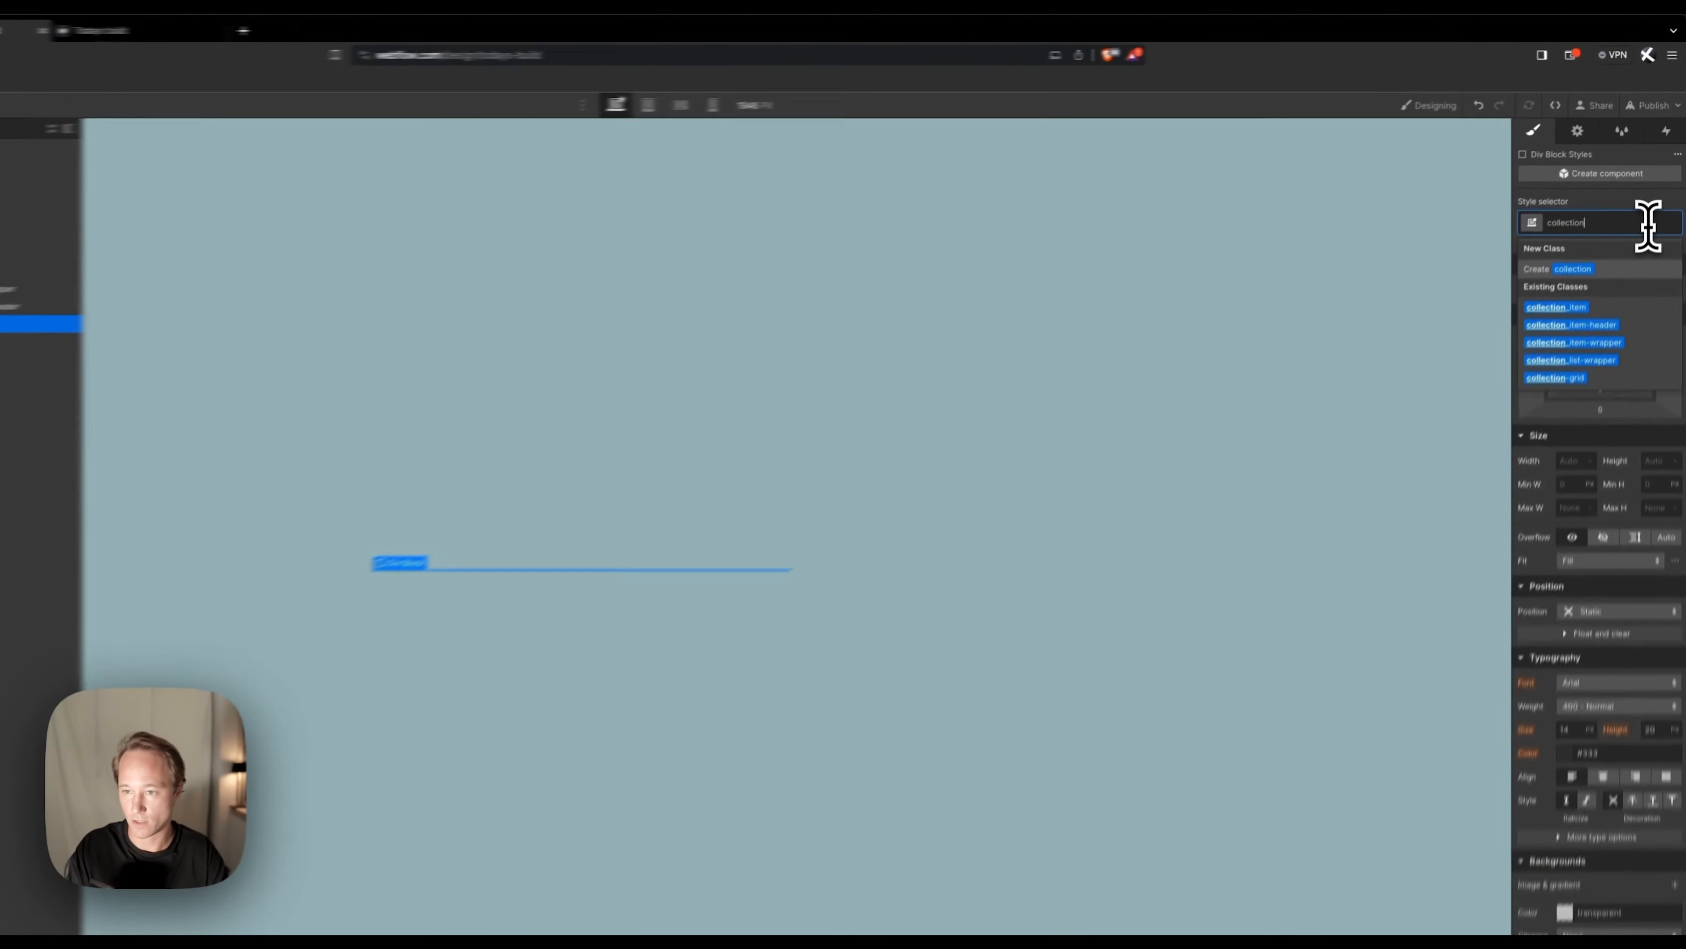
type("m-")
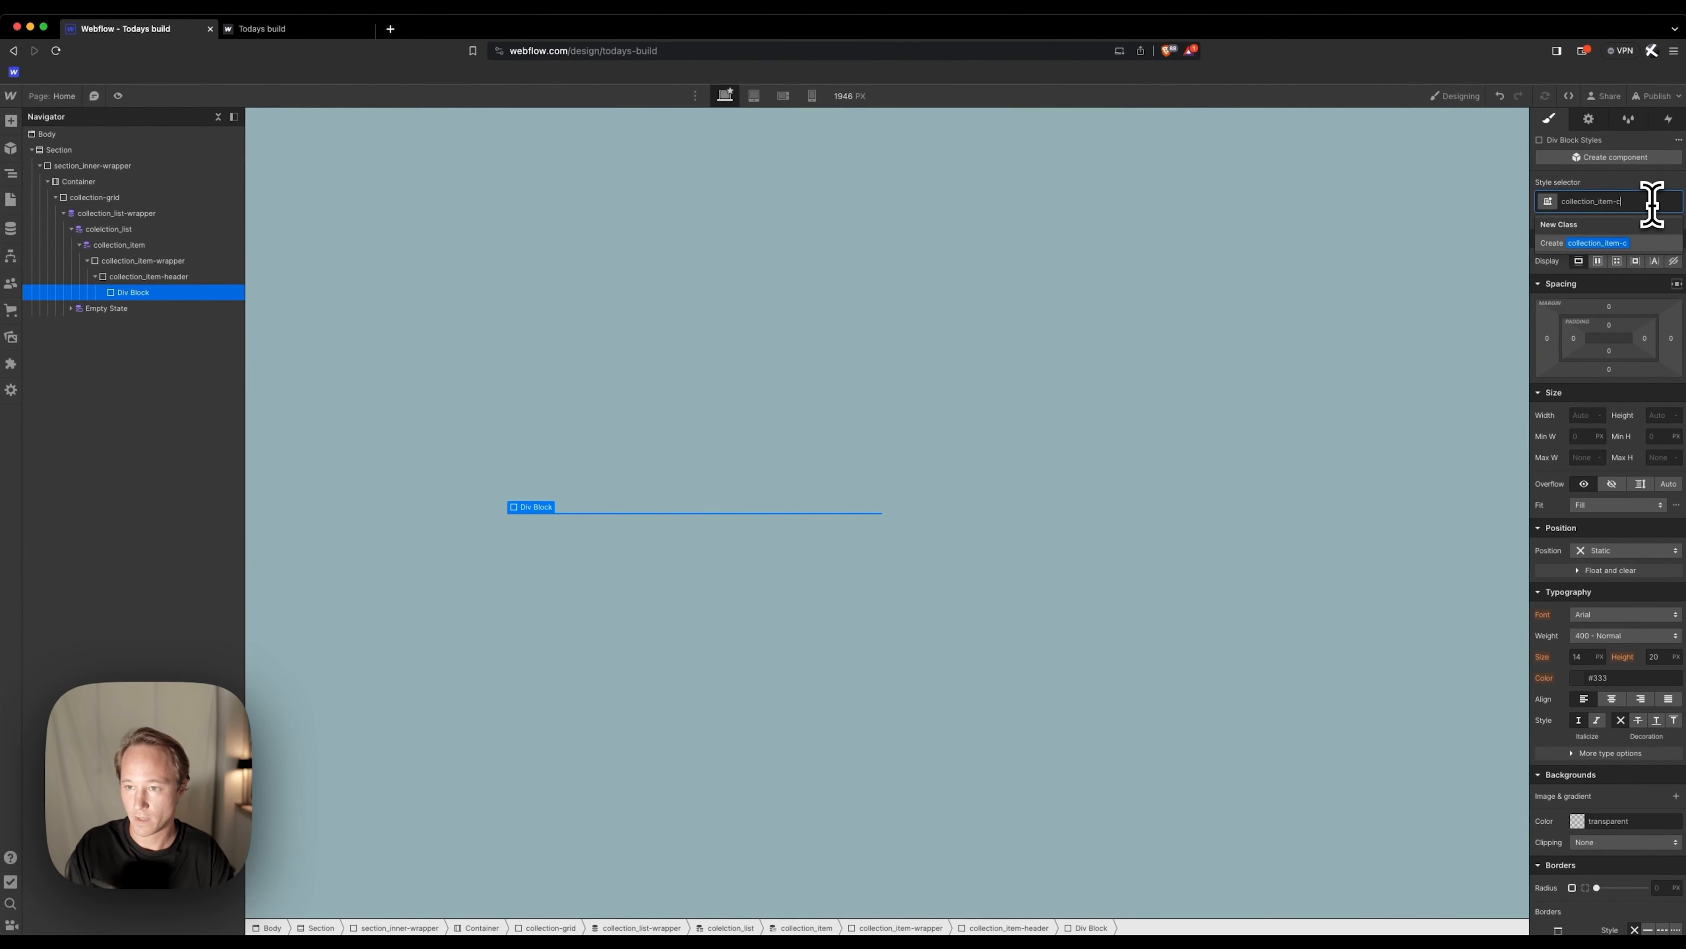
type("content")
key("Return")
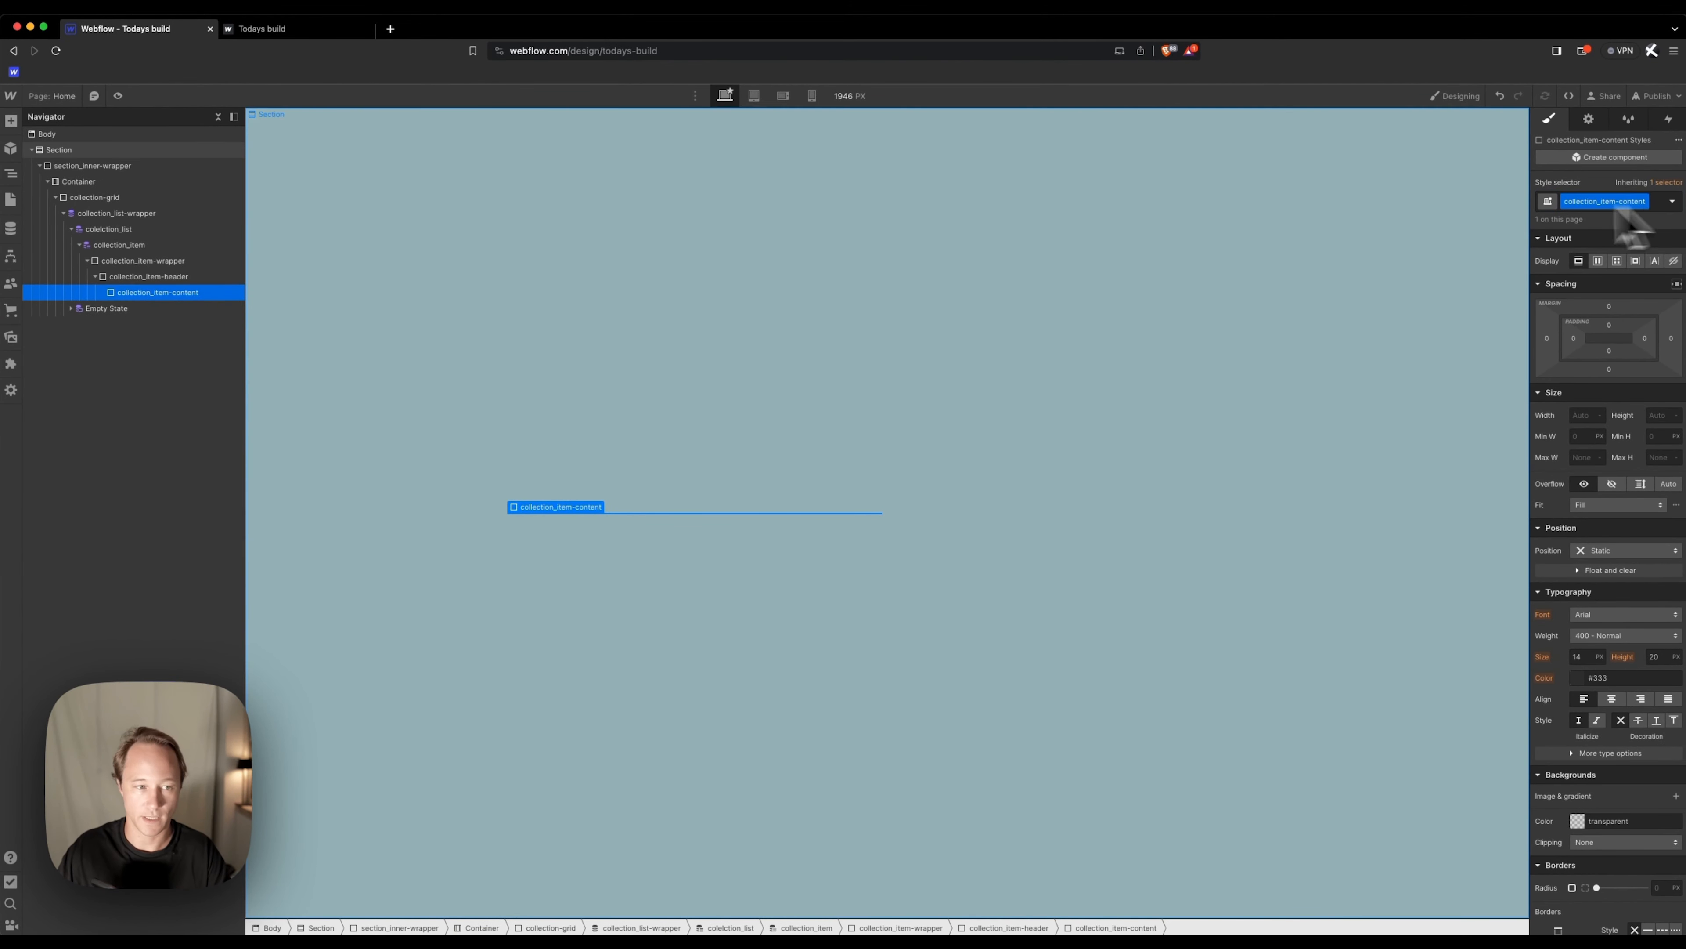
Move collection_item-content out of the header so both are siblings in collection_item-wrapper, with collection_item-header first.
left_click_drag(162, 292, 151, 270)
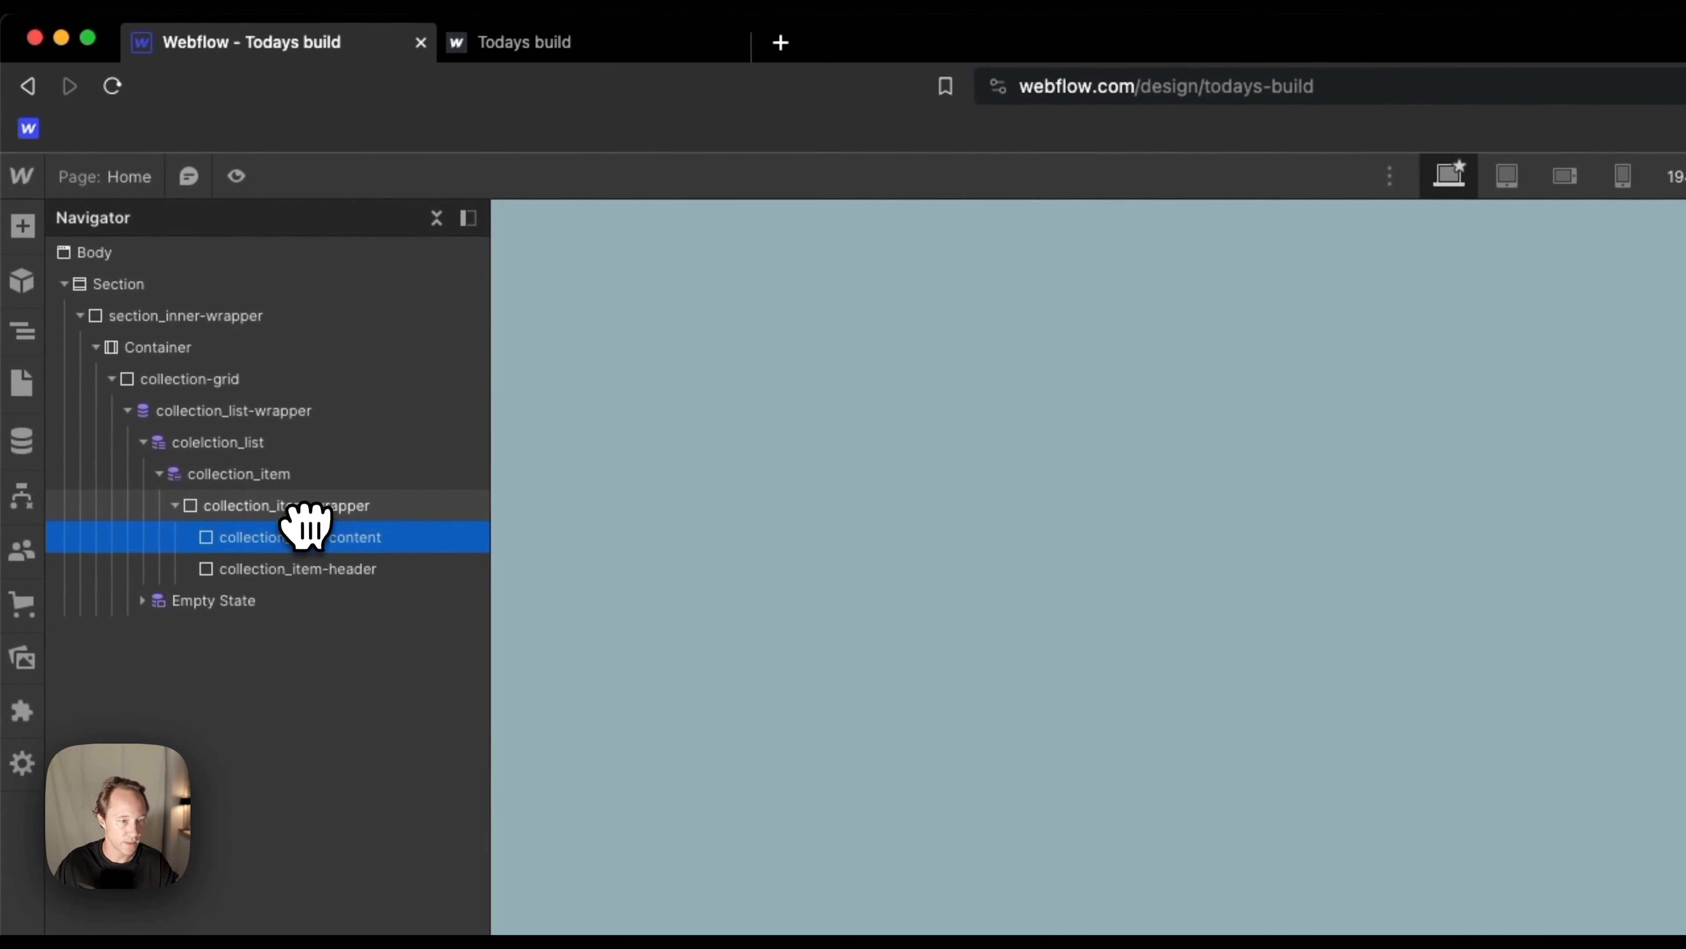
left_click_drag(305, 546, 258, 518)
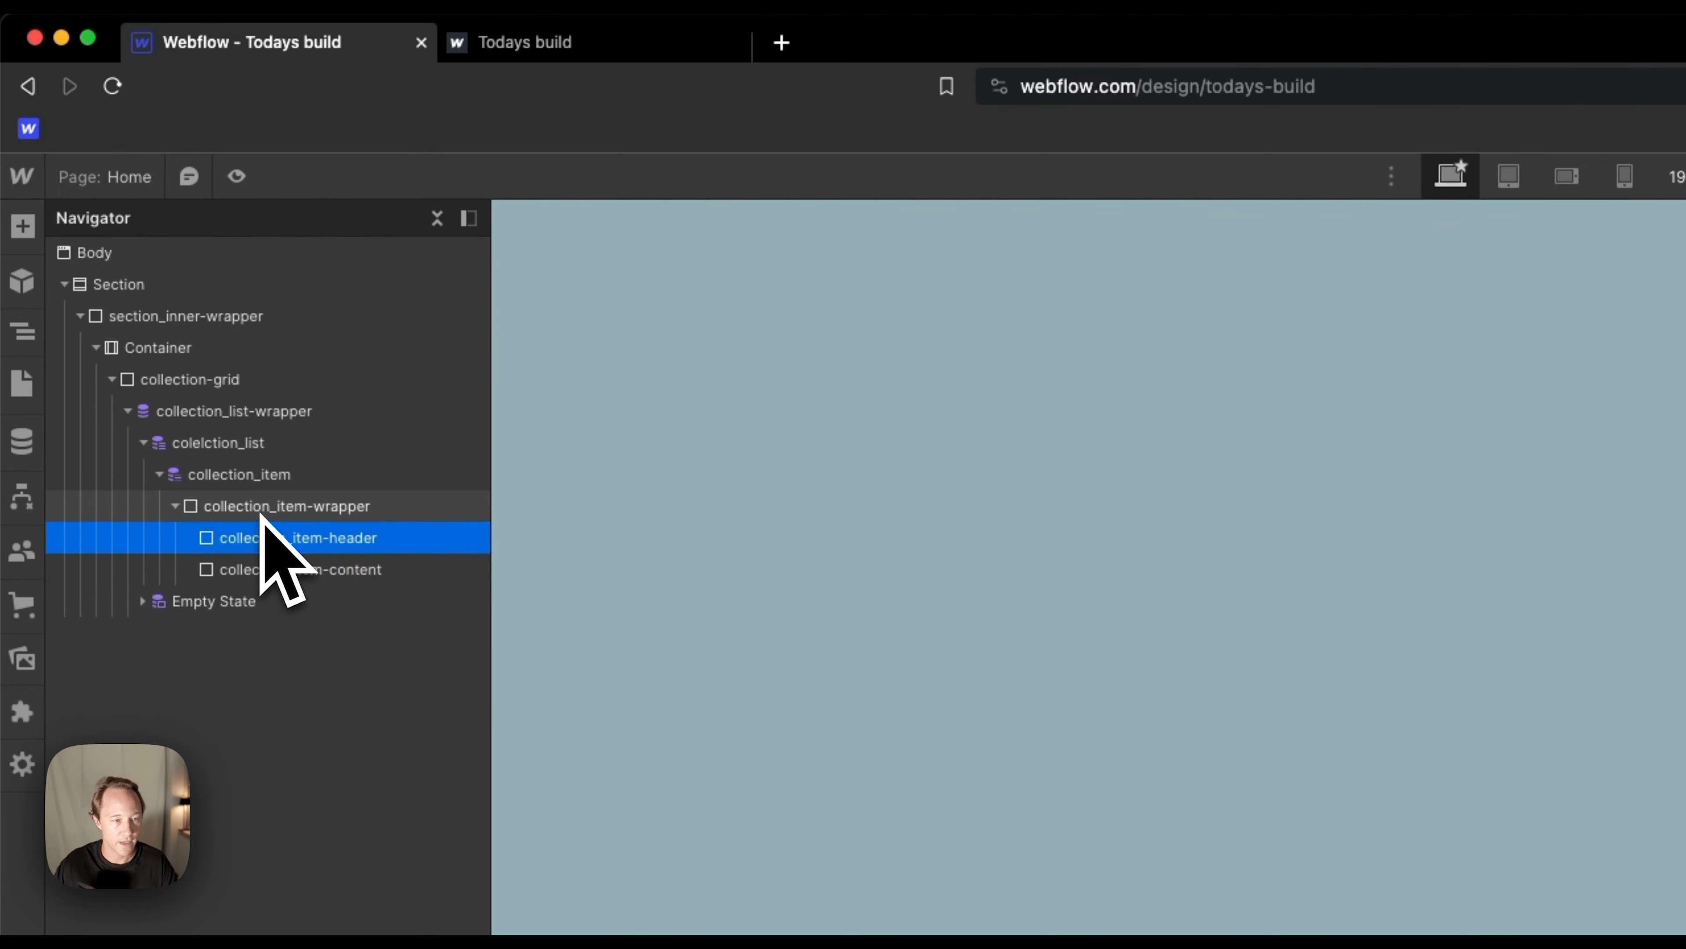
left_click(262, 515)
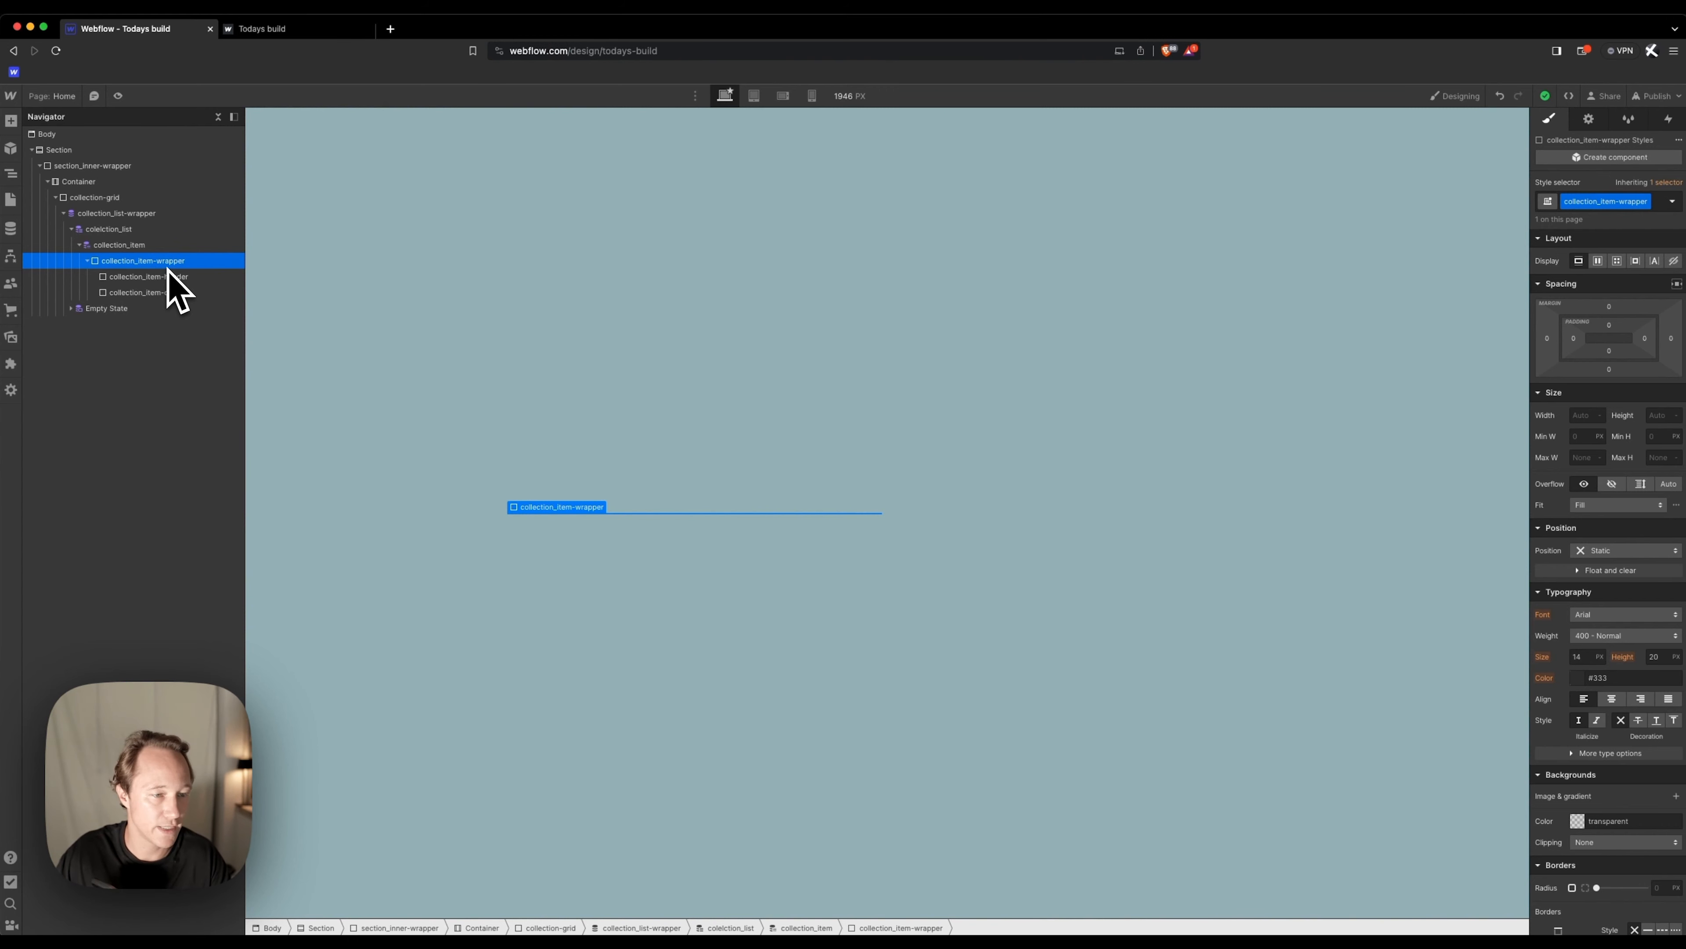
Add an H3 heading inside collection_item-header.
left_click(166, 275)
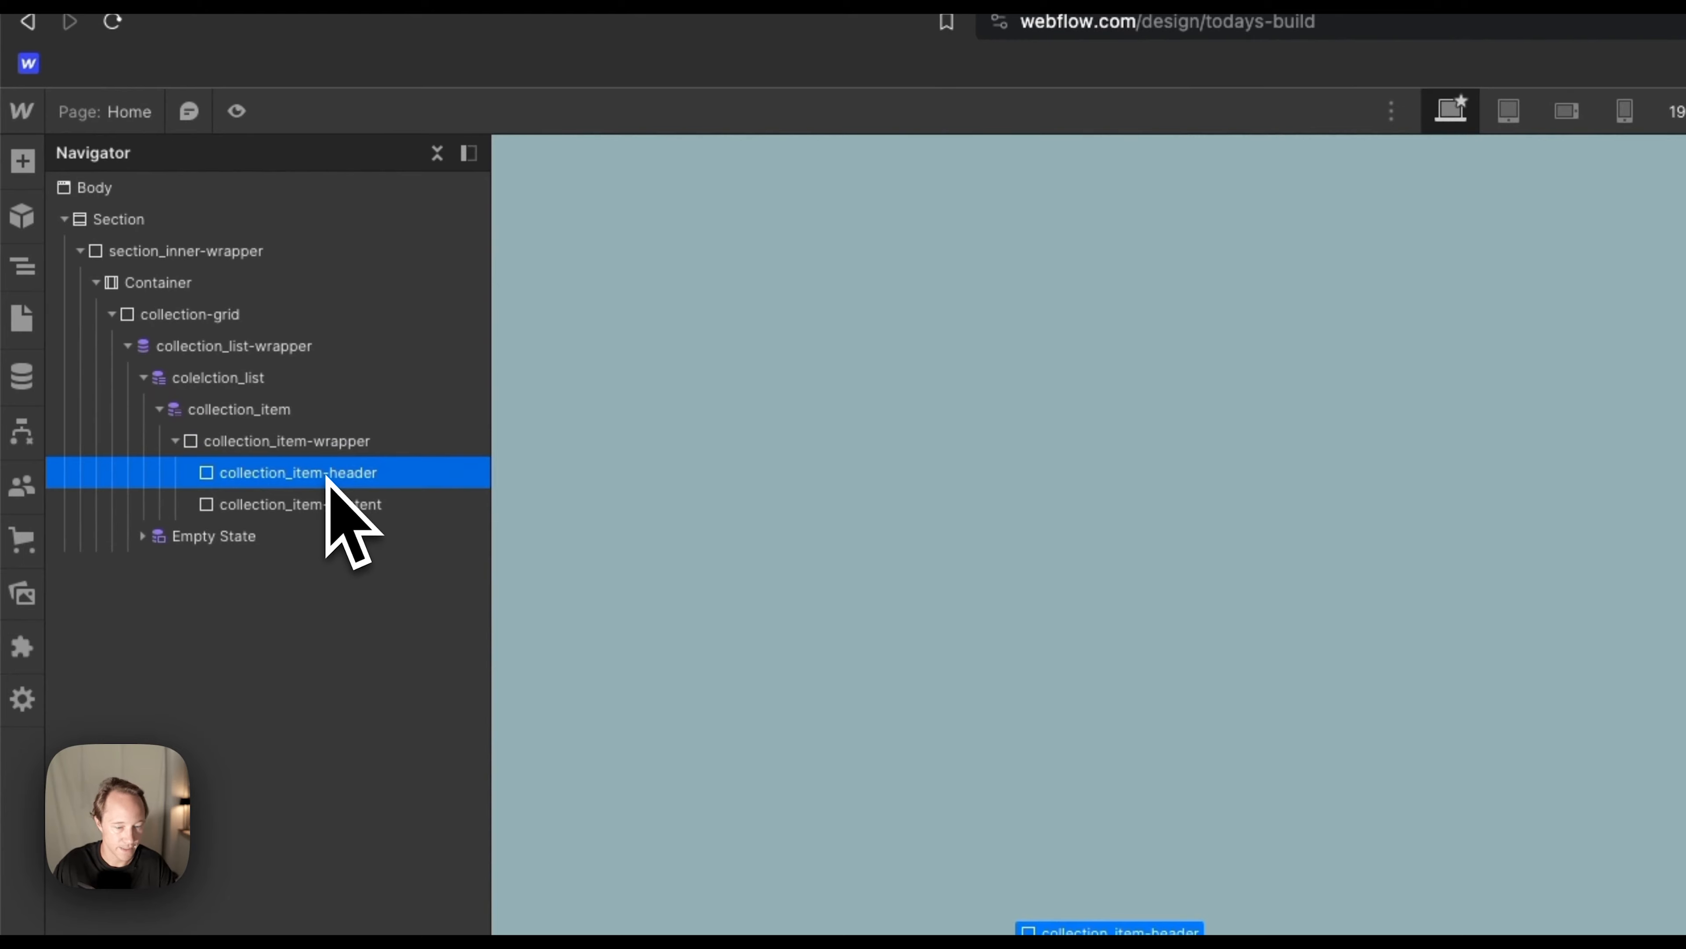
key("super+e")
type("h")
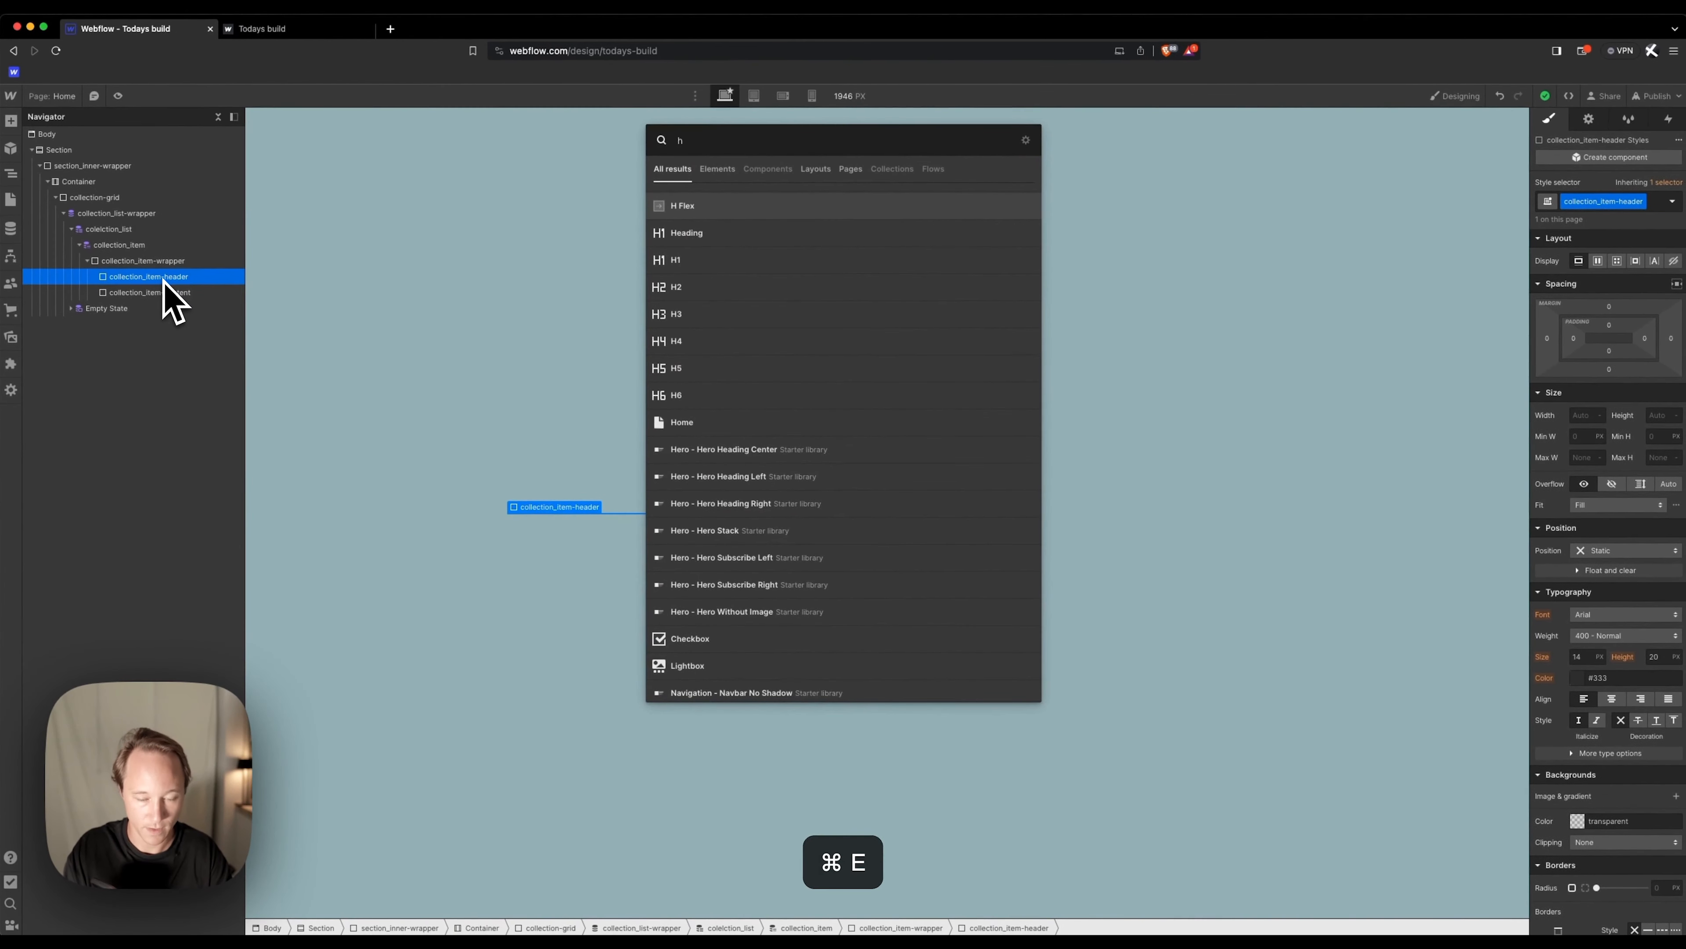
type("3")
key("Return")
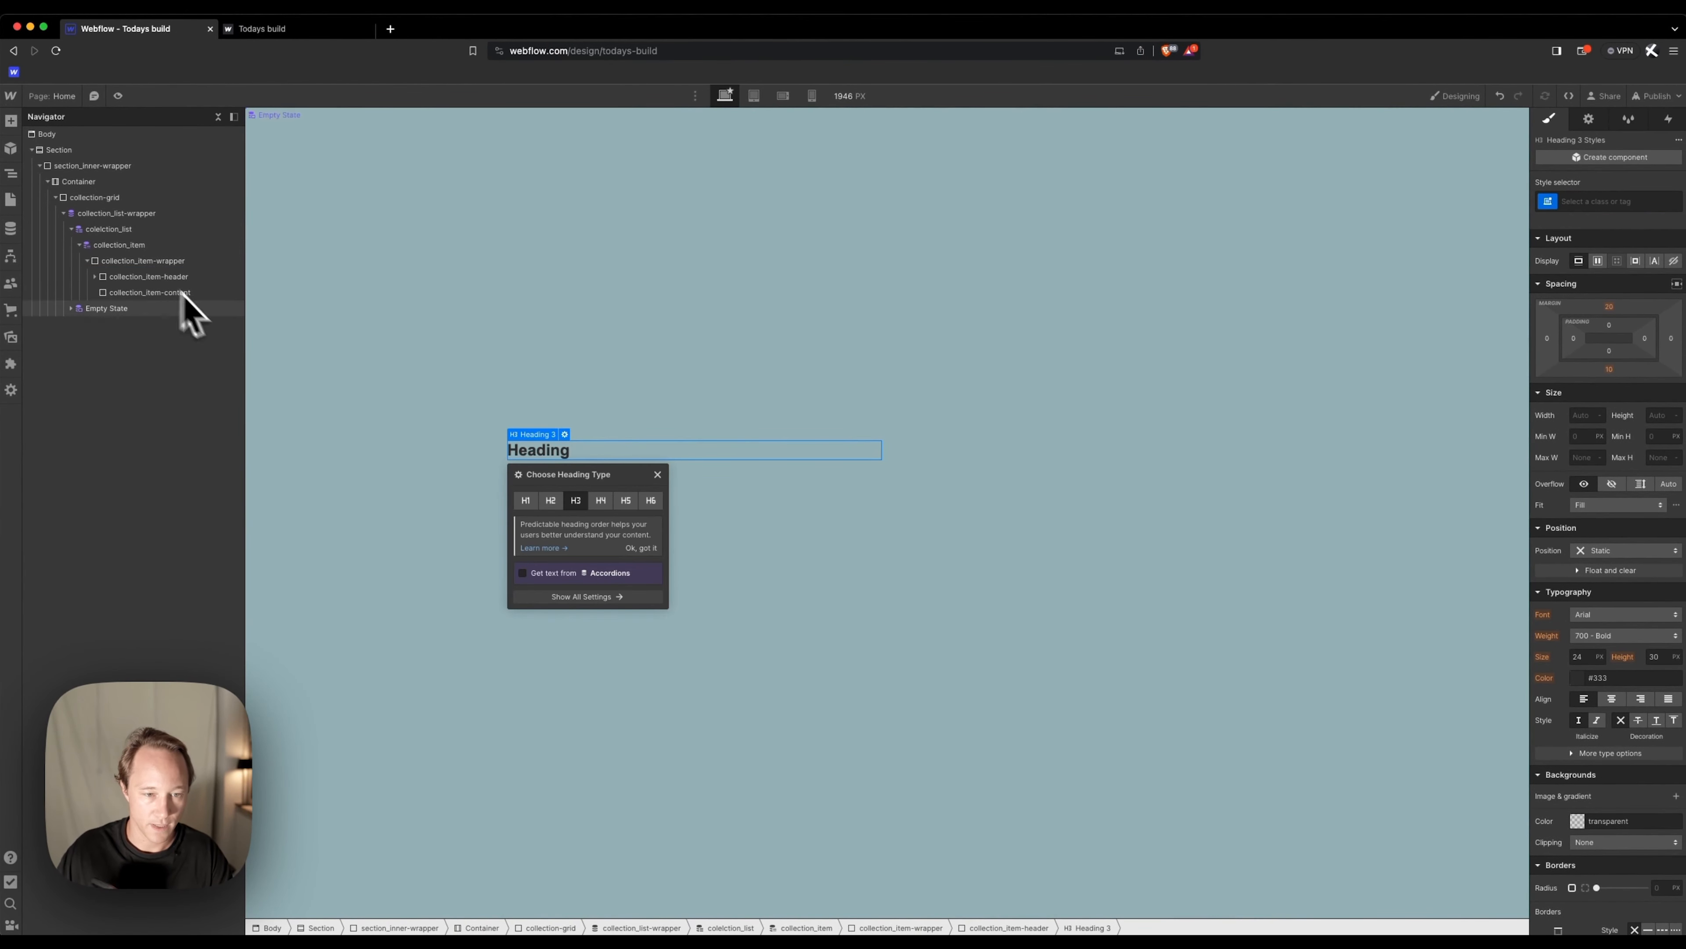
Bind the H3 heading's text to the Name field of the Accordions collection.
left_click(523, 573)
left_click(605, 588)
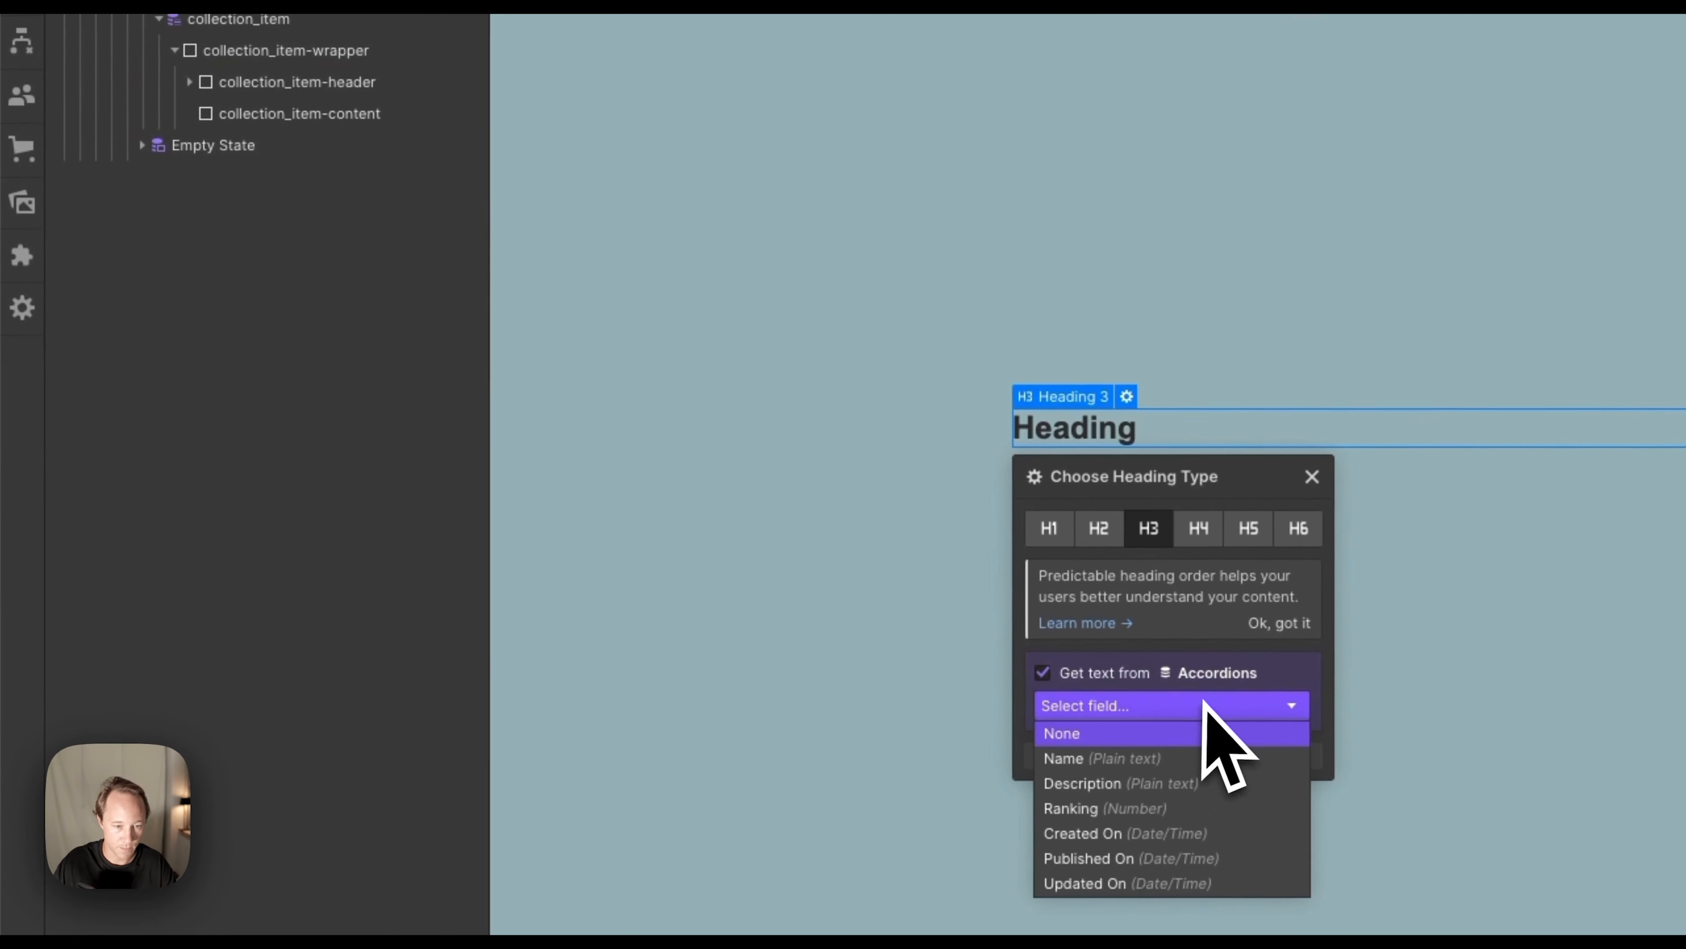
left_click(1195, 761)
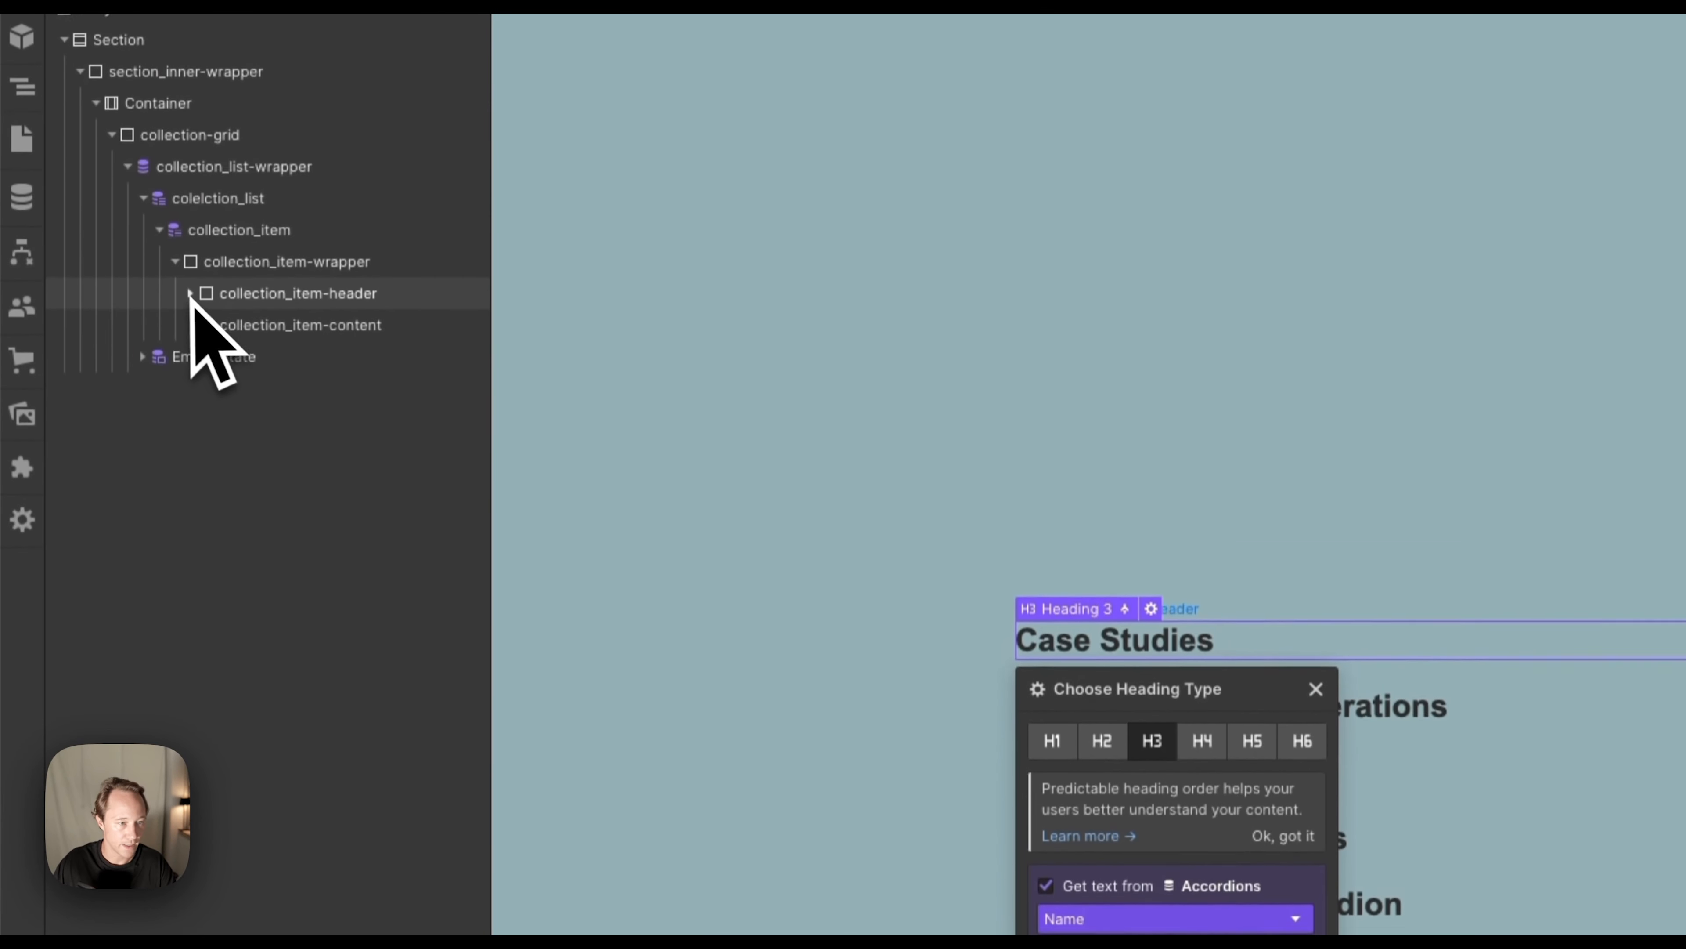
Add a text block inside collection_item-content.
left_click(214, 325)
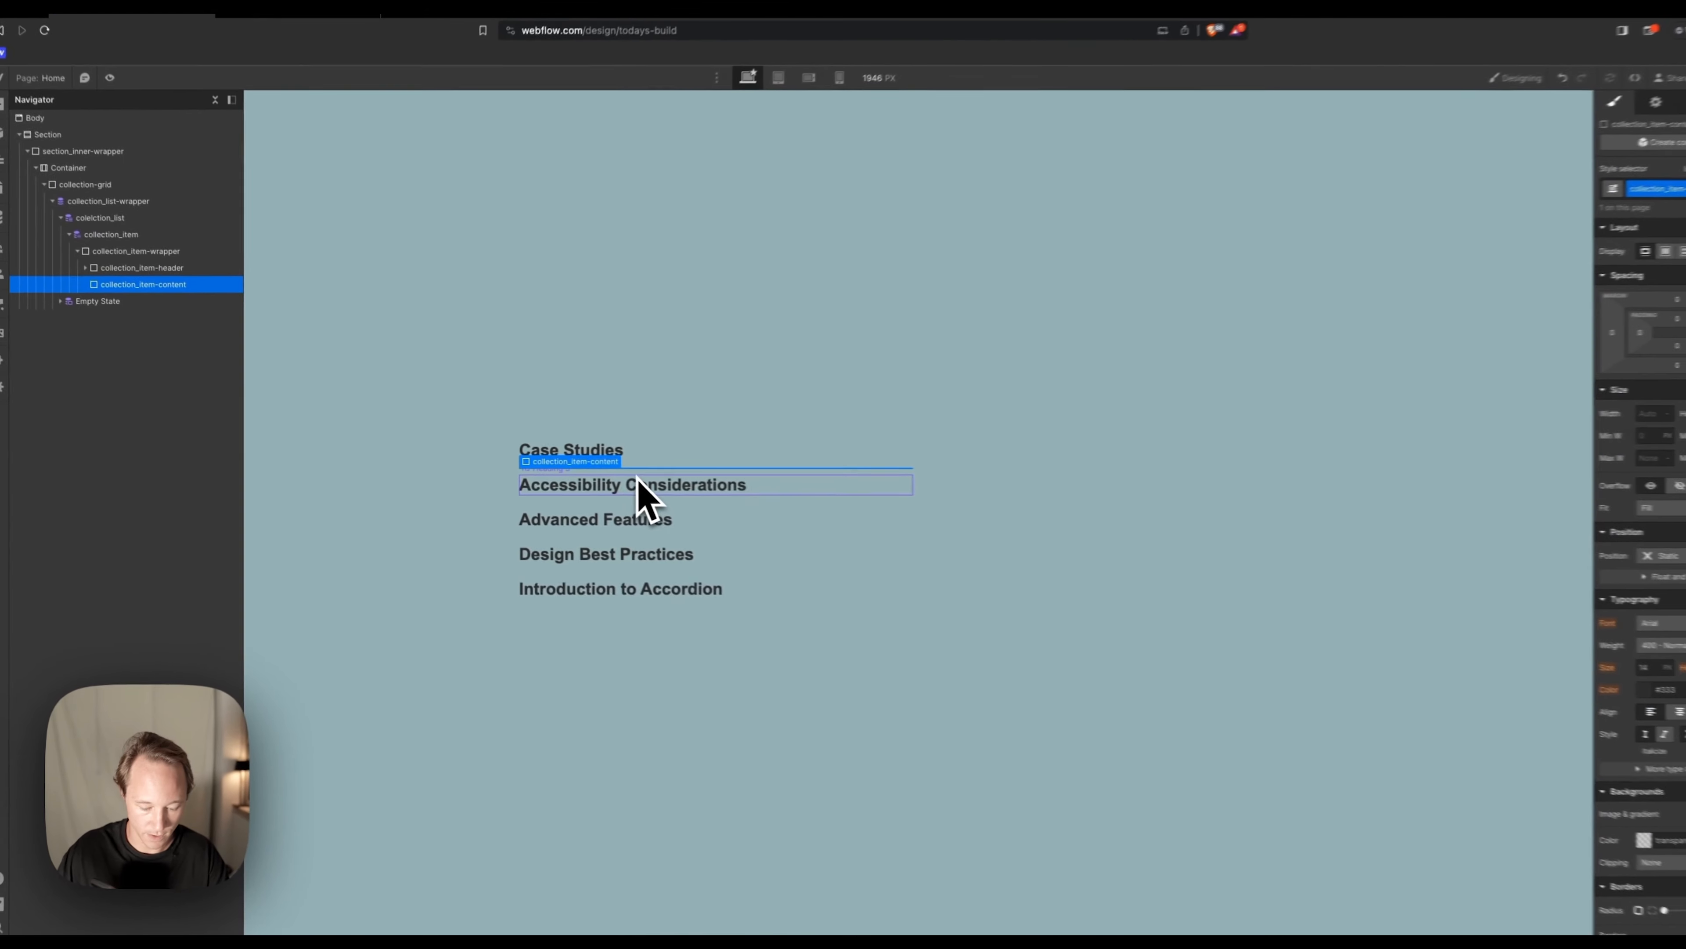
key("super+e")
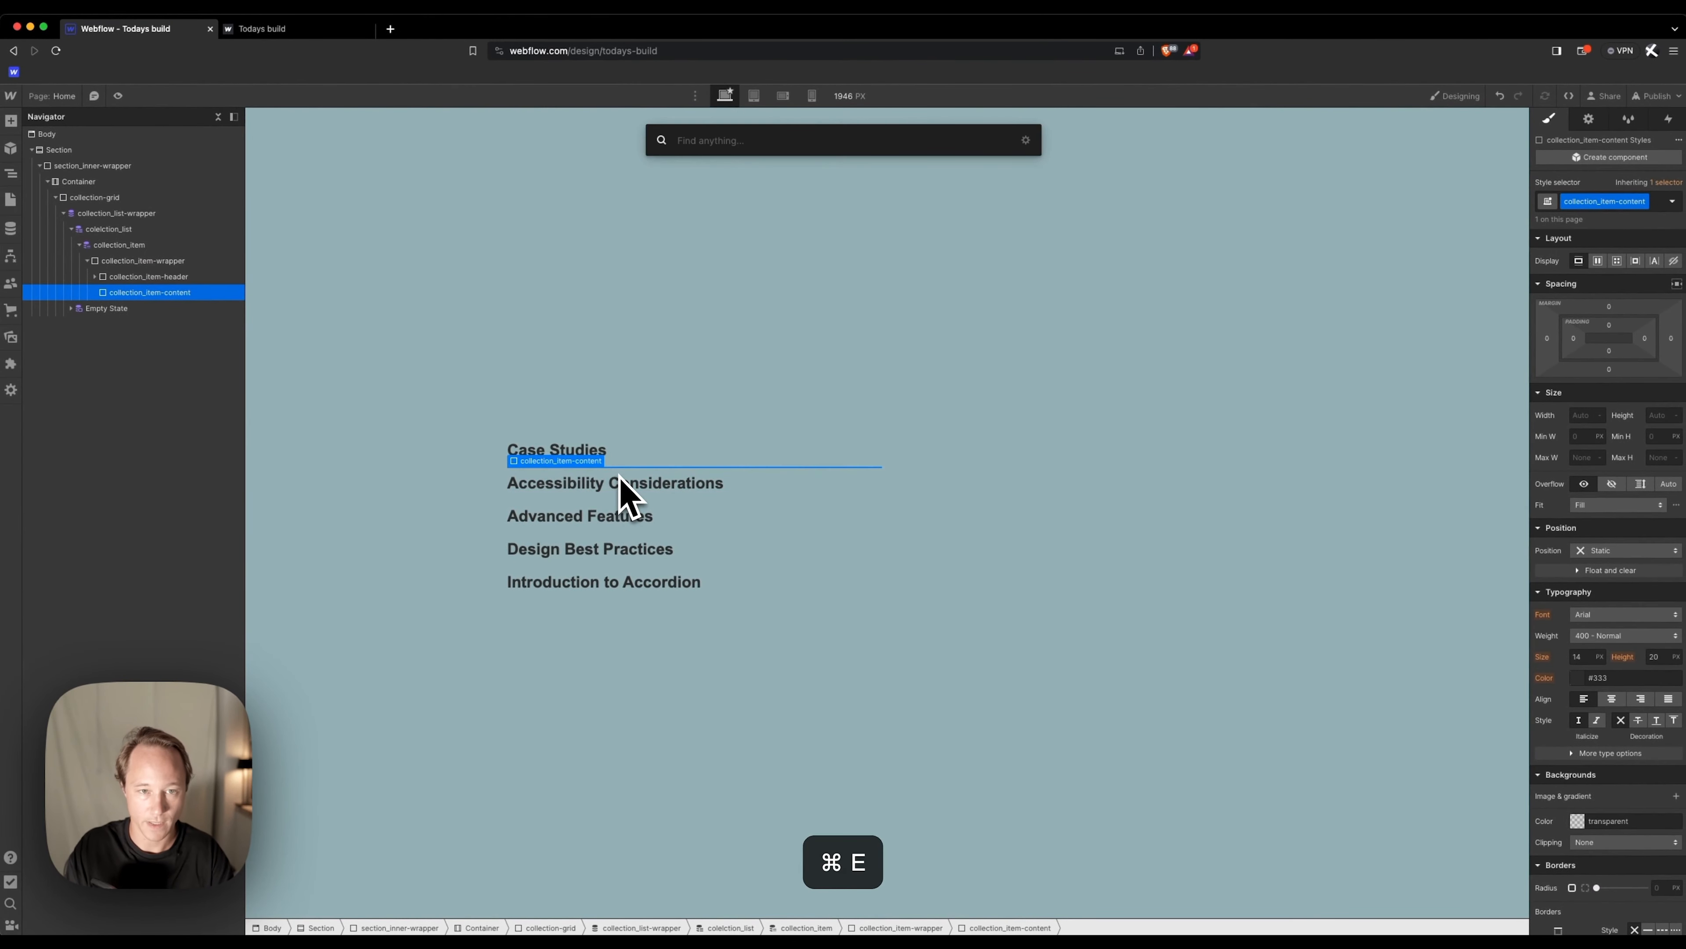
type("te")
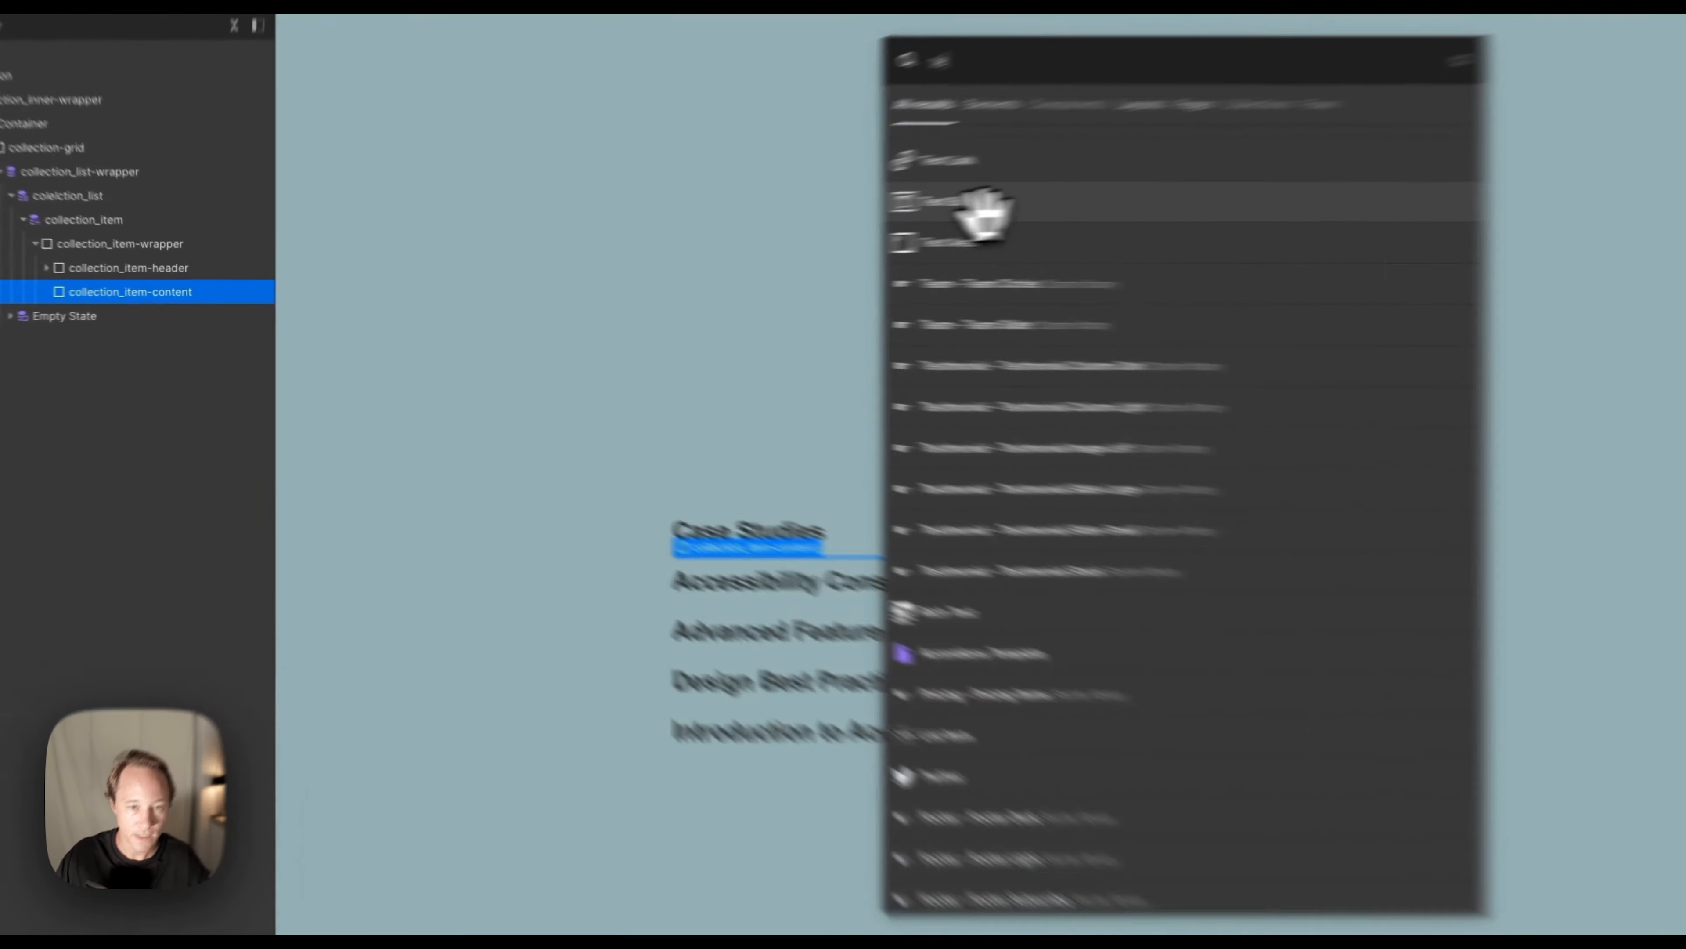
left_click(707, 232)
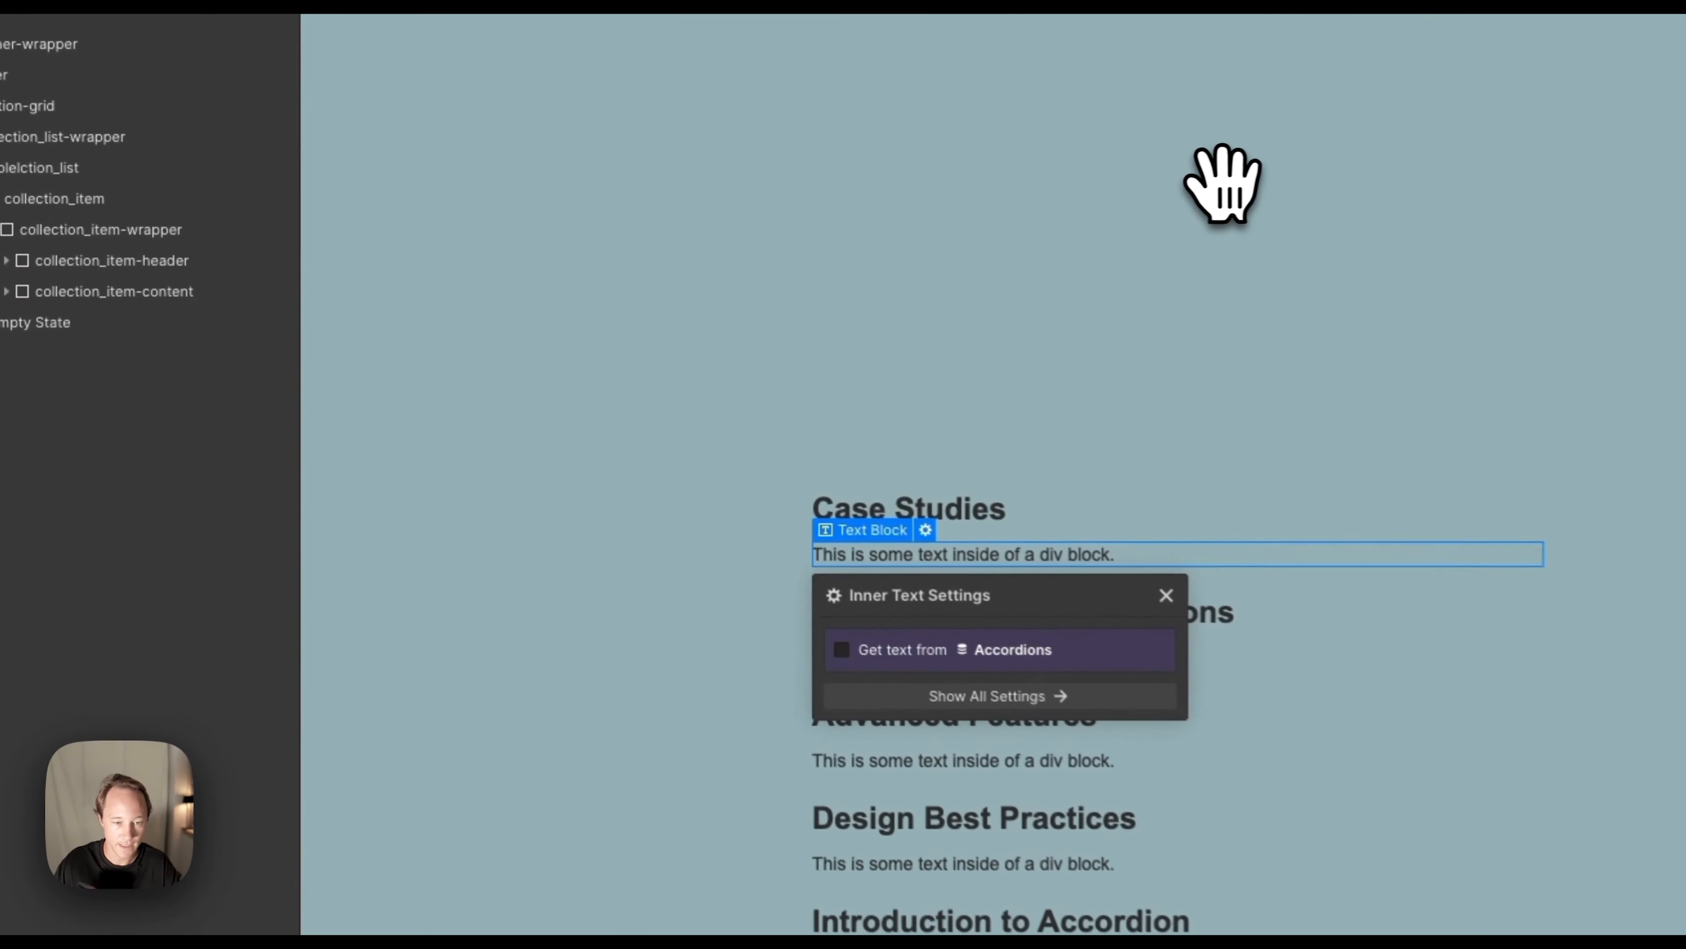
Bind the text block's content to the Description field of the Accordions collection.
left_click(928, 668)
left_click(926, 691)
left_click(970, 770)
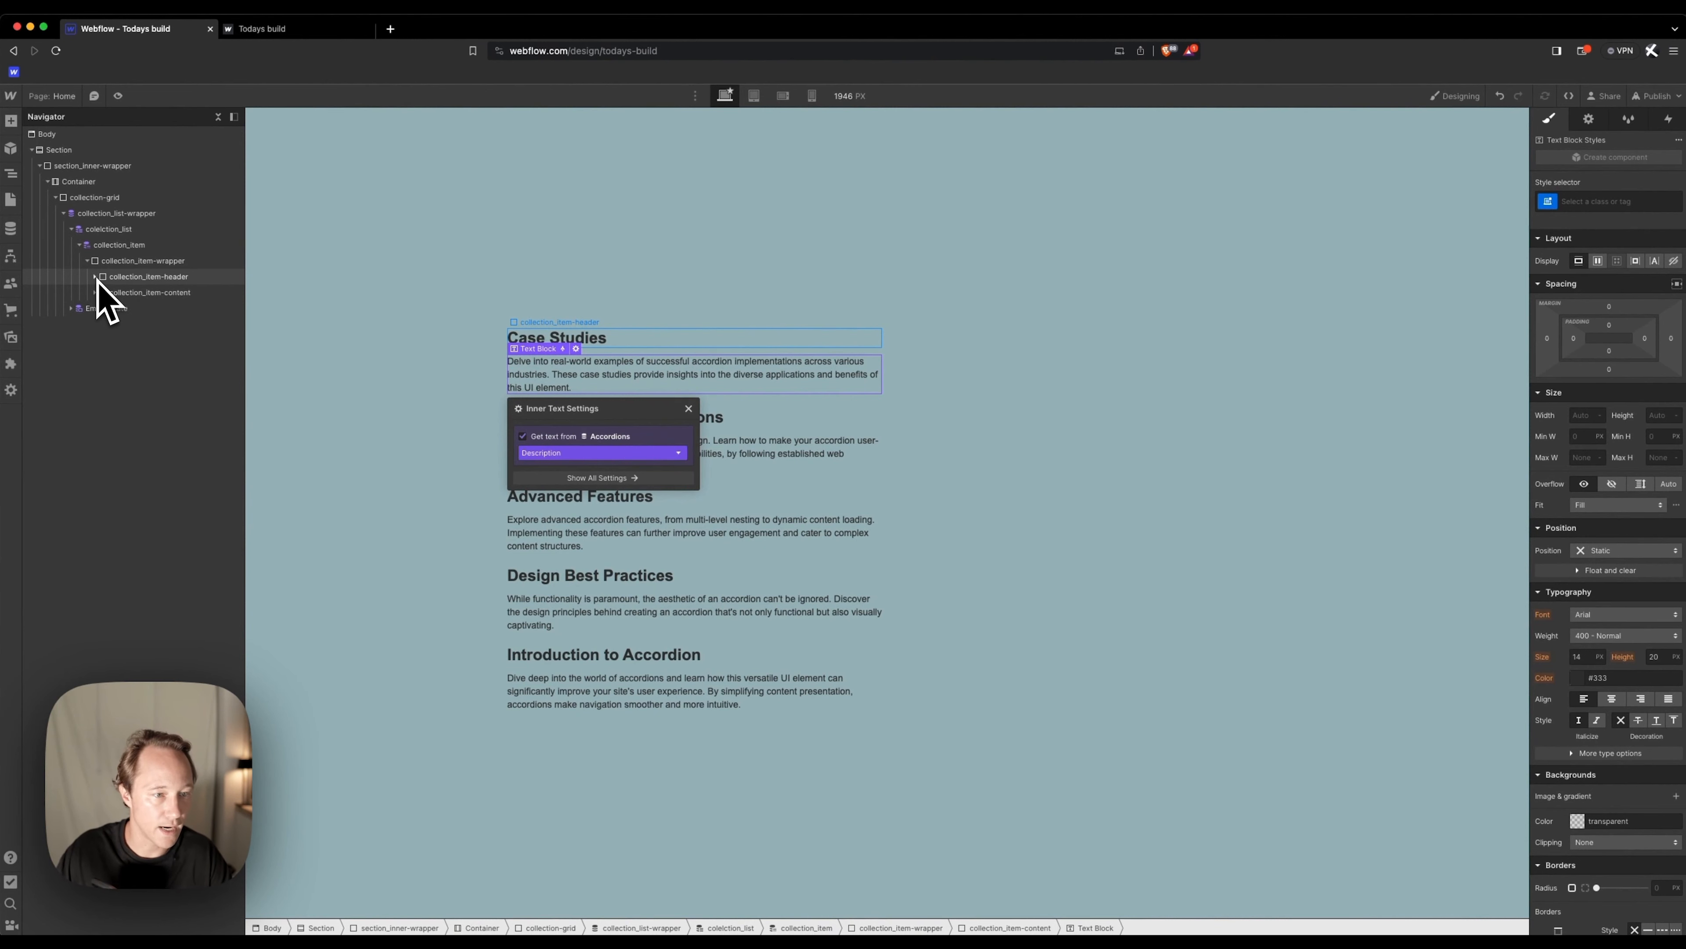
Add three div blocks in collection_item-header below the heading, each nested within the previous one.
left_click(96, 276)
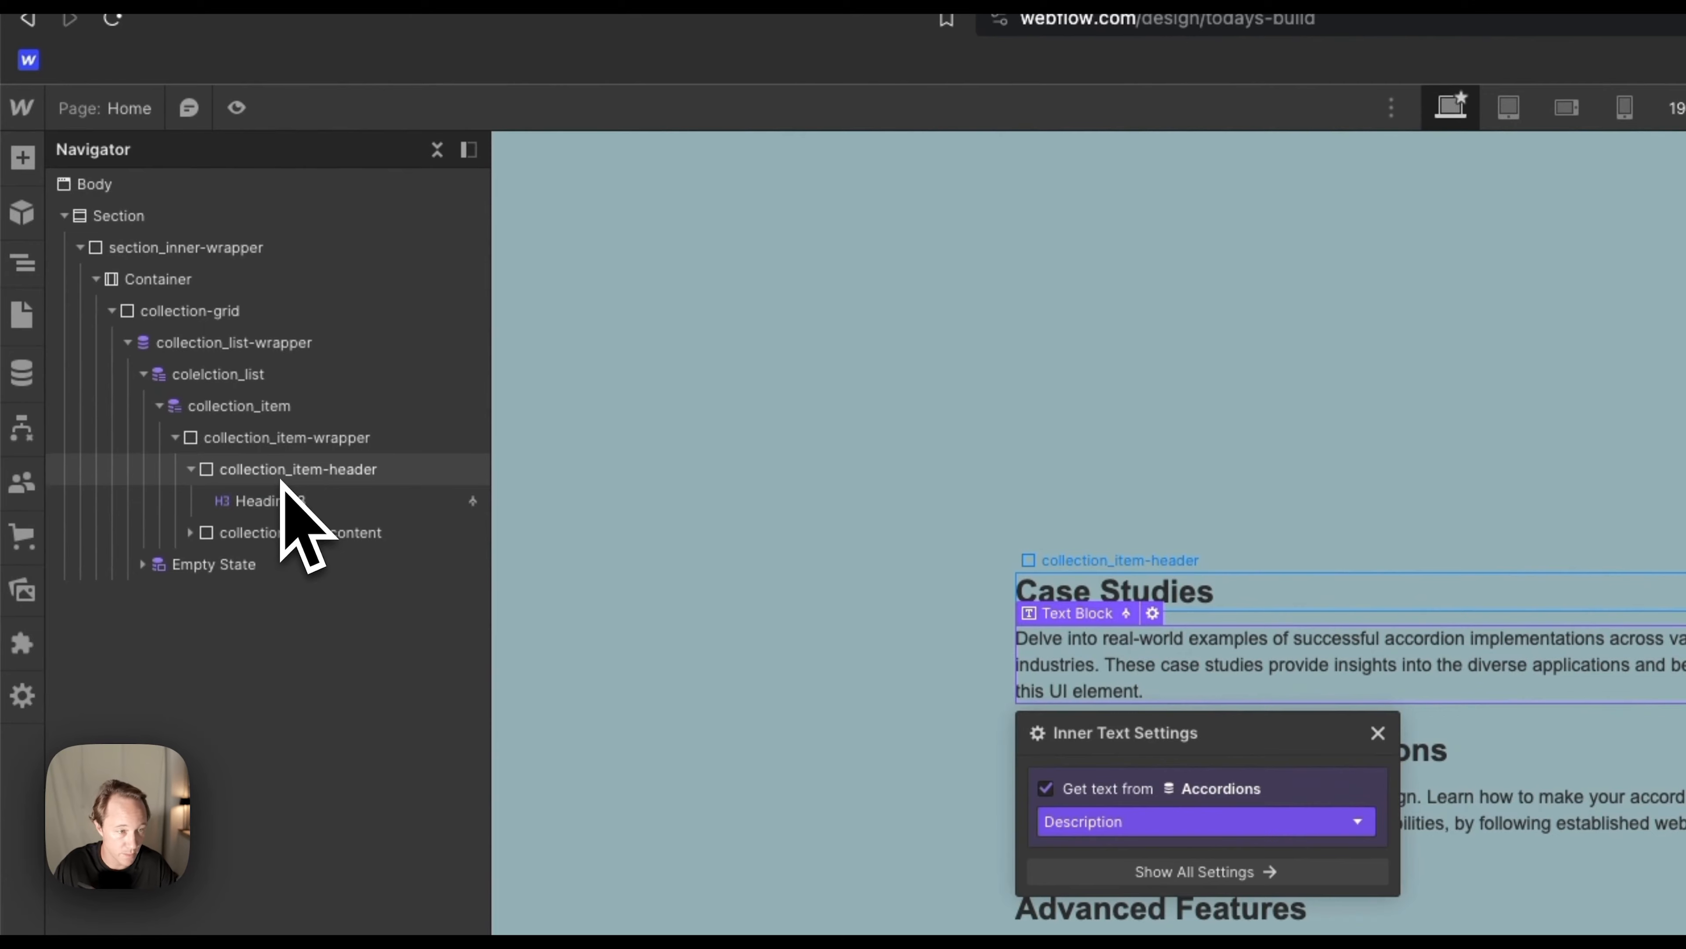
left_click(284, 473)
key("super+e")
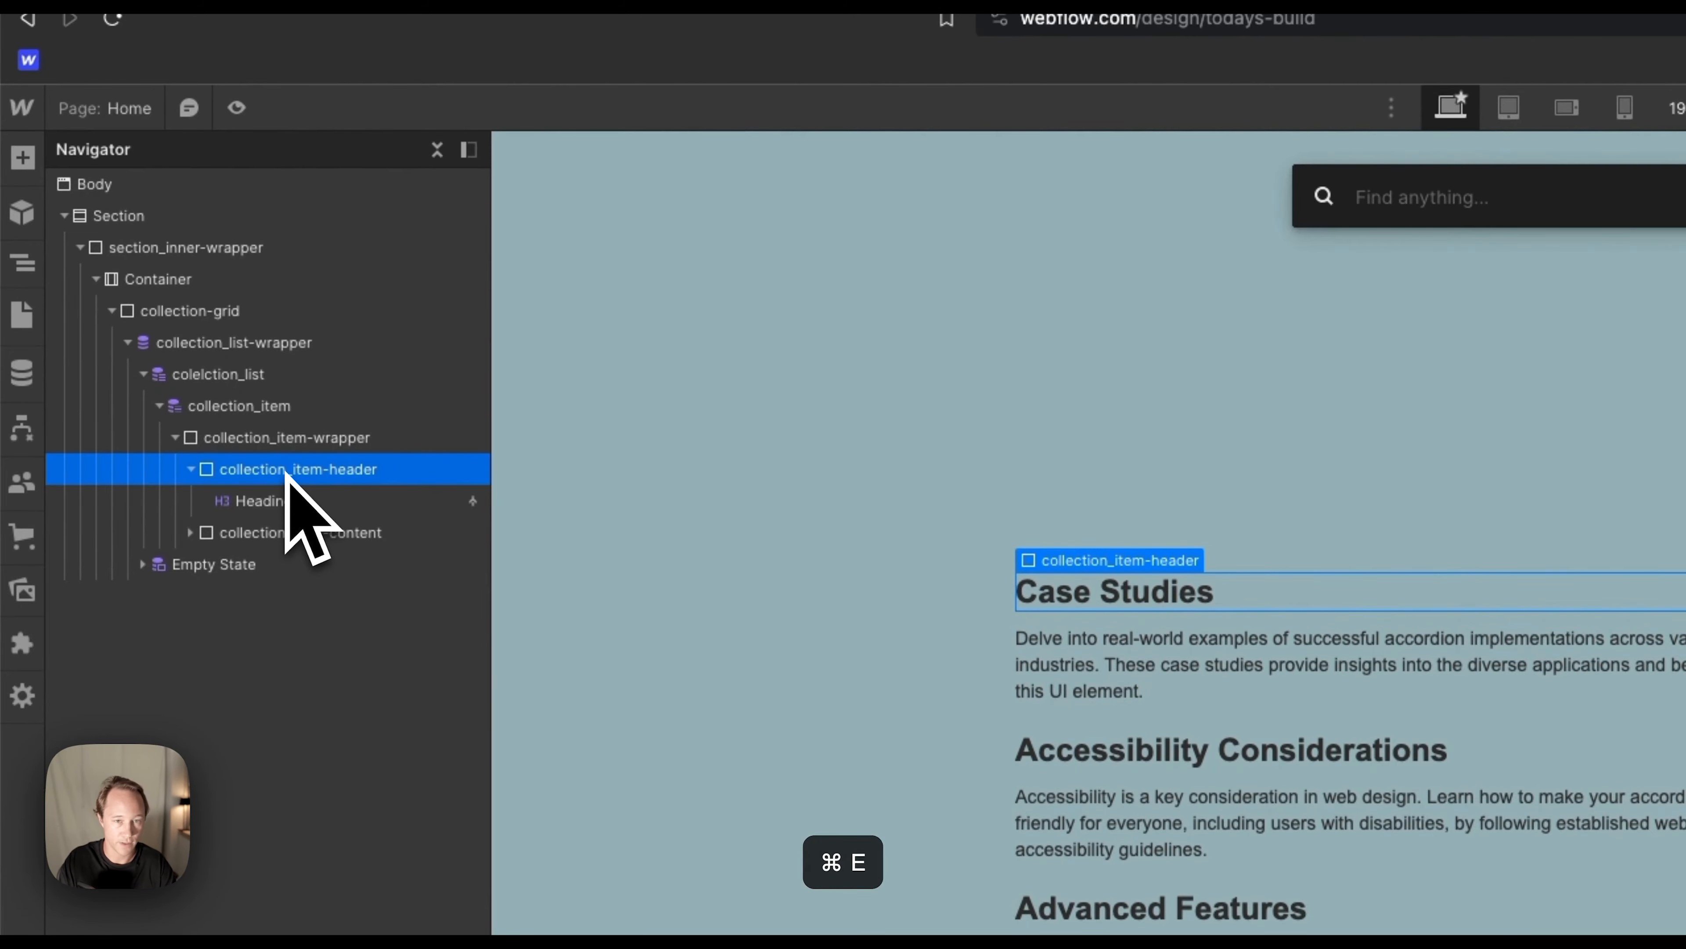
type("div")
key("Return")
key("super+e")
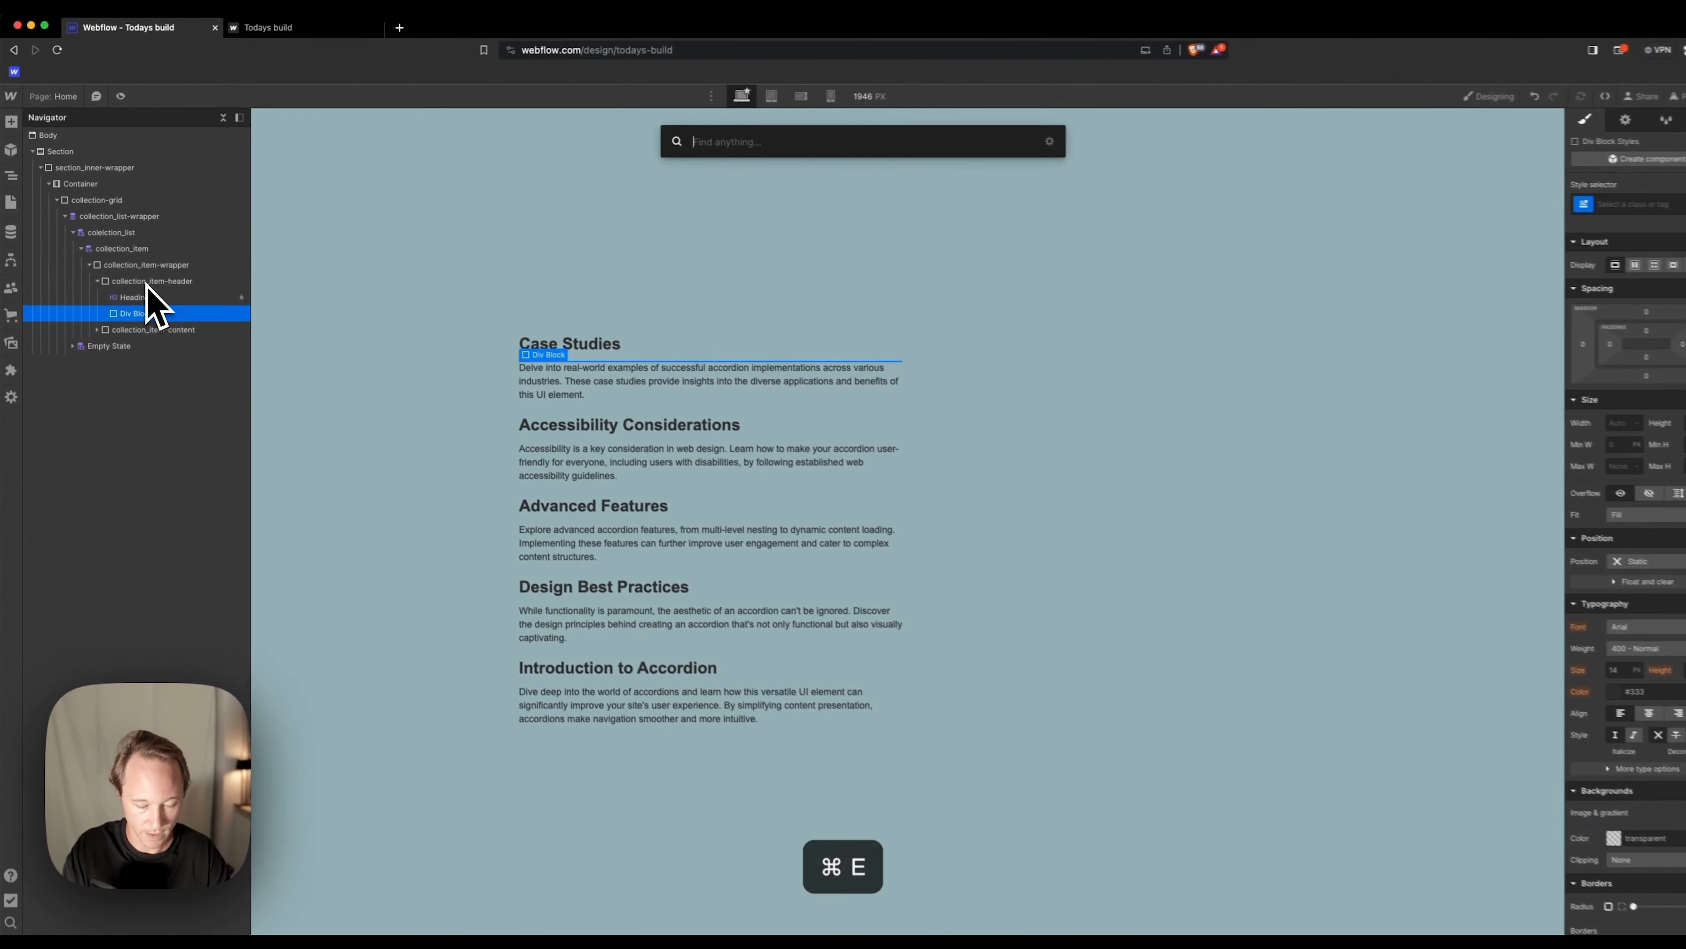
type("div")
key("Return")
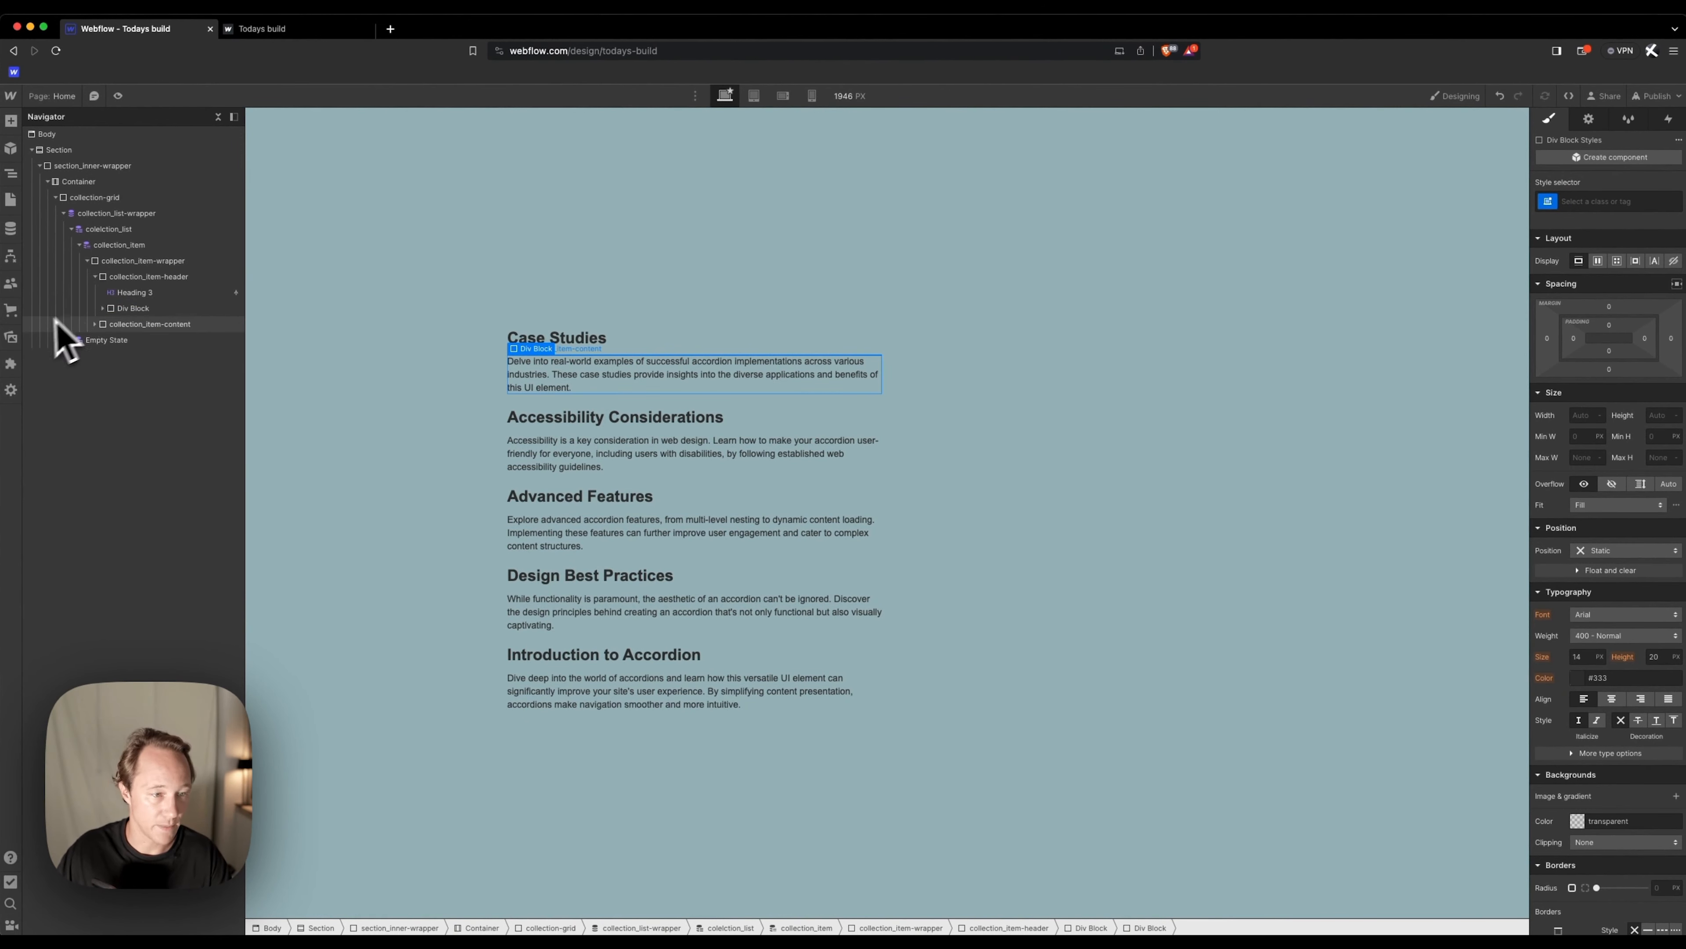
key("super+e")
type("div")
key("Return")
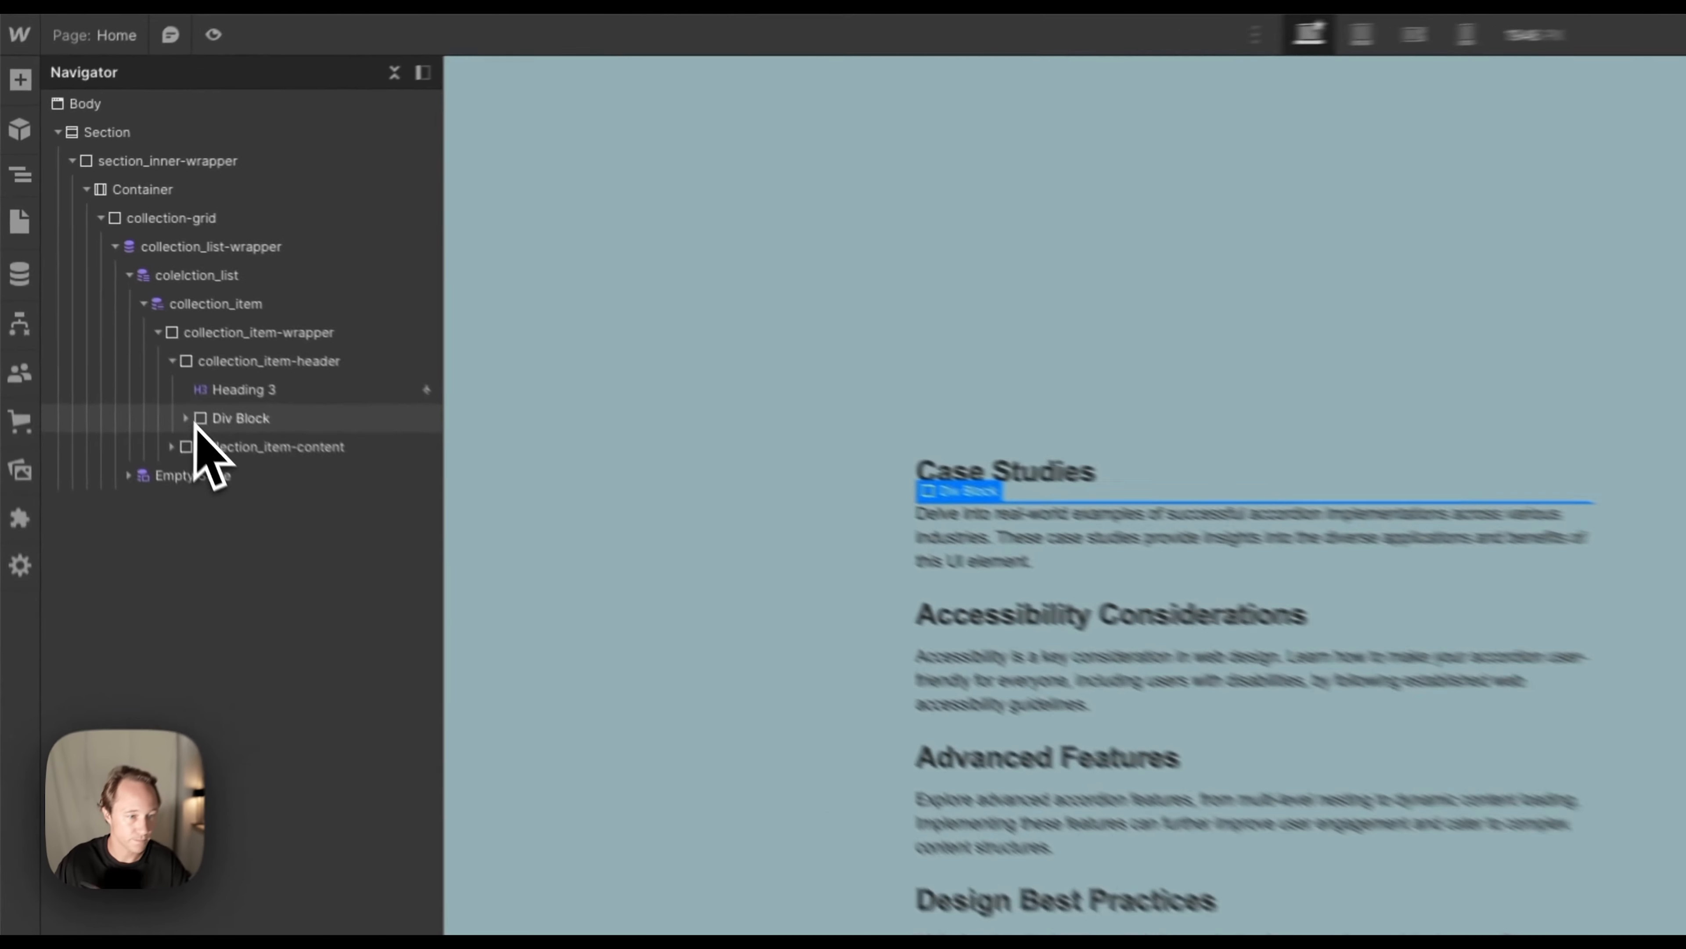
Expand the nested div blocks and move the innermost one up a level, making two sibling div blocks inside the outer one.
left_click(105, 309)
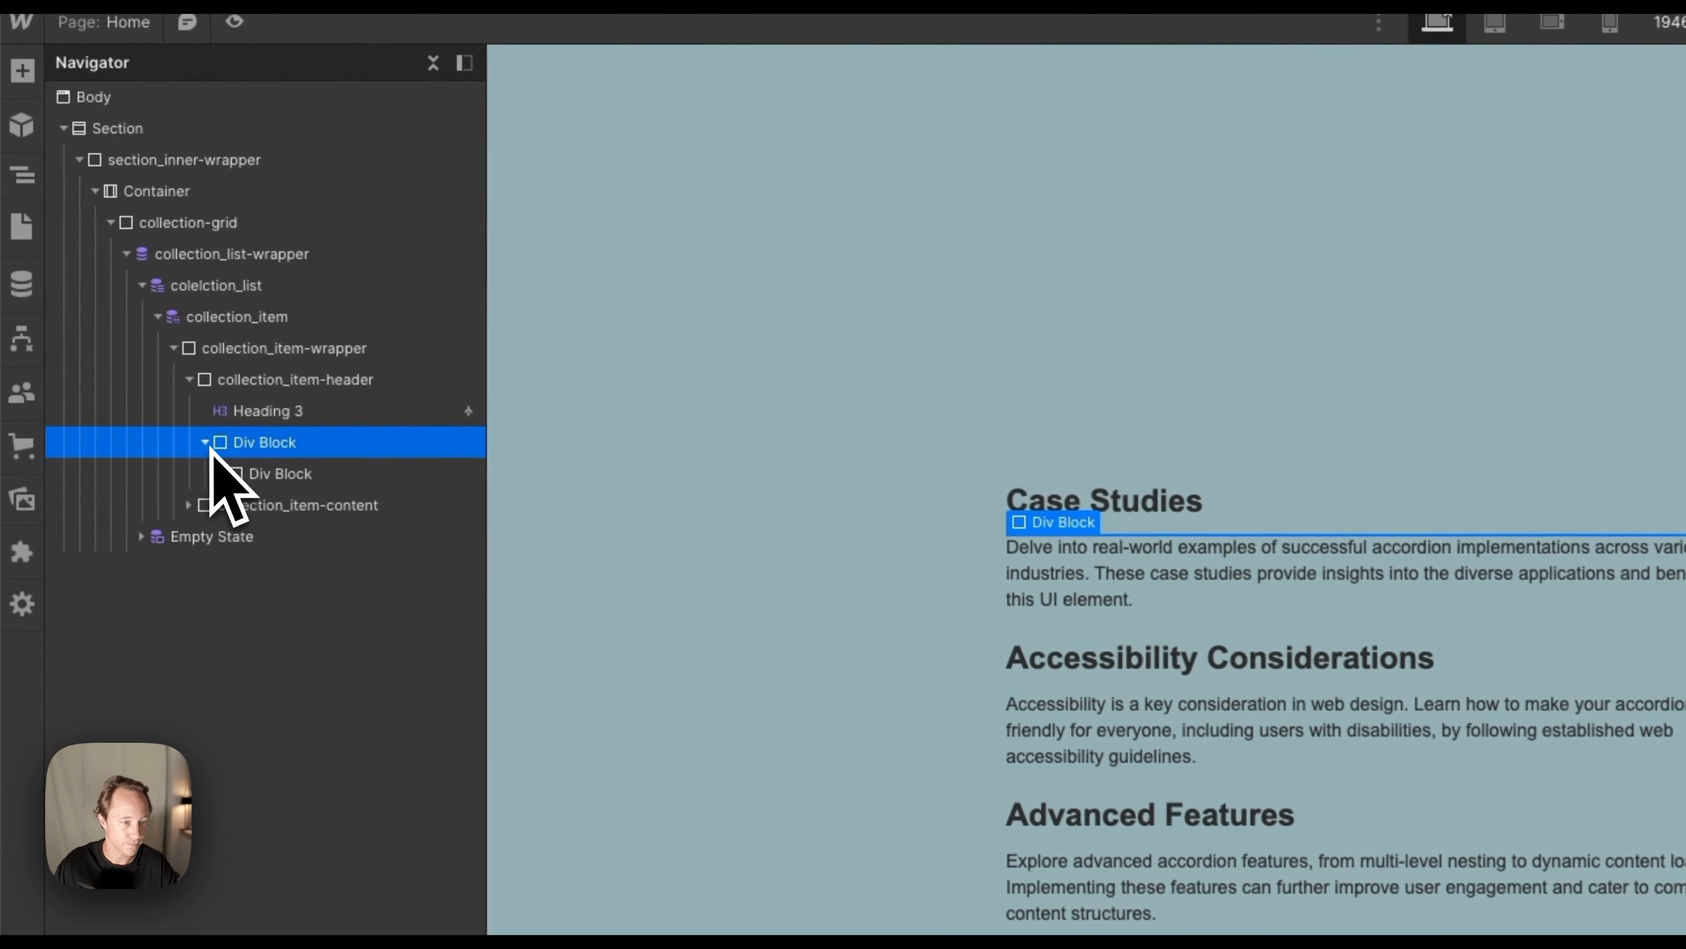
left_click(225, 473)
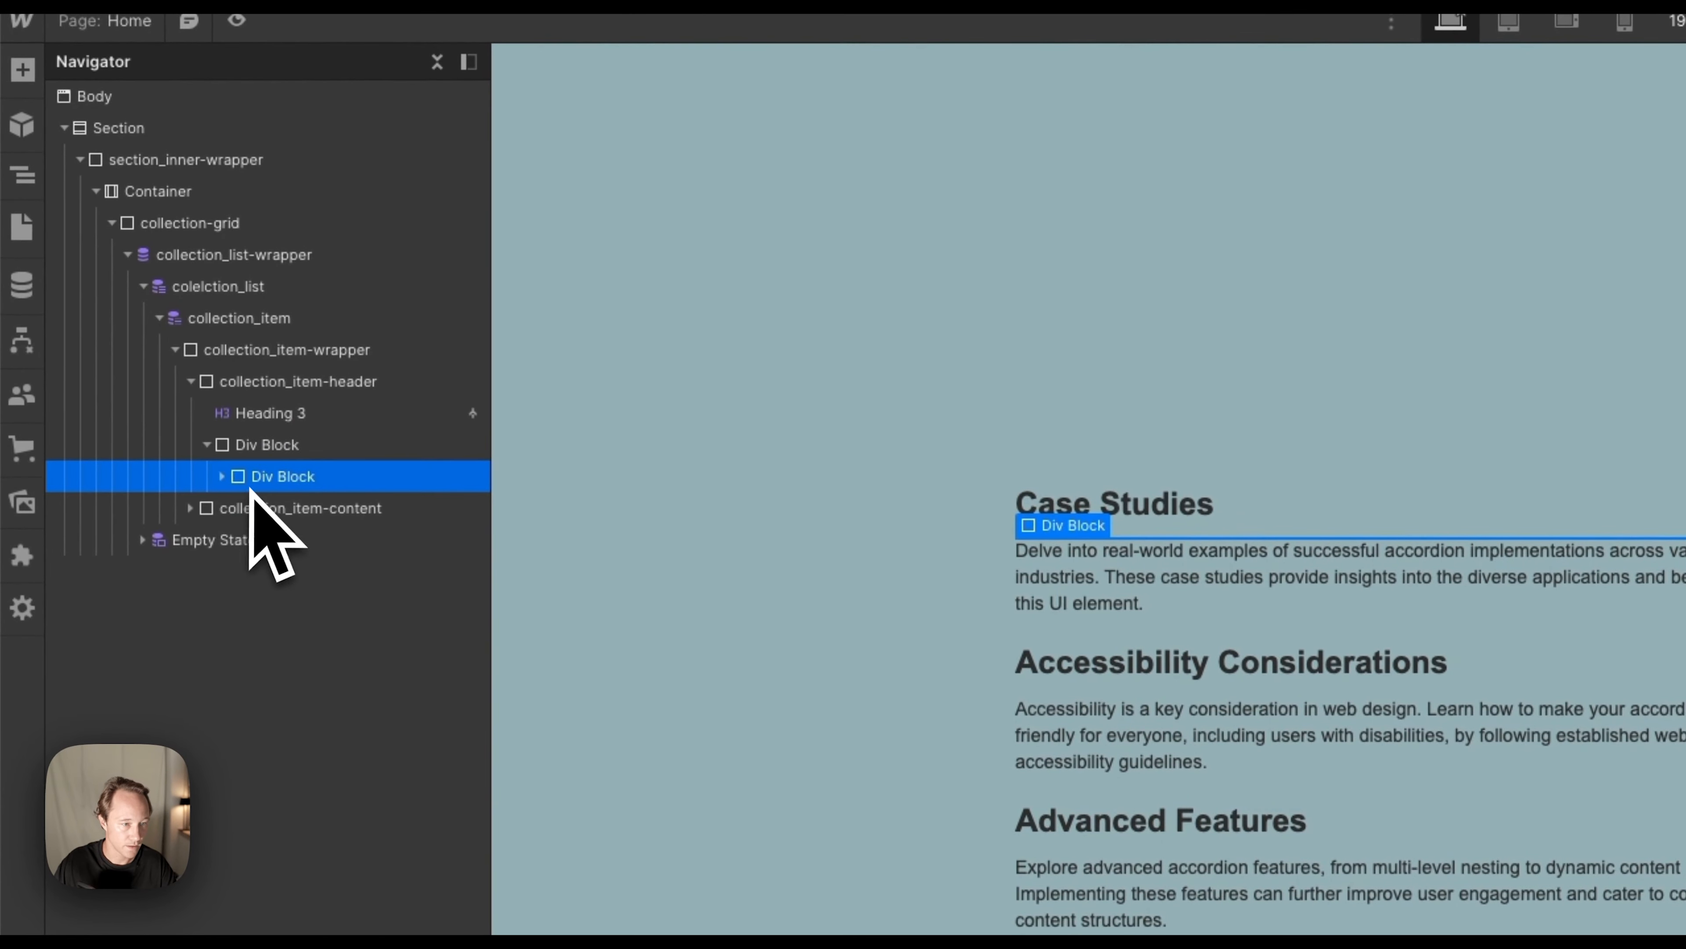
left_click(223, 479)
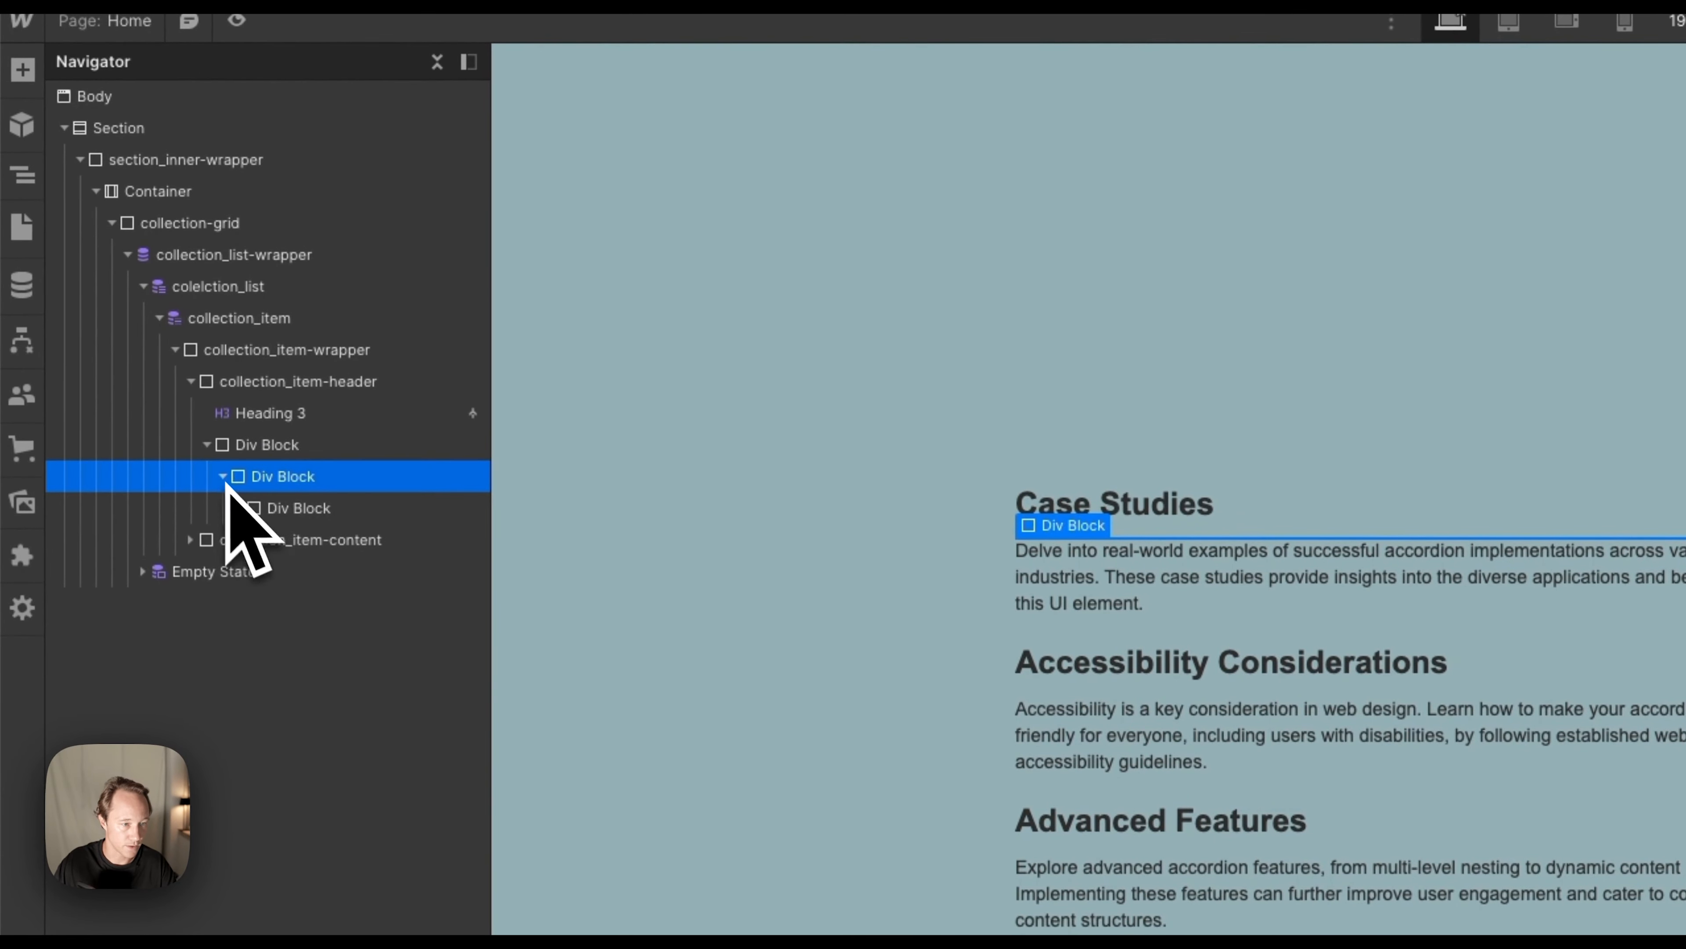
left_click_drag(283, 514, 269, 468)
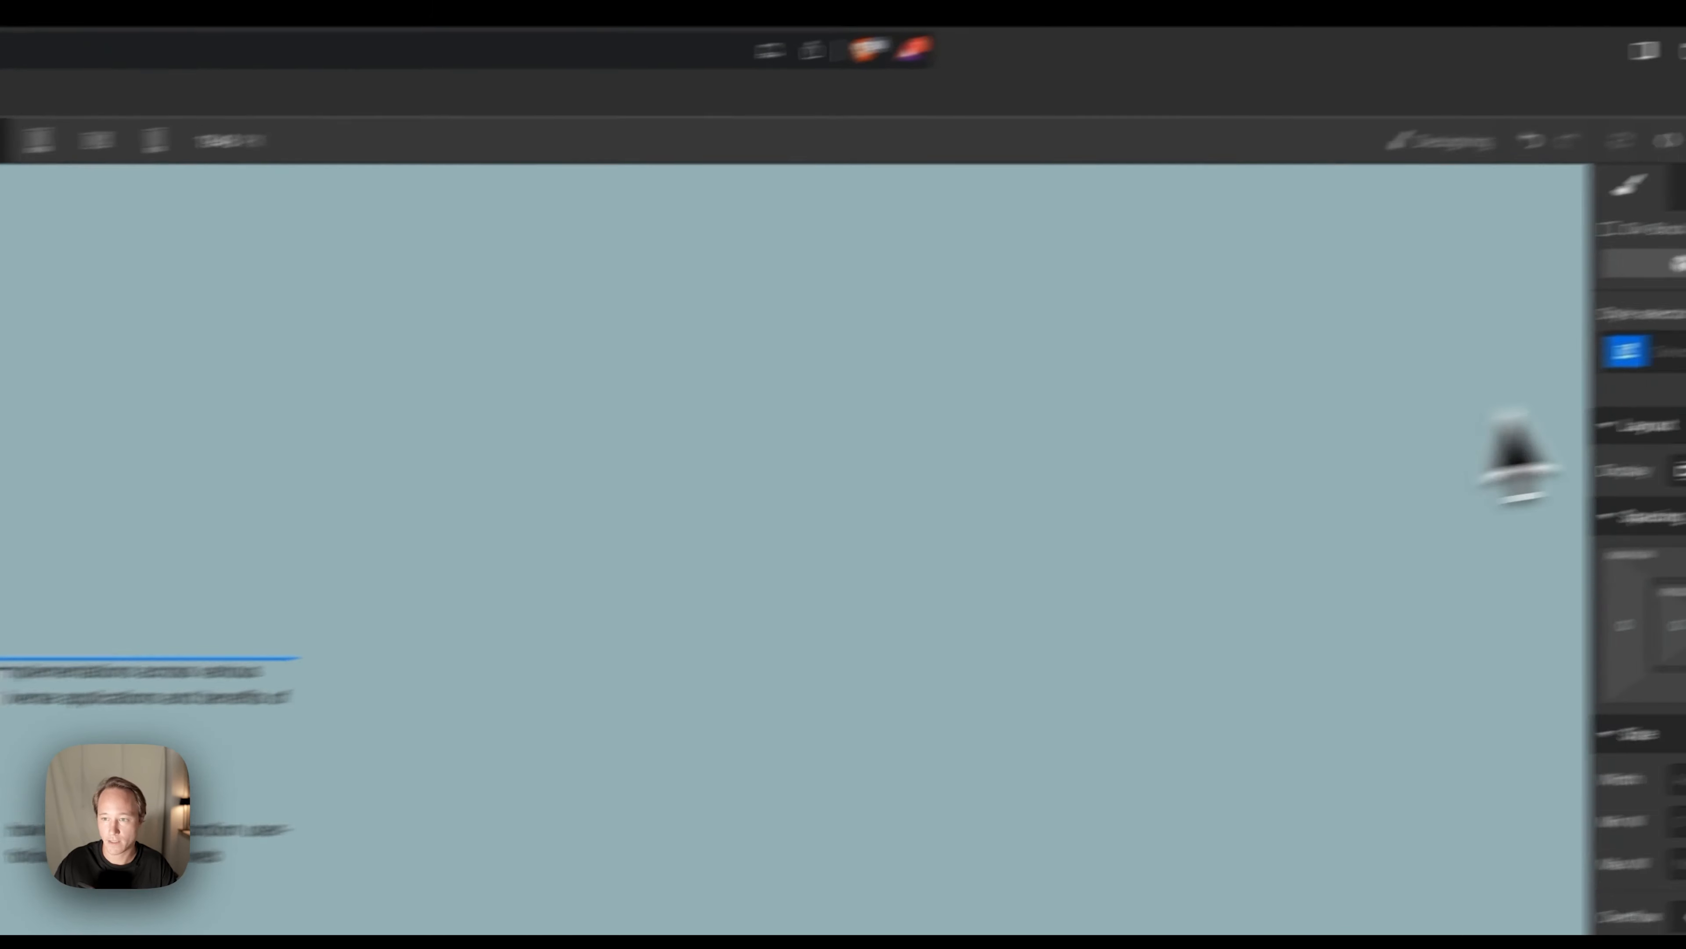
Give the outer div block in collection_item-header the new class collection_item-icon-wrapper.
left_click(1508, 383)
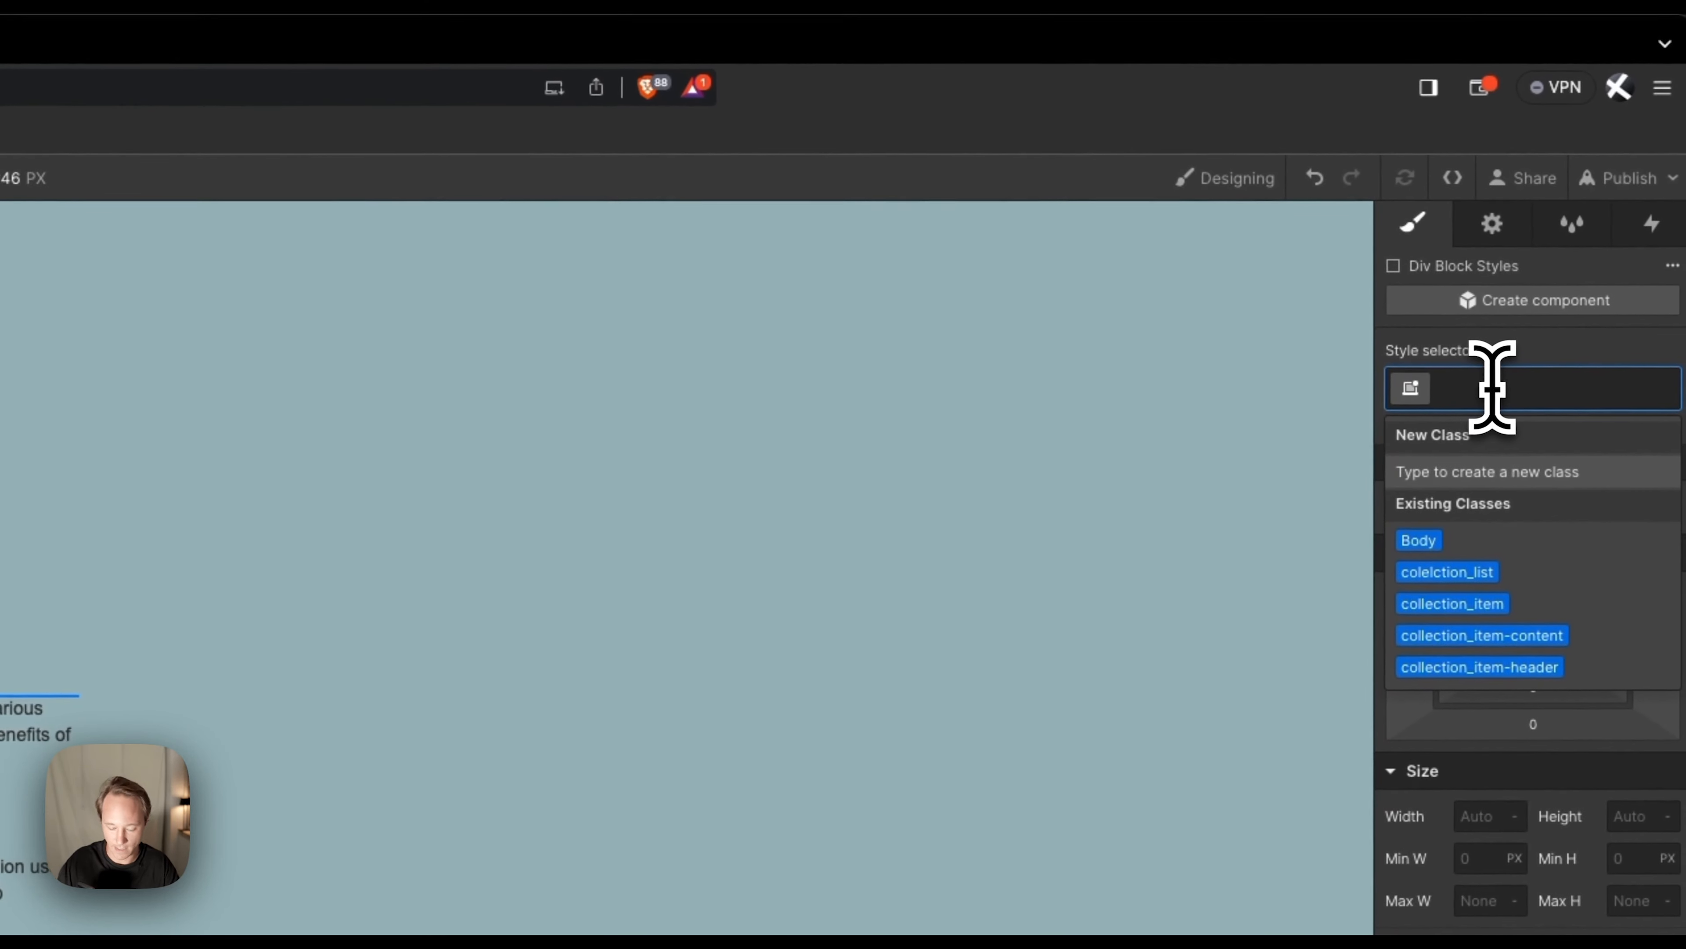
type("co")
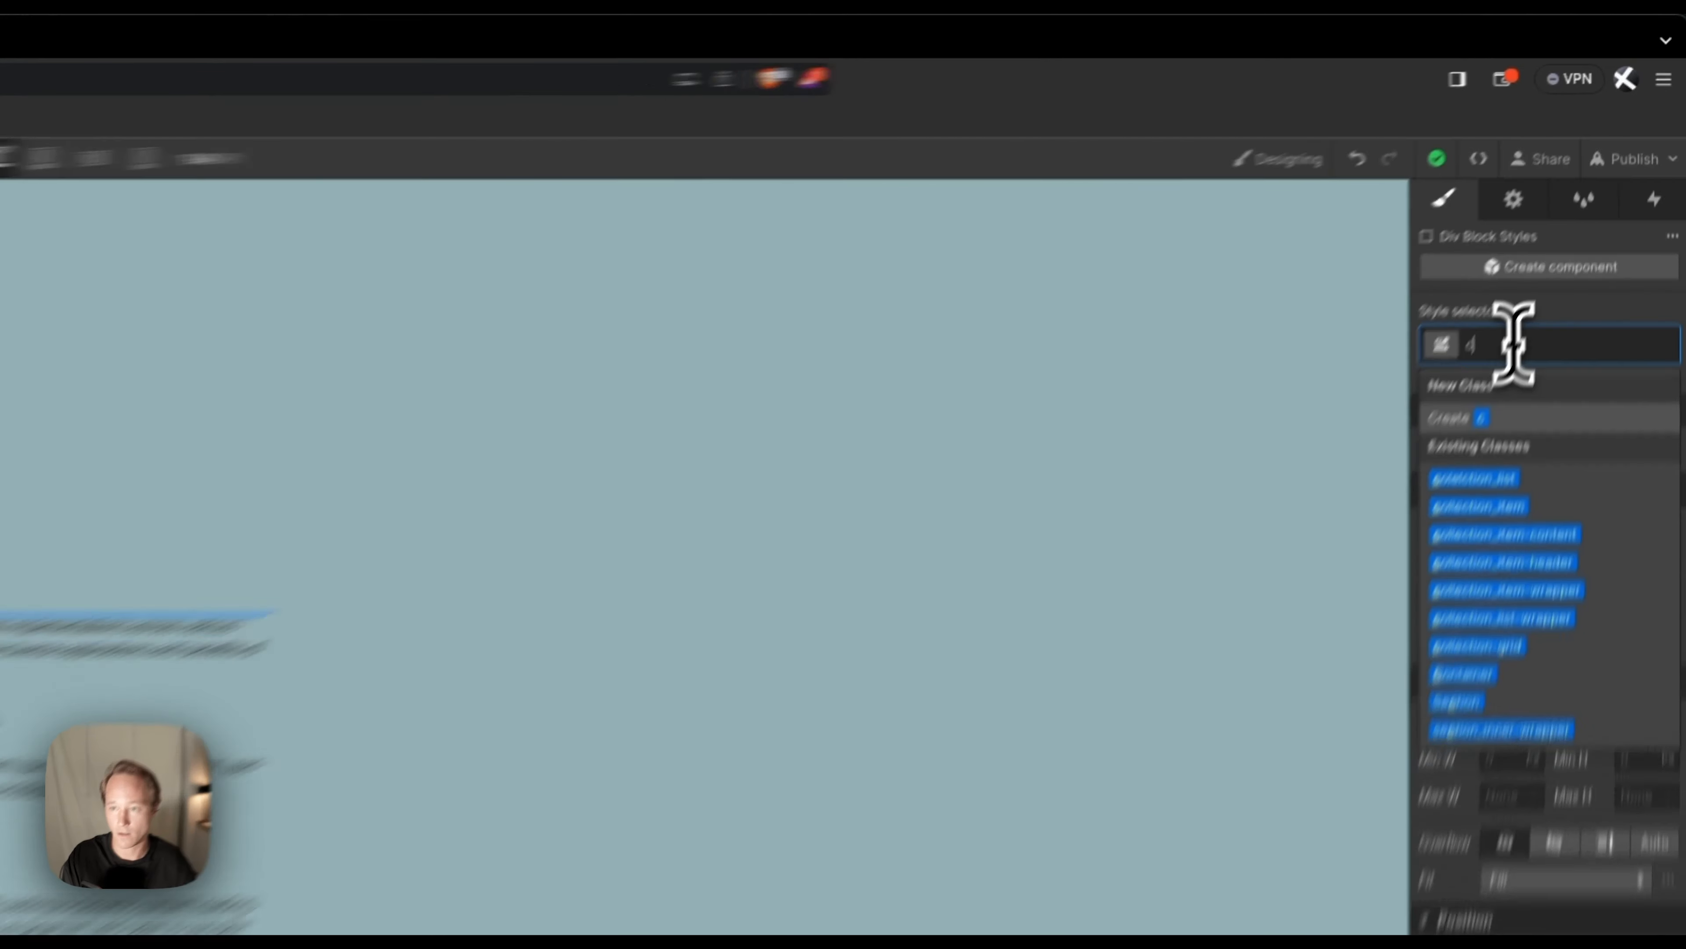
type("l")
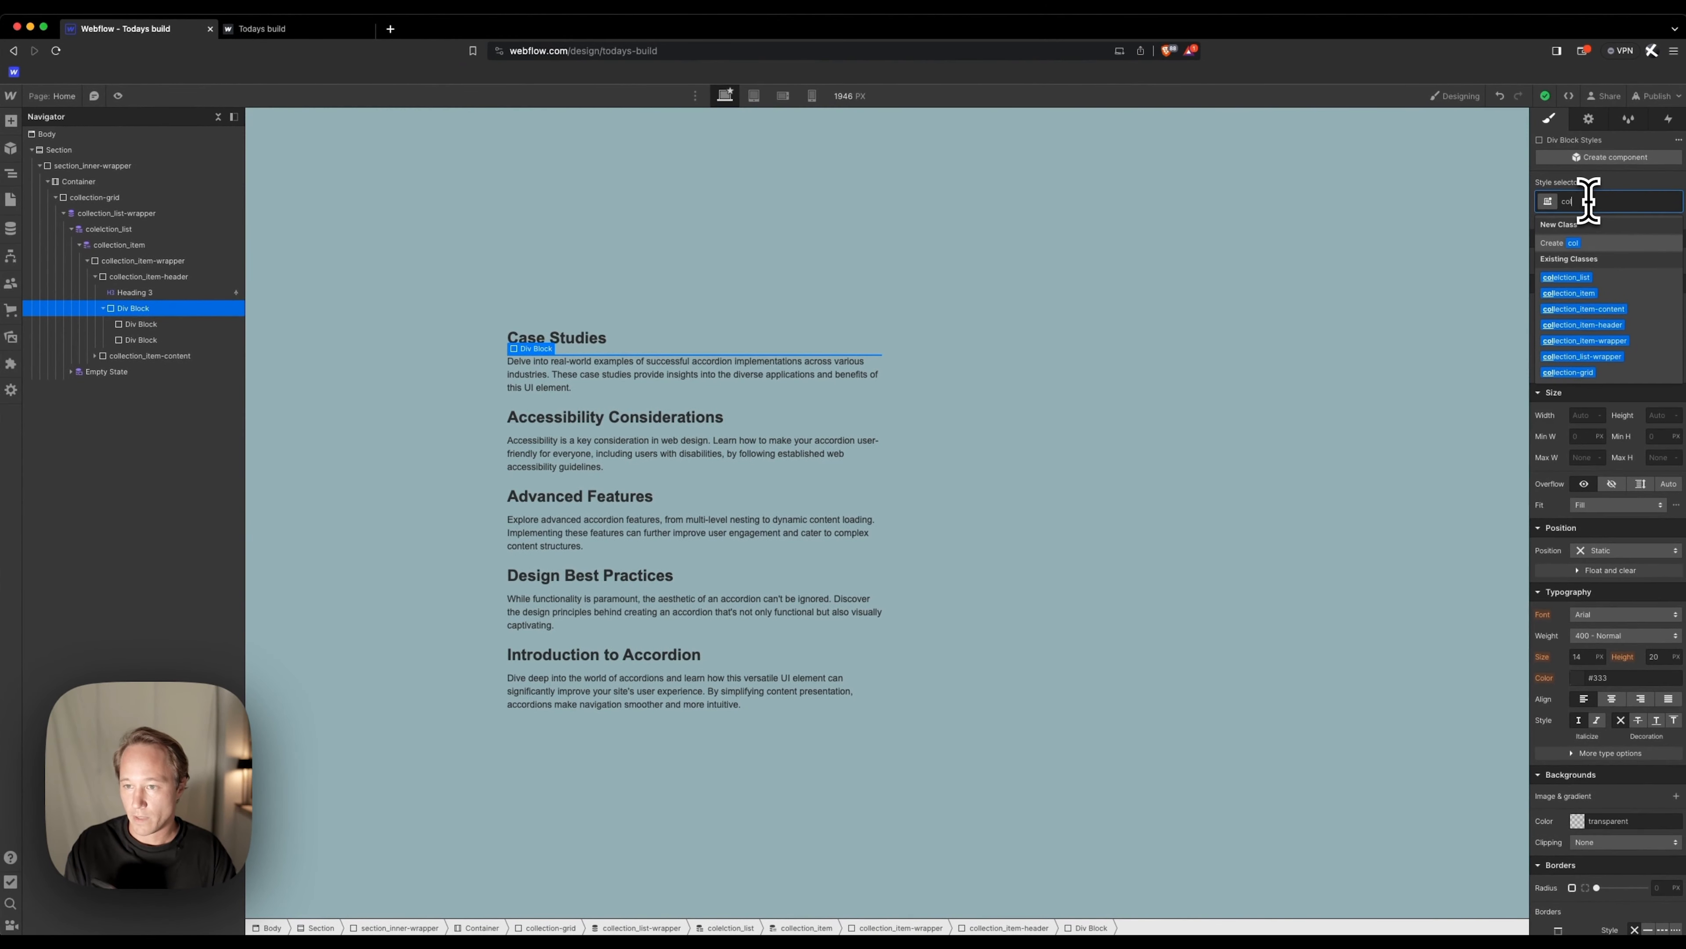
type("lection_item")
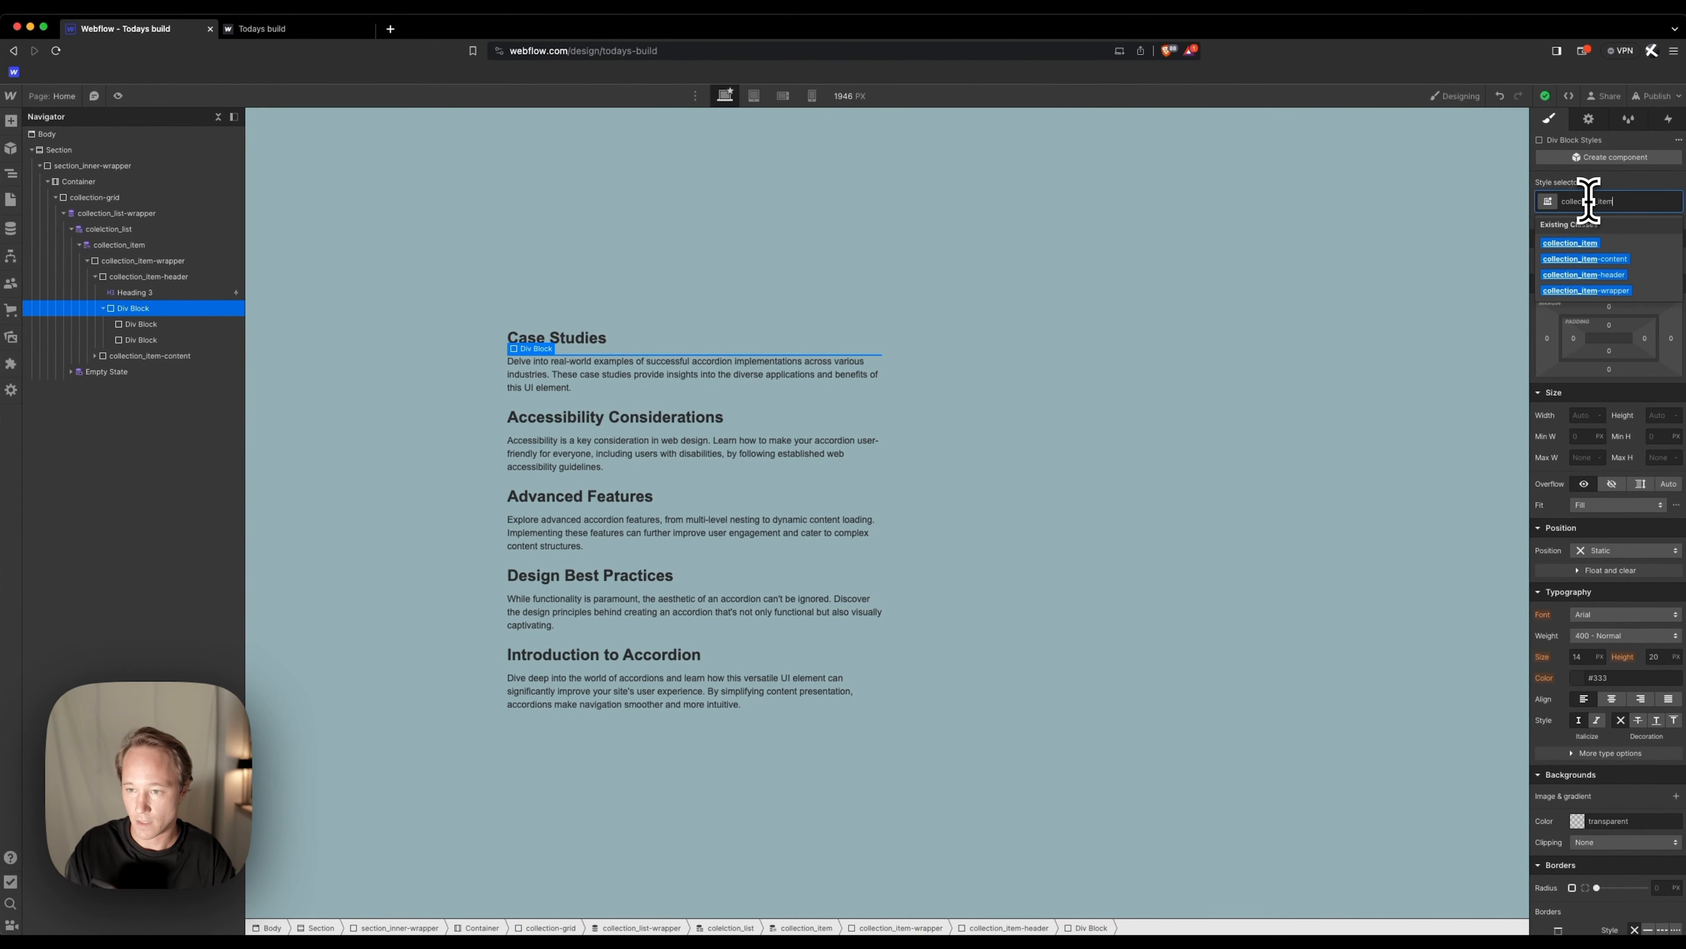
type("-icon-w")
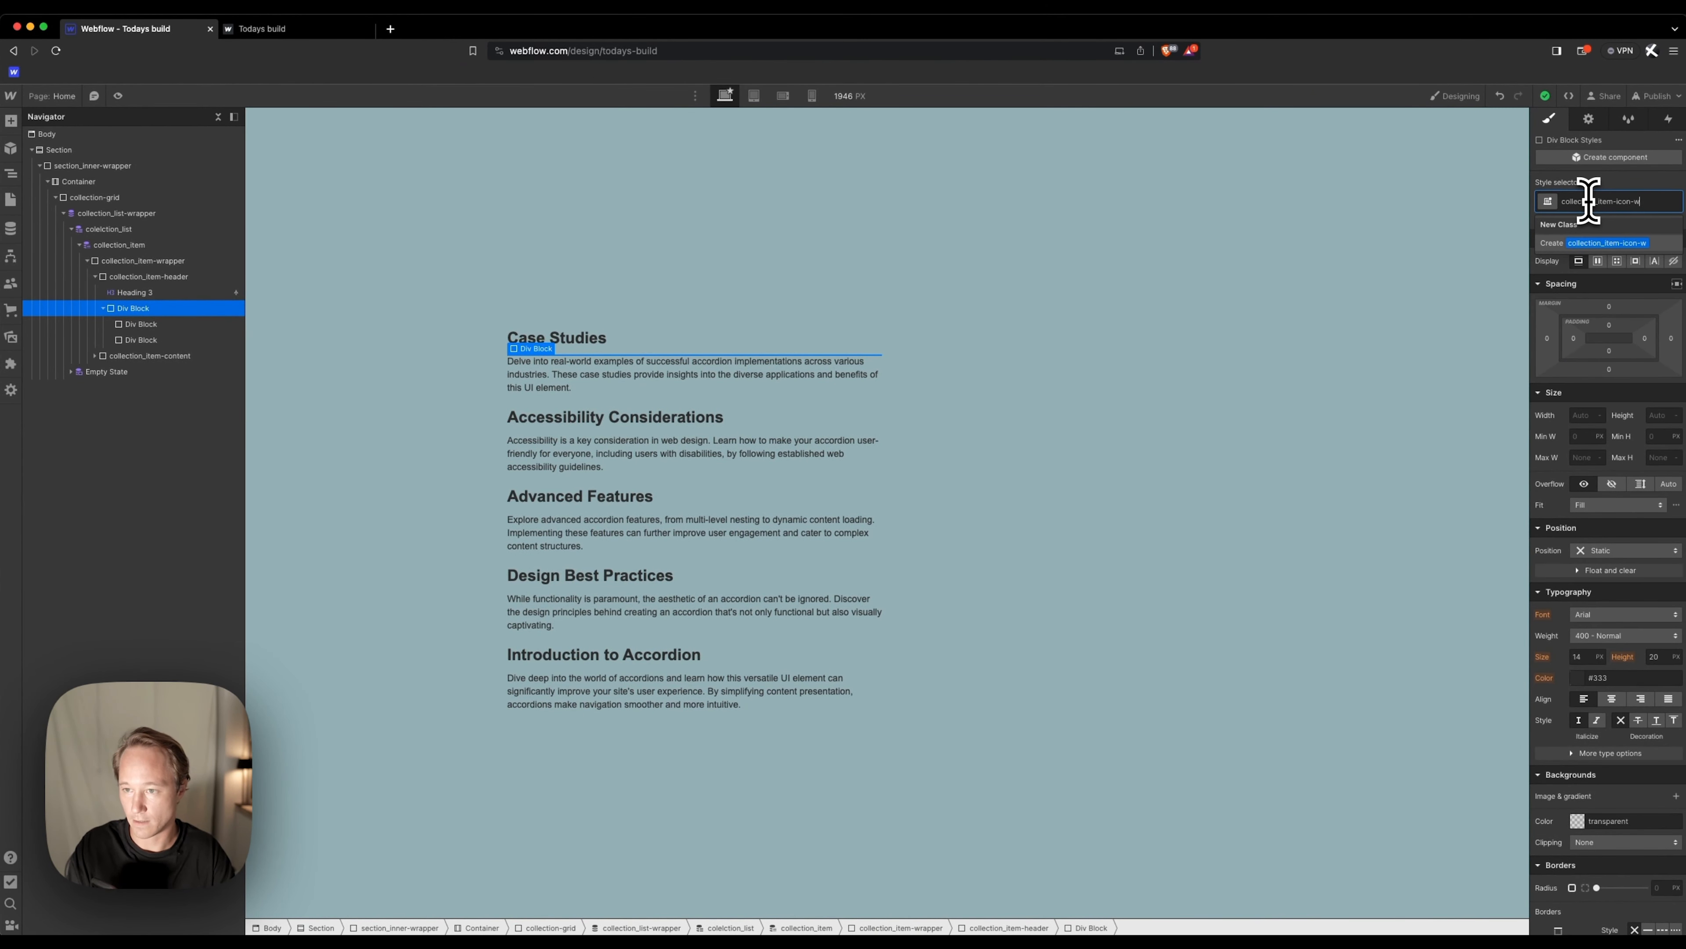
type("rapper")
key("Return")
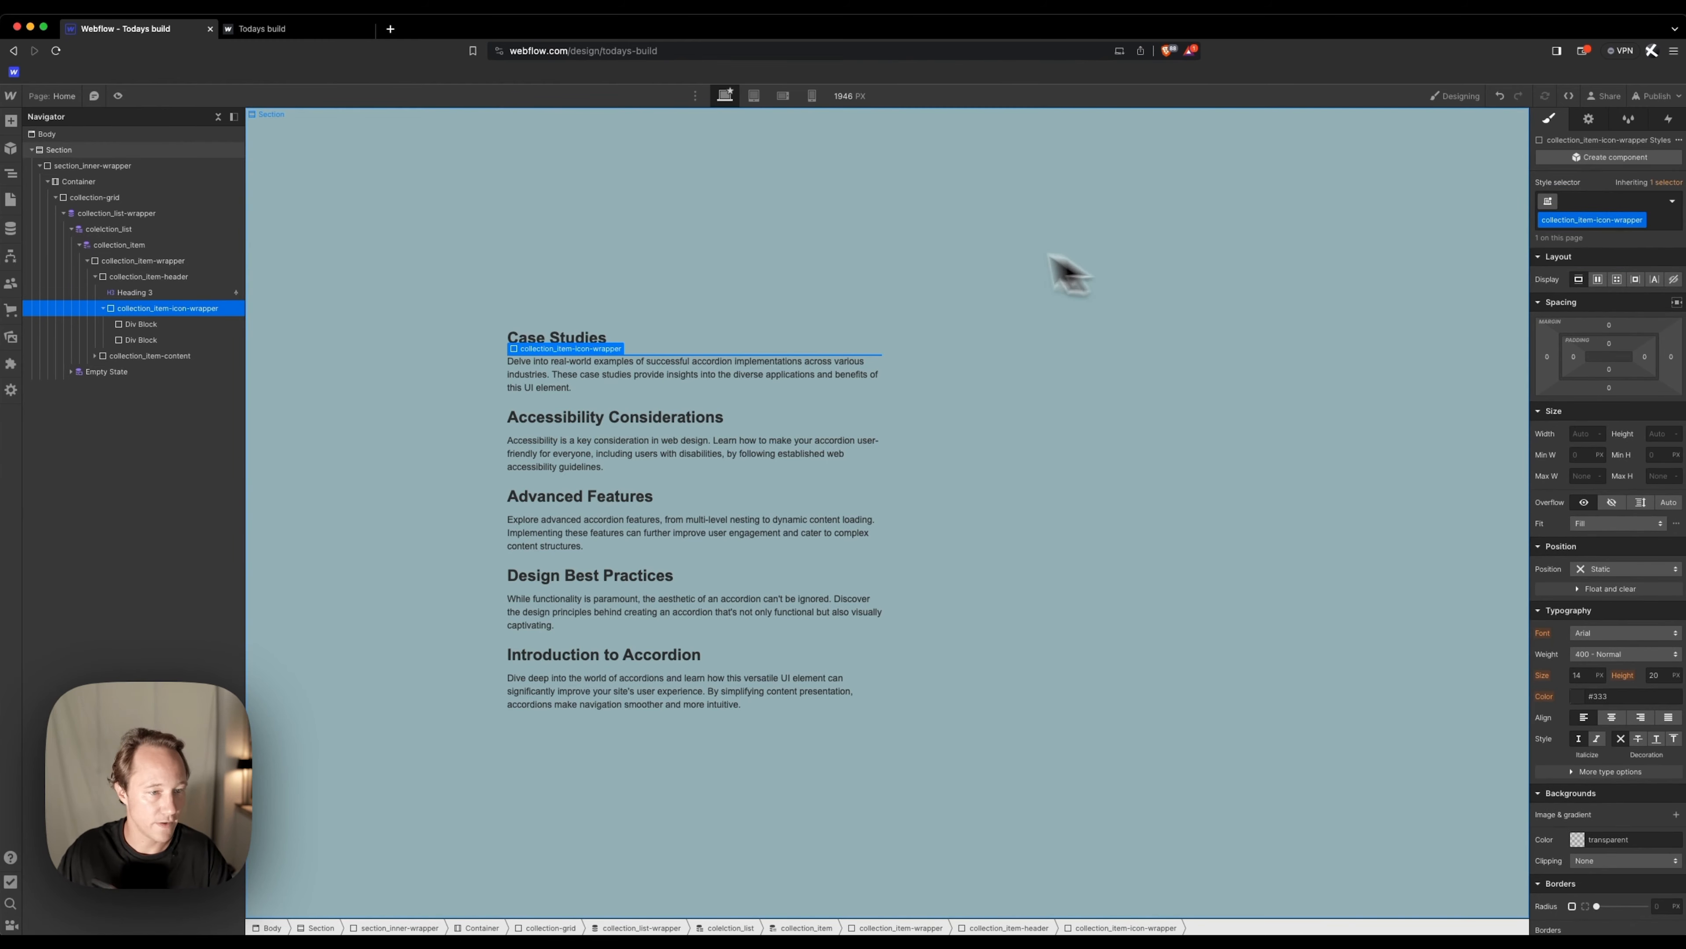
Give the first div block inside collection_item-icon-wrapper the new class icon-minus.
left_click(154, 323)
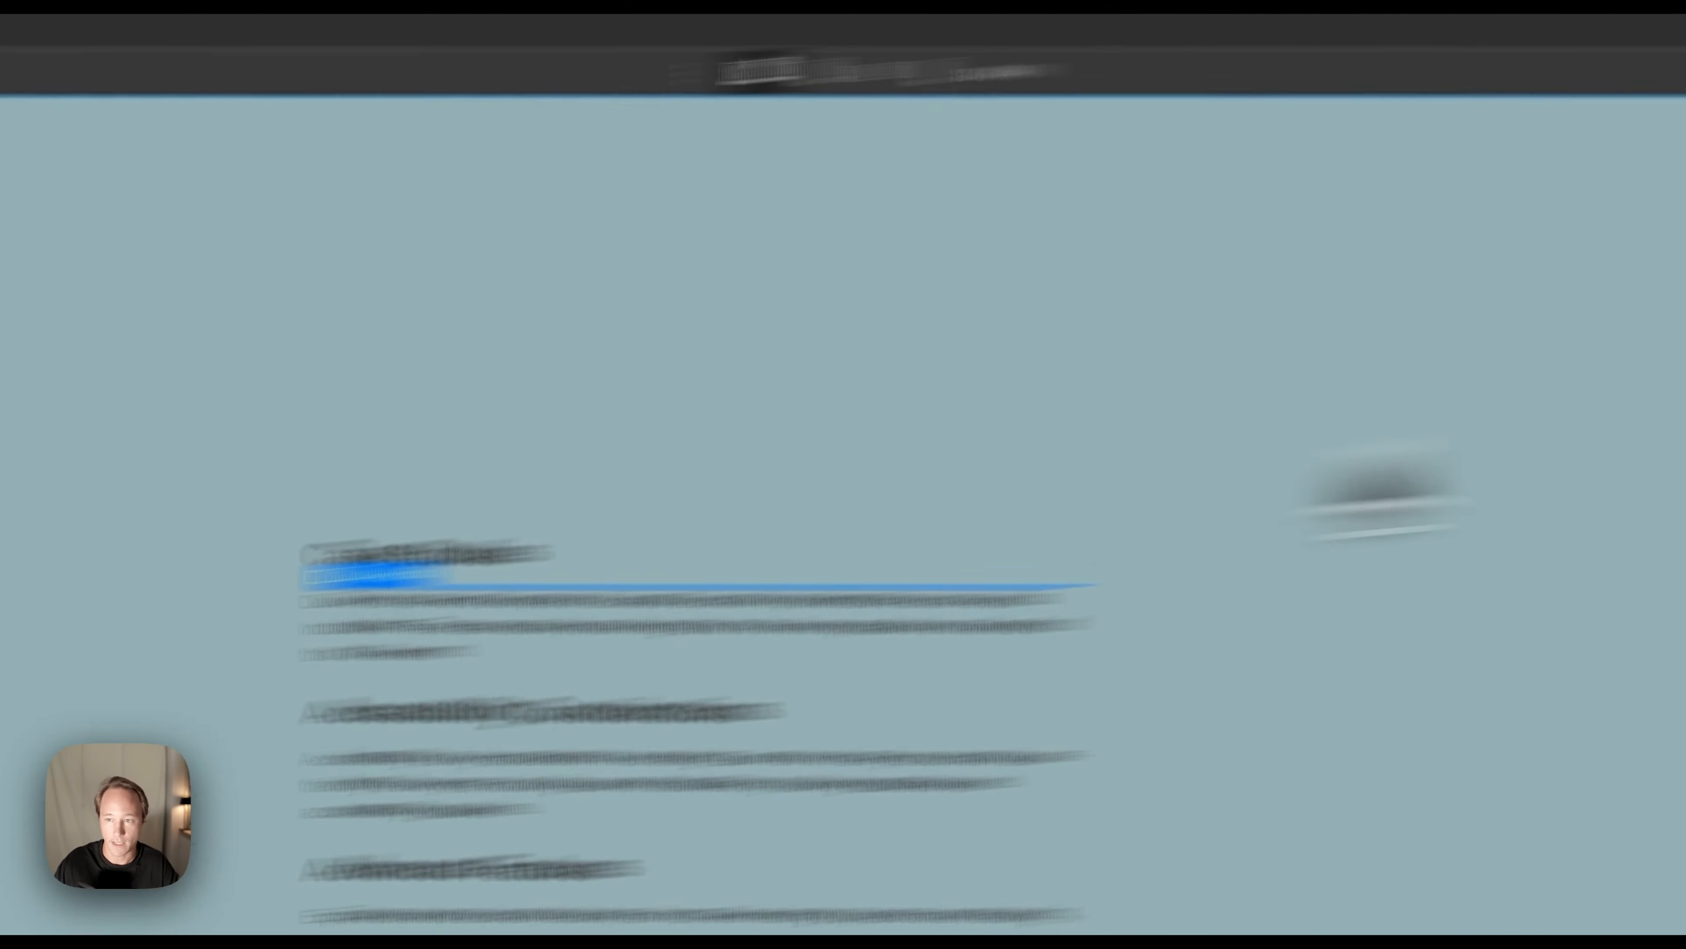
left_click(1506, 392)
type("ic")
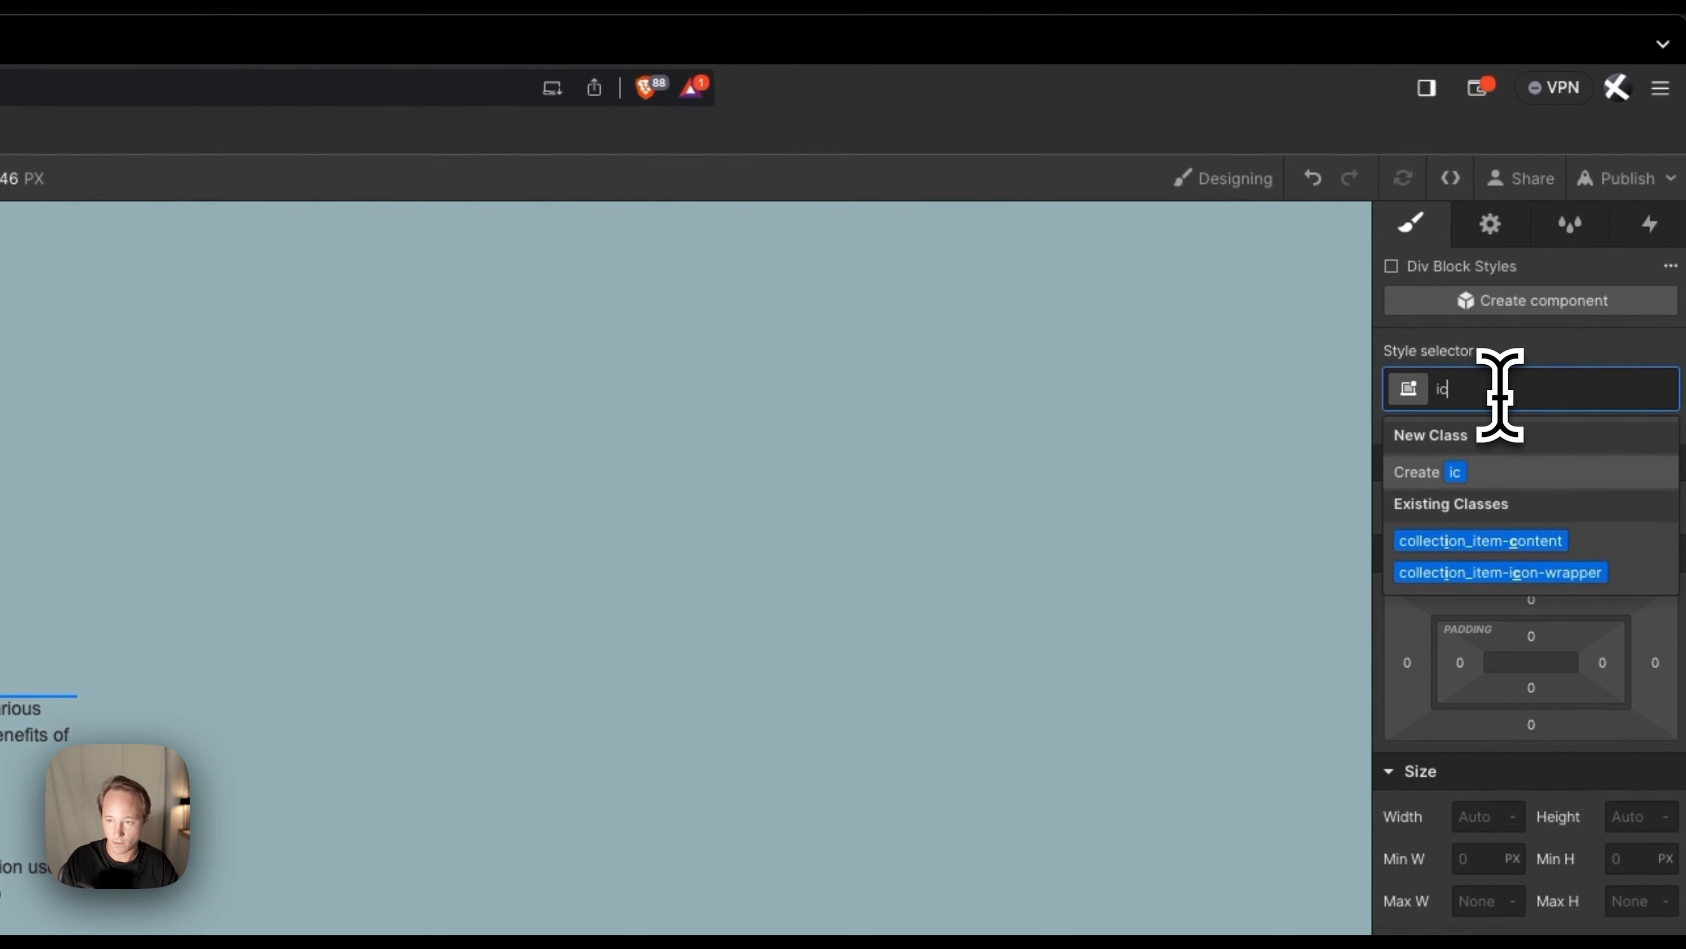
type("on-minus")
key("Return")
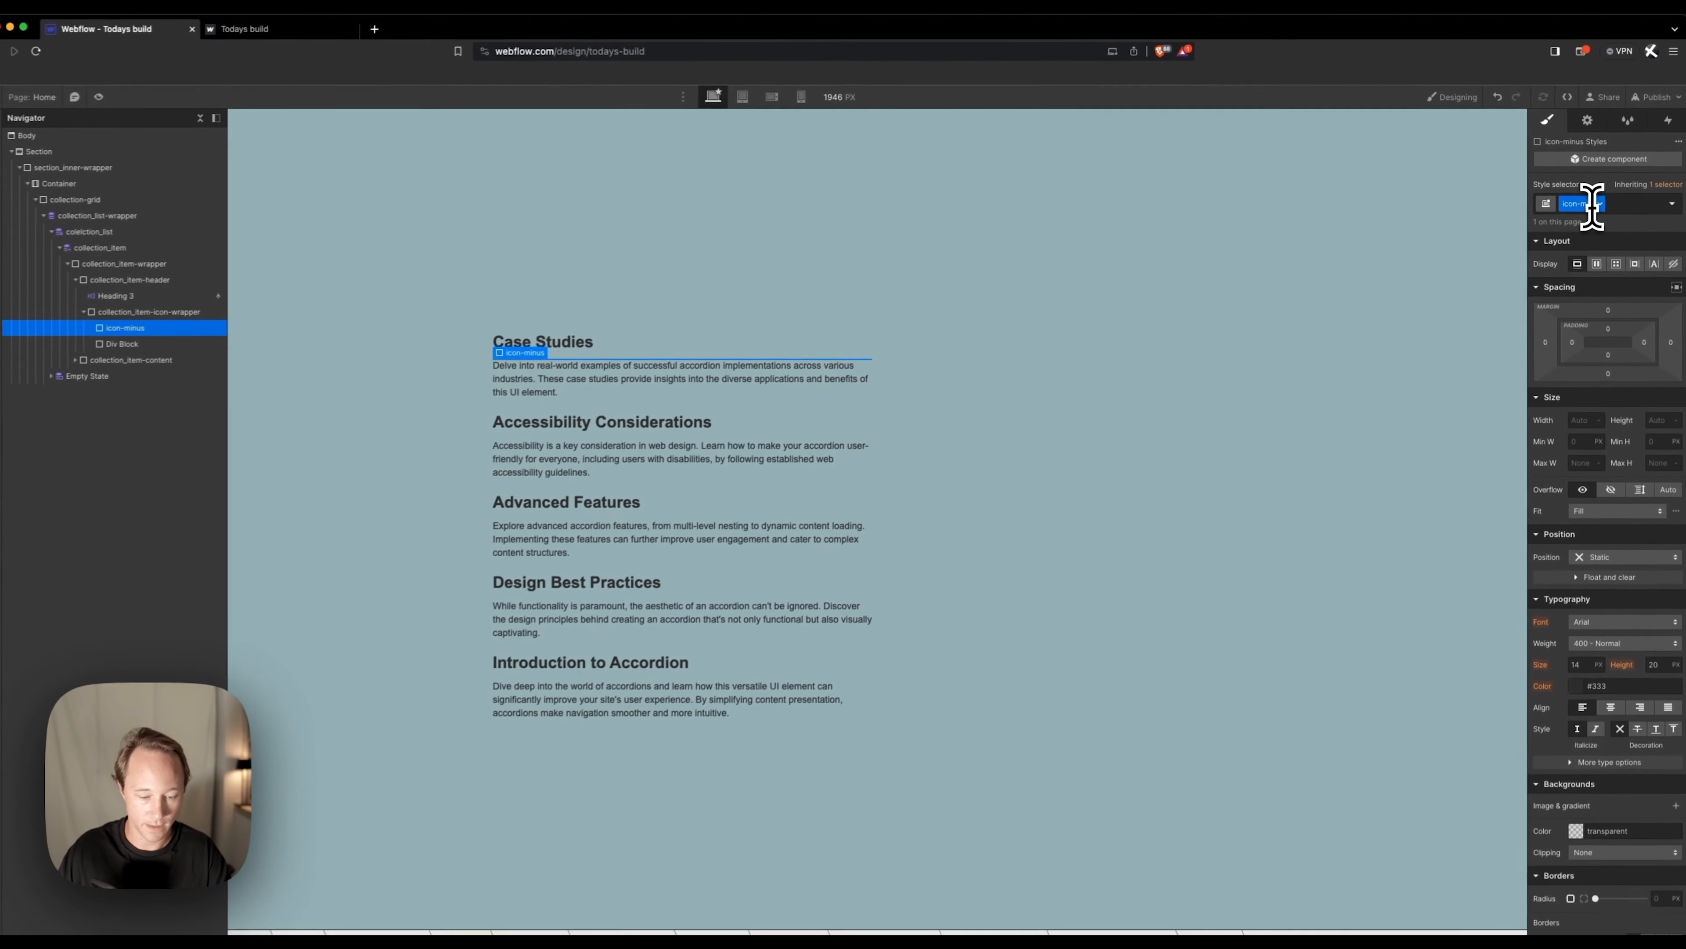
Apply the existing icon-minus class to the second div block inside collection_item-icon-wrapper.
key("alt+Down")
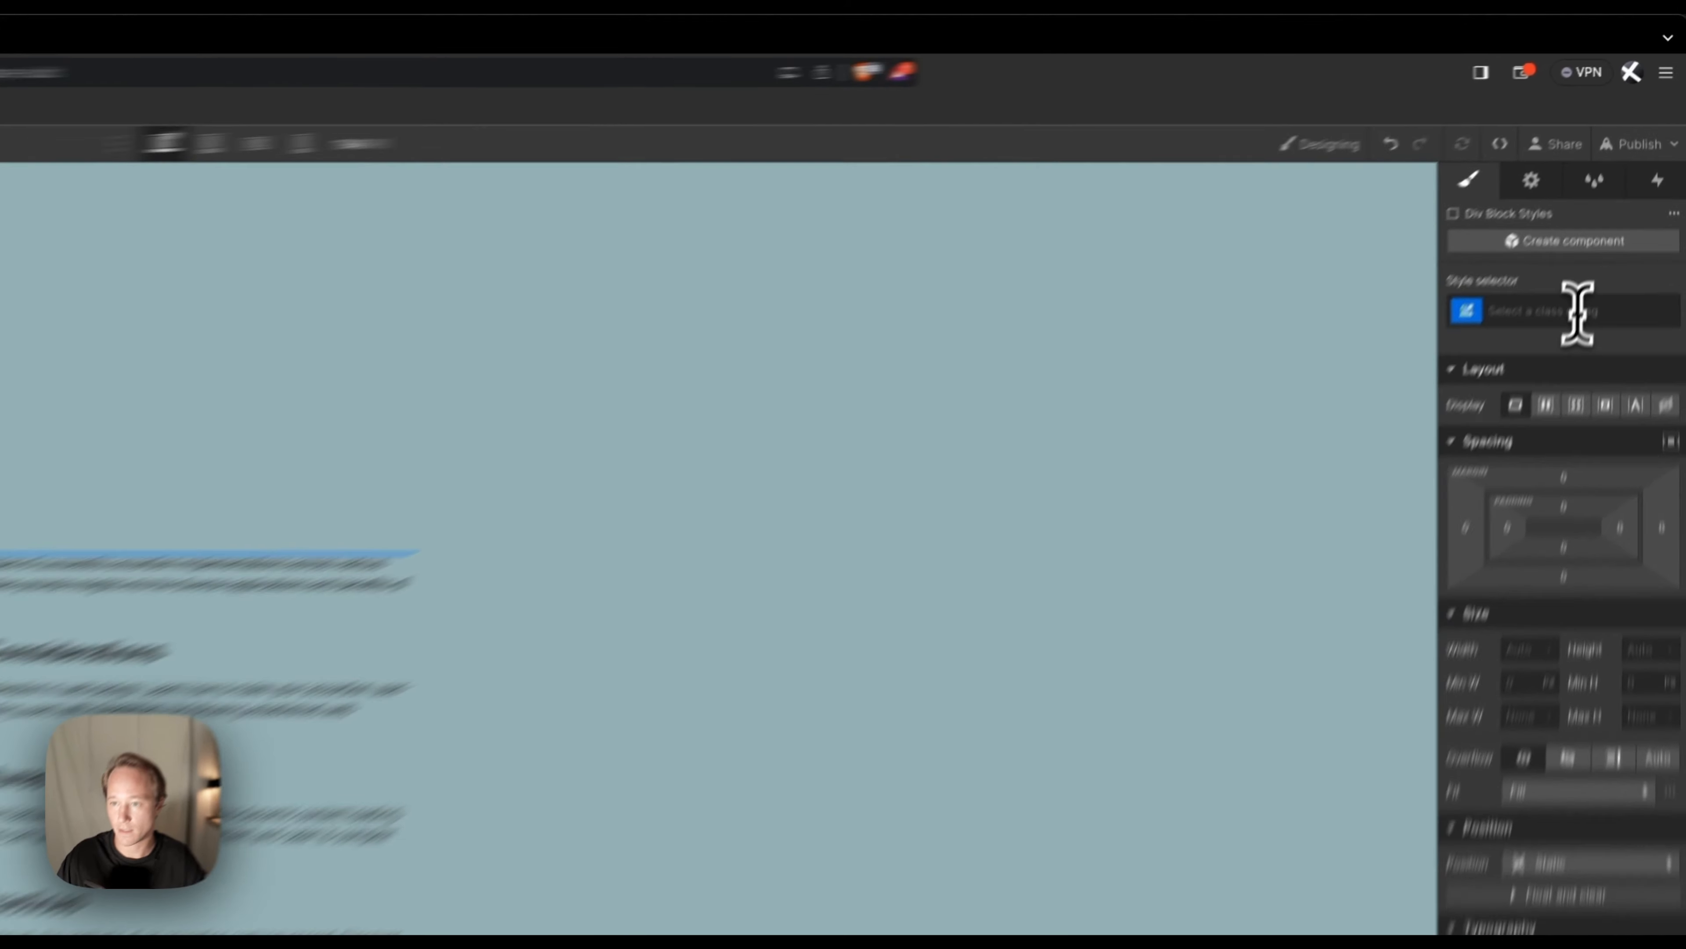
left_click(1594, 203)
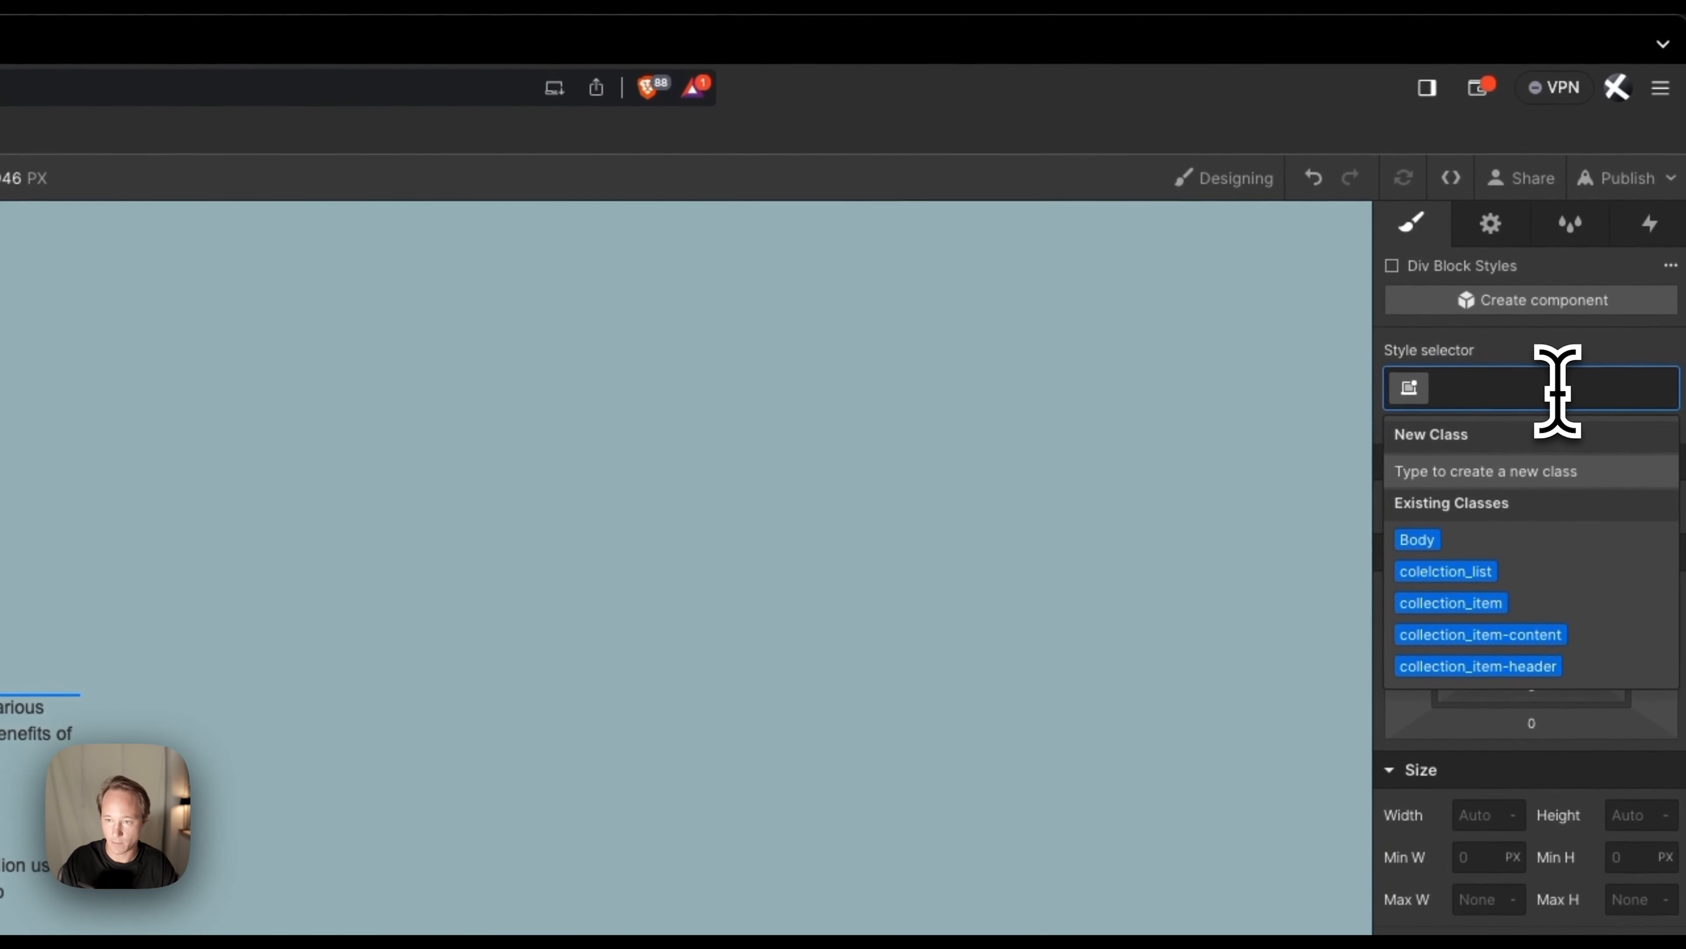
type("con")
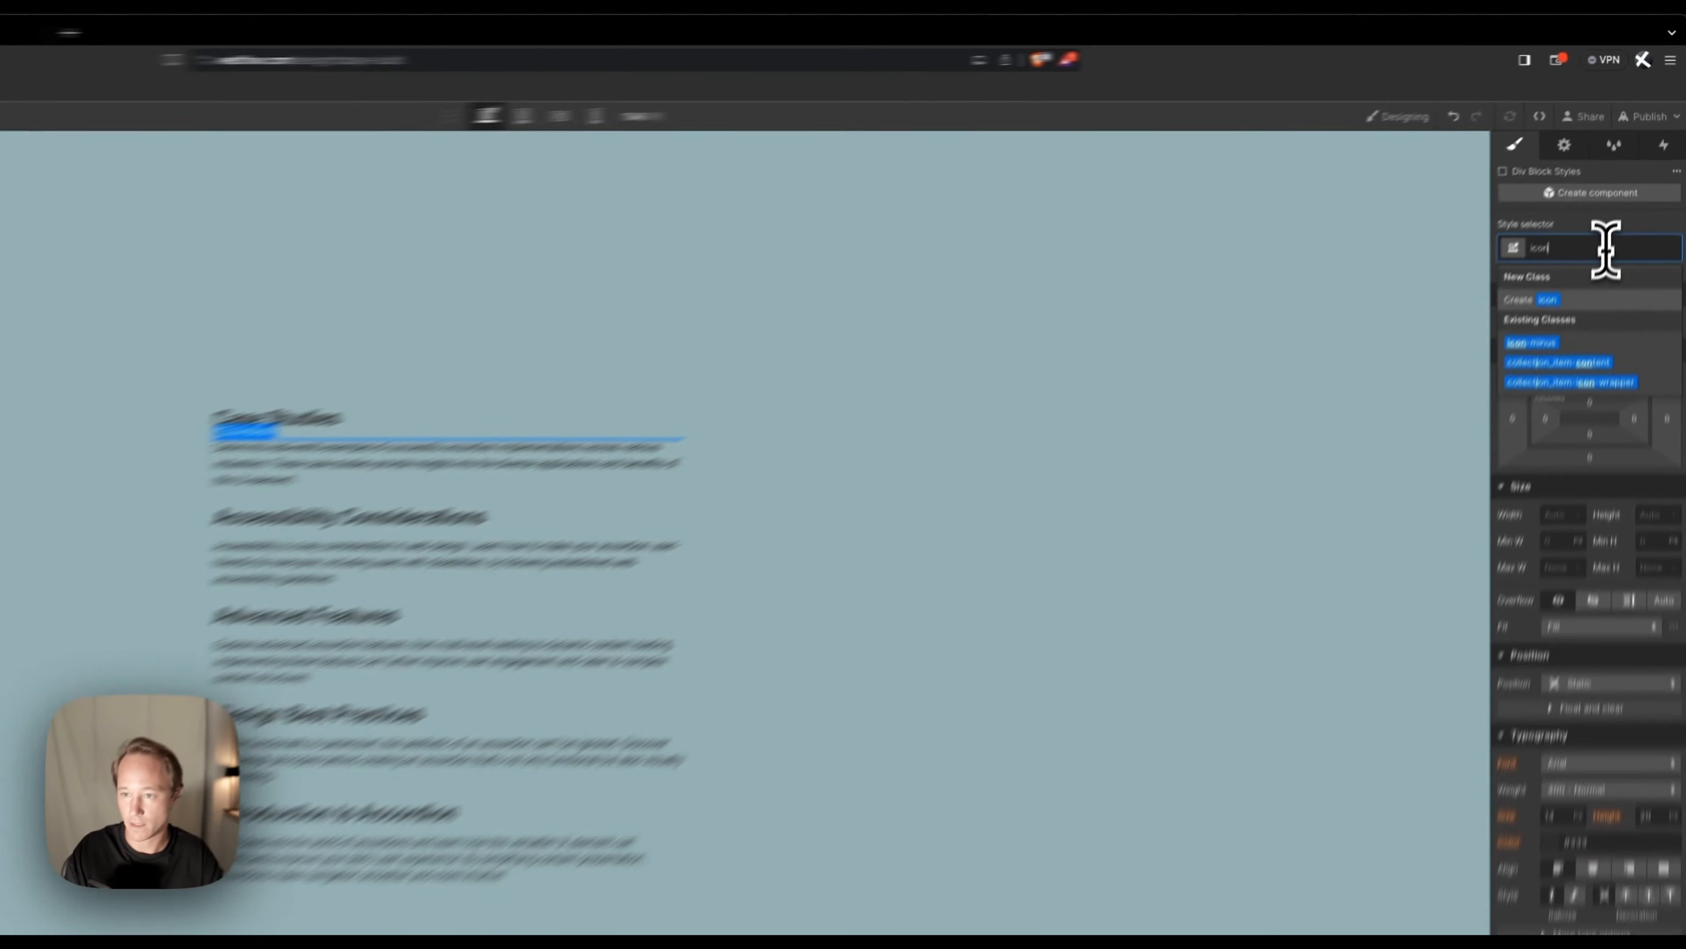
key("Down")
key("Return")
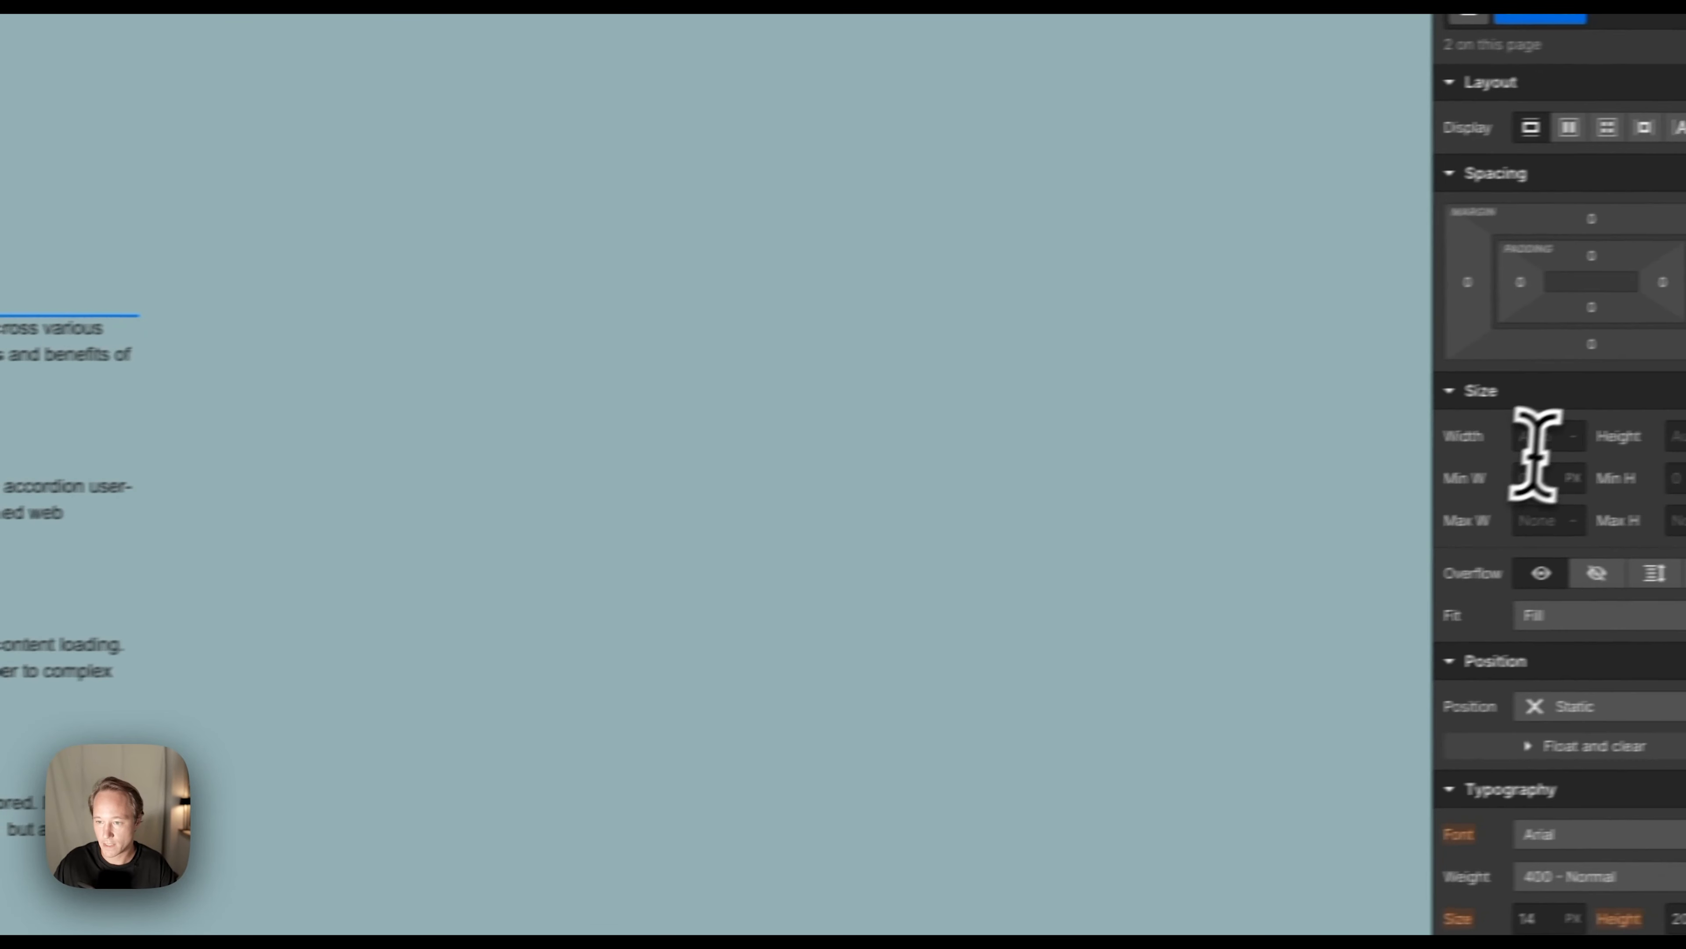
Size the icon-minus class 20 px wide and 2 px high, with a 2 px border radius.
left_click(1491, 443)
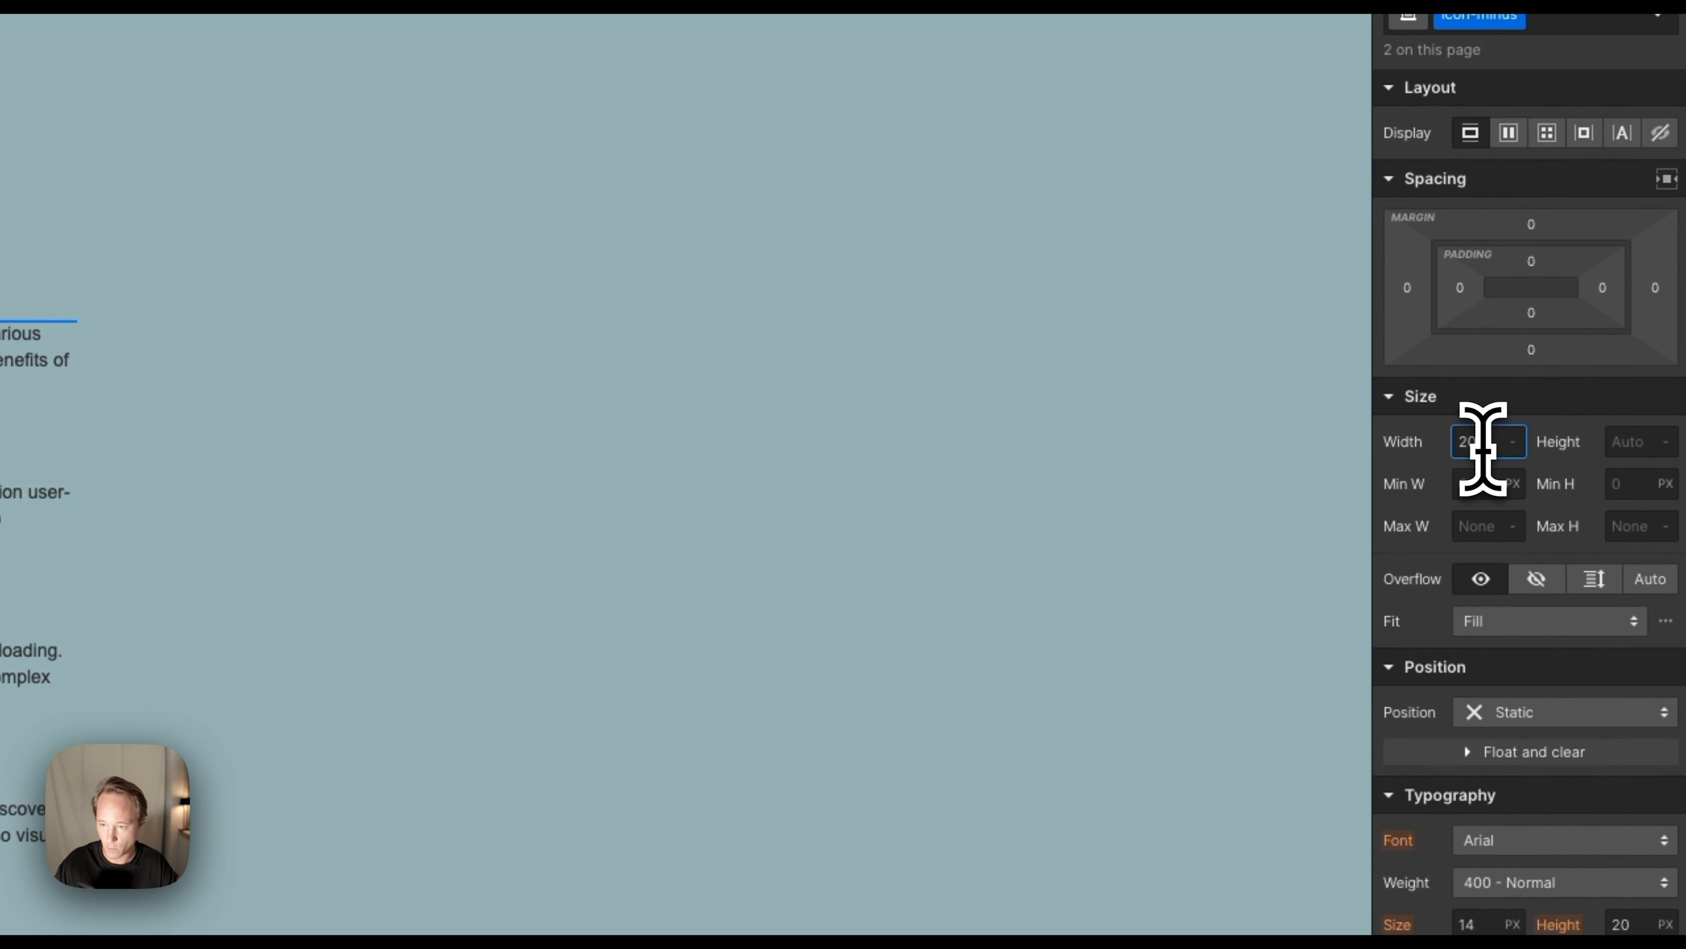
key("Tab")
type("2")
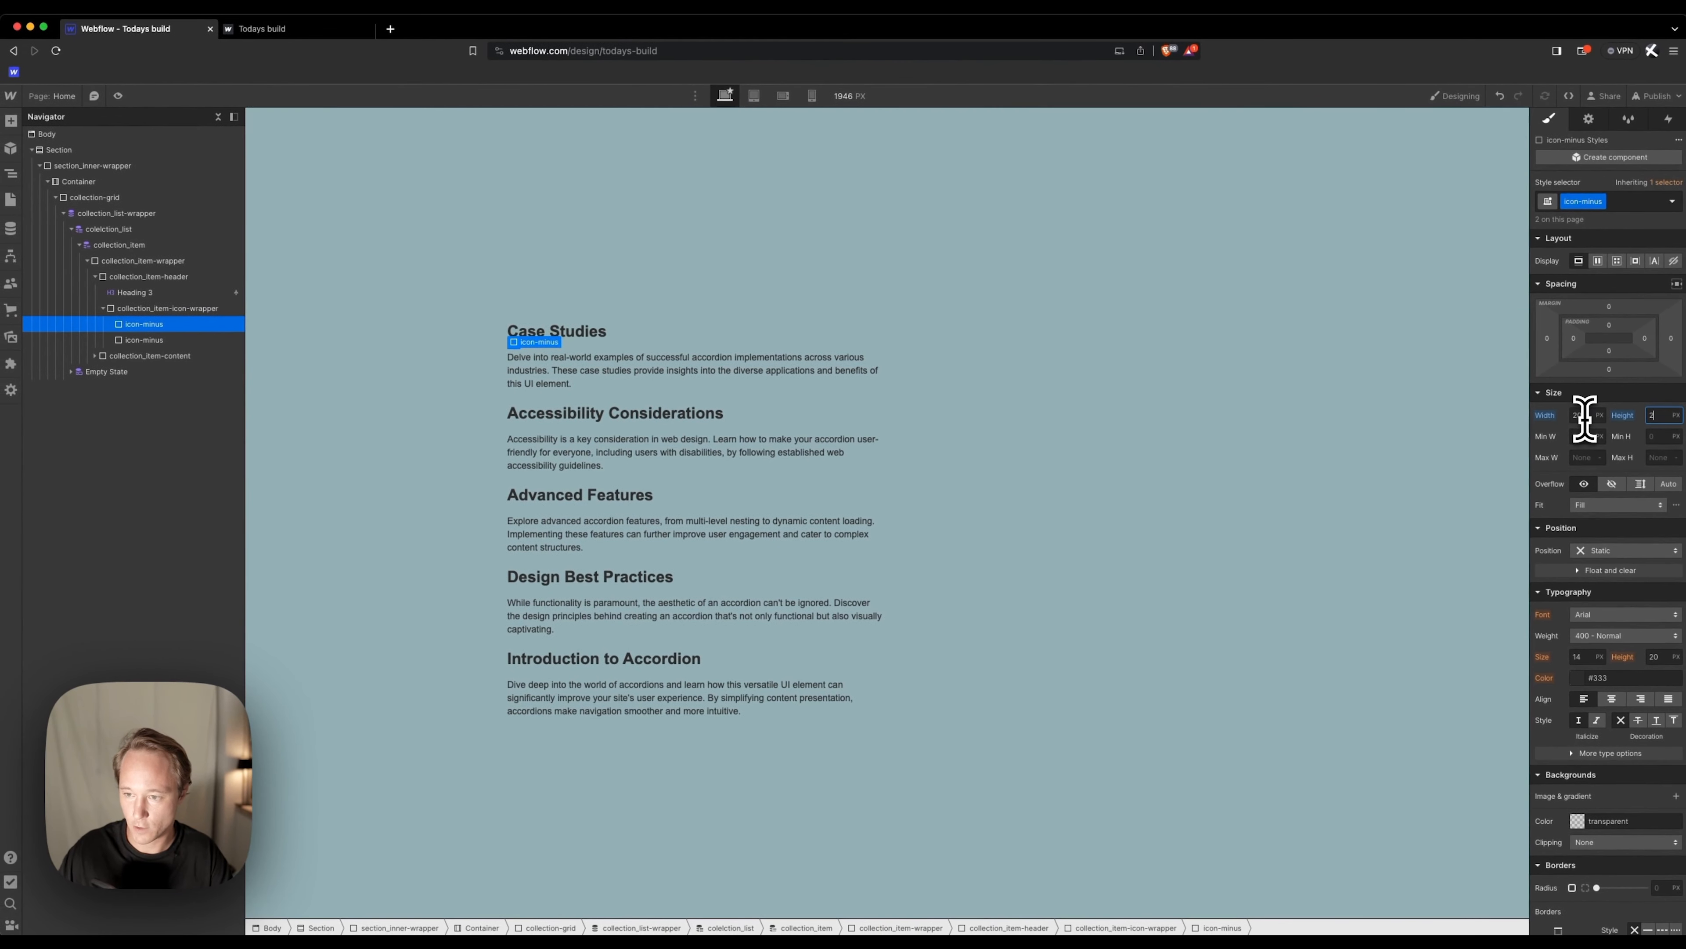
scroll(1636, 684, "down", 3)
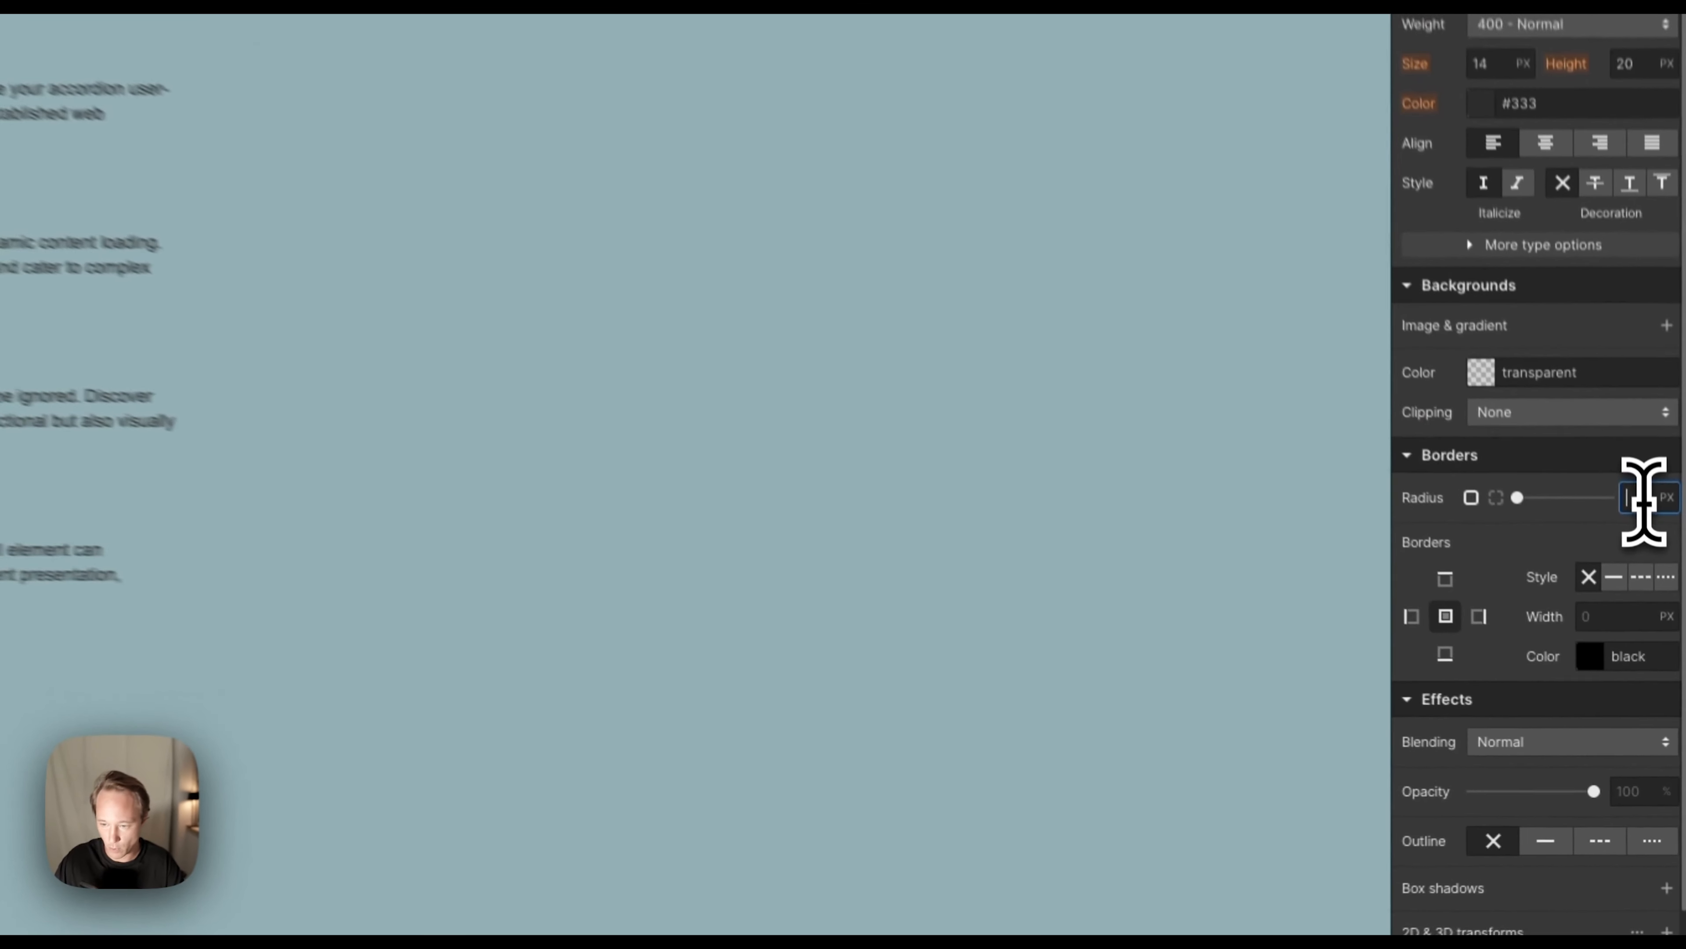
left_click(1660, 656)
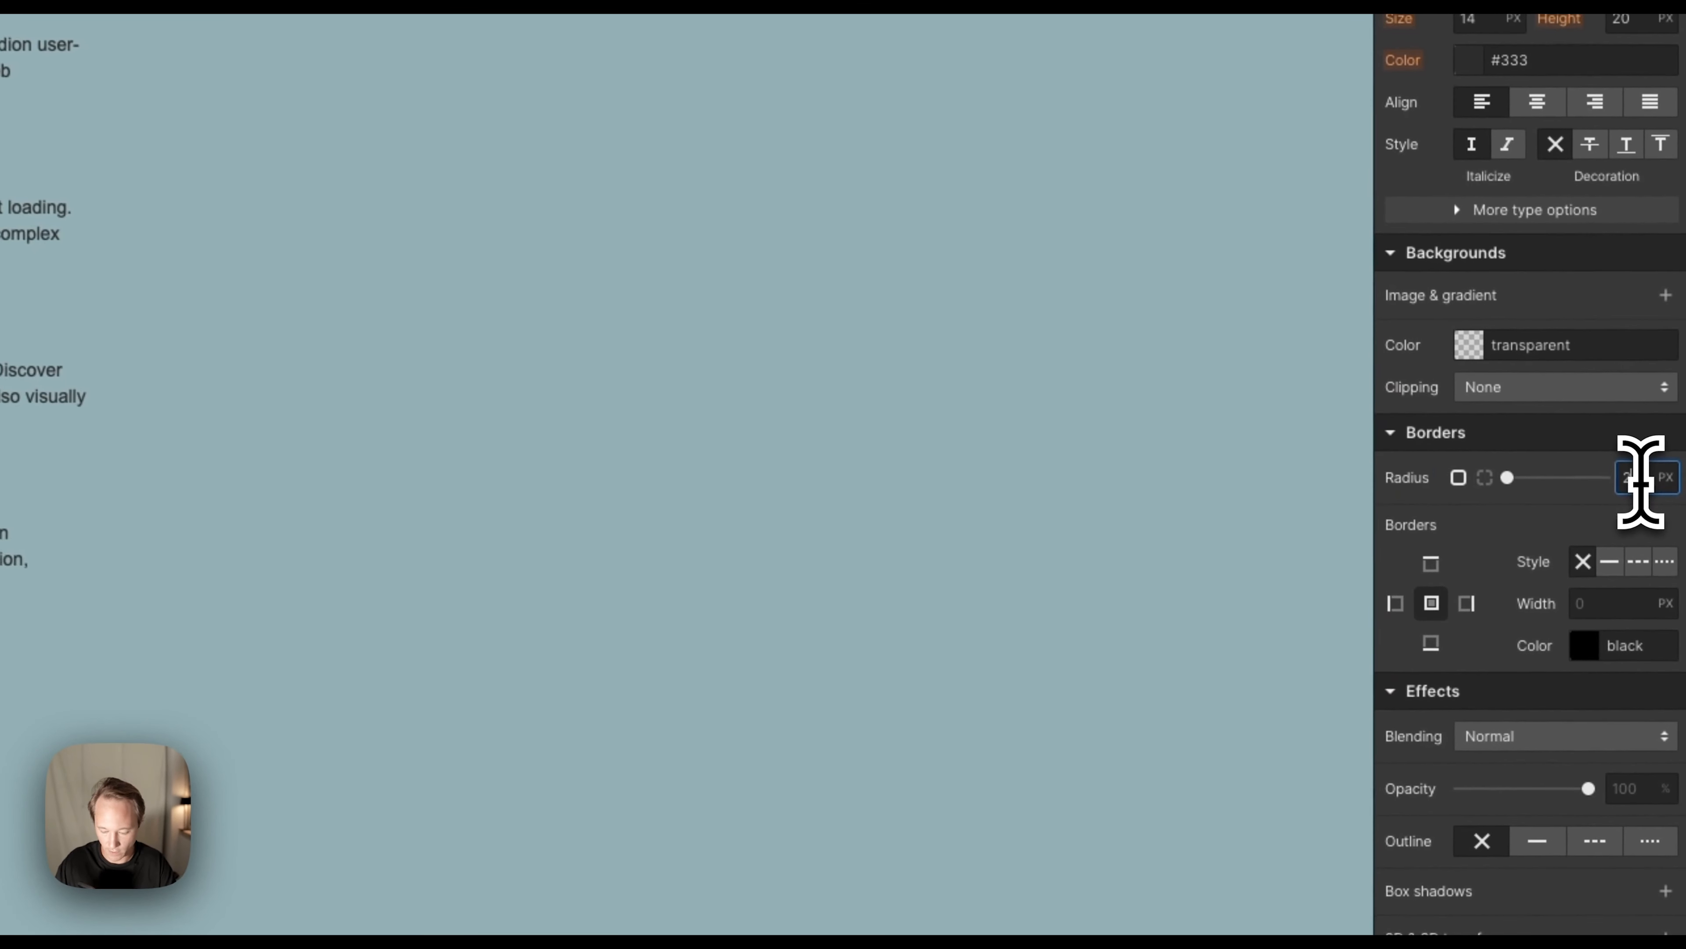
type("2")
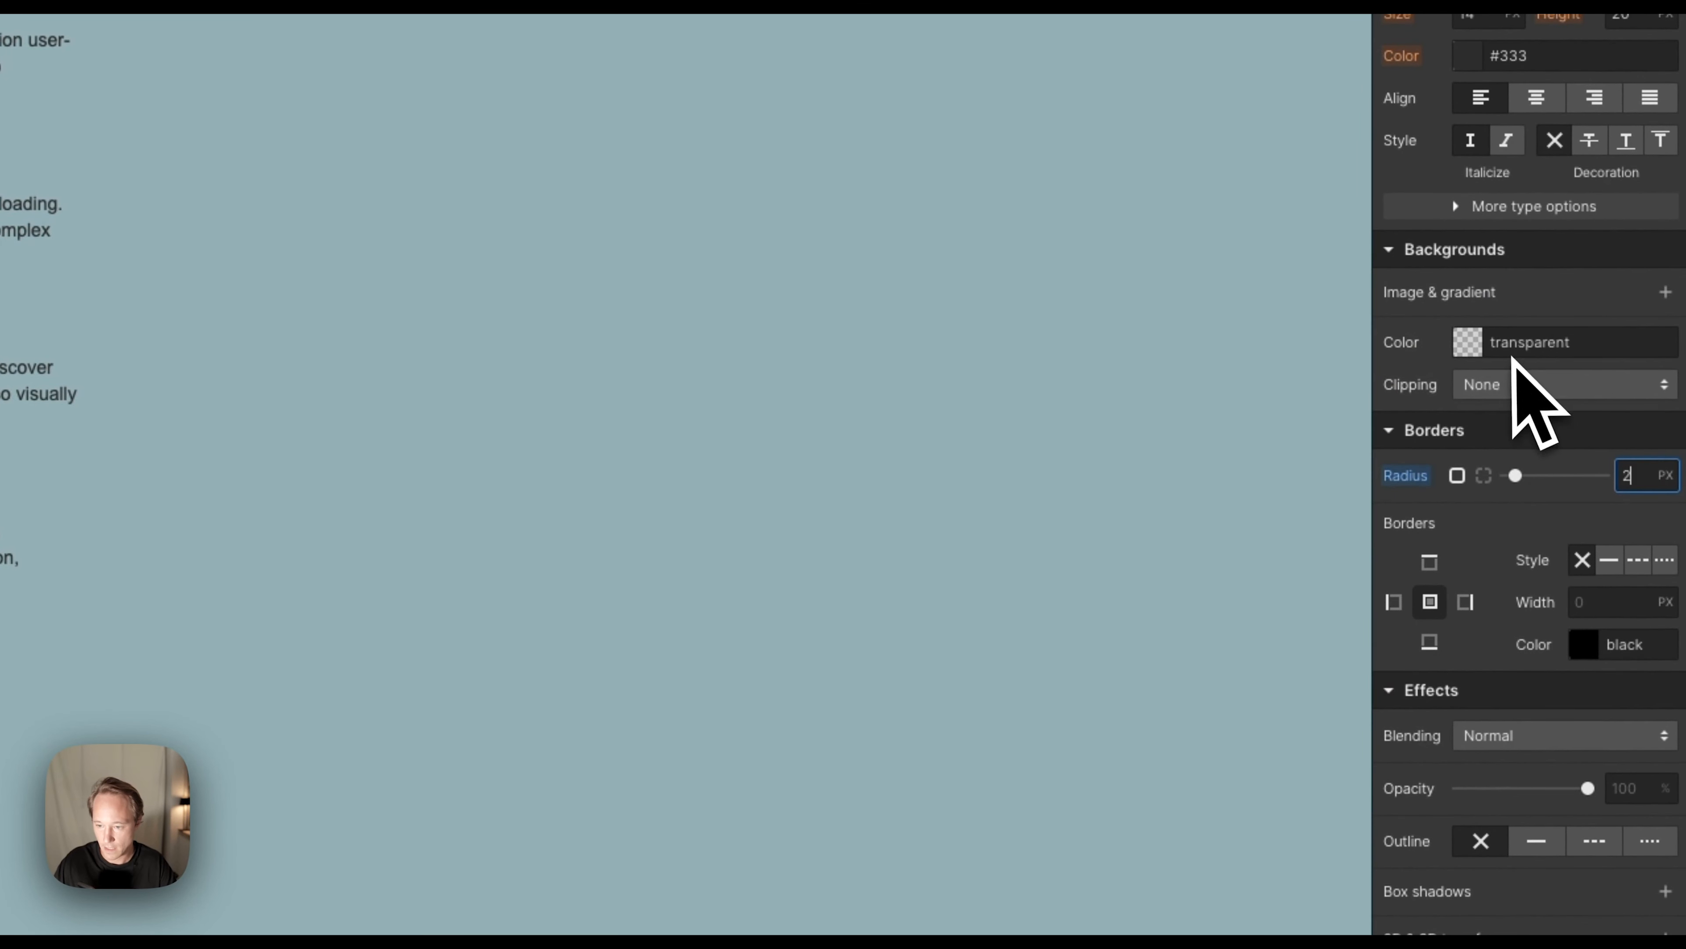
Set the icon-minus background color to #333 by sampling the dark heading text on the canvas.
left_click(1469, 344)
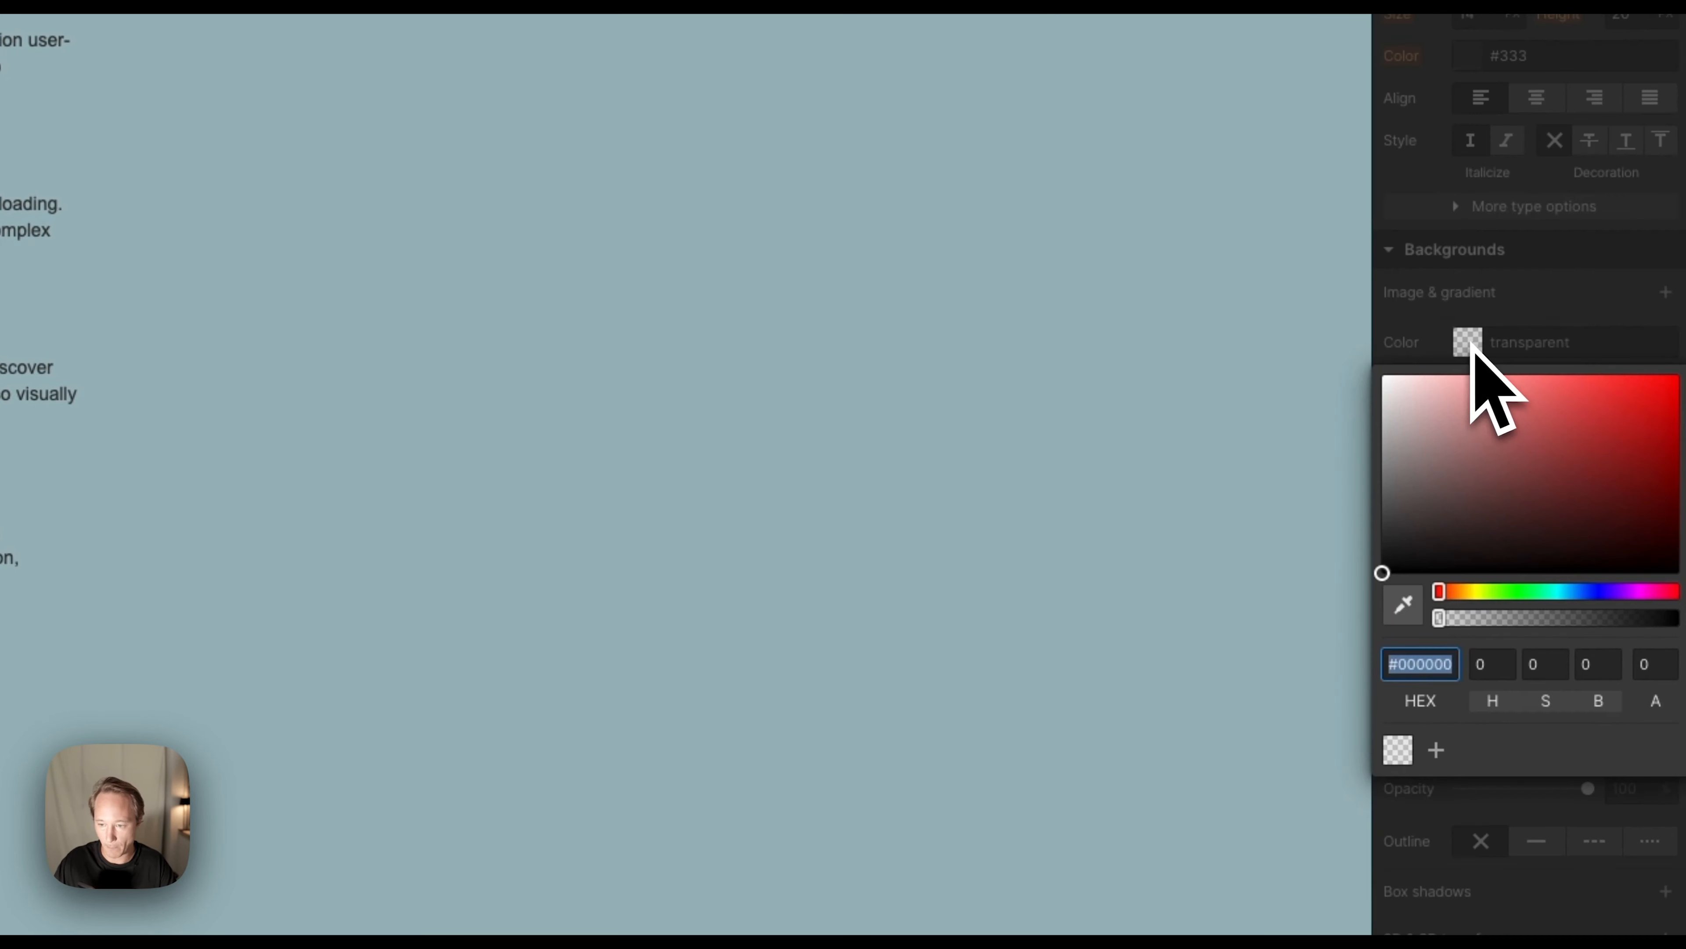
left_click_drag(1396, 559, 1373, 576)
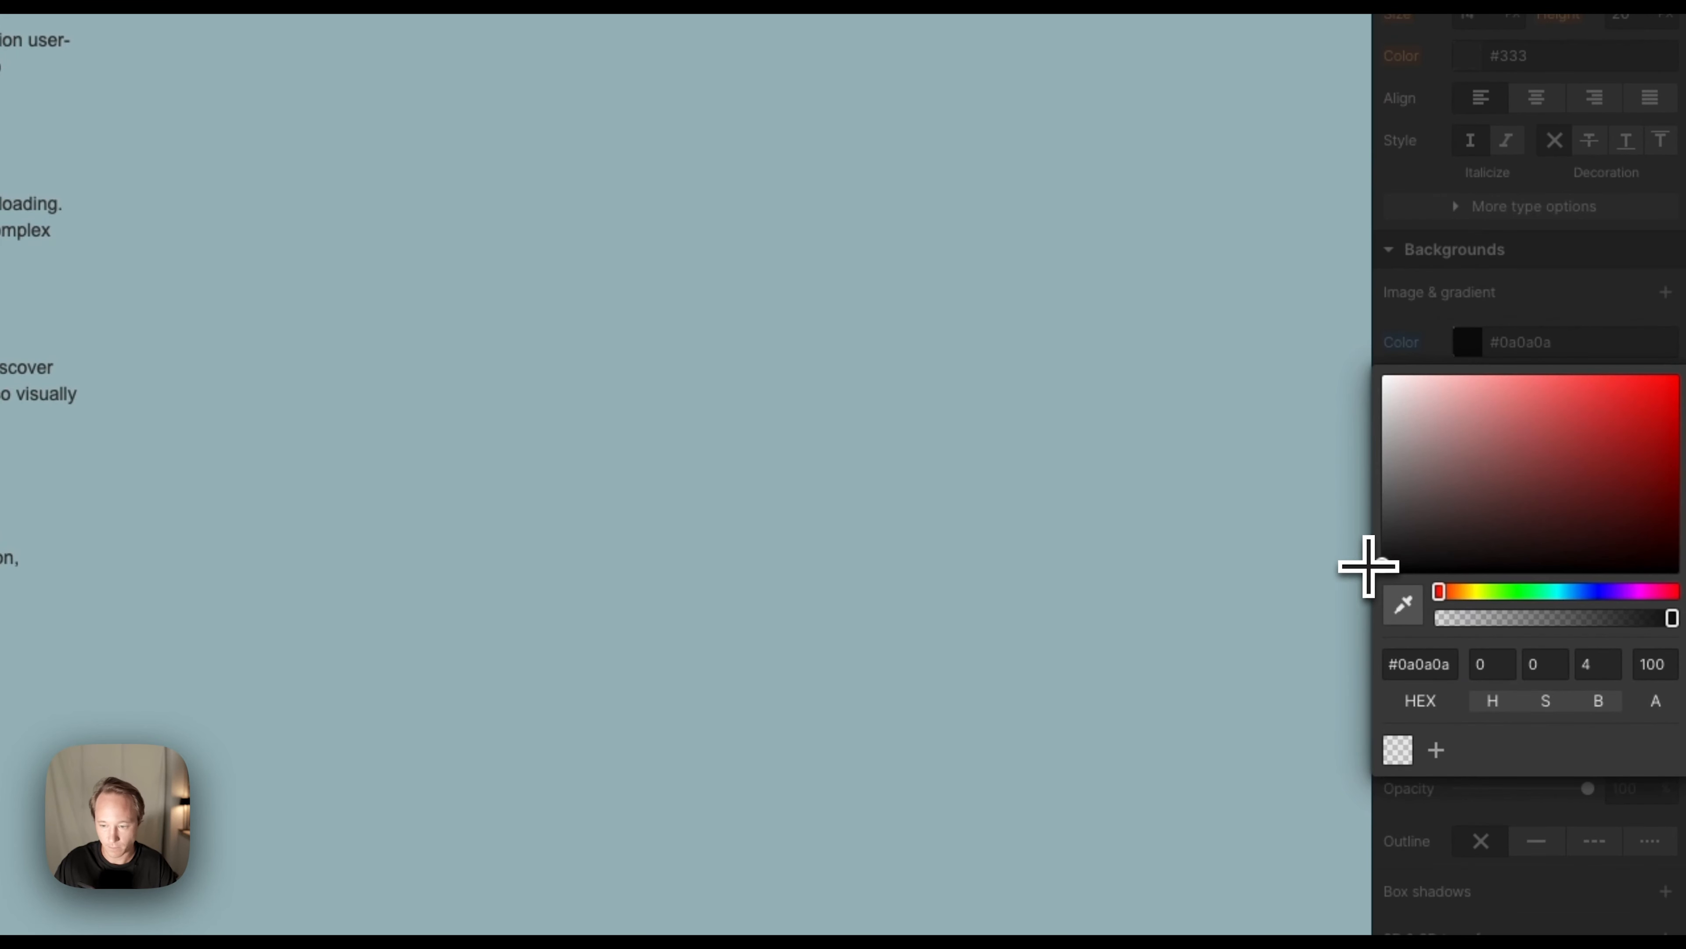
left_click(1414, 604)
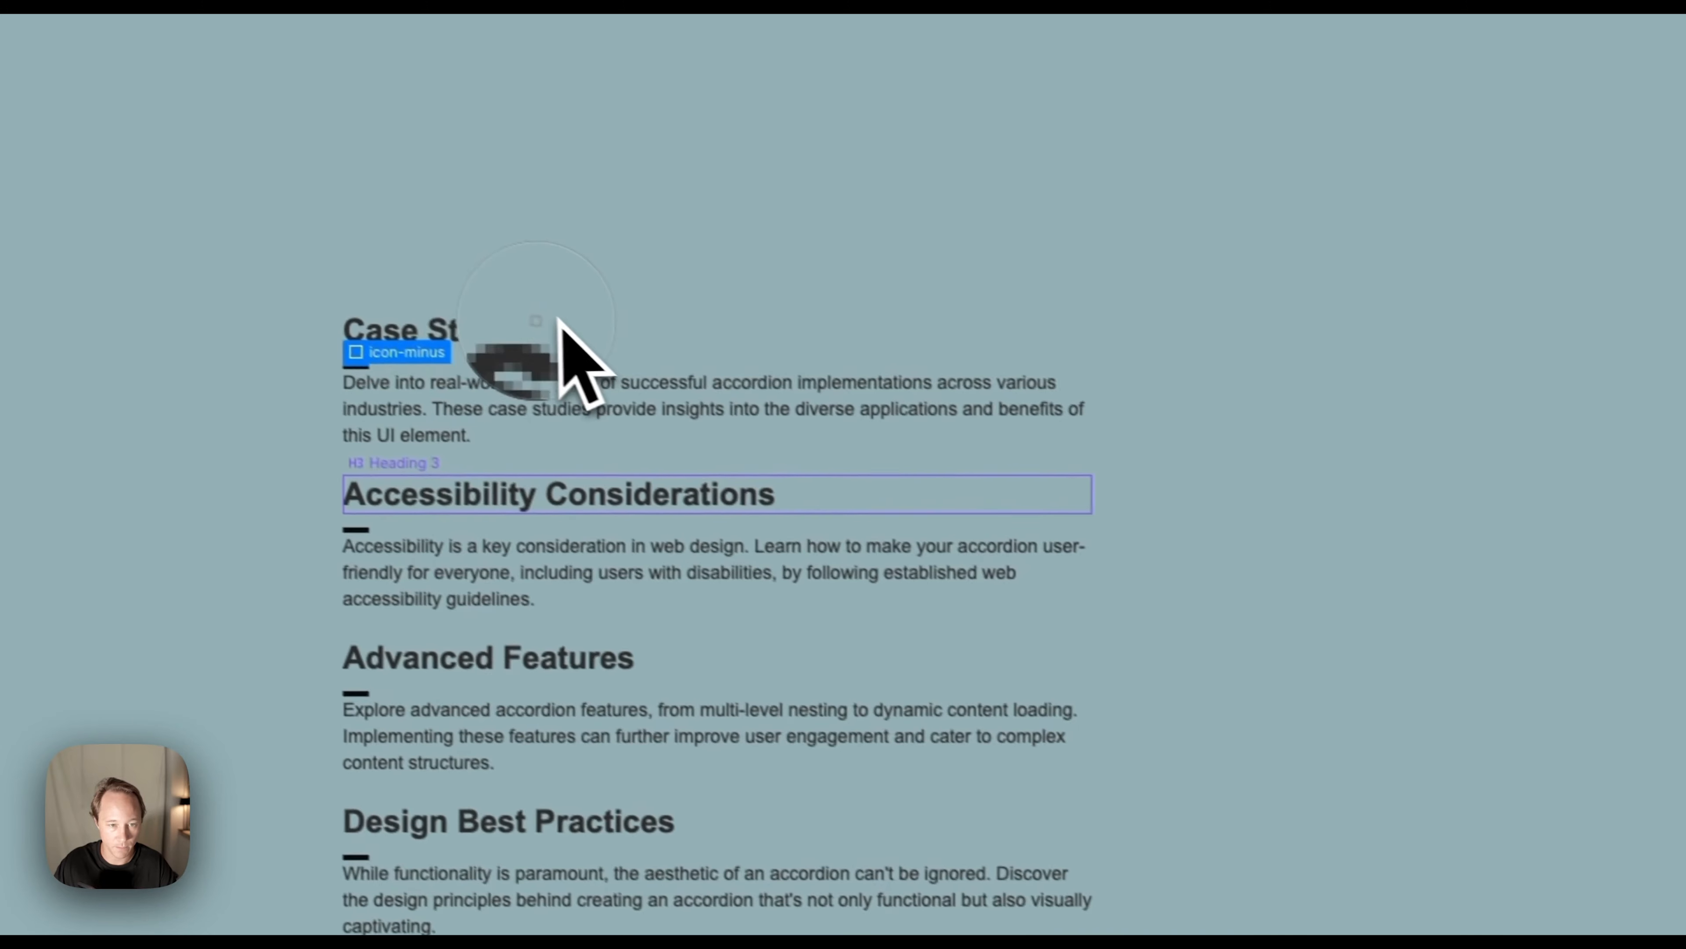
left_click(533, 342)
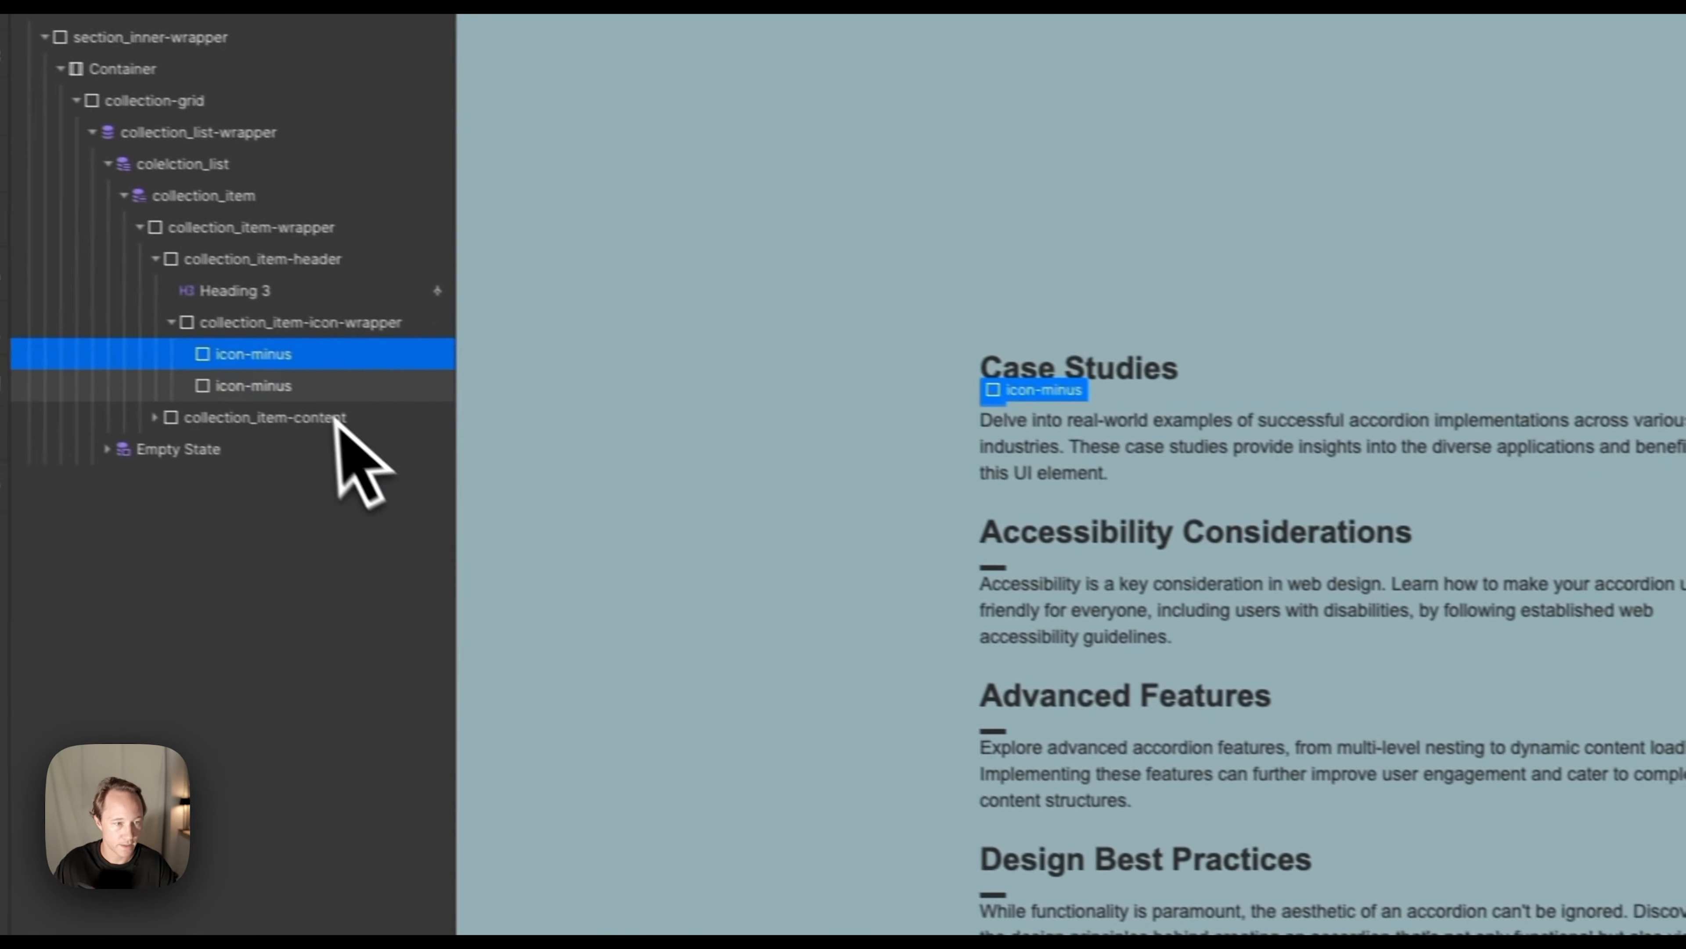
Add the combo class is-animated to the second icon-minus div.
left_click(343, 393)
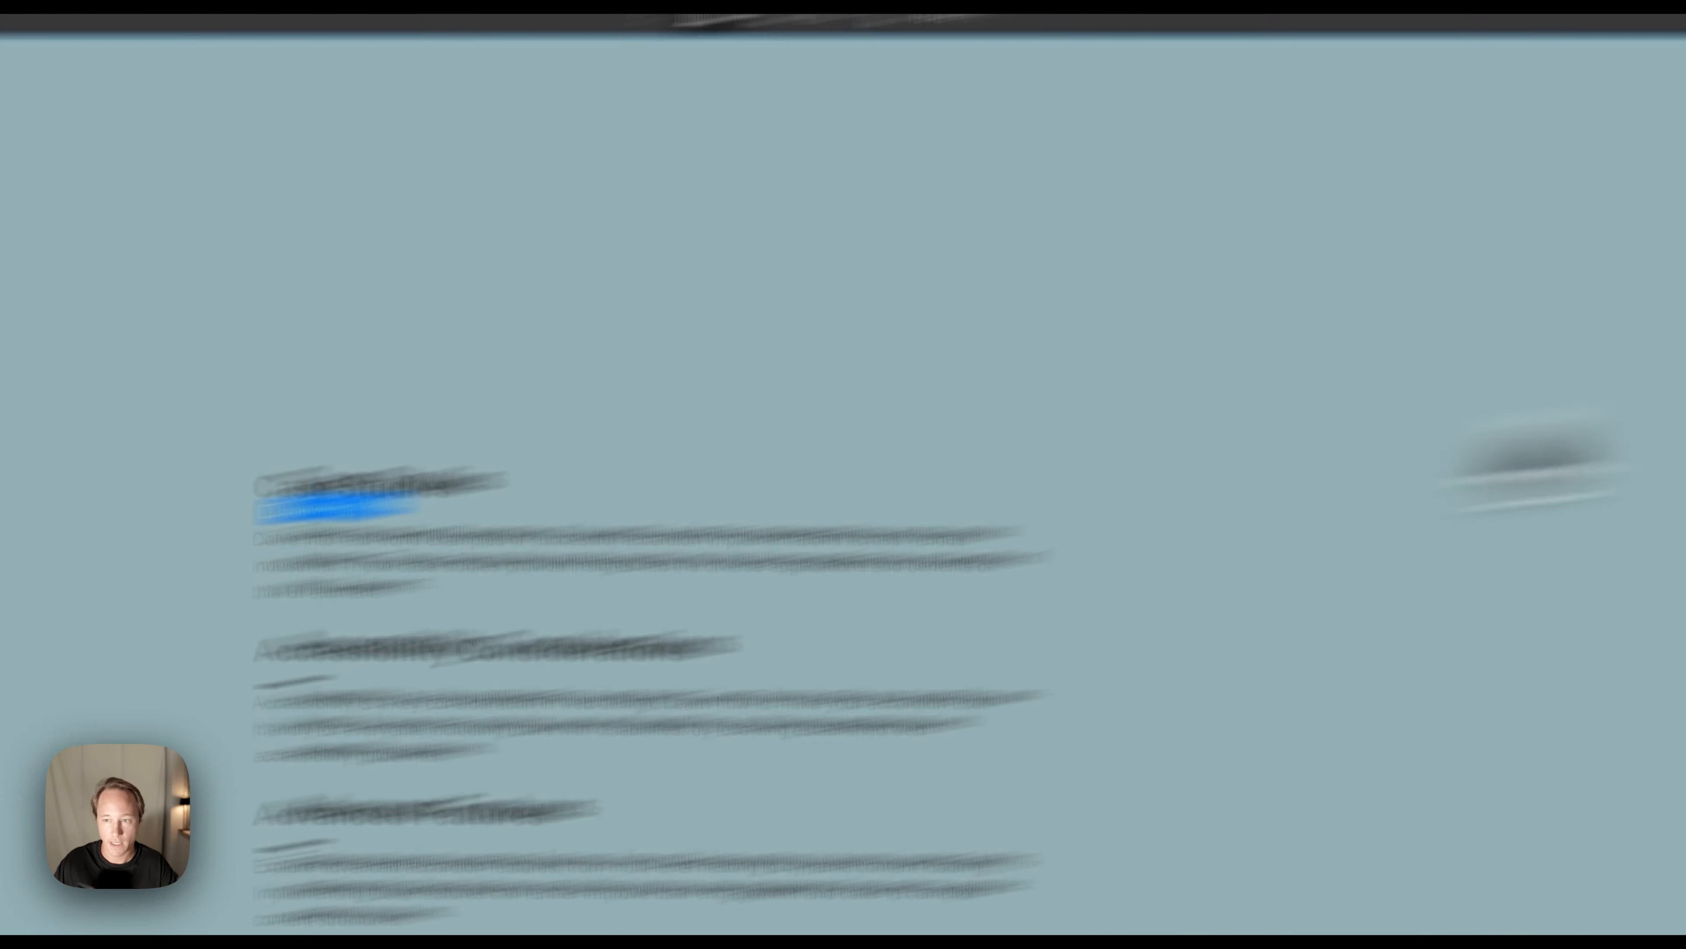
left_click(1584, 388)
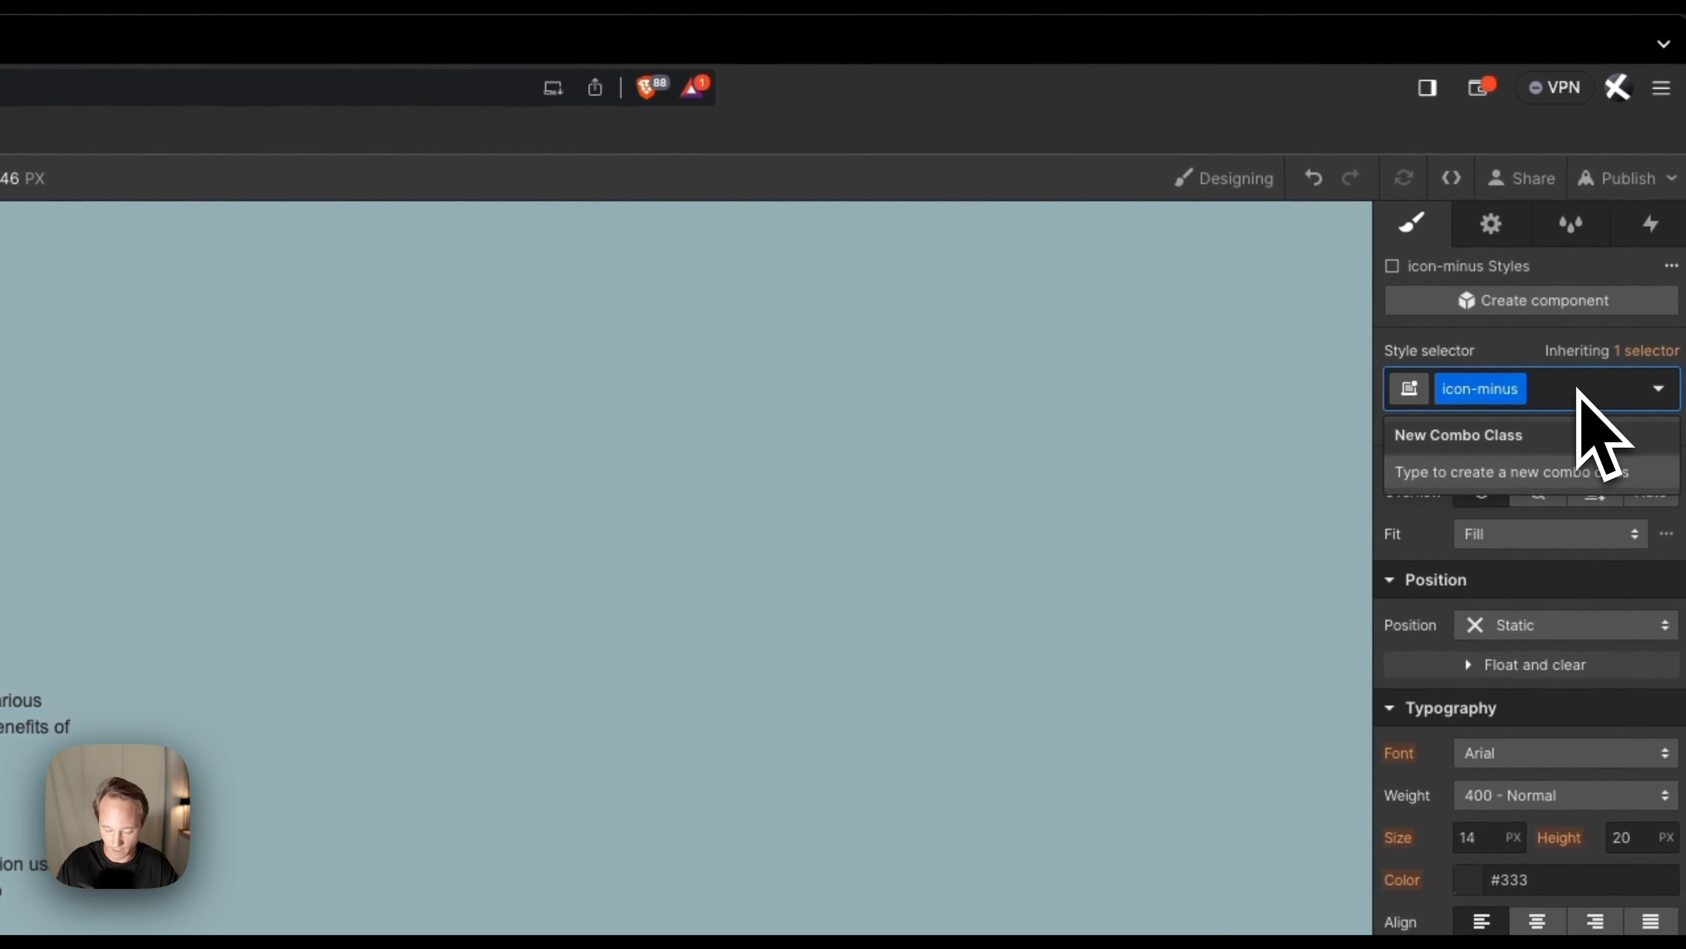
type("is-anima")
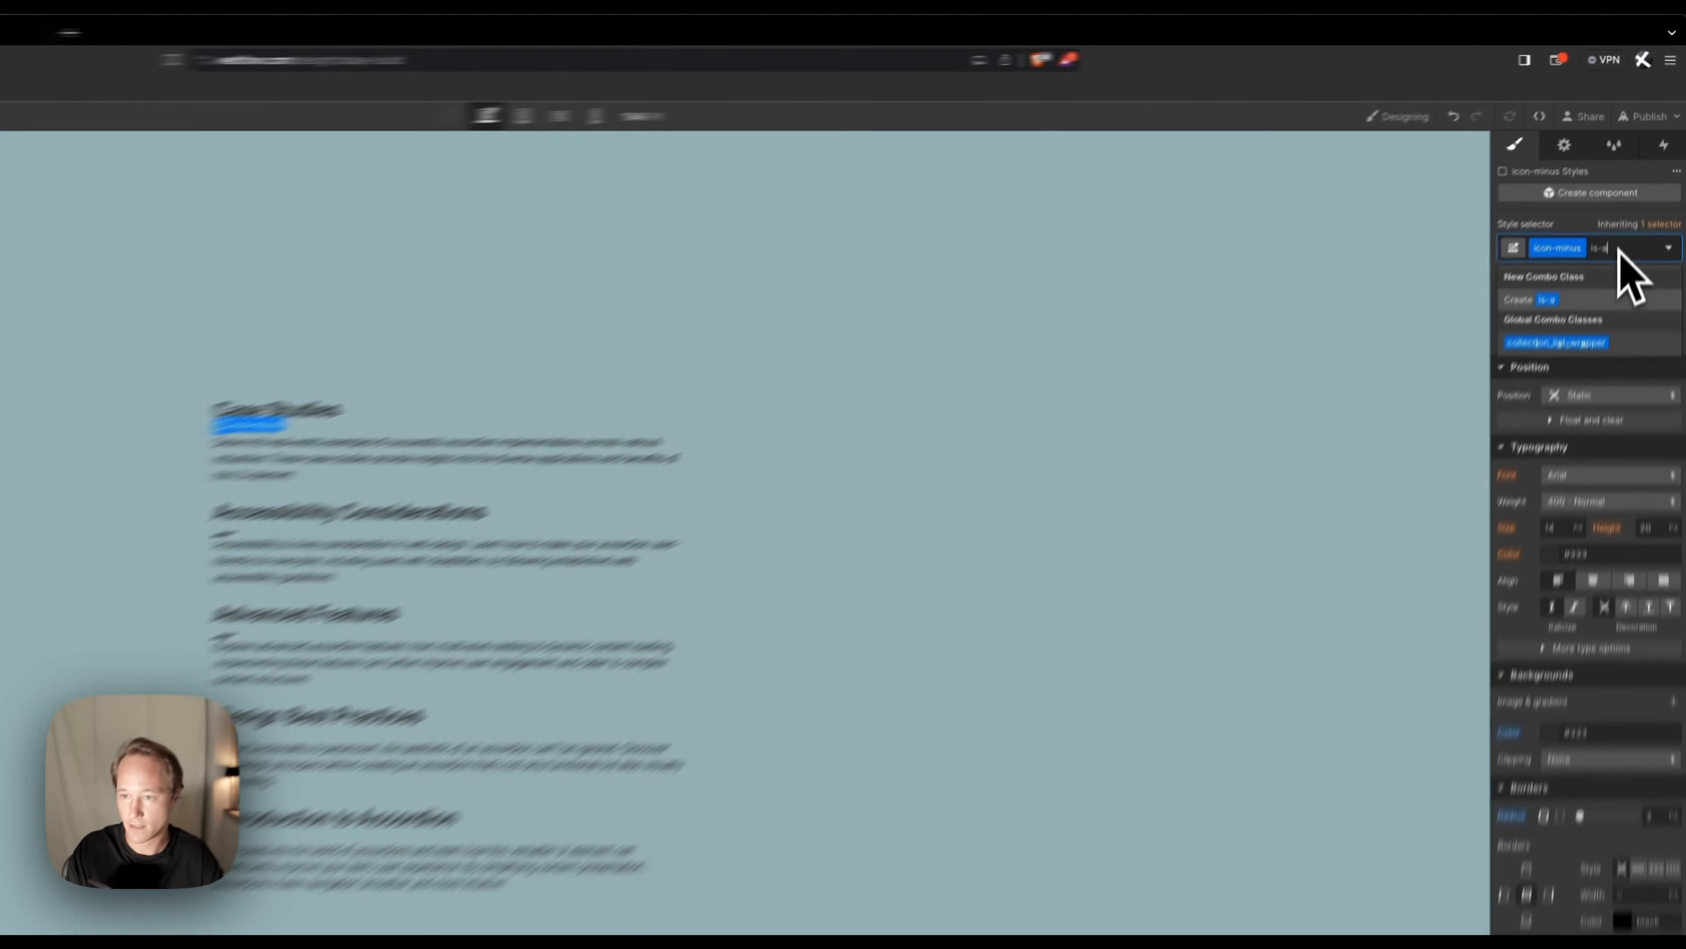
type("ted")
key("Return")
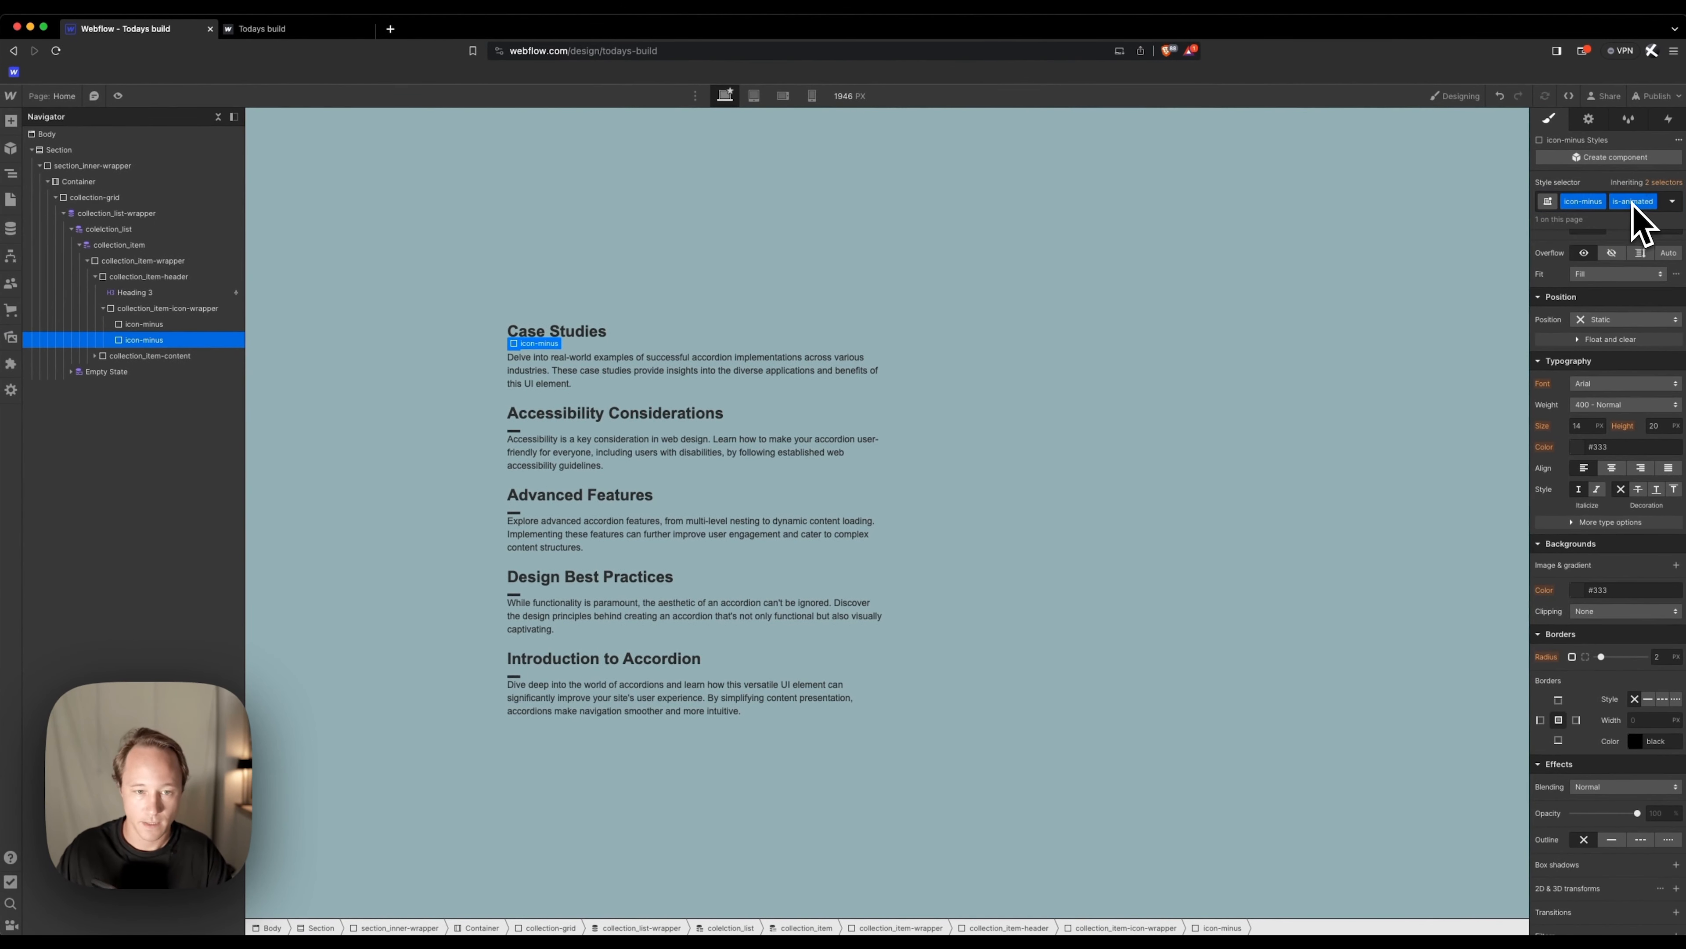
Add a rotate transform of 90 degrees around the Z axis to the is-animated icon-minus div.
scroll(1611, 694, "down", 3)
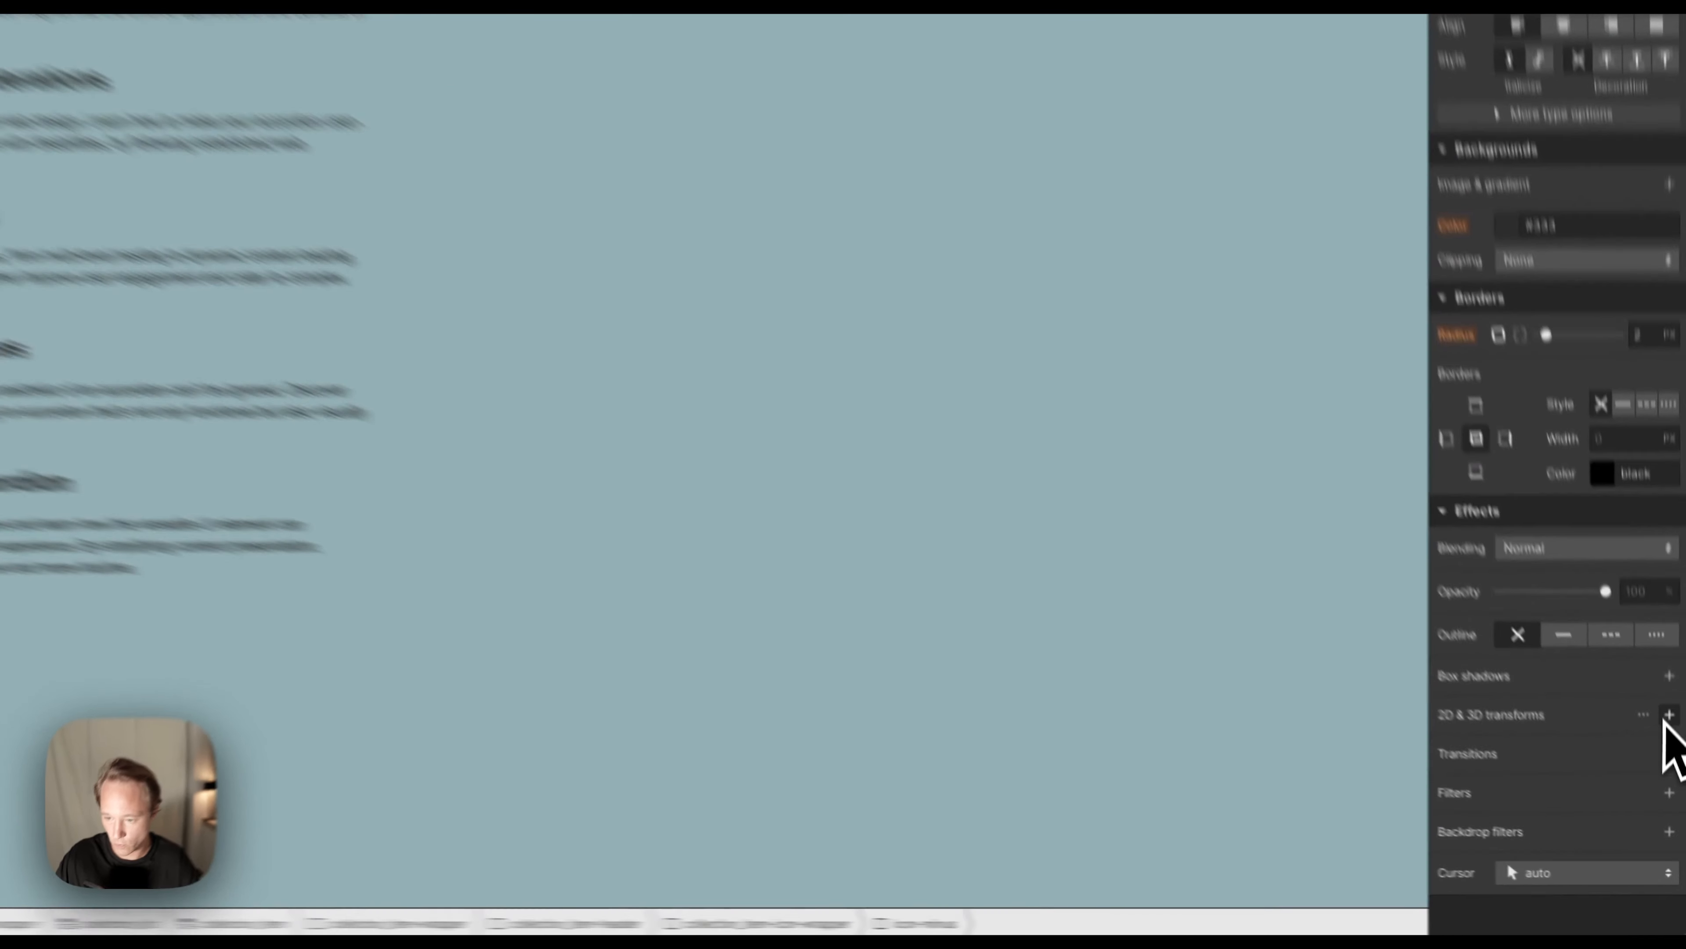
left_click(1676, 799)
left_click(1632, 843)
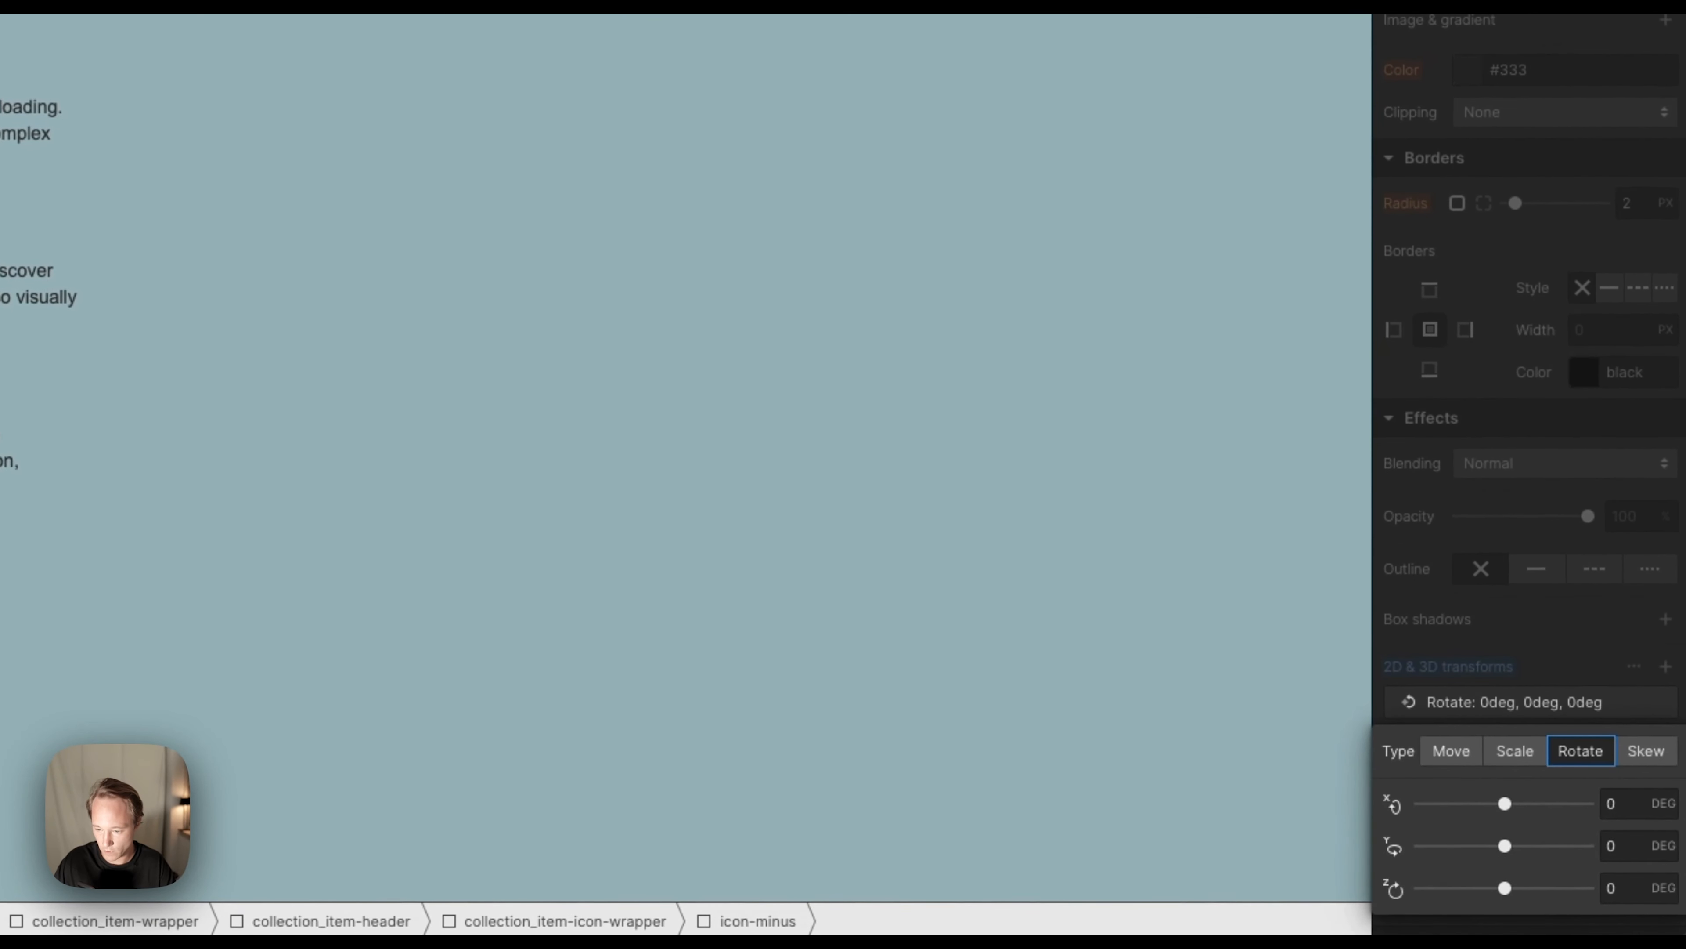
left_click(1627, 888)
type("90")
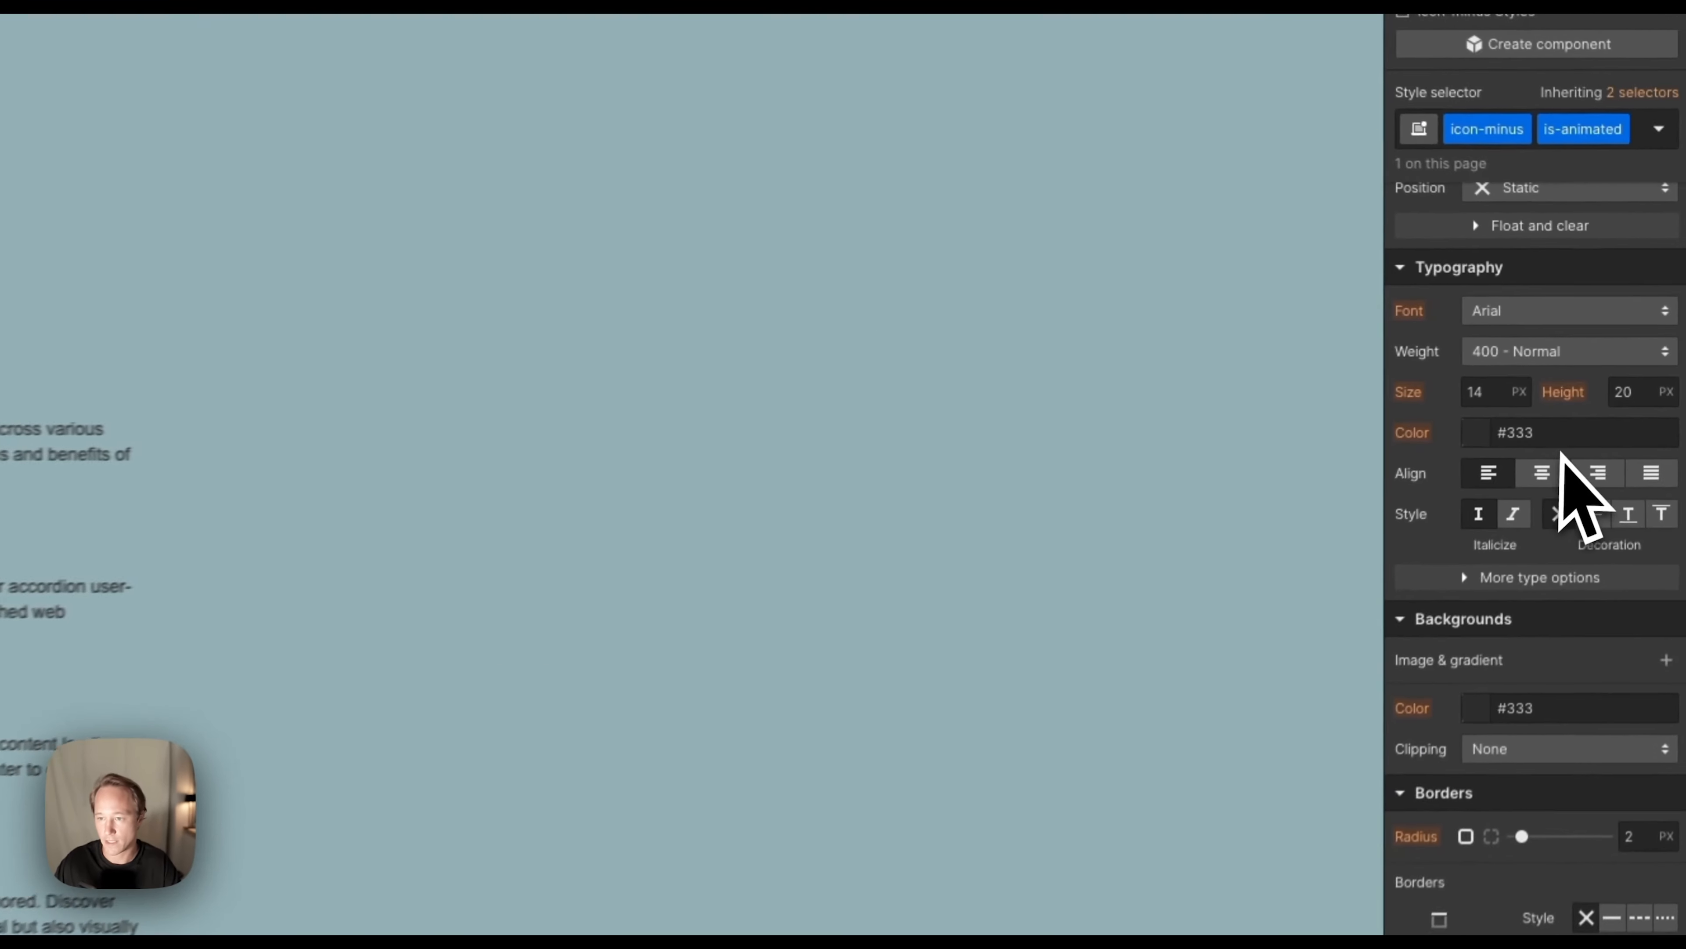
Set the top margin of the is-animated icon-minus div to -2 px so the two bars cross as a plus.
scroll(1556, 465, "up", 5)
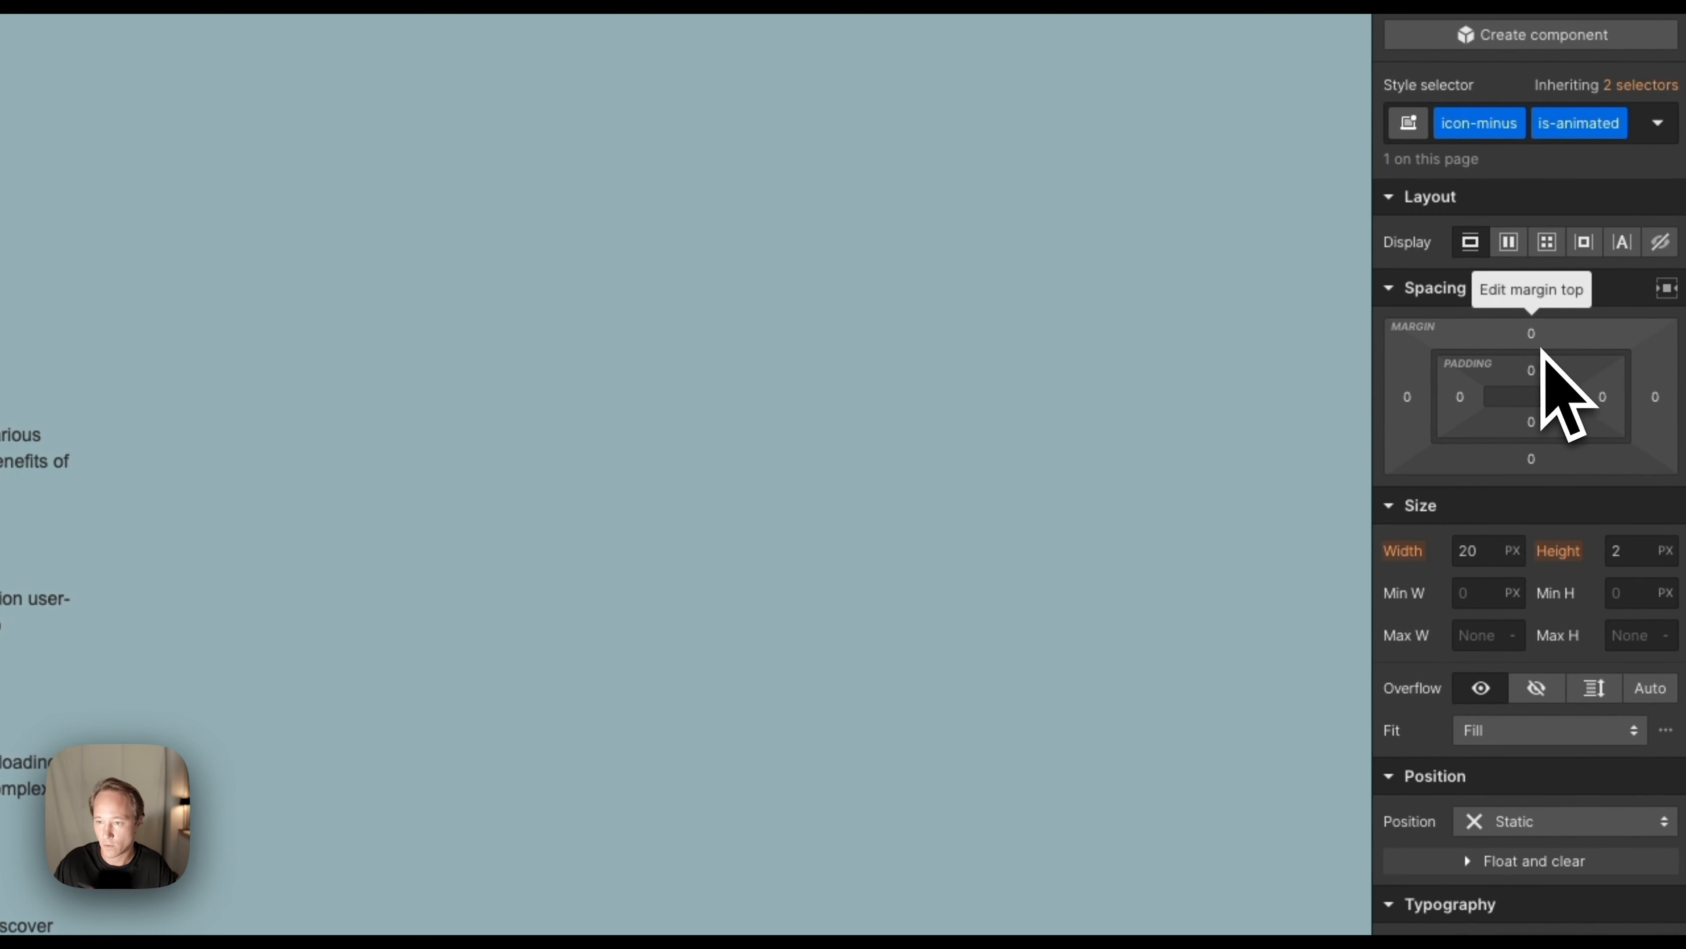
left_click(1531, 334)
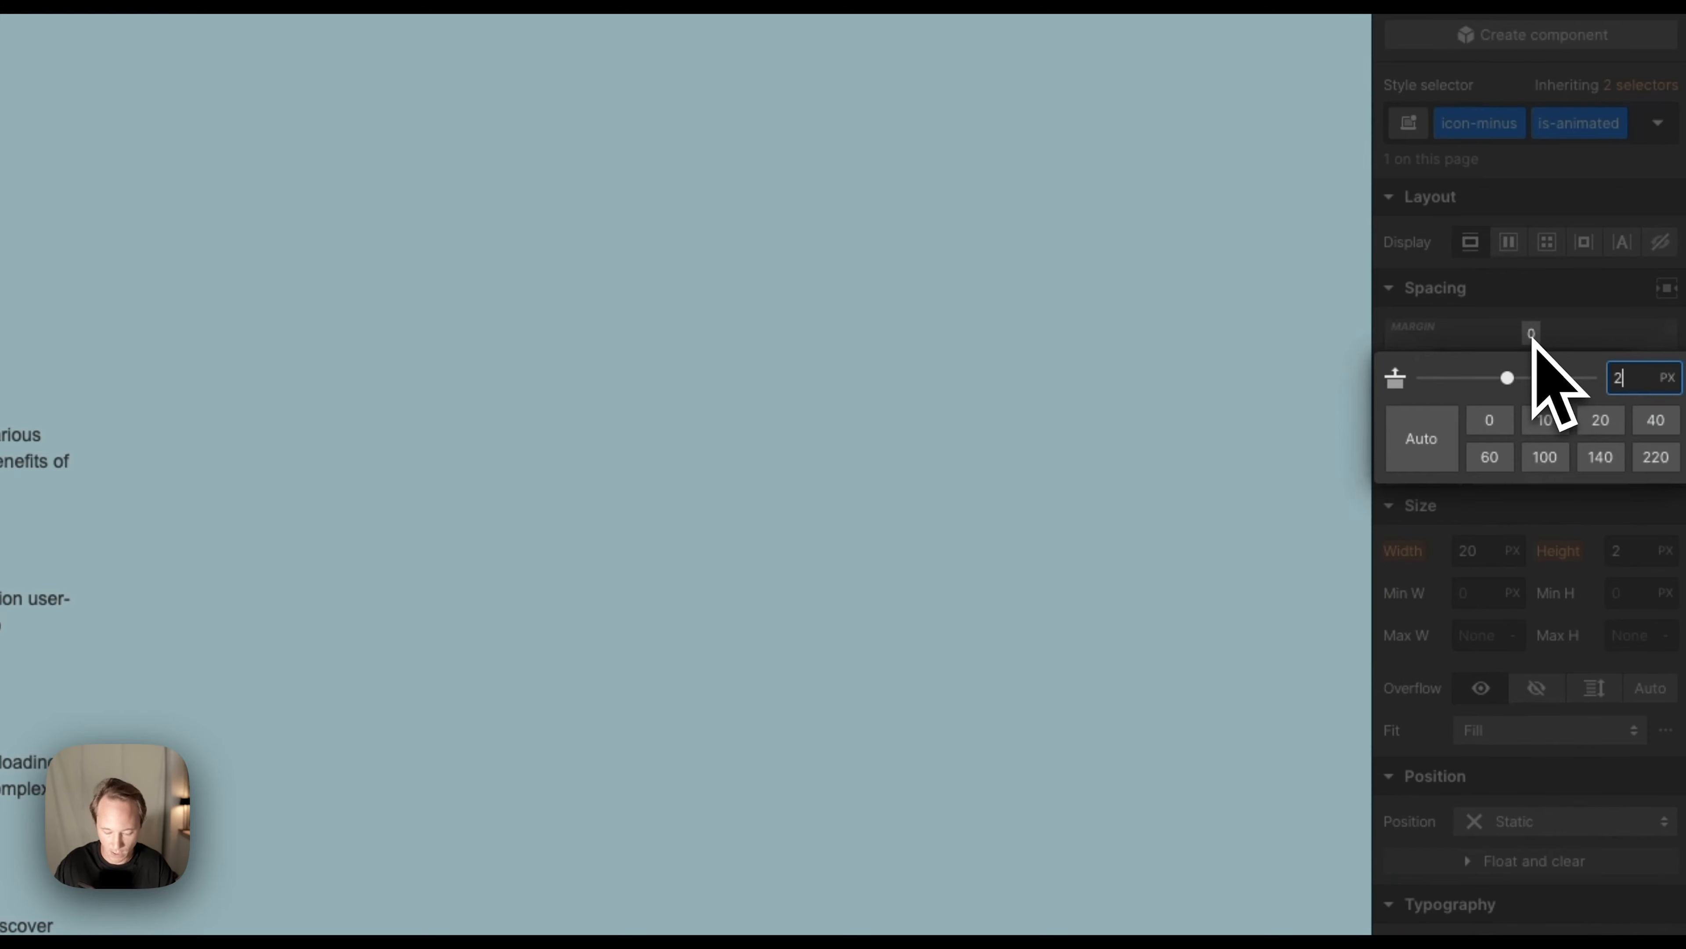
key("Return")
left_click(1531, 335)
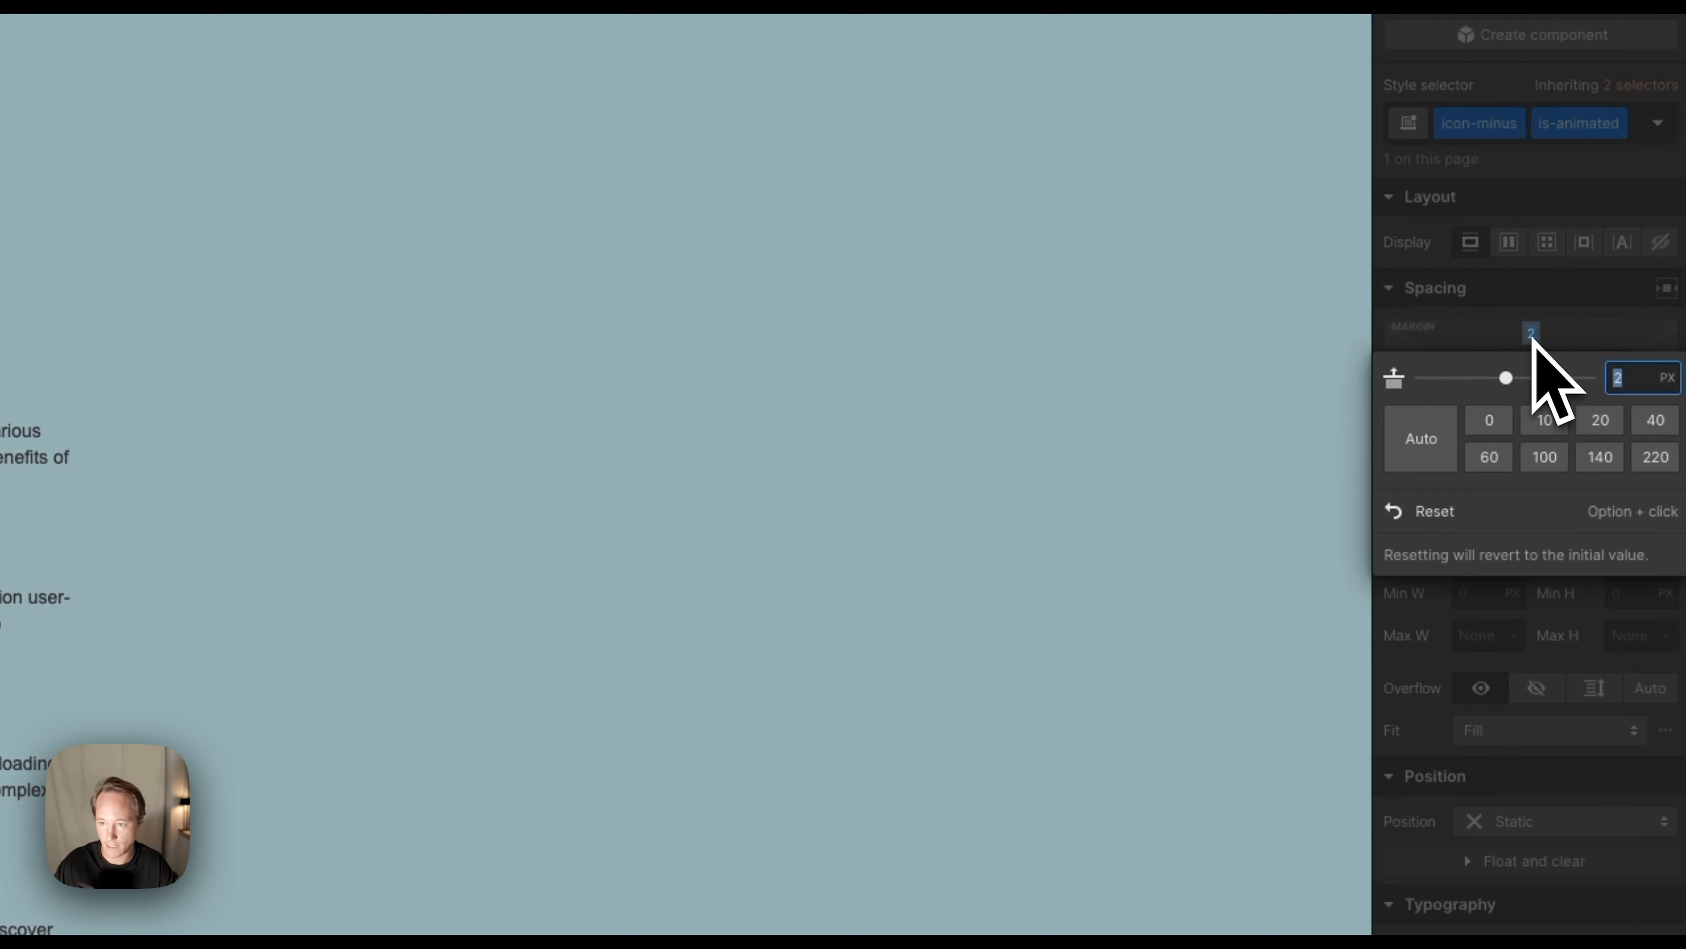
type("-2")
key("Return")
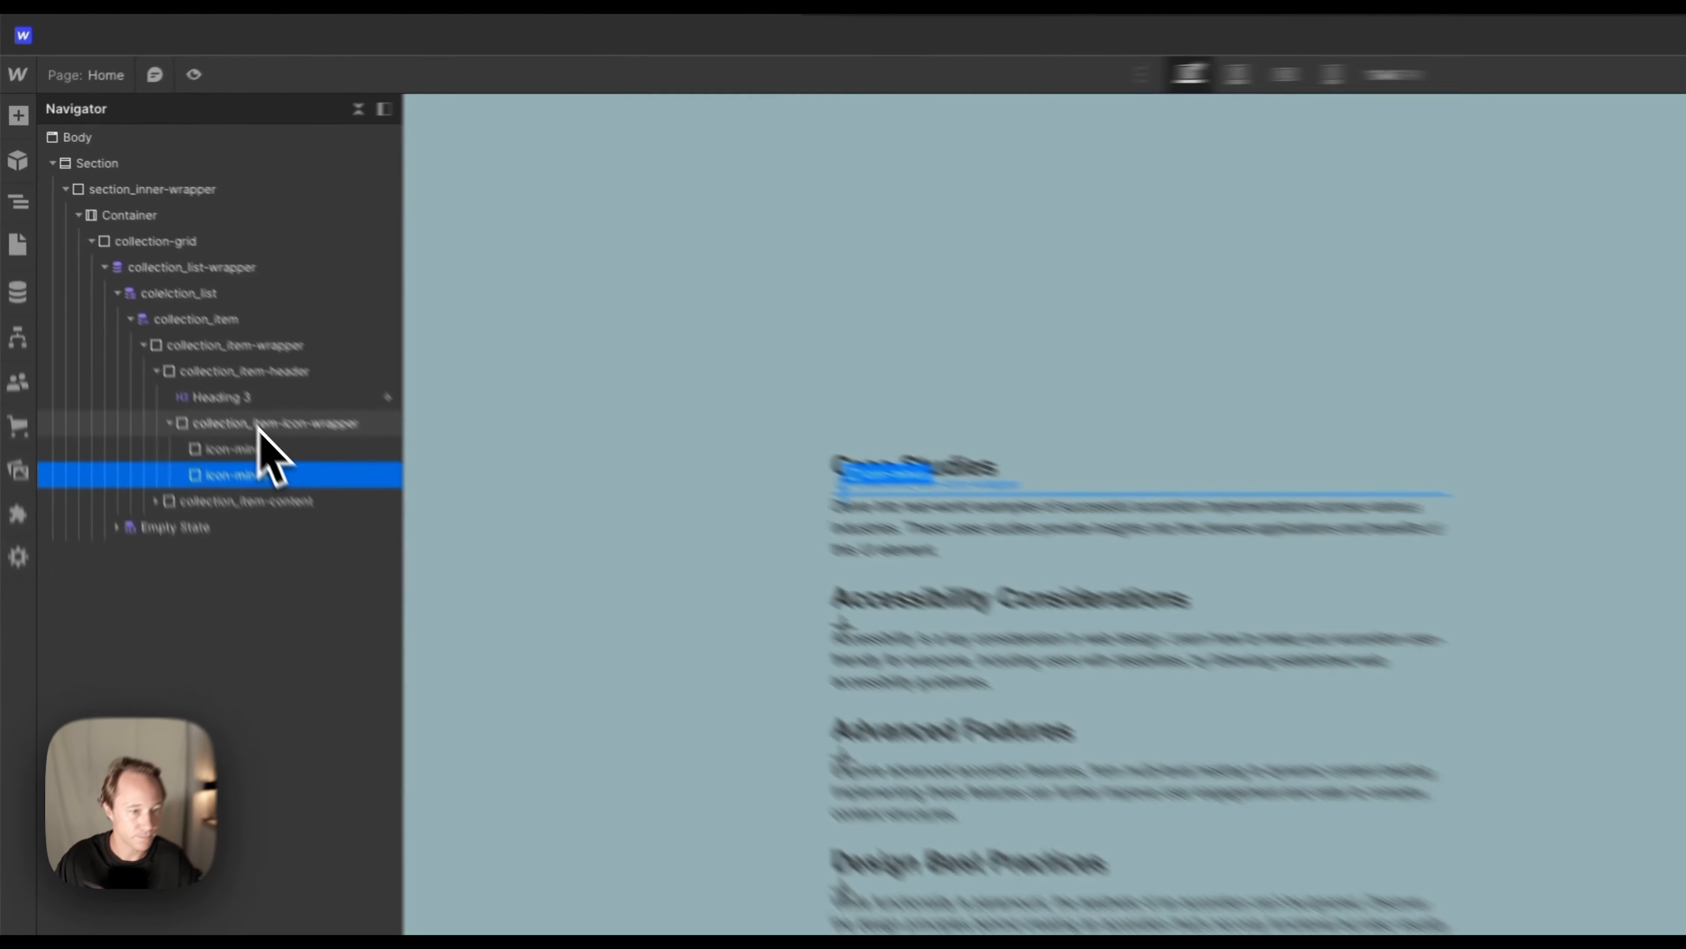
Lay out the collection_item-header div as a horizontal flexbox with centered alignment and space-between justification.
left_click(260, 425)
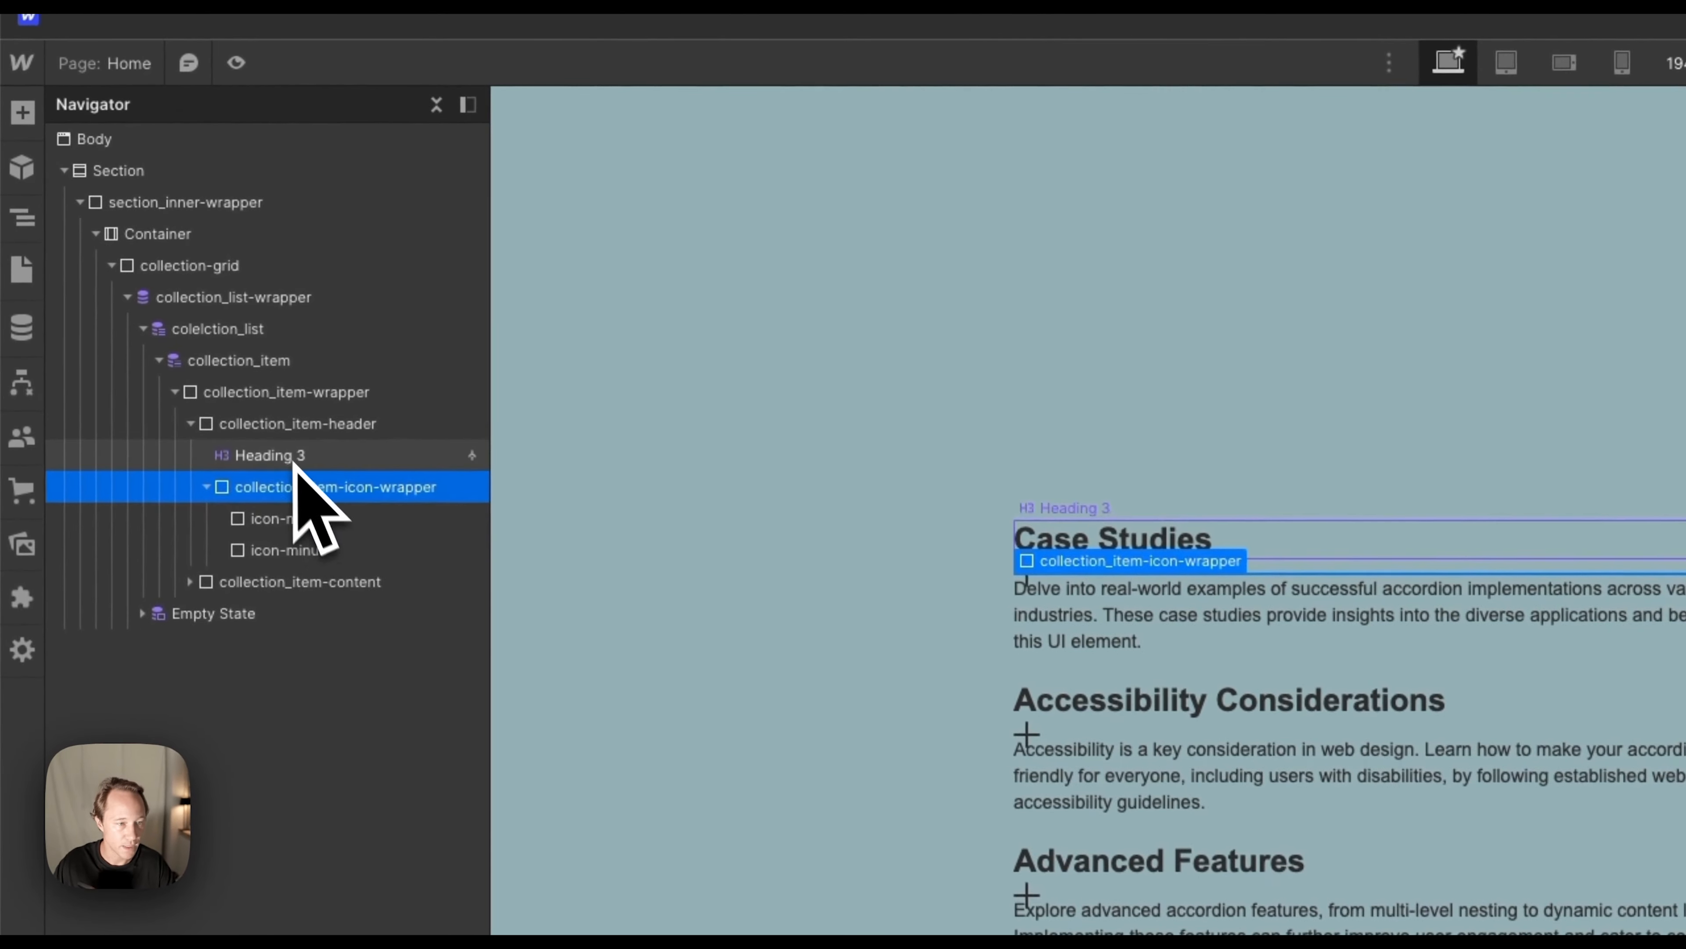
left_click(226, 372)
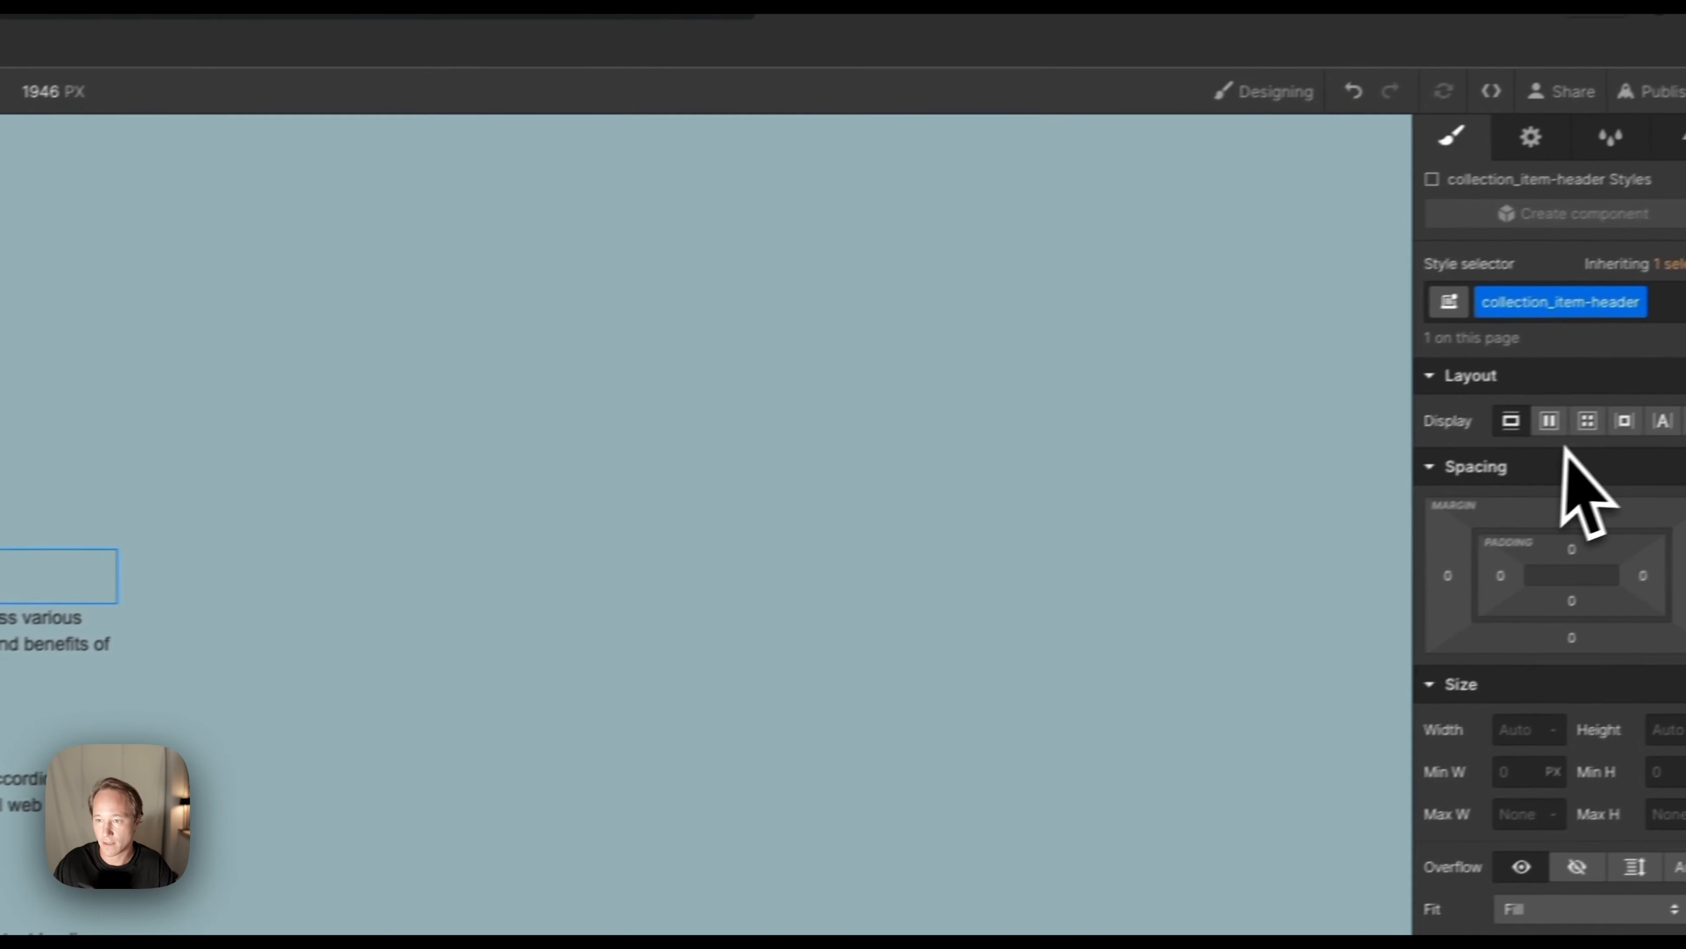
left_click(1509, 429)
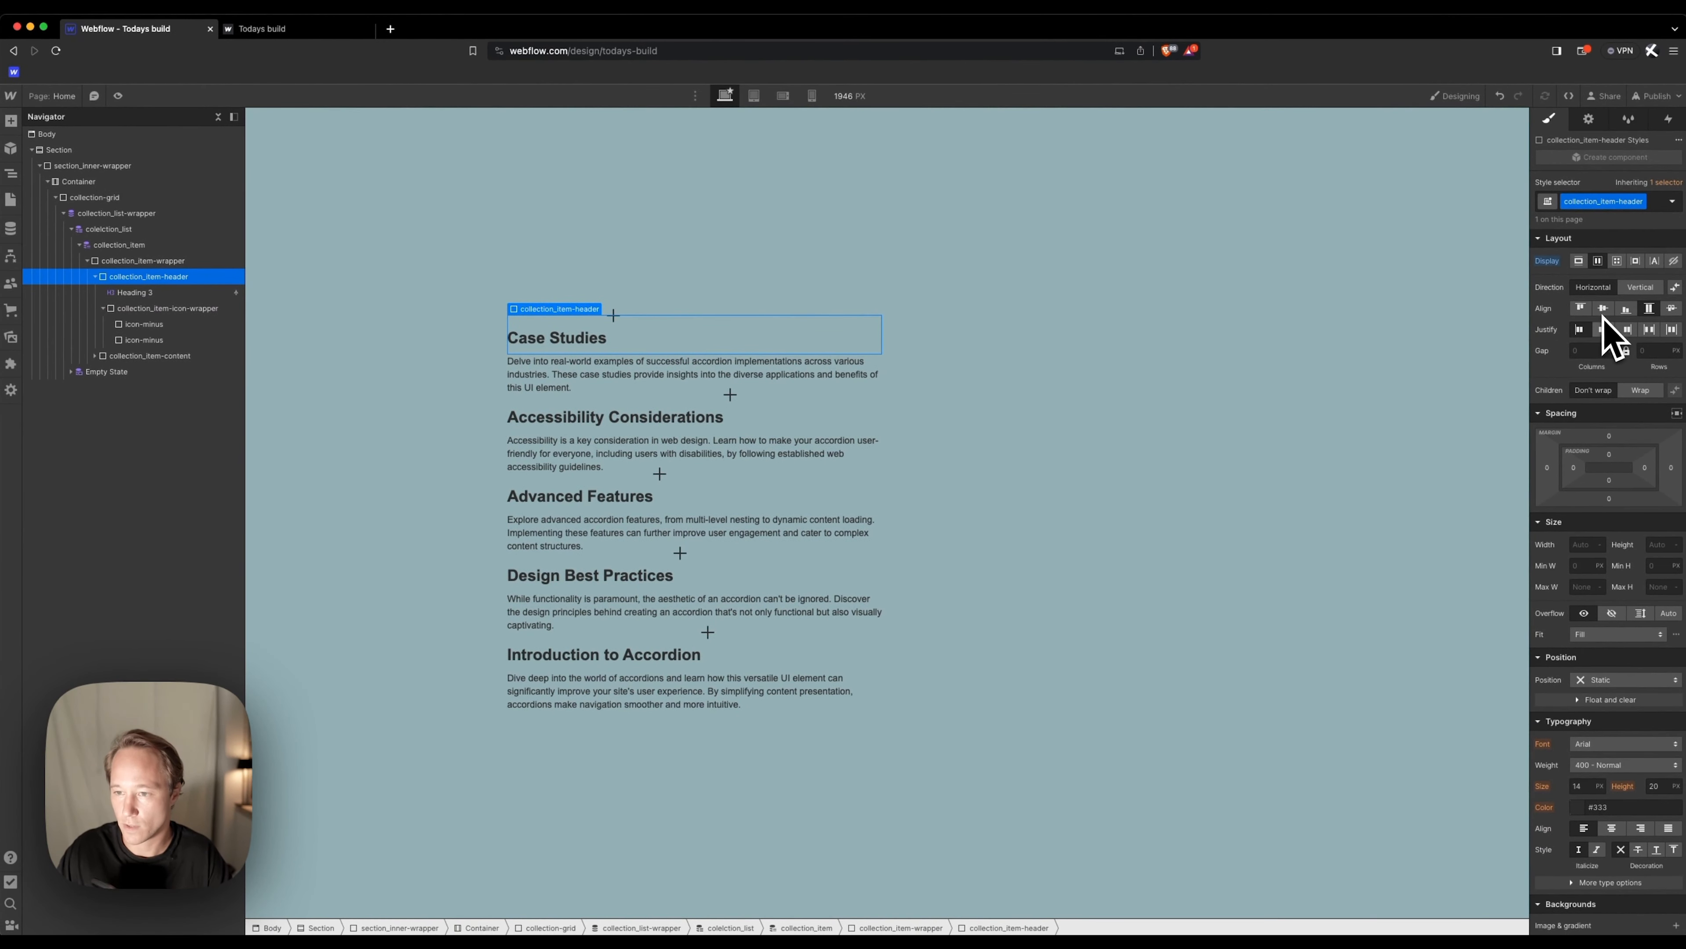
left_click(1649, 329)
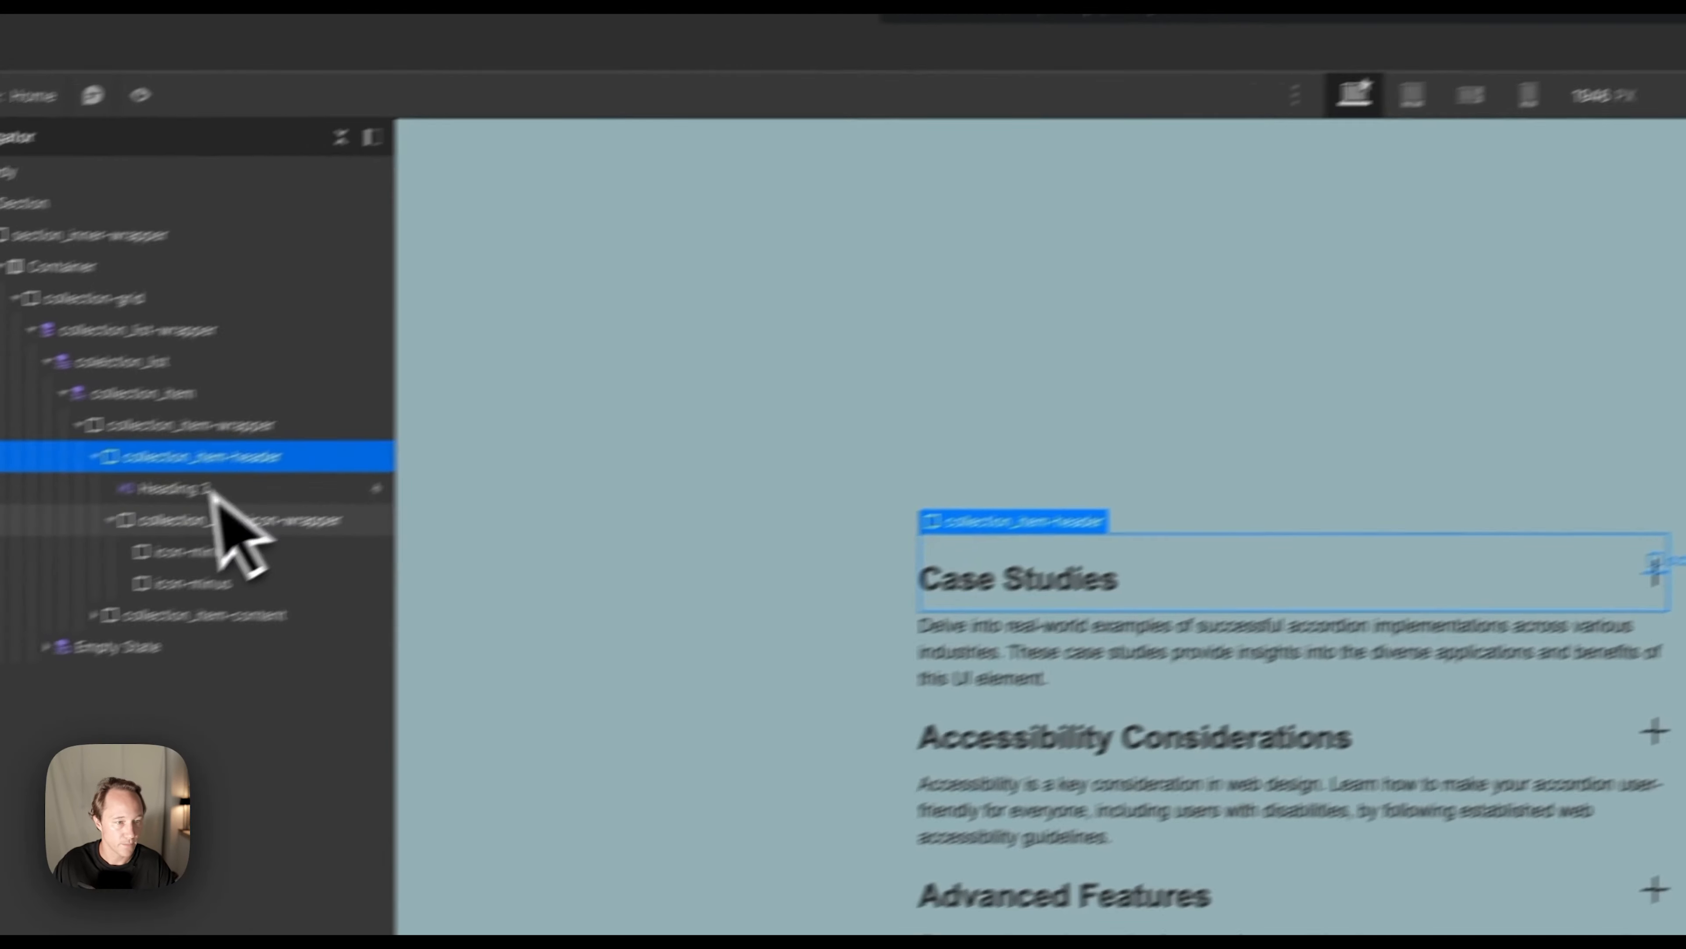
Add the class collection_item-head to the H3 heading inside the accordion header.
left_click(215, 490)
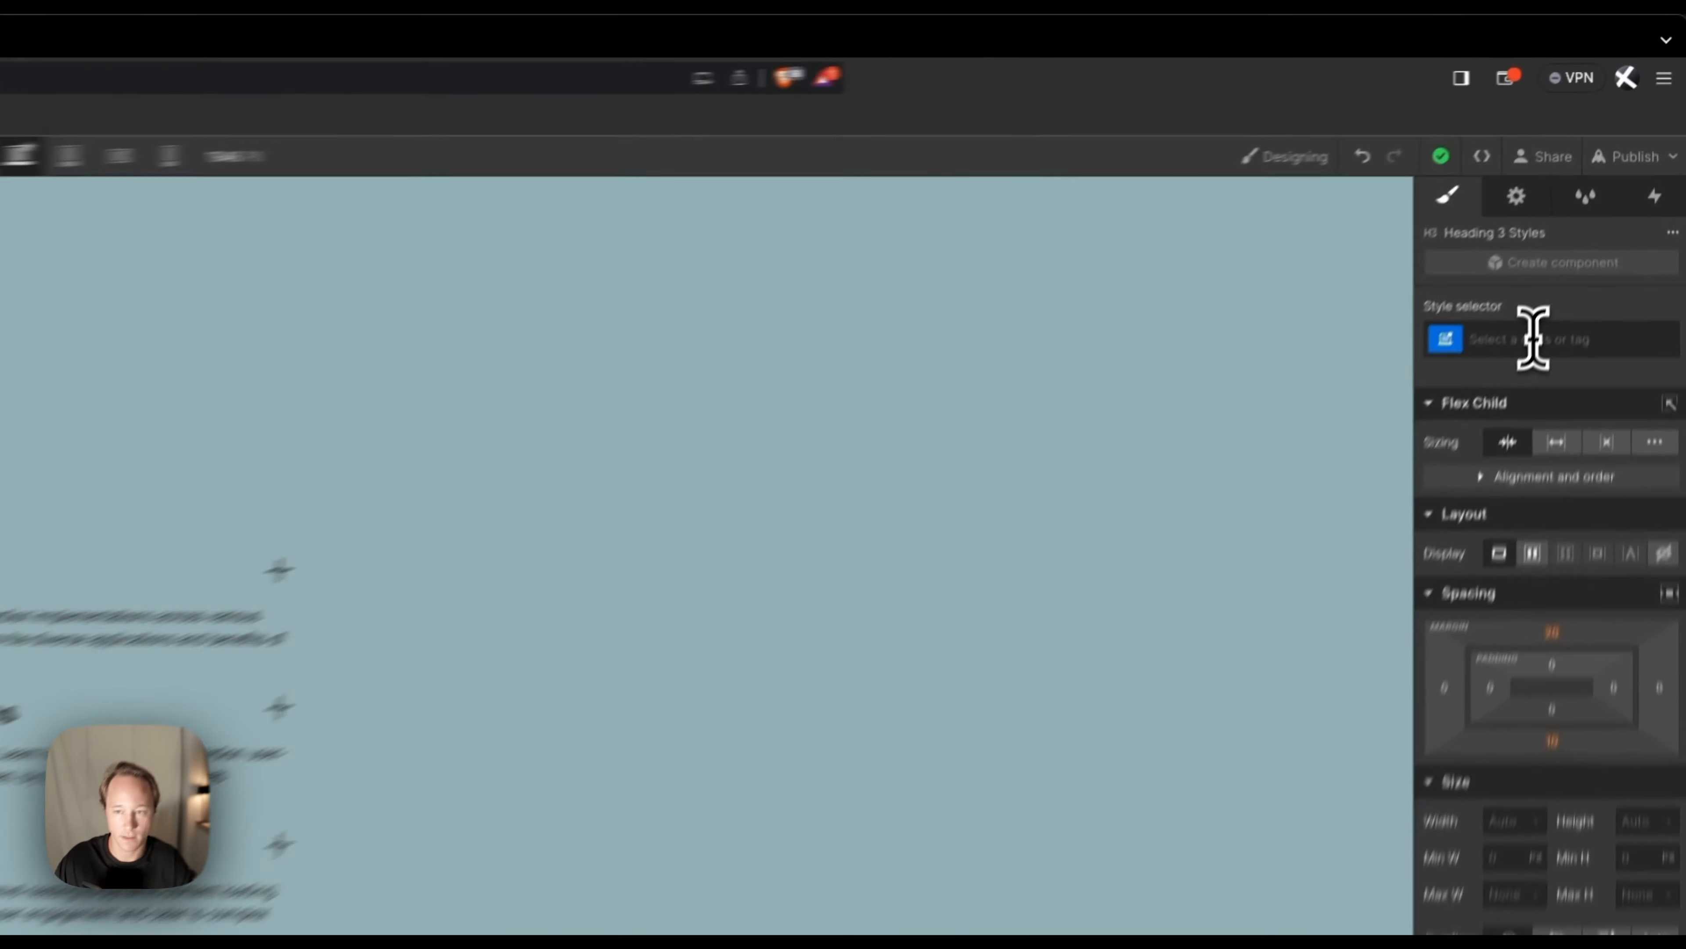
left_click(1598, 201)
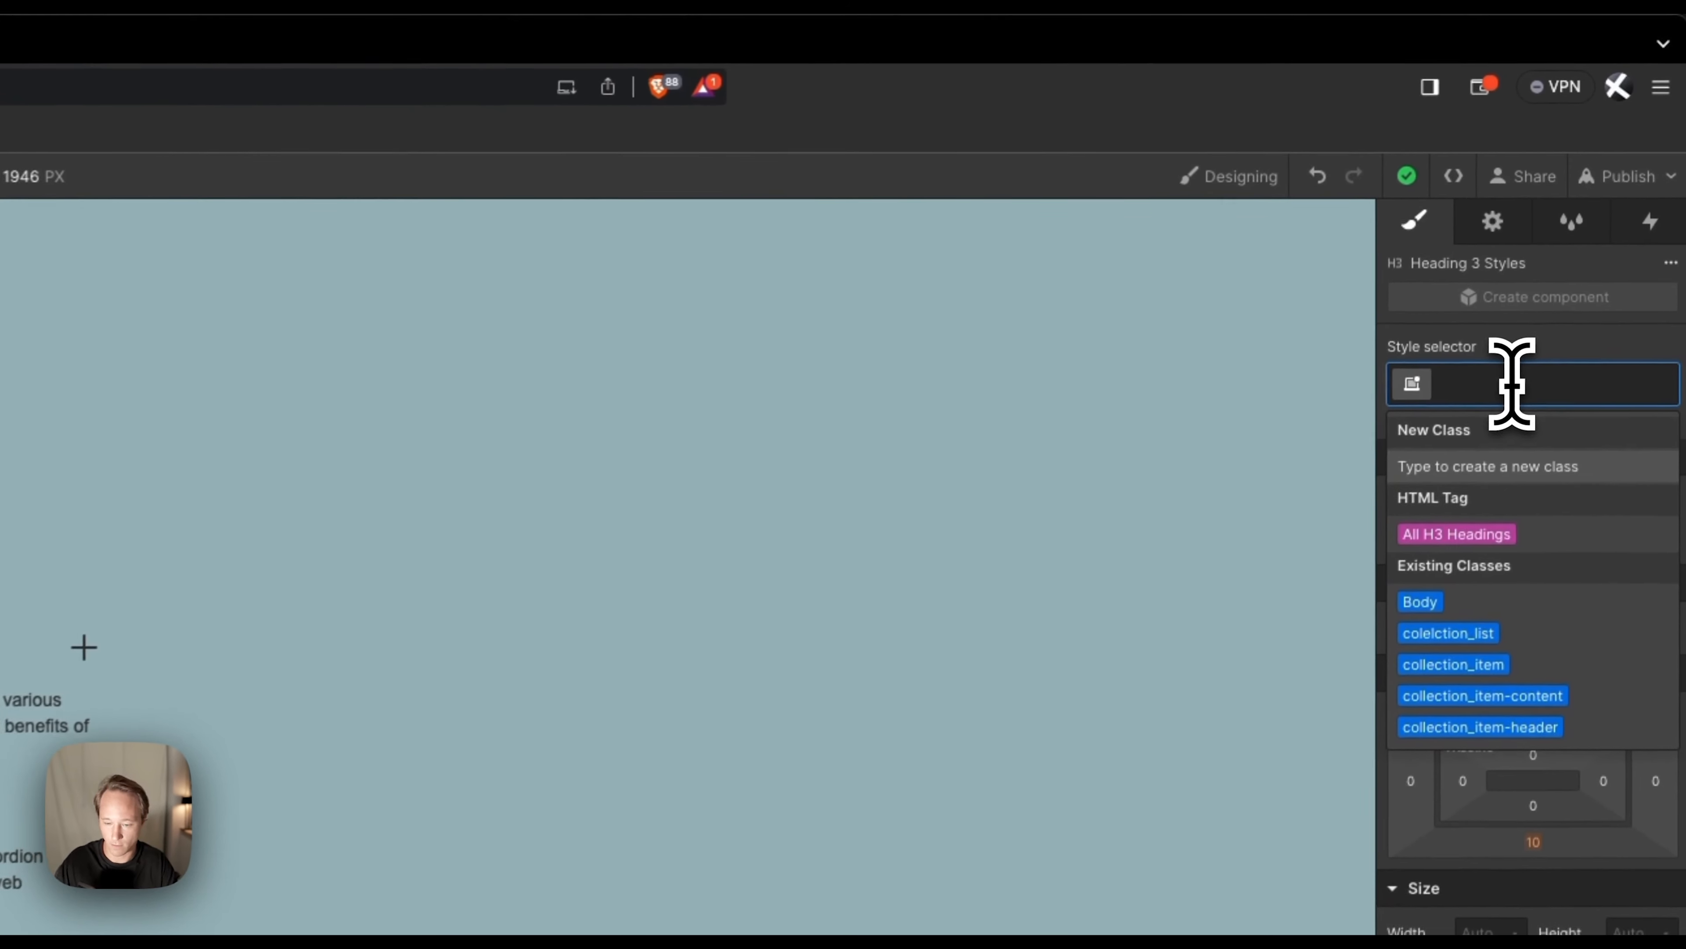
type("collection")
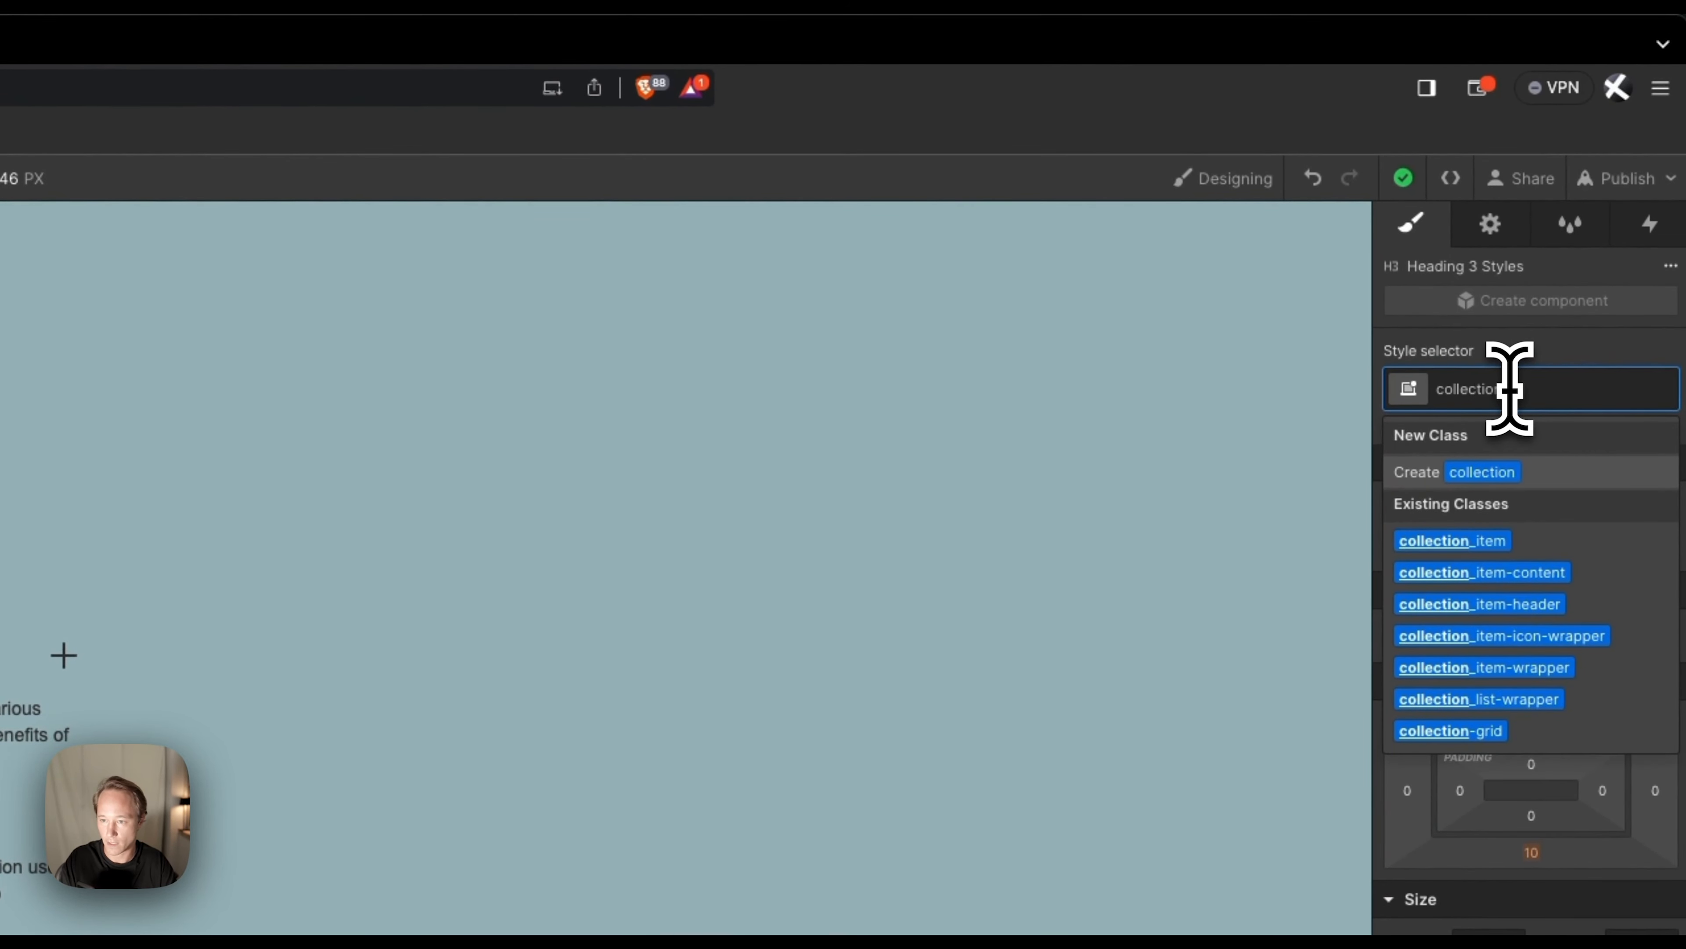
type("_item")
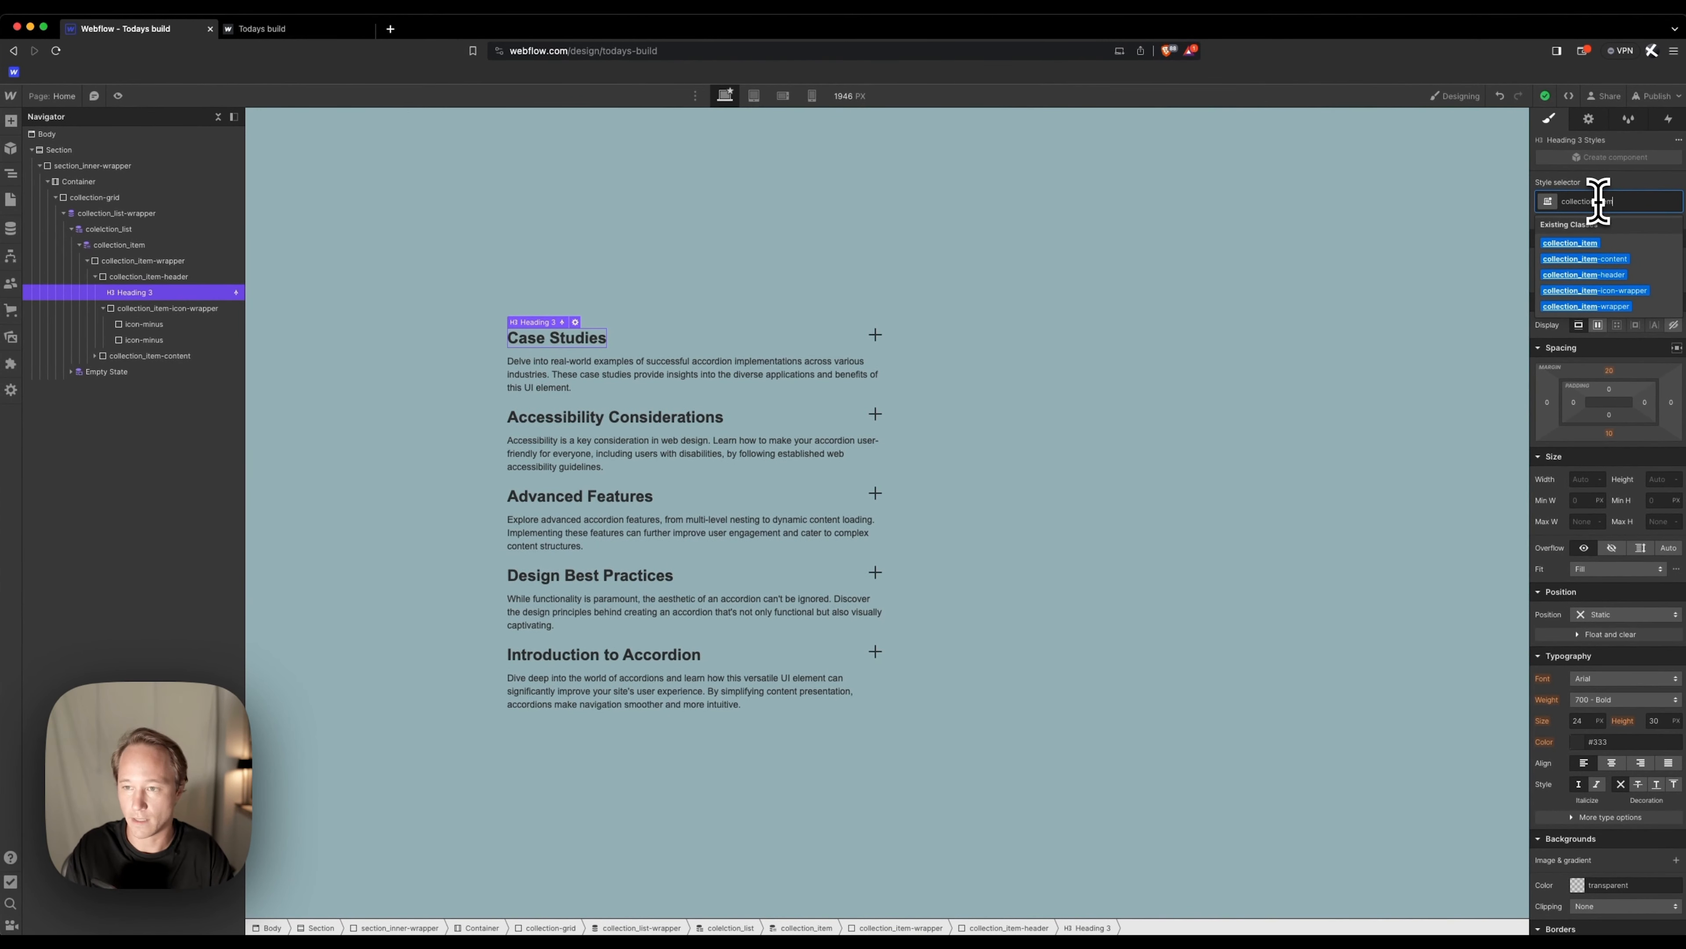
type("-")
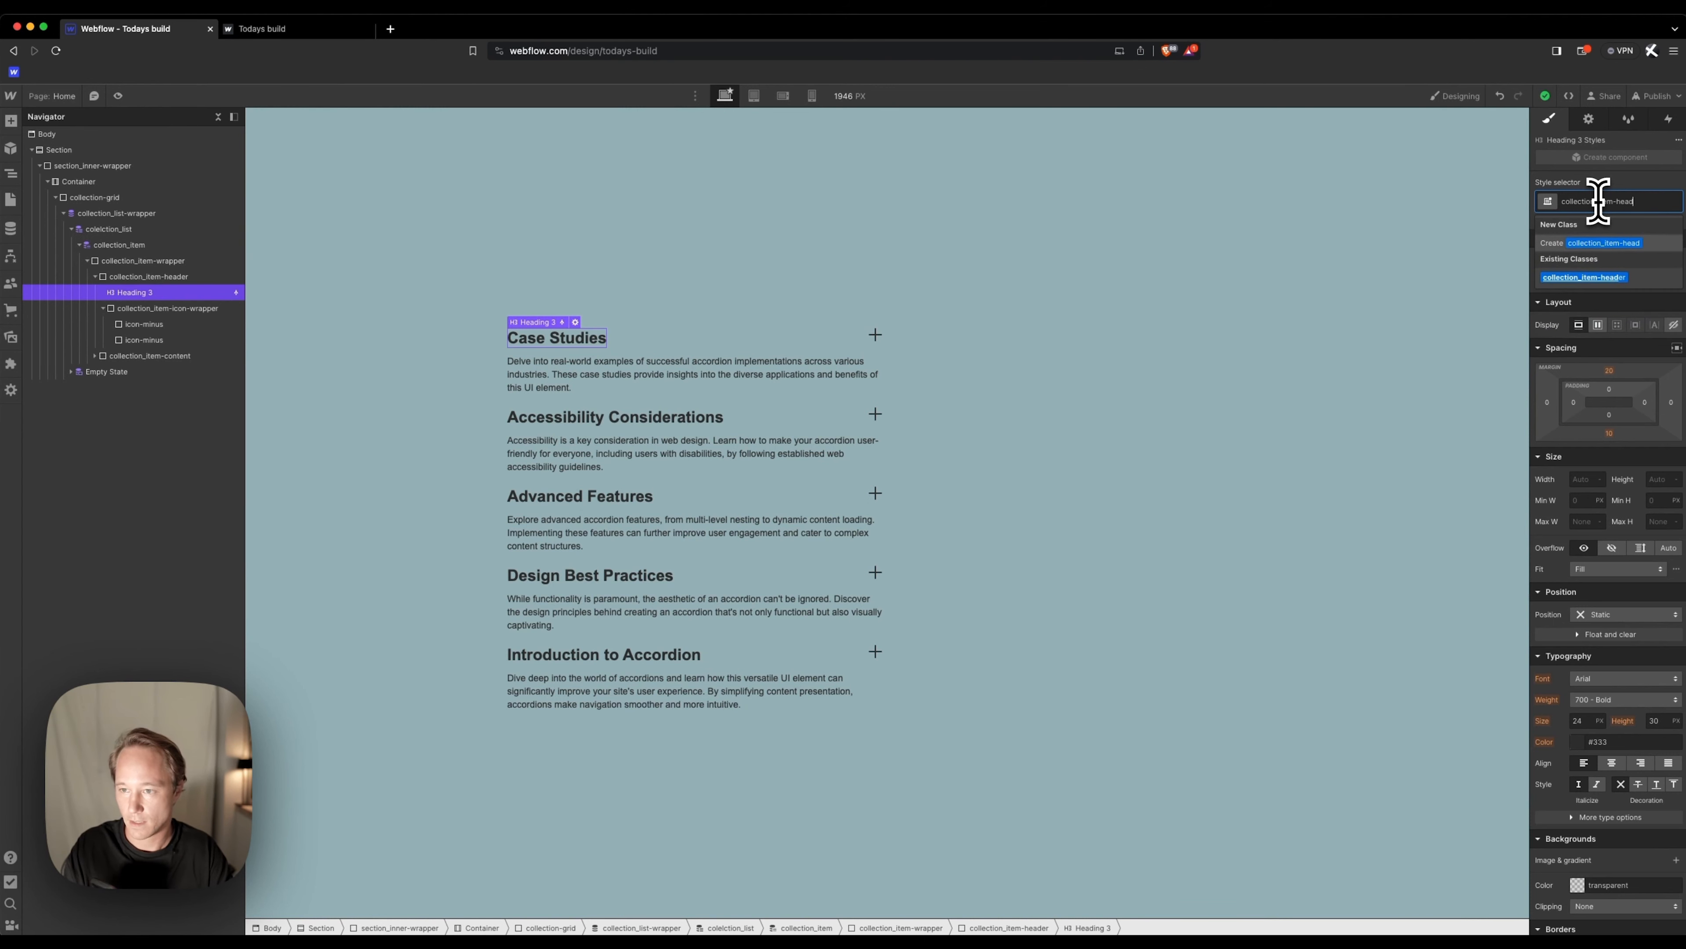
type("head")
key("Return")
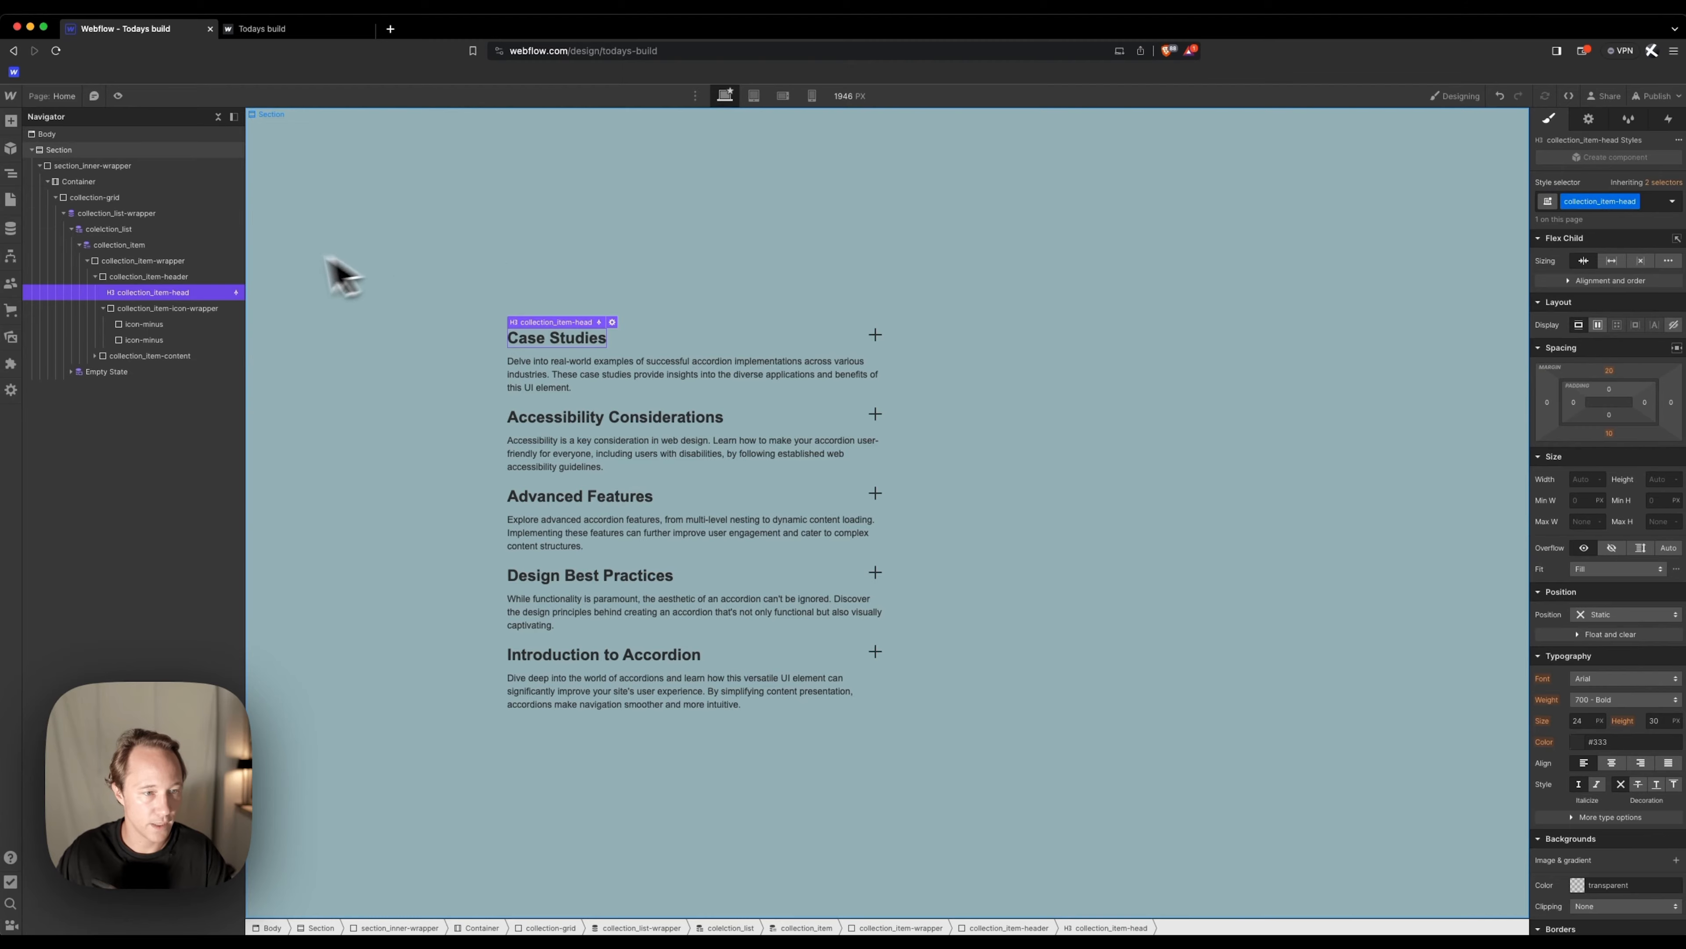
Rename the collection_item-header div's class to collection_item-header-wrapper.
left_click(185, 277)
double_click(1618, 202)
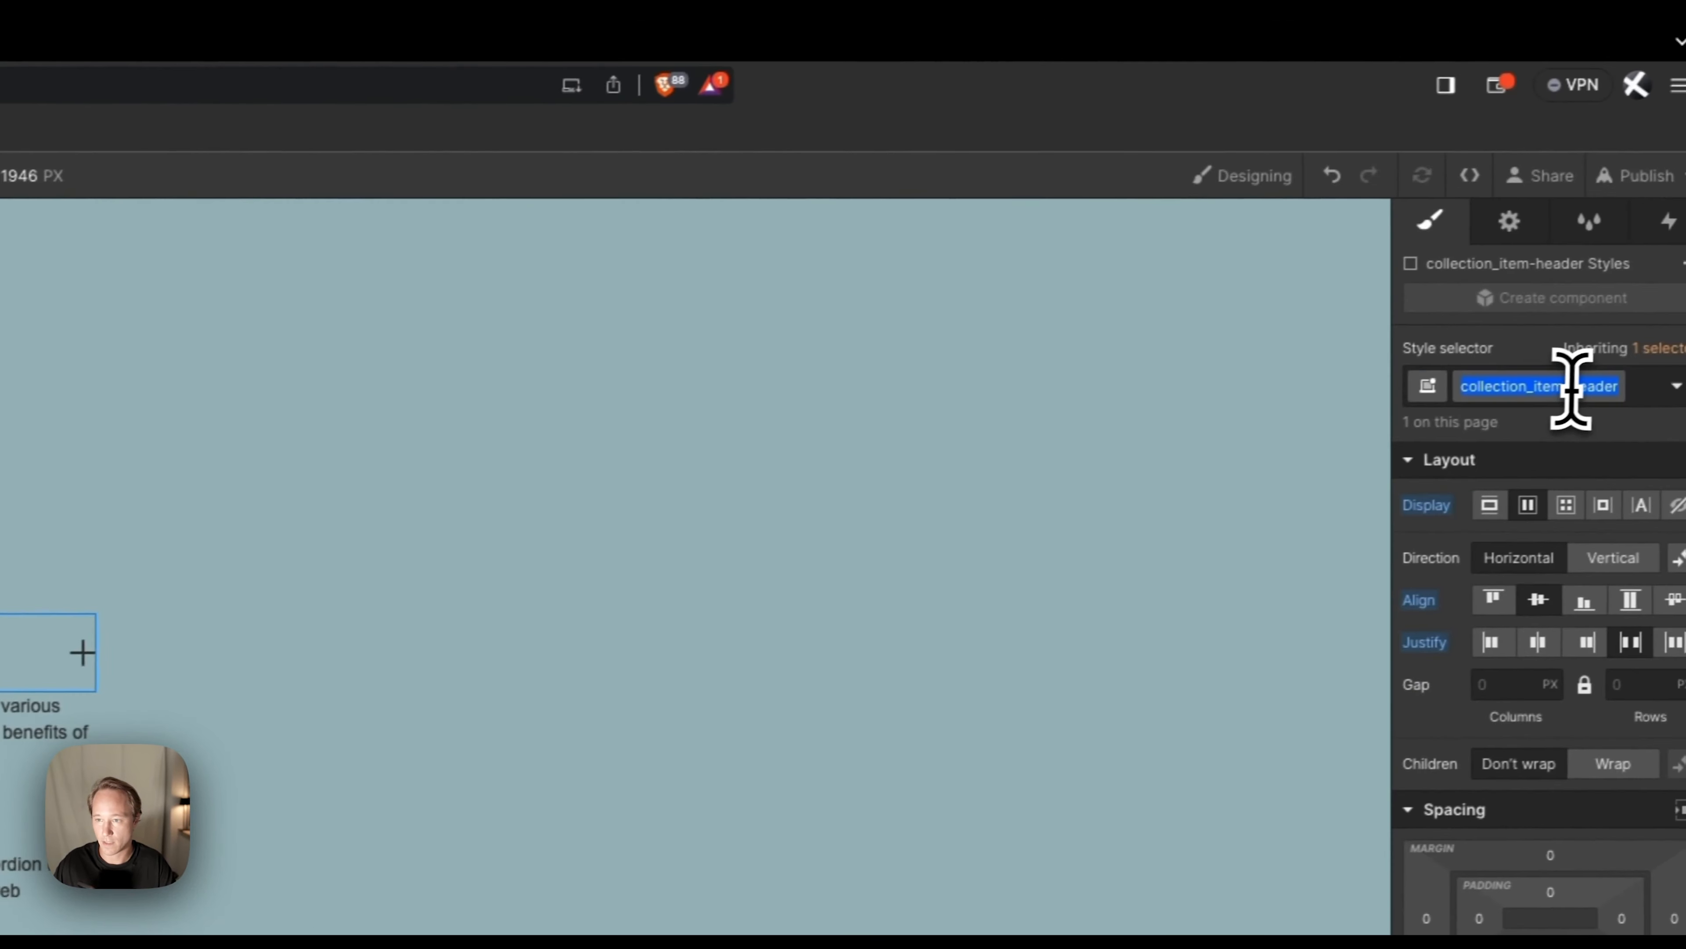
key("Right")
type("-")
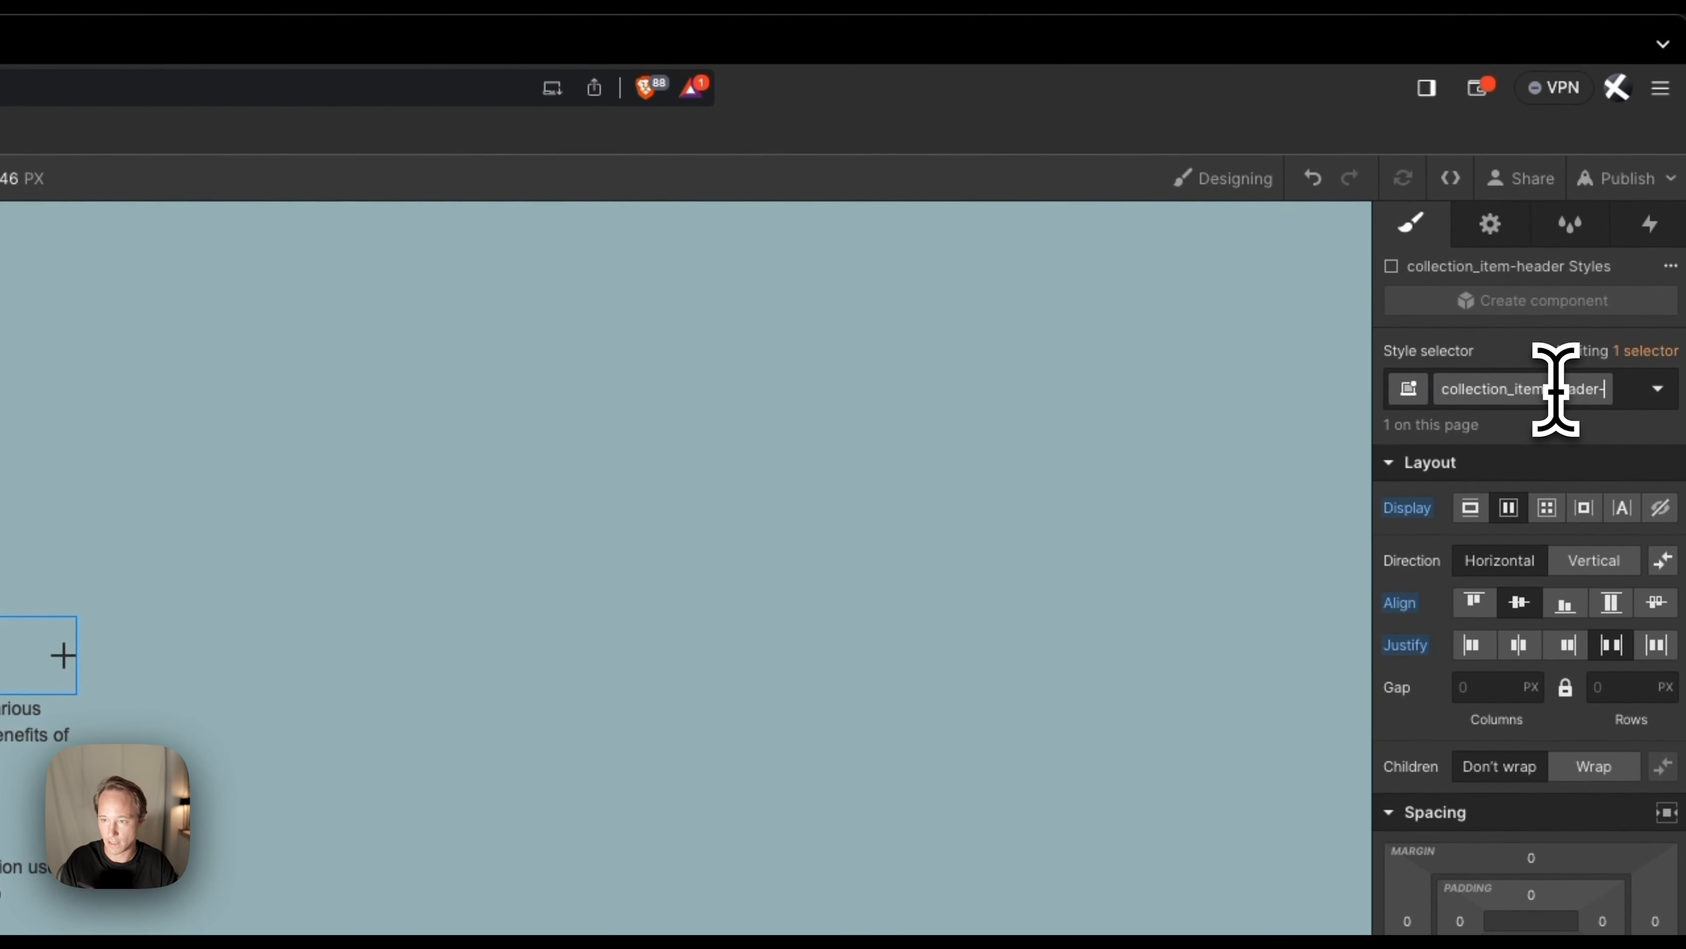
type("wra")
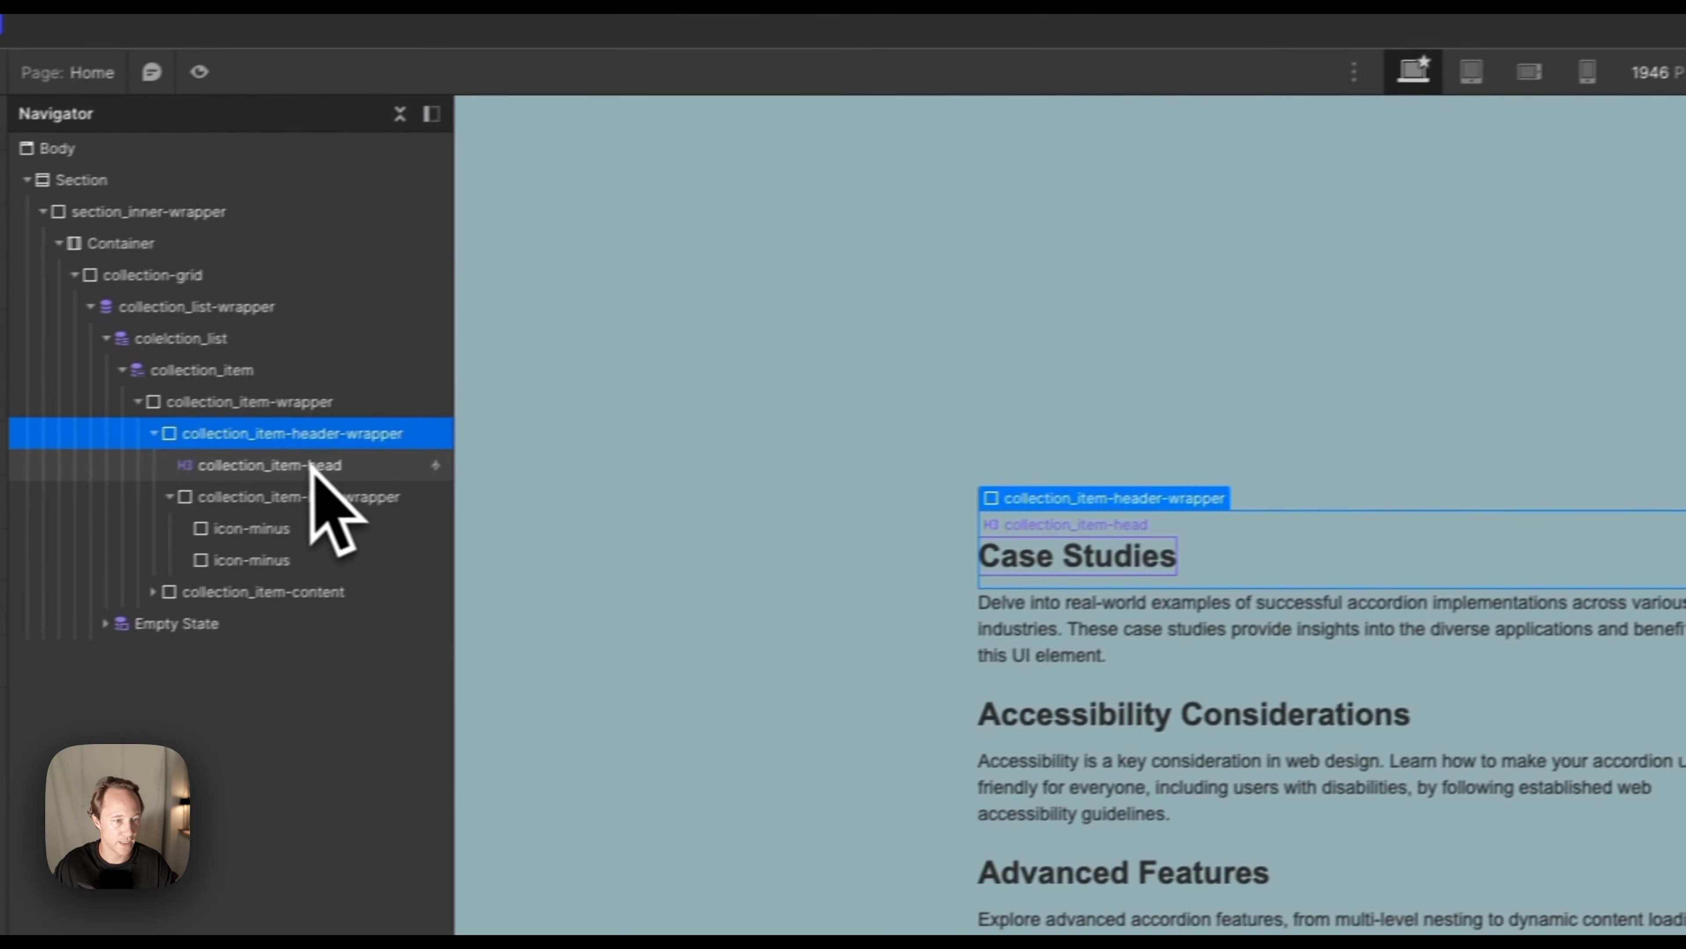
Rename the H3 heading's class from collection_item-head to collection_item-header.
left_click(346, 459)
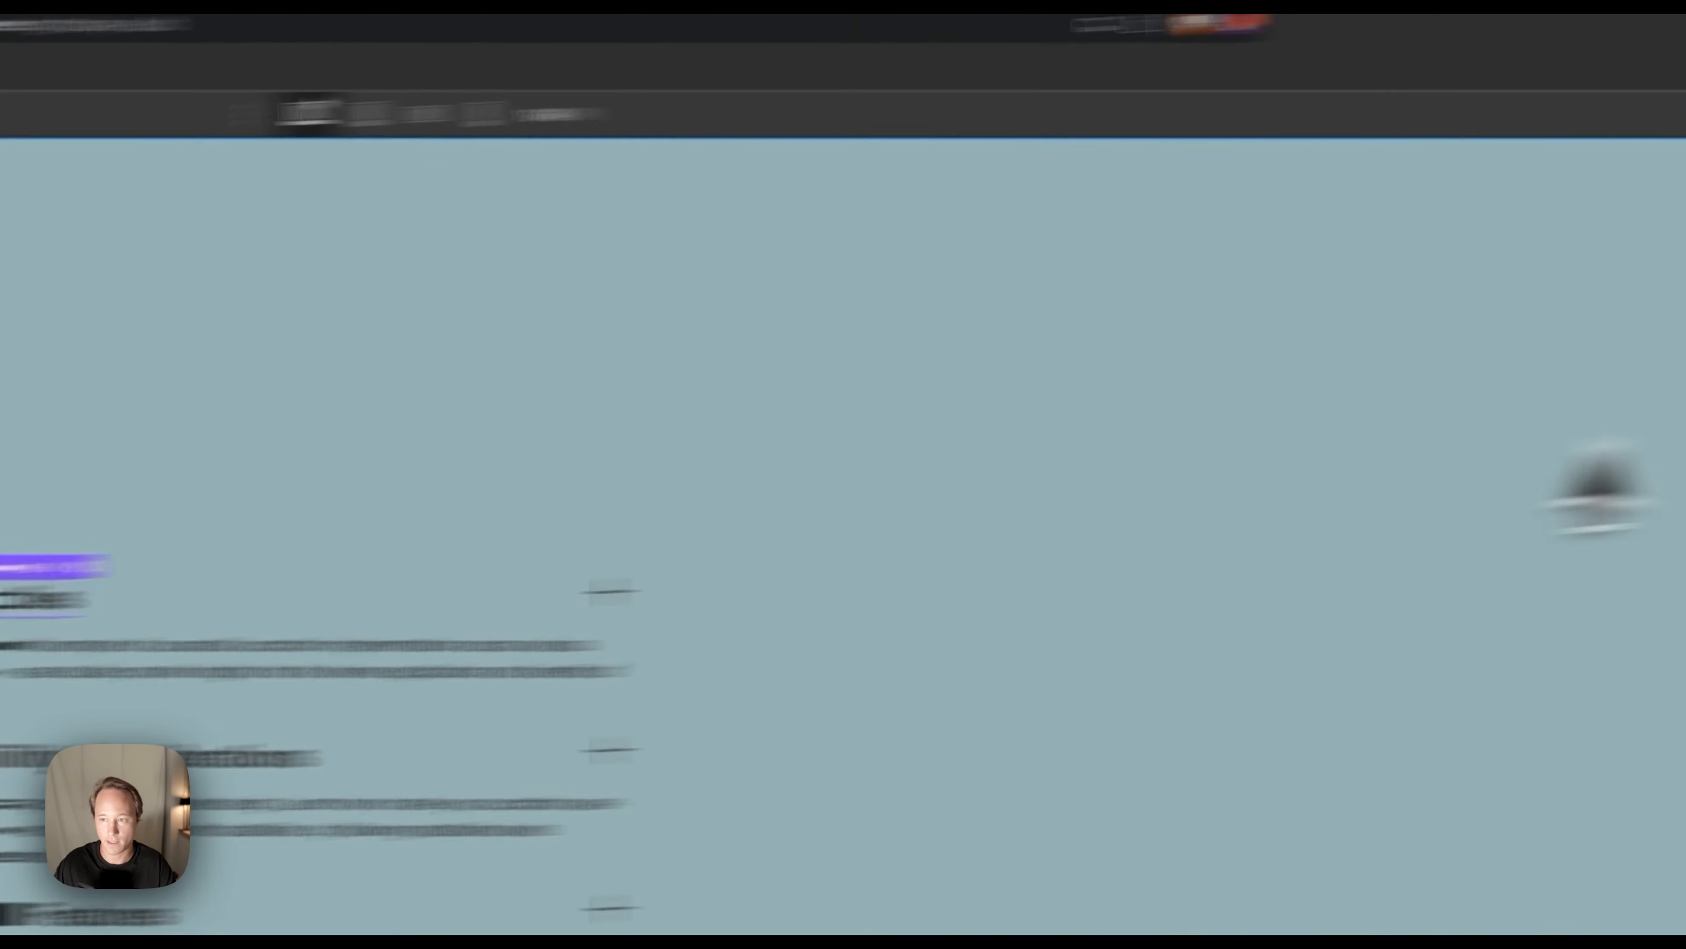
left_click(1559, 391)
key("Right")
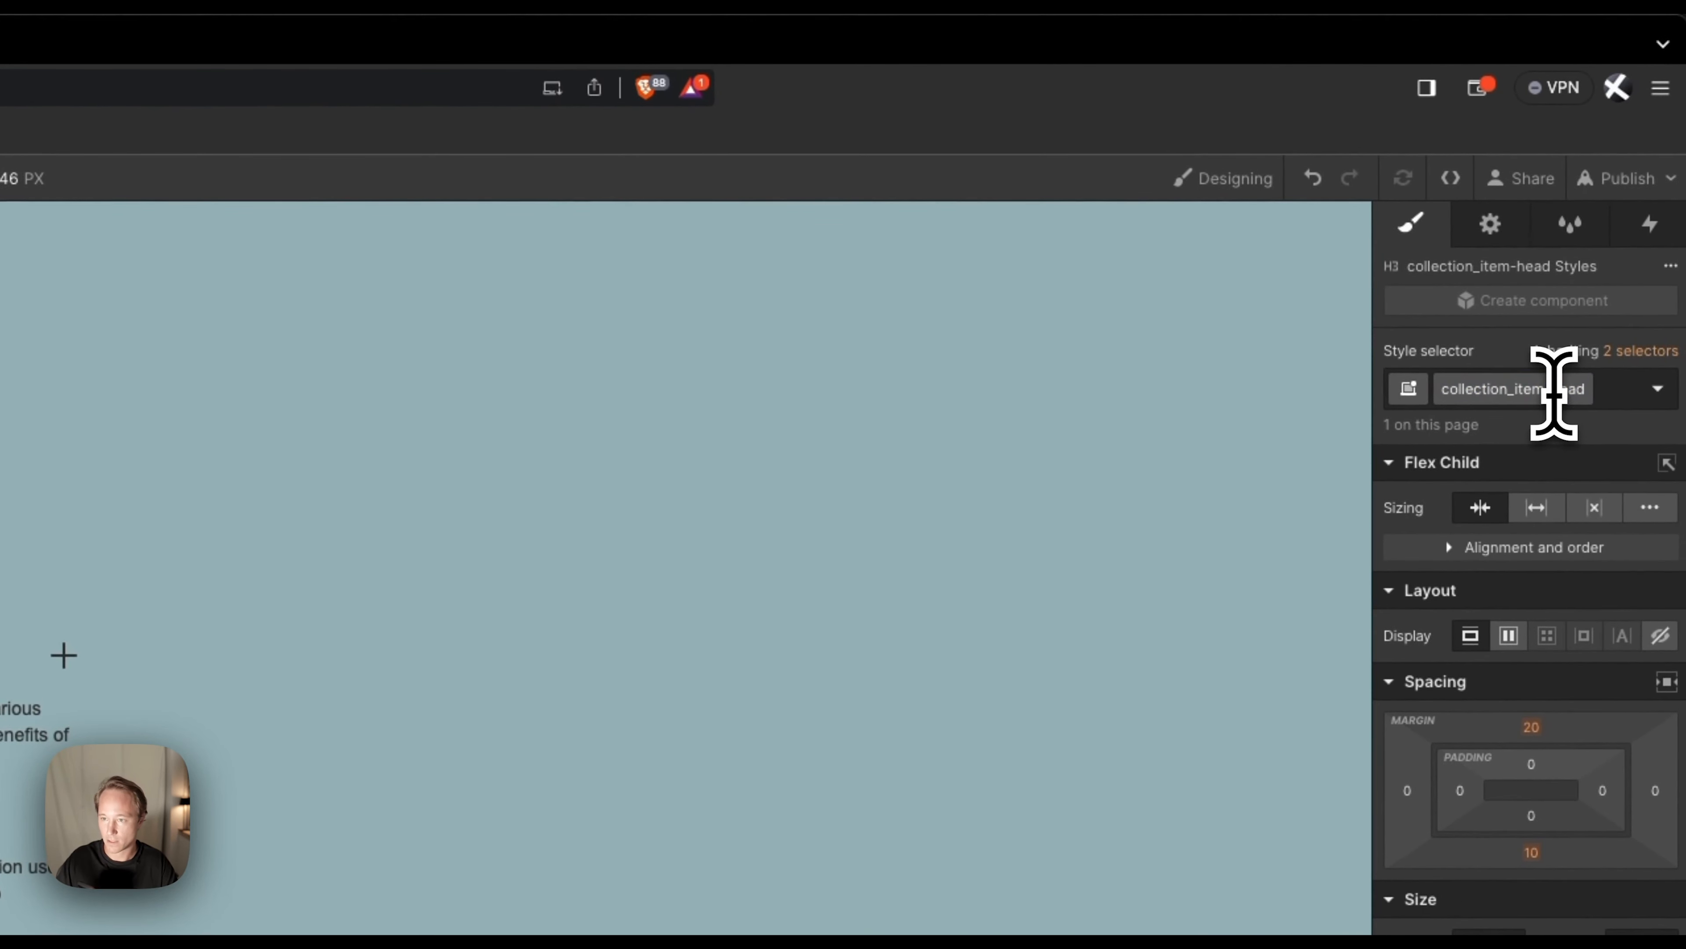
type("er")
key("Return")
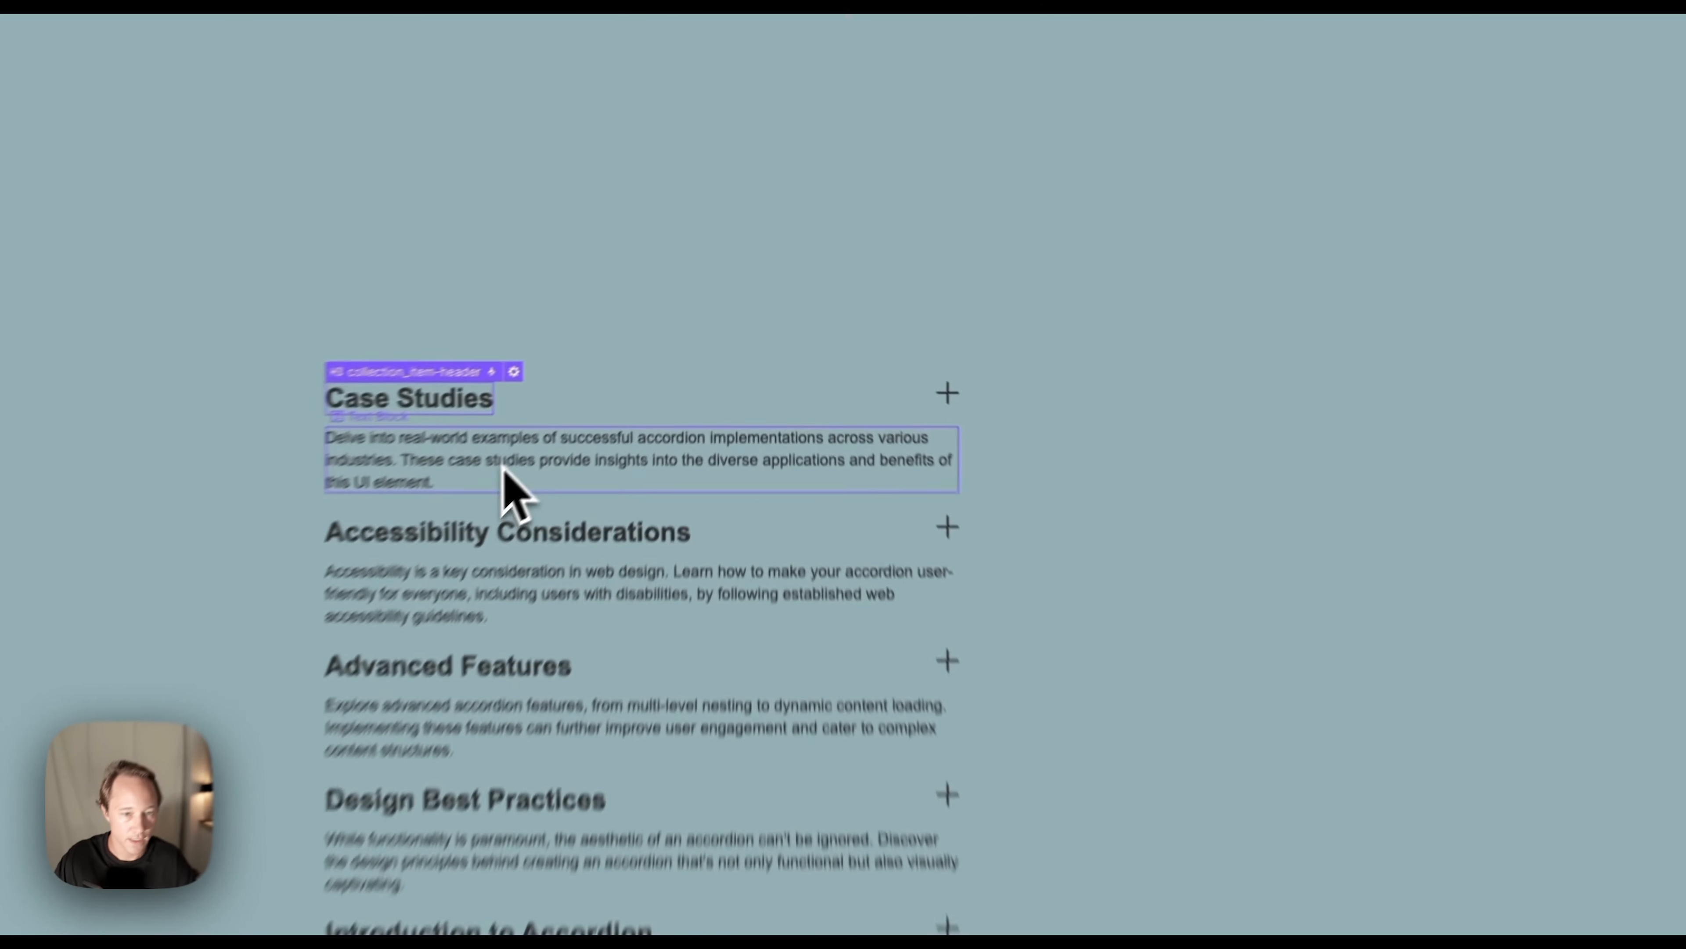
Add the class collection_item-text to the description text block in the accordion content.
left_click(611, 377)
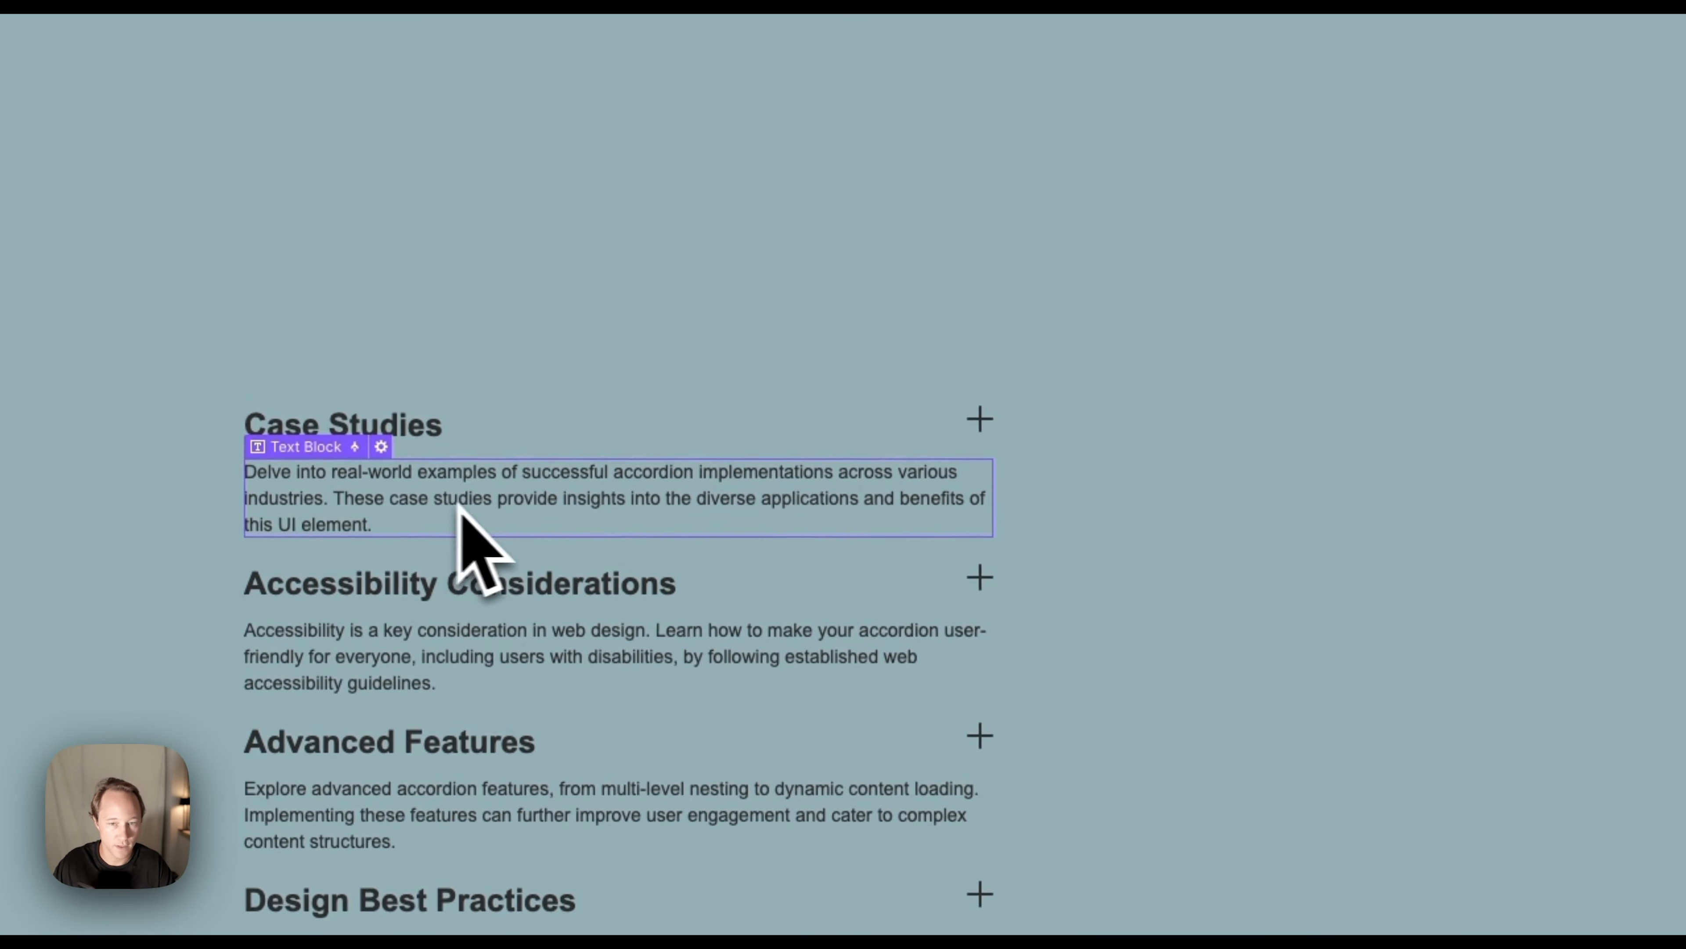
left_click(1568, 384)
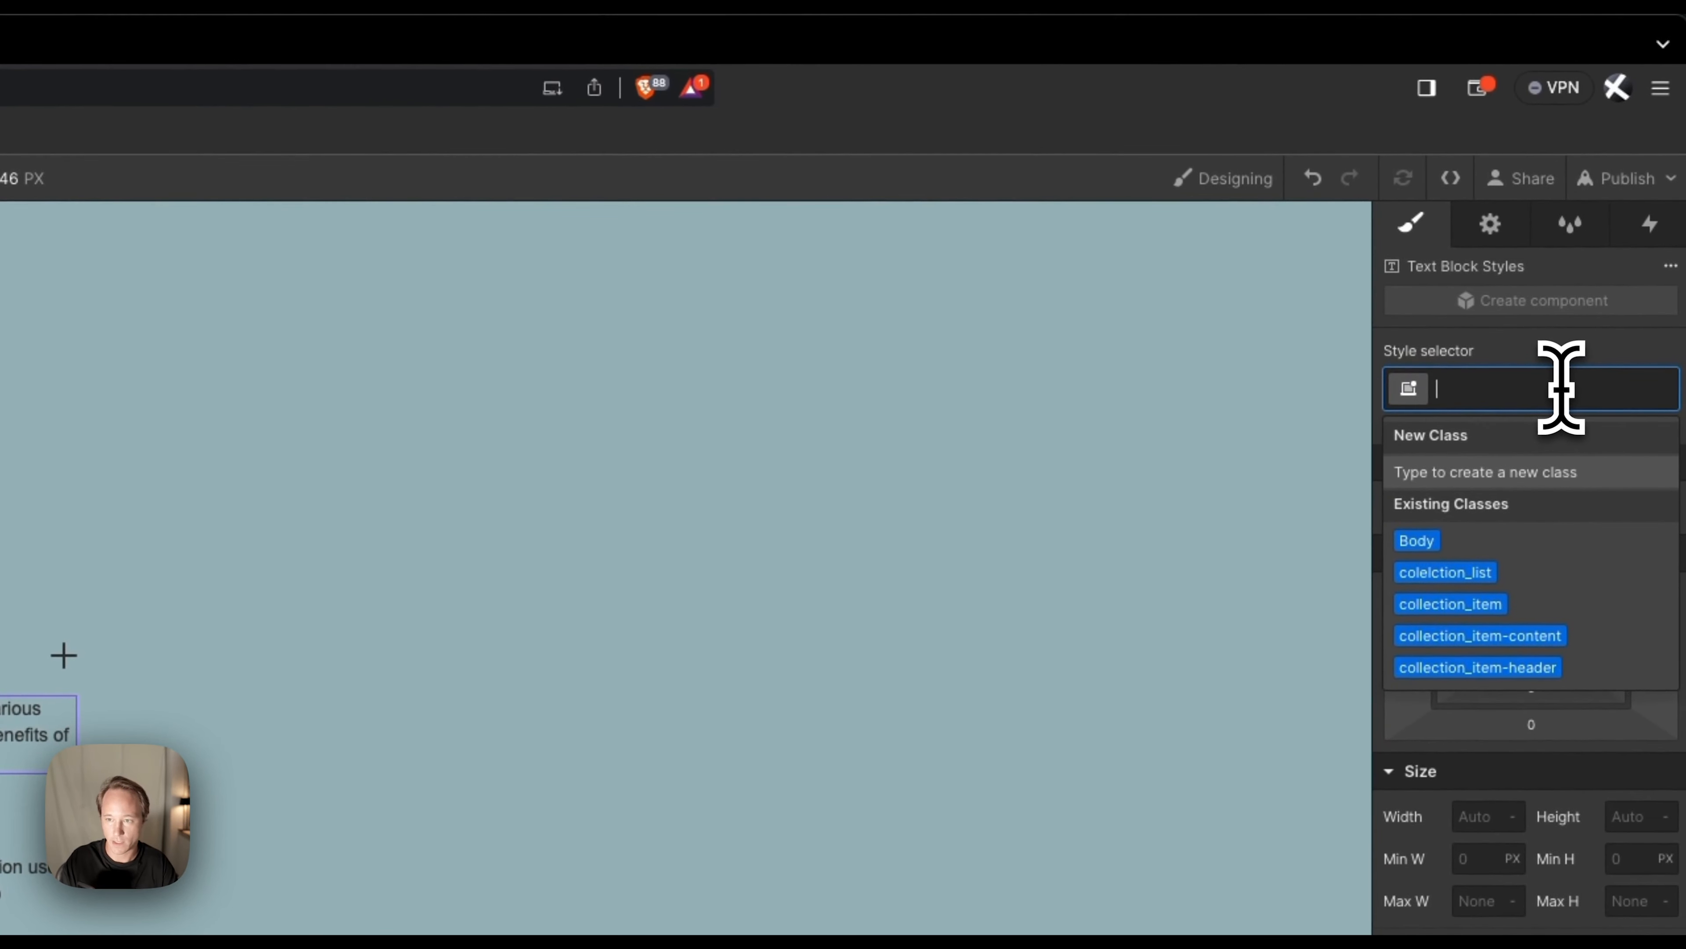
type("collect")
type("ion_ite")
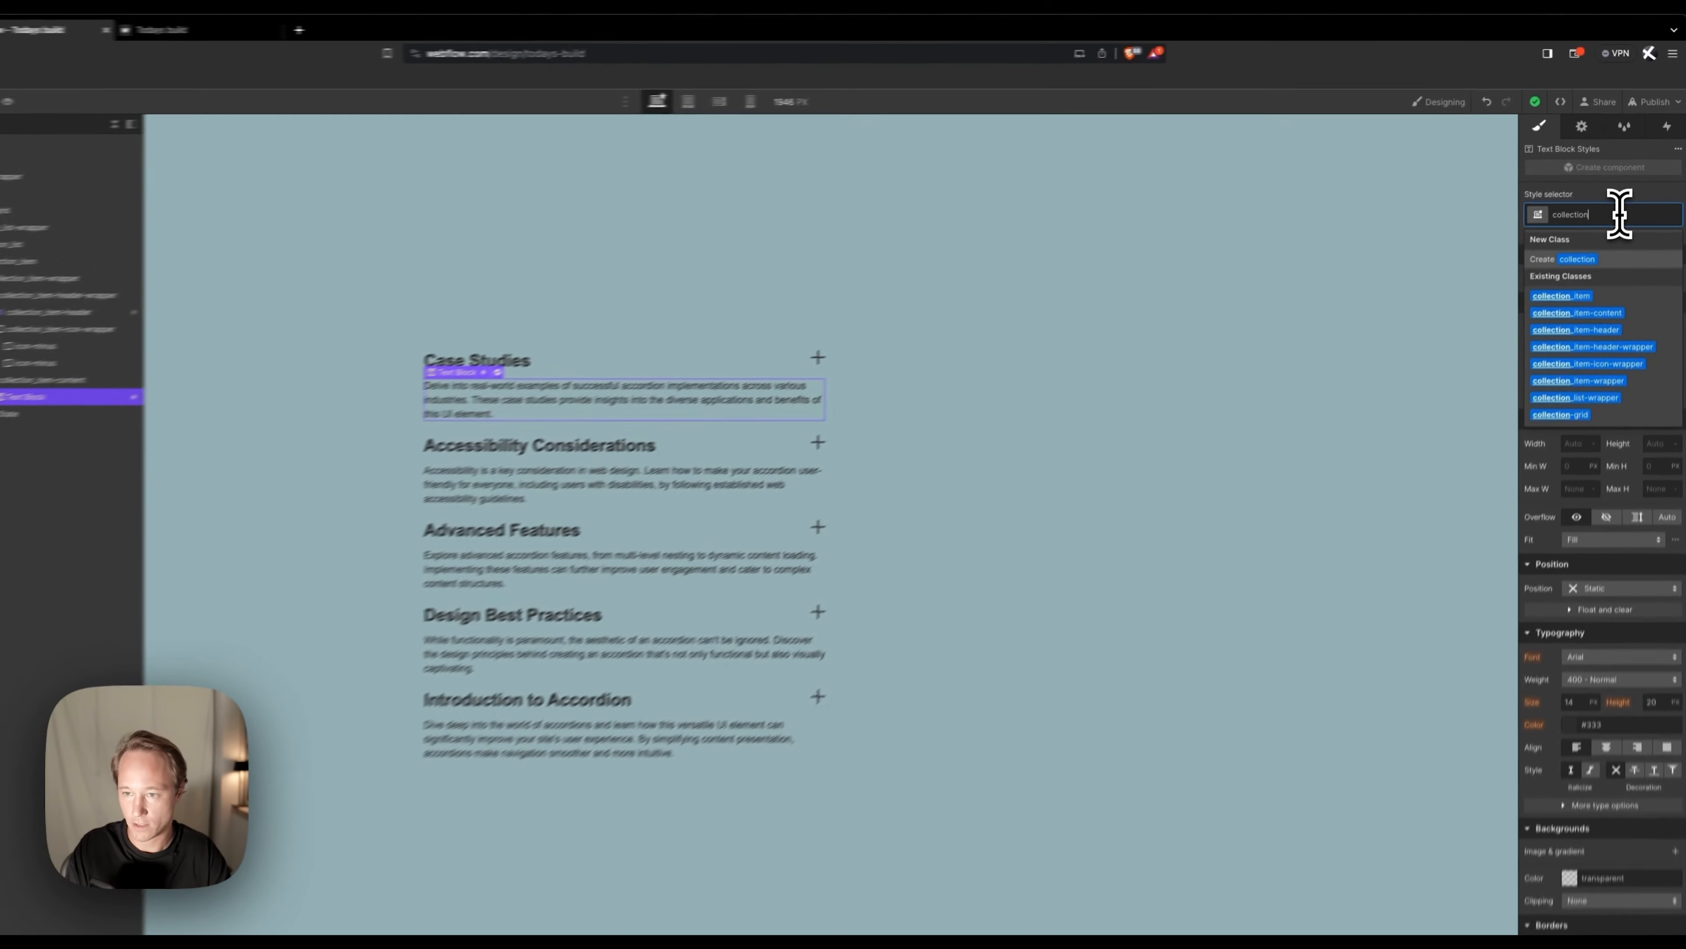
type("m-t")
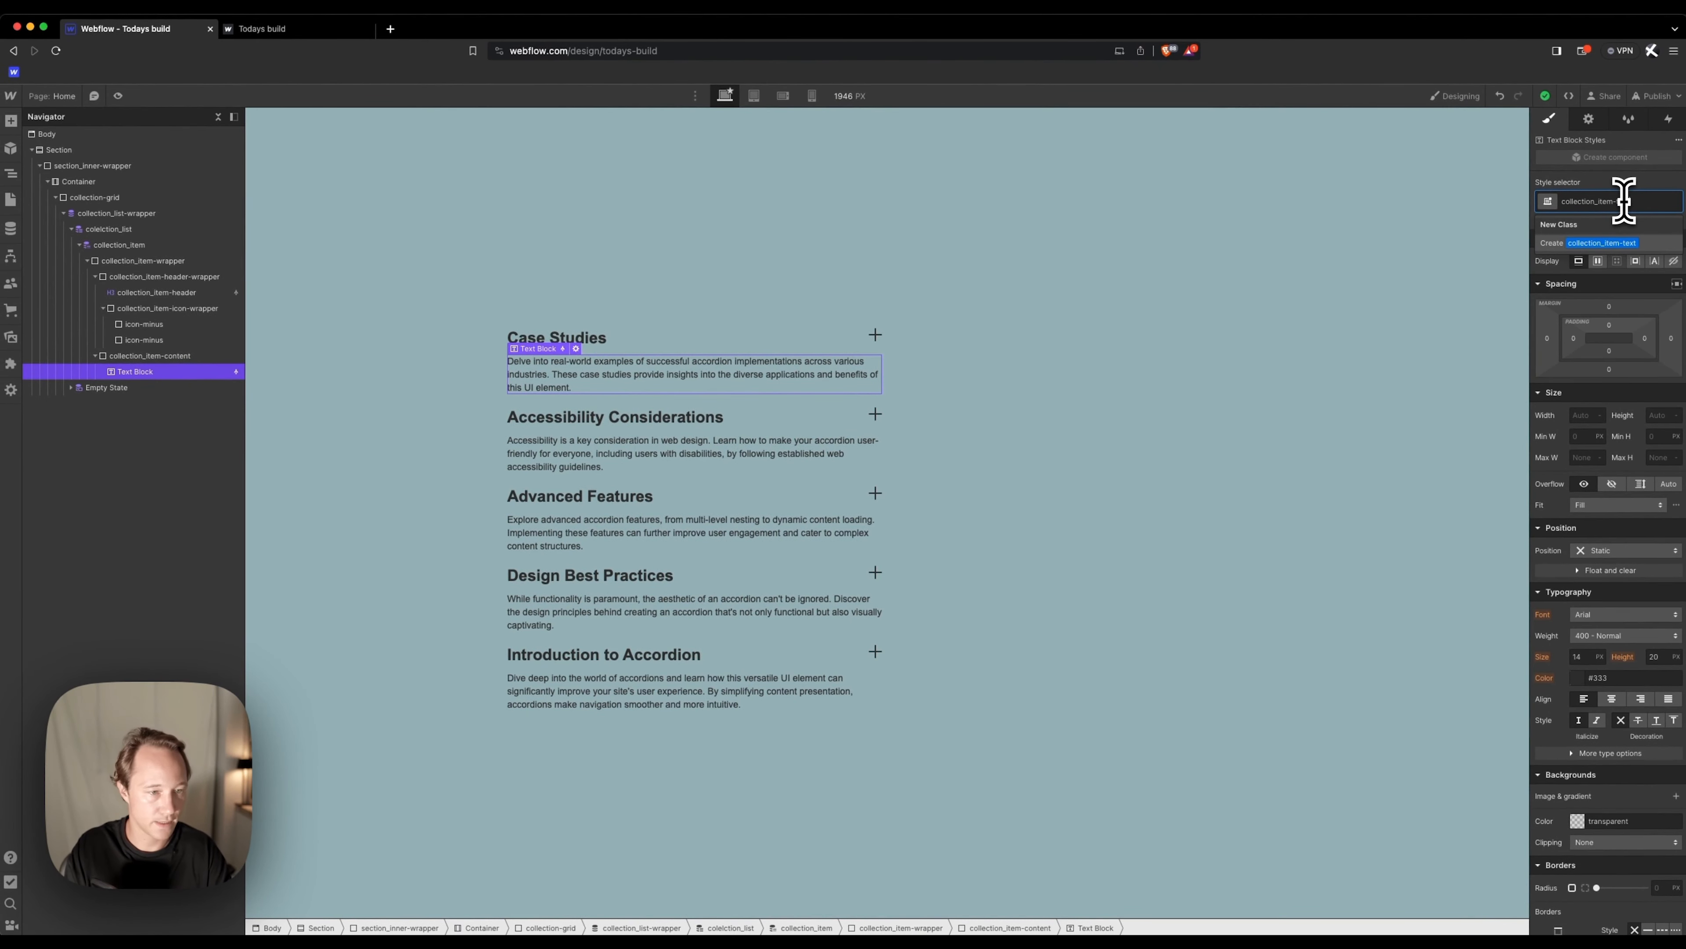
type("ext")
key("Return")
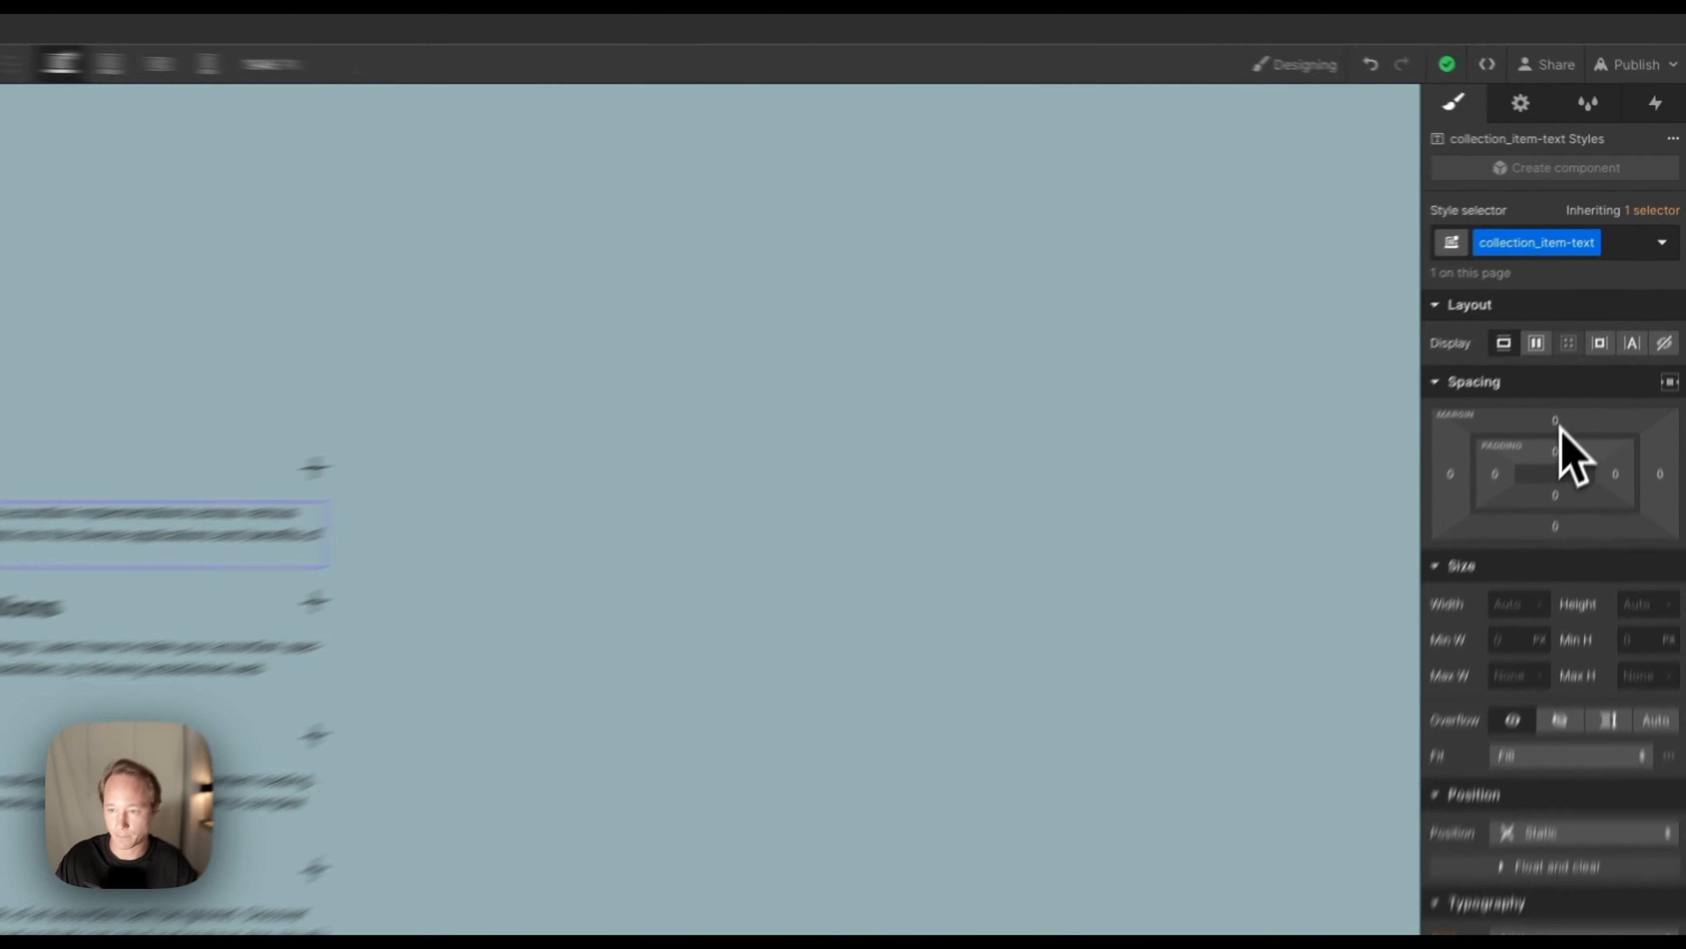
Set the top margin of collection_item-text to 1rem.
left_click(1610, 308)
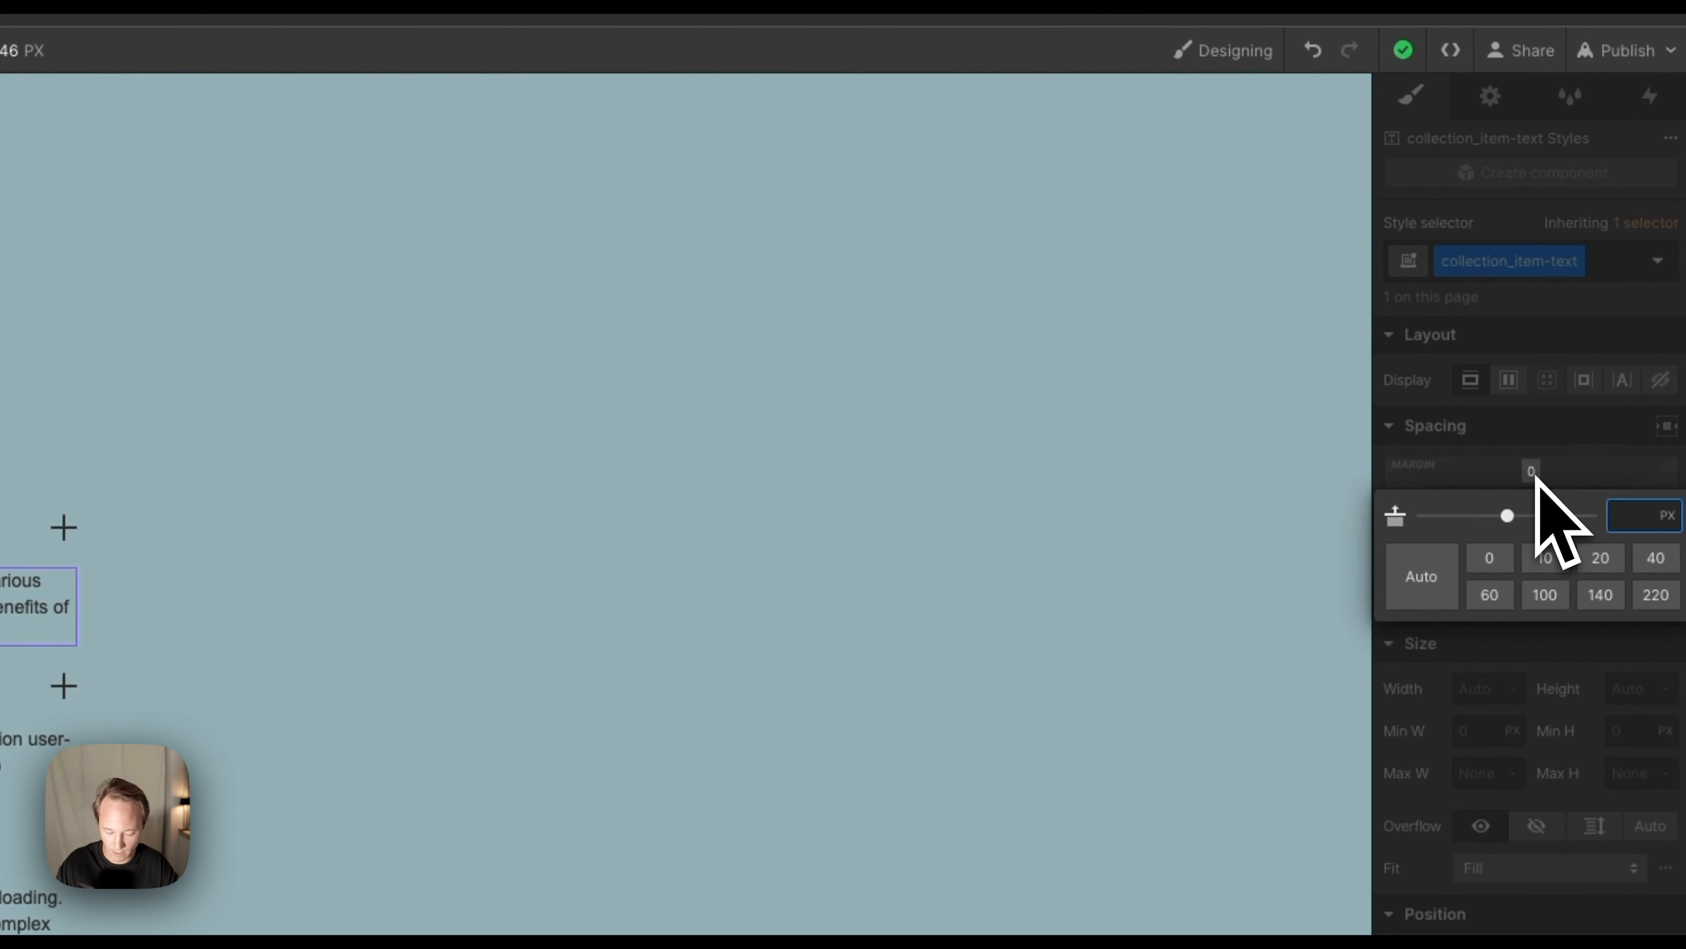
type("1re")
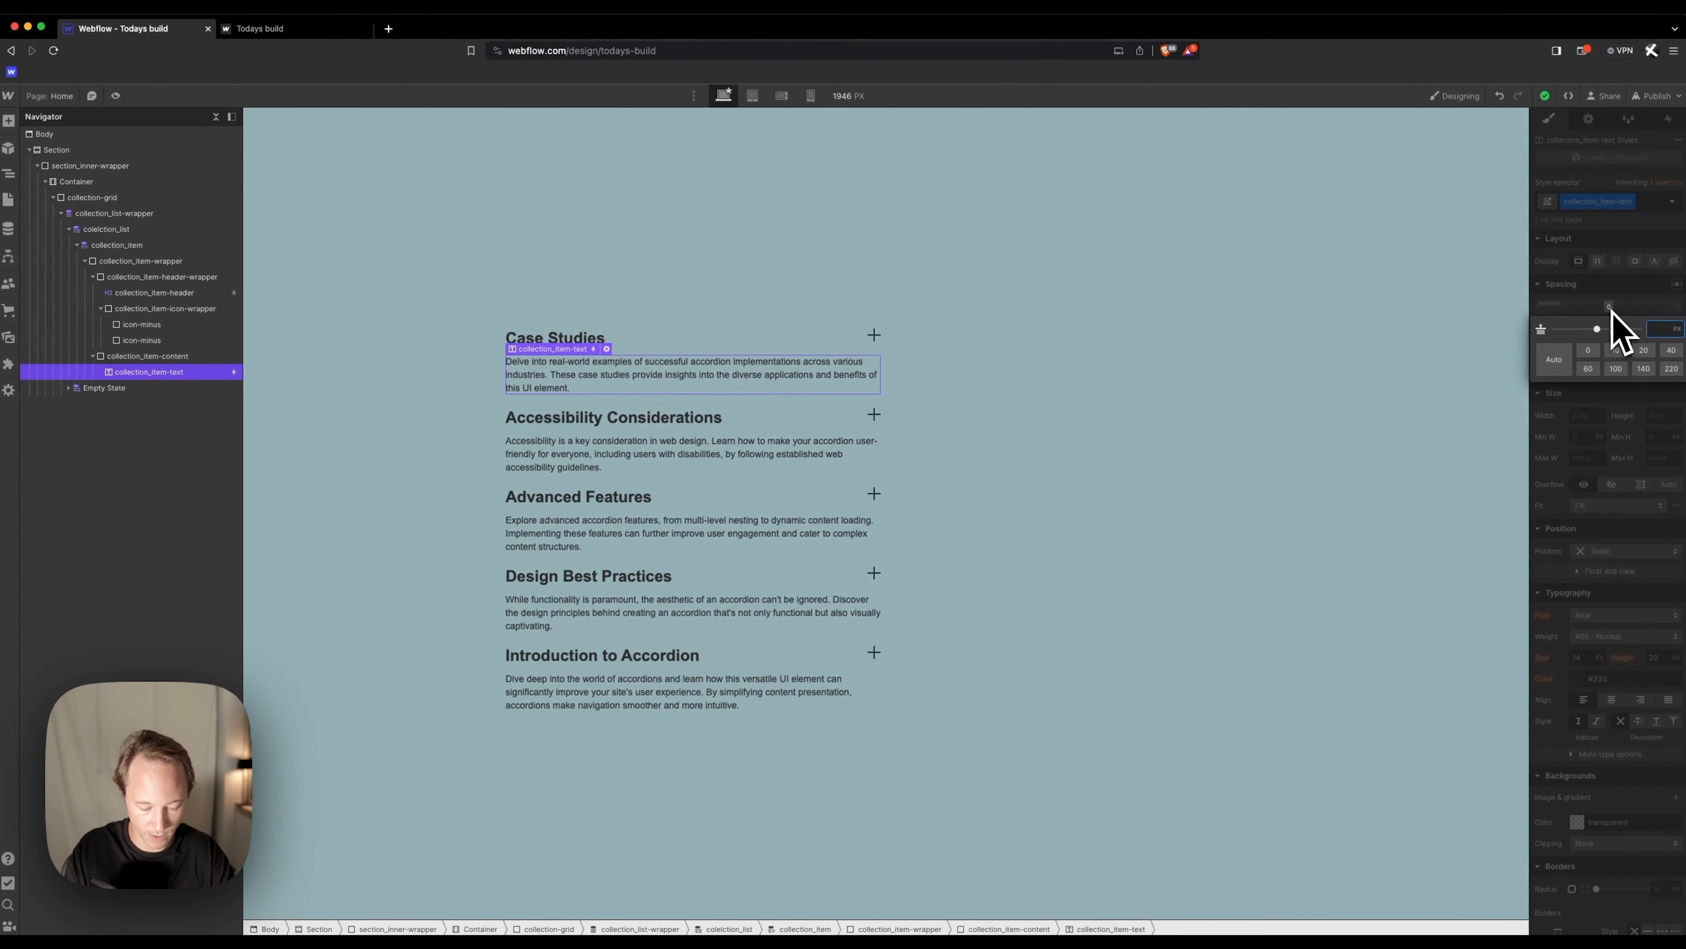
type("m")
key("Return")
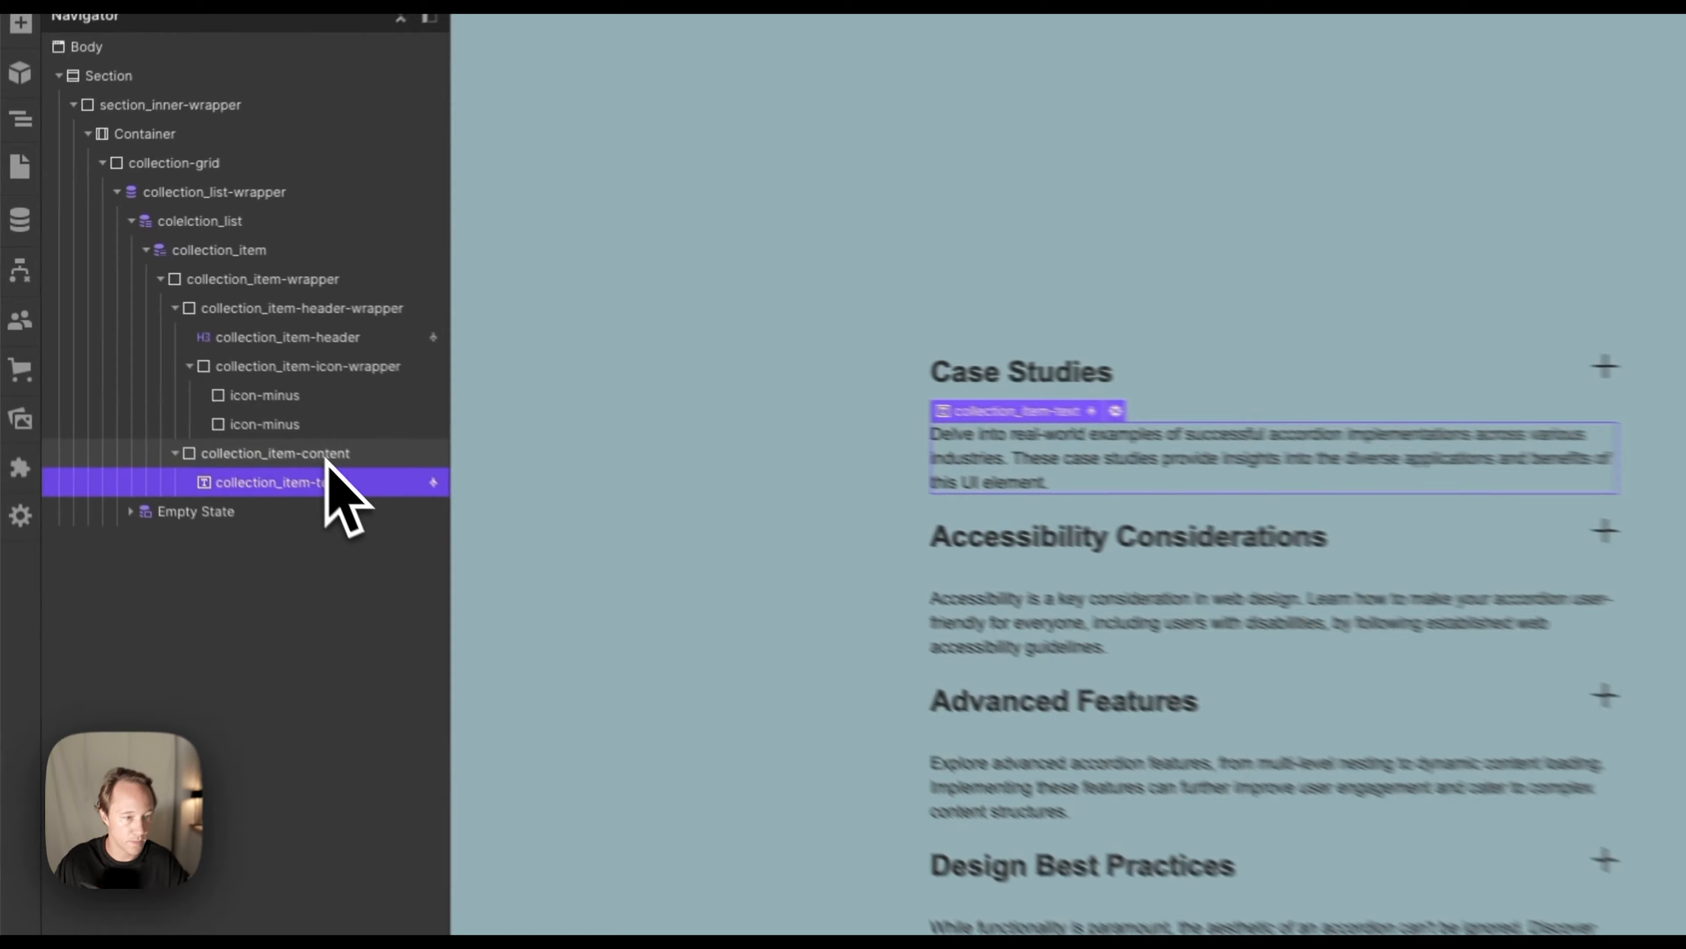
Add a Link Block inside the collection_item-content div, below the description text.
left_click(326, 455)
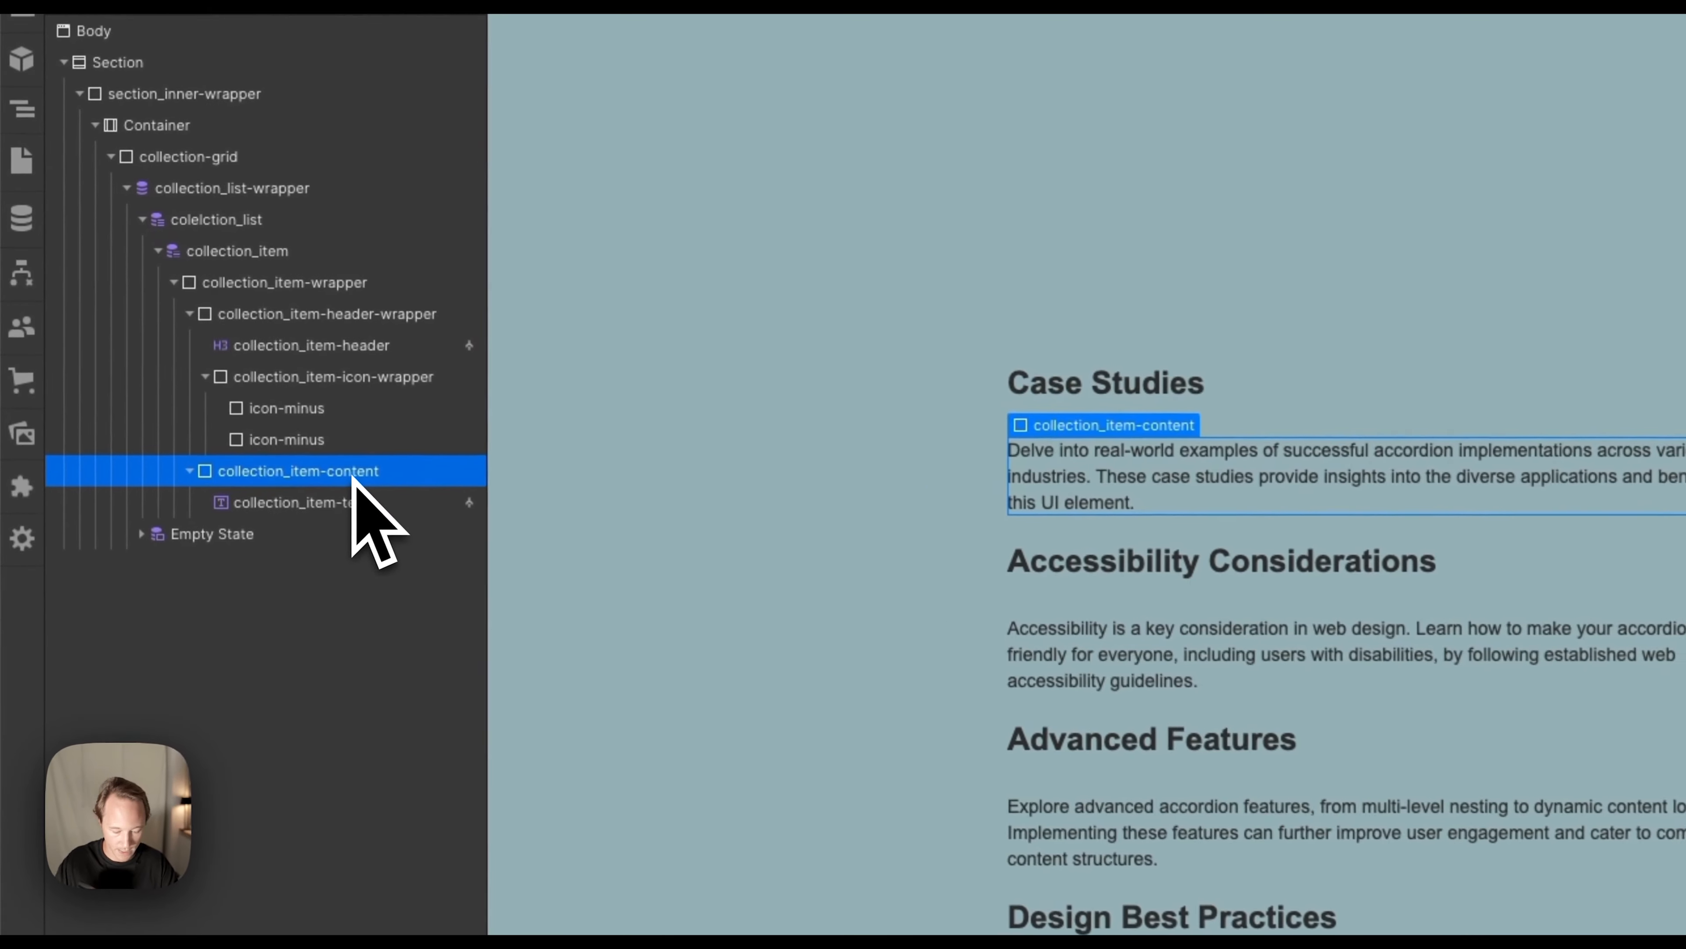
key("super+e")
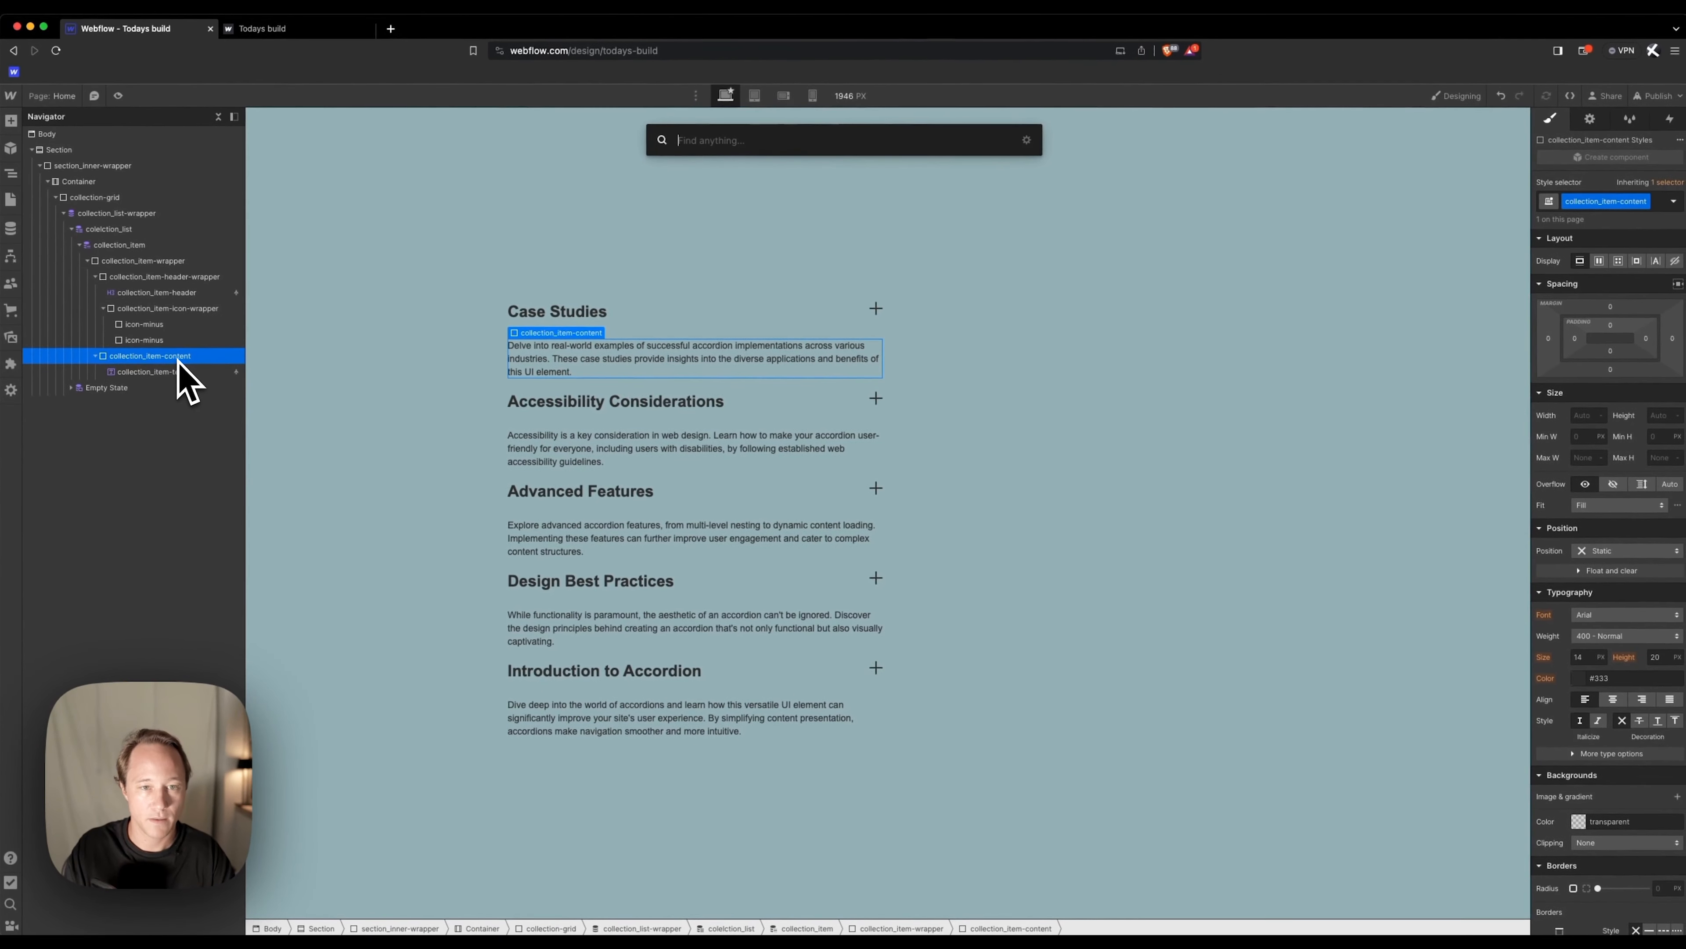
type("lin")
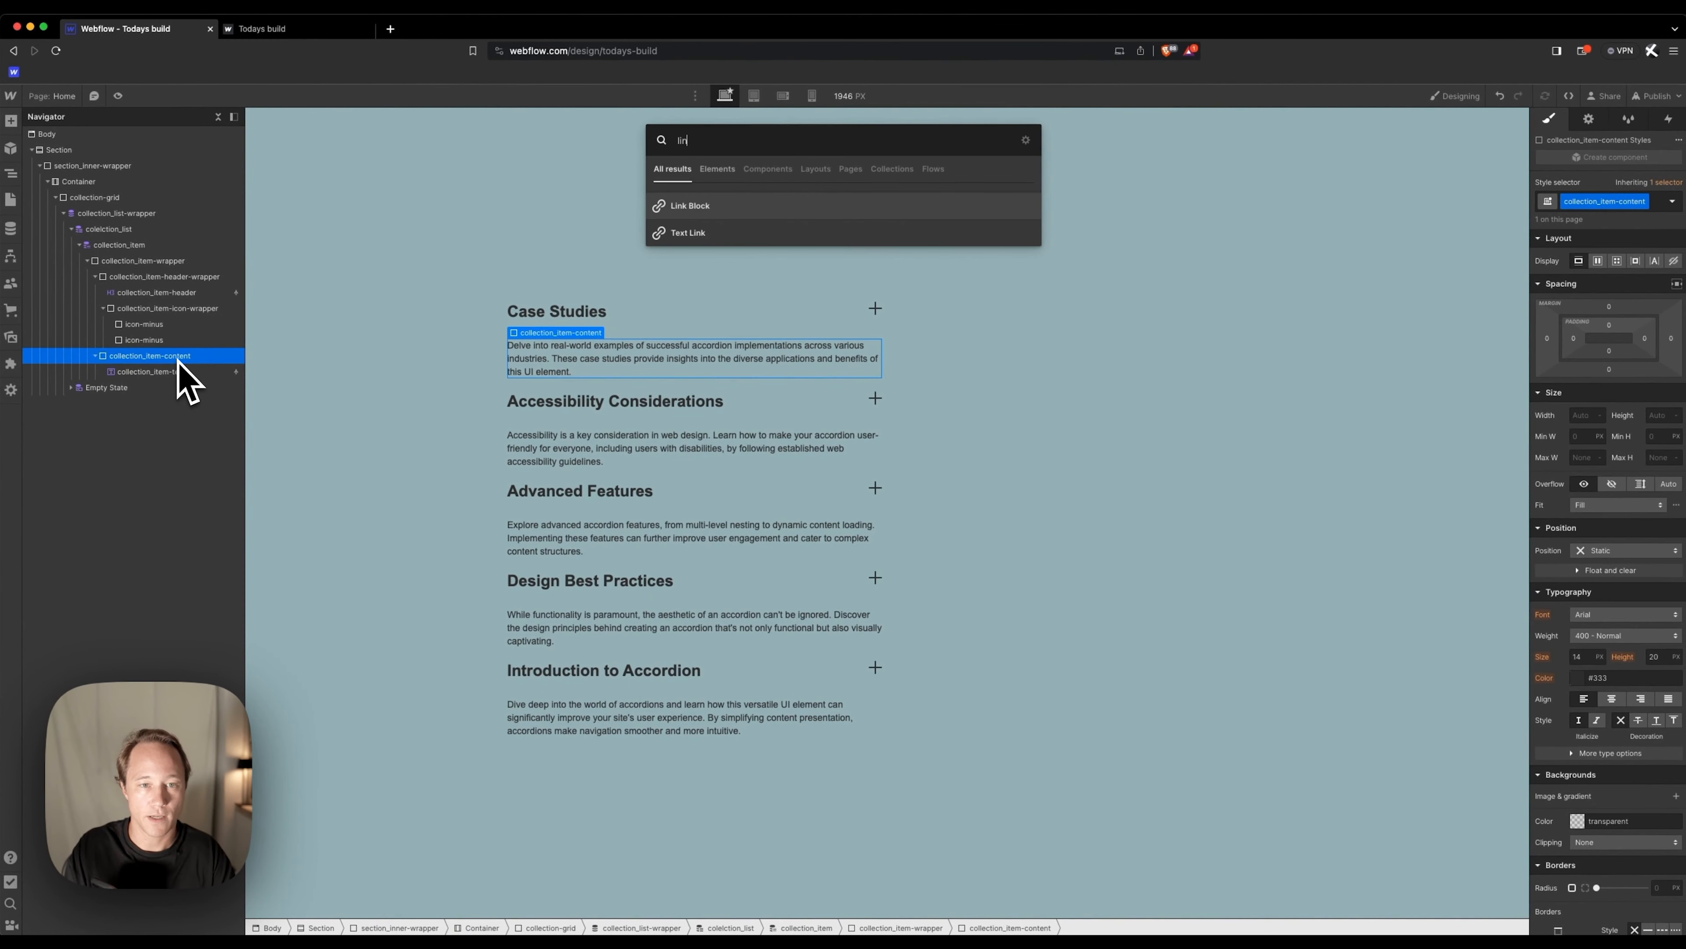
key("Return")
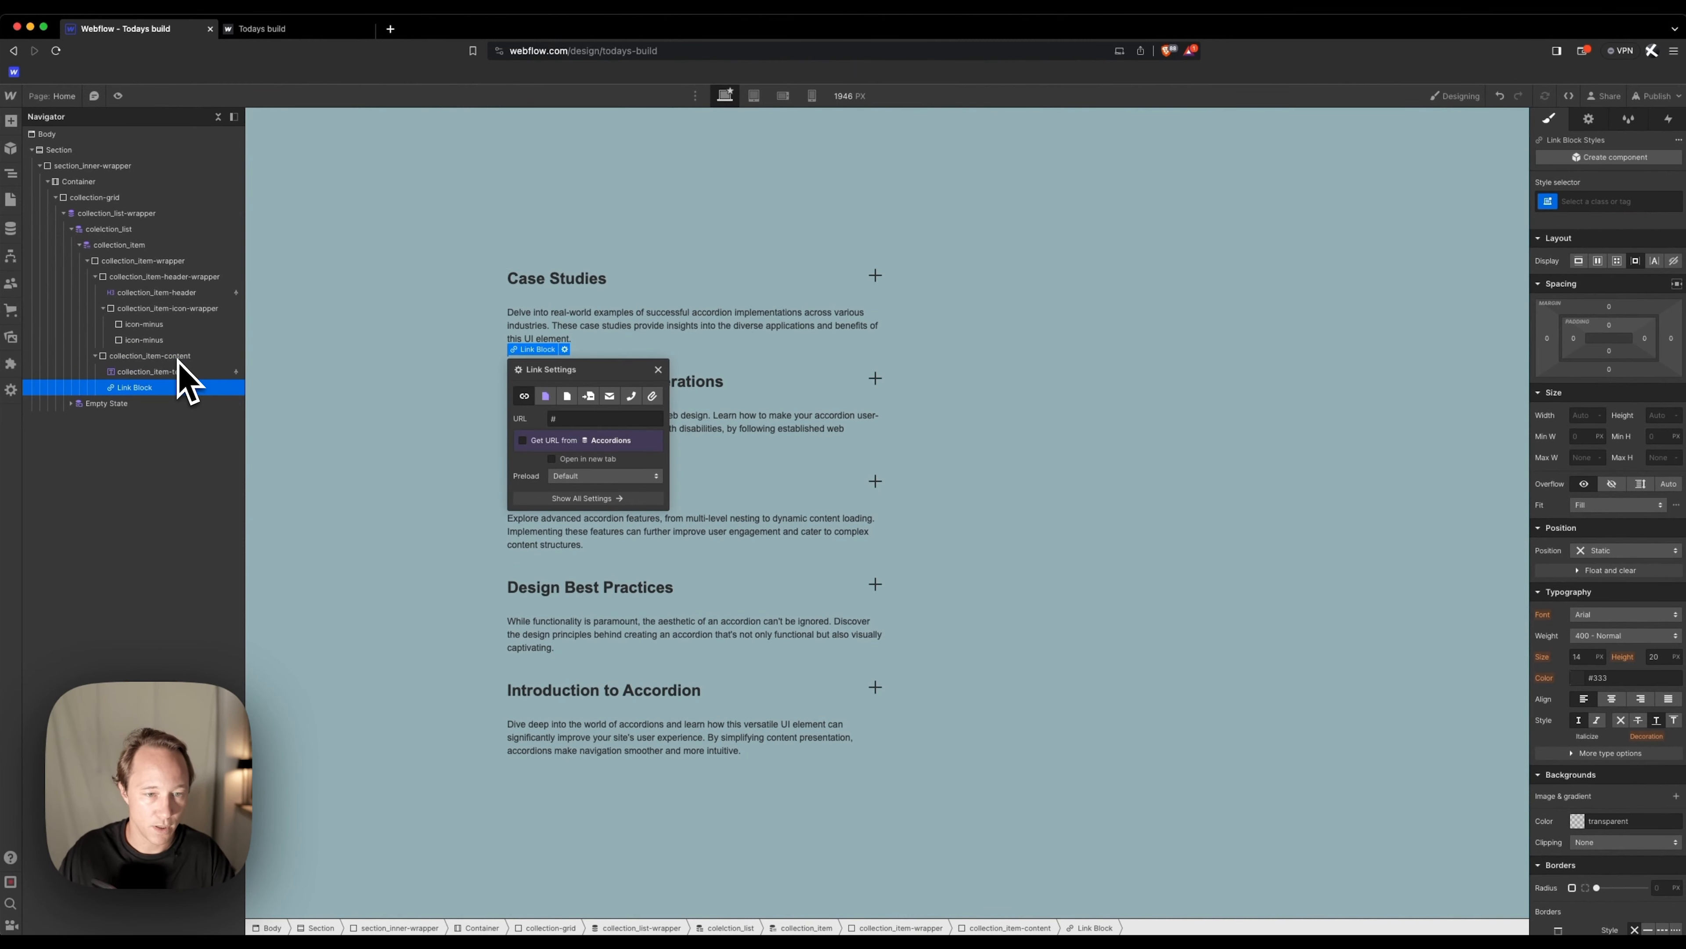
Add a Text Block and an Image inside the new Link Block.
key("super+e")
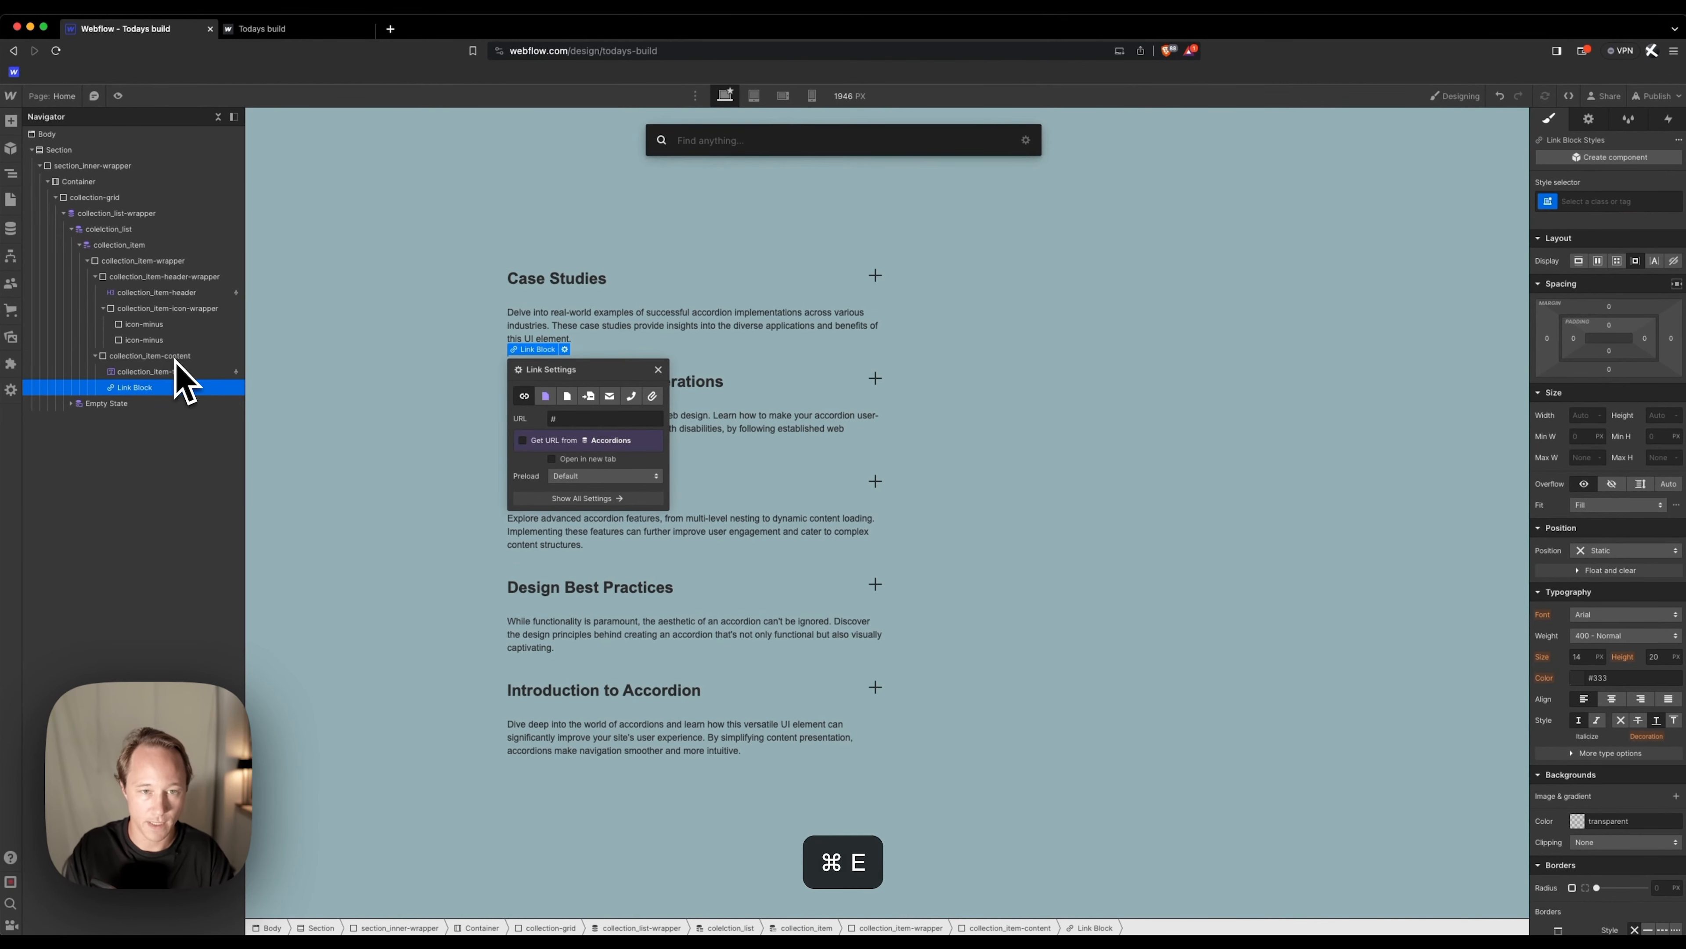
type("te")
key("Down")
key("Return")
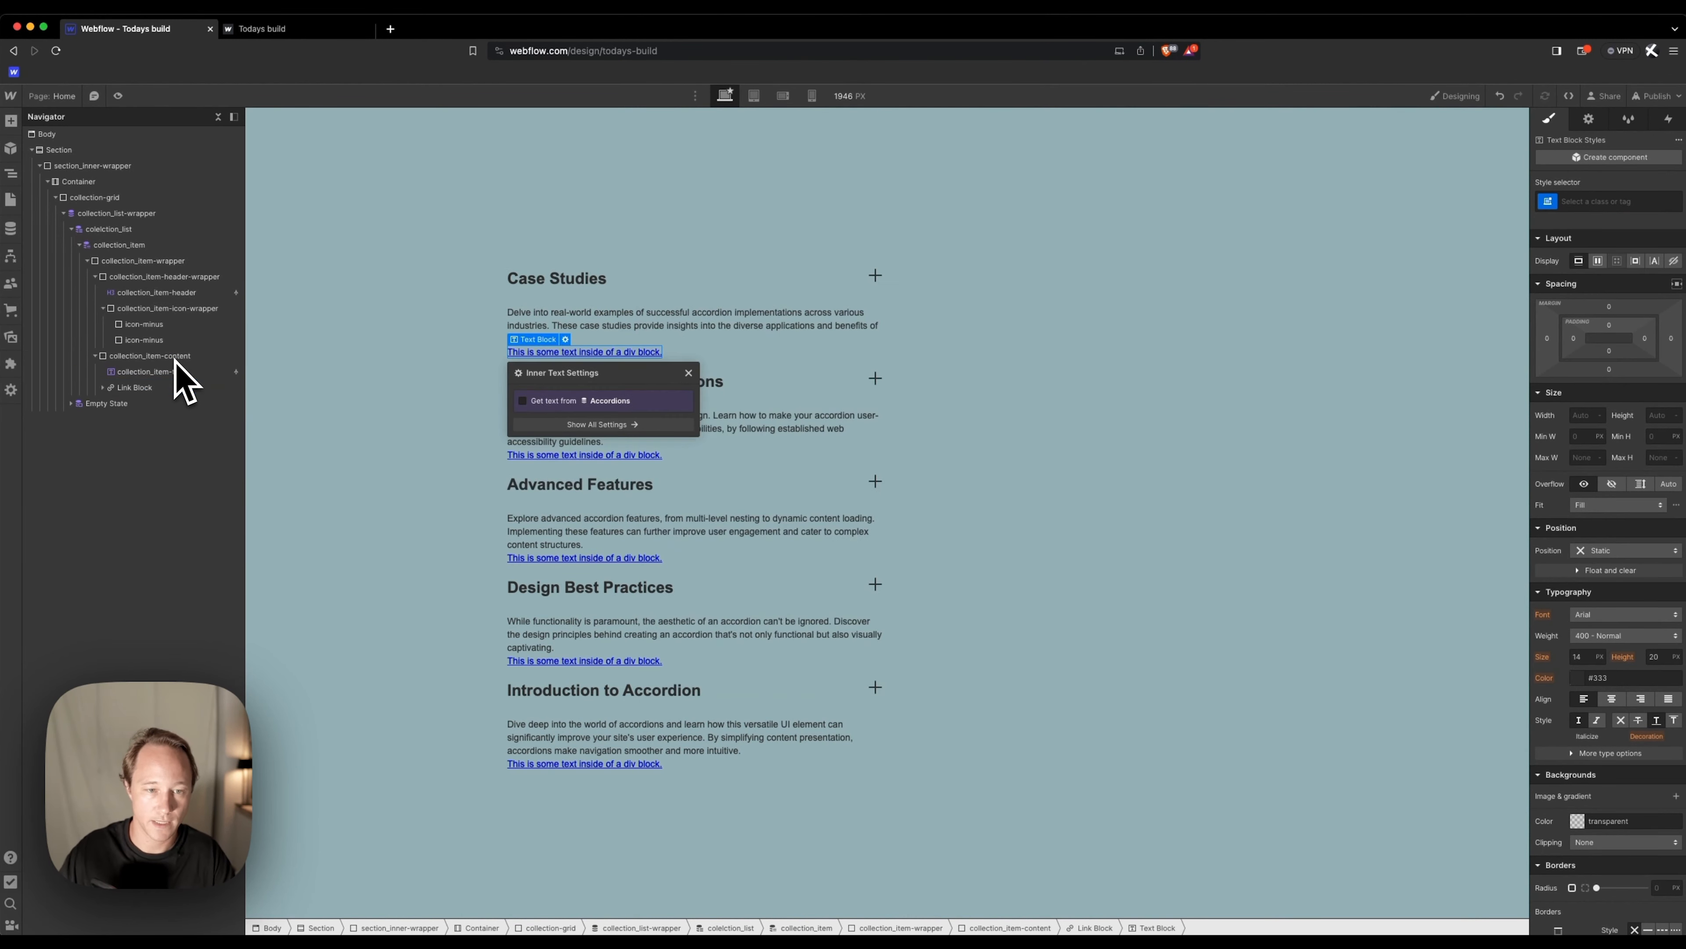
key("super+e")
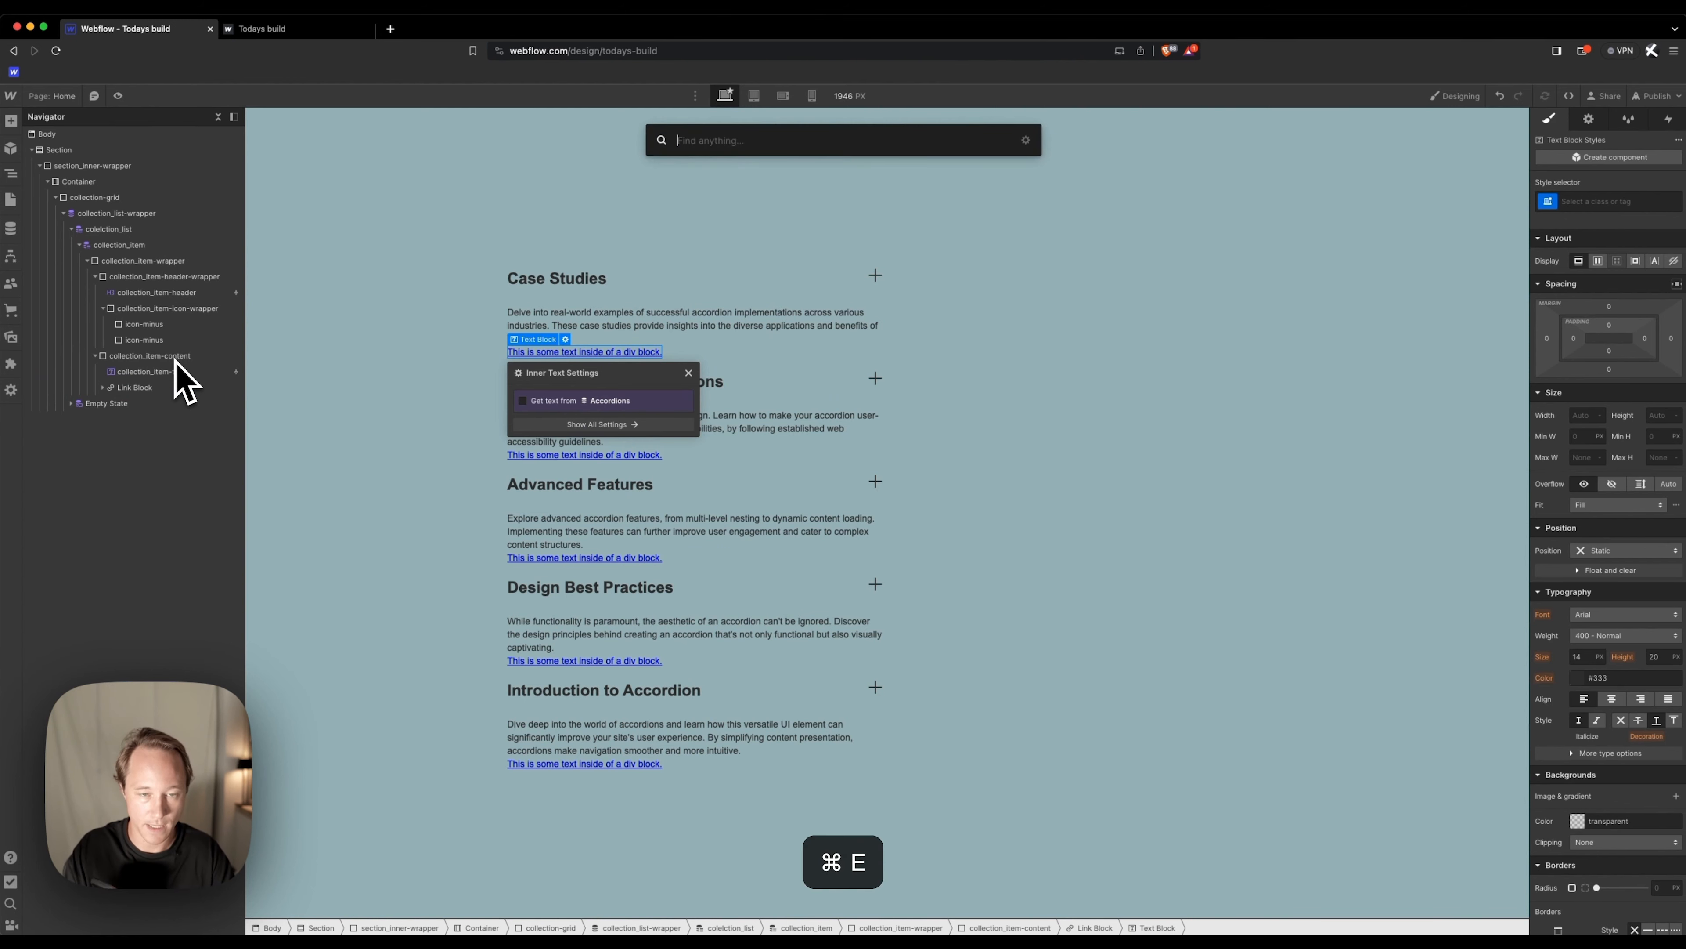
type("im")
key("Return")
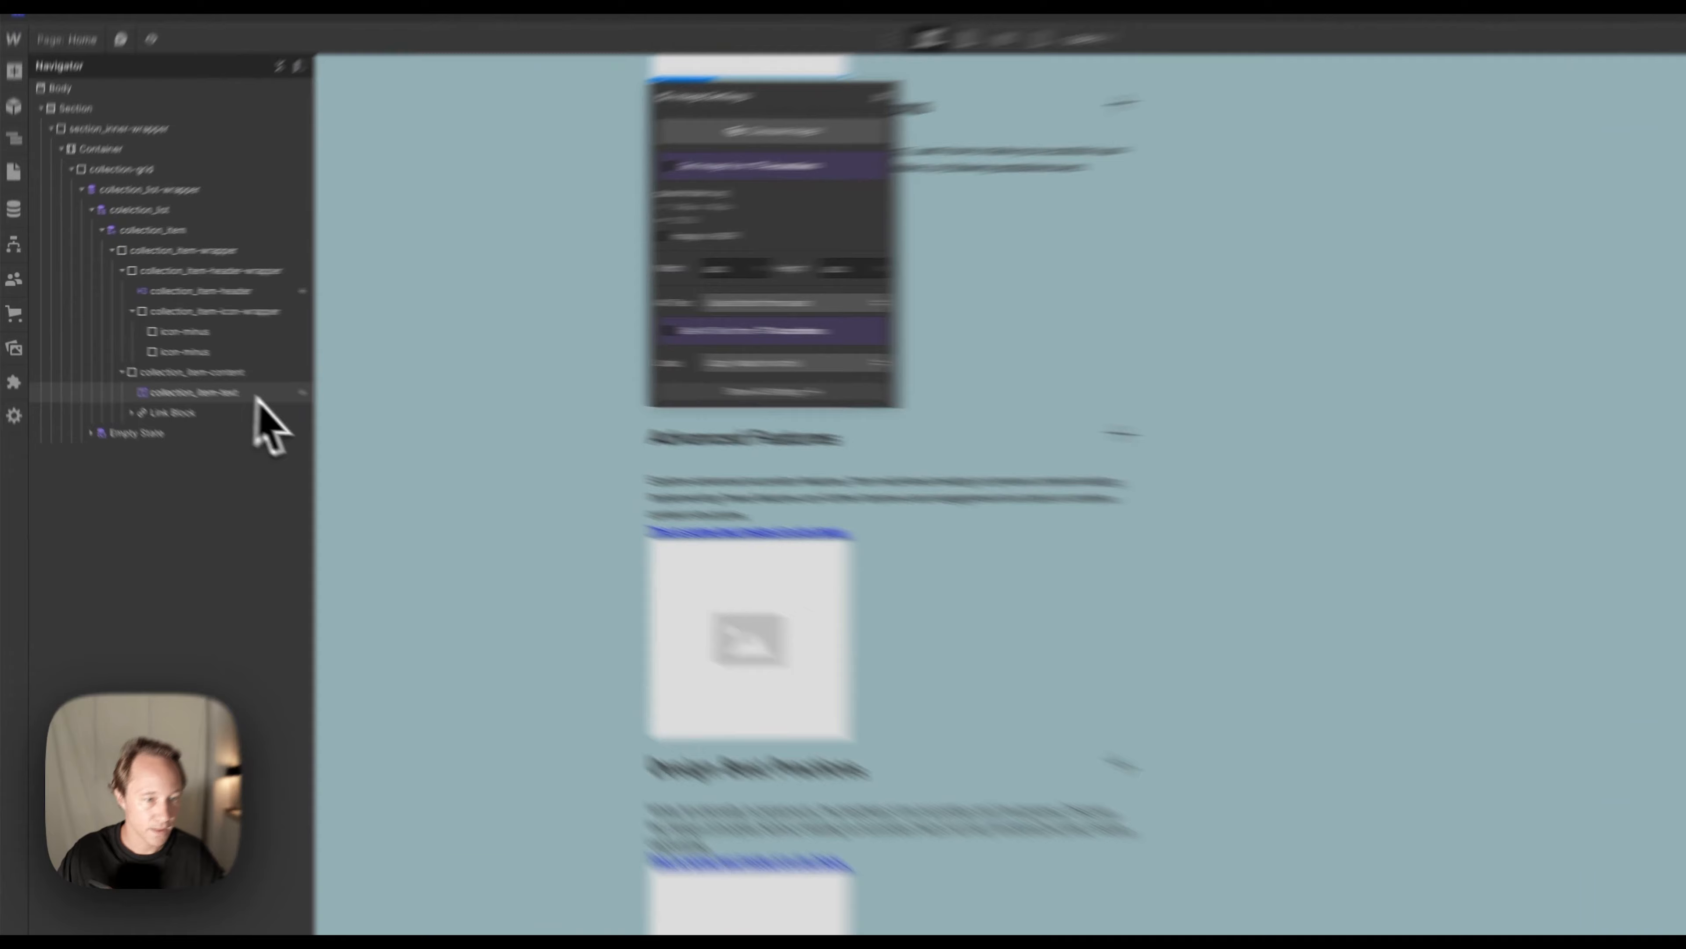
Replace the placeholder text in the Link Block's Text Block with "Tell me more".
left_click(154, 371)
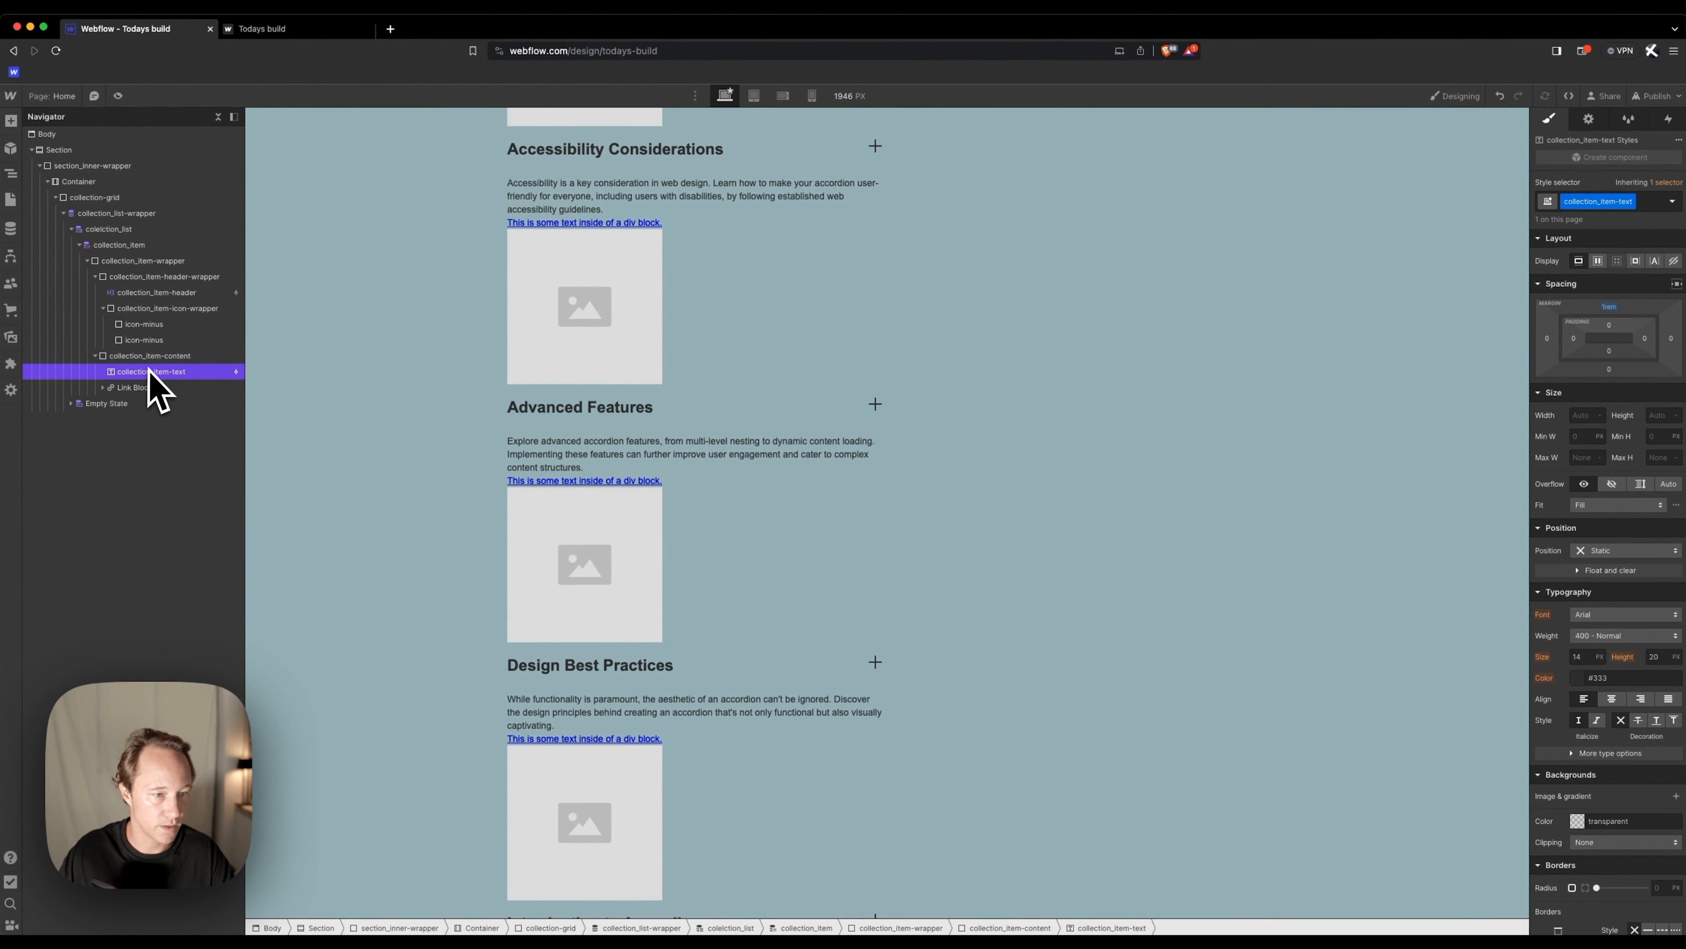
left_click_drag(151, 372, 355, 340)
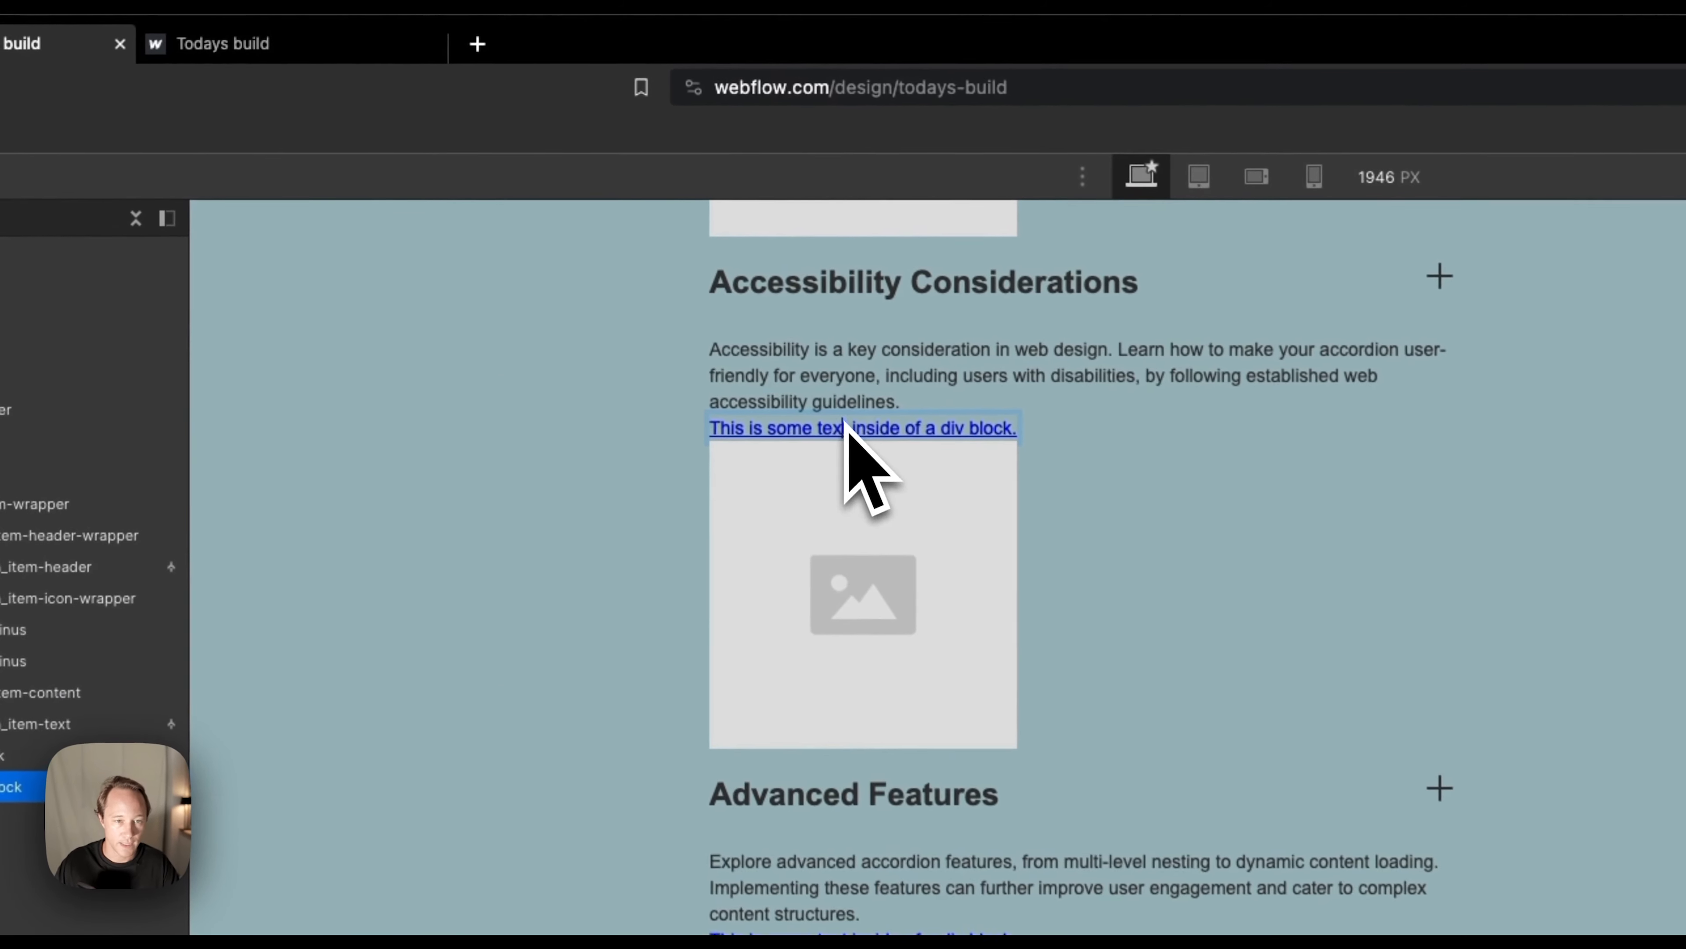
double_click(575, 222)
type("Tell")
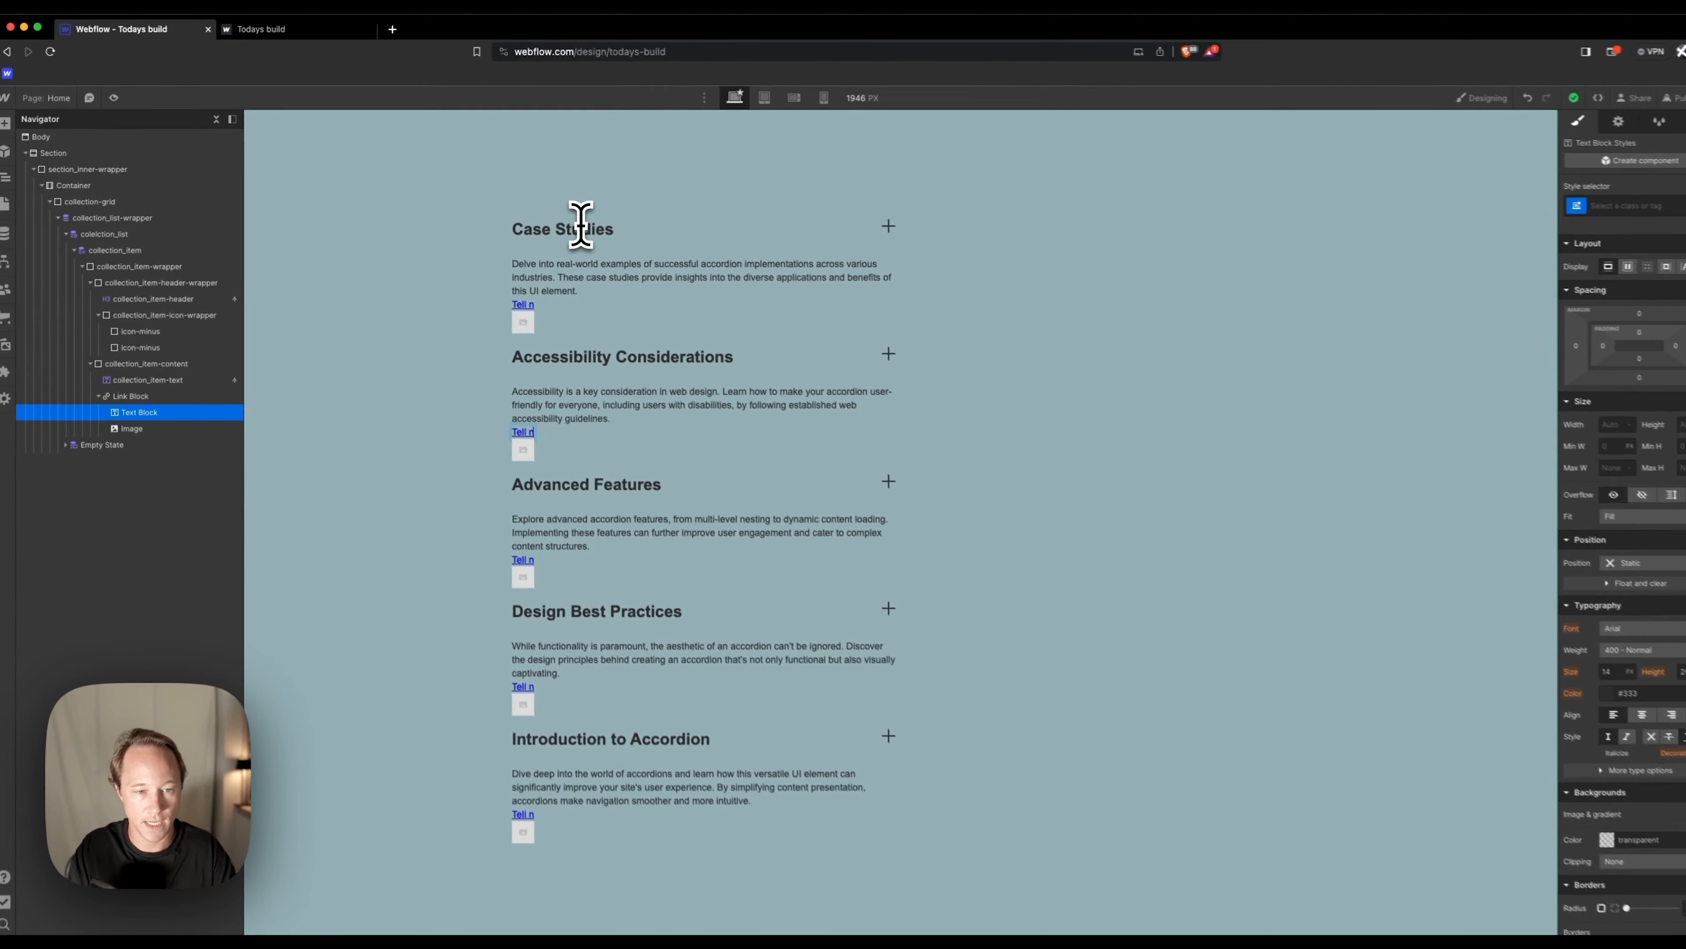
type(" me more")
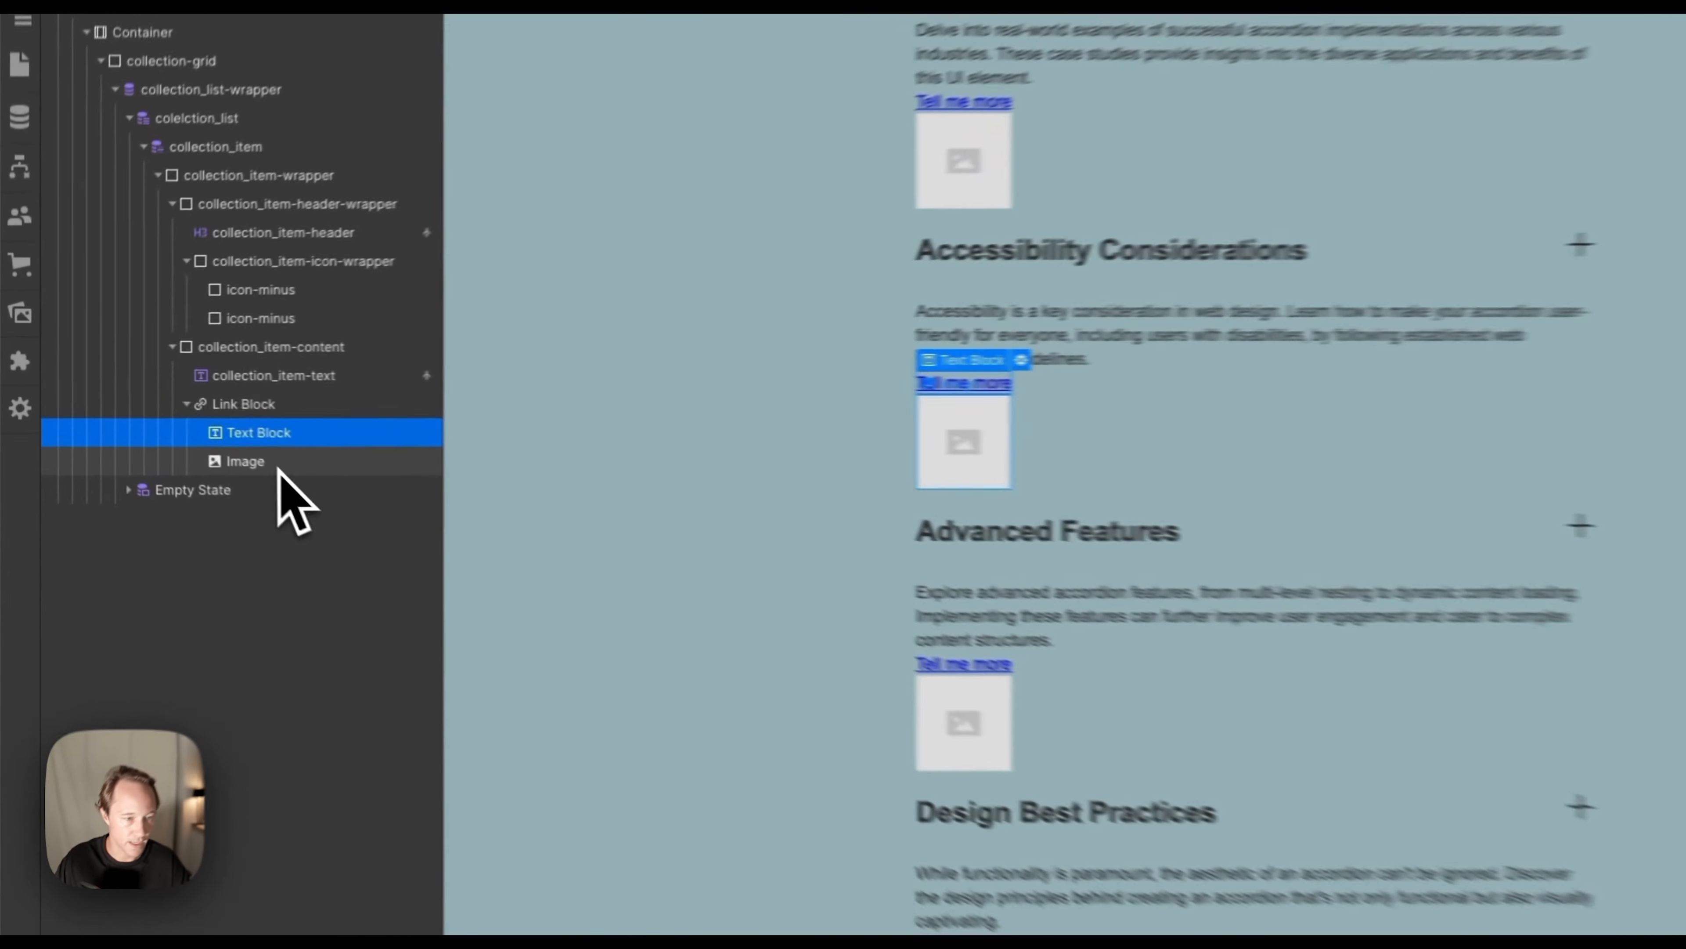
Use arrow-right.svg as the image inside the Link Block.
left_click(160, 419)
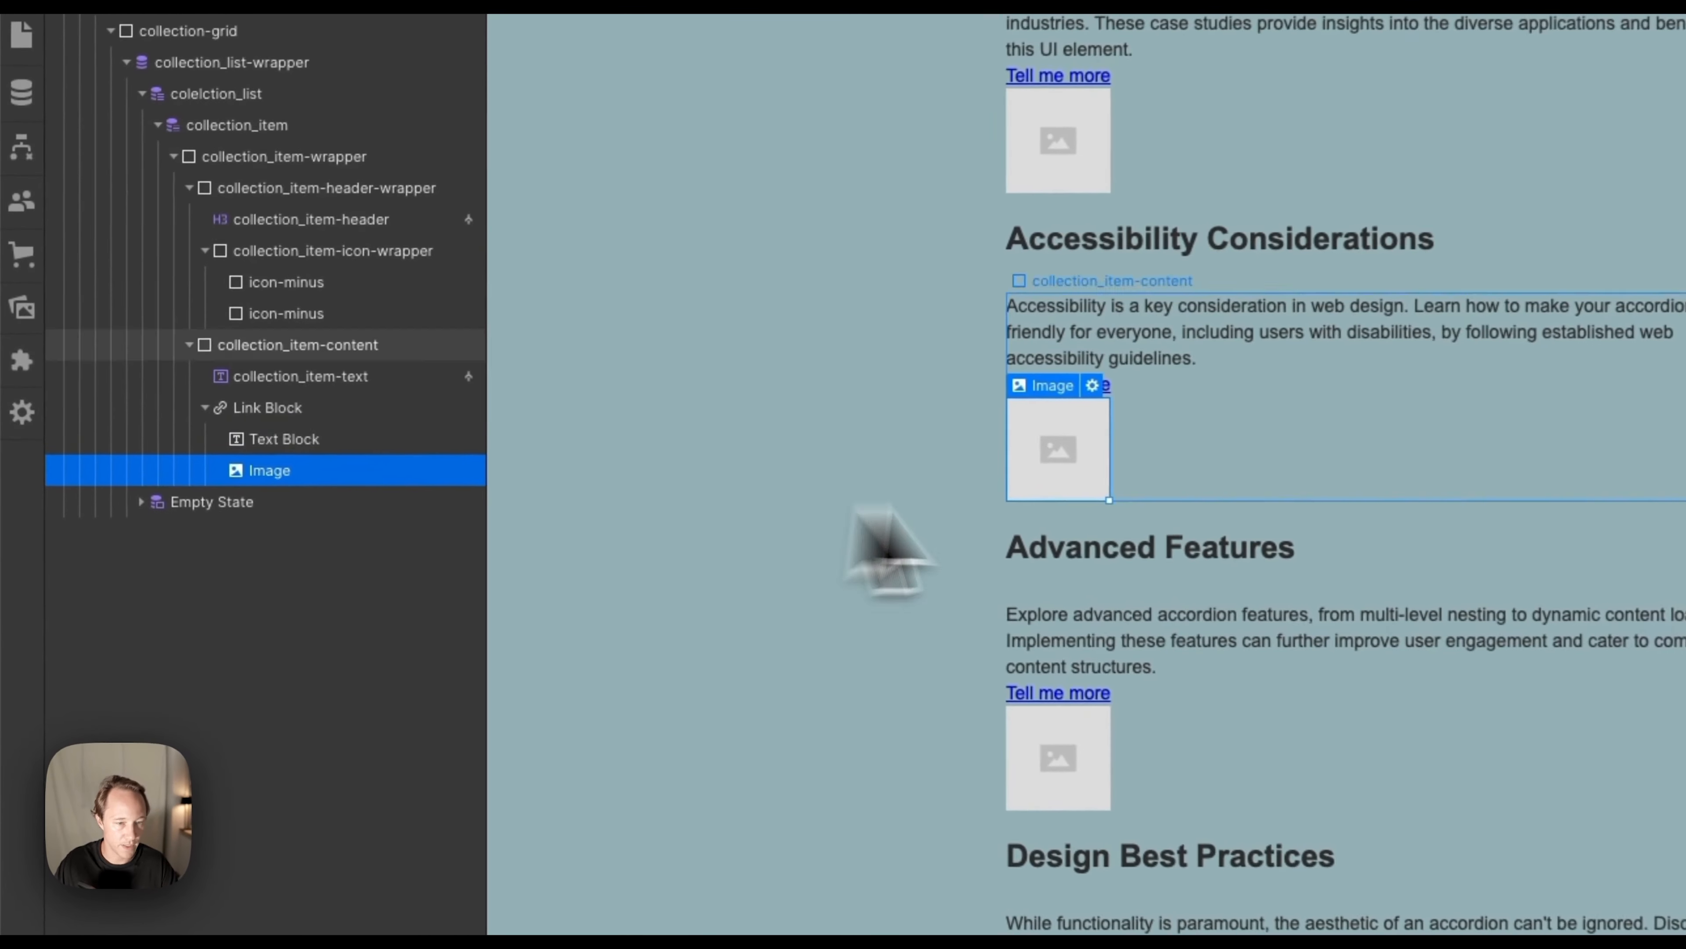
left_click(1104, 392)
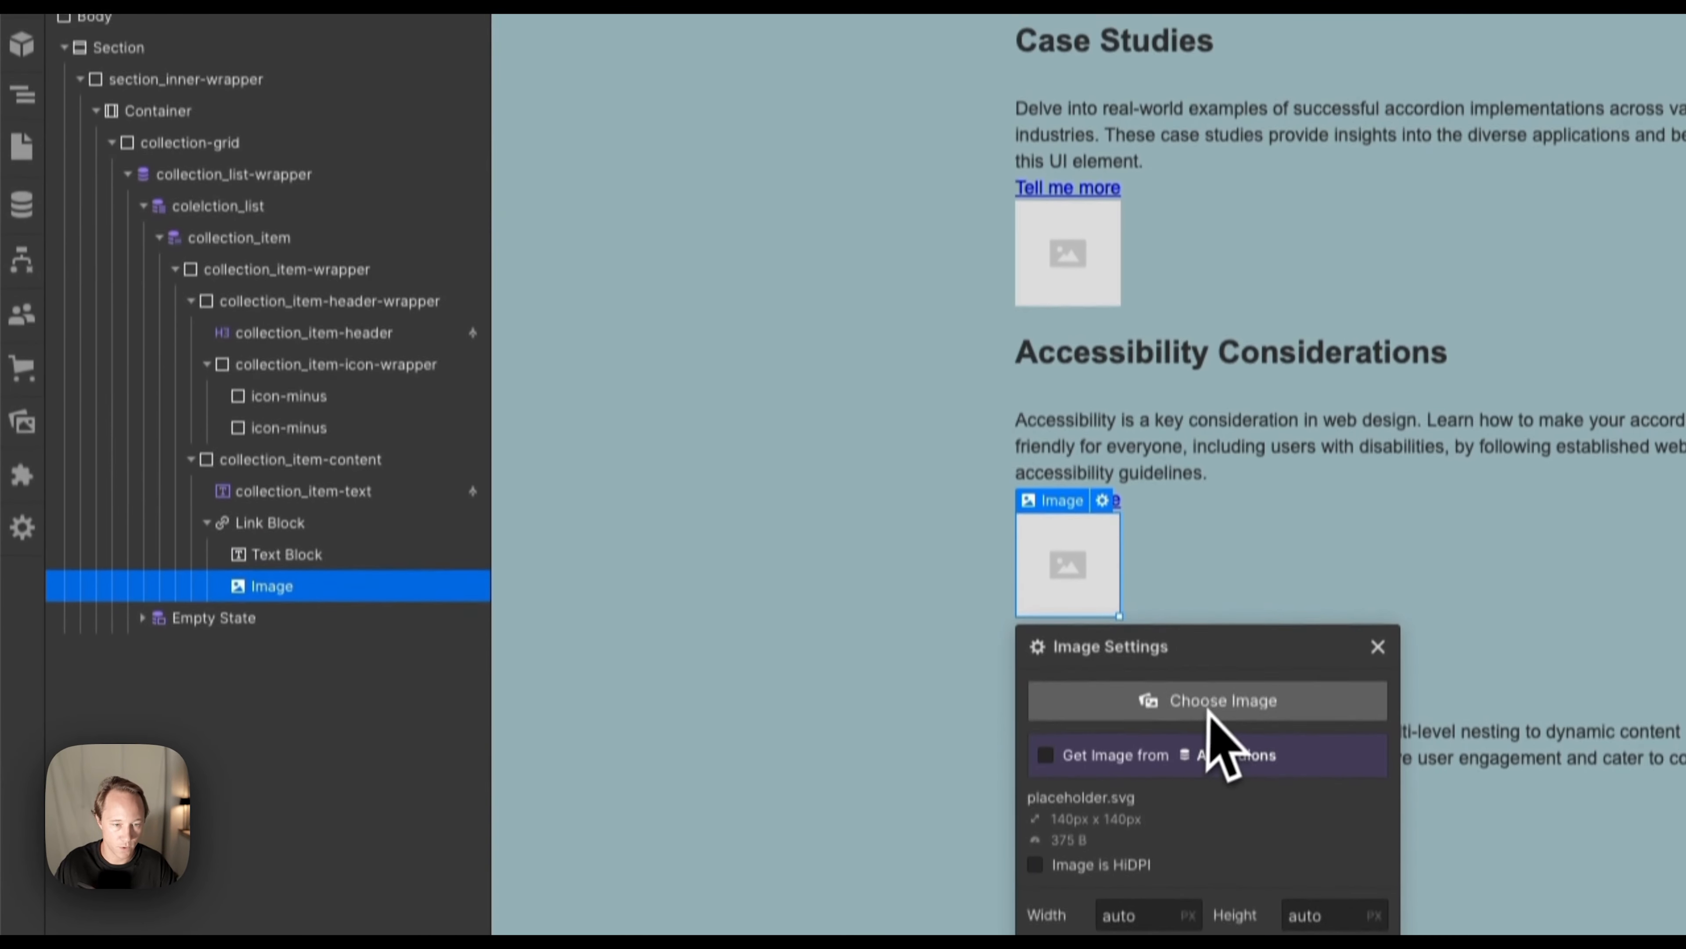
left_click(1217, 585)
left_click(123, 249)
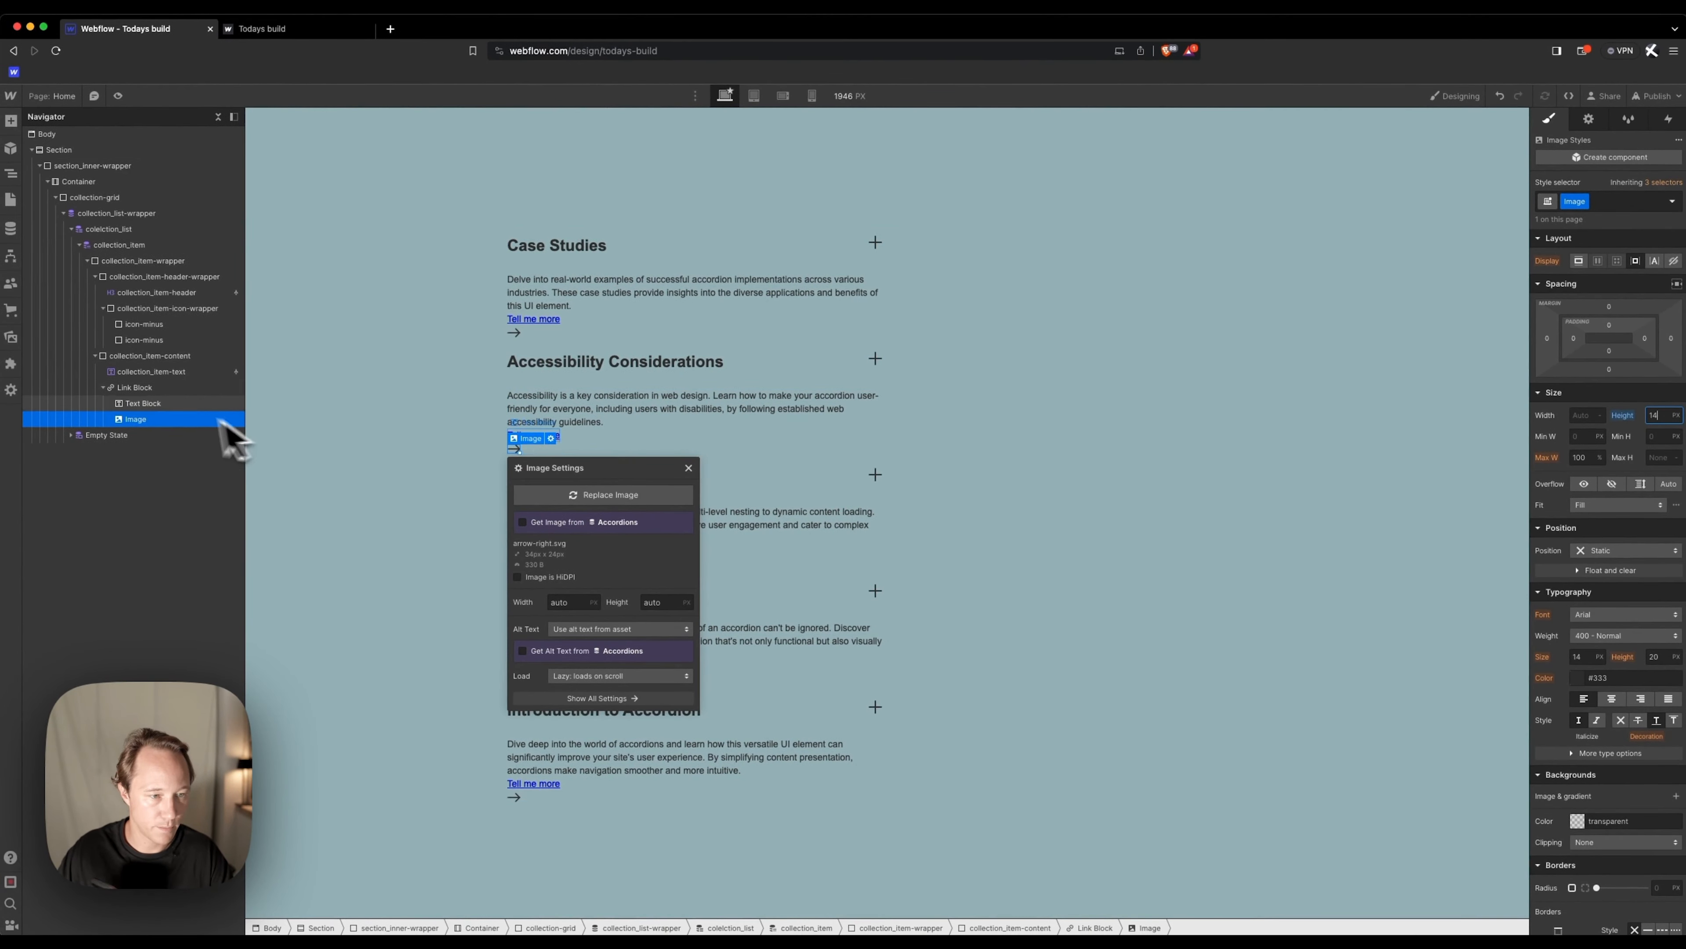
Style the Link Block as a horizontal, centre-aligned flex container with #333 text and no underline.
left_click(135, 388)
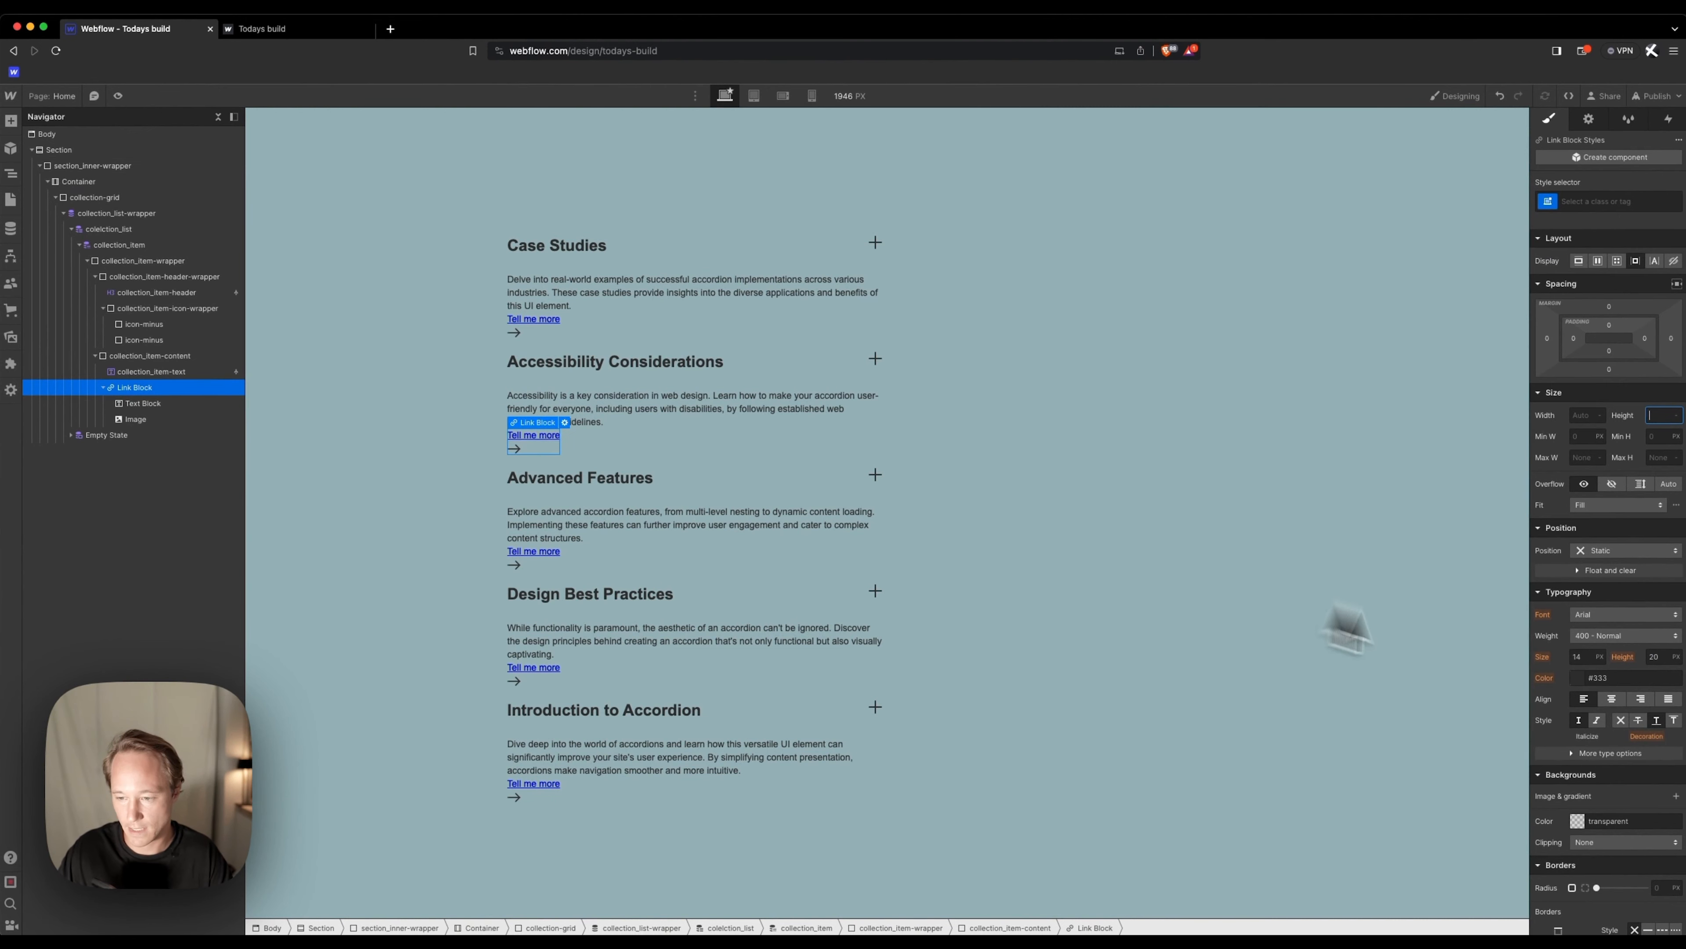
left_click(1620, 720)
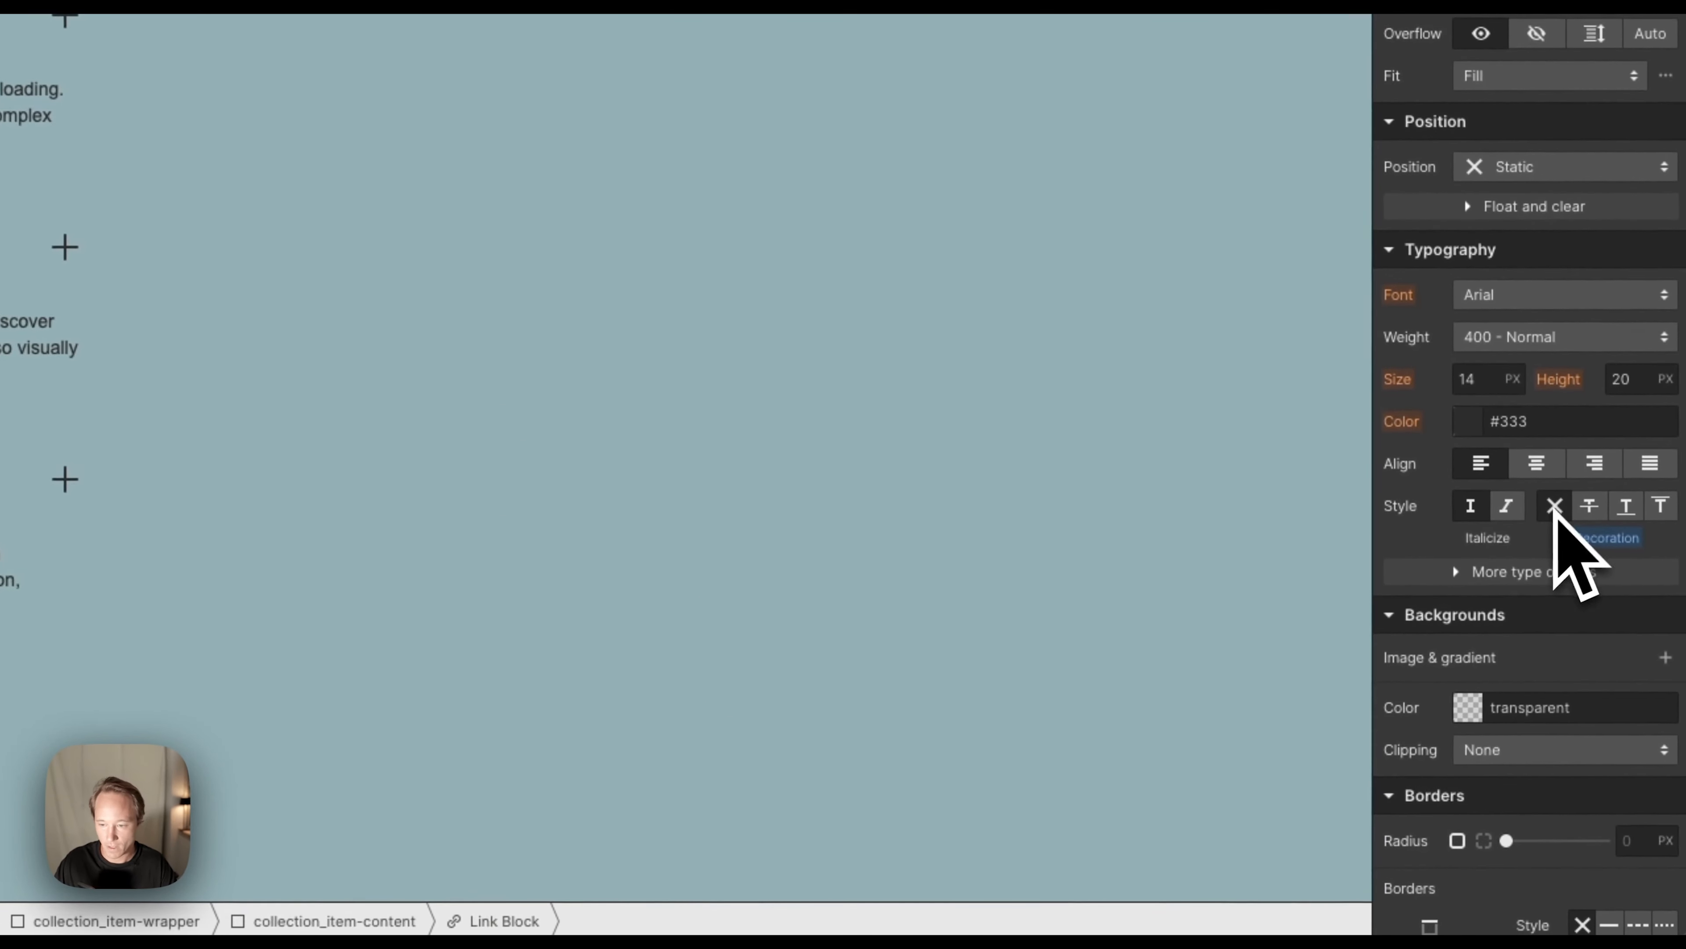
scroll(1536, 571, "down", 1)
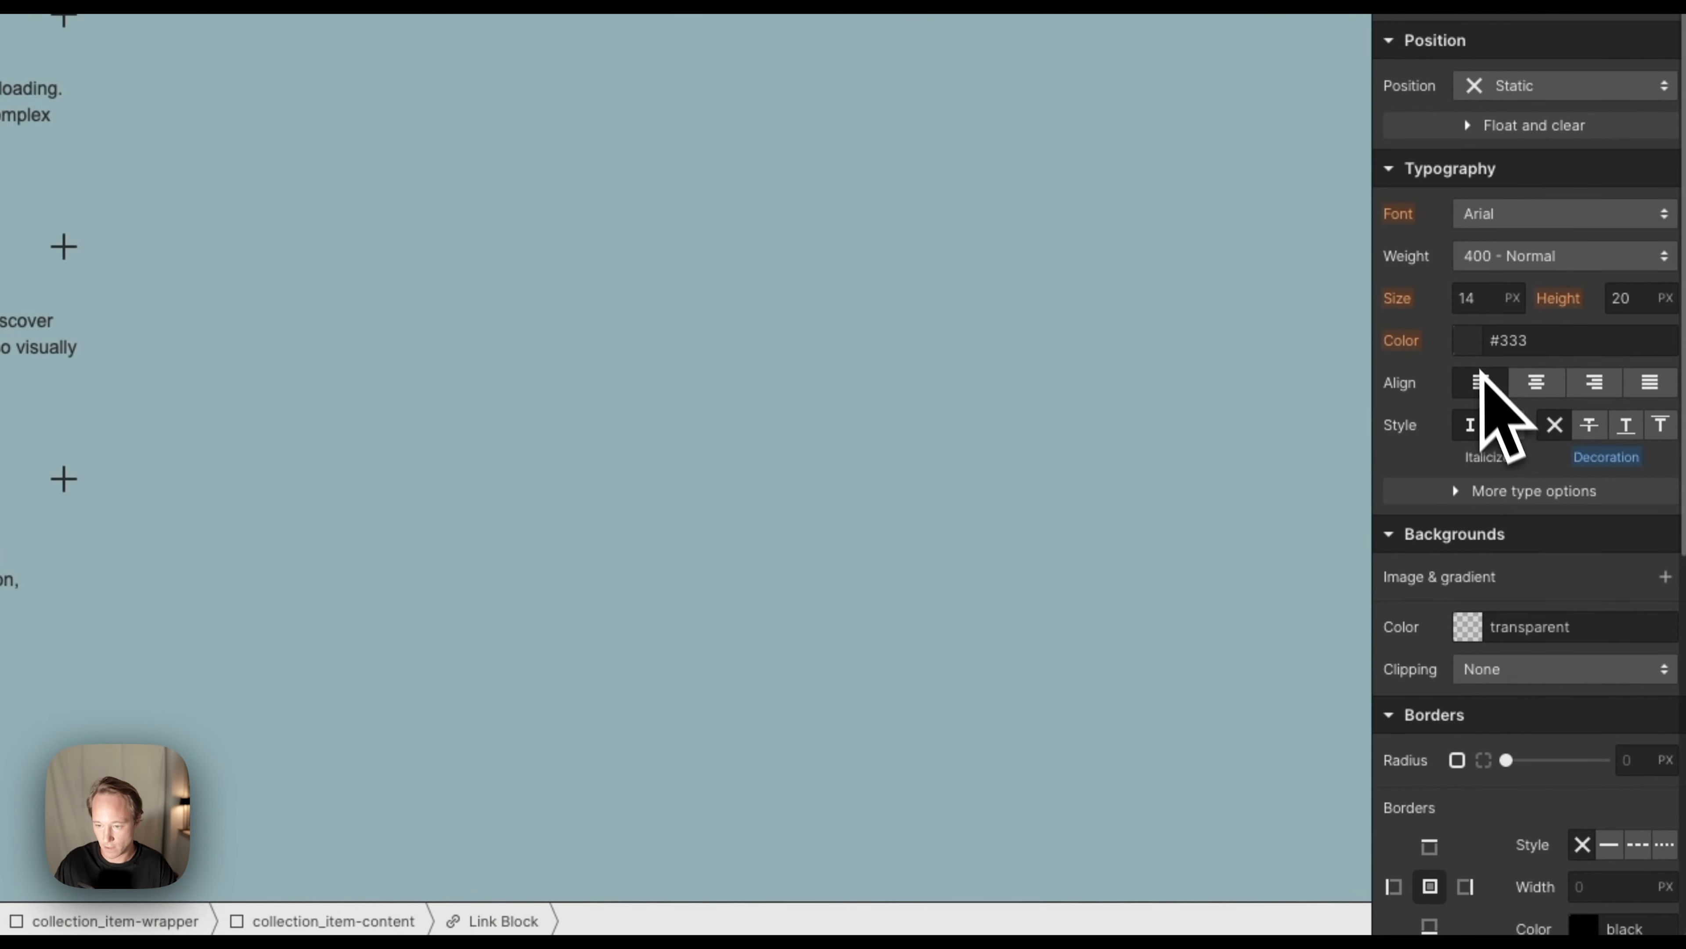
left_click(1468, 346)
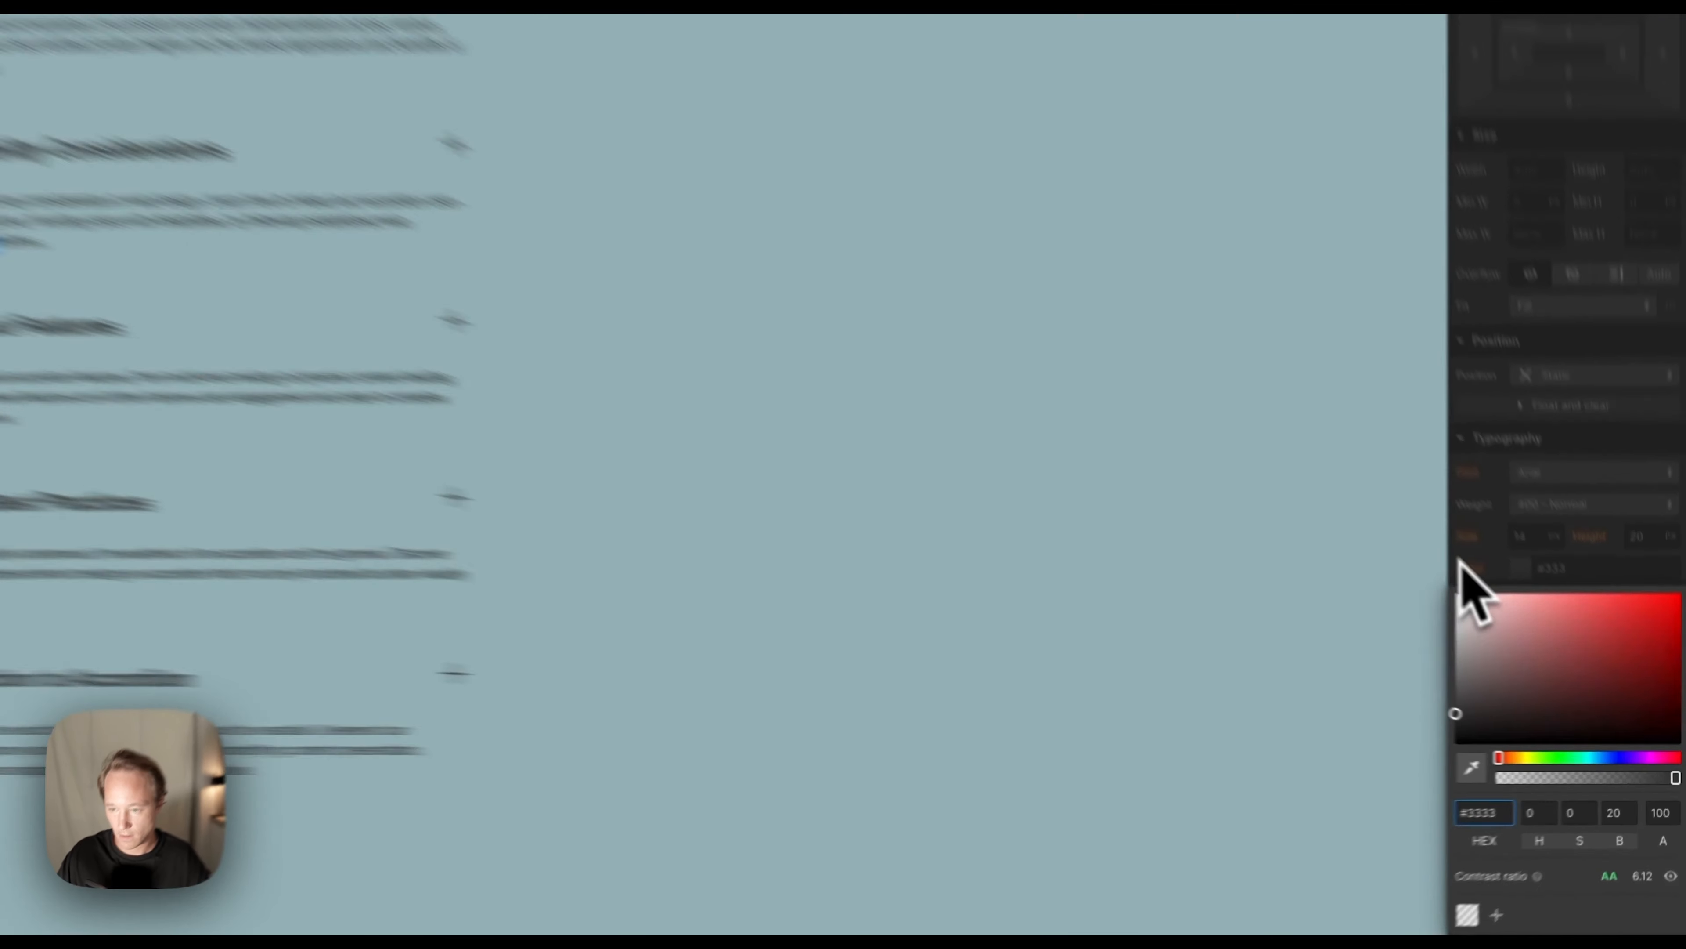
left_click(1564, 615)
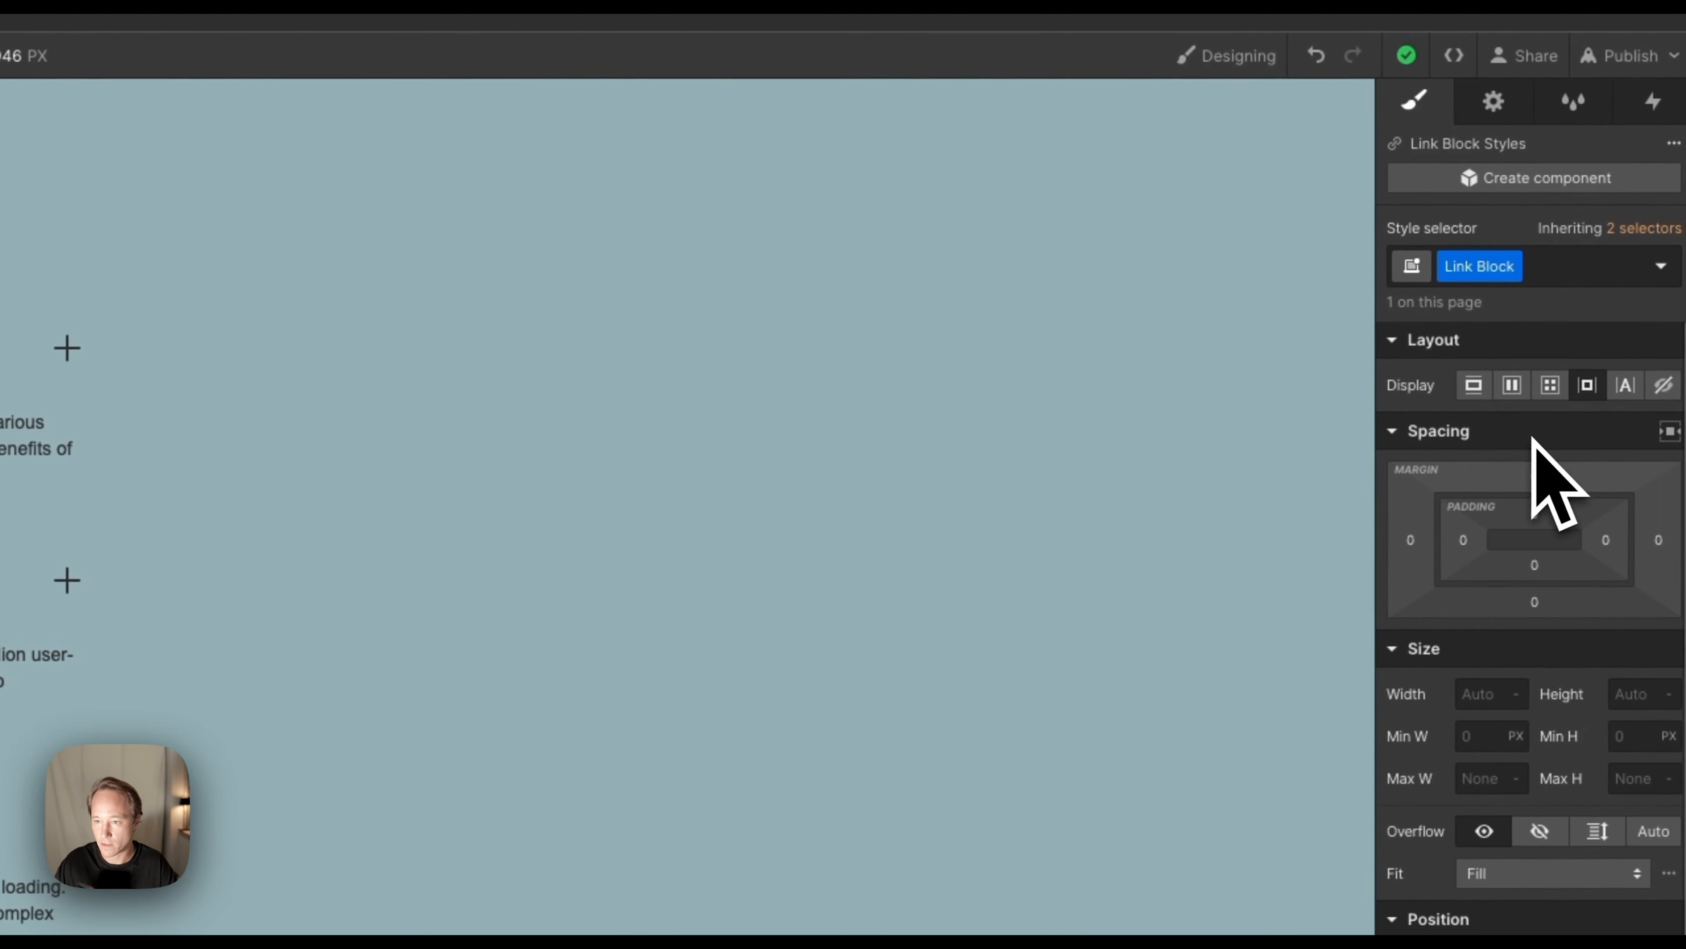
left_click(1512, 388)
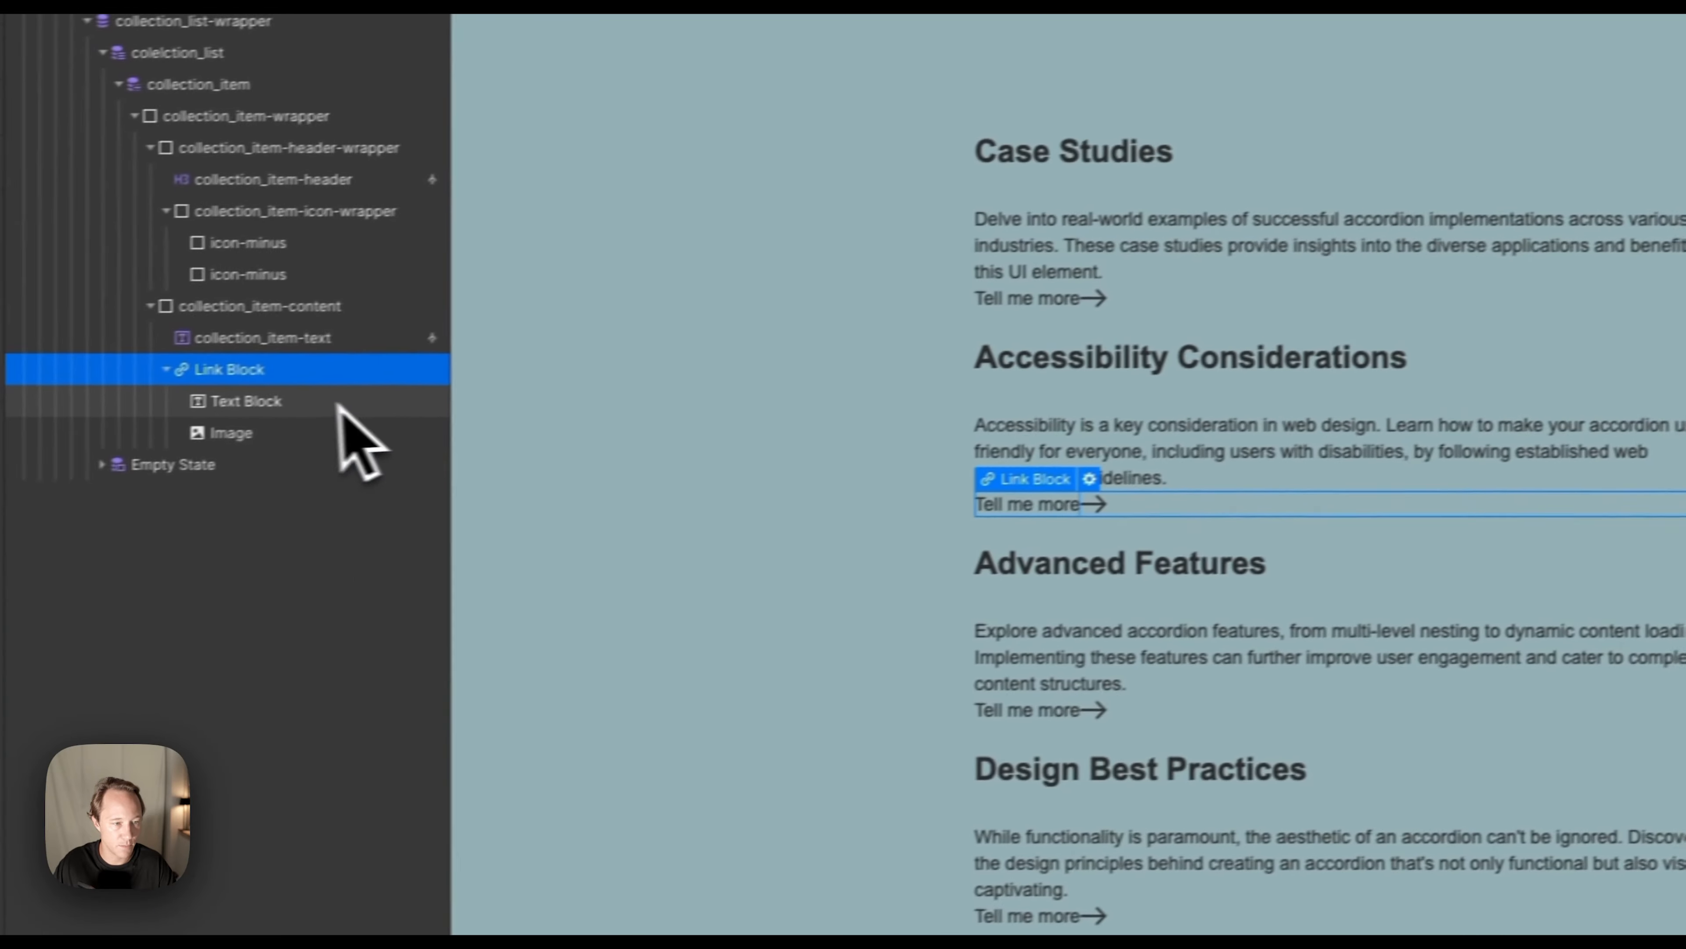
Add right padding to the "Tell me more" Text Block and set its font weight to 700 - Bold.
left_click(337, 404)
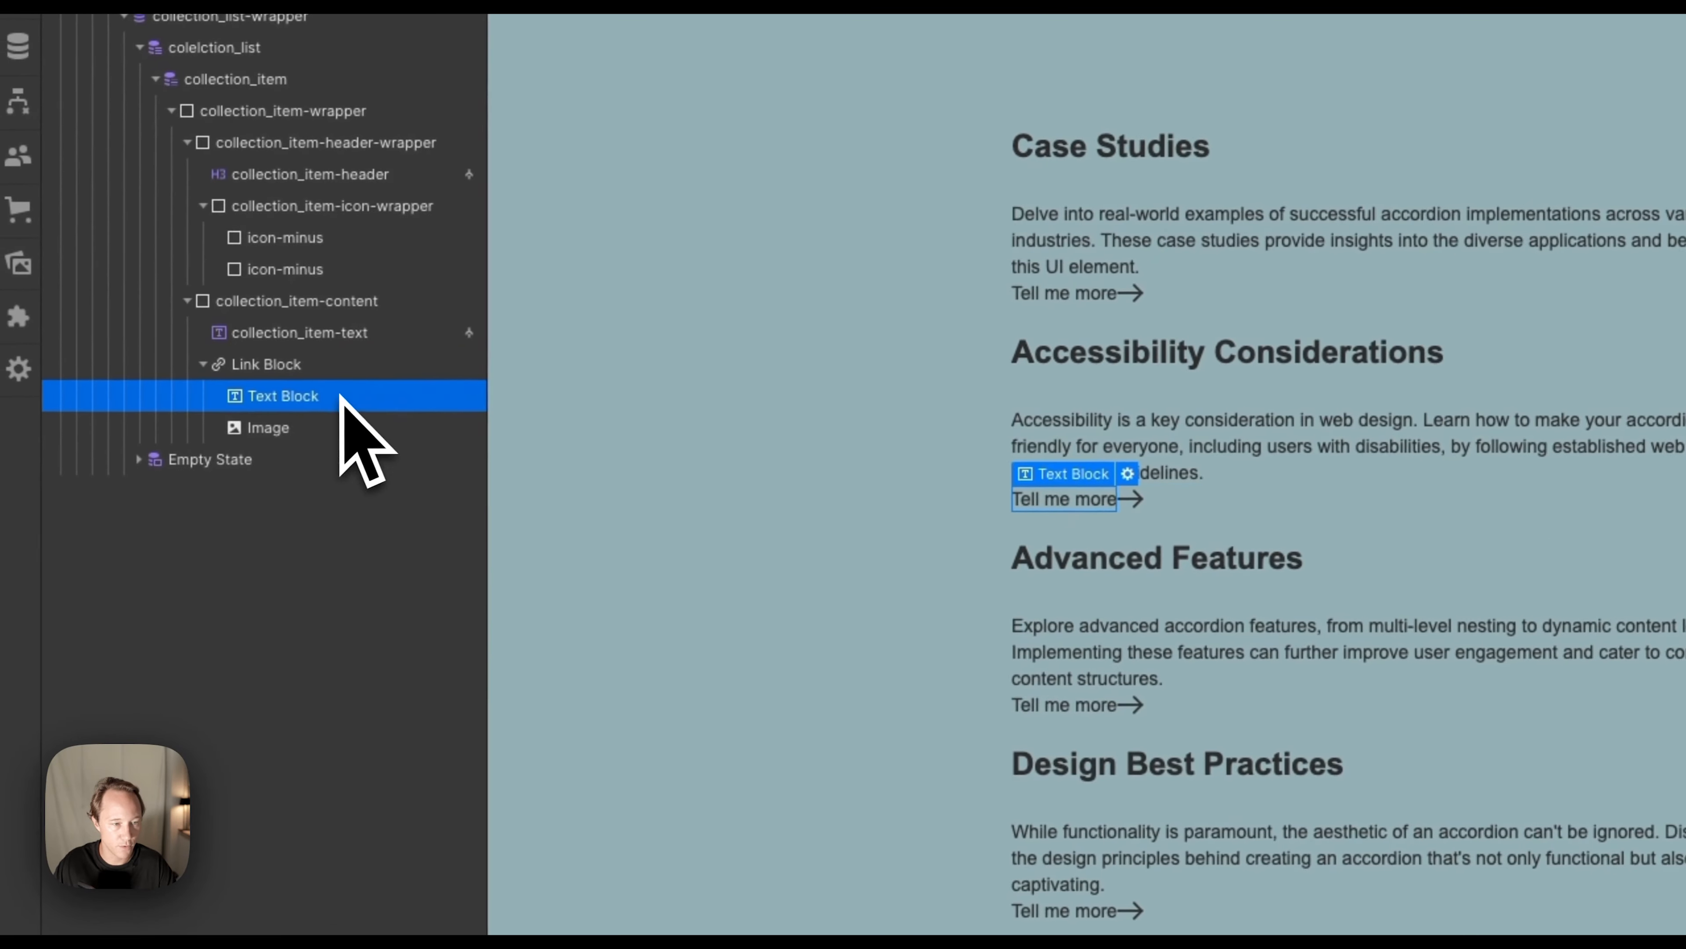
left_click(1616, 458)
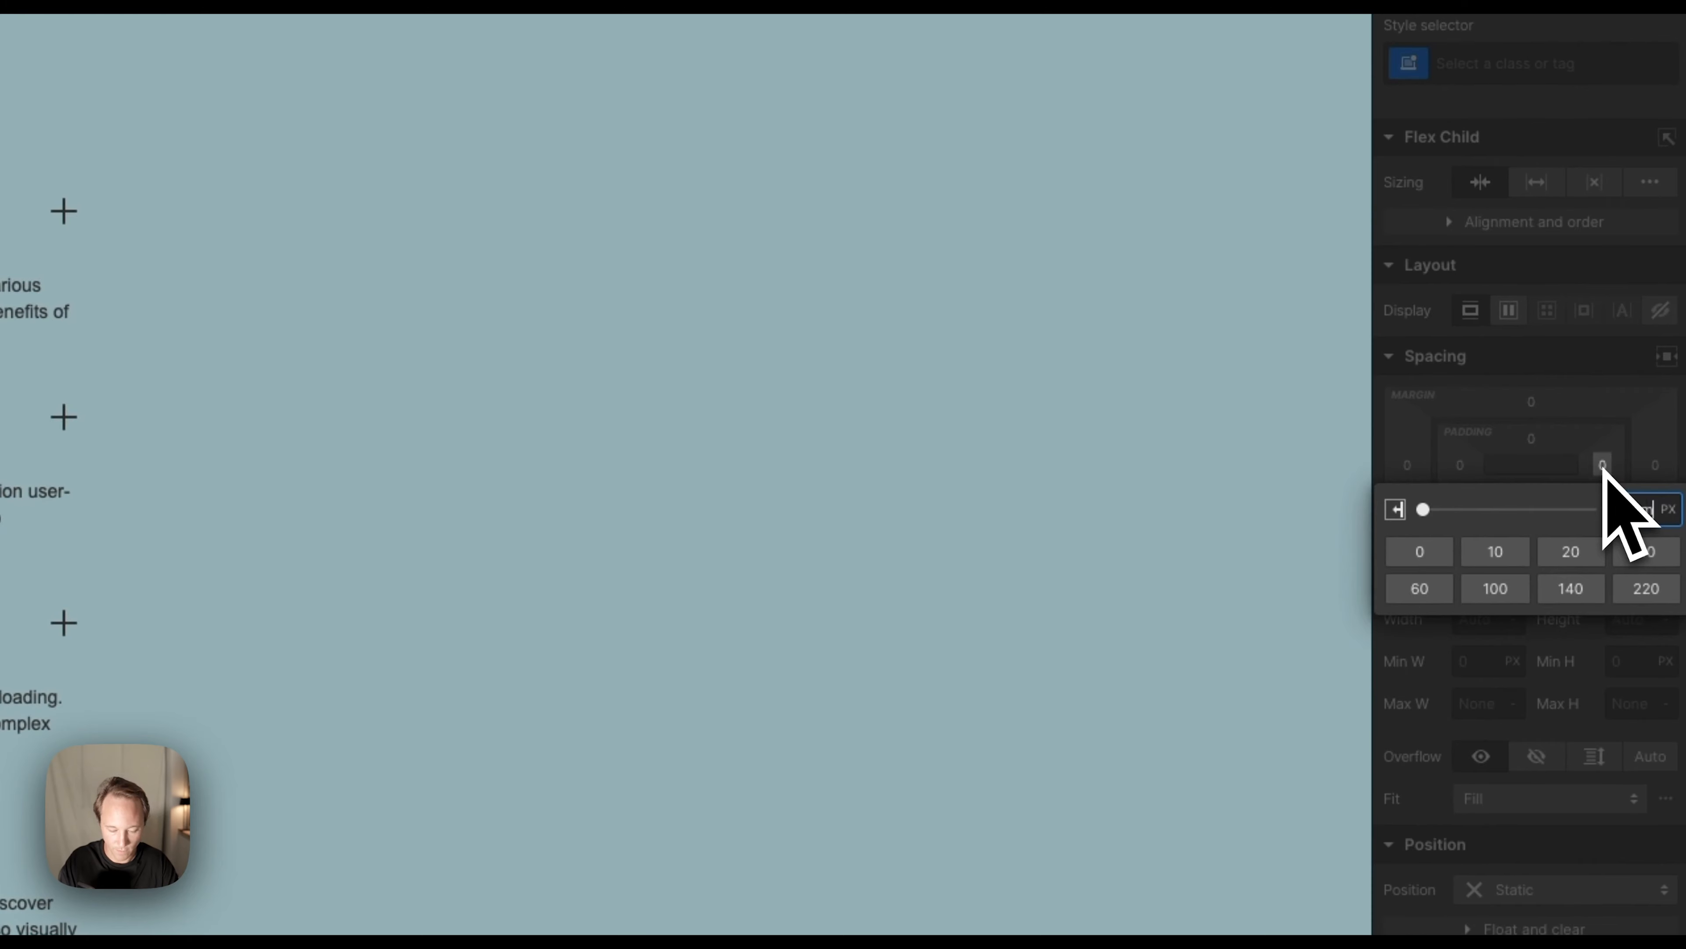
key("Return")
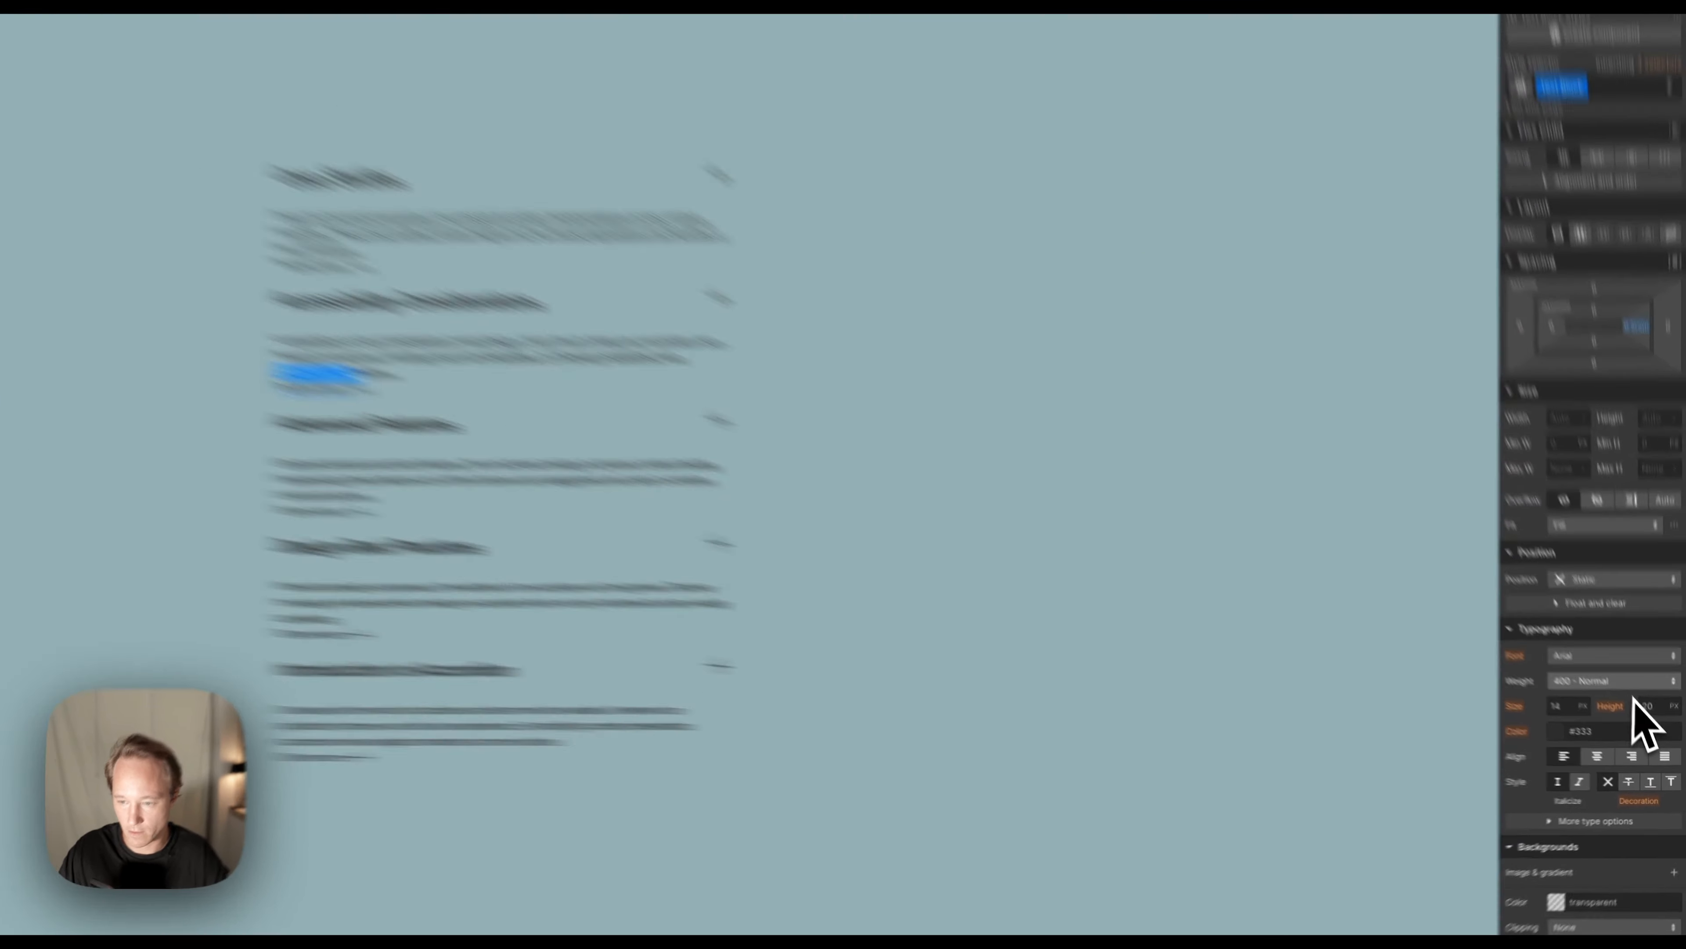
left_click(1634, 700)
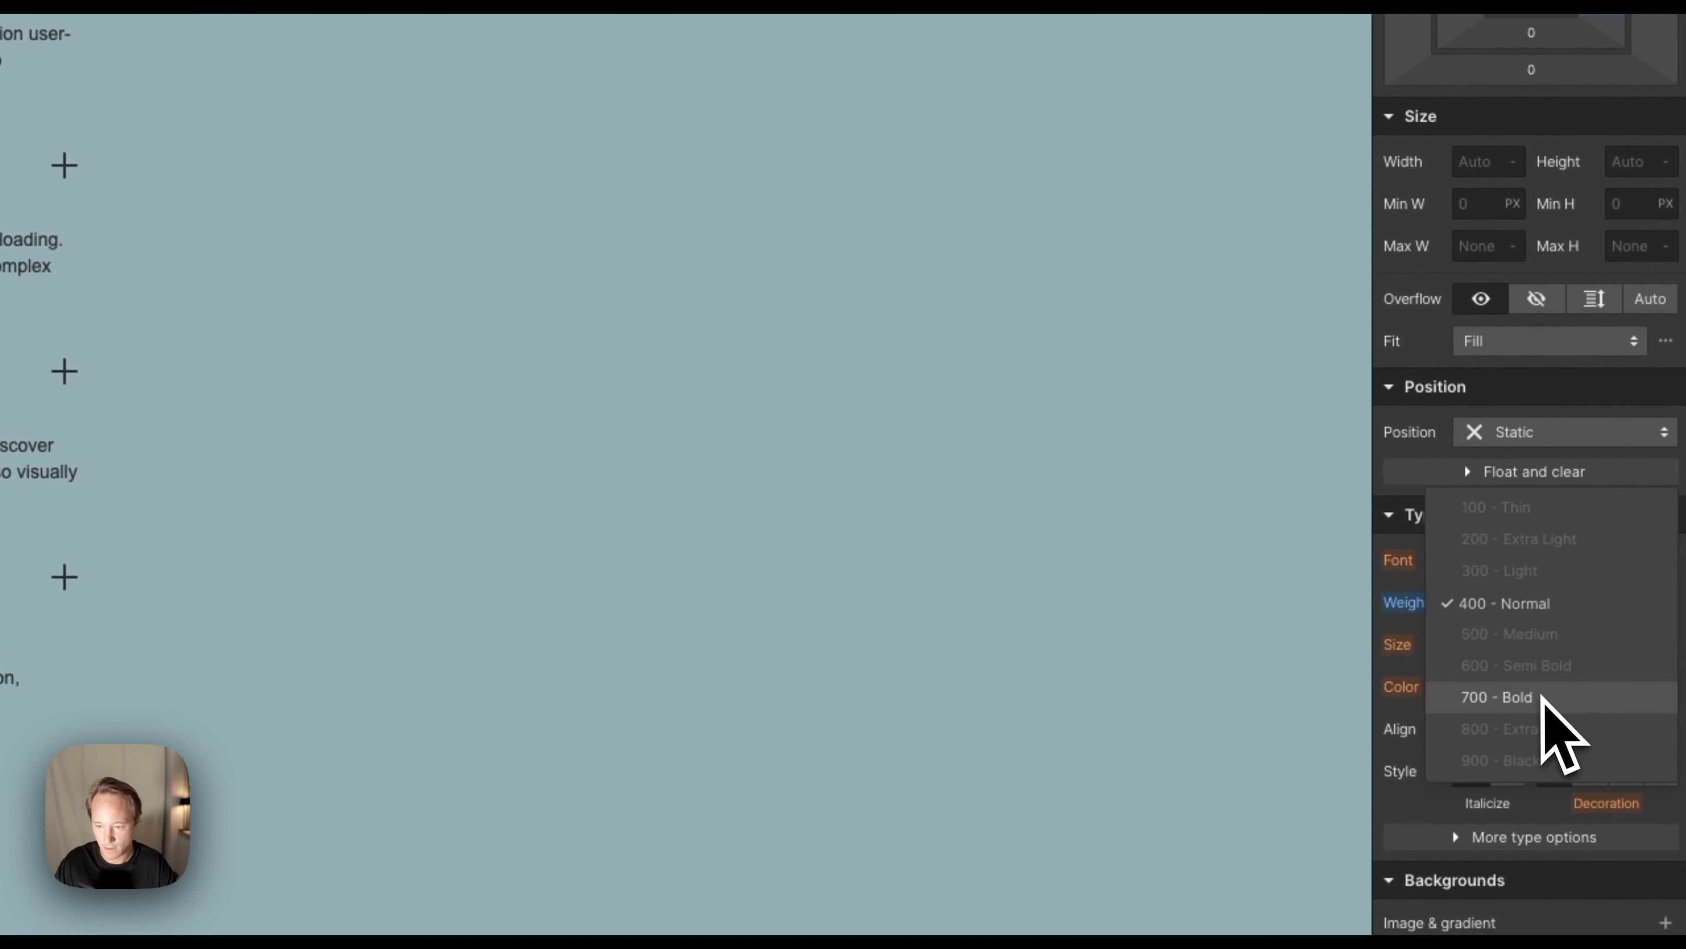
left_click(1527, 697)
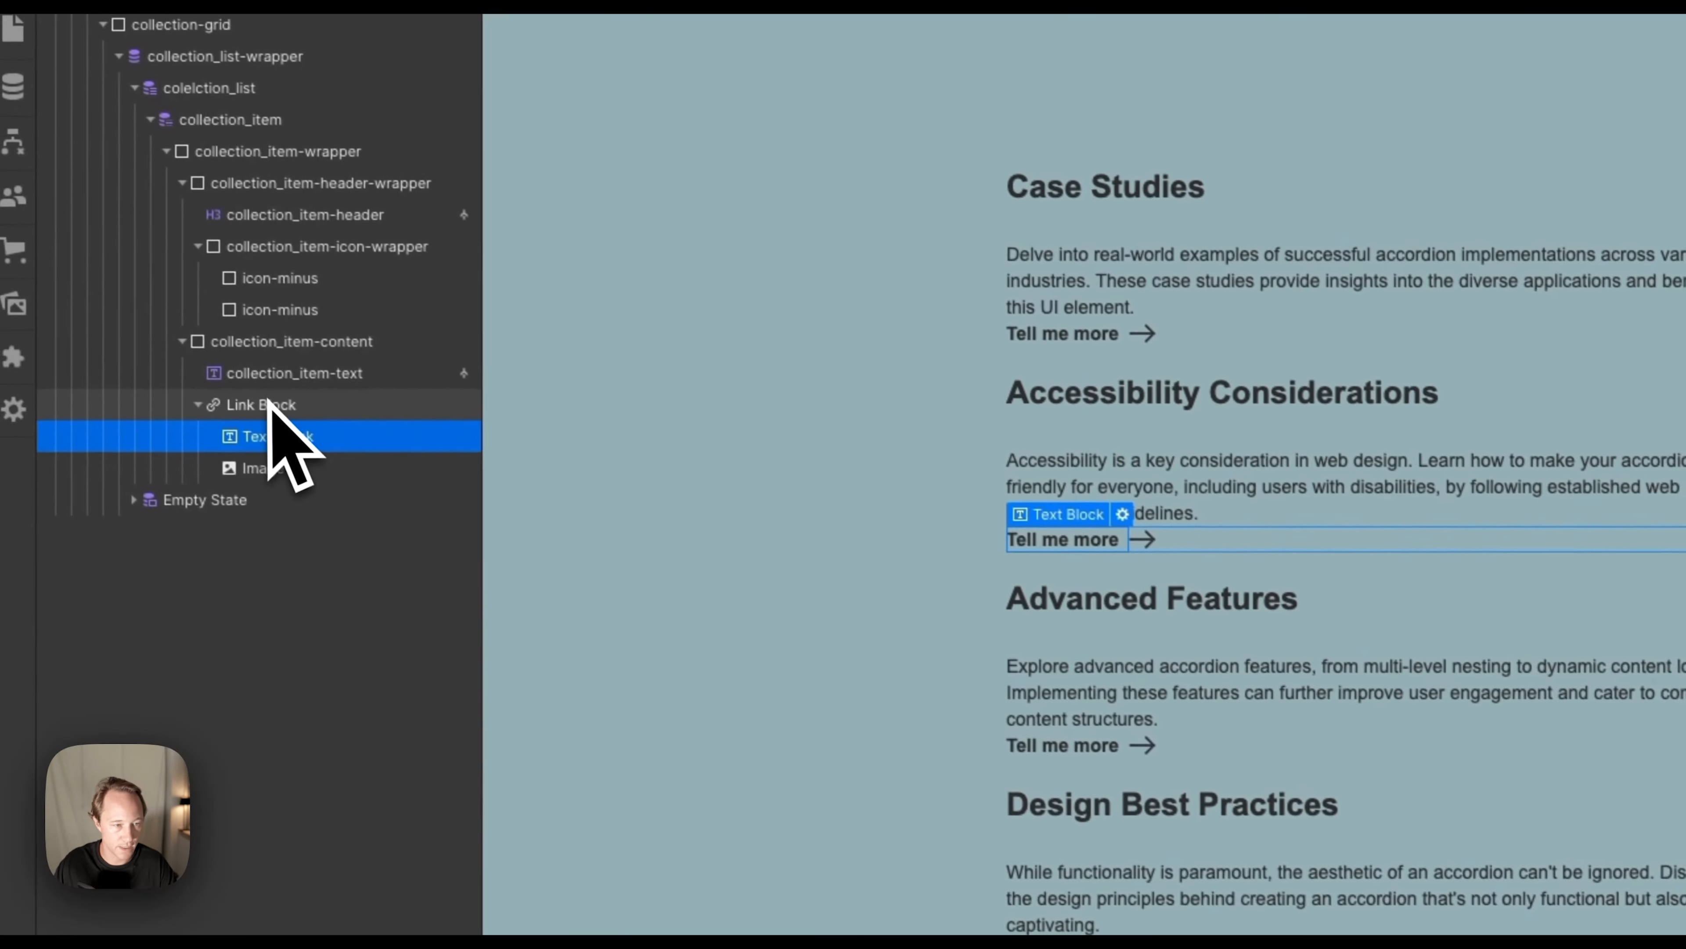
Set the top margin of the Link Block to 1rem.
left_click(275, 406)
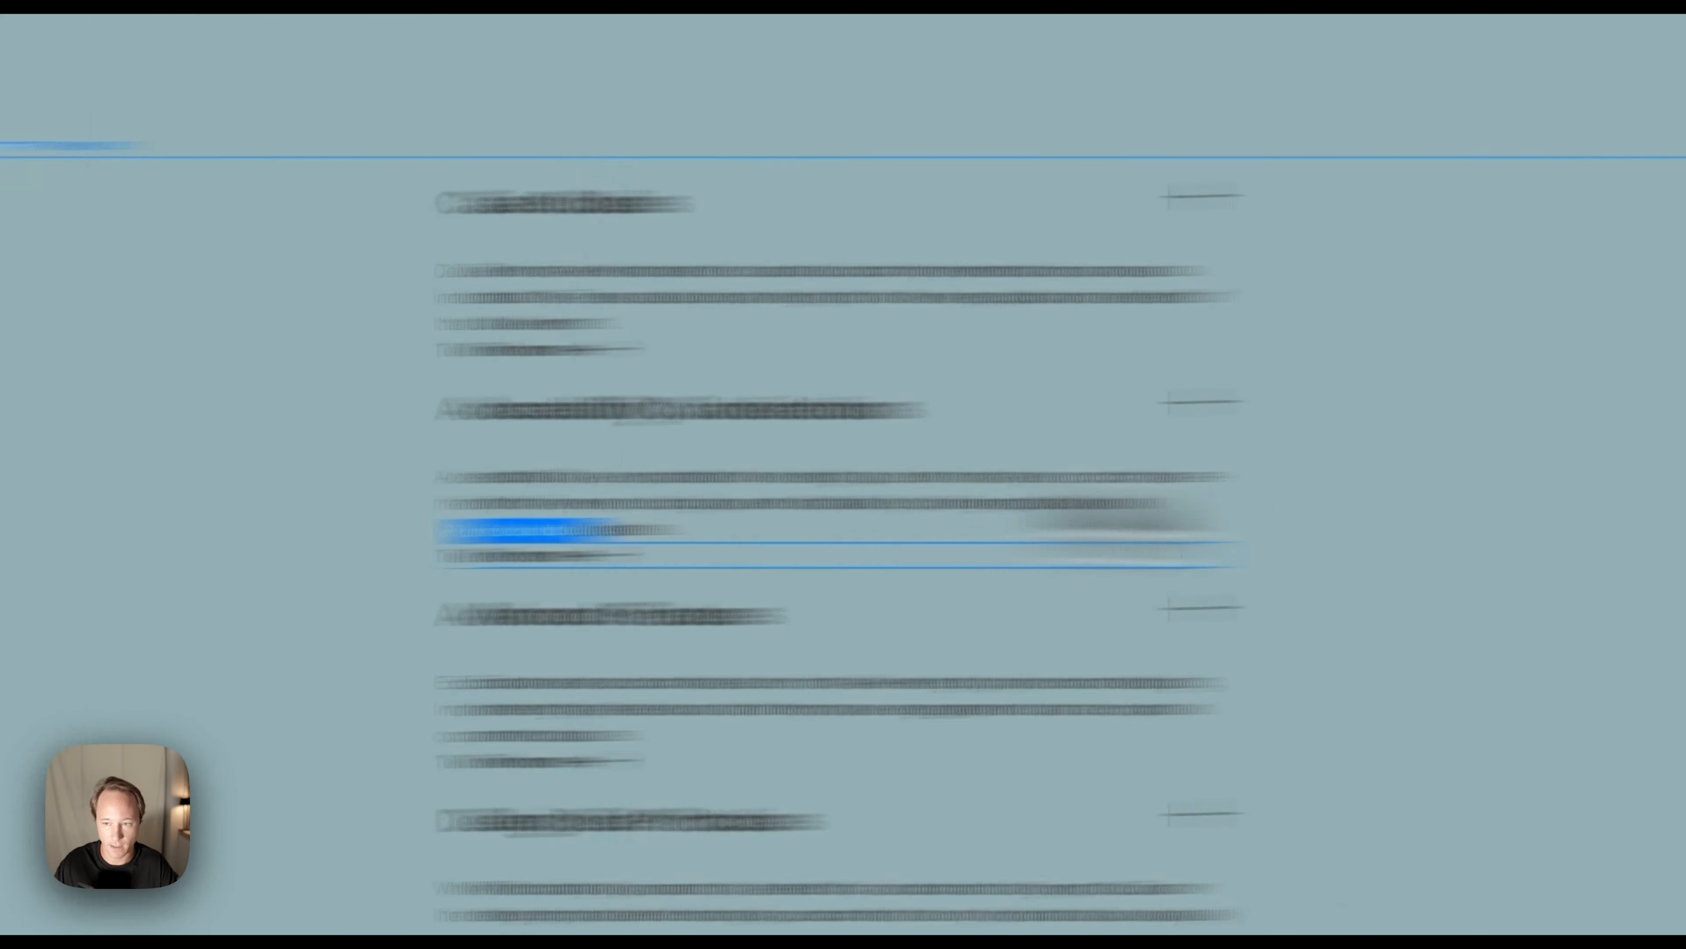
left_click(1531, 515)
type("1")
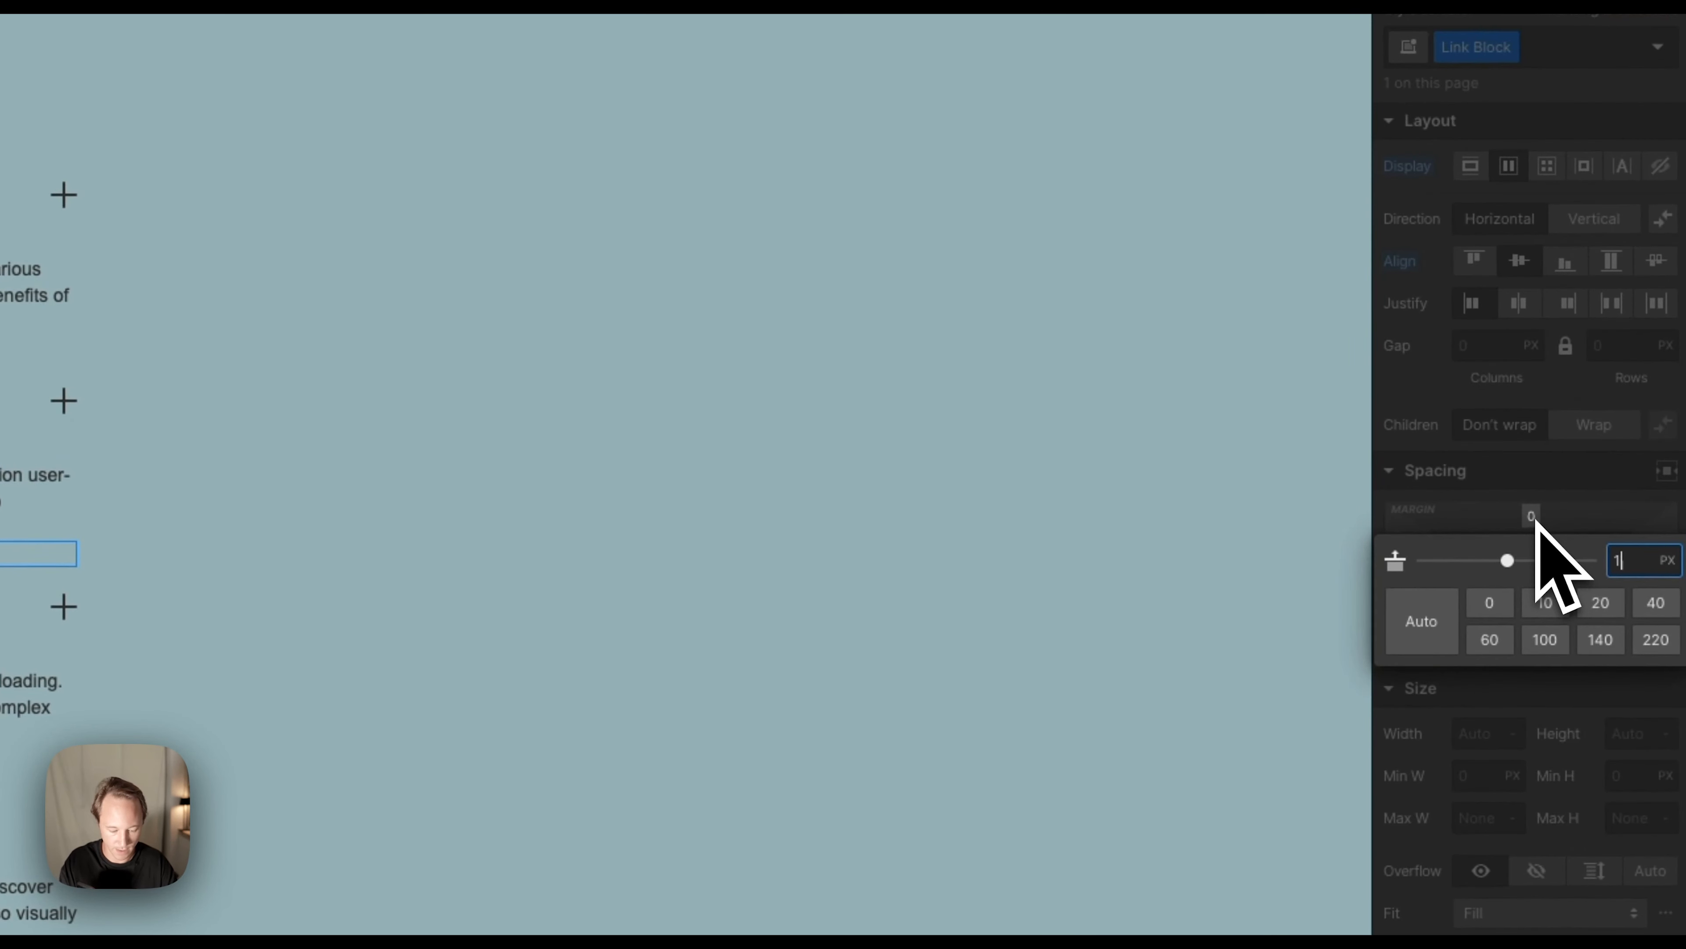
type("rem")
key("Return")
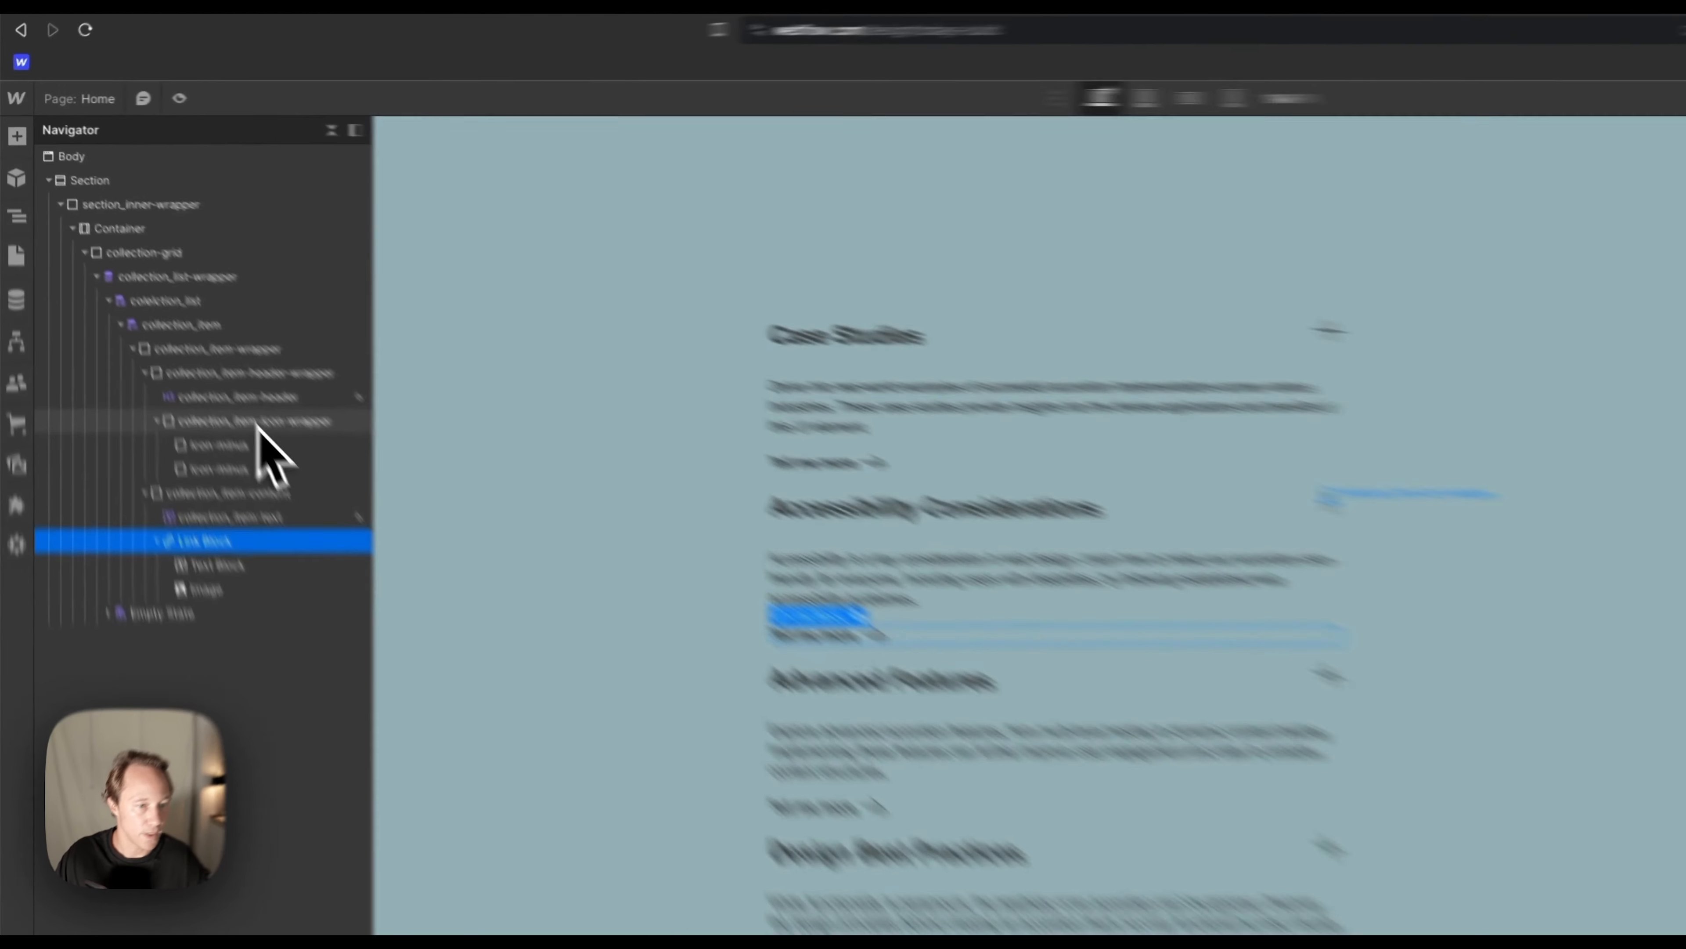
Give collection_item-wrapper the background colour #366d73.
left_click(168, 309)
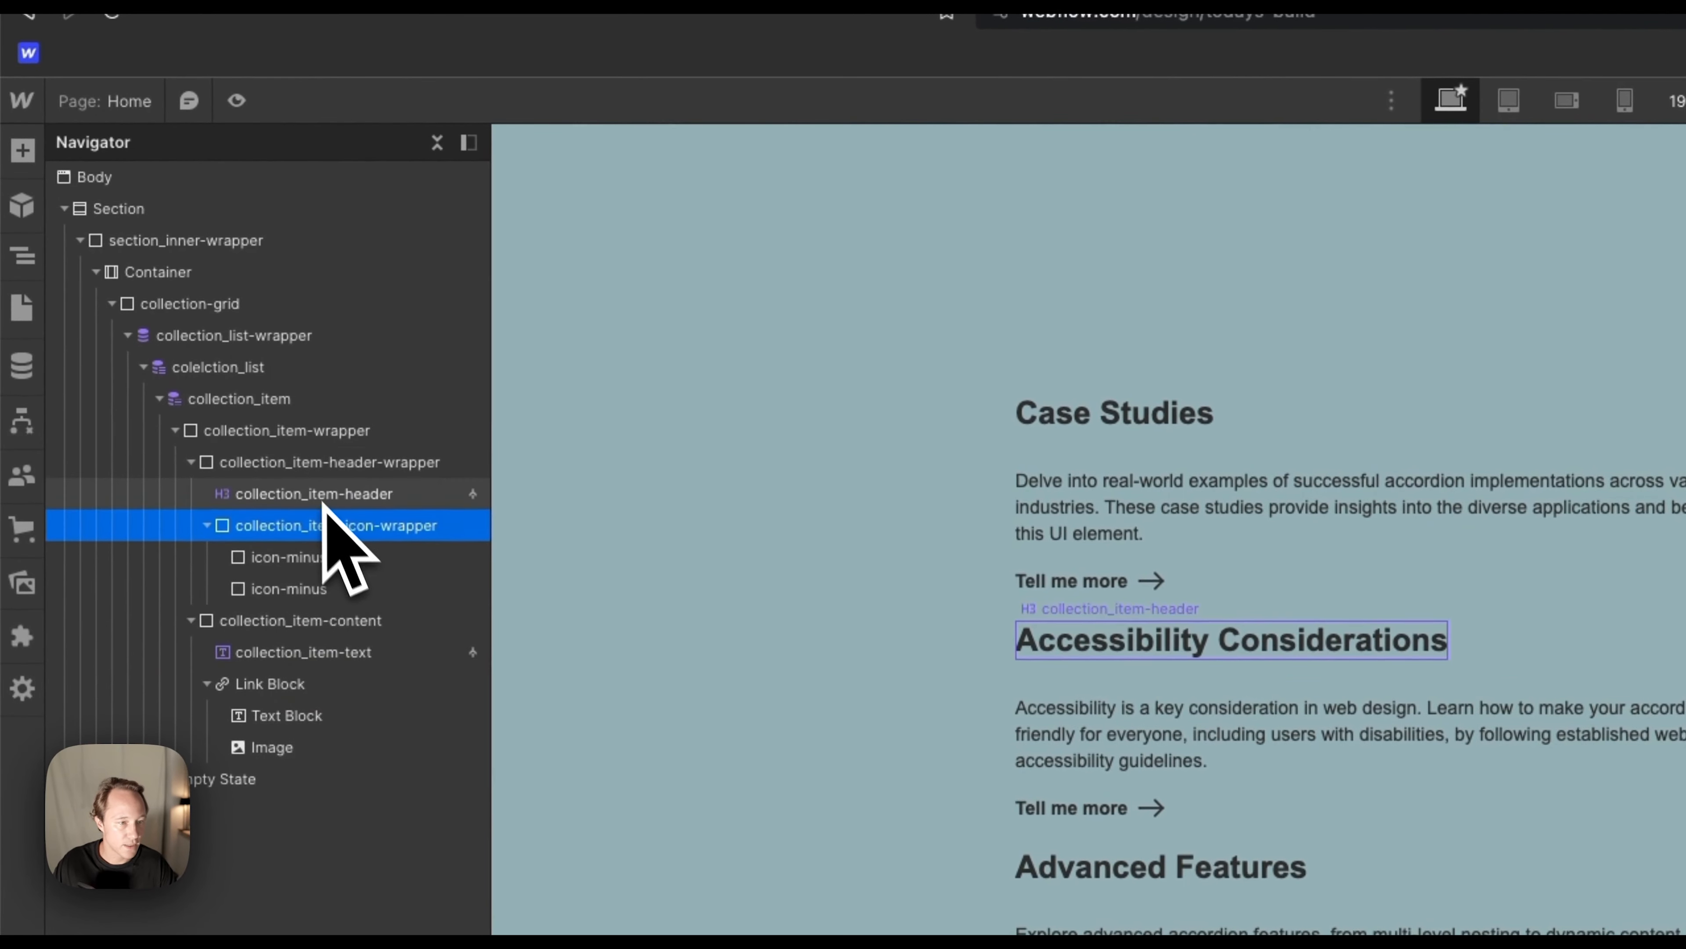
left_click(319, 463)
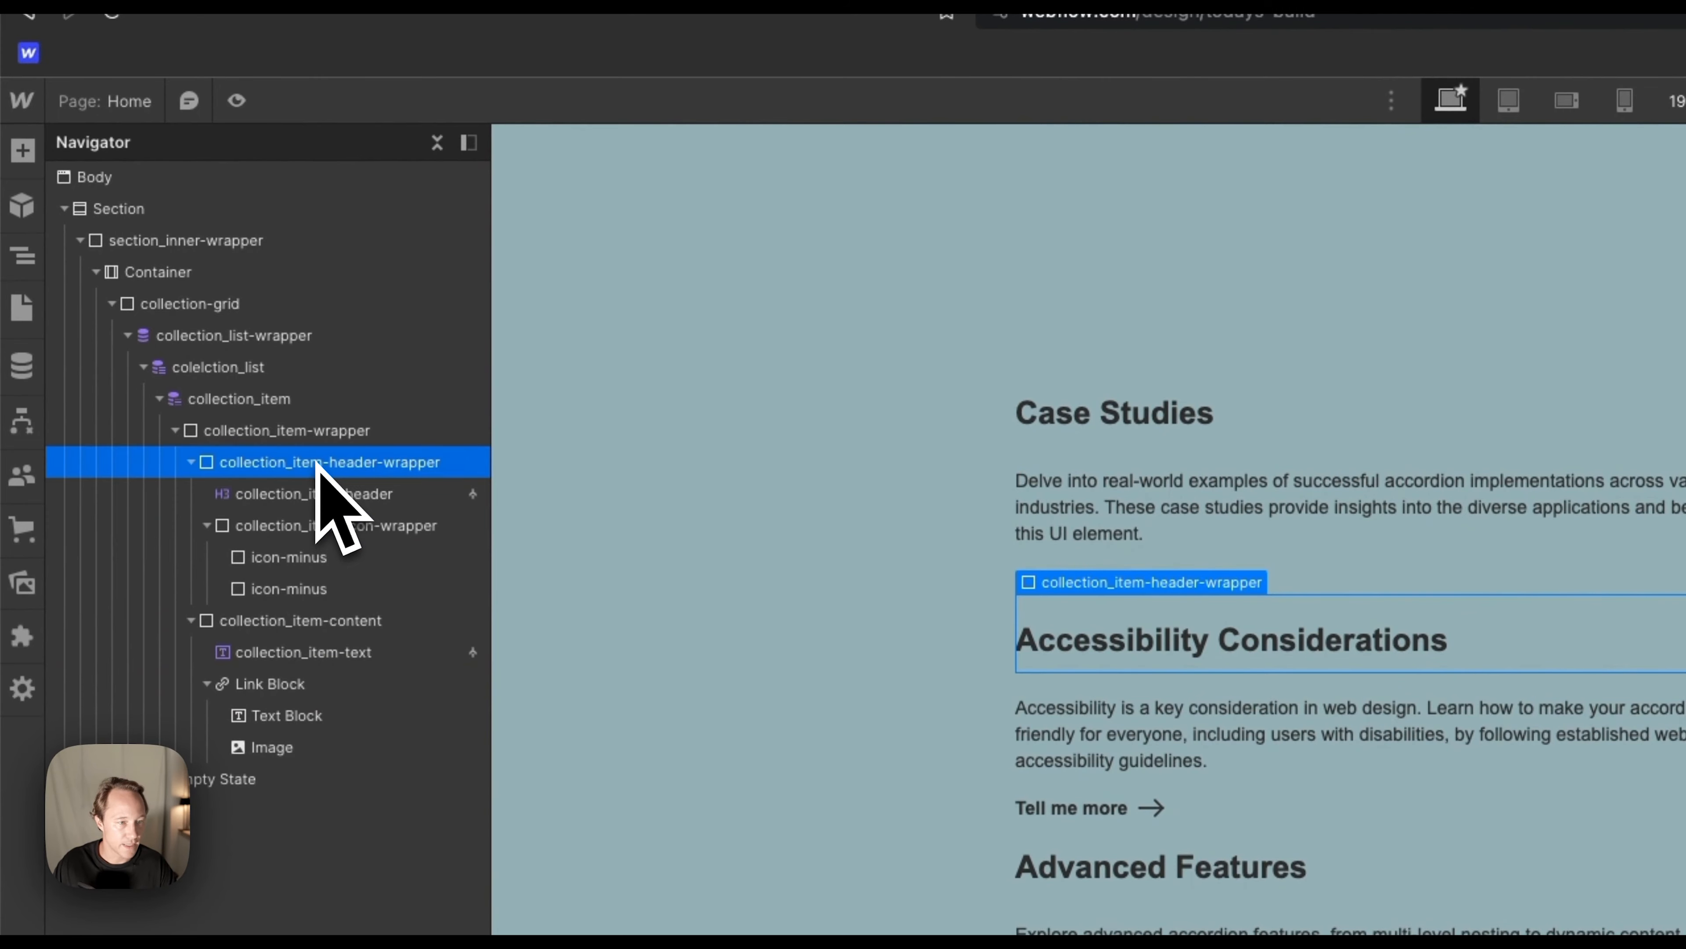
left_click(309, 430)
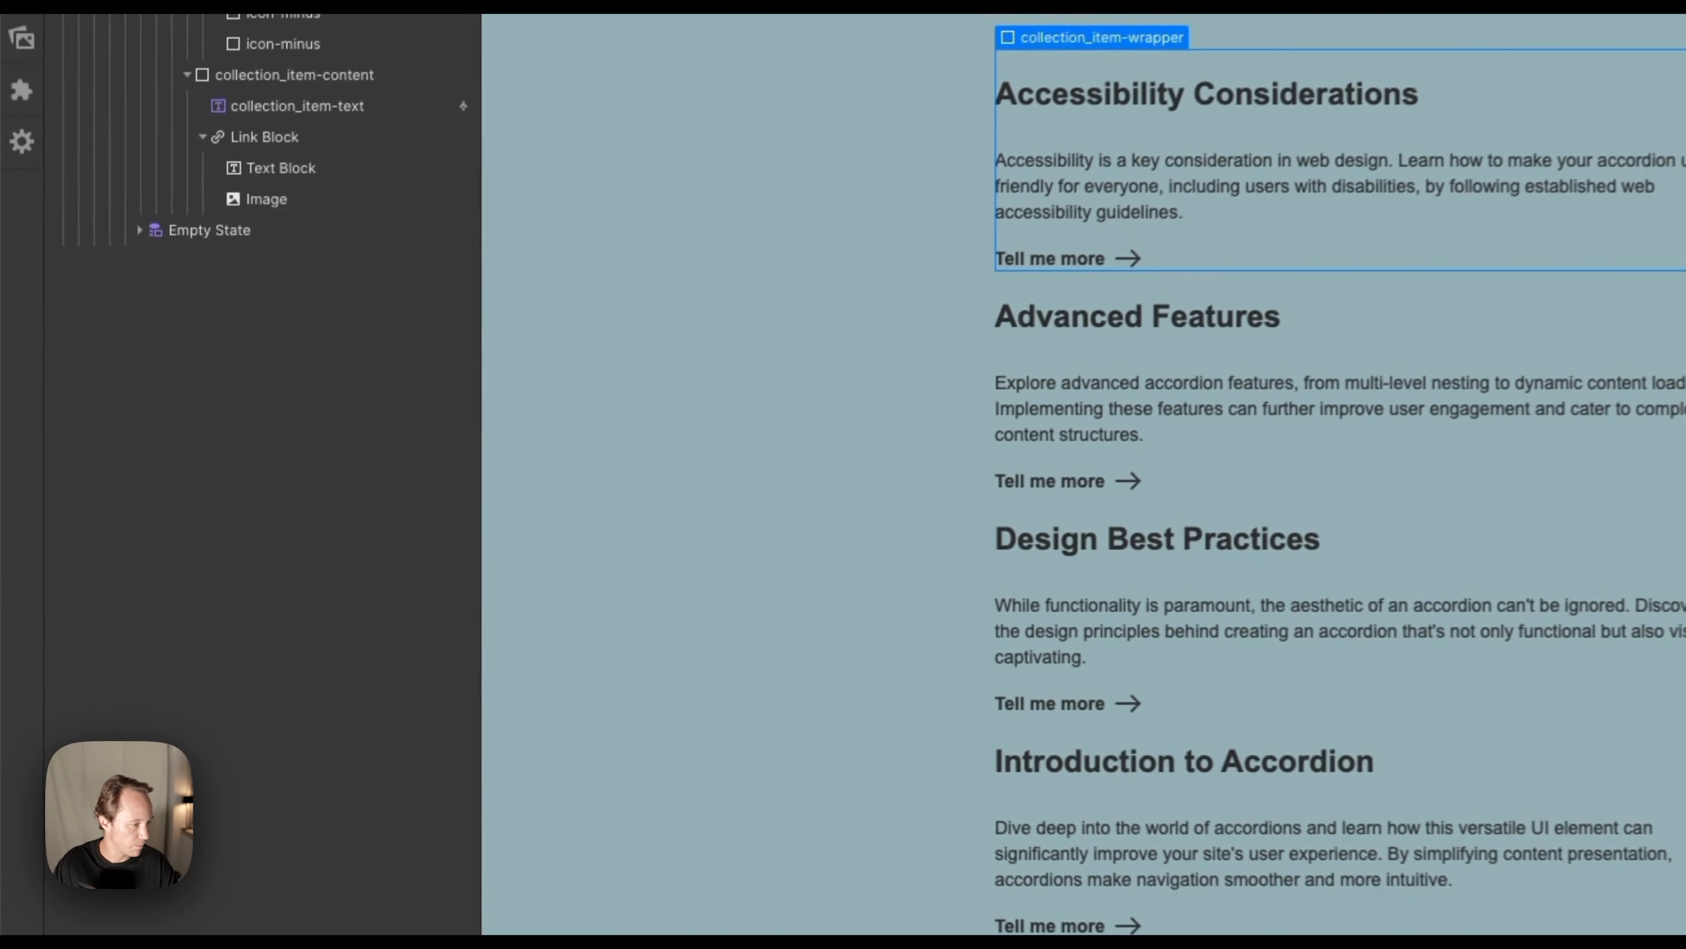
key("super+c")
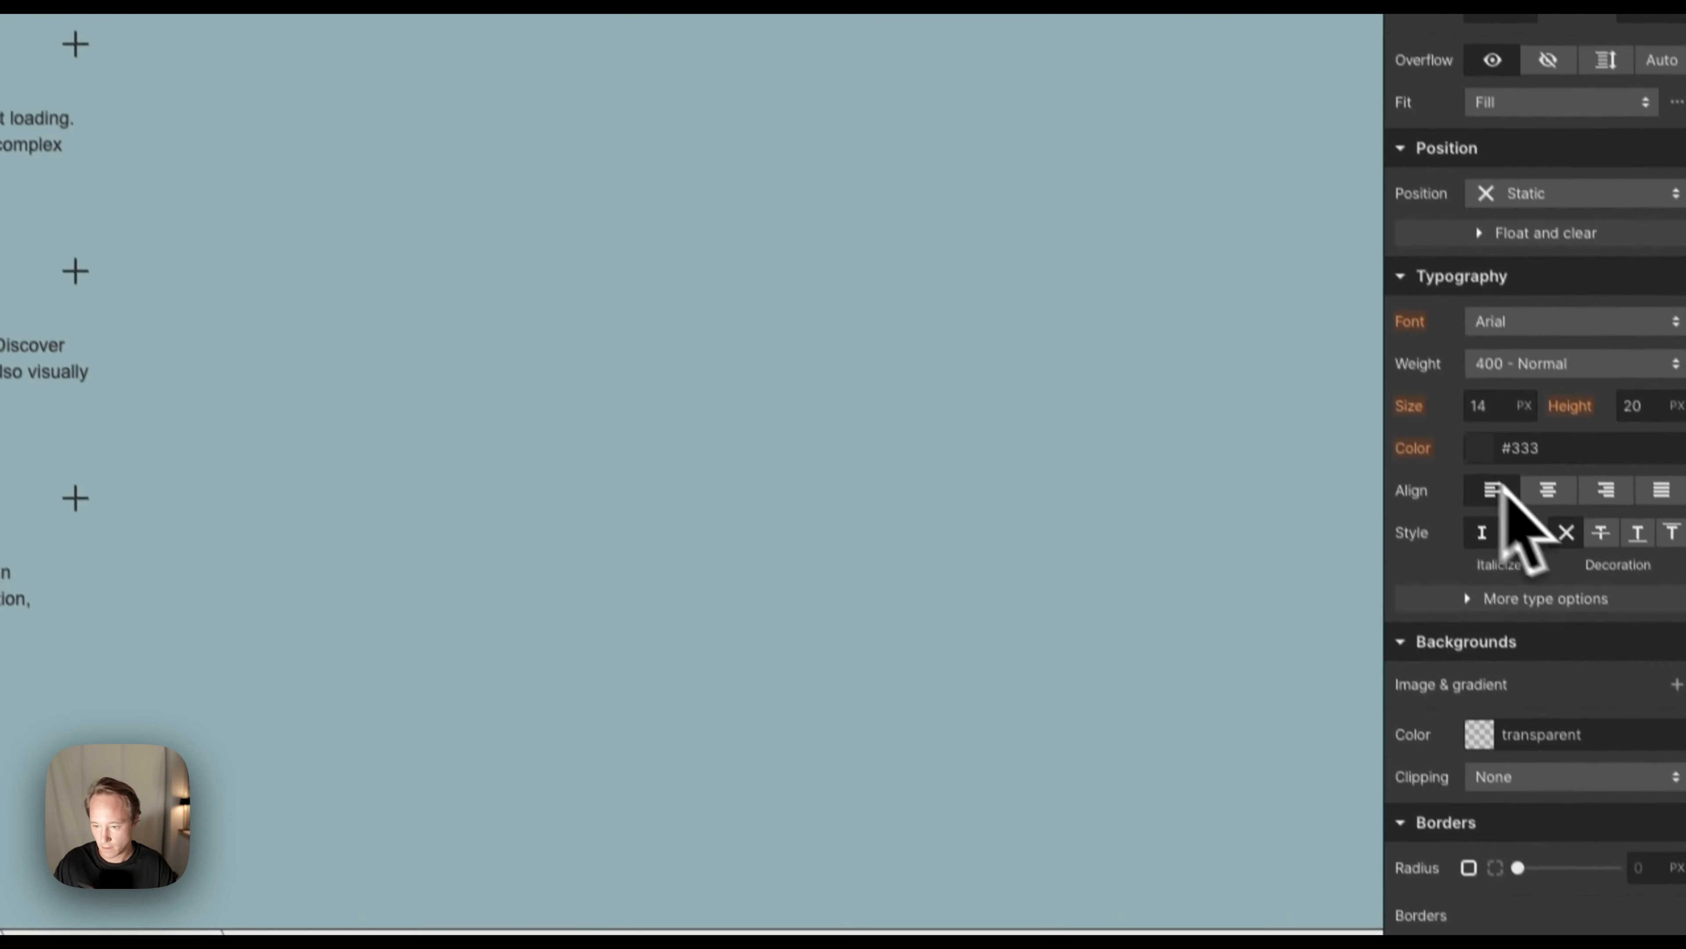
scroll(1504, 490, "down", 2)
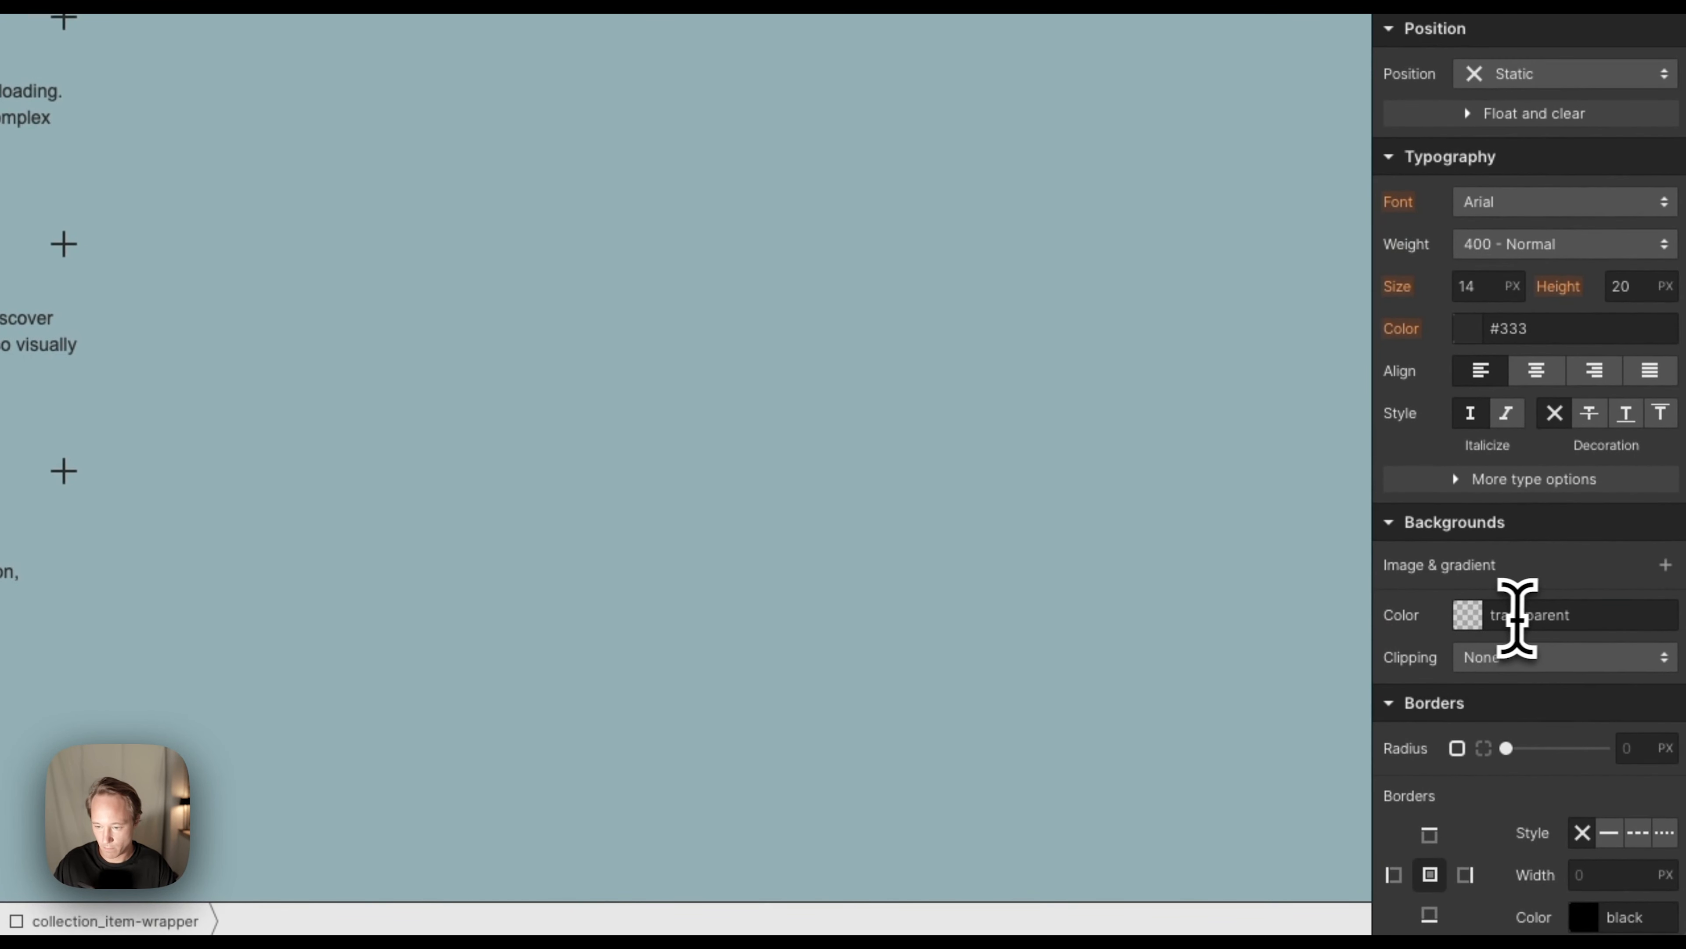
left_click(1520, 617)
key("super+v")
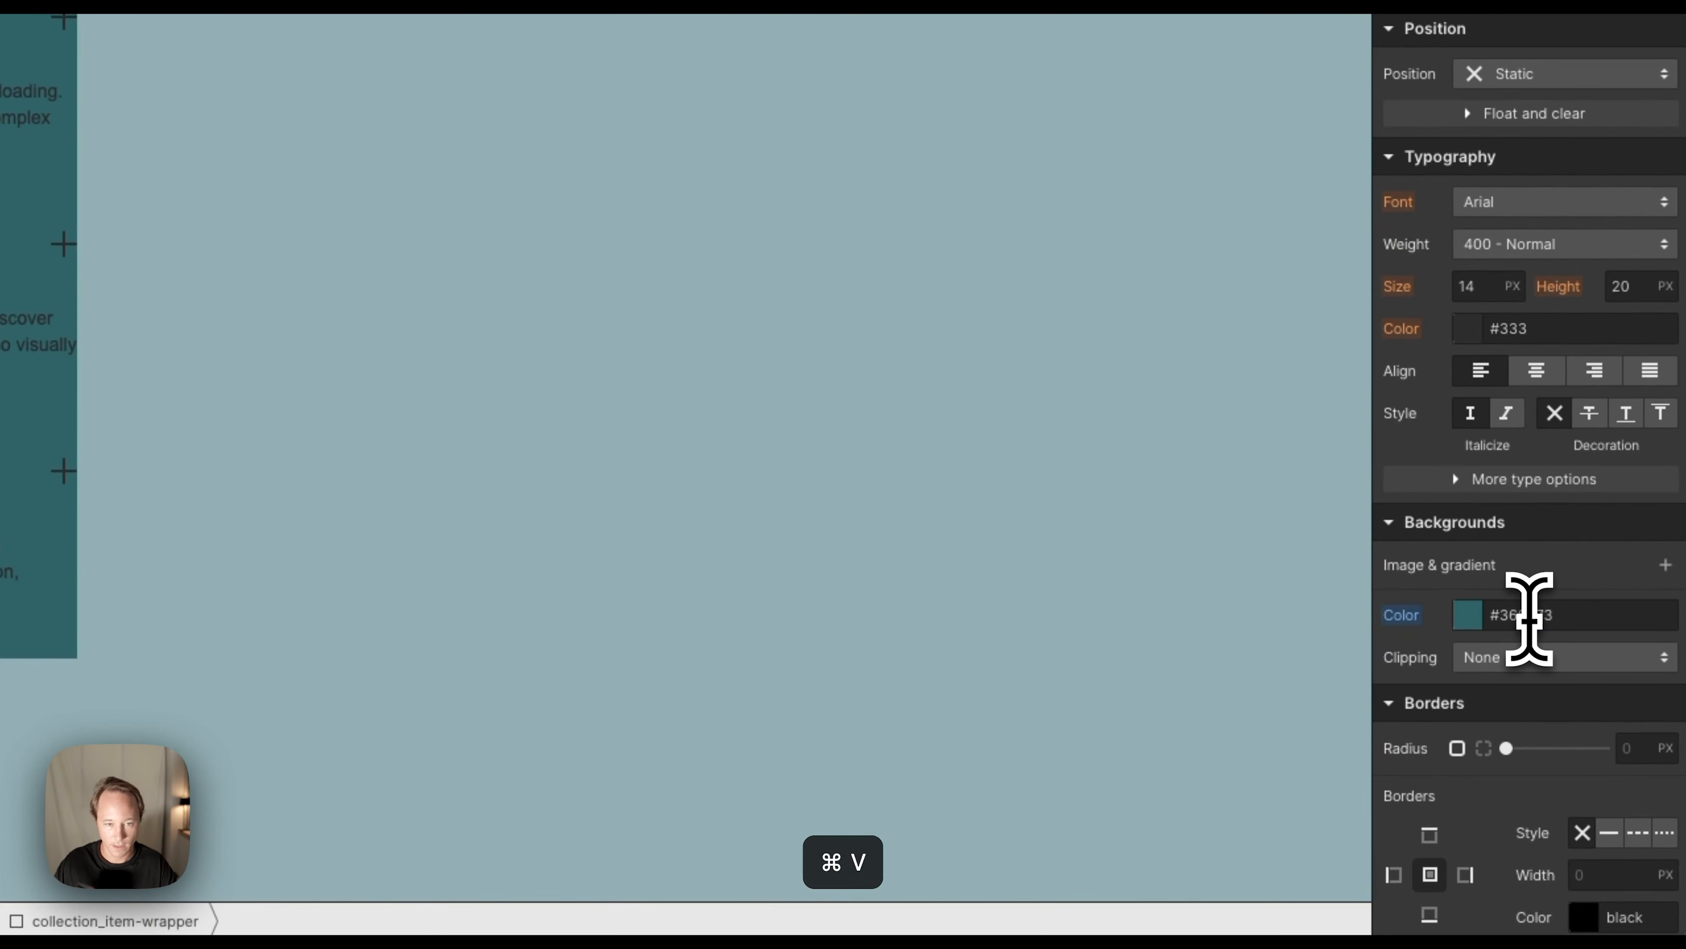
Set the border radius of collection_item-wrapper to 1rem.
scroll(1551, 659, "down", 2)
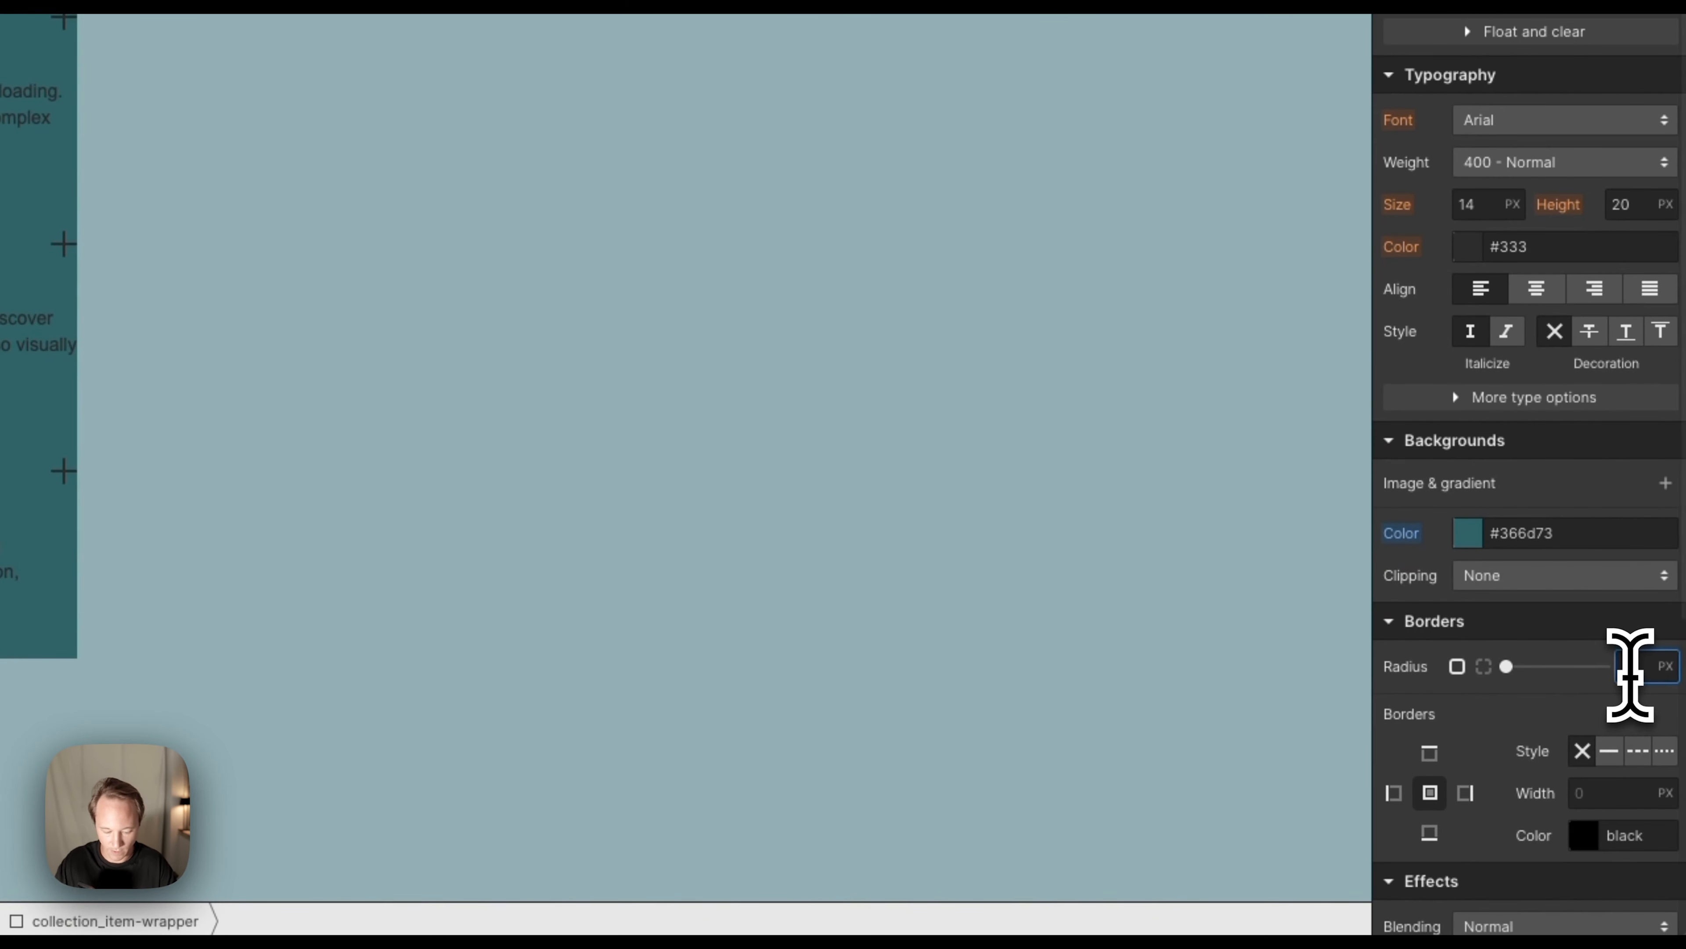
type("1rem")
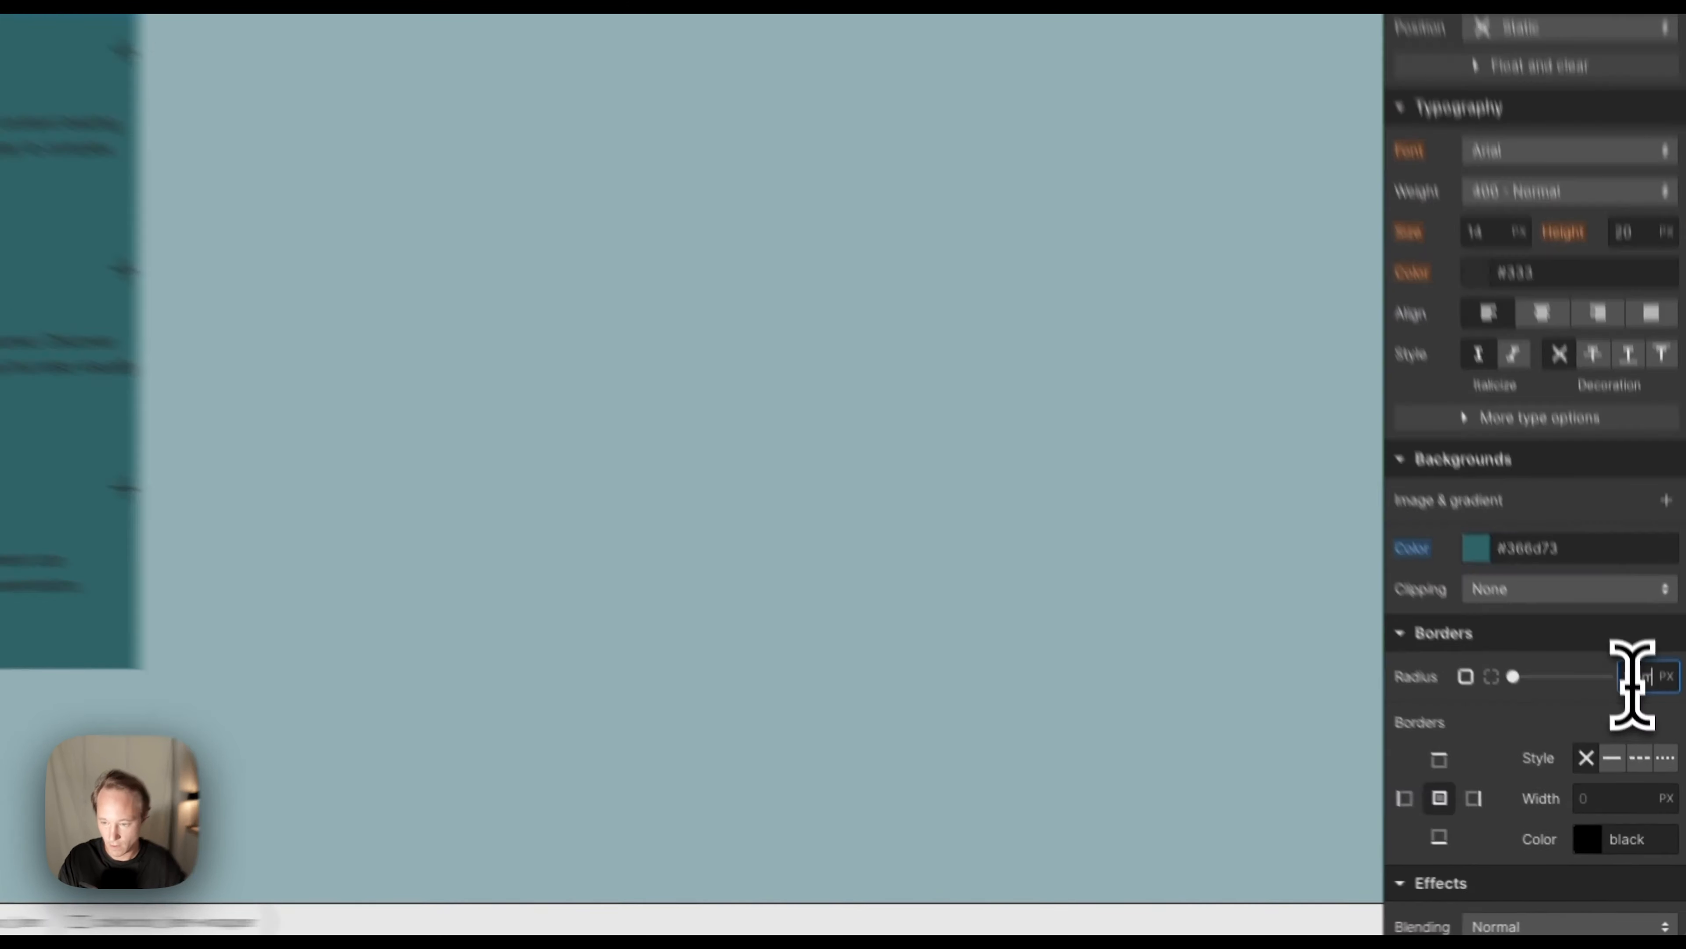
key("Return")
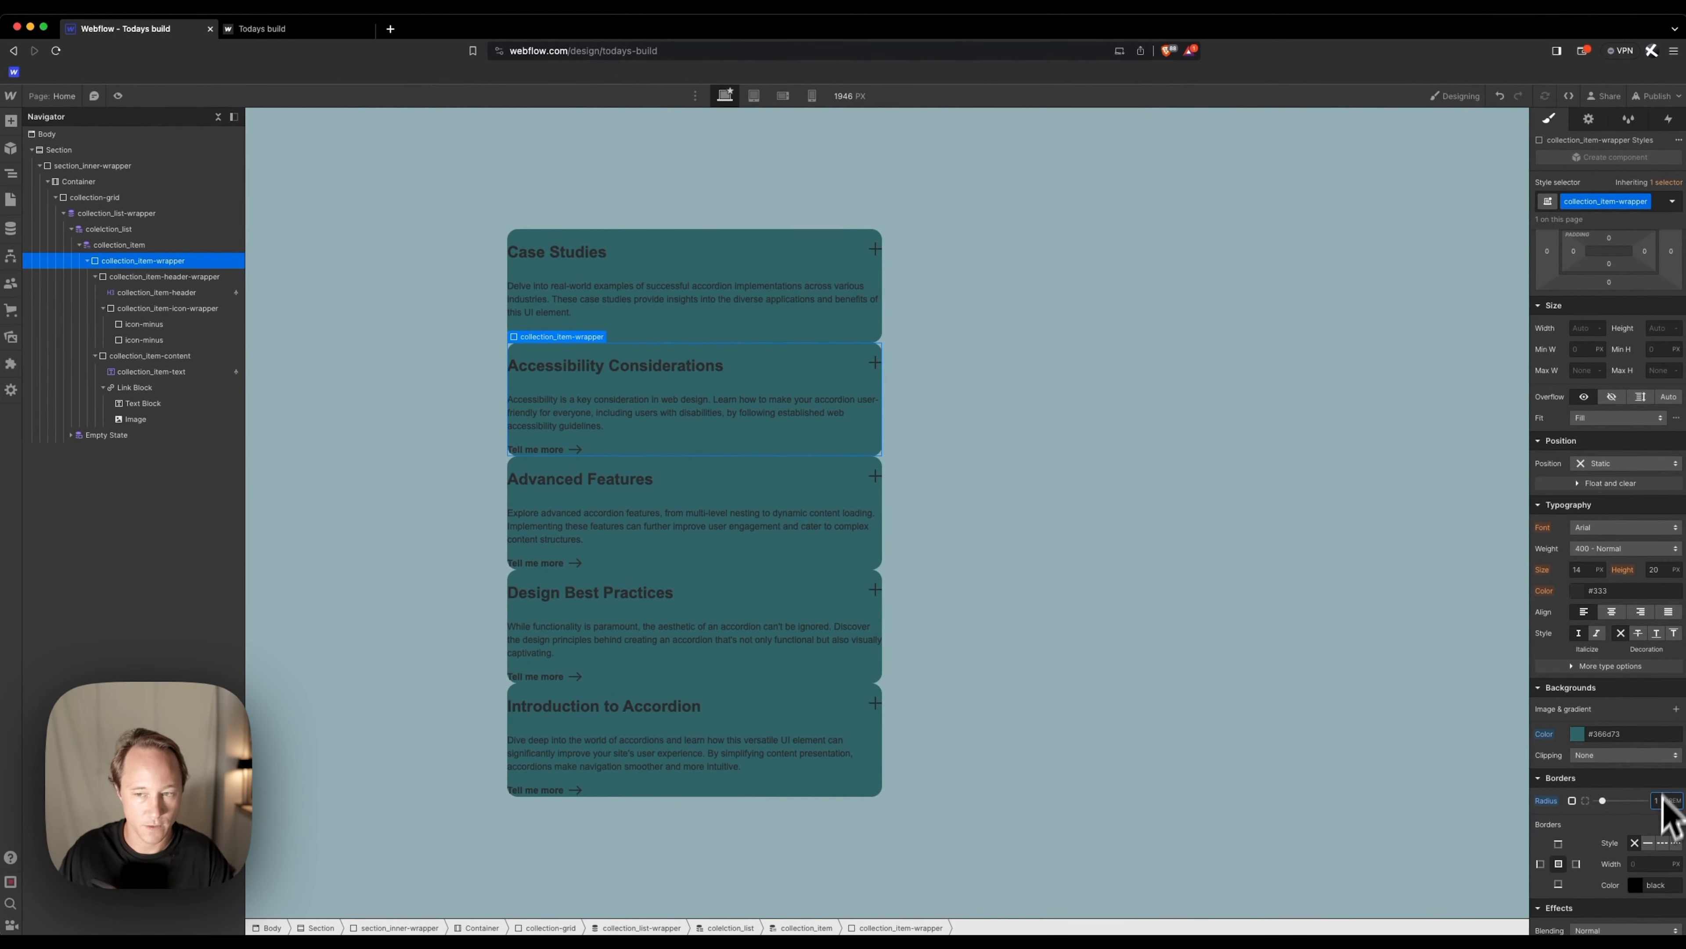
Set the bottom margin of collection_item-wrapper to 0.5rem and its left padding to 1rem.
scroll(1660, 572, "up", 2)
left_click(1608, 368)
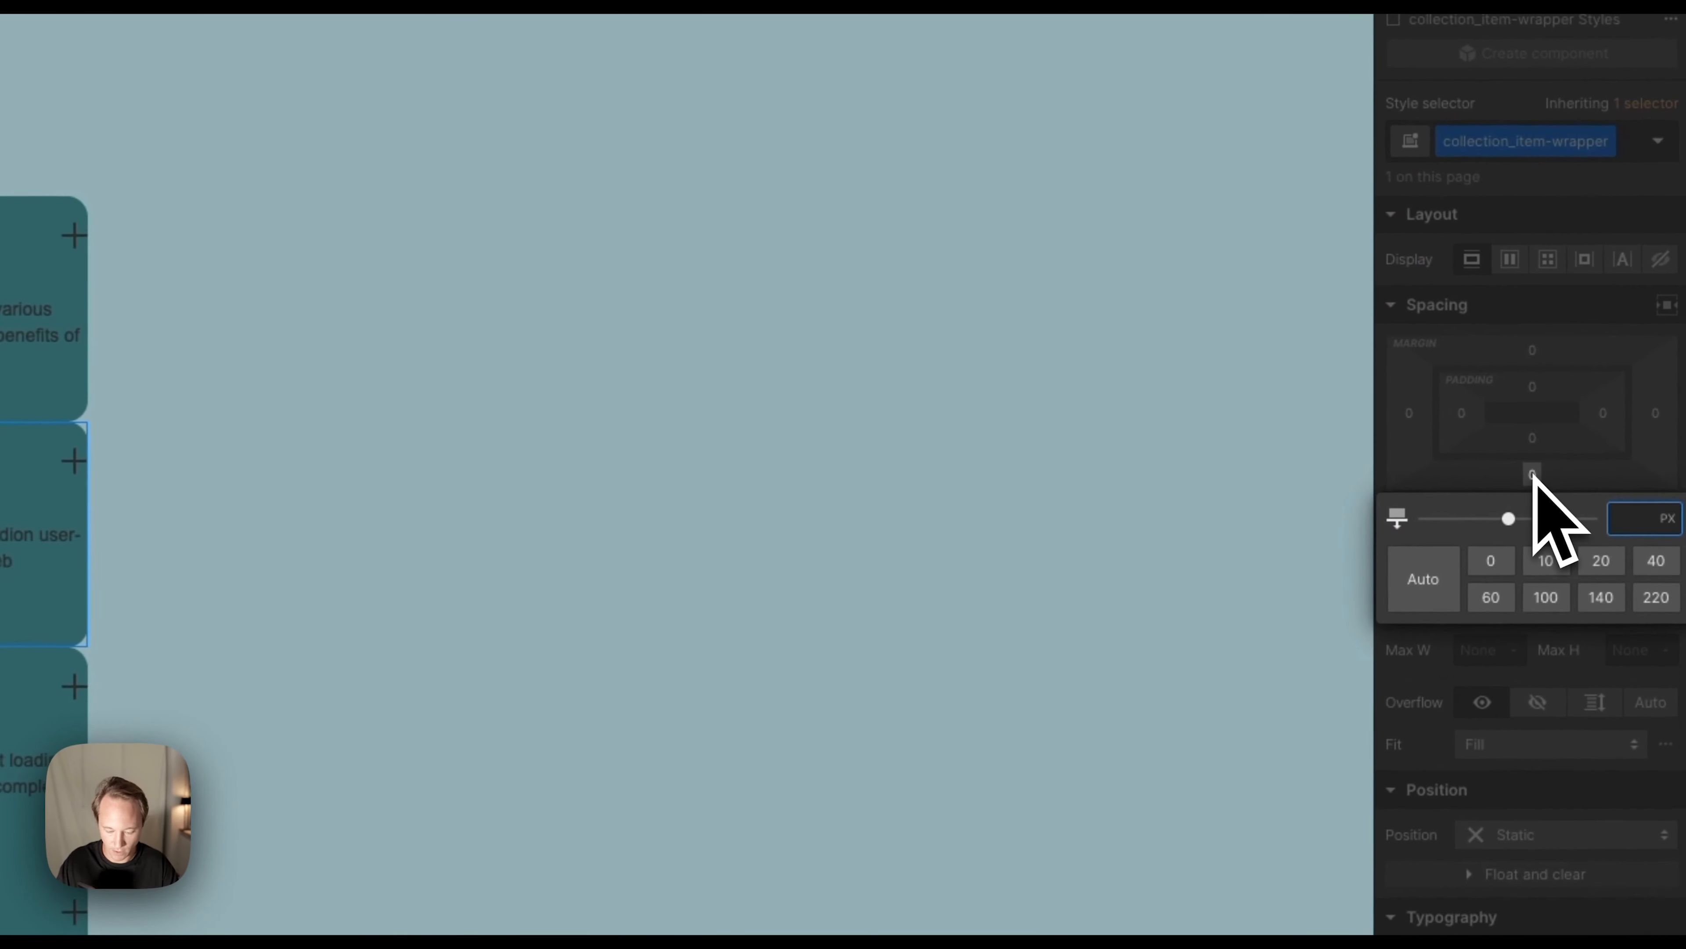
type(".5rem")
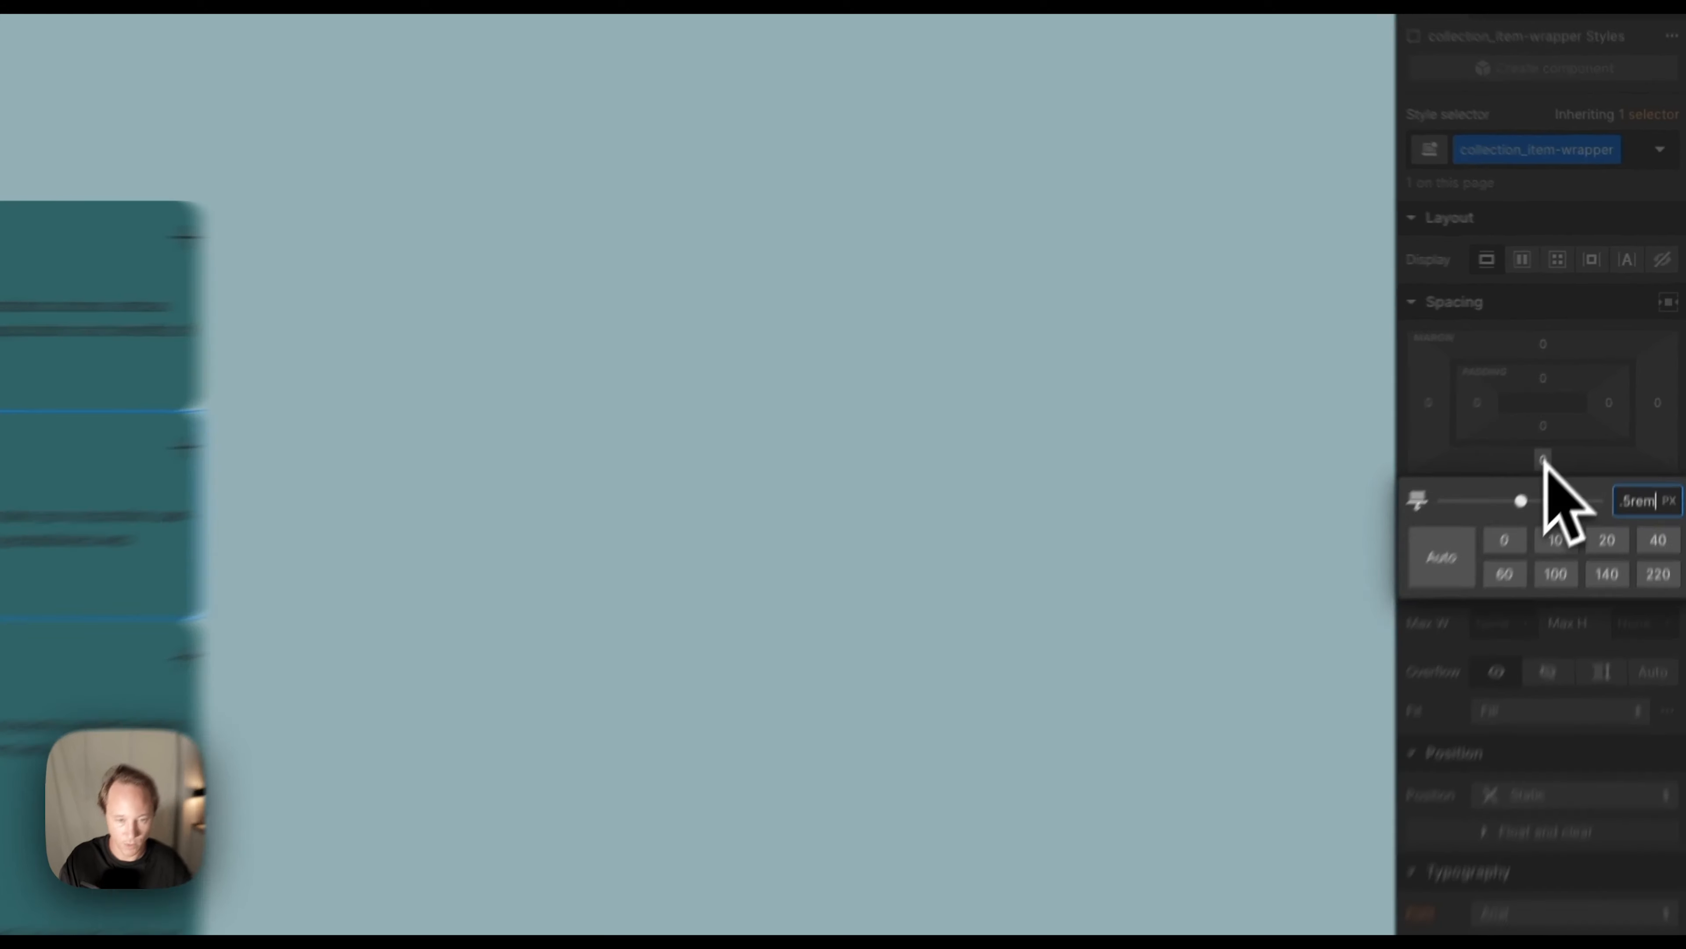
key("Return")
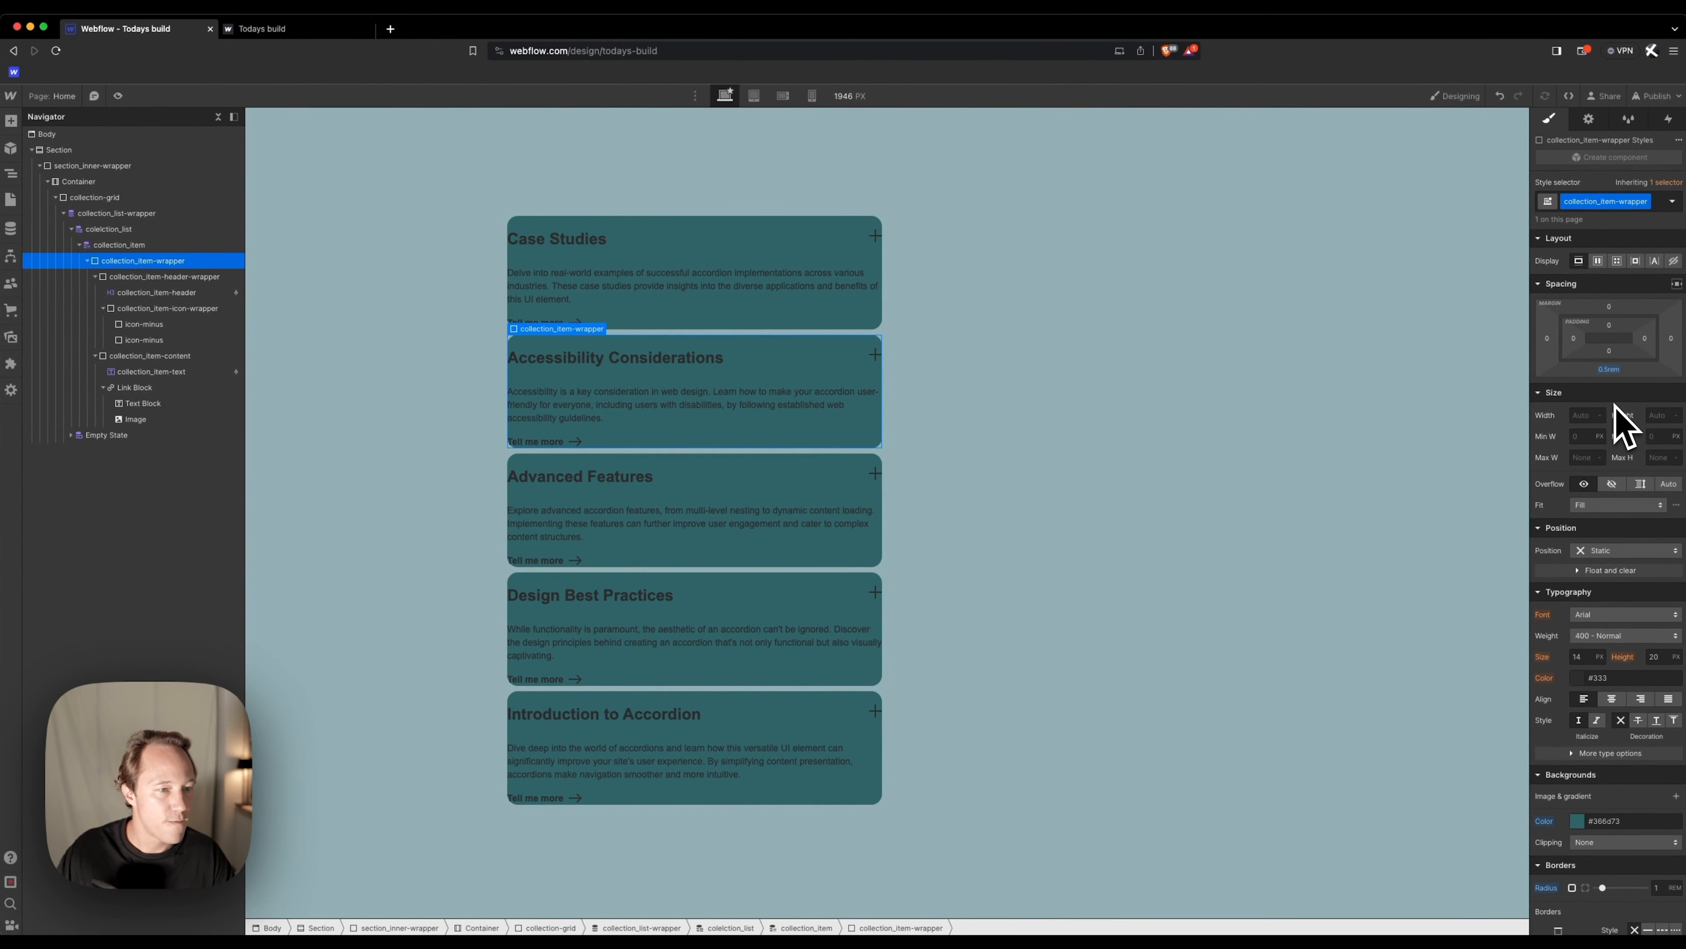
left_click(1573, 338)
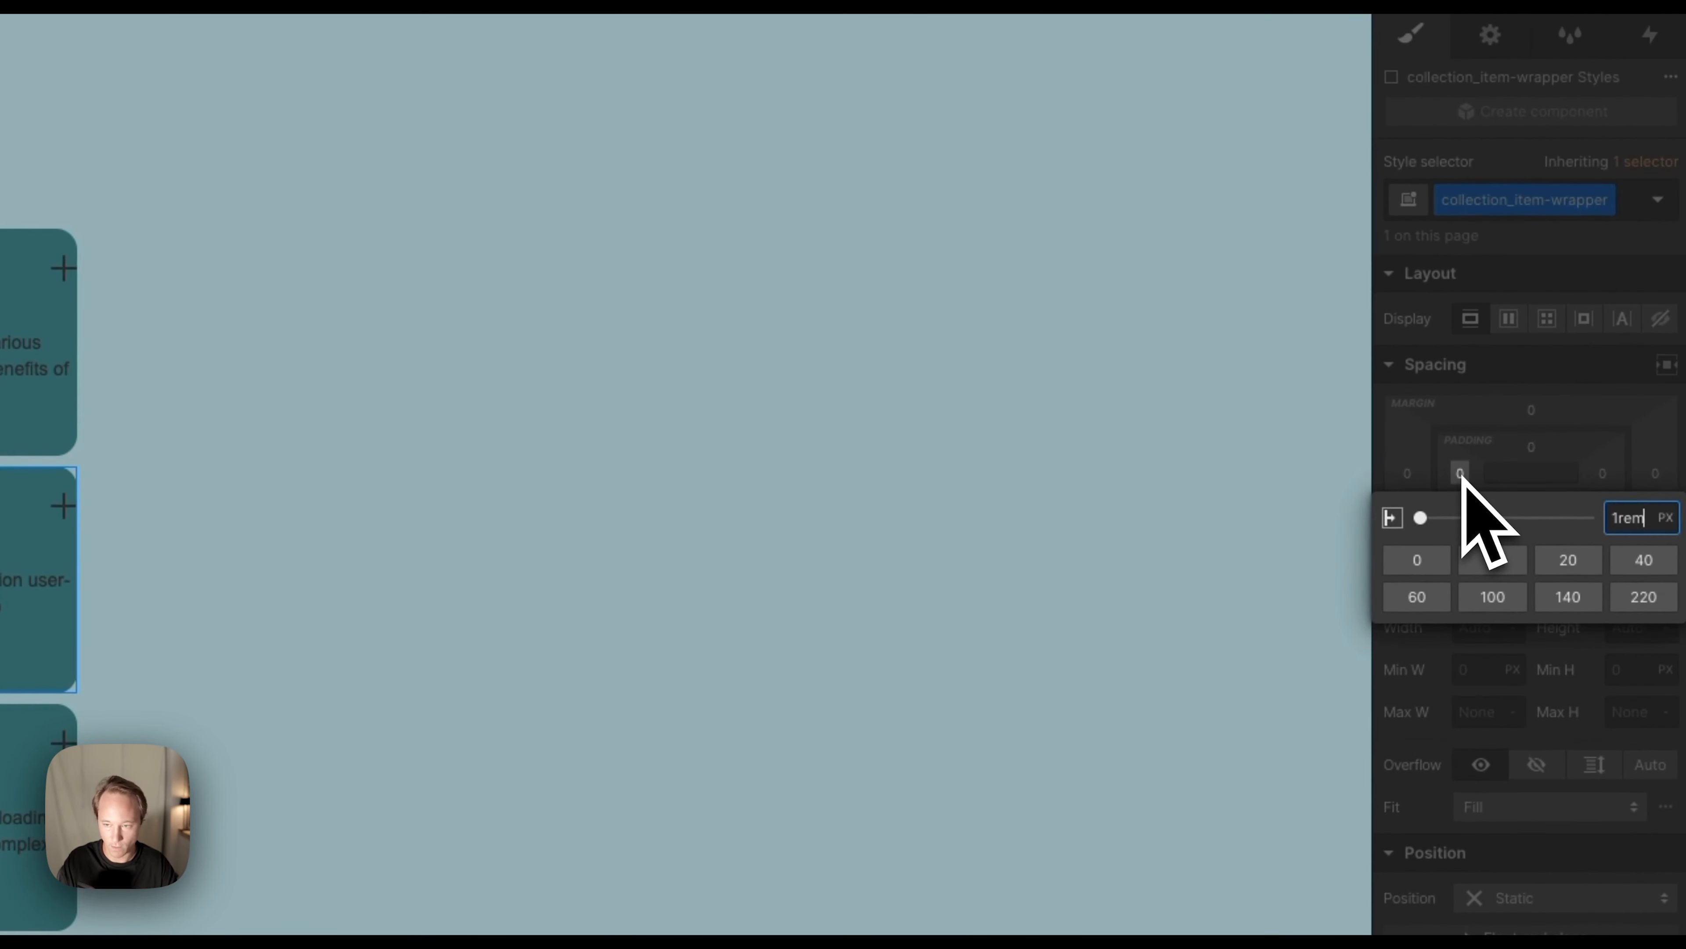
key("Return")
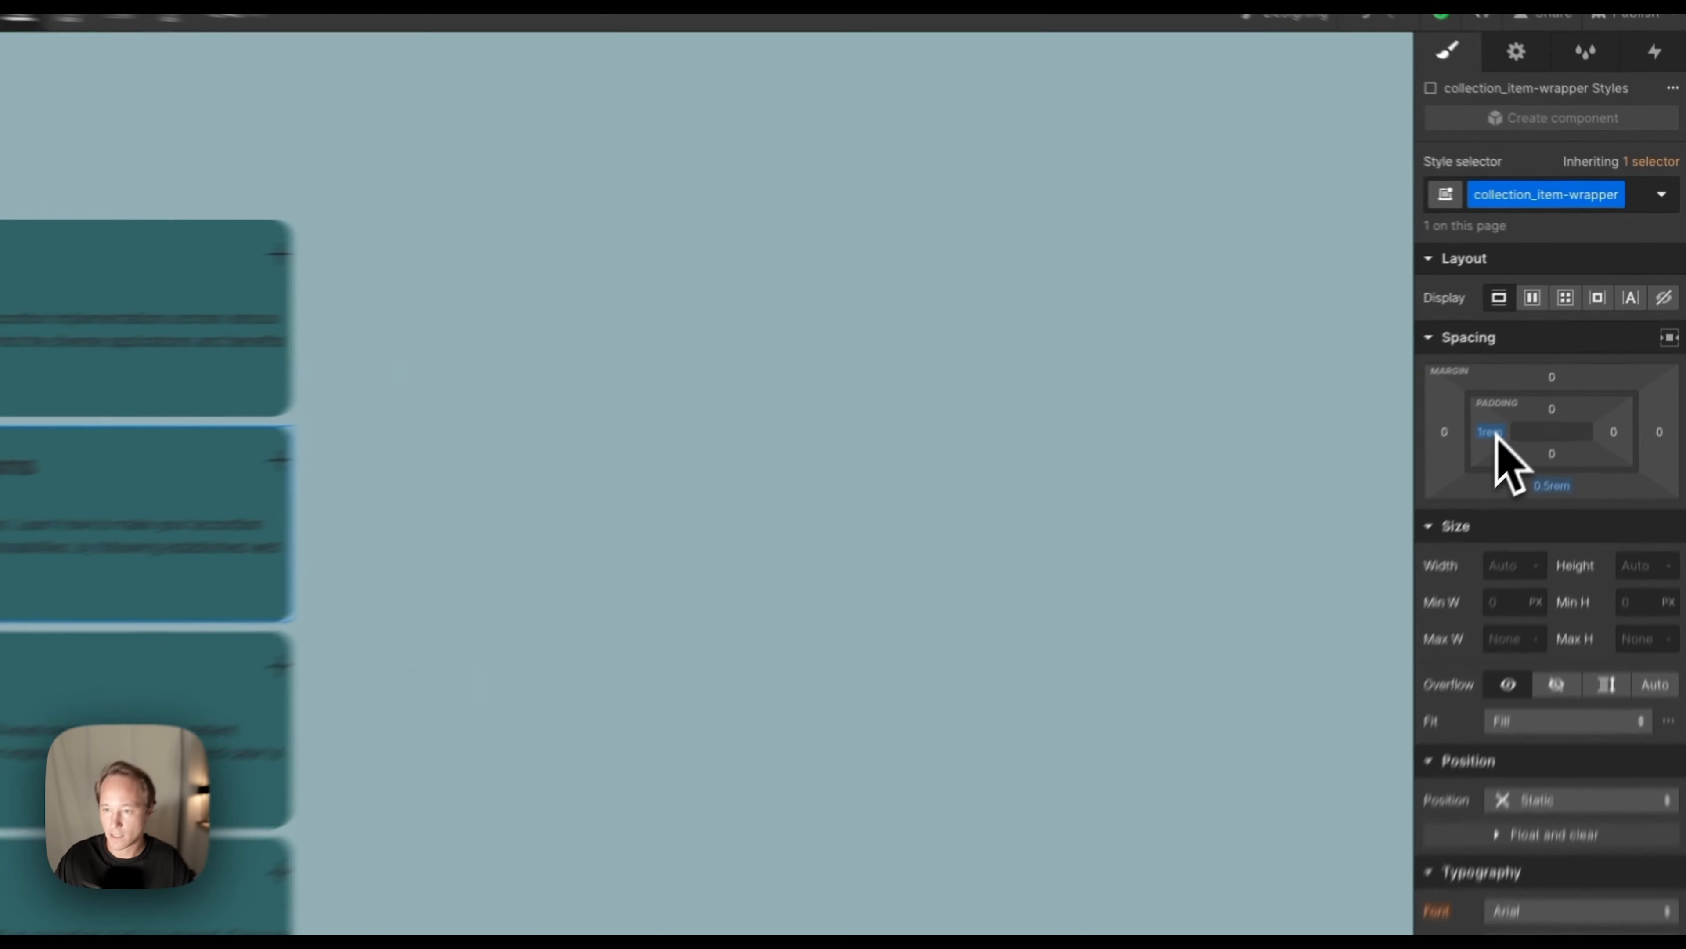
Extend the 1rem padding to all sides of collection_item-wrapper, and copy its background colour before changing it to white.
left_click_drag(1576, 341, 1580, 341)
left_click_drag(1473, 470, 1477, 472)
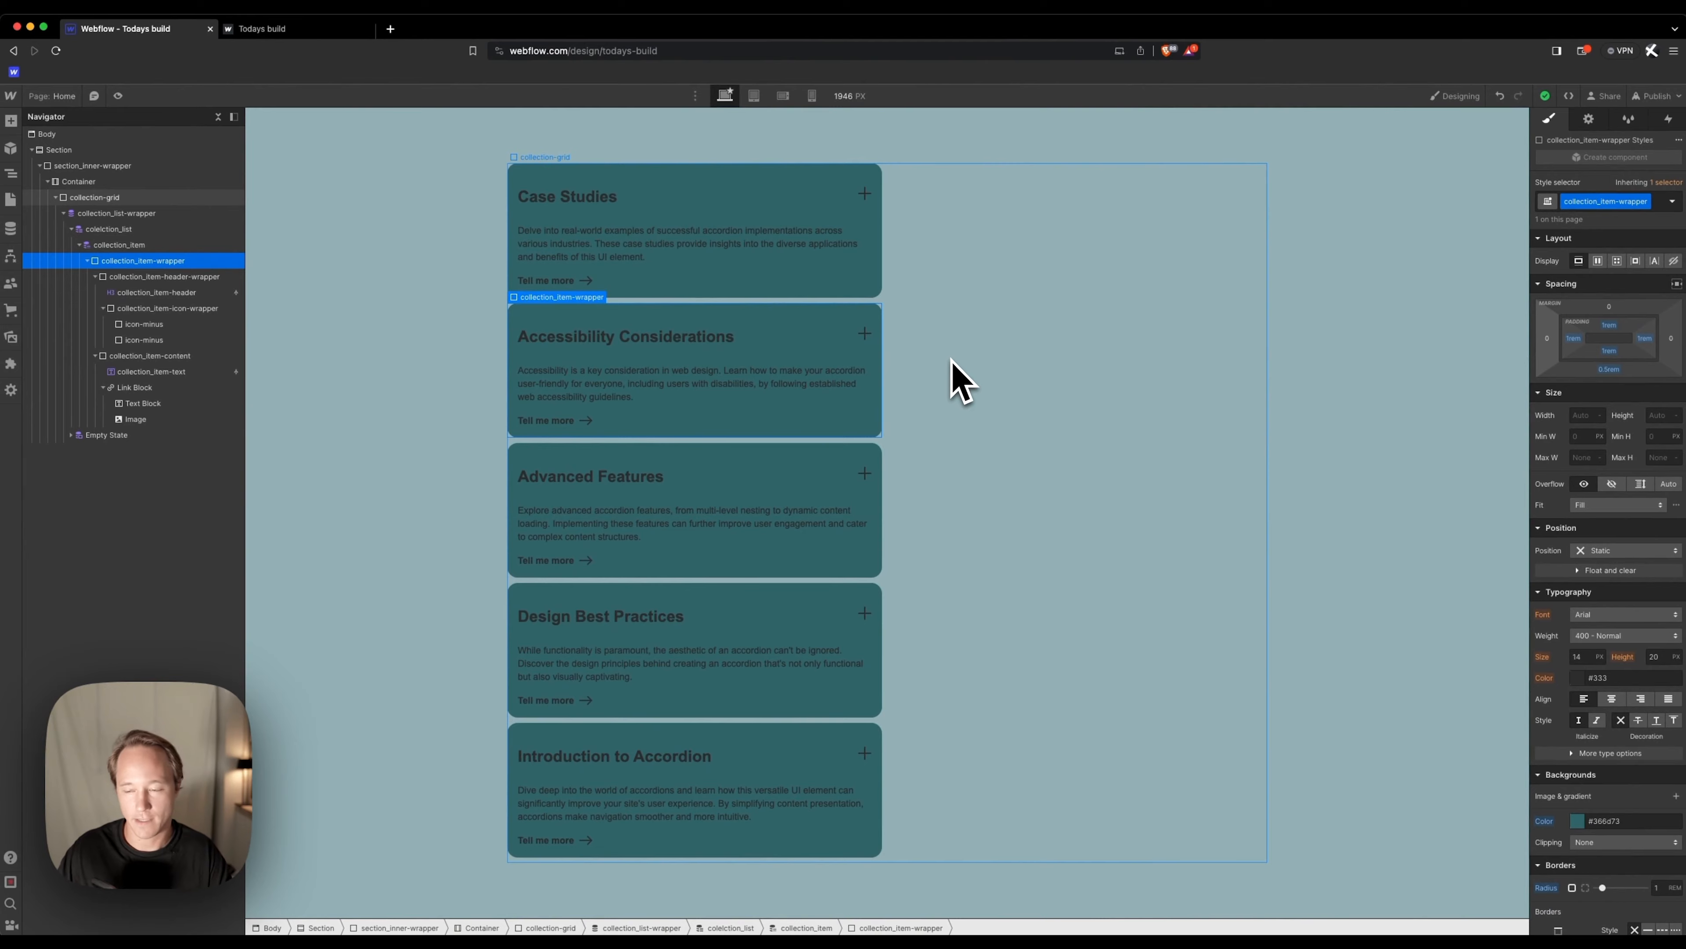
left_click(1626, 821)
key("super+c")
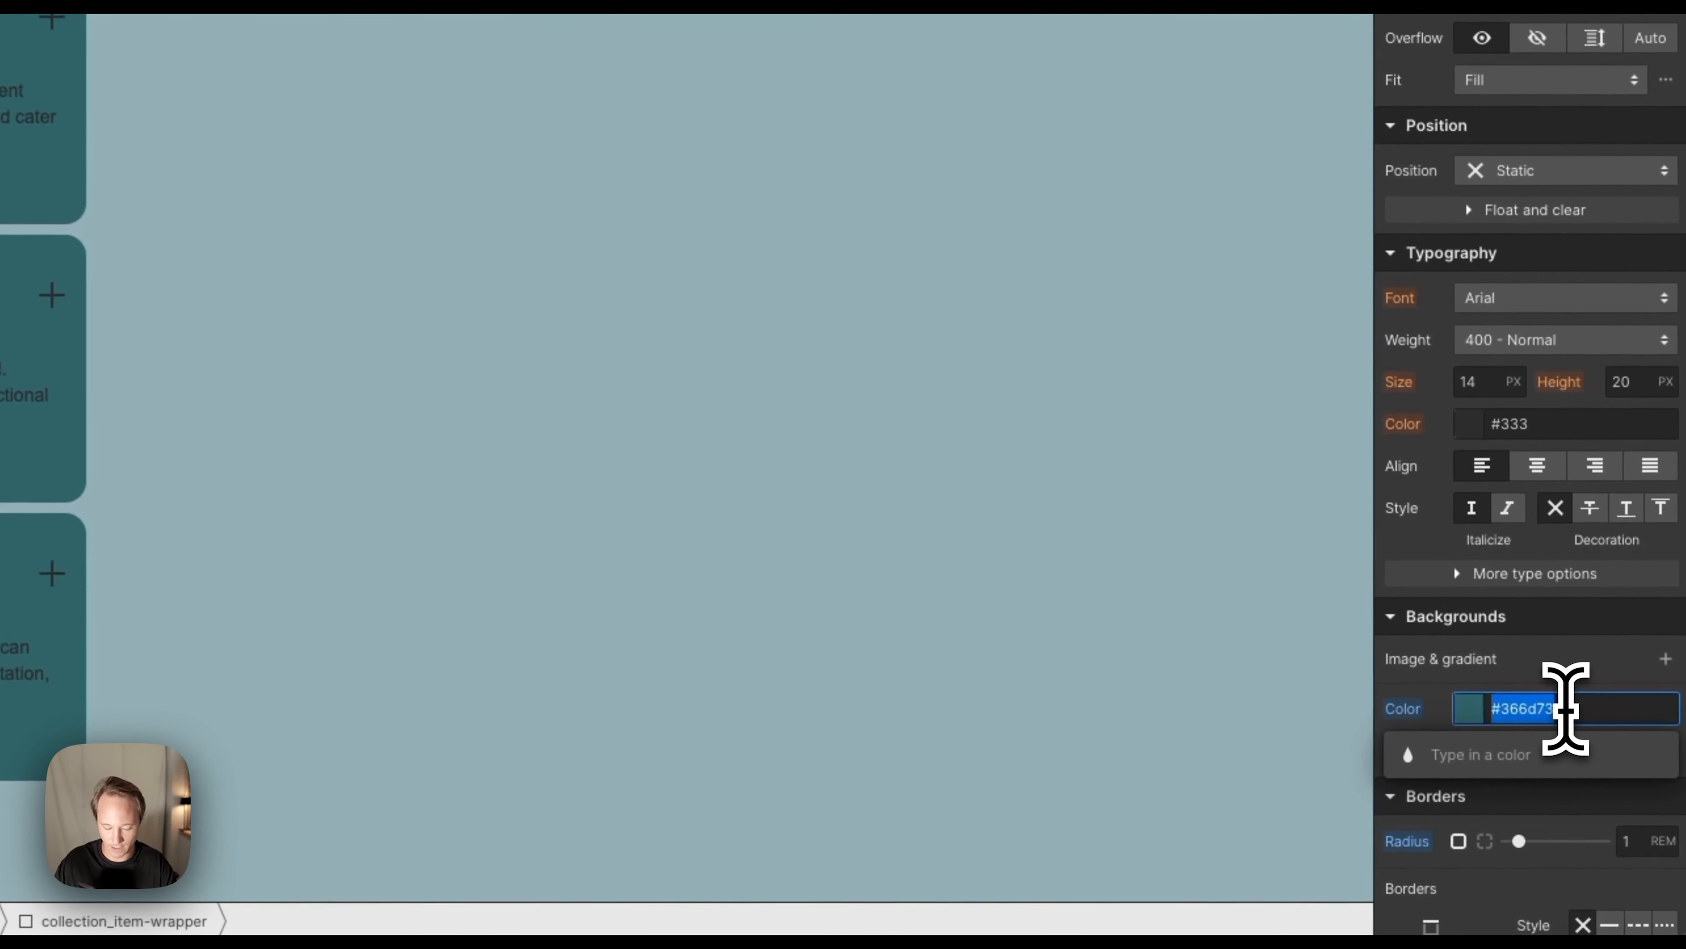
type("white")
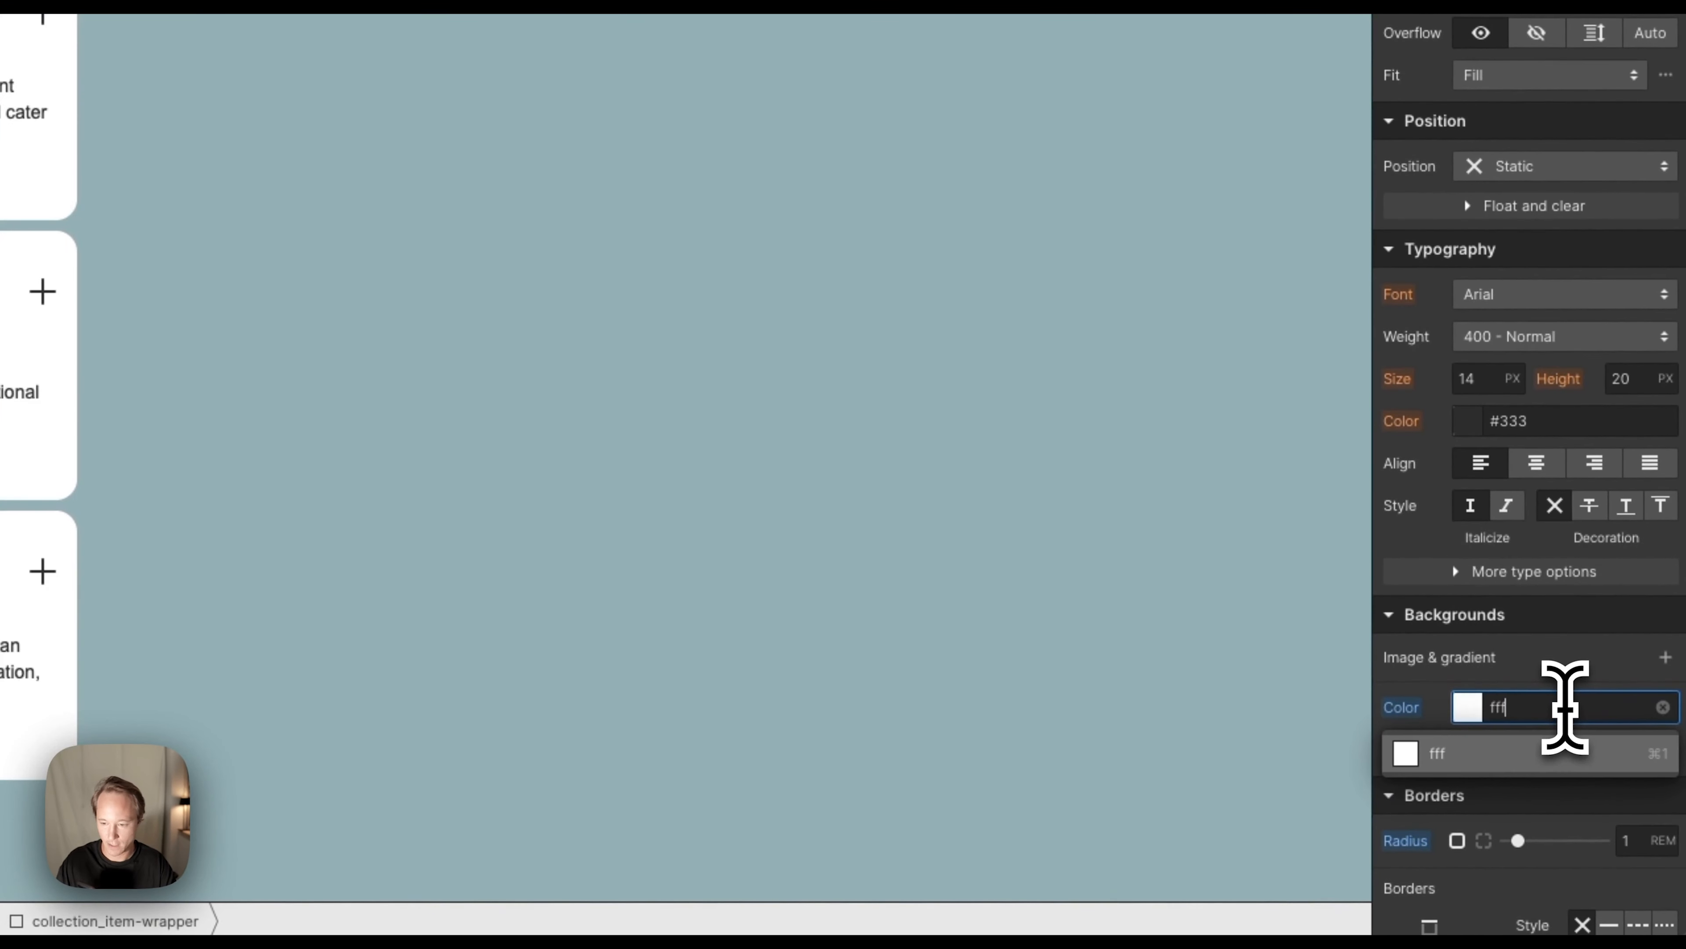
key("Return")
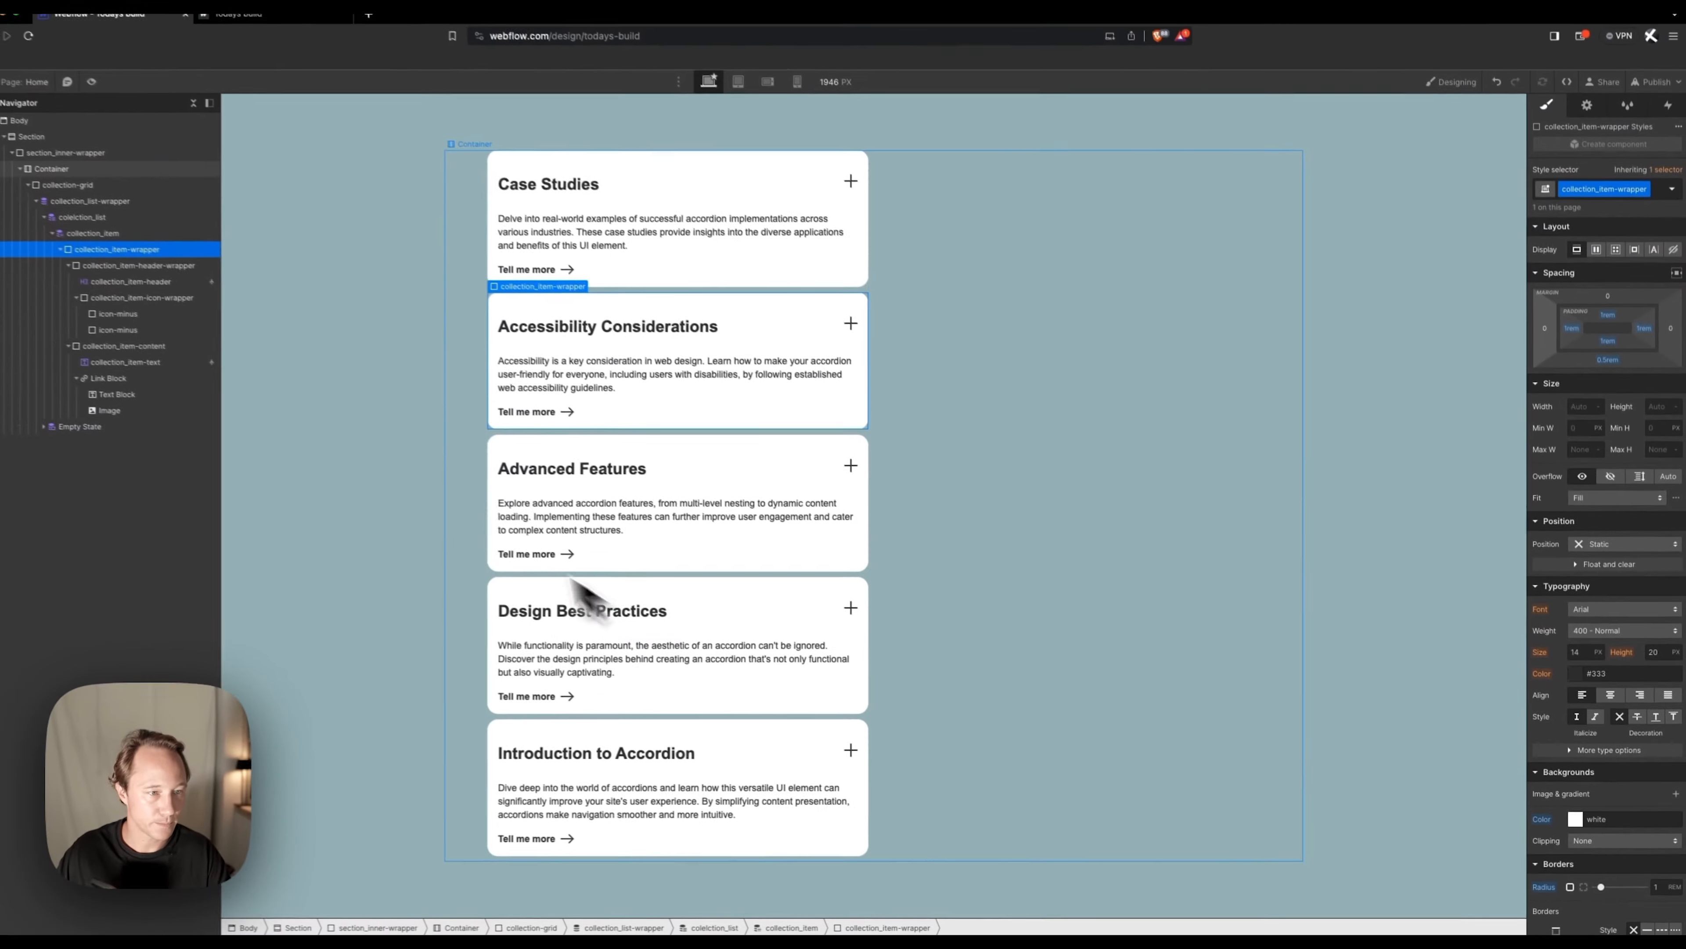
left_click(114, 198)
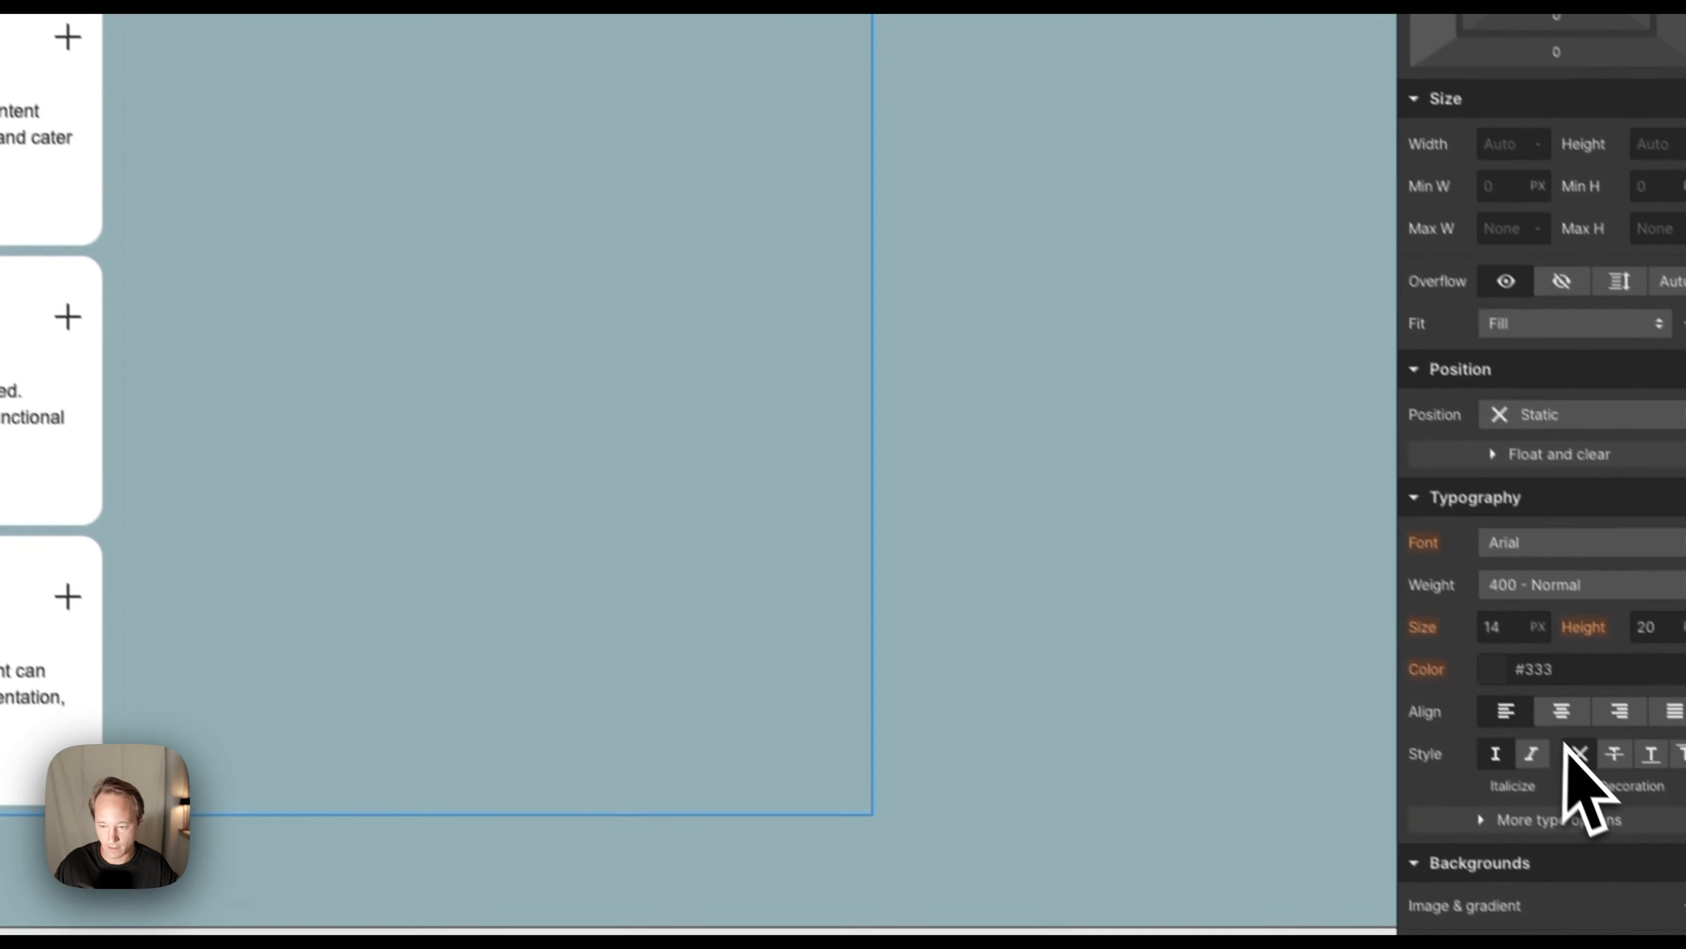
left_click(1568, 656)
key("super+v")
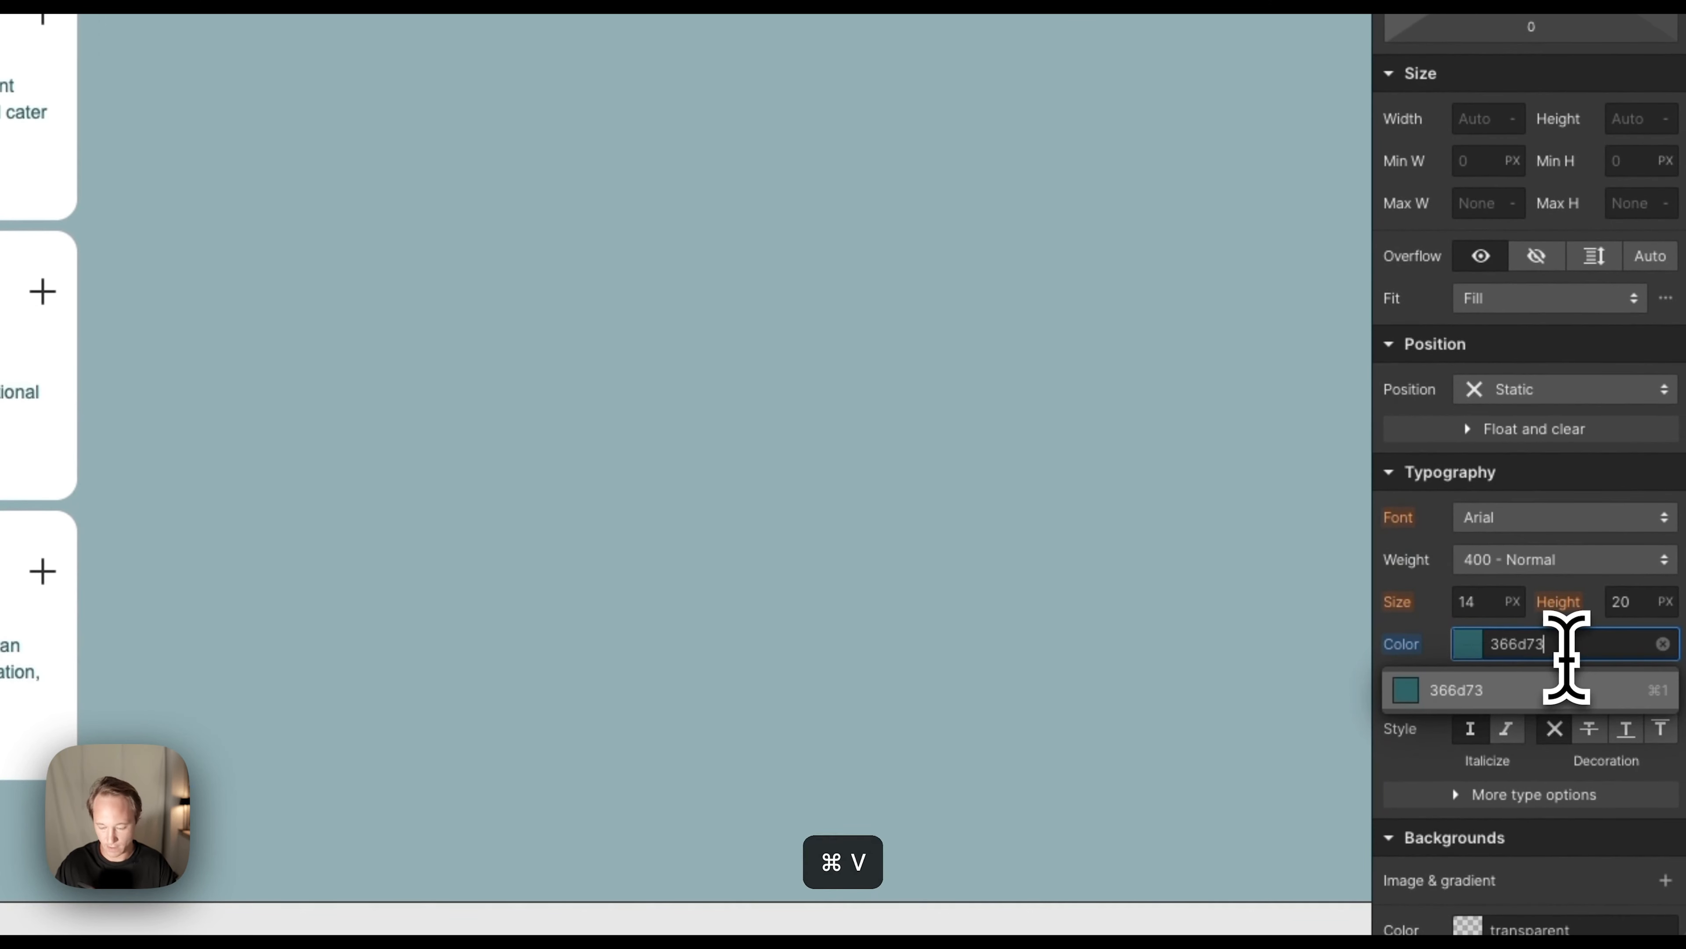
key("Return")
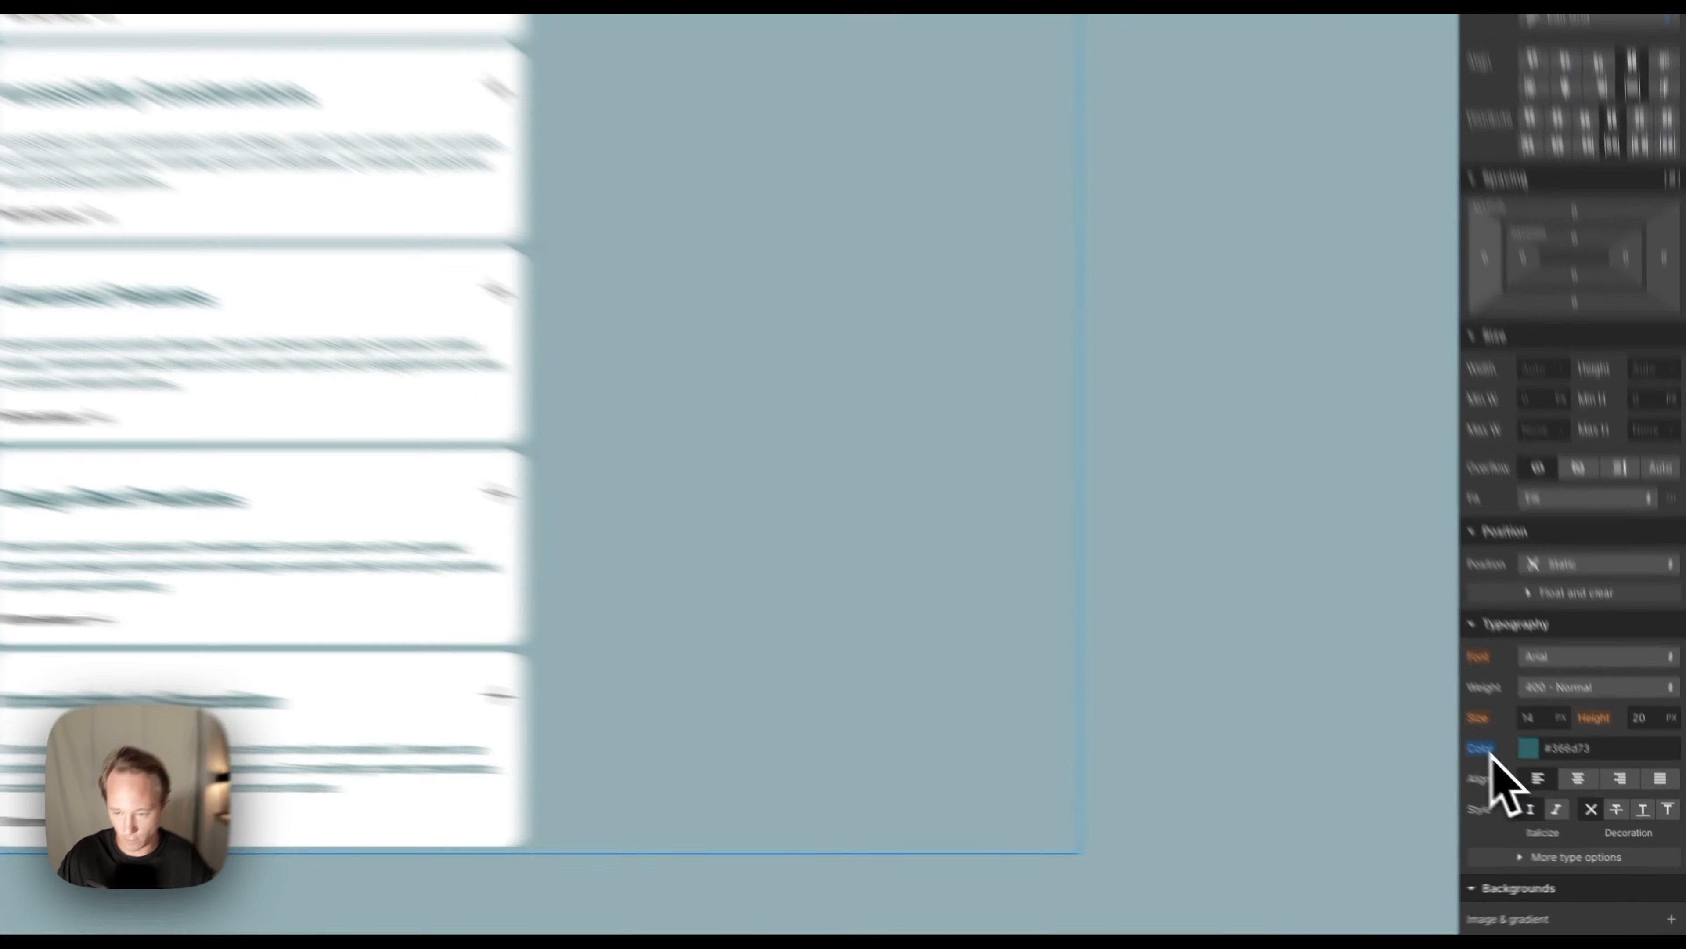
left_click(1547, 790, "alt")
Paste the copied colour #366d73 as the background colour of collection-grid.
scroll(1572, 795, "down", 4)
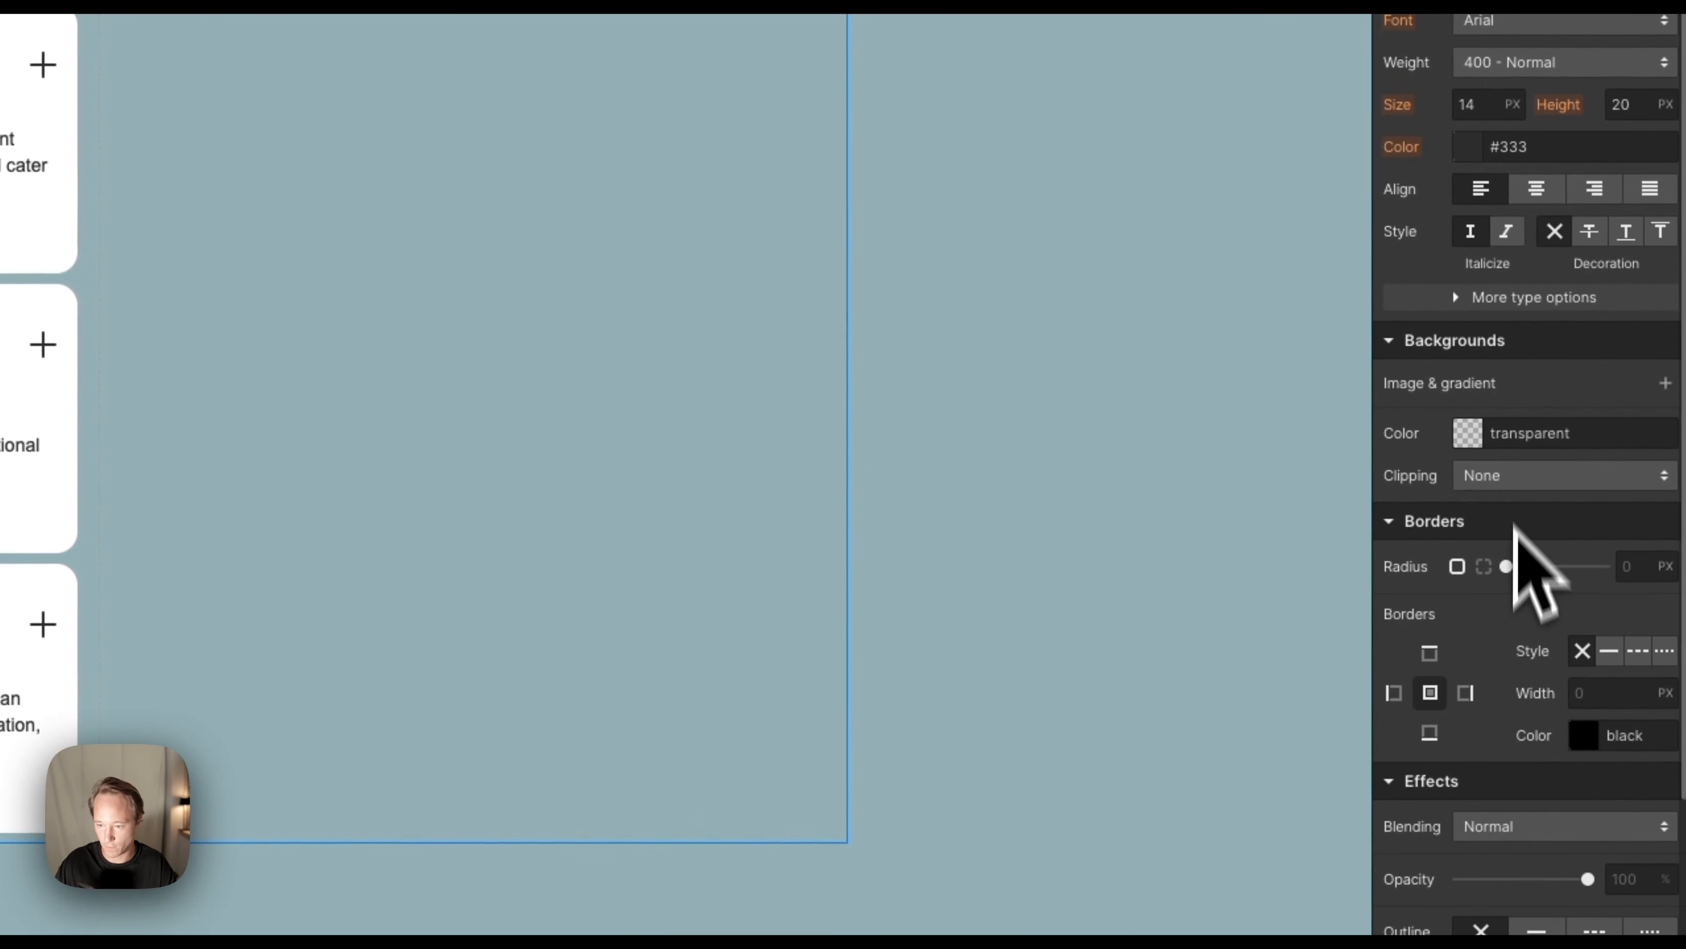
left_click(1585, 433)
key("super+v")
key("Return")
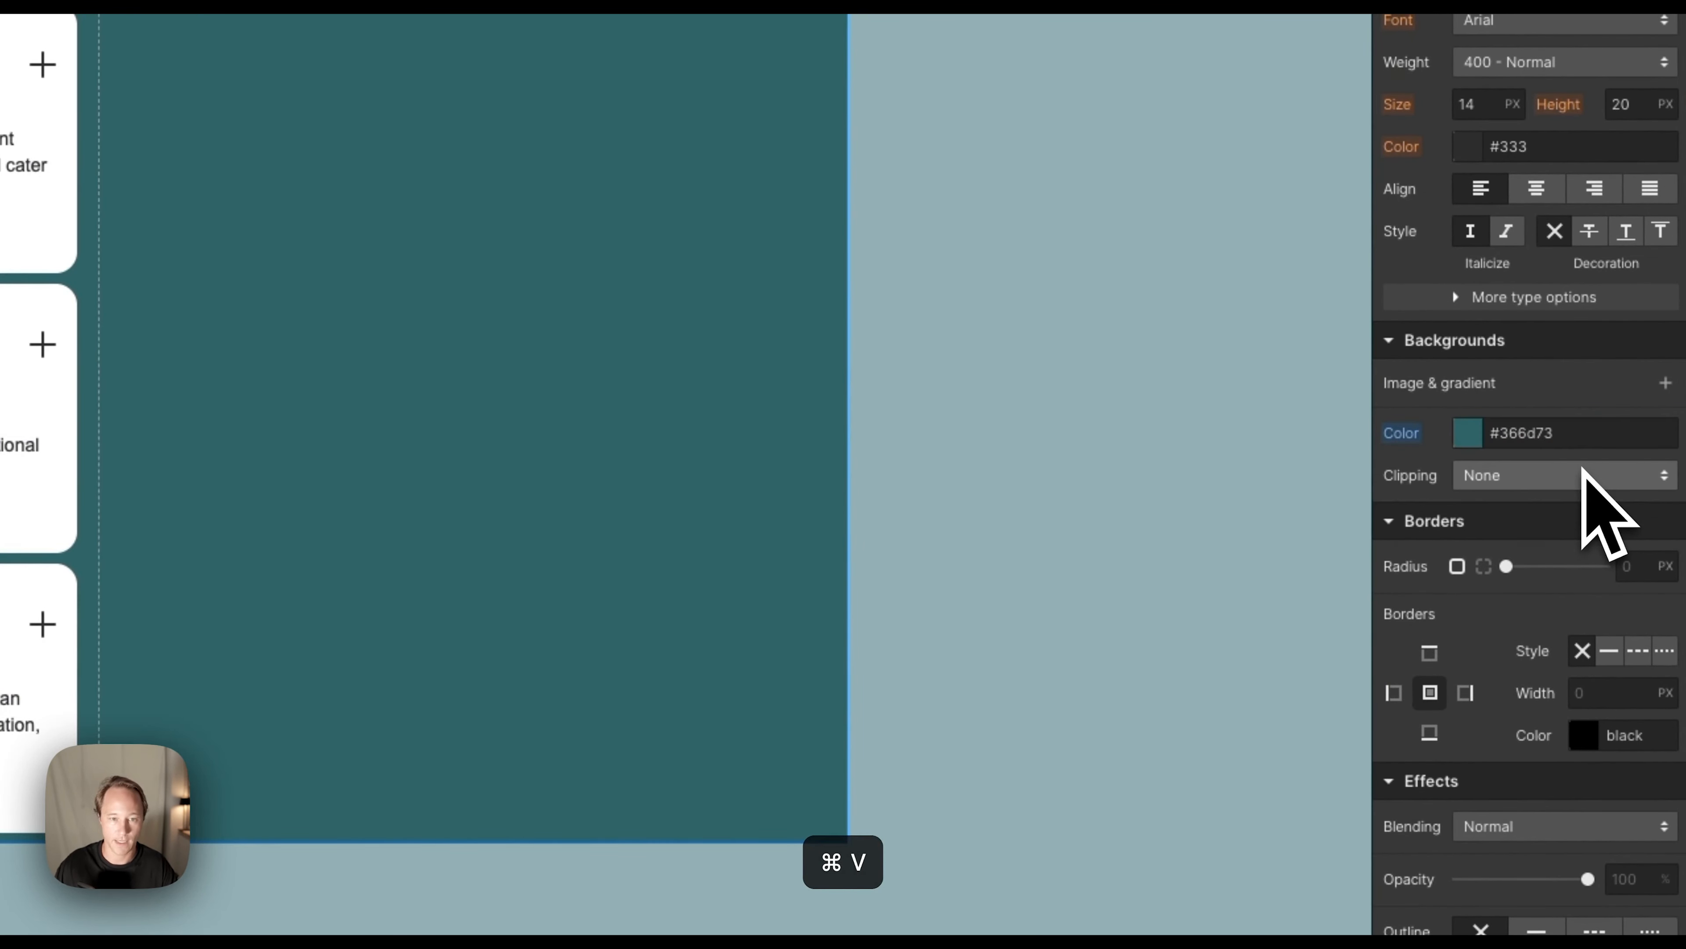
Give collection-grid equal padding on all four sides, starting from 1rem and widening it past 1.8rem.
scroll(1527, 398, "up", 10)
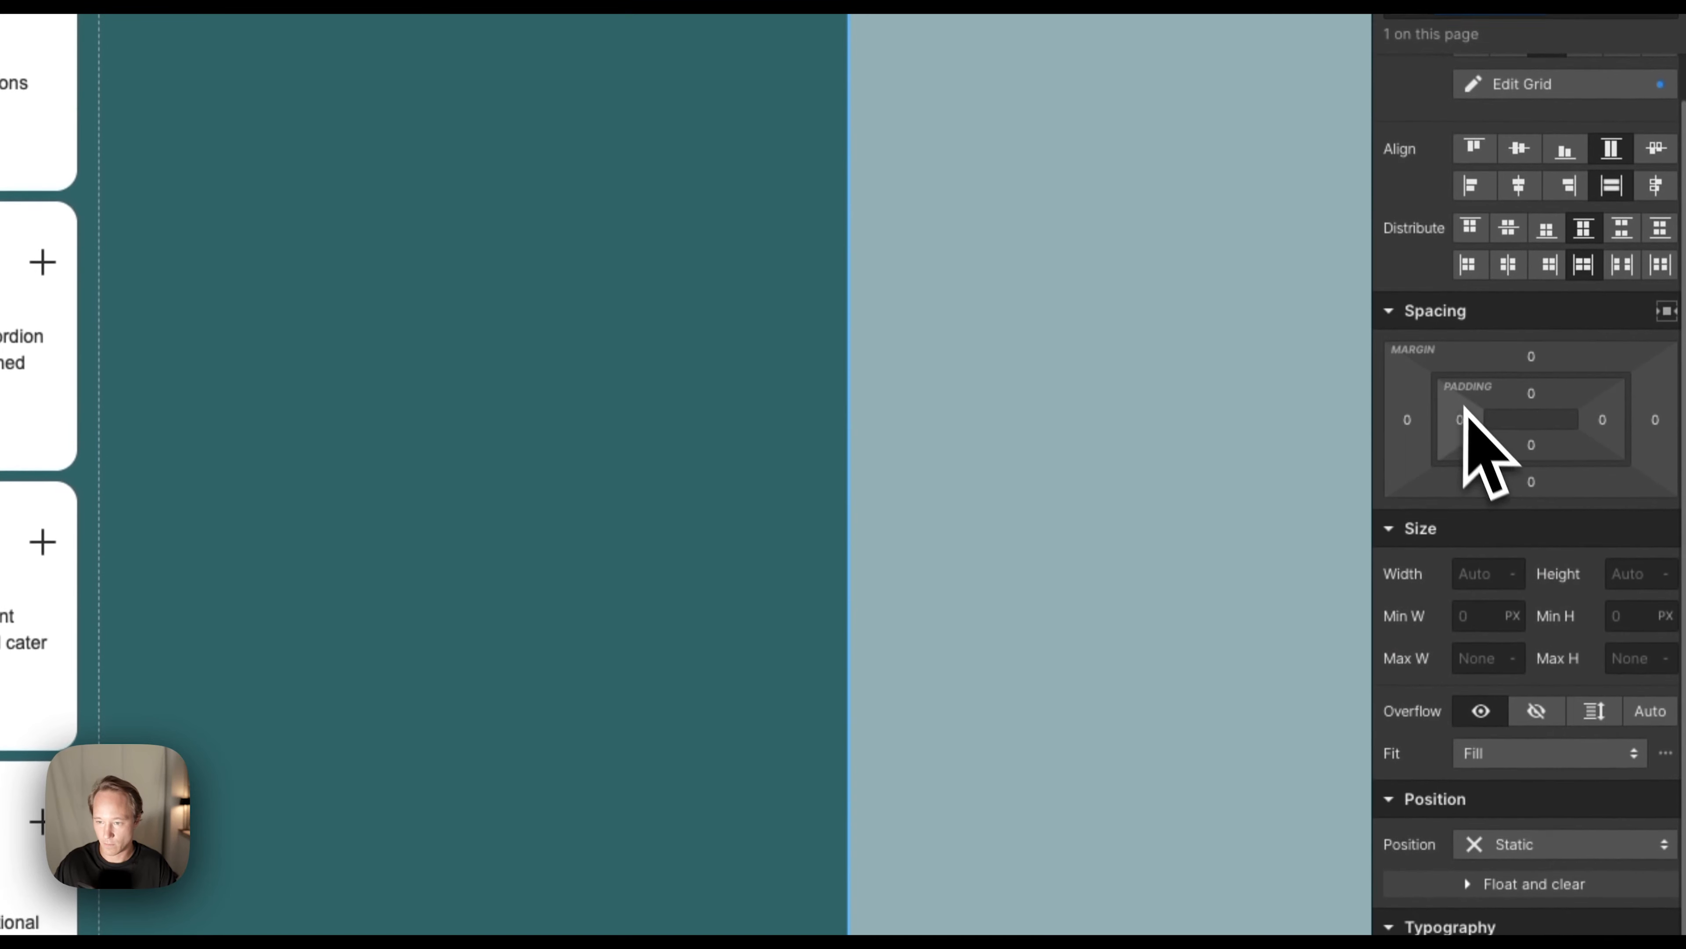
left_click(1461, 419)
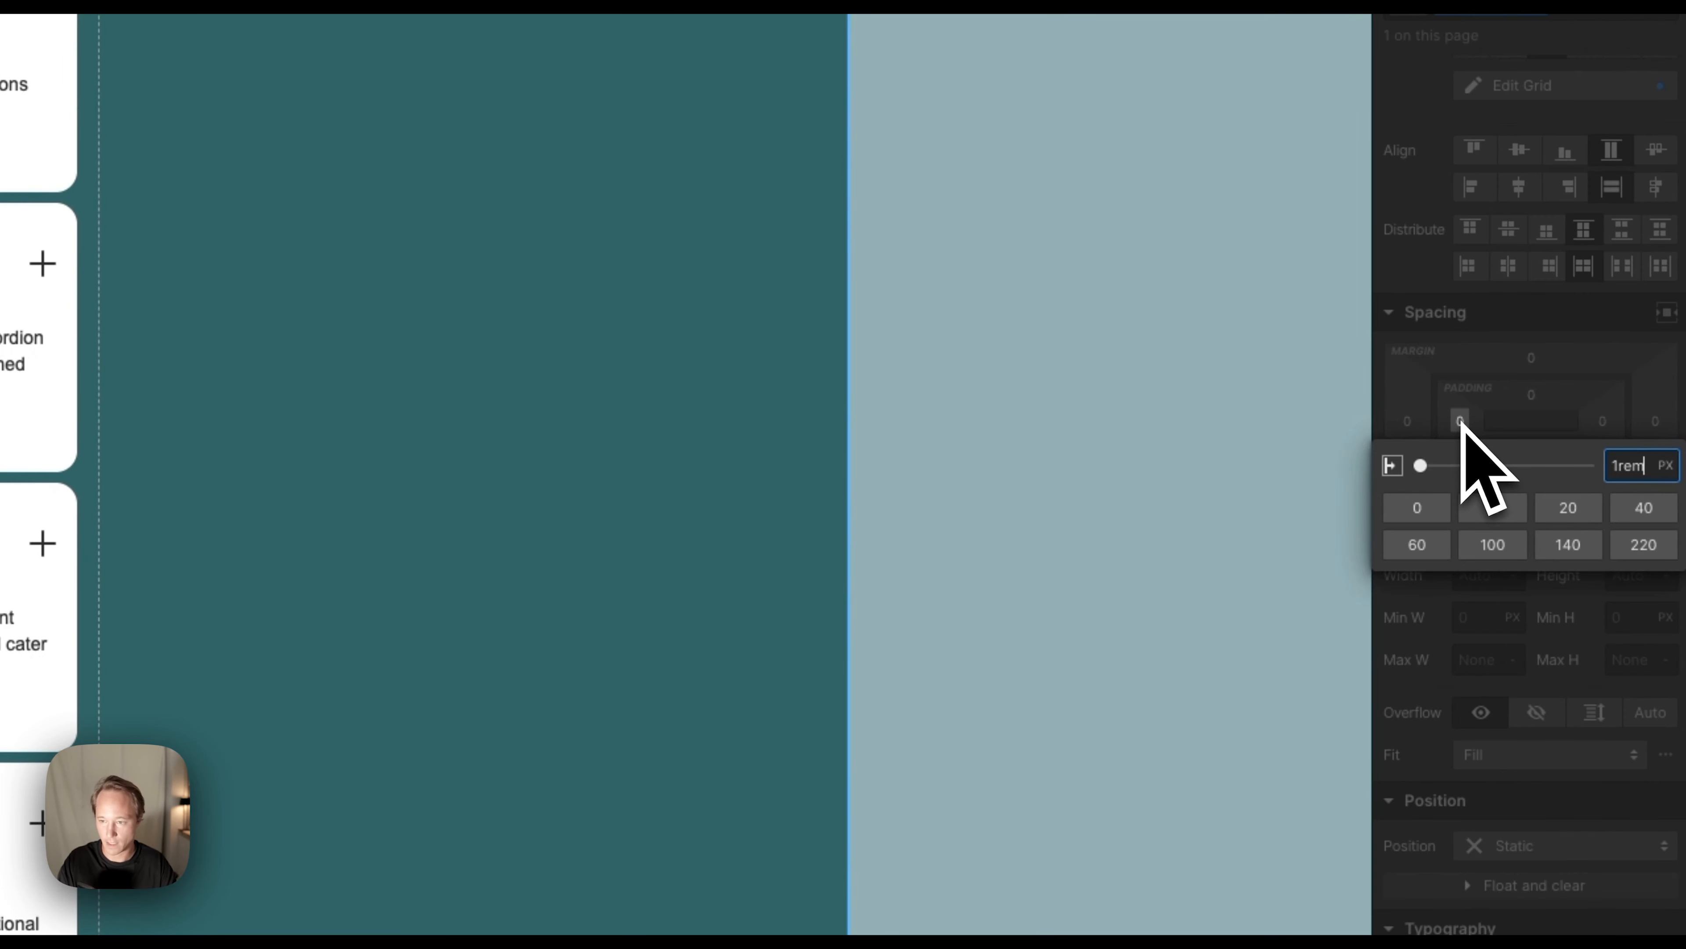
key("Return")
left_click_drag(1455, 422, 1479, 428)
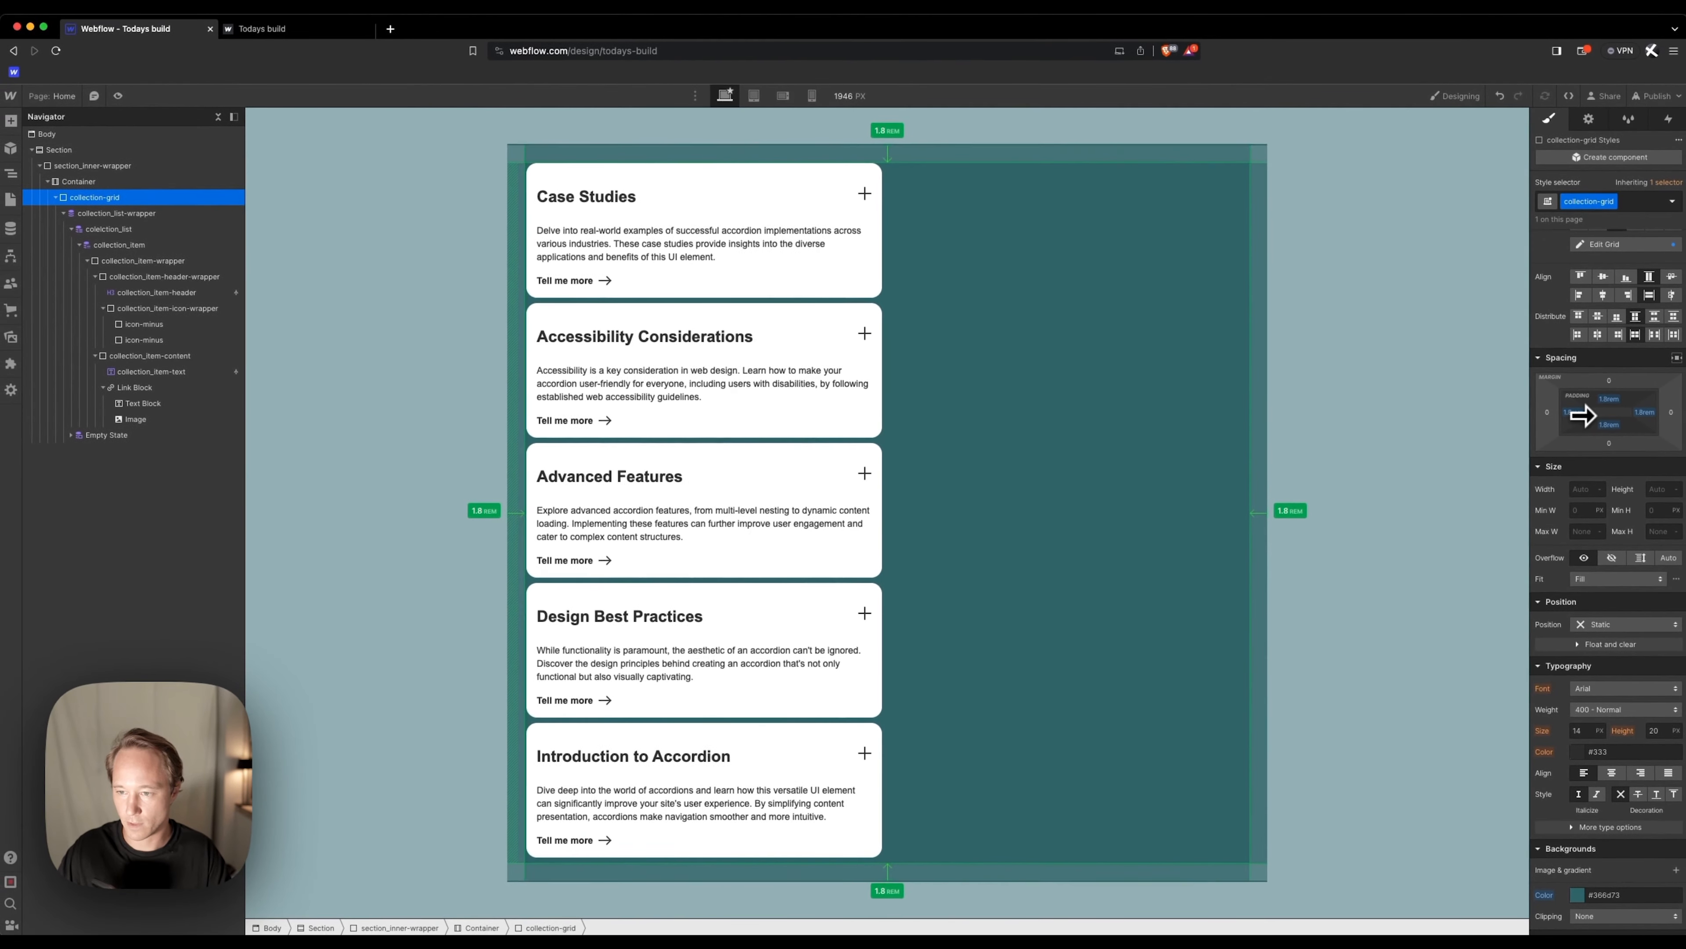
left_click_drag(1587, 415, 1589, 415)
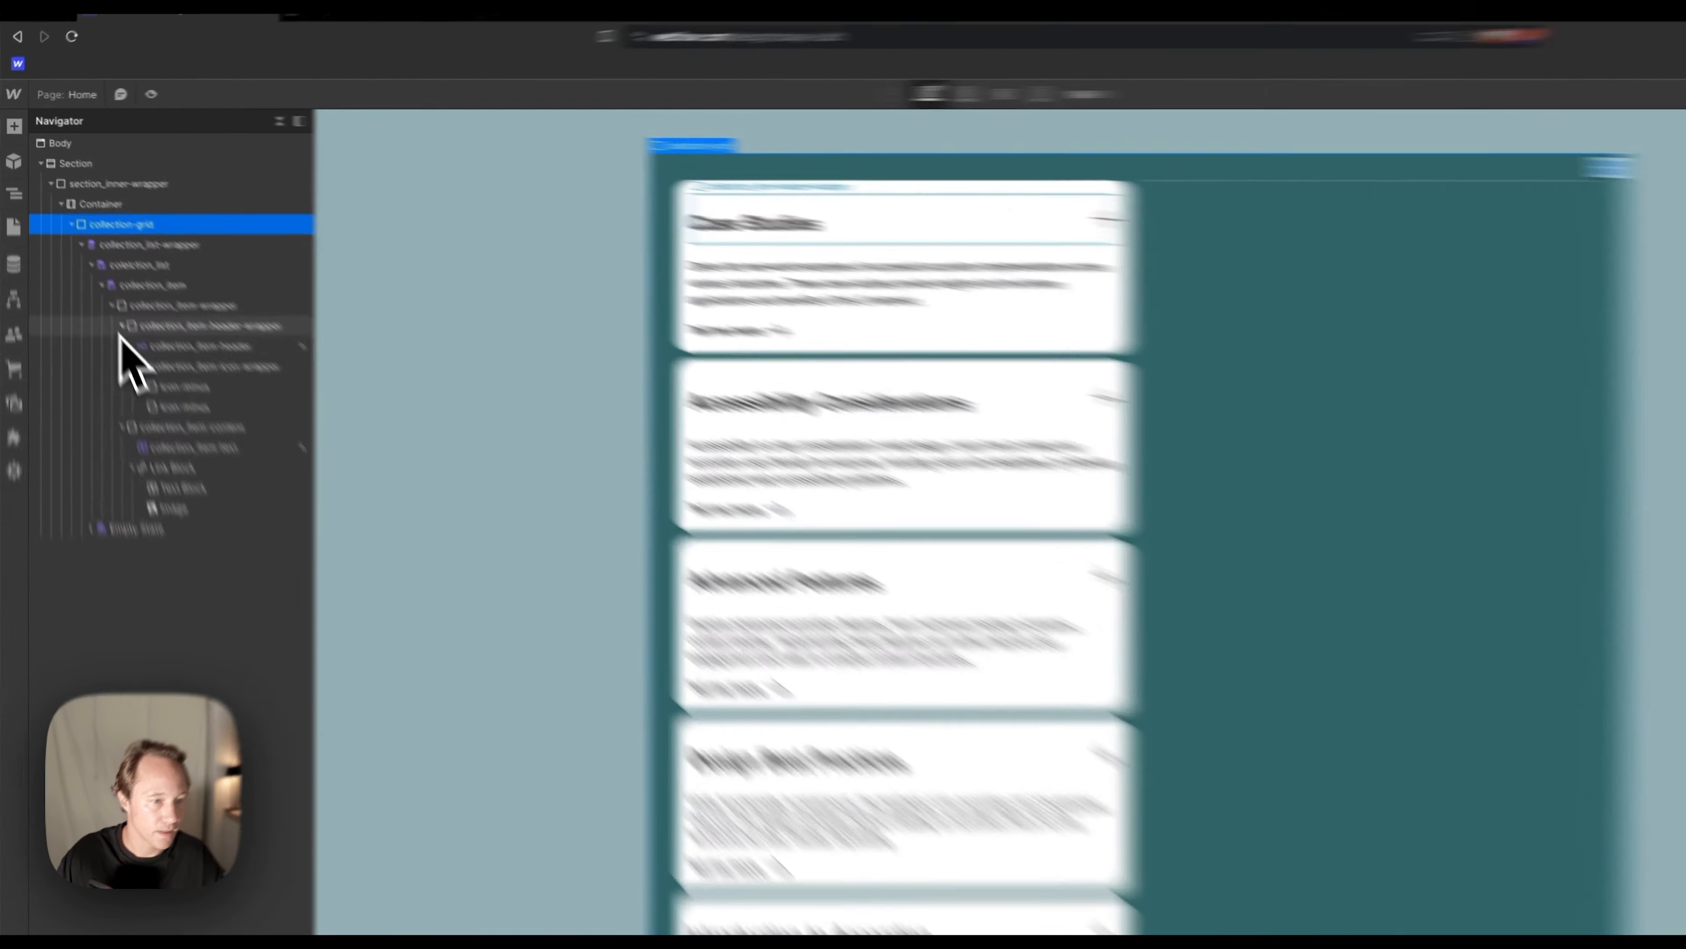
Collapse the header wrapper and content branches, and insert a Div Block as the first child of collection_item-wrapper.
left_click(95, 276)
left_click(99, 297)
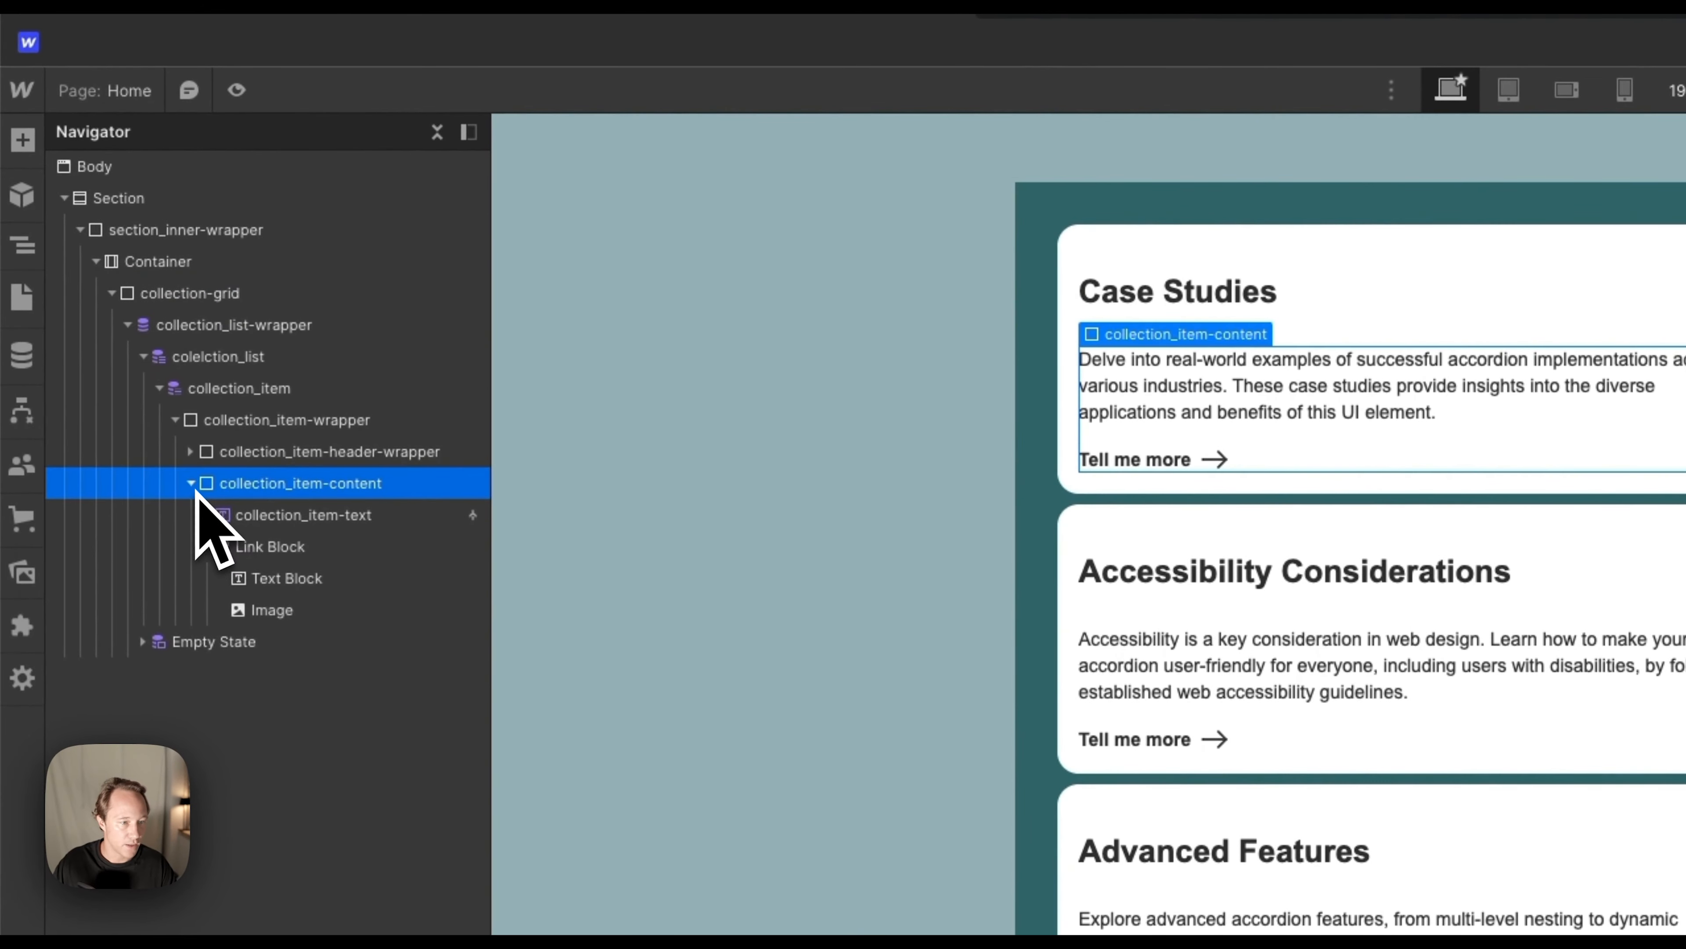
left_click(191, 484)
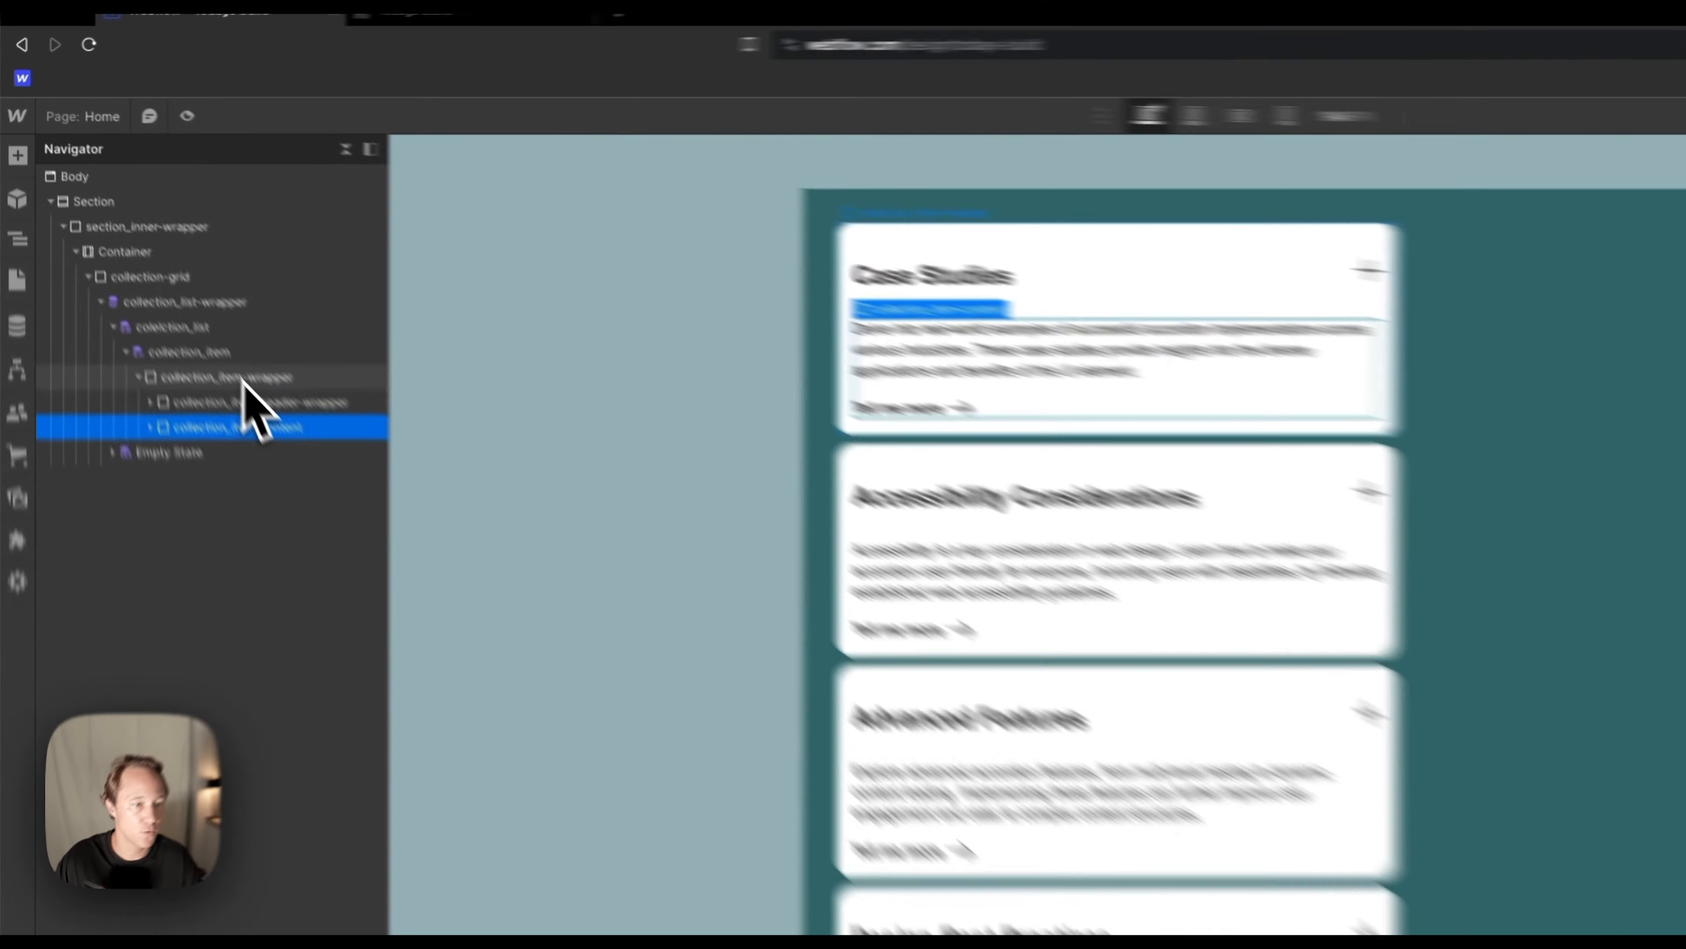
left_click(153, 262)
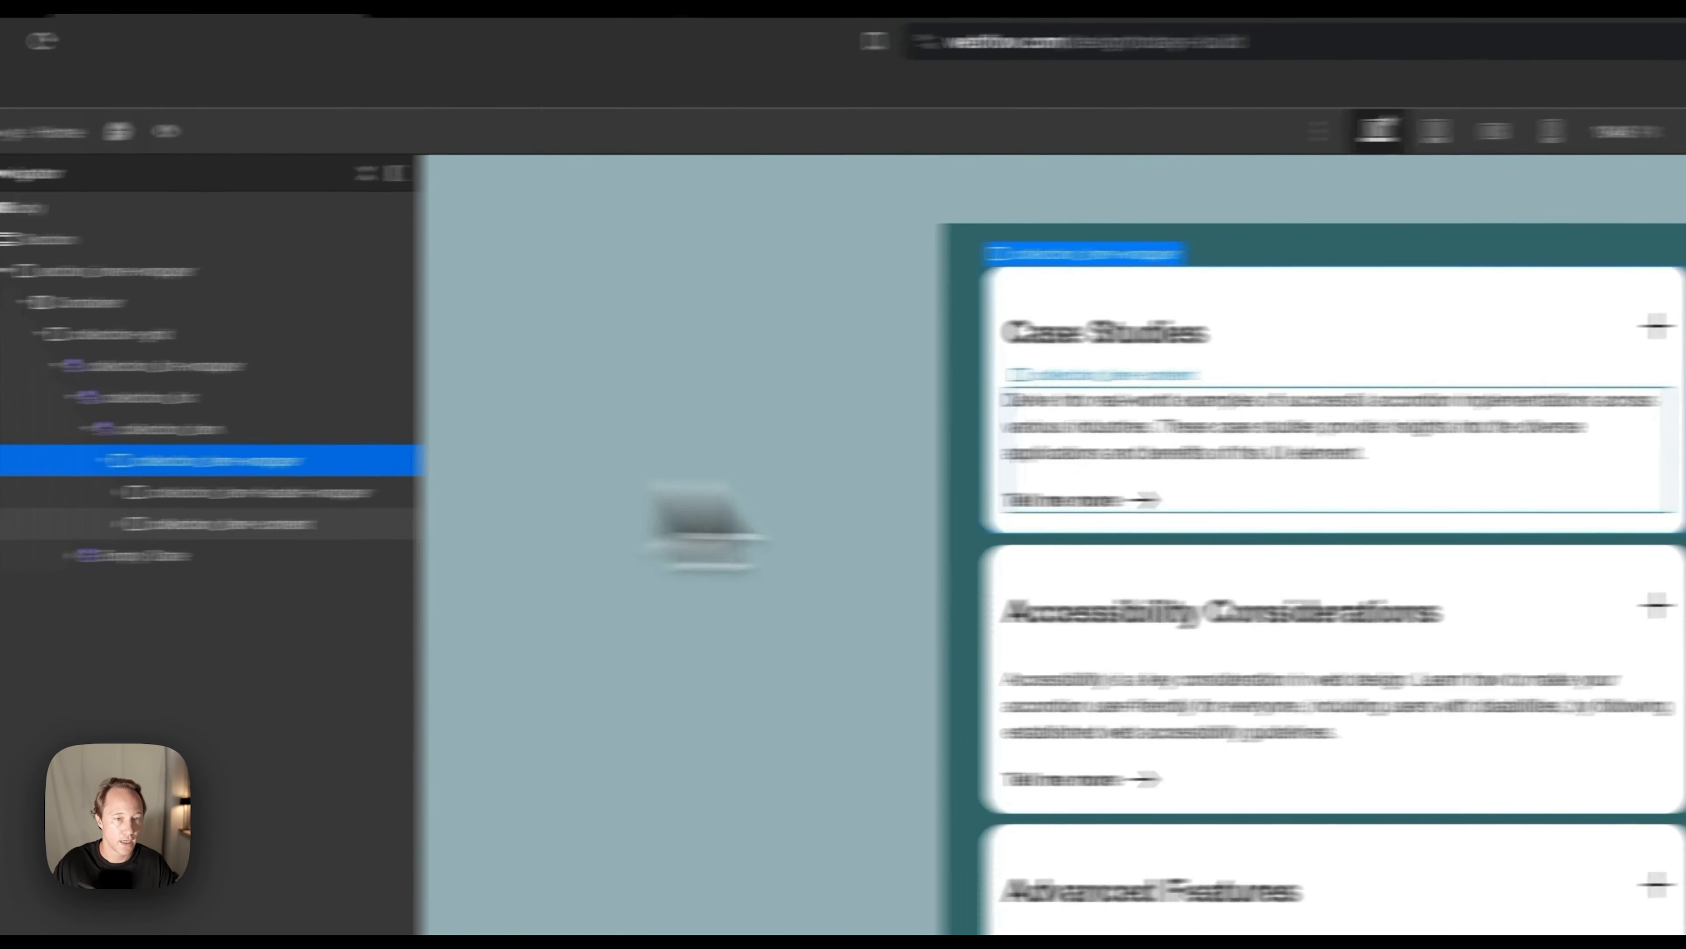
key("super+e")
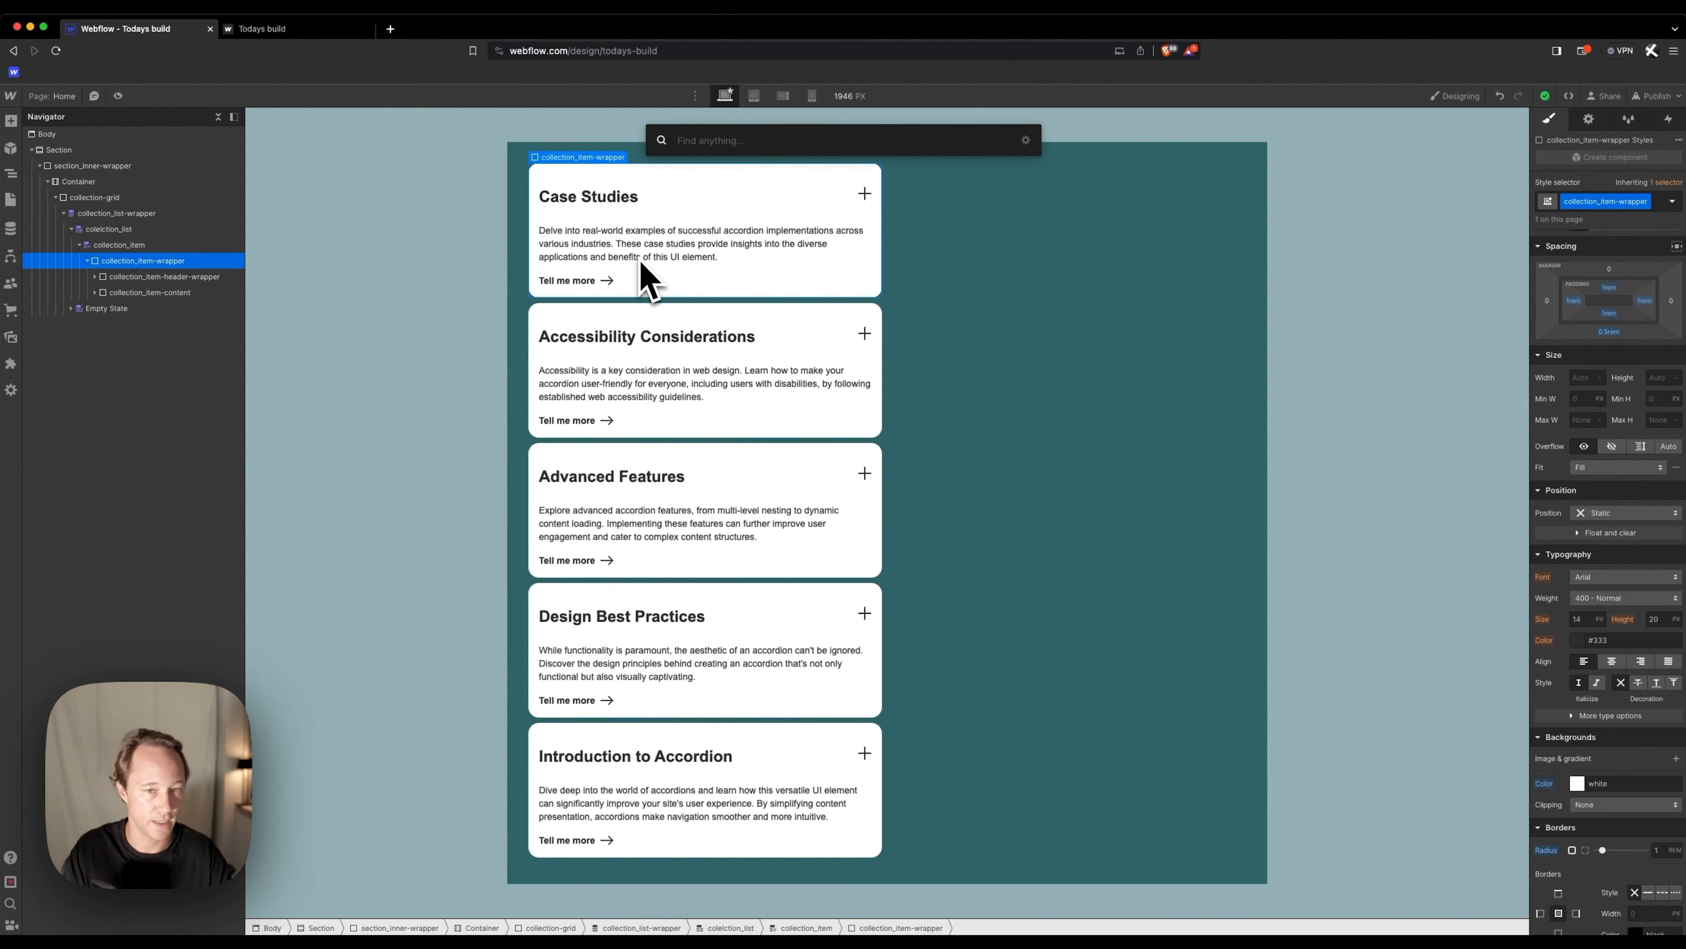
type("div")
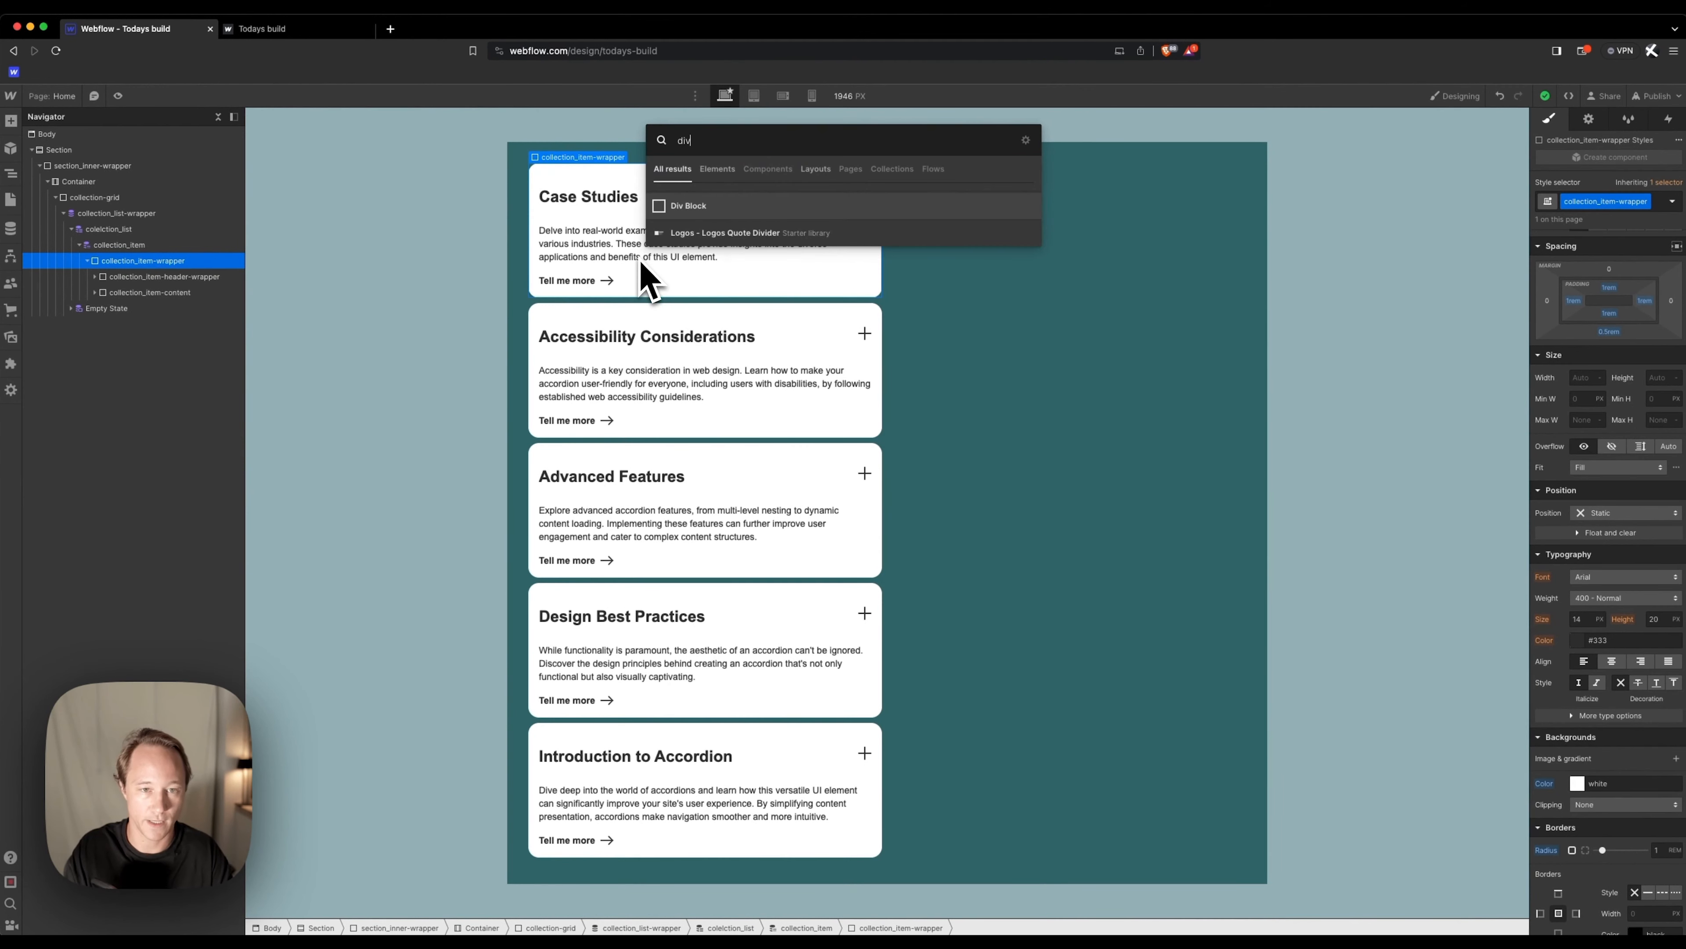
key("Return")
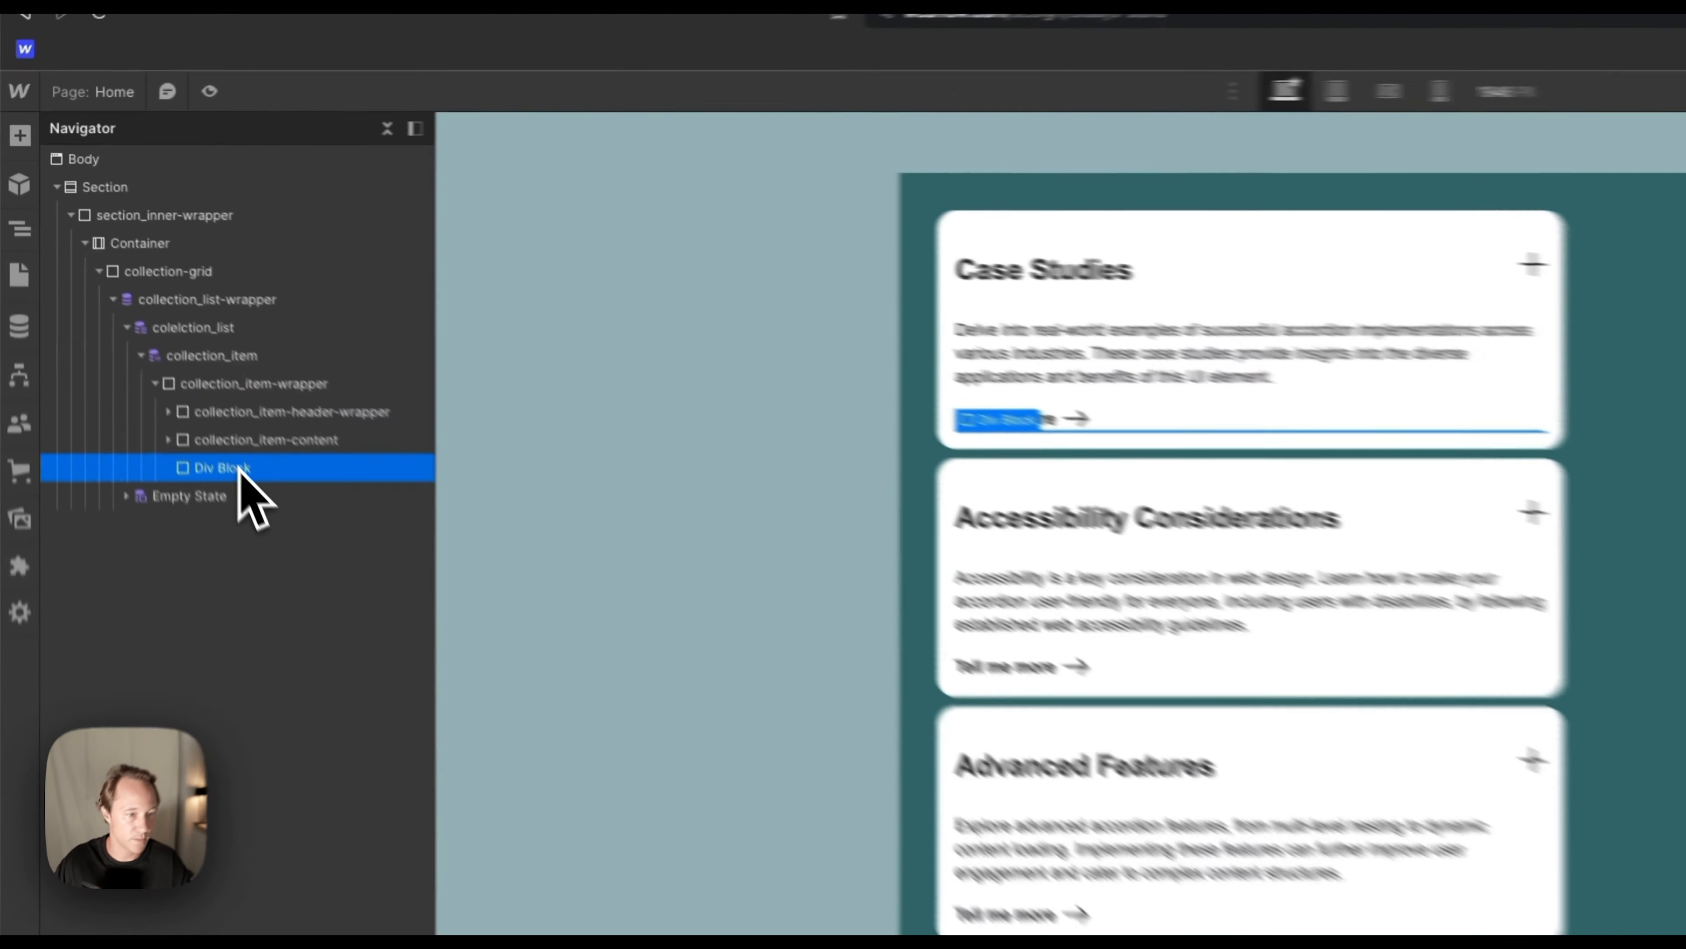
left_click_drag(142, 311, 142, 270)
Give the new Div Block the class collection_item-2nd-click-int.
left_click(1510, 392)
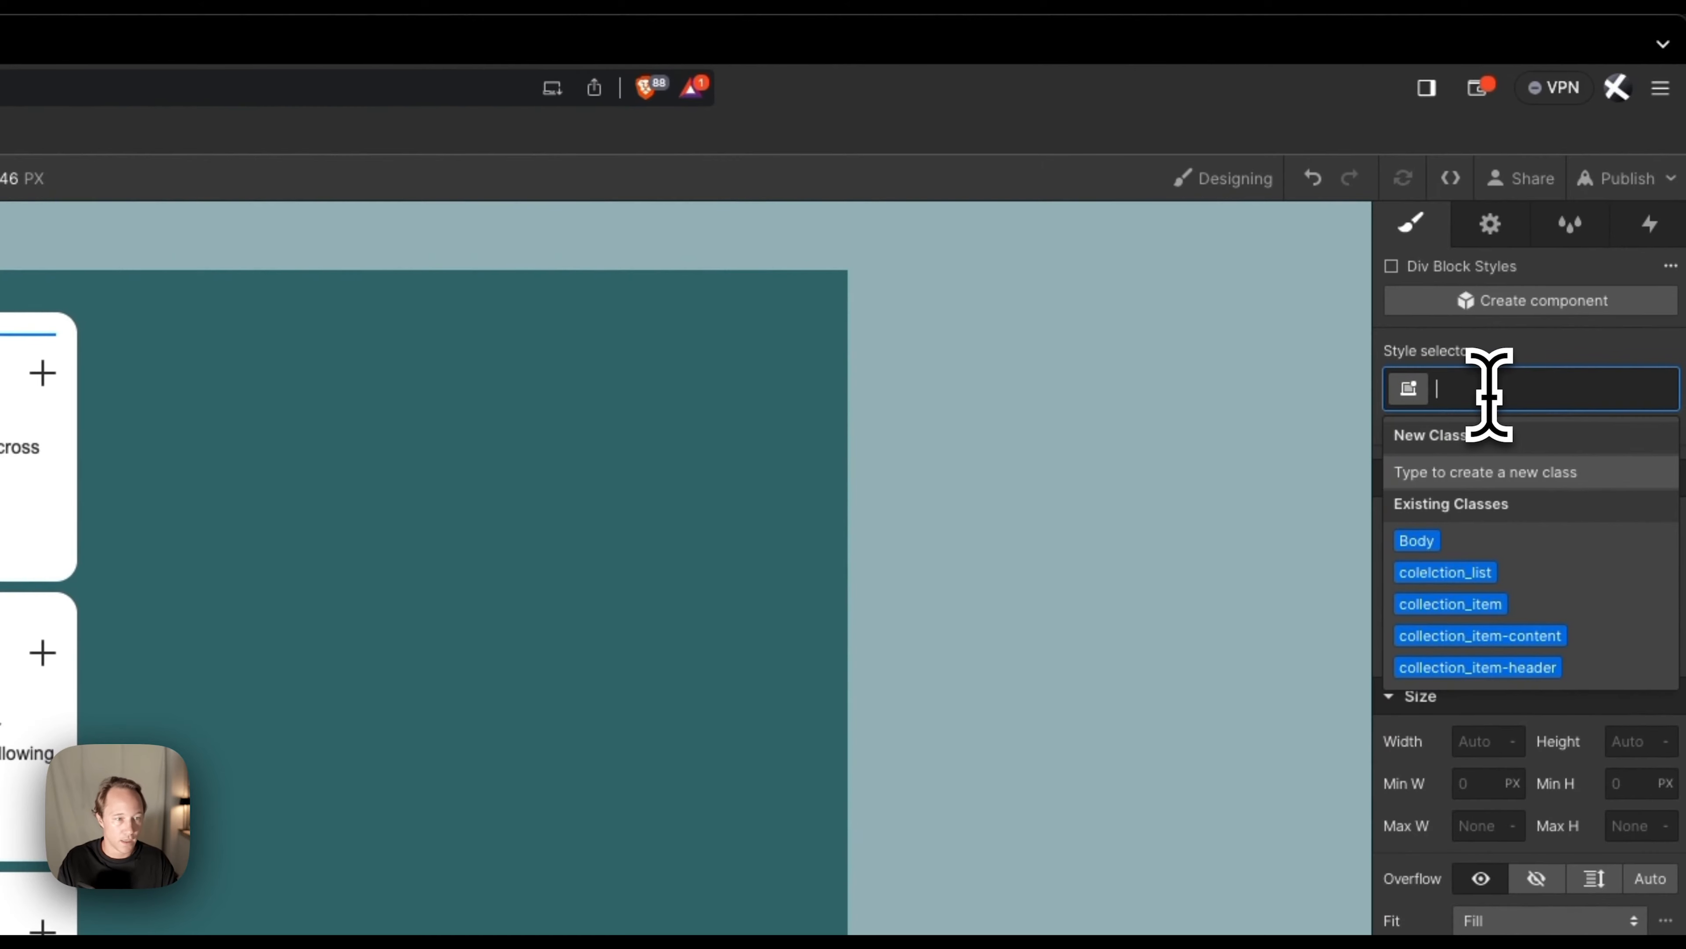
type("collection_it")
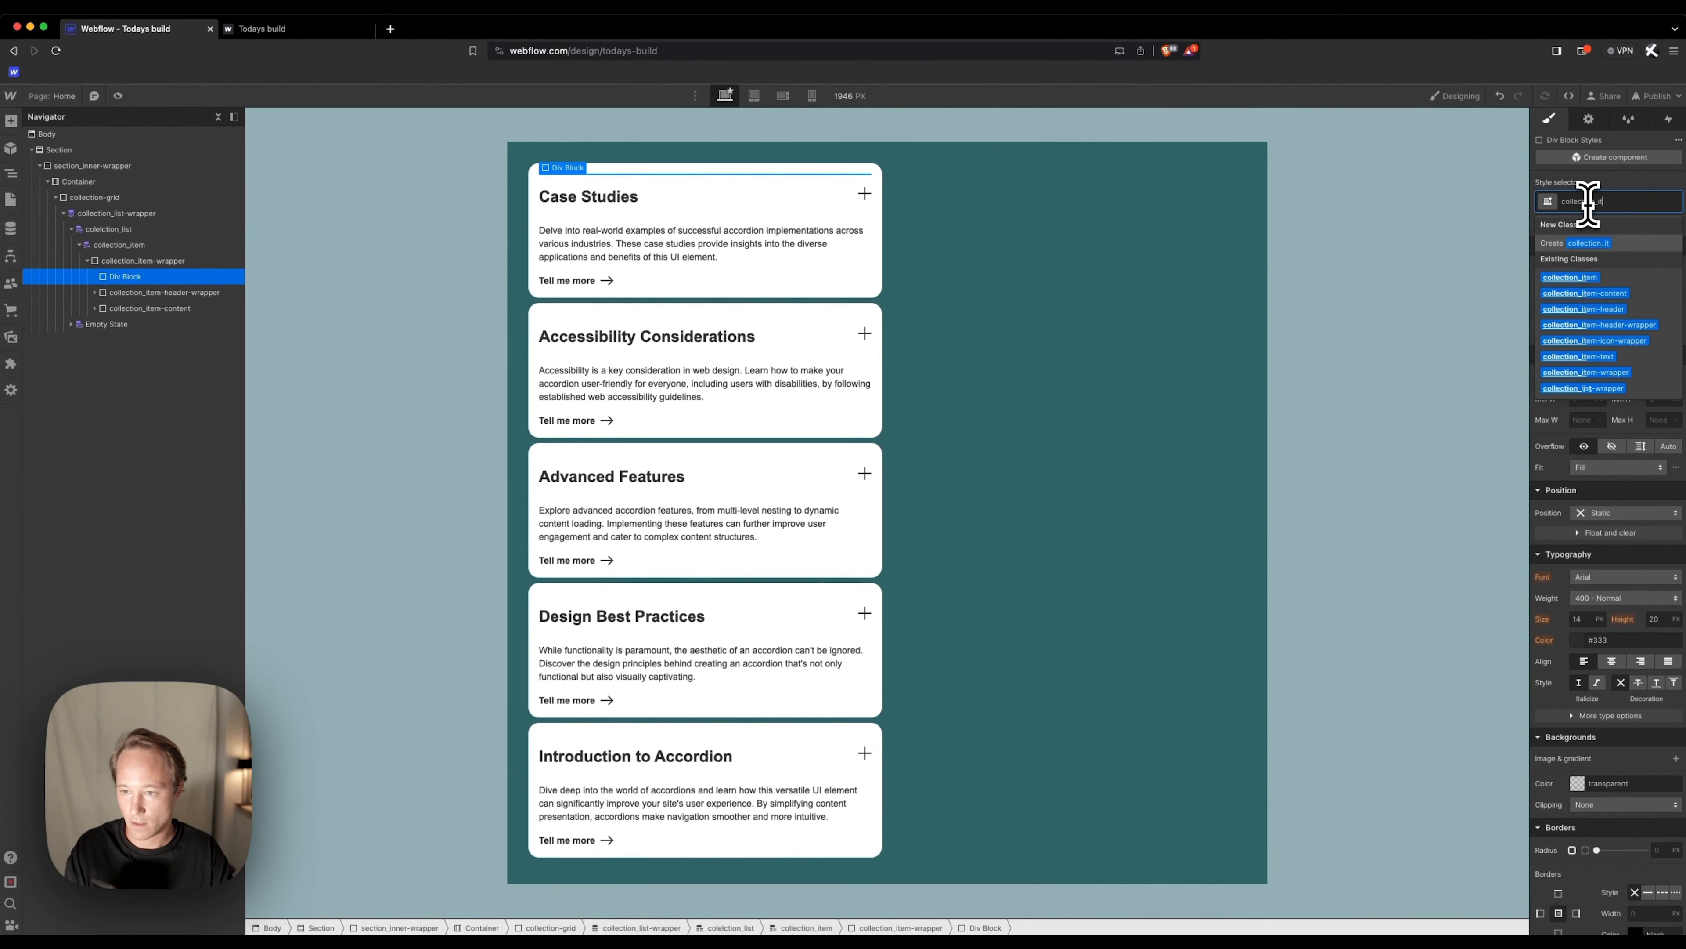
type("em-")
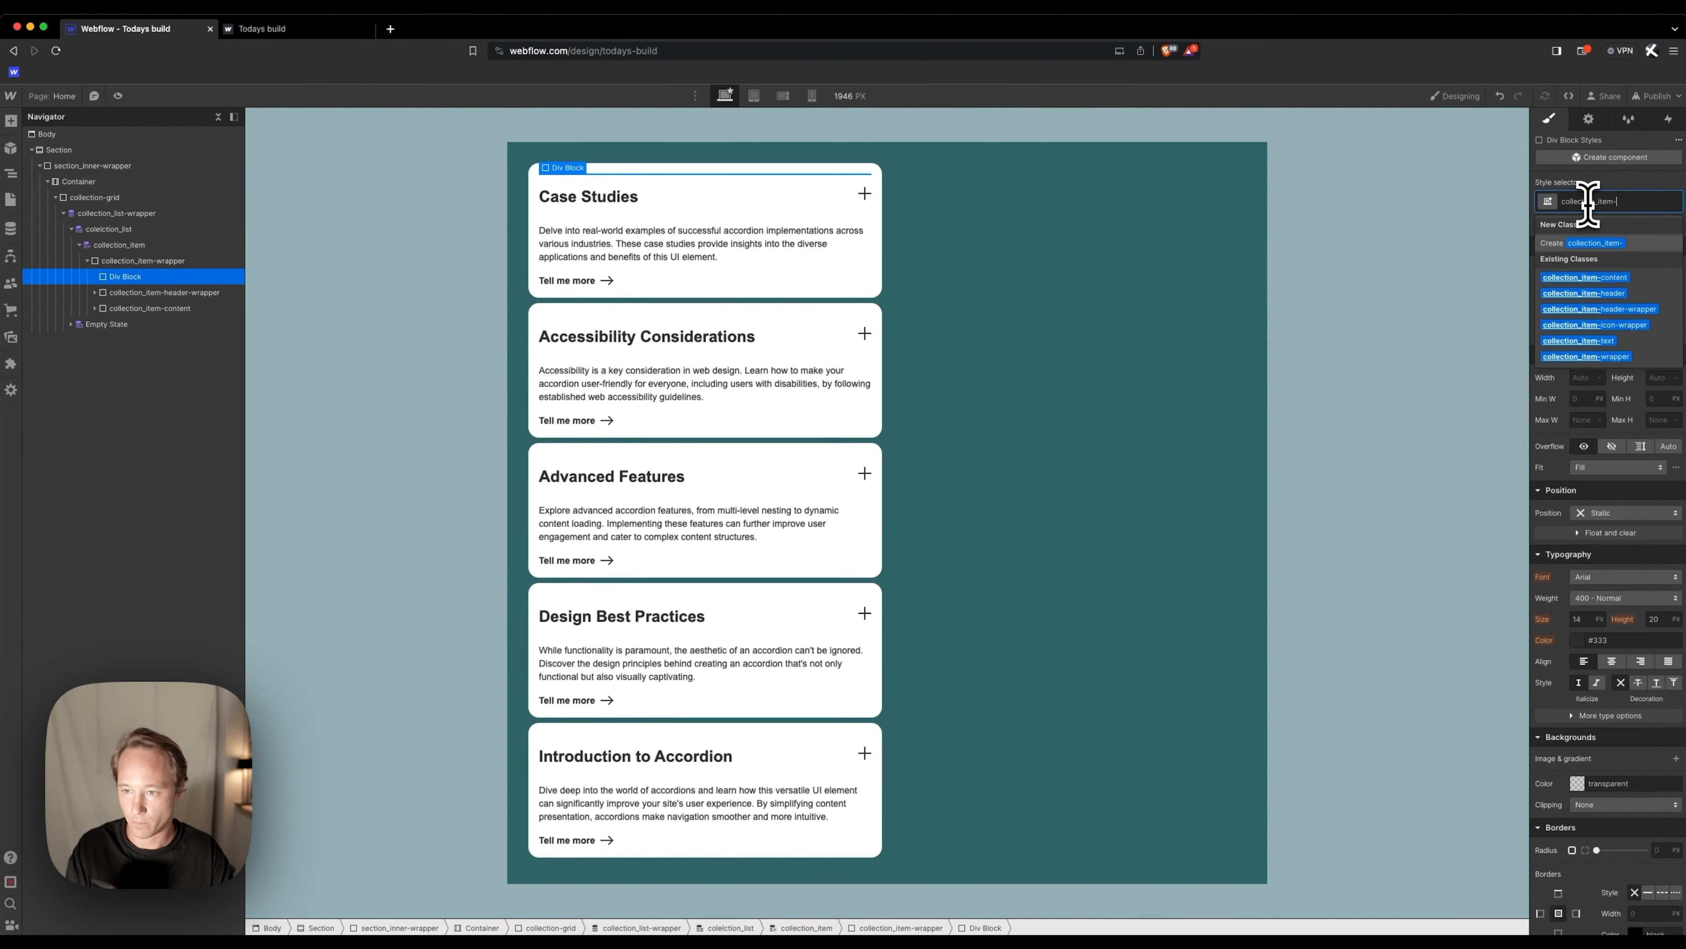
type("2nd-click")
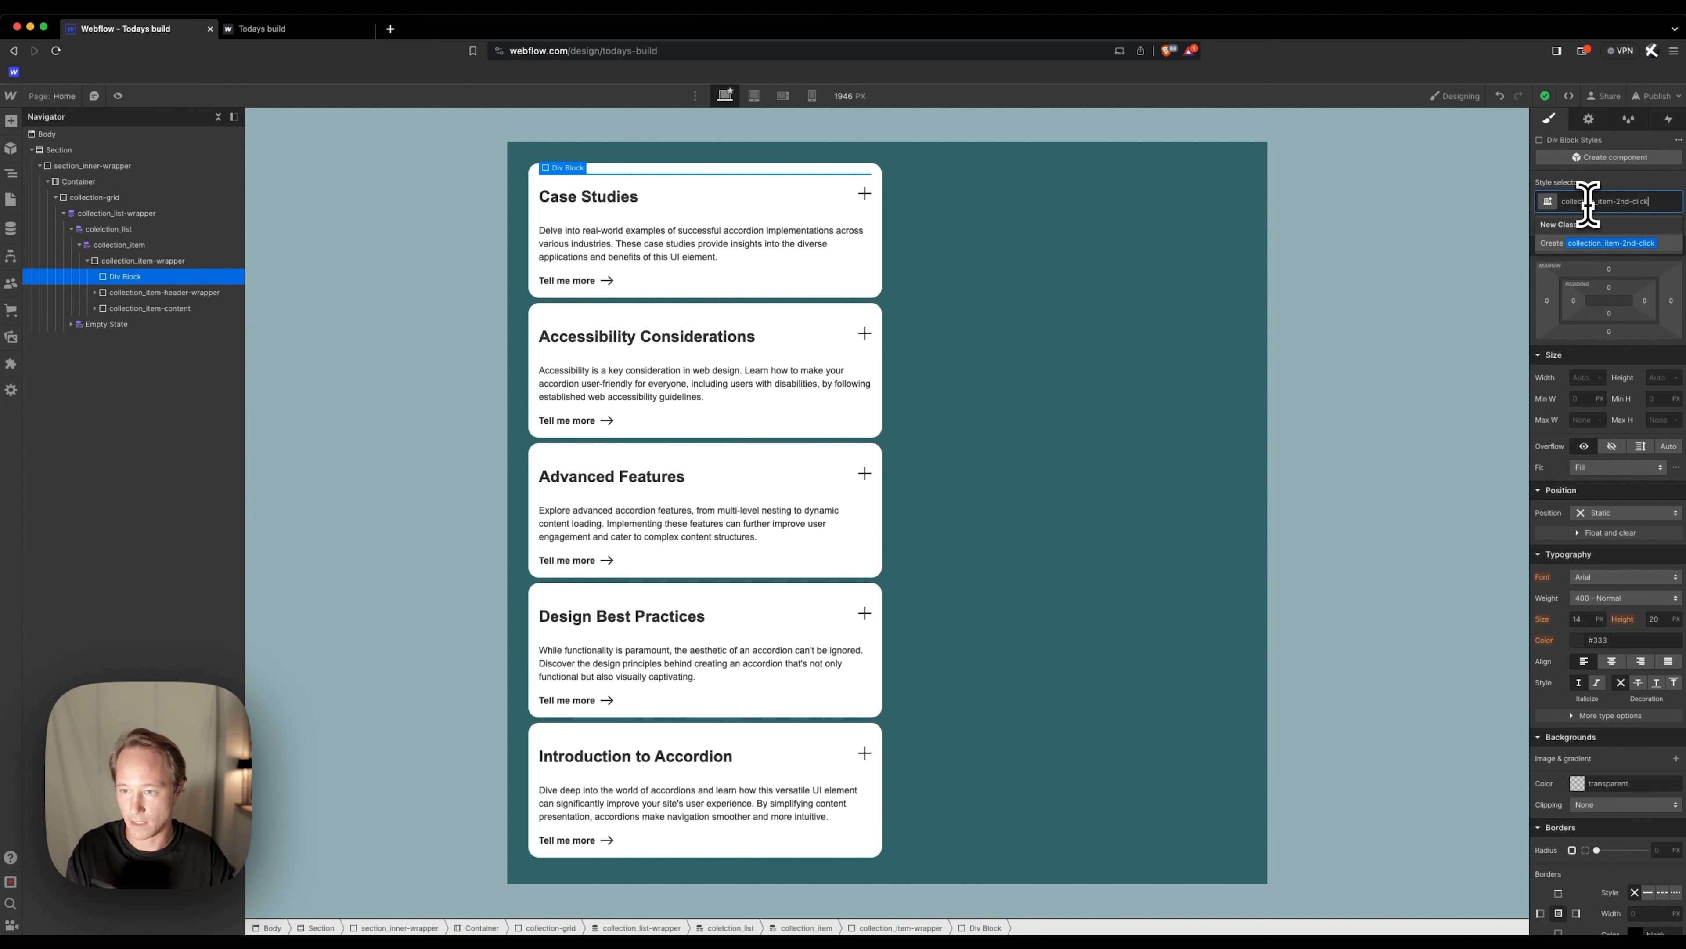
type("-int")
key("Return")
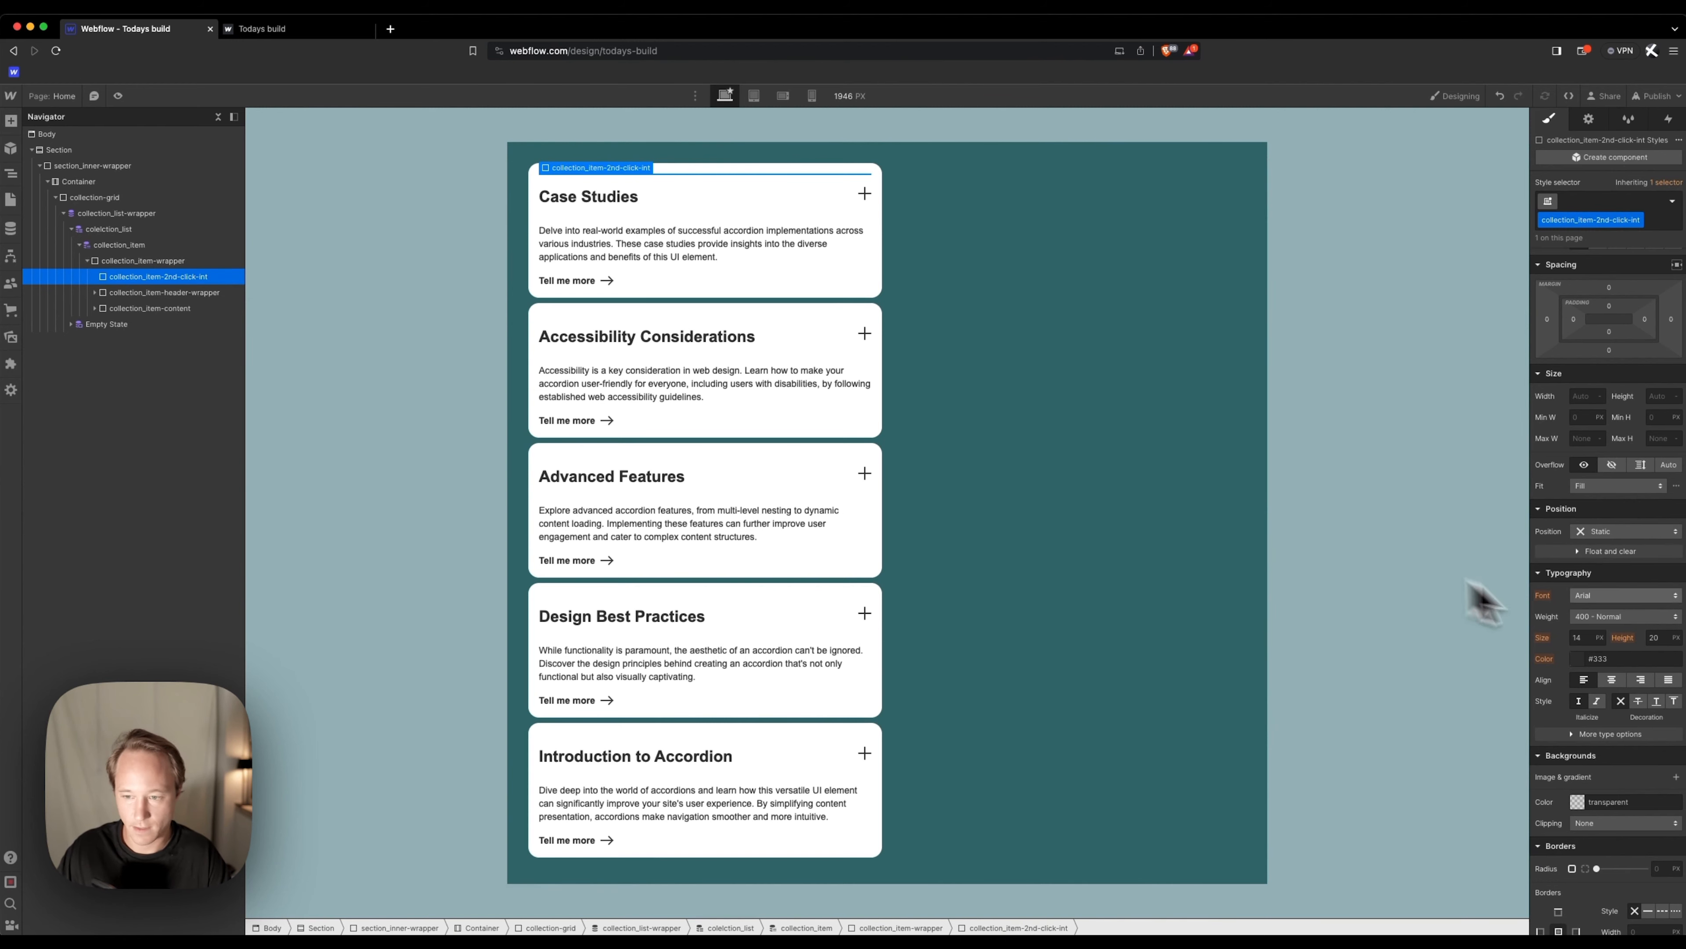
Position collection_item-2nd-click-int as Absolute and stretch it over the full area of its positioned parent.
left_click(1607, 531)
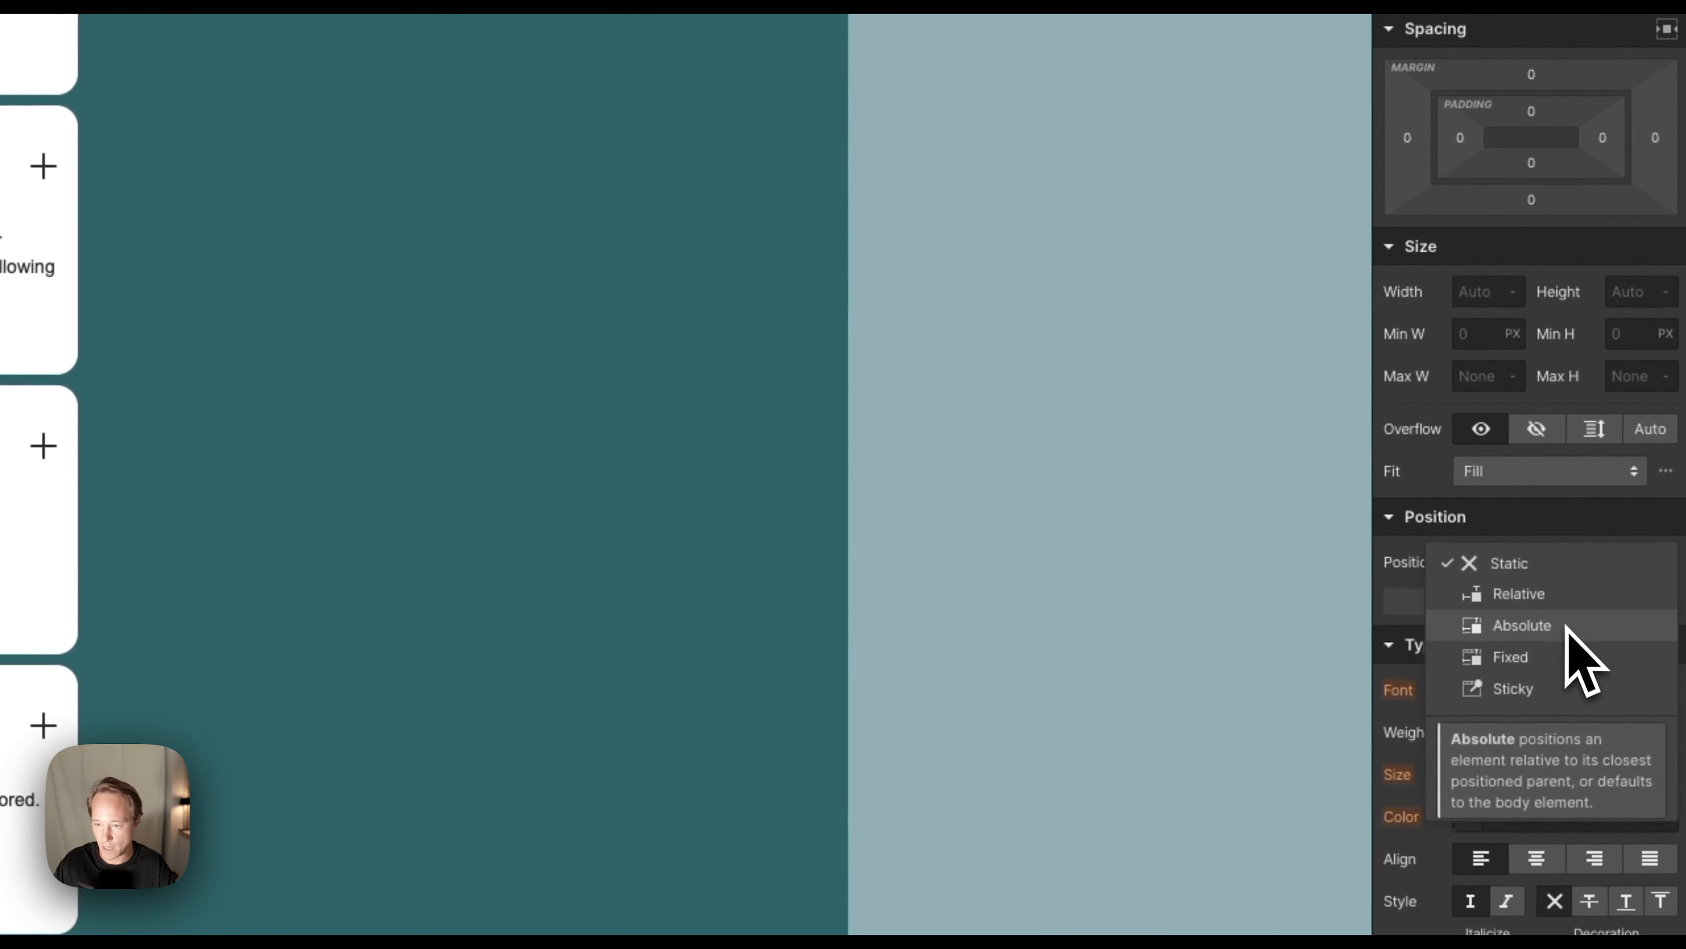
left_click(1567, 628)
left_click(1667, 598)
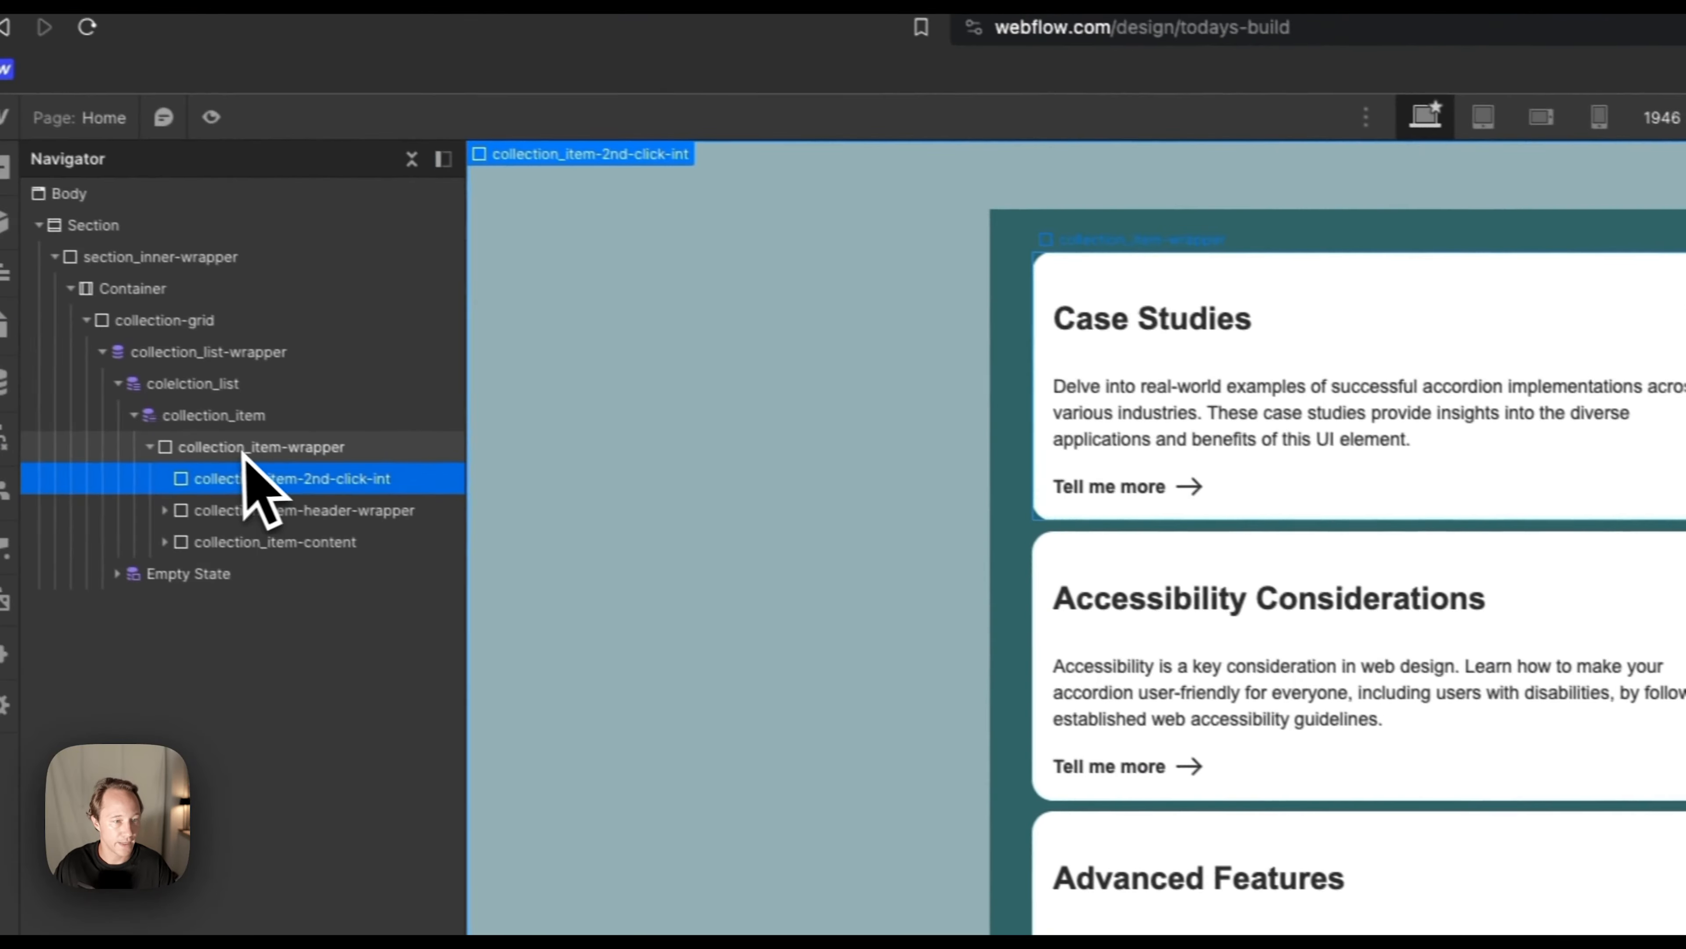
Set the position of collection_item-wrapper to Relative.
left_click(271, 454)
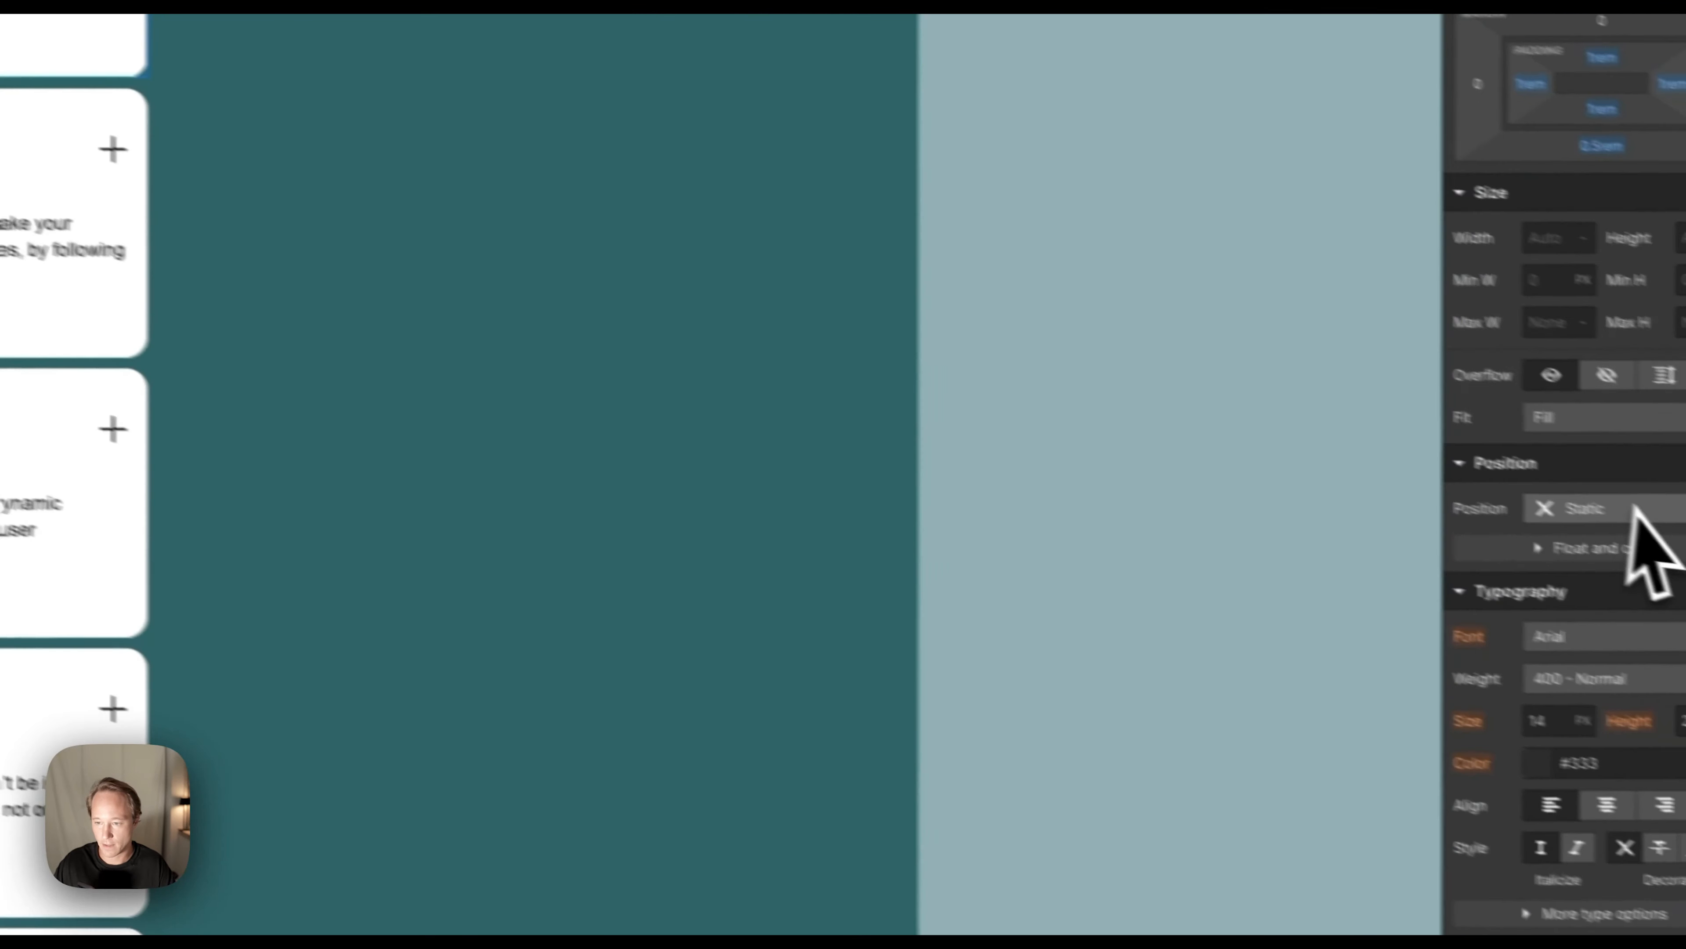
left_click(1584, 493)
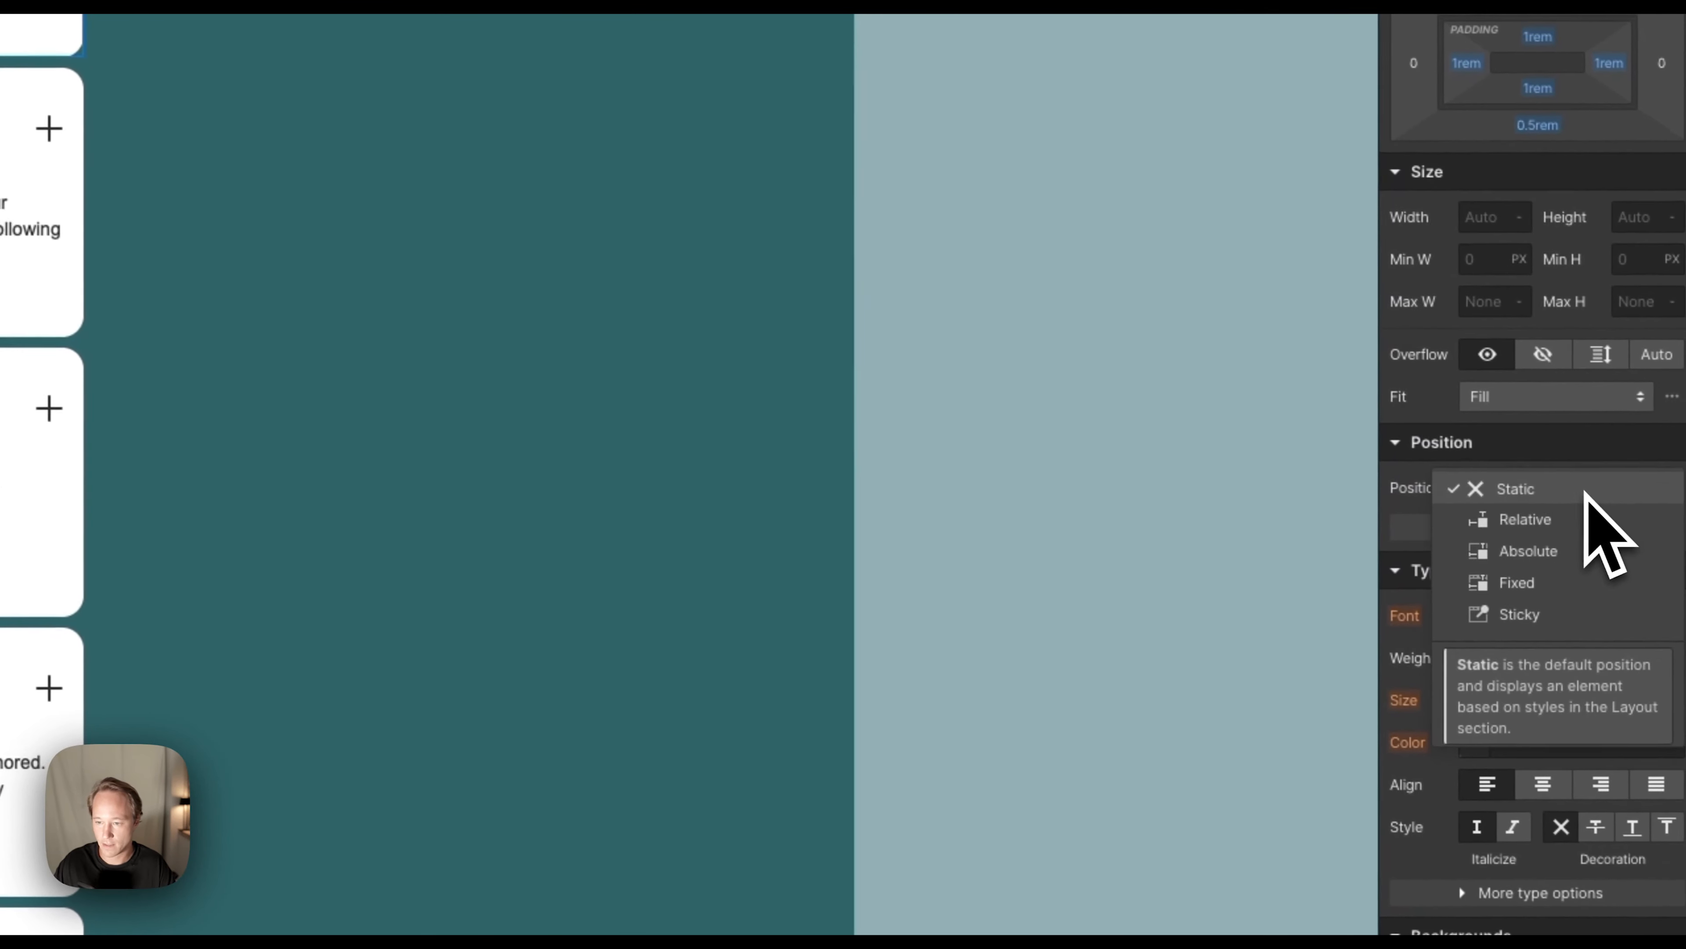
left_click(1567, 522)
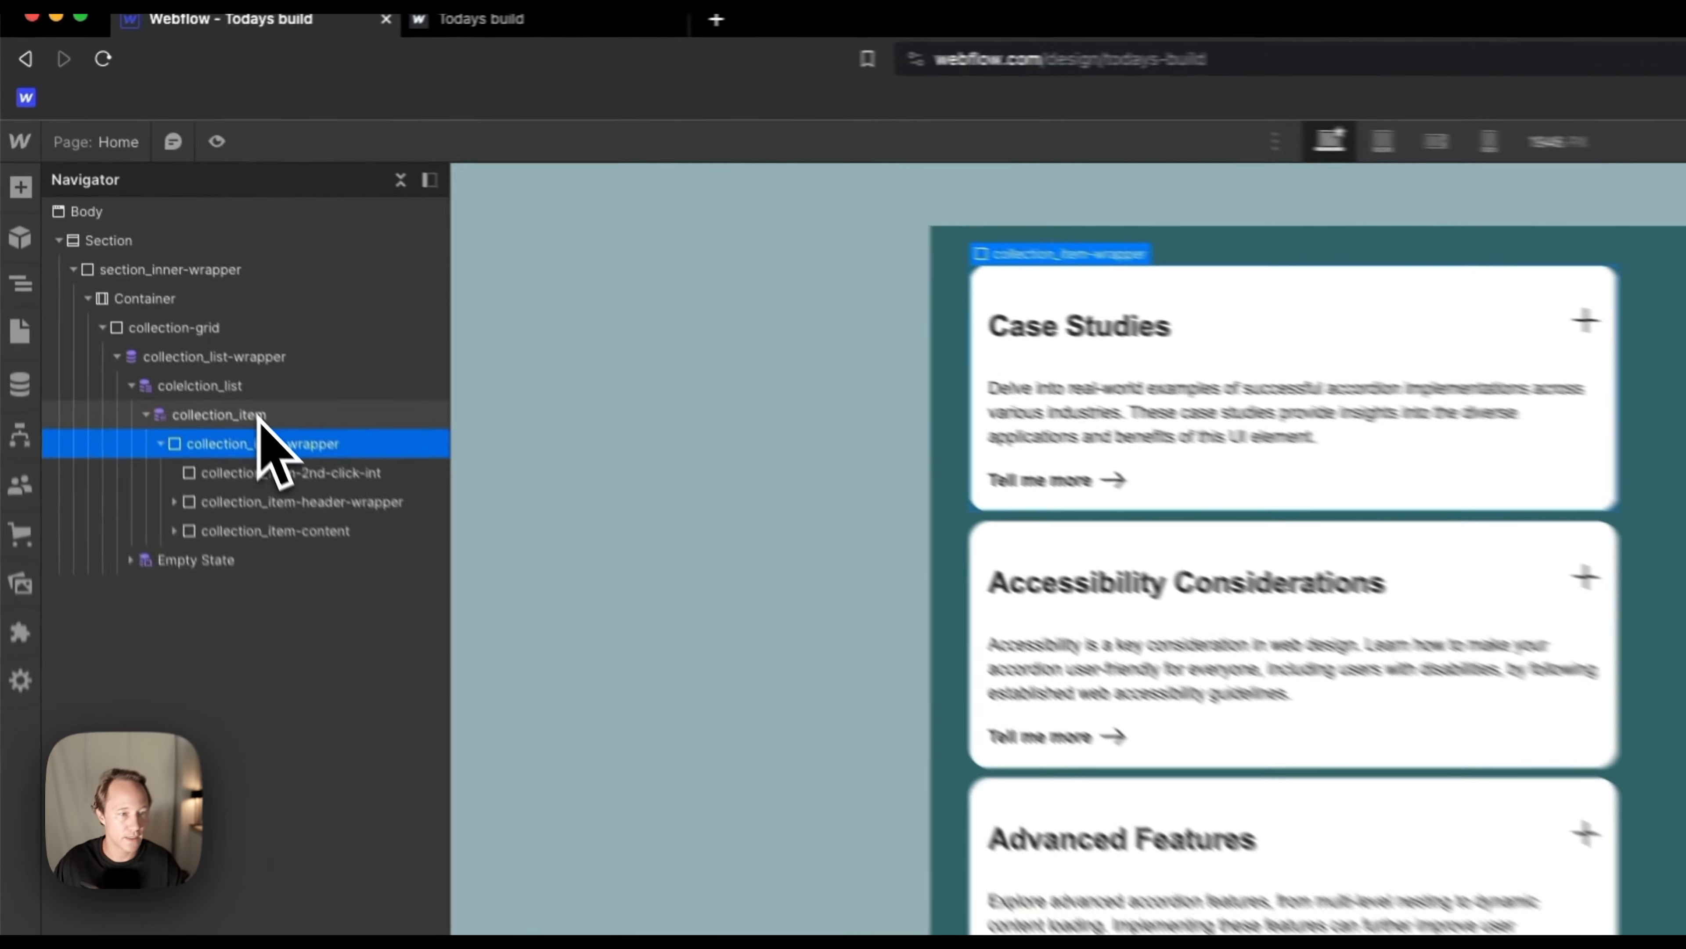
Add a Mouse click (tap) element trigger to collection_item.
left_click(119, 245)
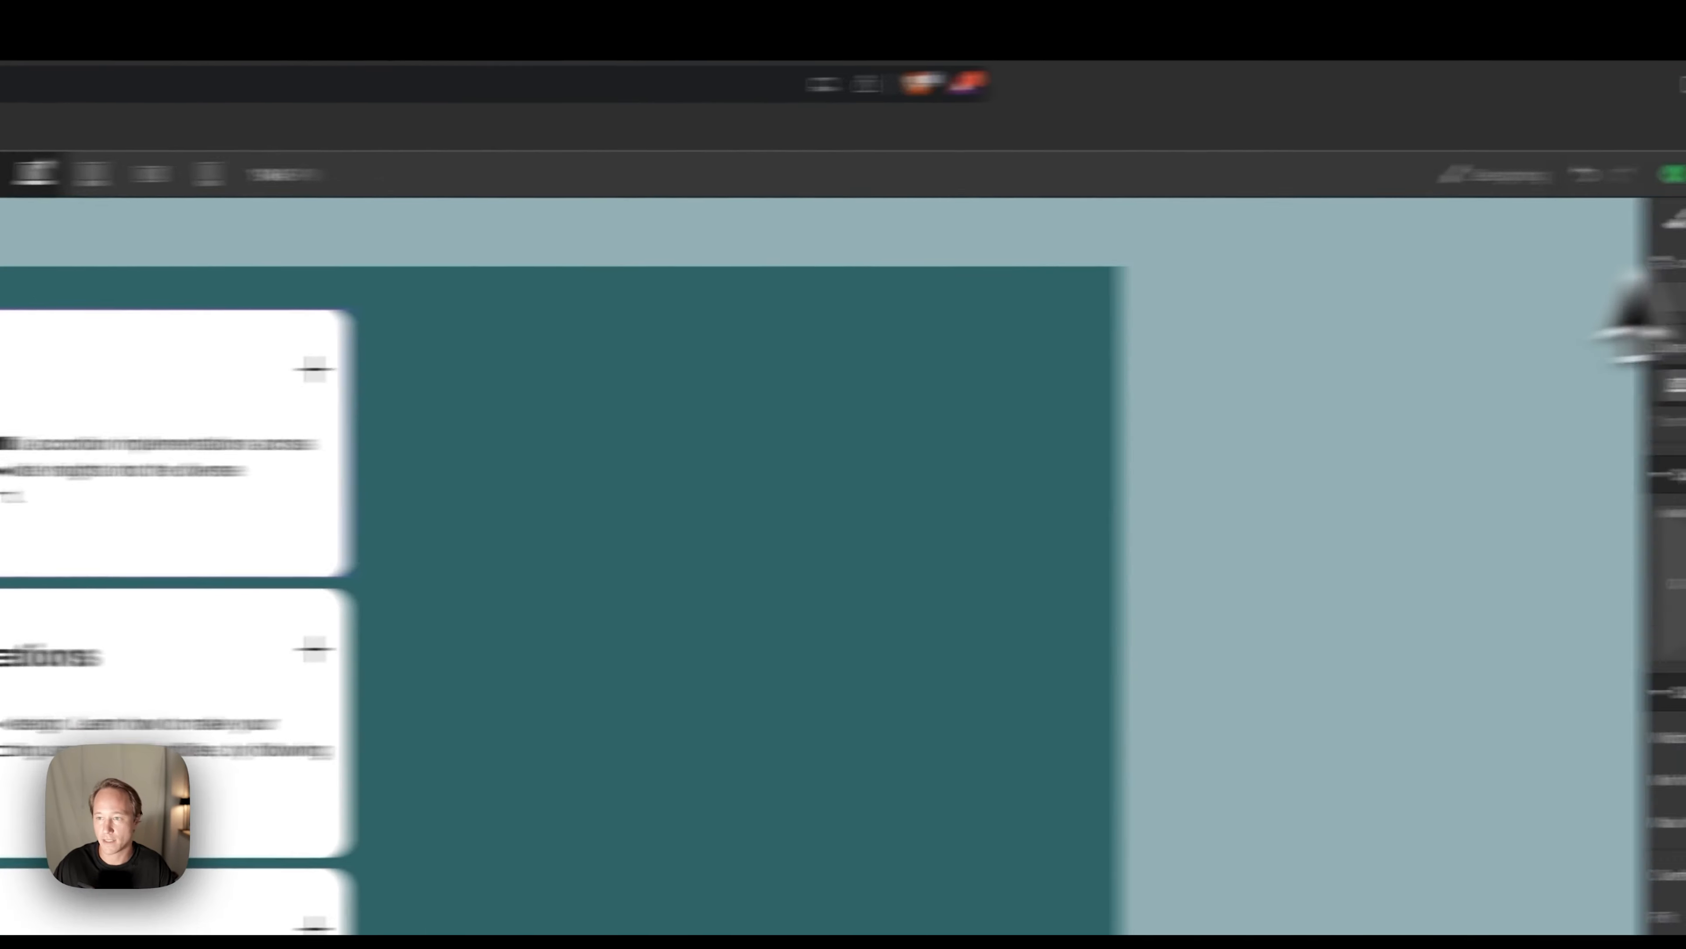
left_click(1652, 227)
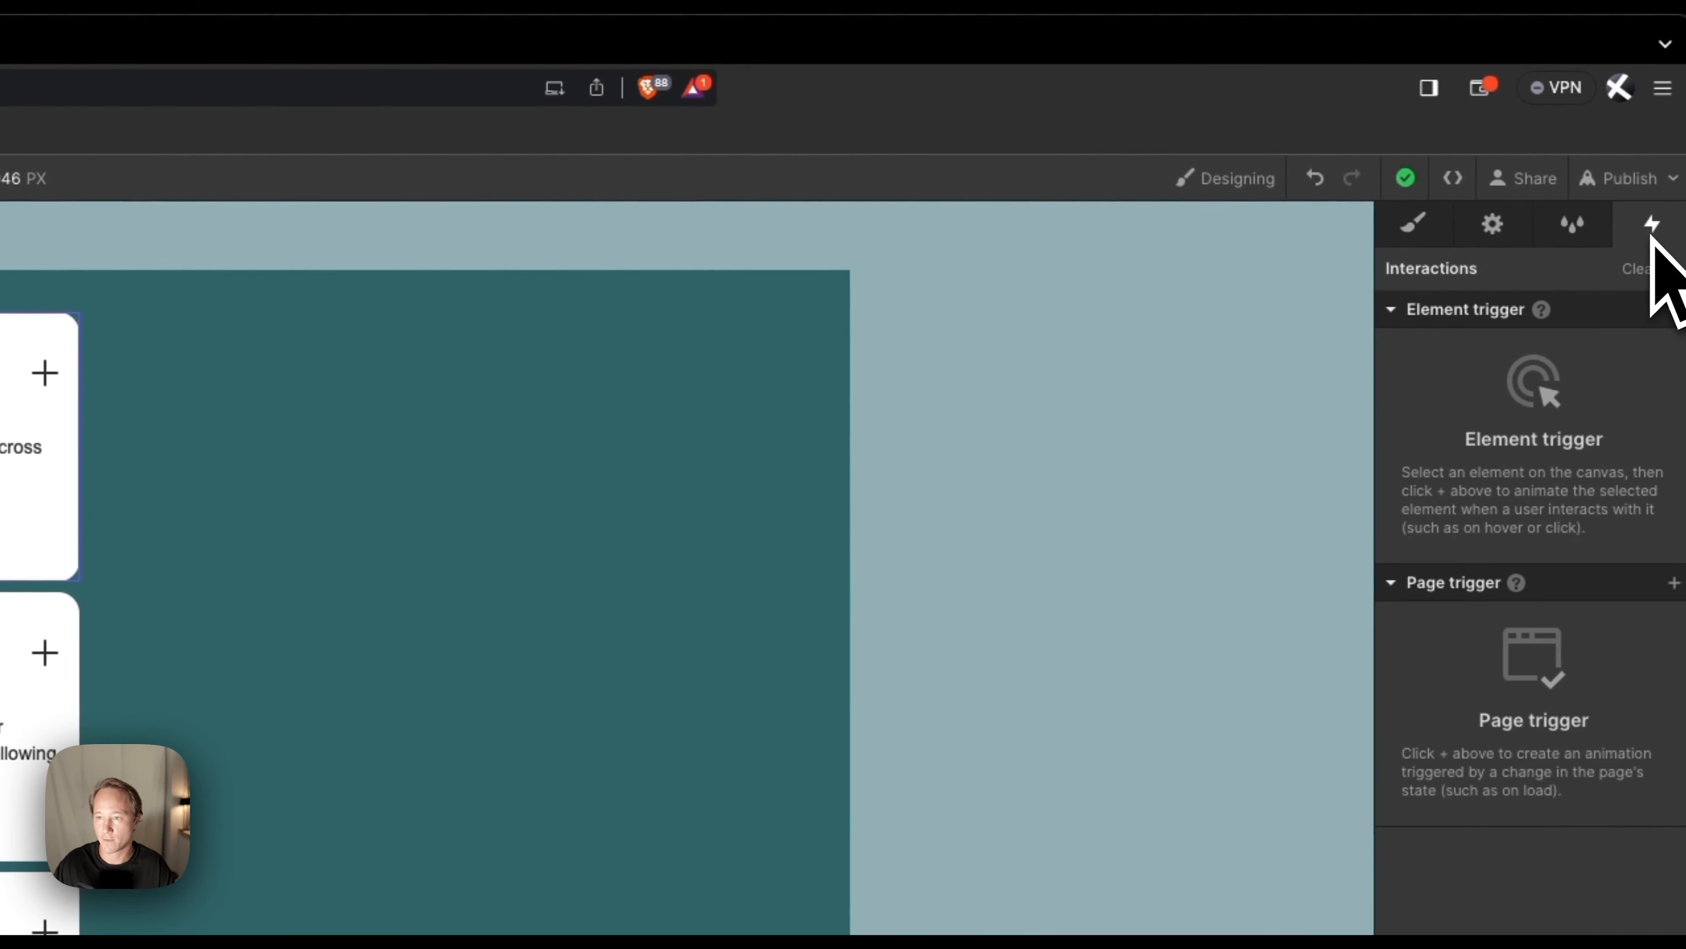
left_click(1672, 309)
left_click(1566, 355)
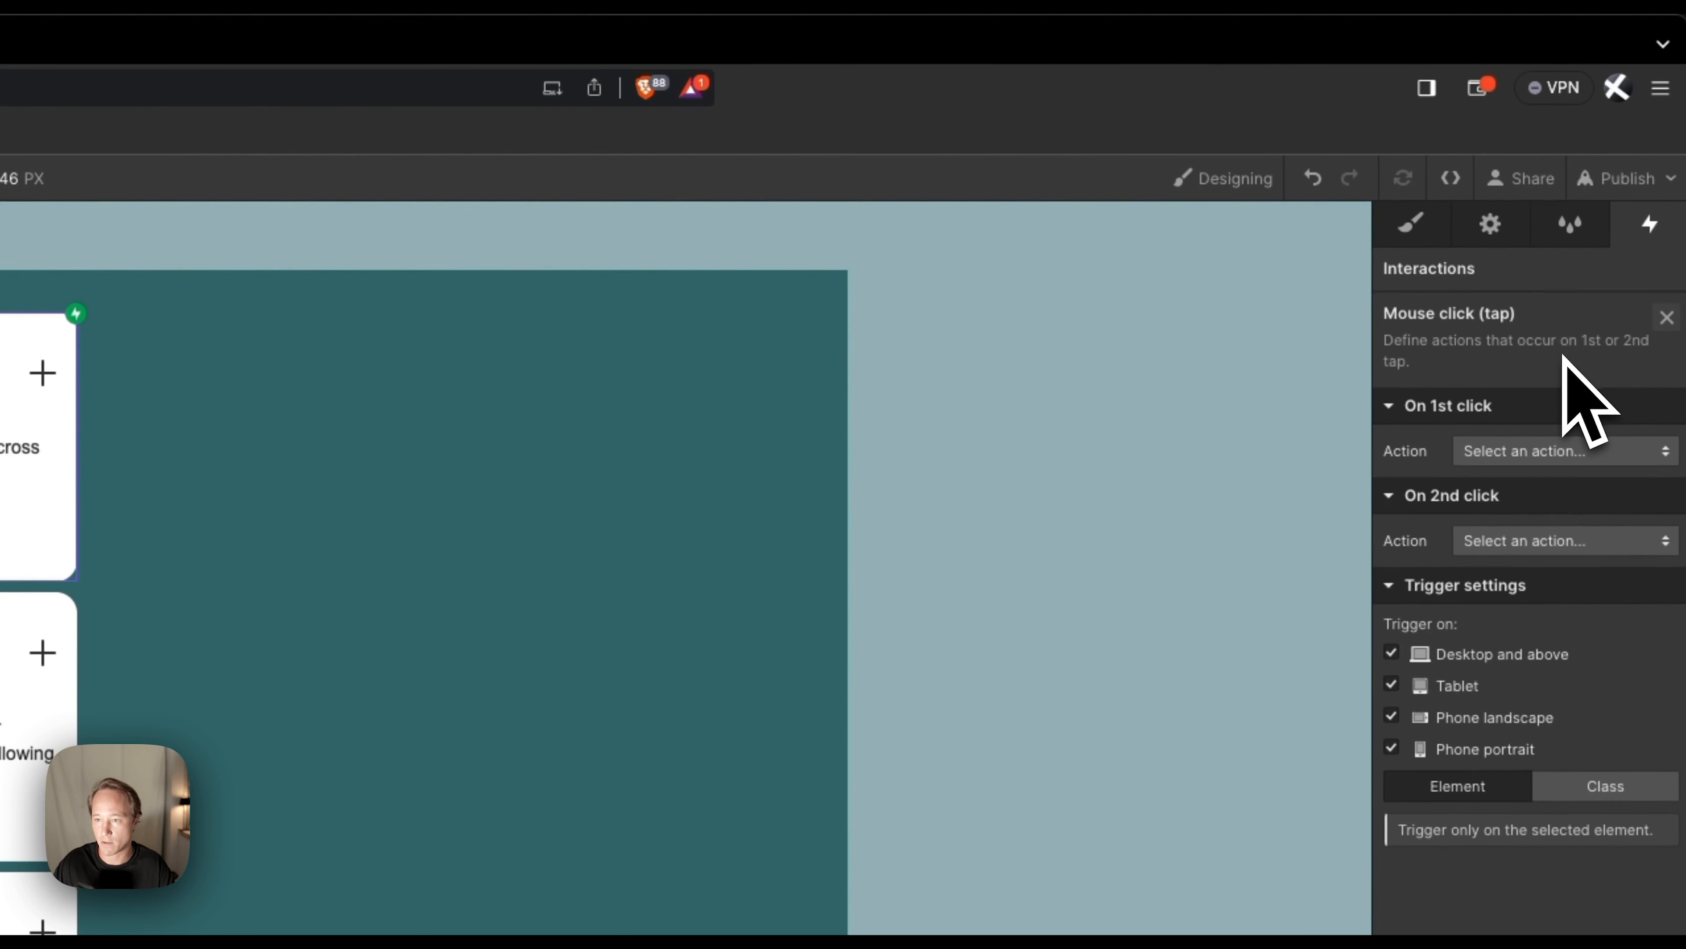
Make the first click start a new timed animation named "Accordion open".
left_click(1589, 455)
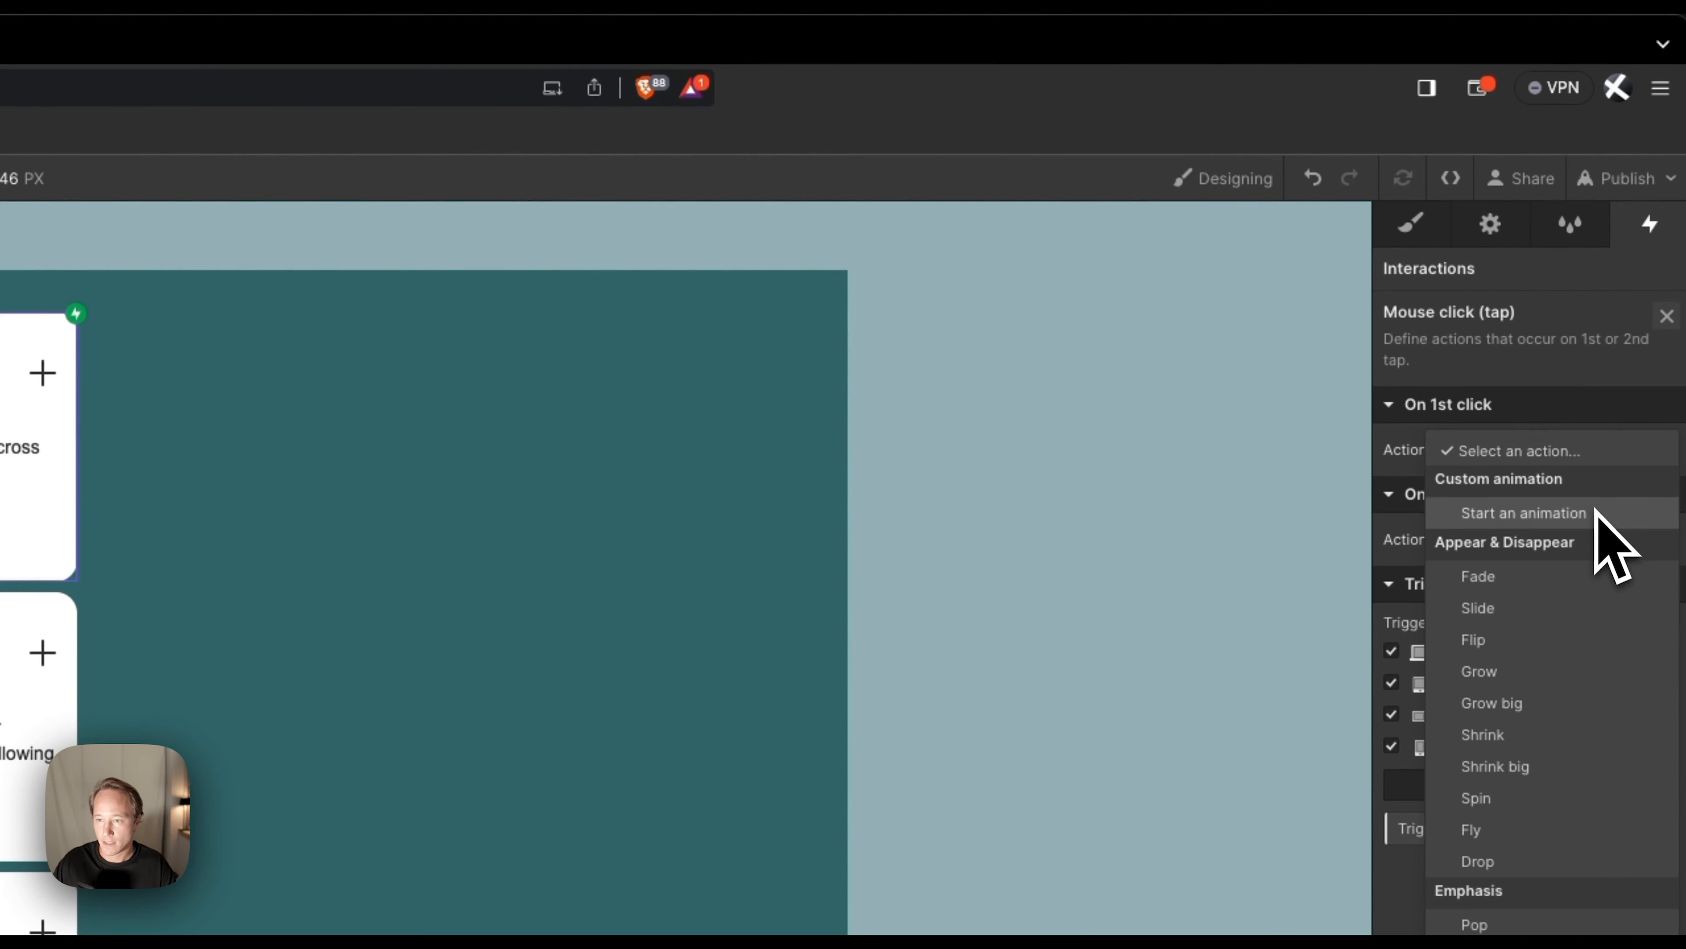
left_click(1595, 514)
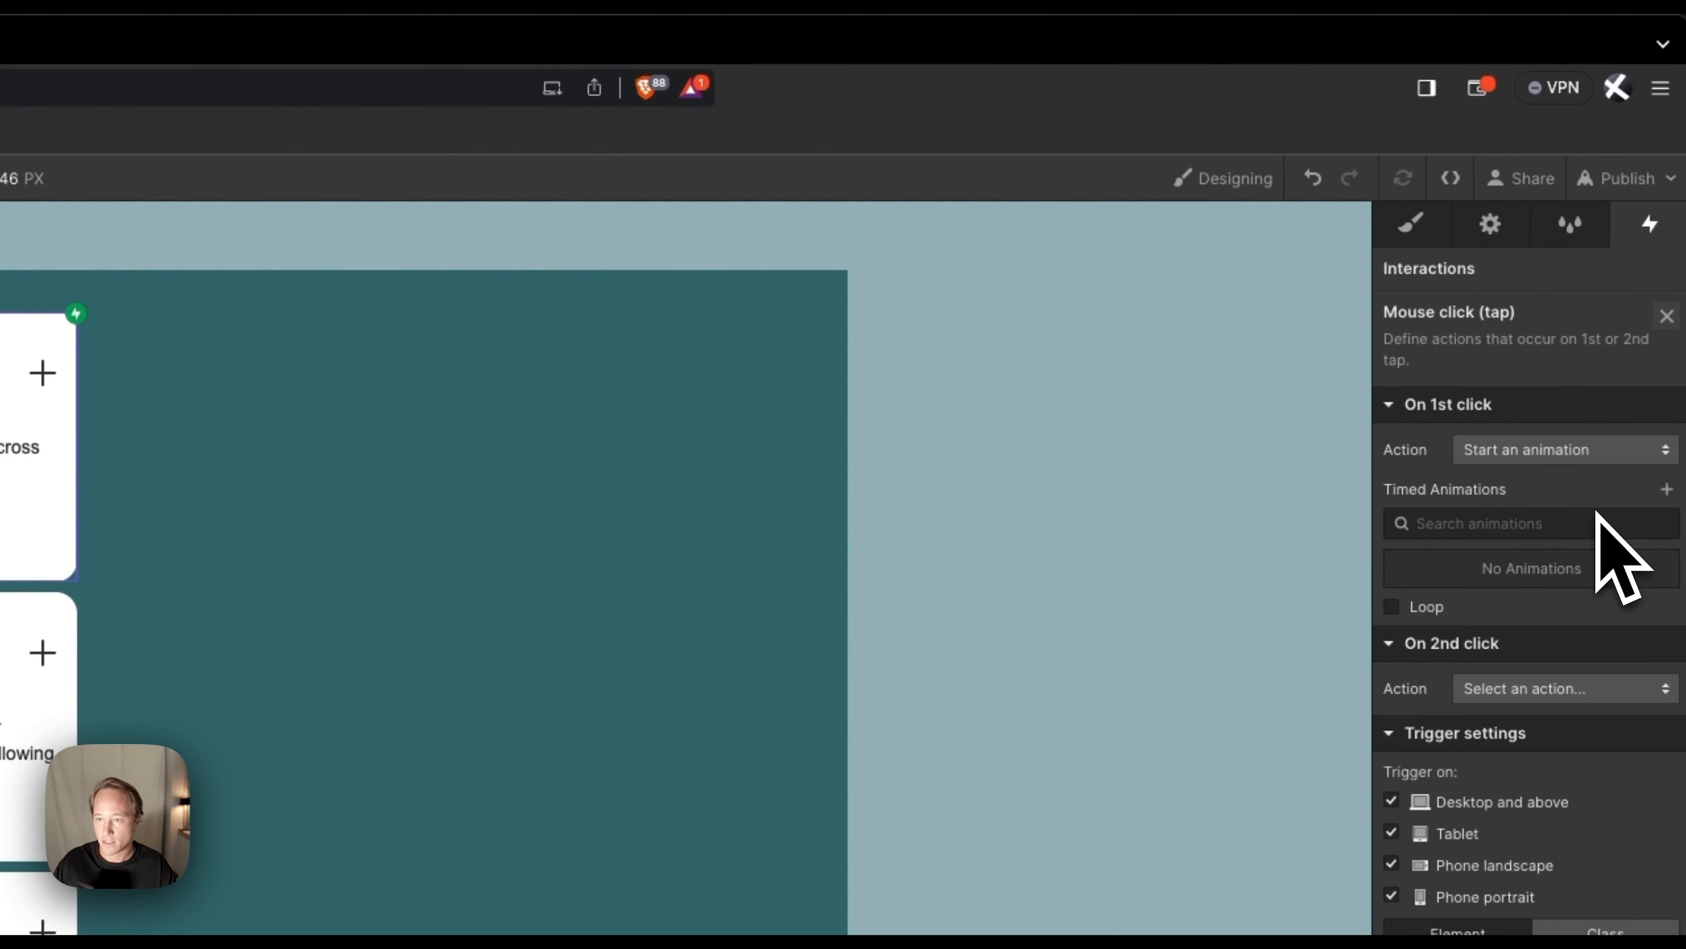
left_click(1668, 489)
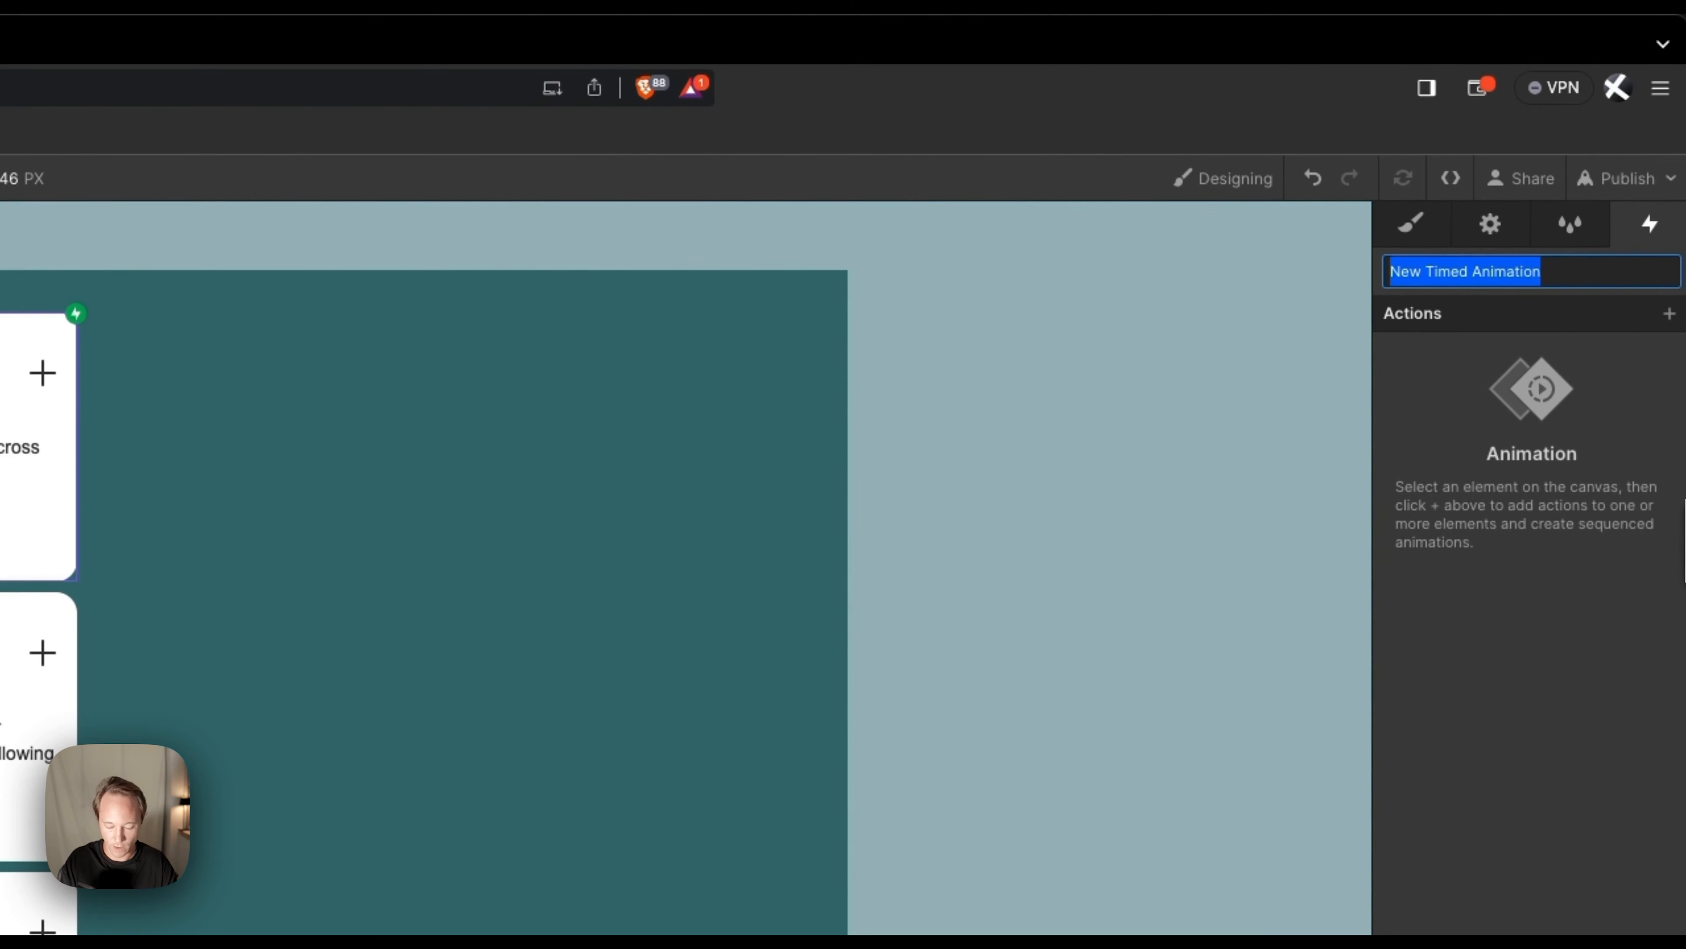
type("Accordion open")
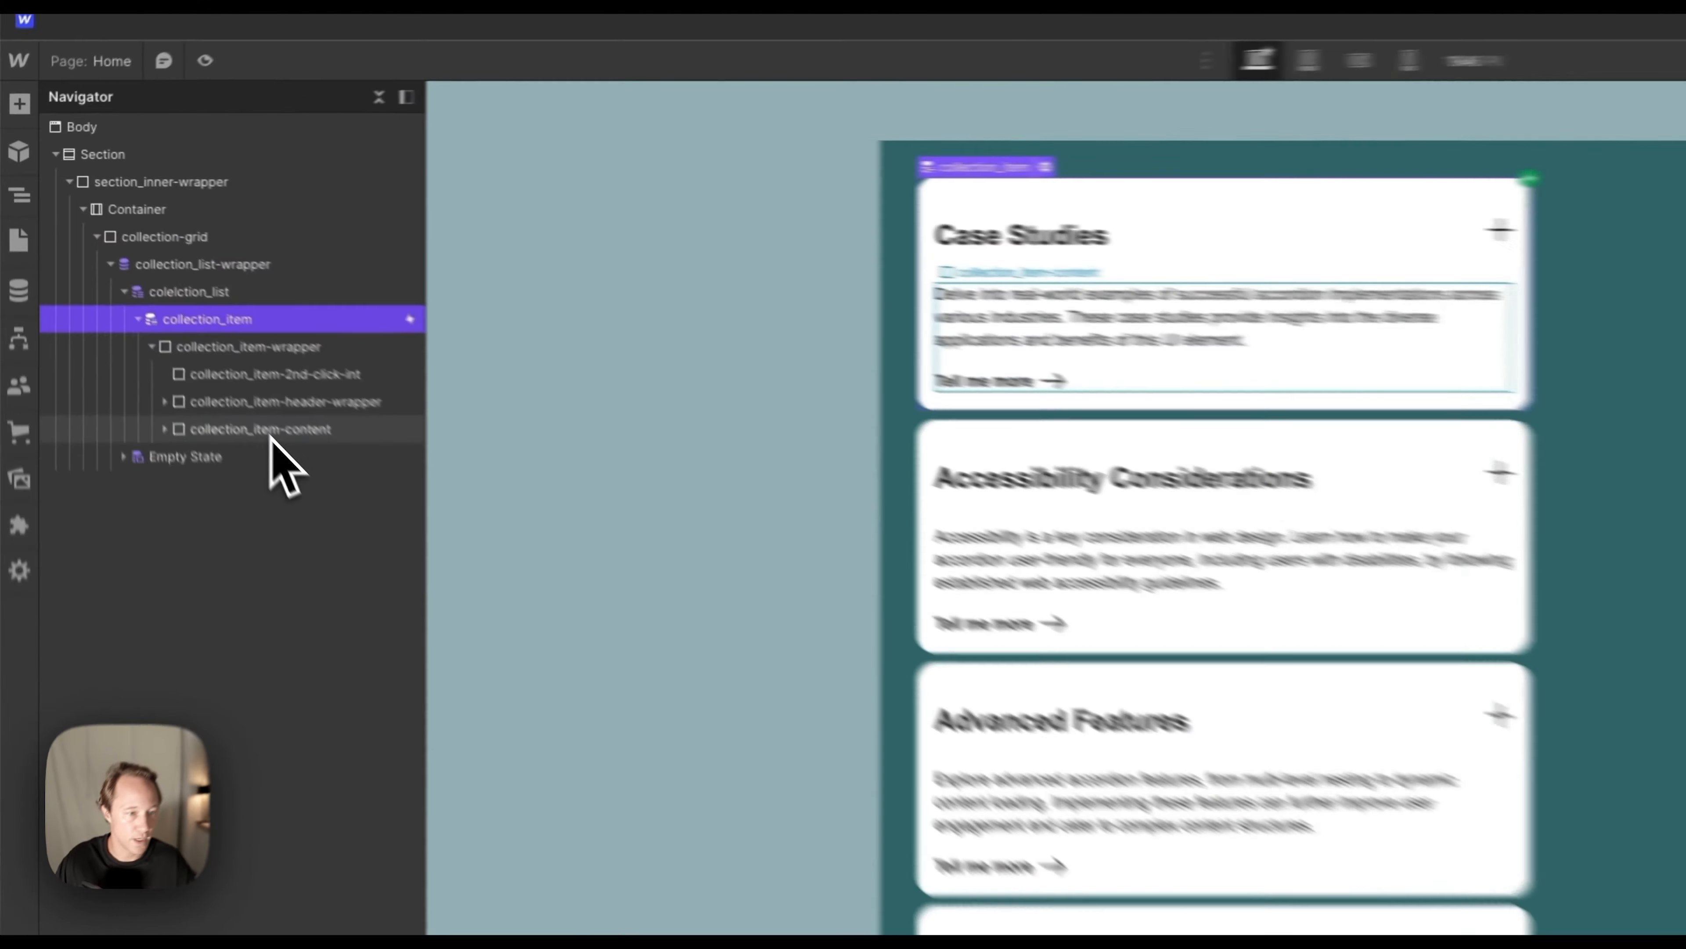
Add a Hide/Show action for collection_item-content that hides it with display none as its initial state.
left_click(157, 310)
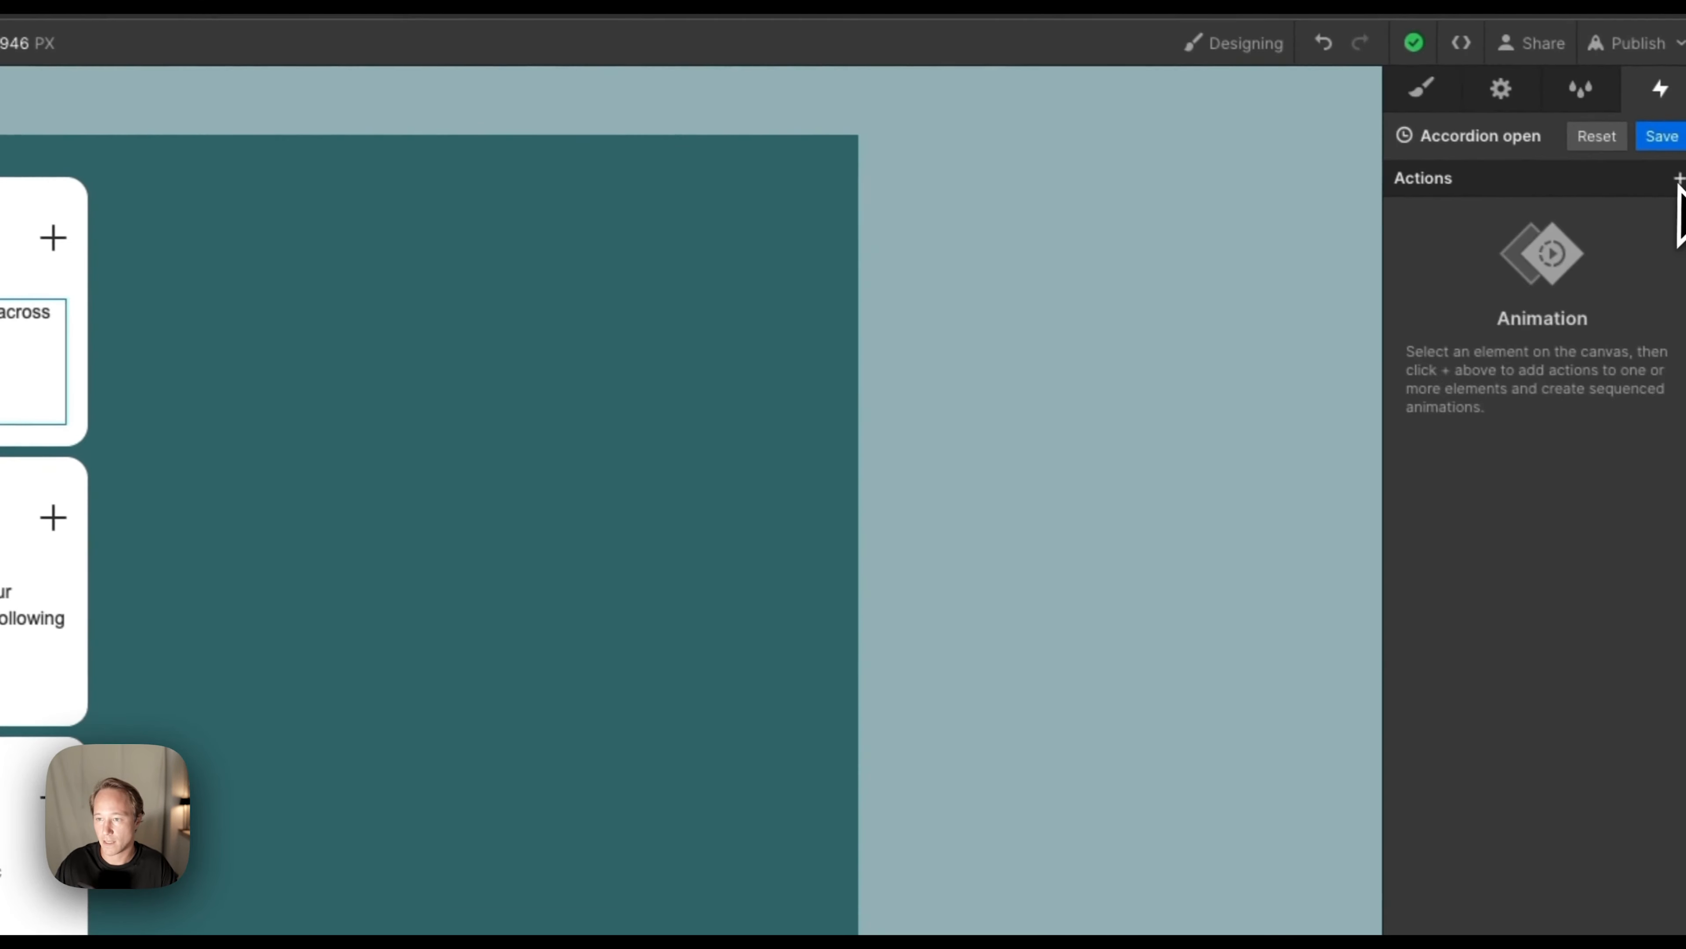
left_click(1669, 175)
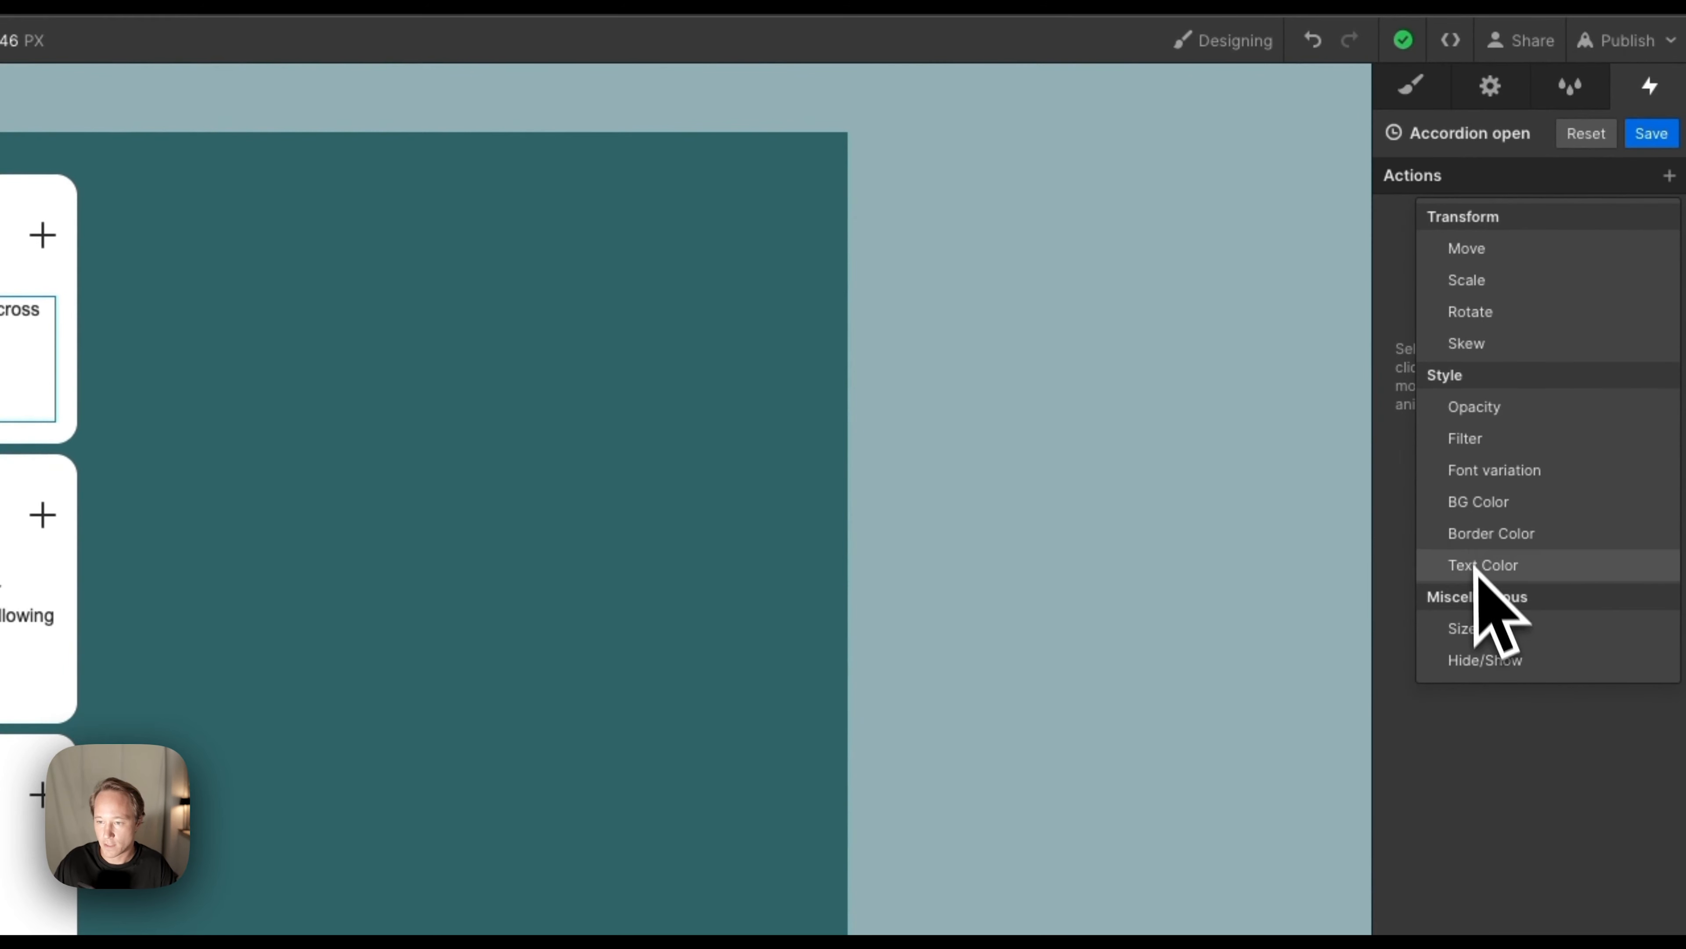
left_click(1518, 665)
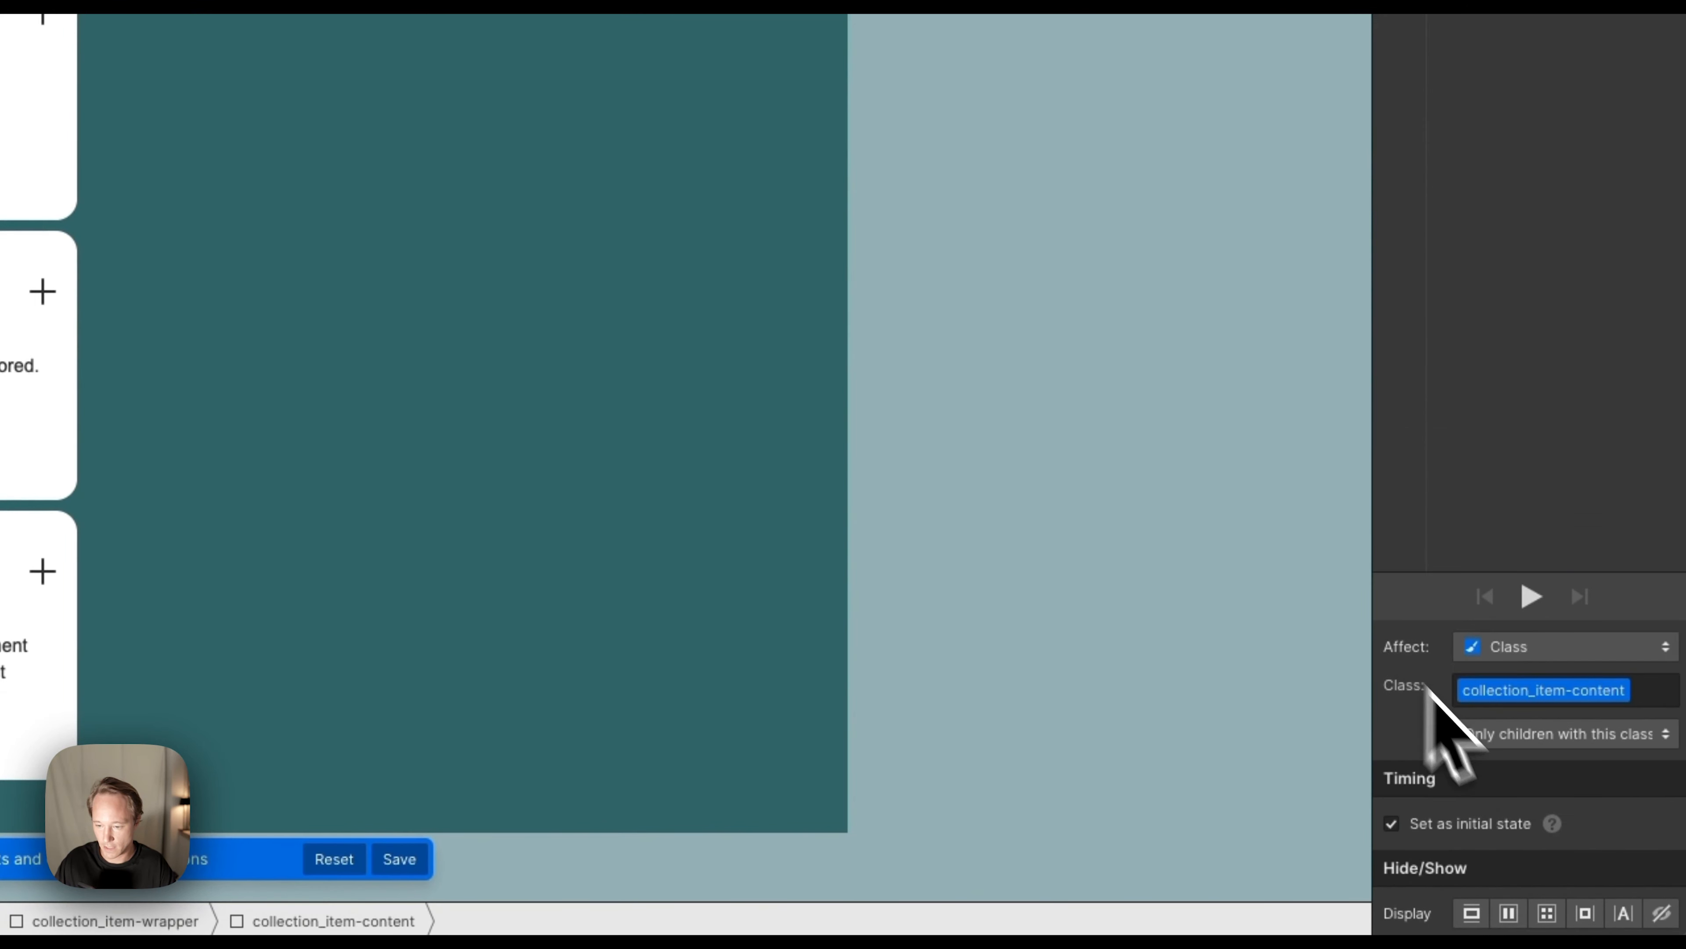
left_click(1662, 913)
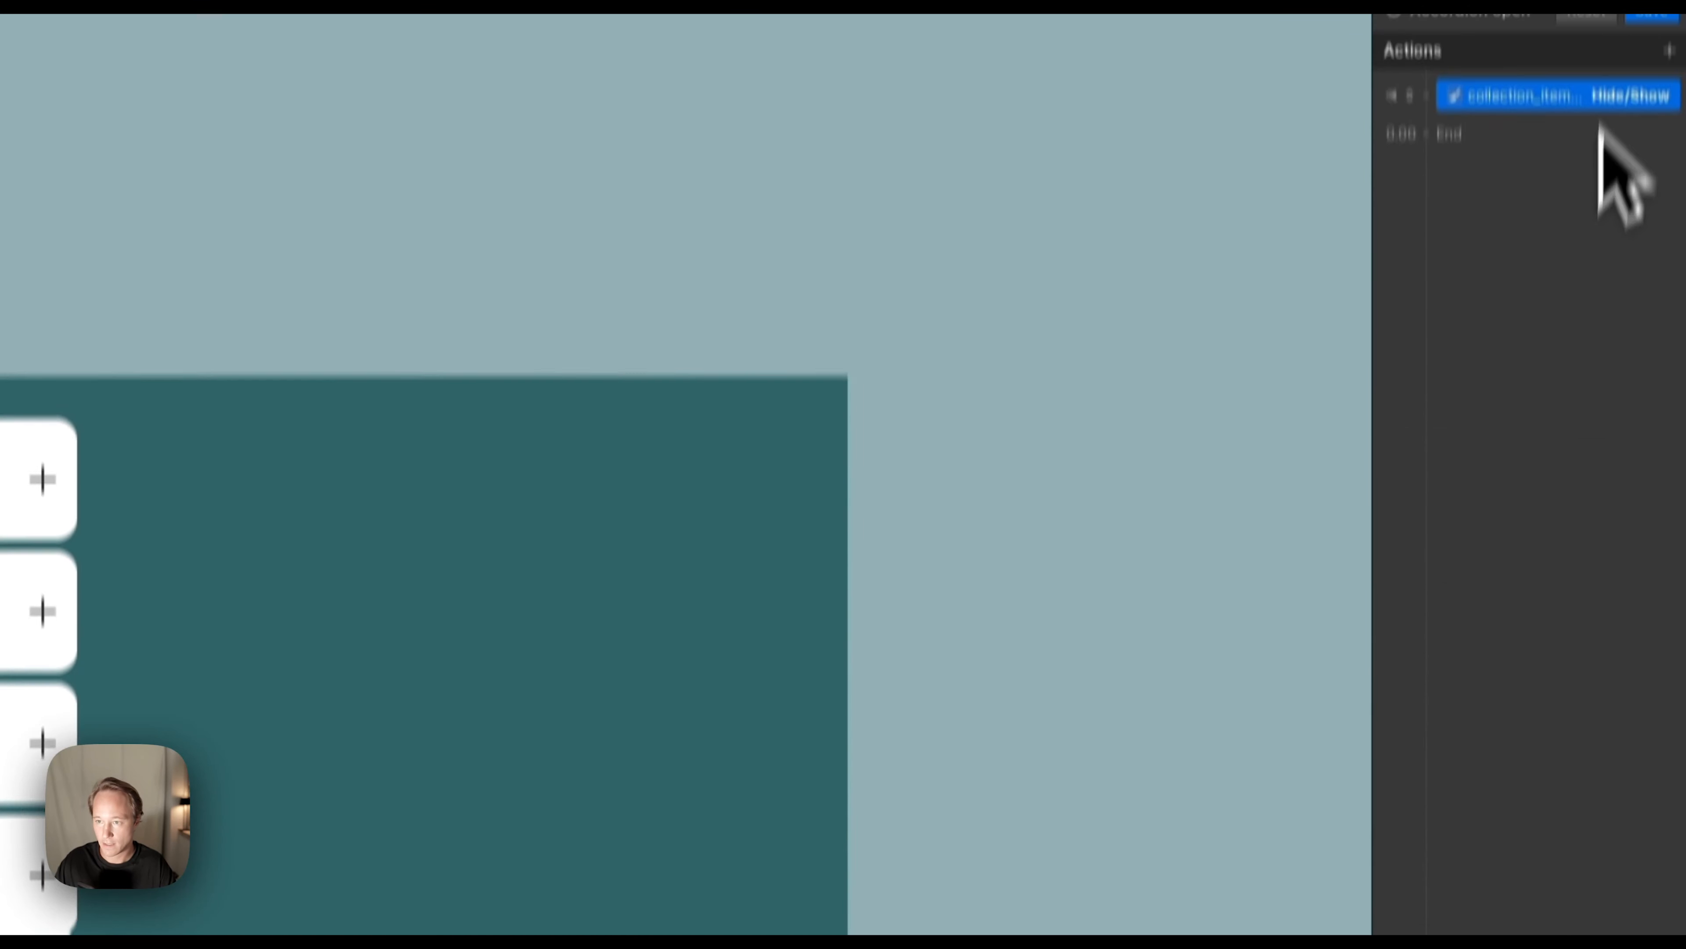
Add Size and Opacity actions to the initial state of collection_item-content, with height 0 px and opacity 0%.
left_click(1426, 211)
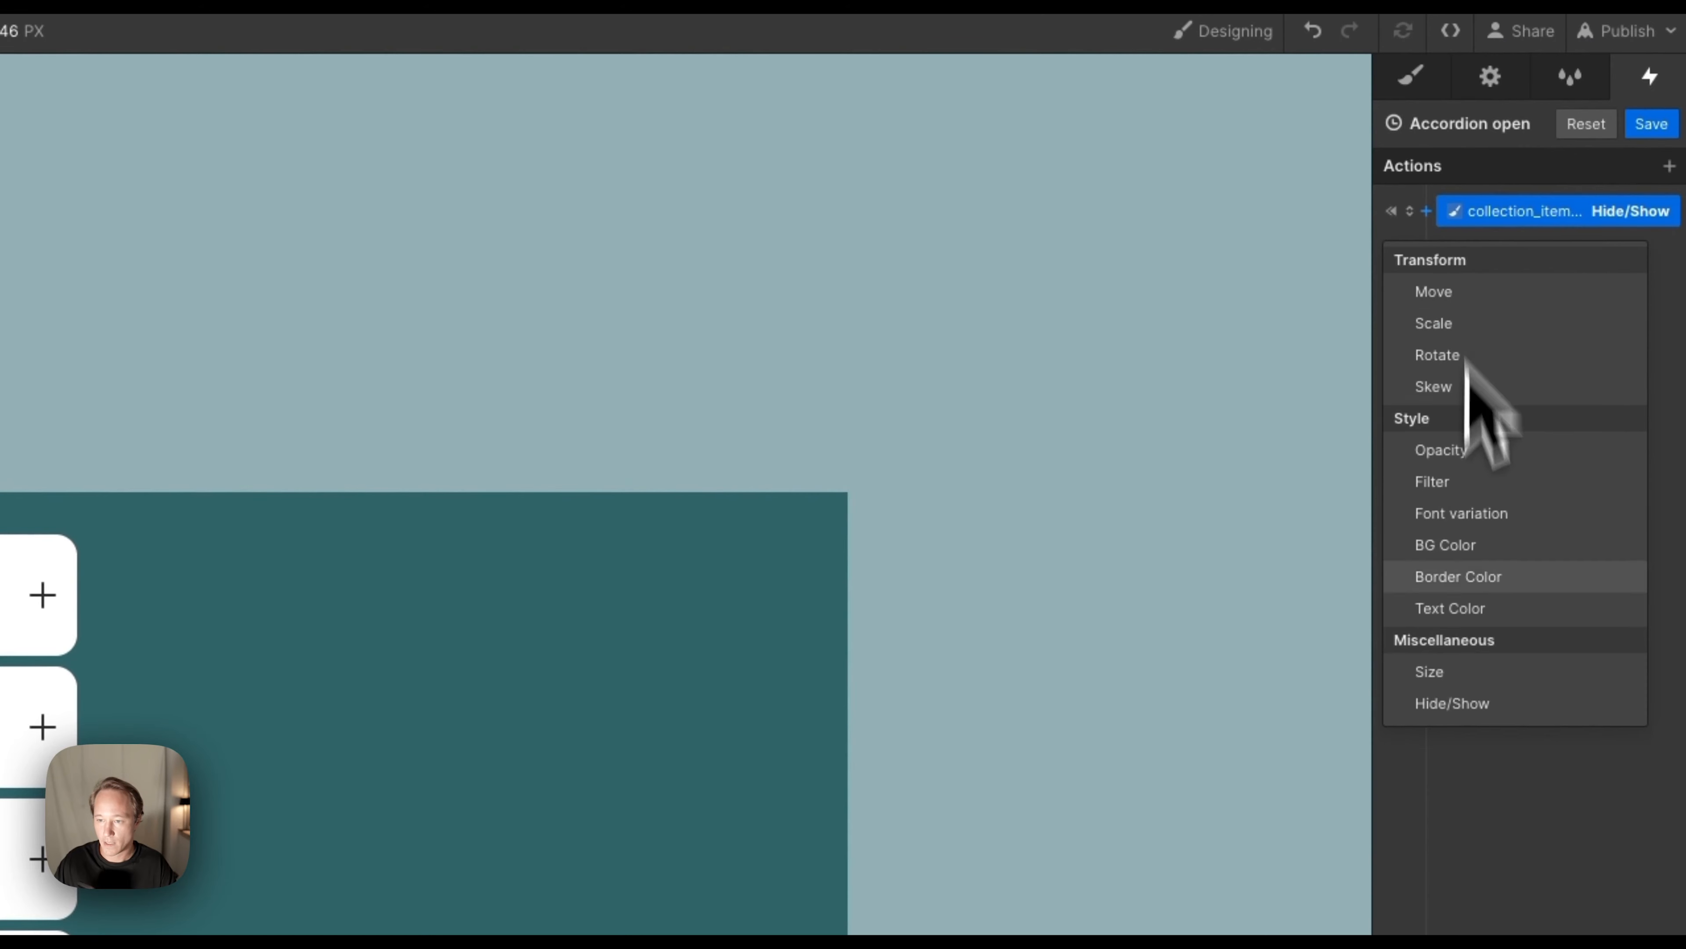
left_click(1490, 672)
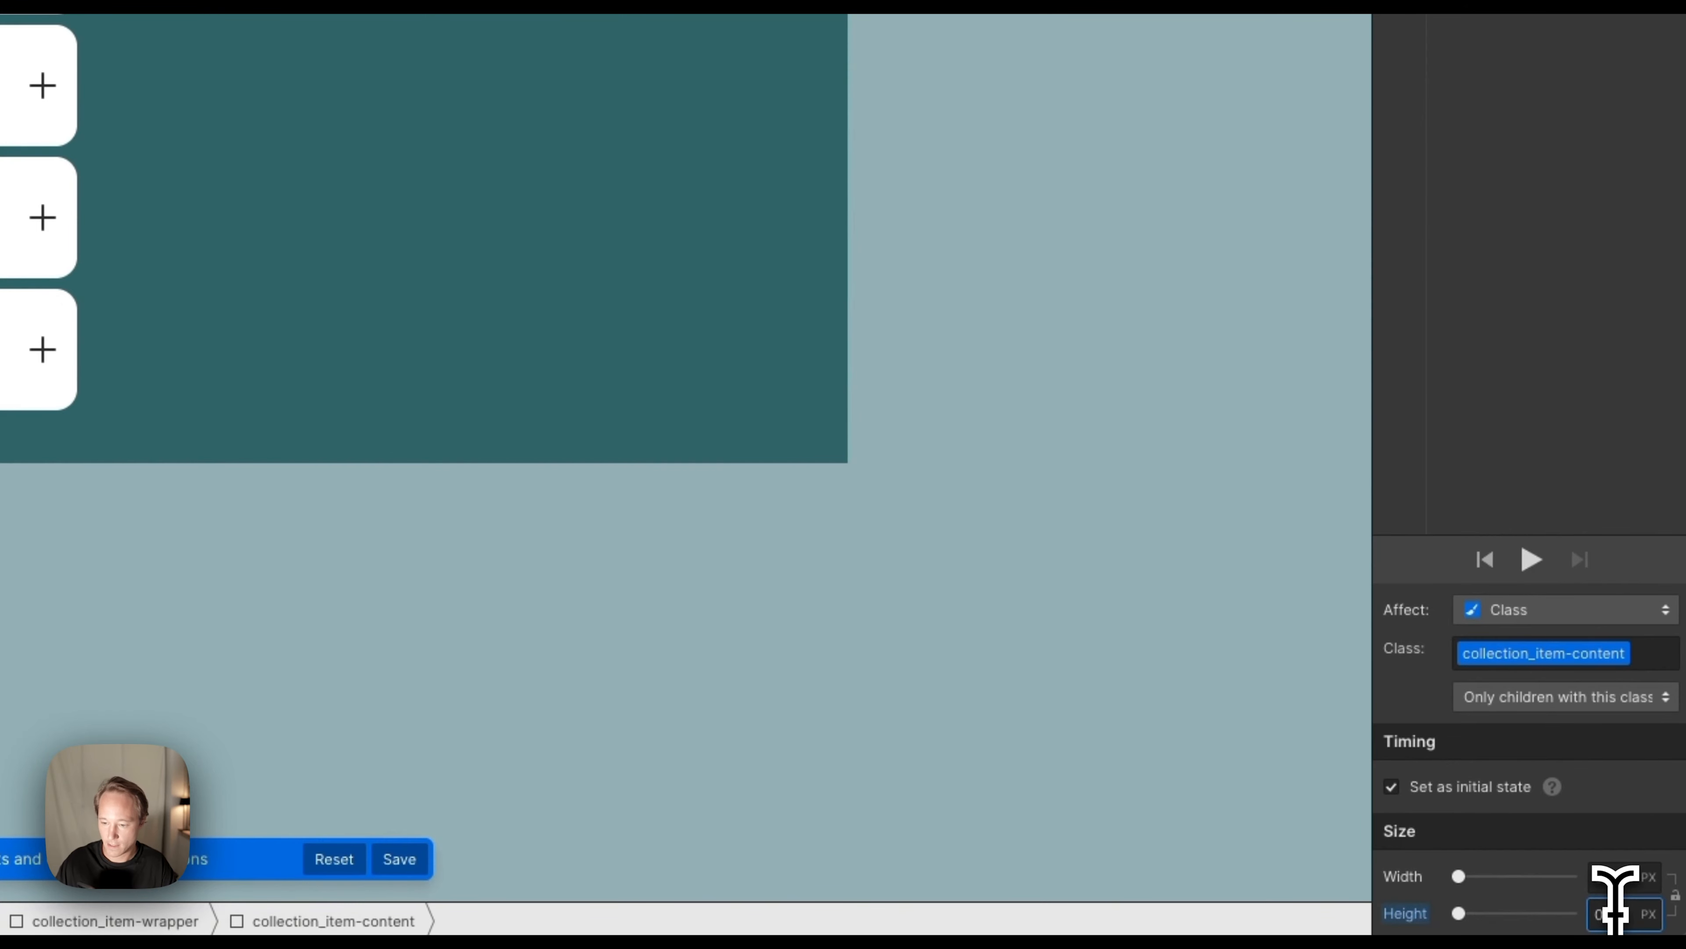
left_click(1427, 189)
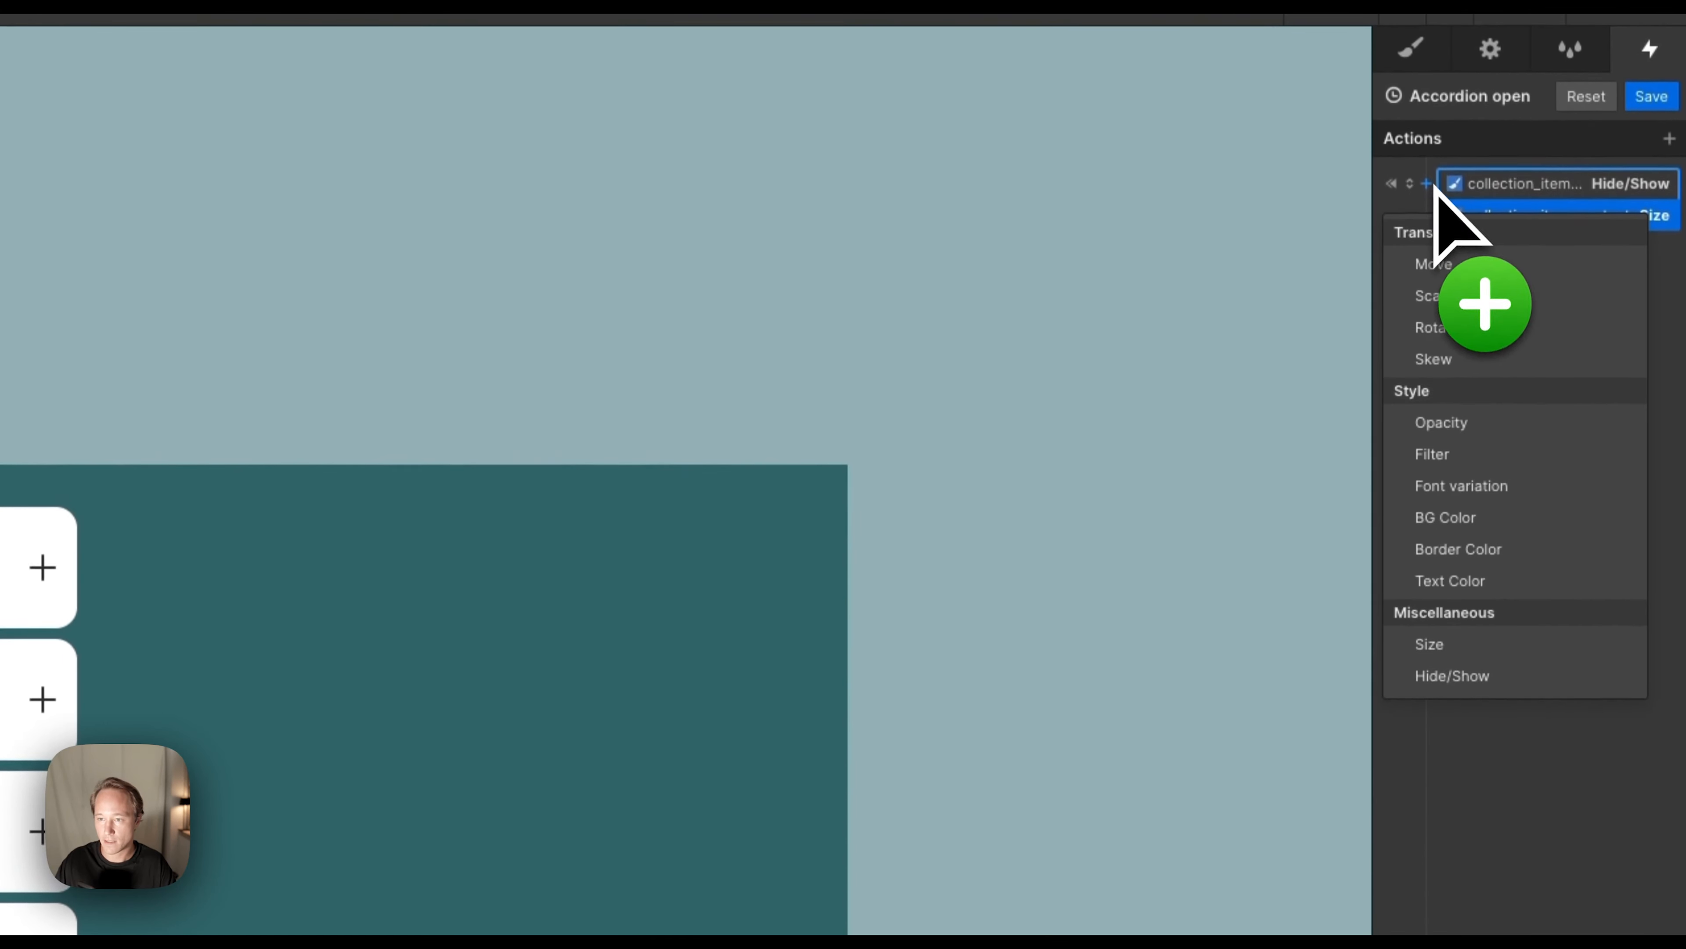
left_click(1506, 431)
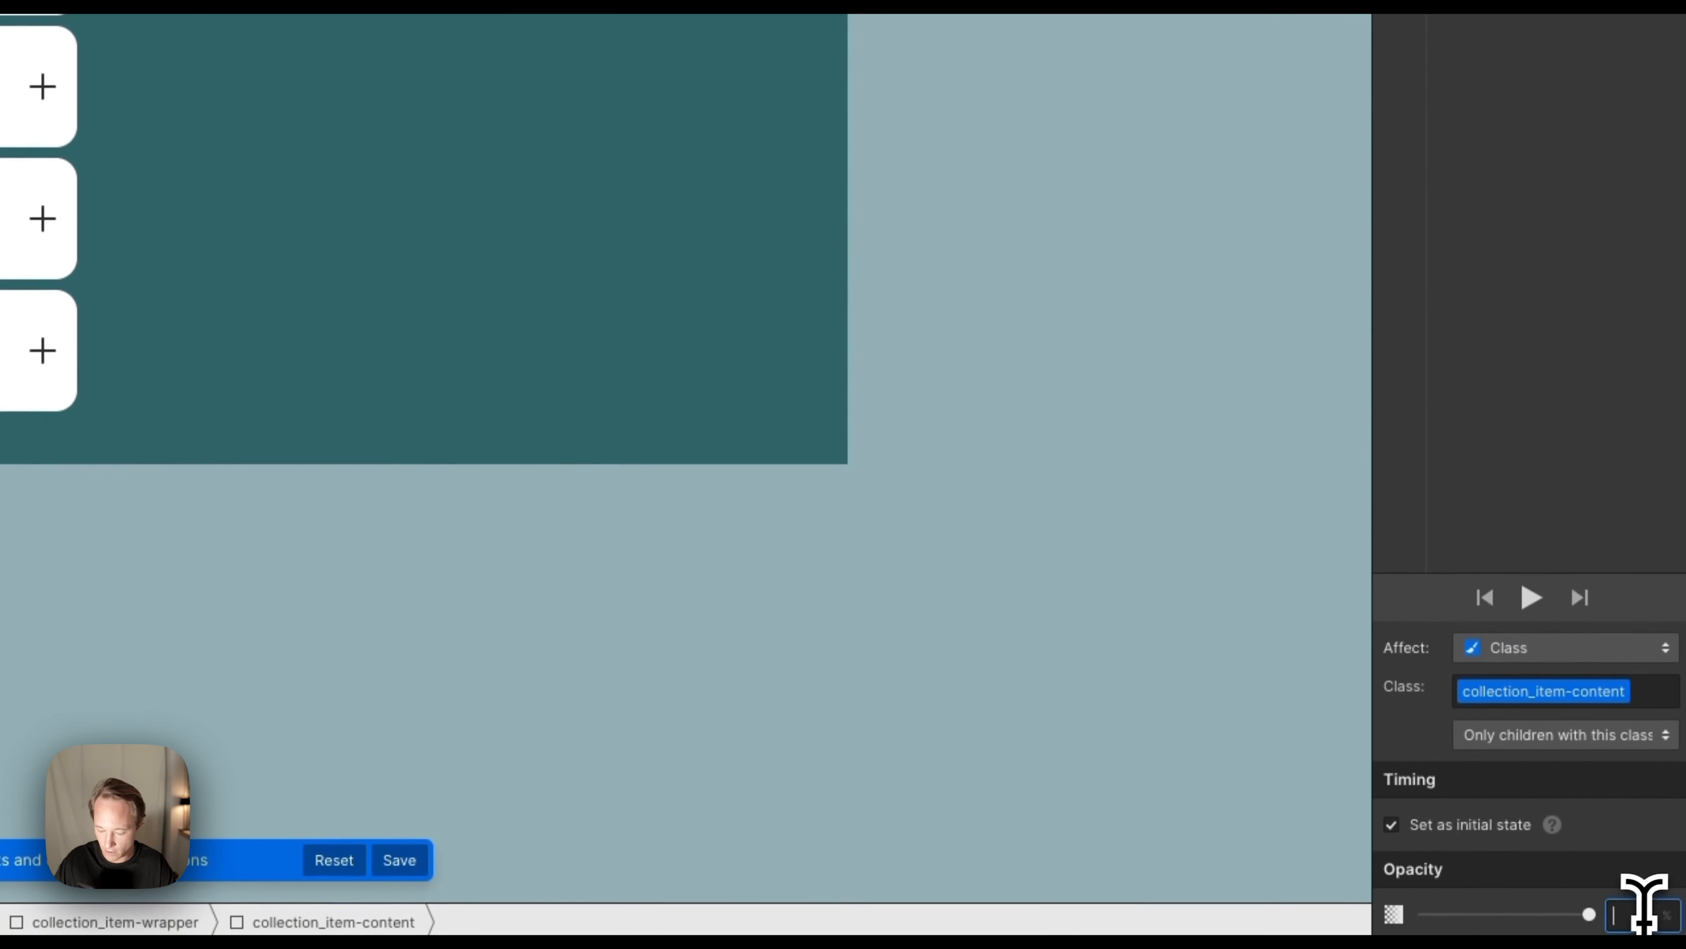
type("0")
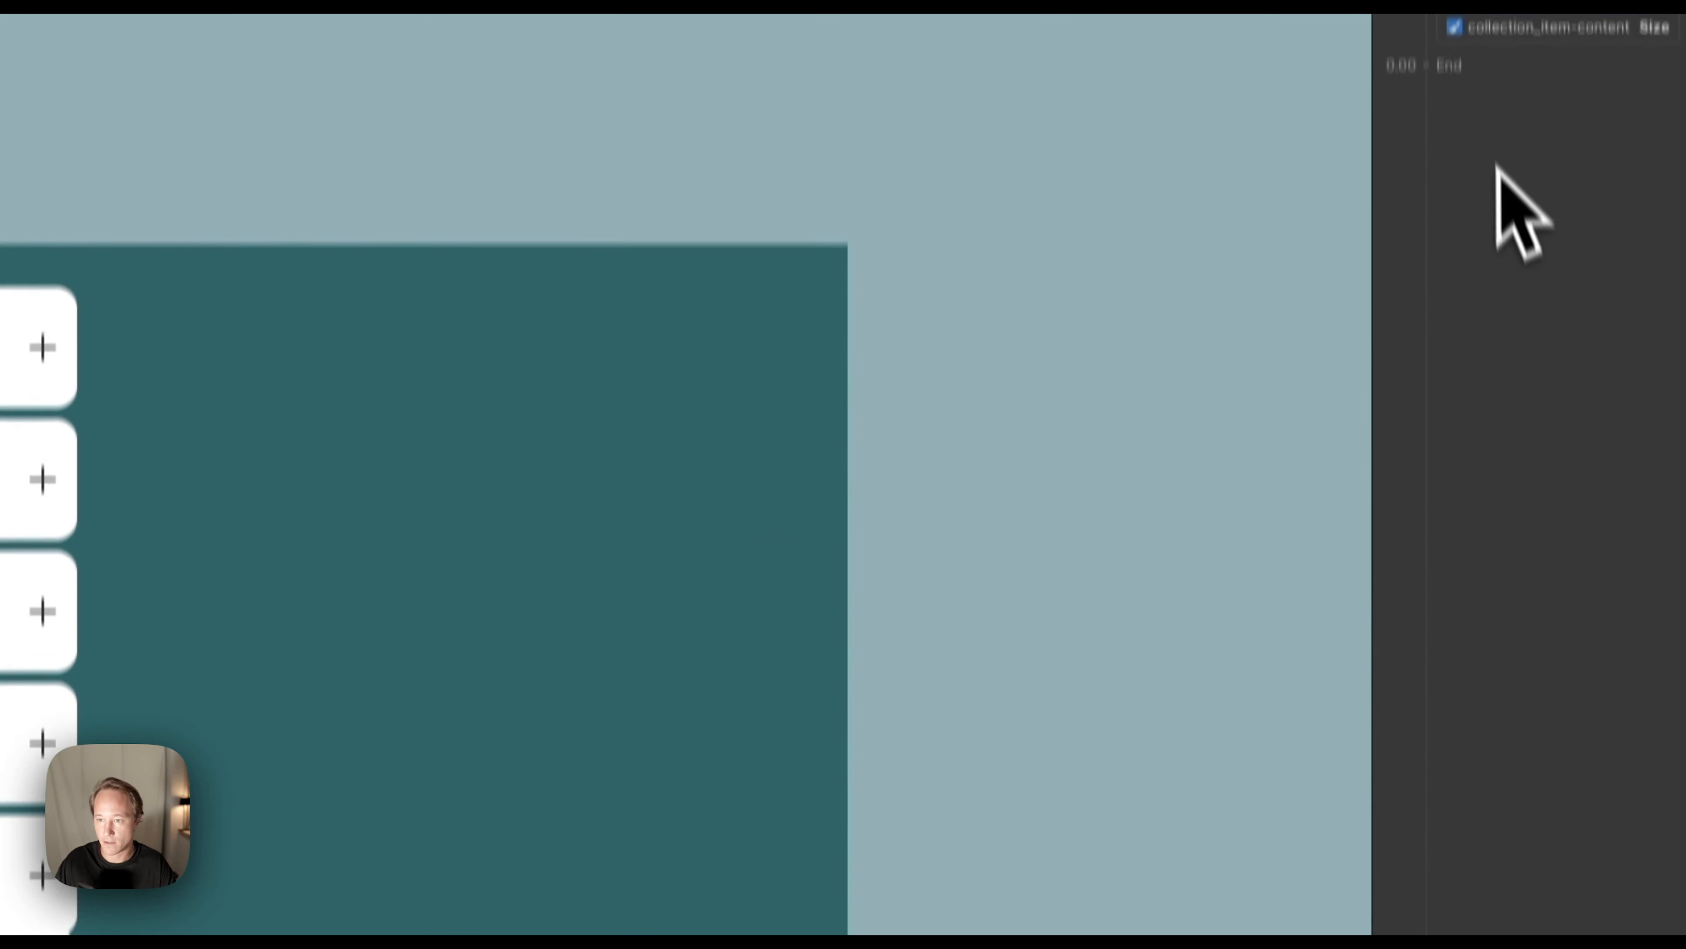
Add a Hide/Show action after the initial-state group that displays collection_item-content.
left_click(1427, 174)
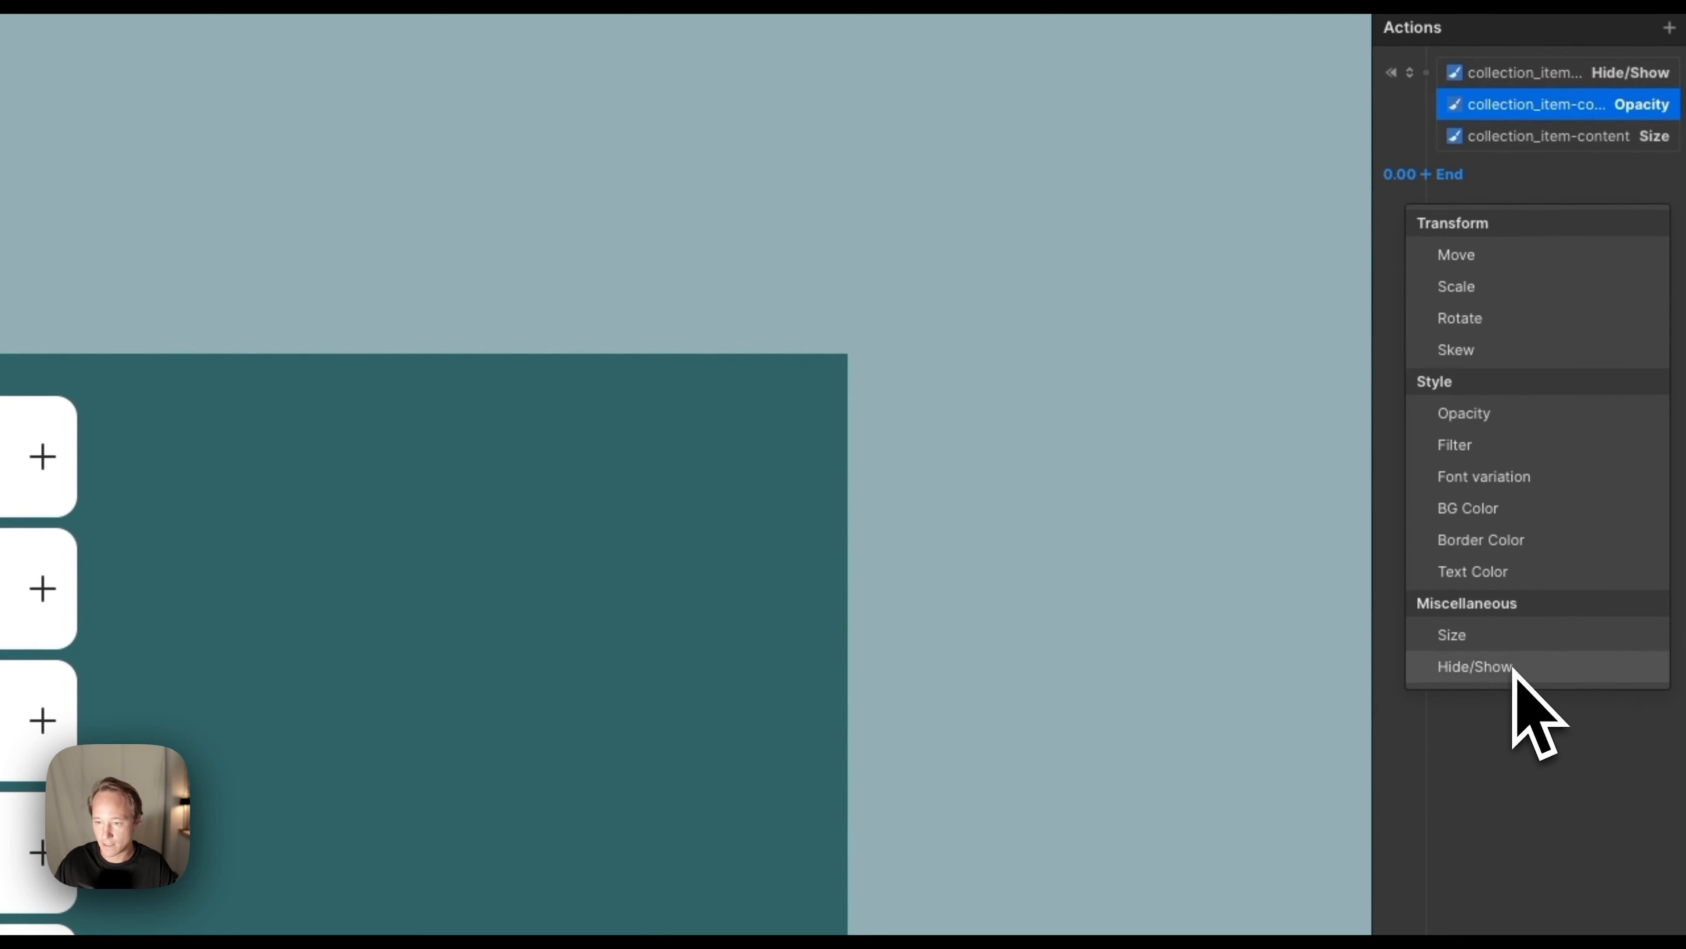
left_click(1475, 666)
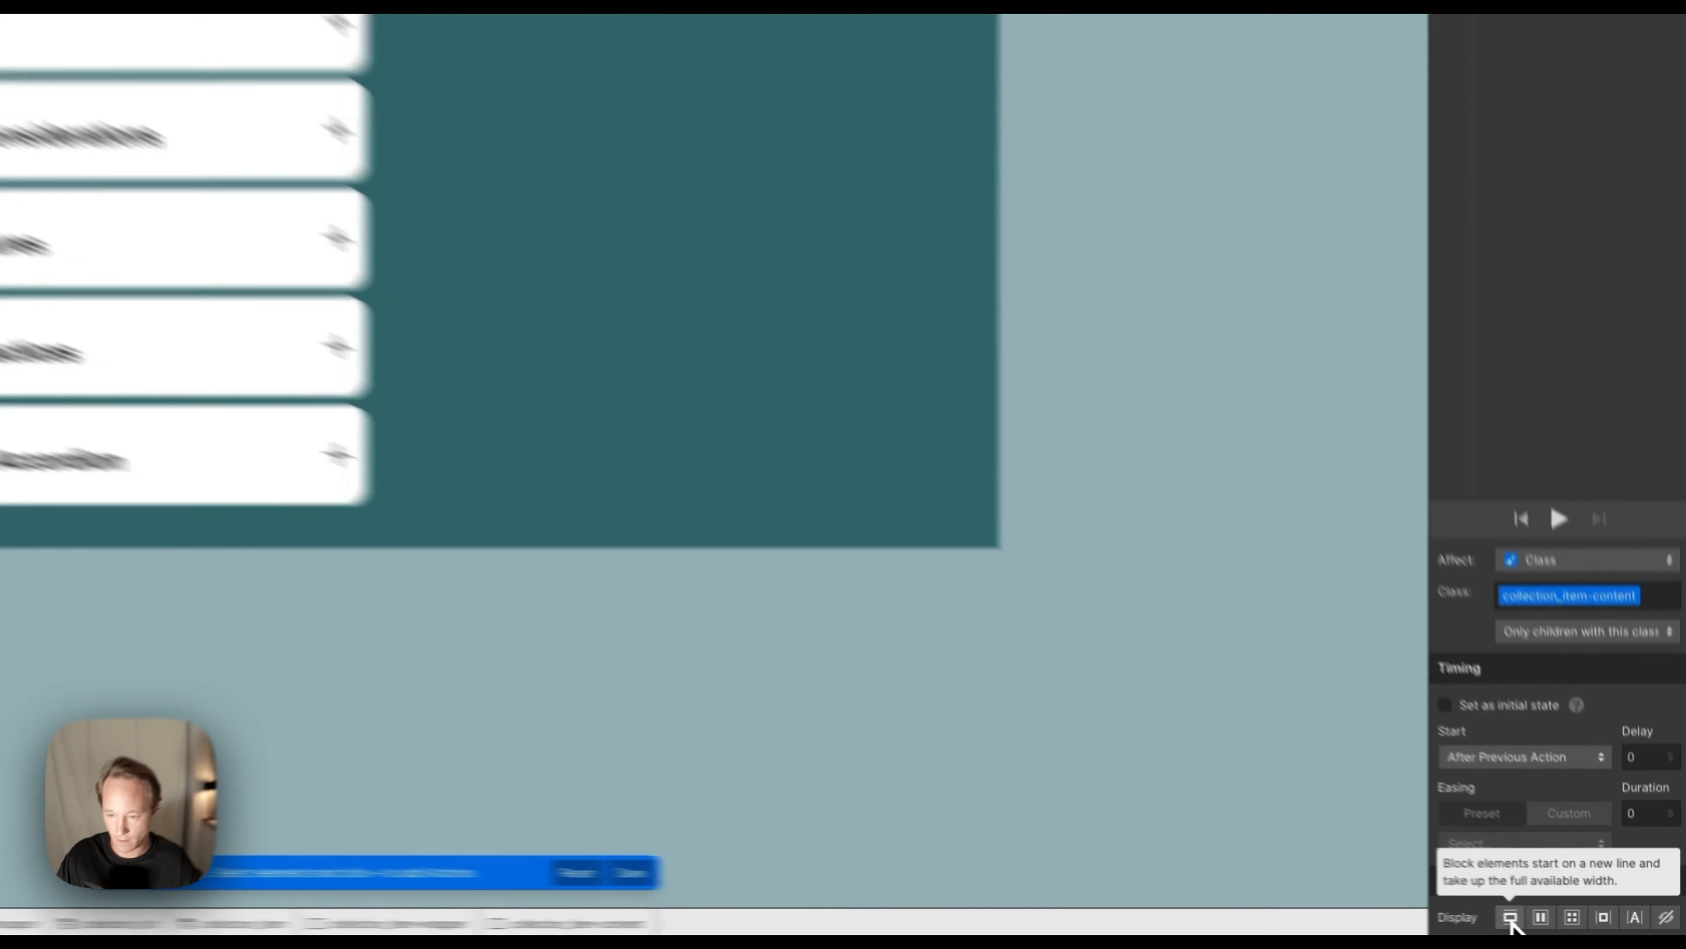
left_click(1580, 925)
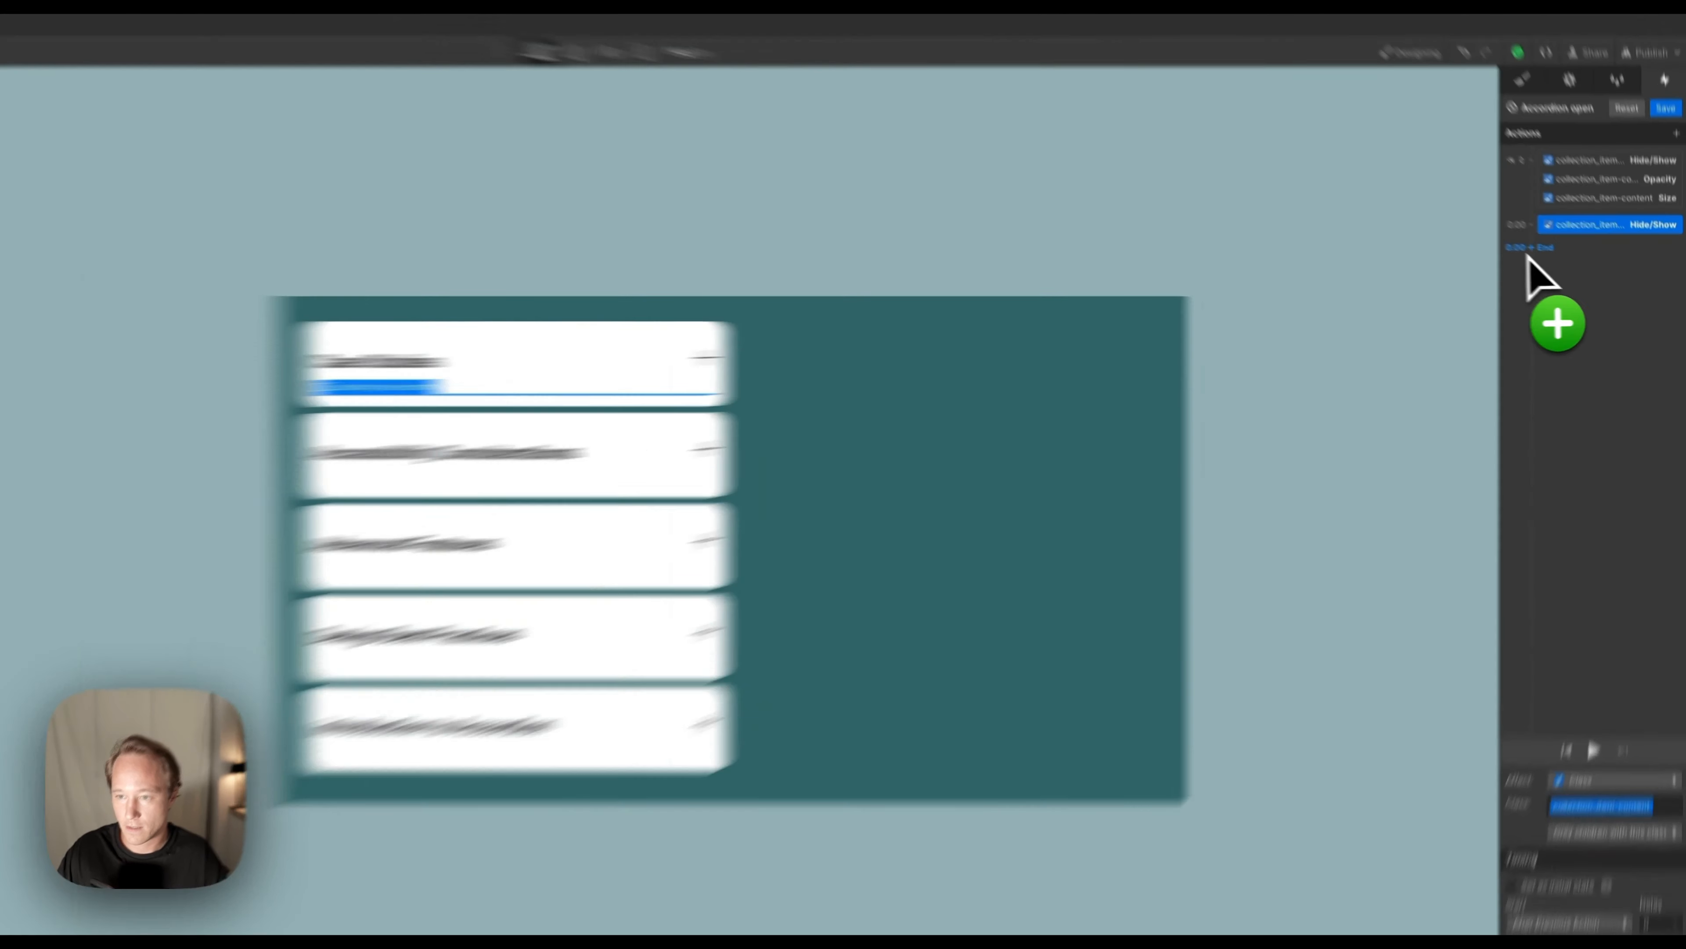
Add a Size action for collection_item-content following the second Hide/Show action.
left_click(1557, 259)
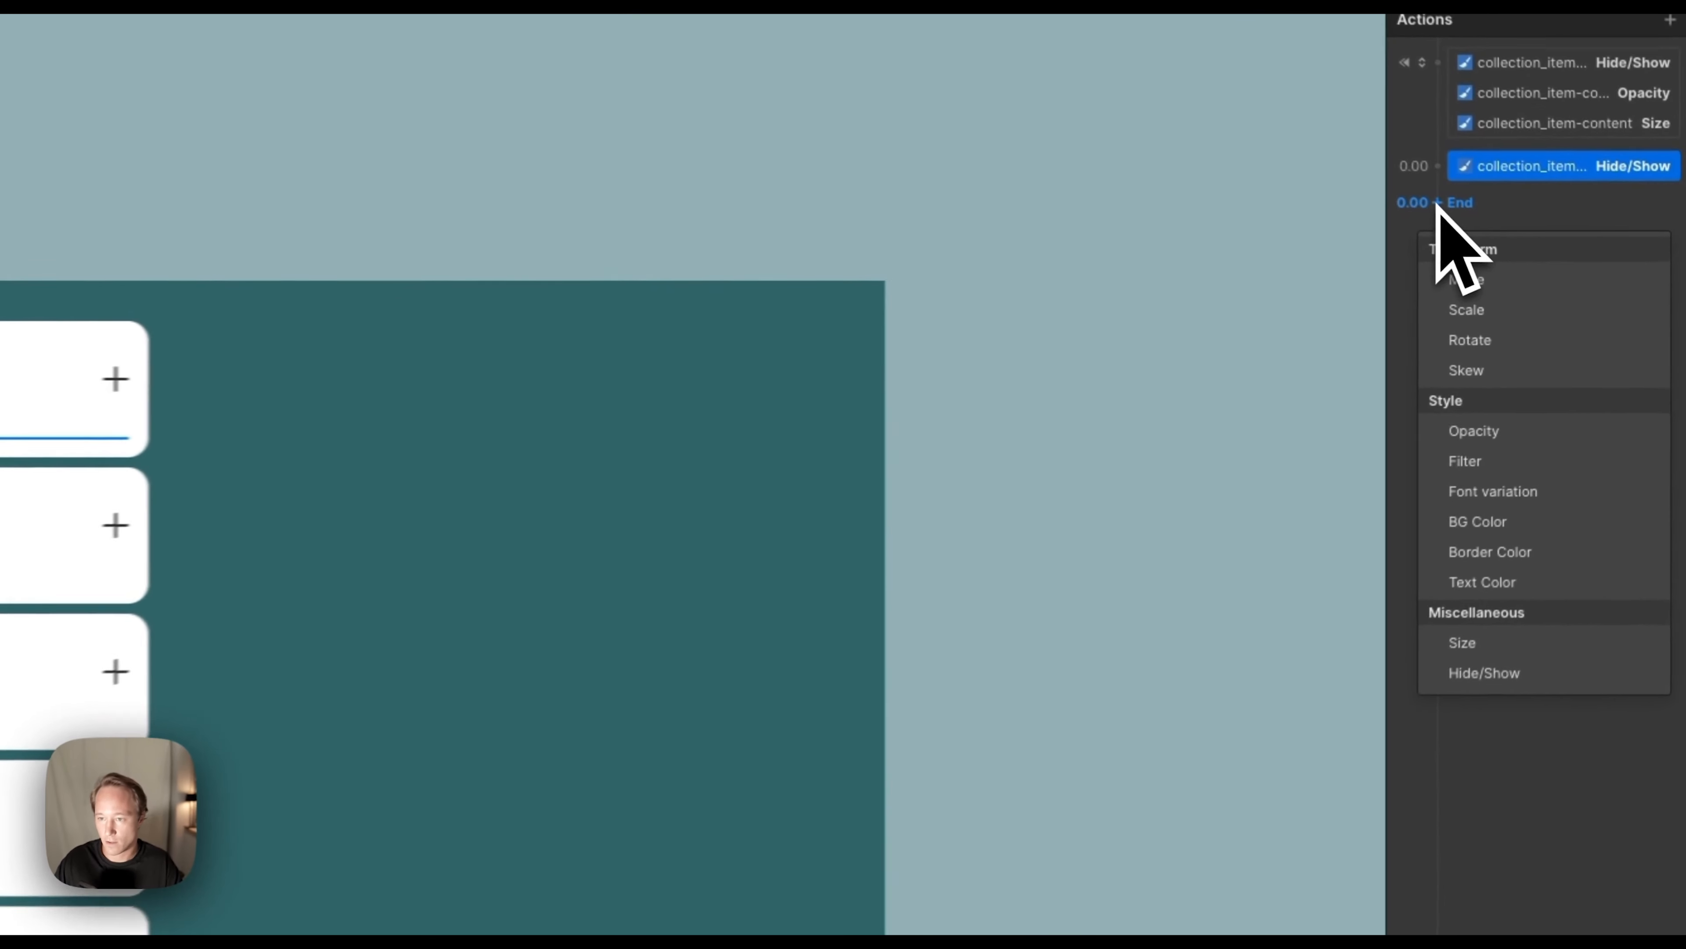
left_click(1498, 664)
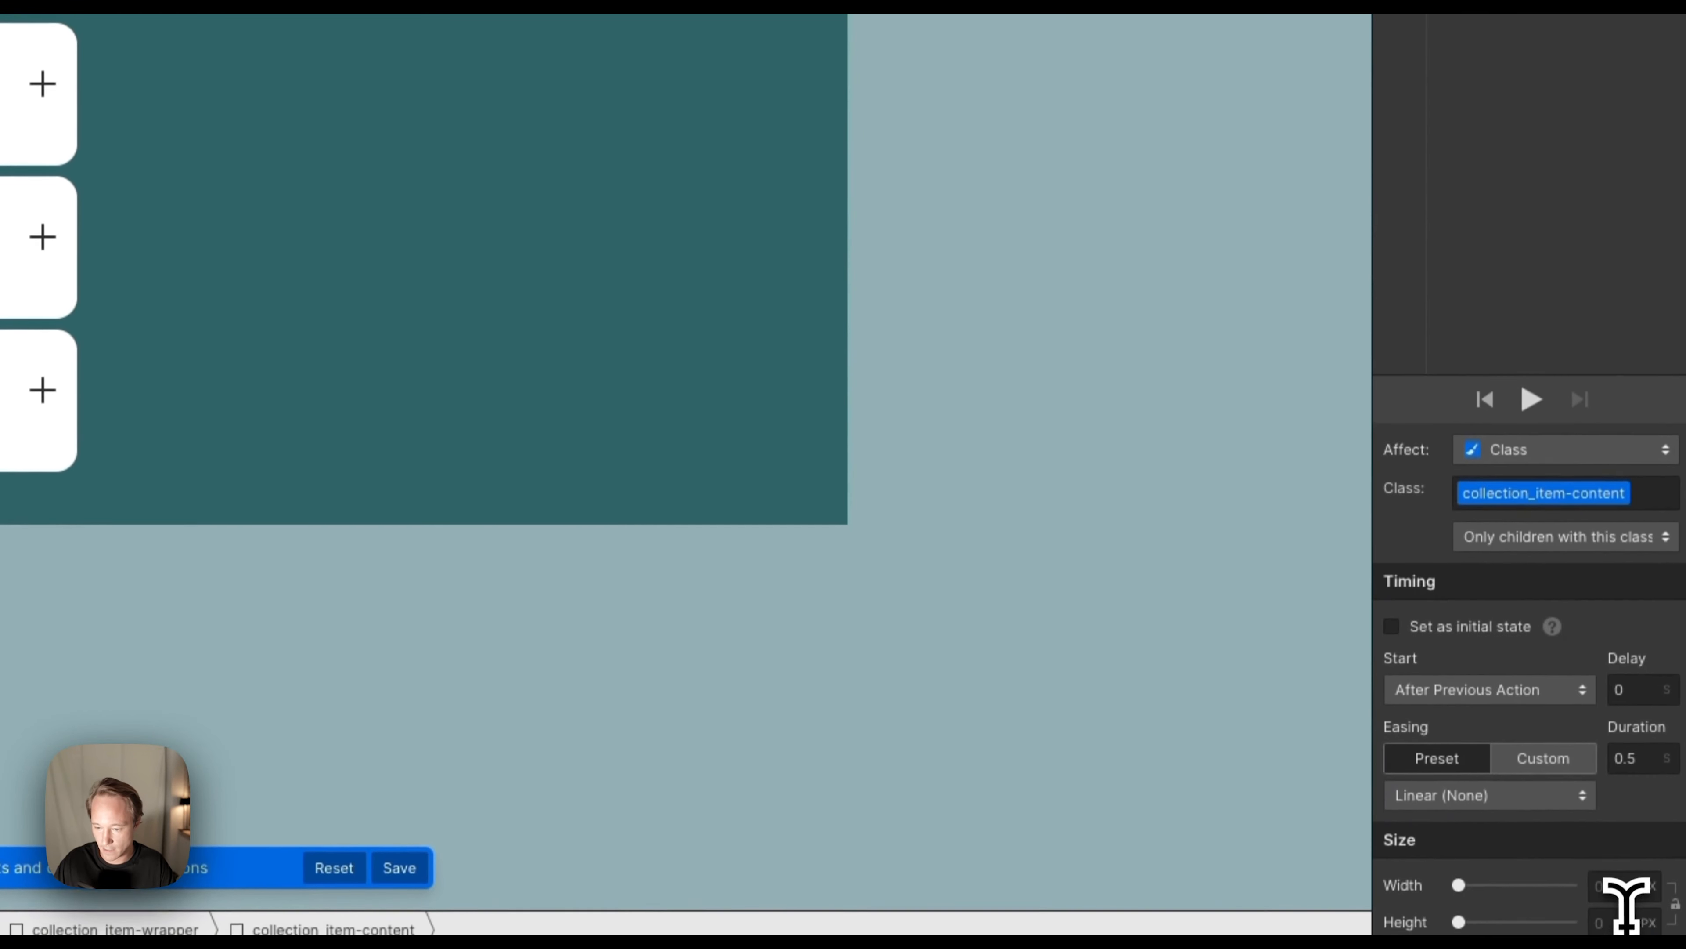
Set the height of the collection_item-content Size action to auto and add an Opacity action of 100 running with it.
left_click(1620, 911)
type("au")
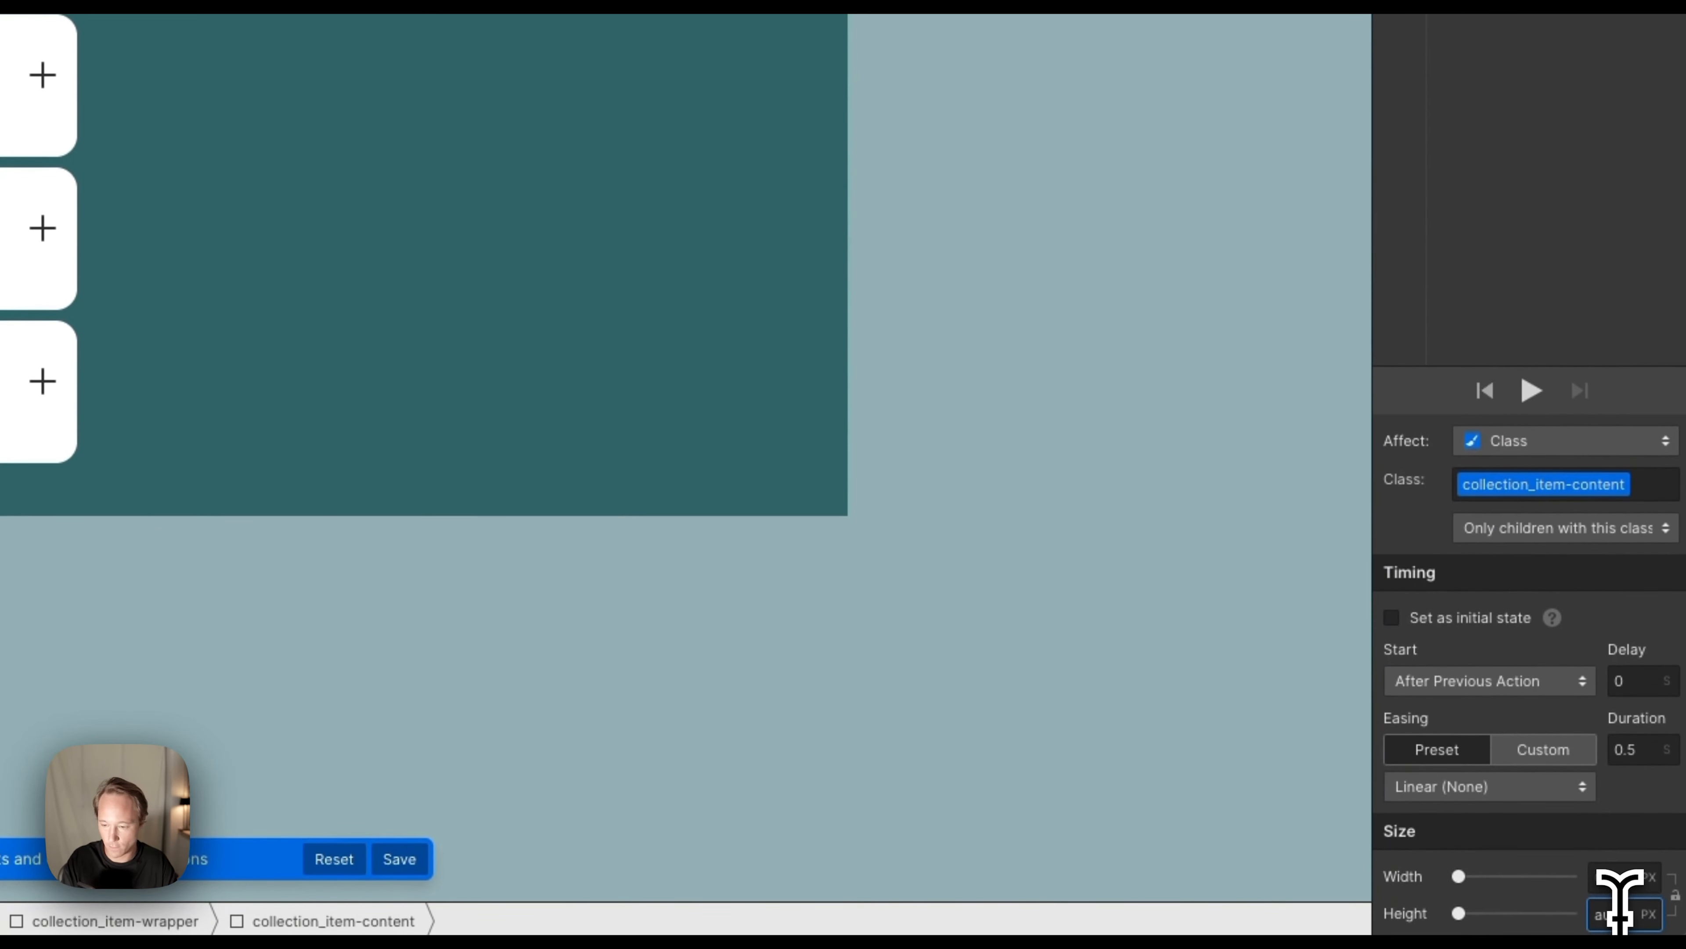
type("to")
key("Return")
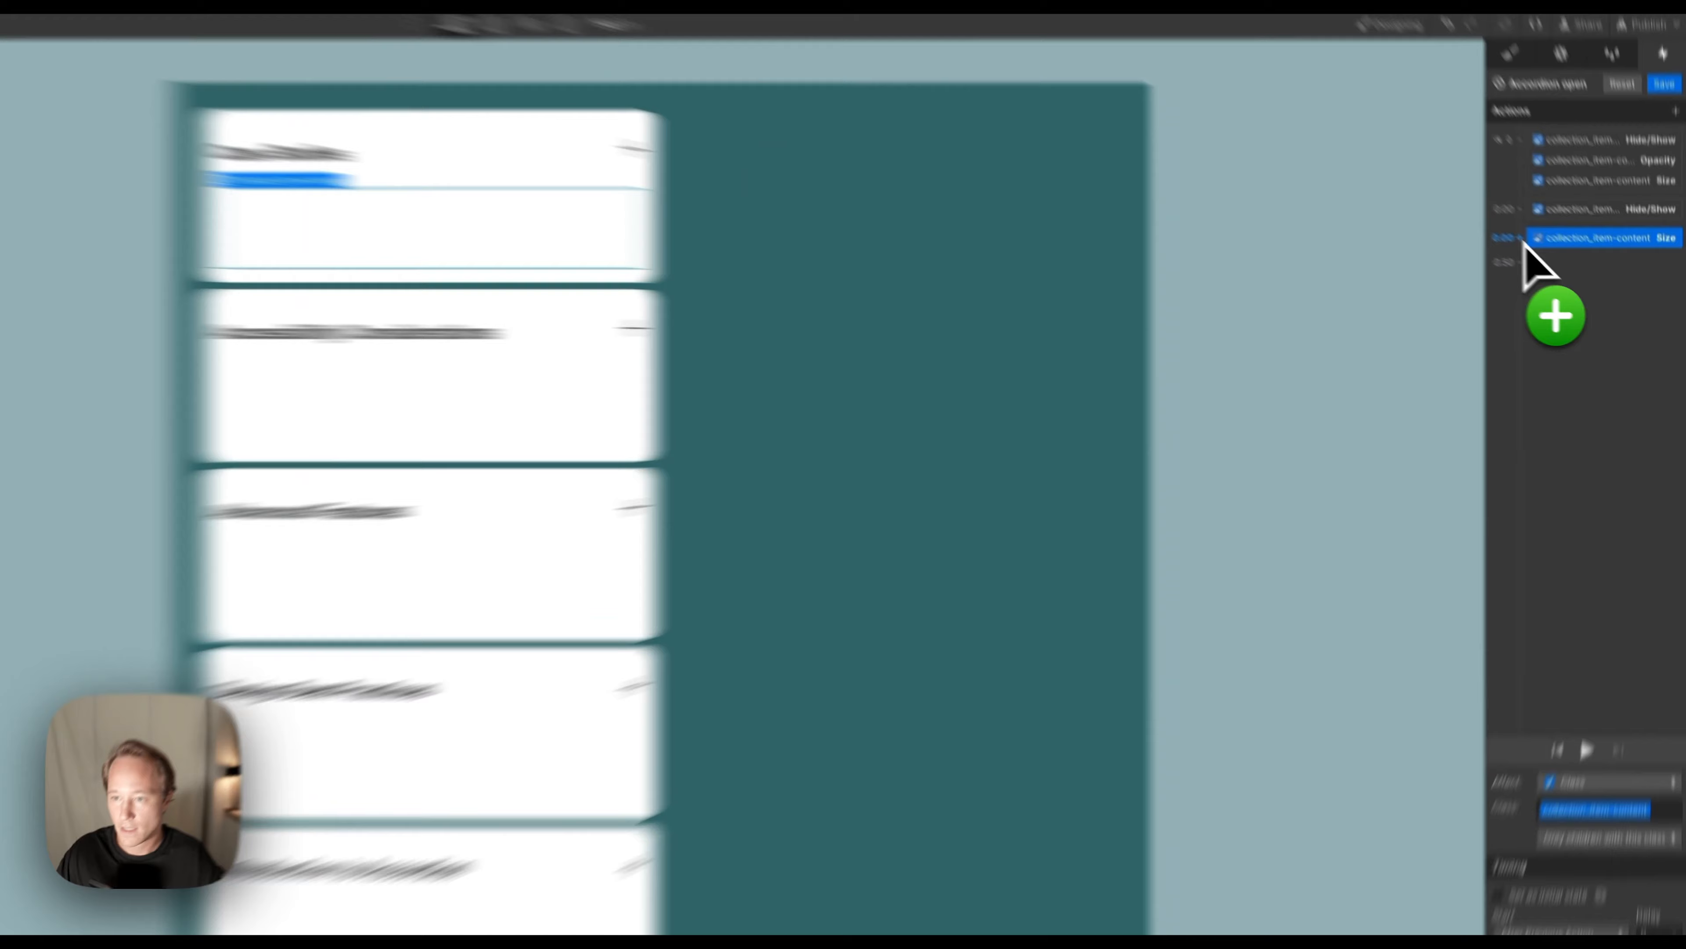
left_click(1556, 262)
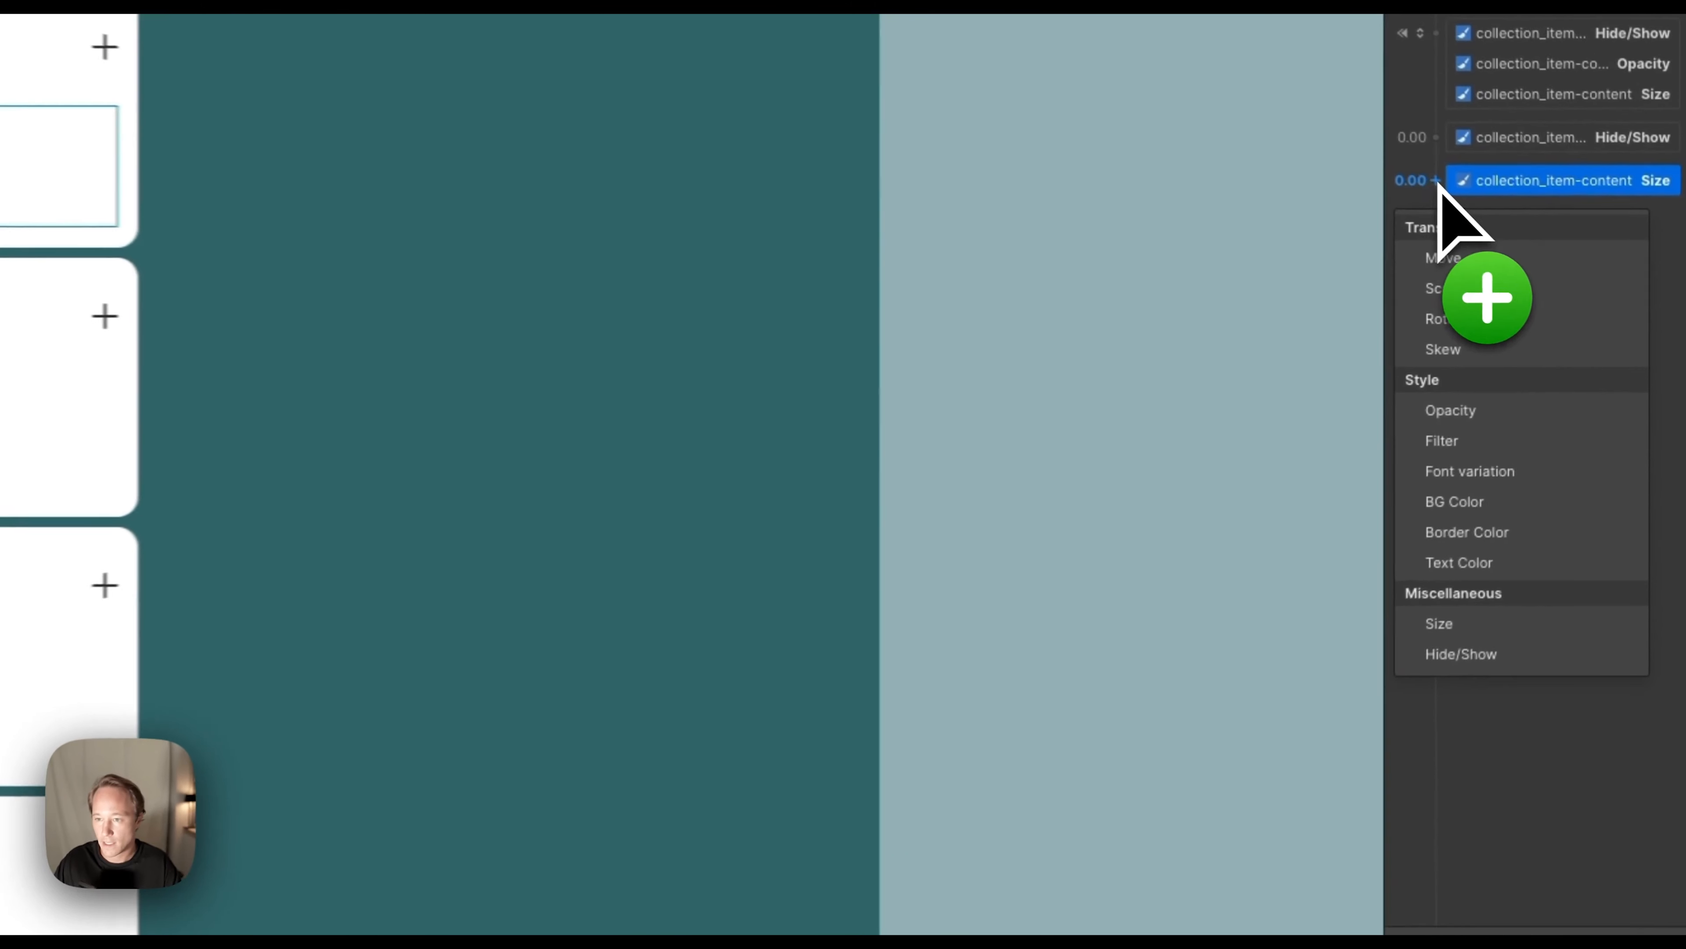
left_click(1484, 413)
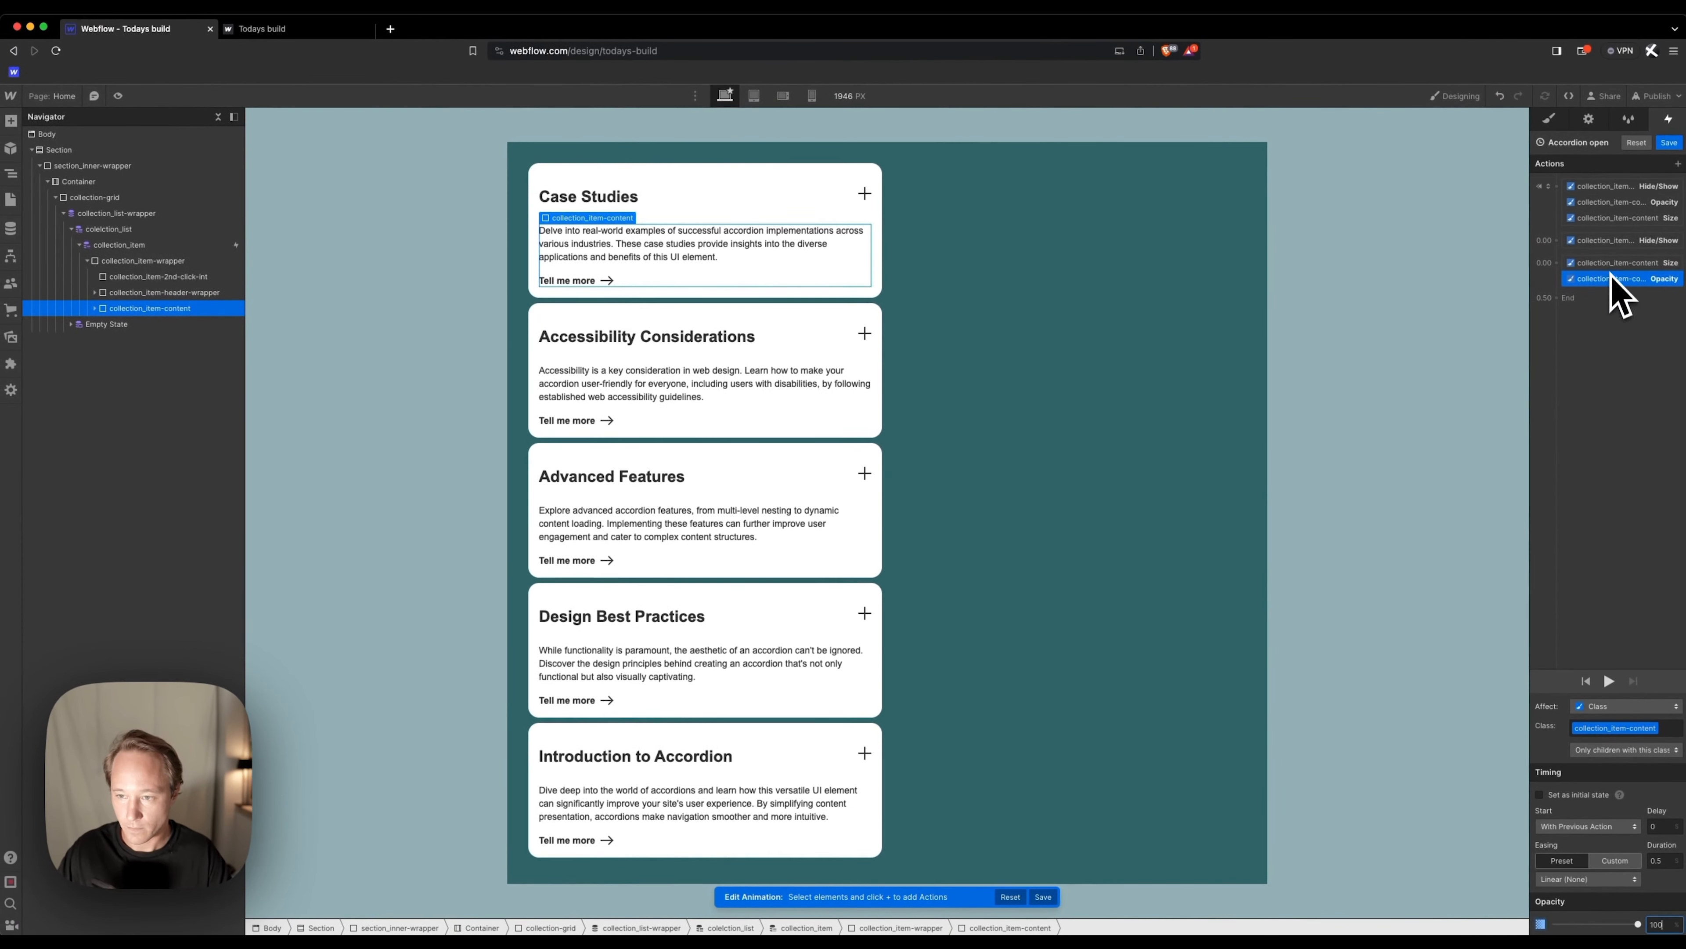
Give the final Size and Opacity actions a shared duration of 0.4 seconds and Ease easing.
left_click(1615, 263, "shift")
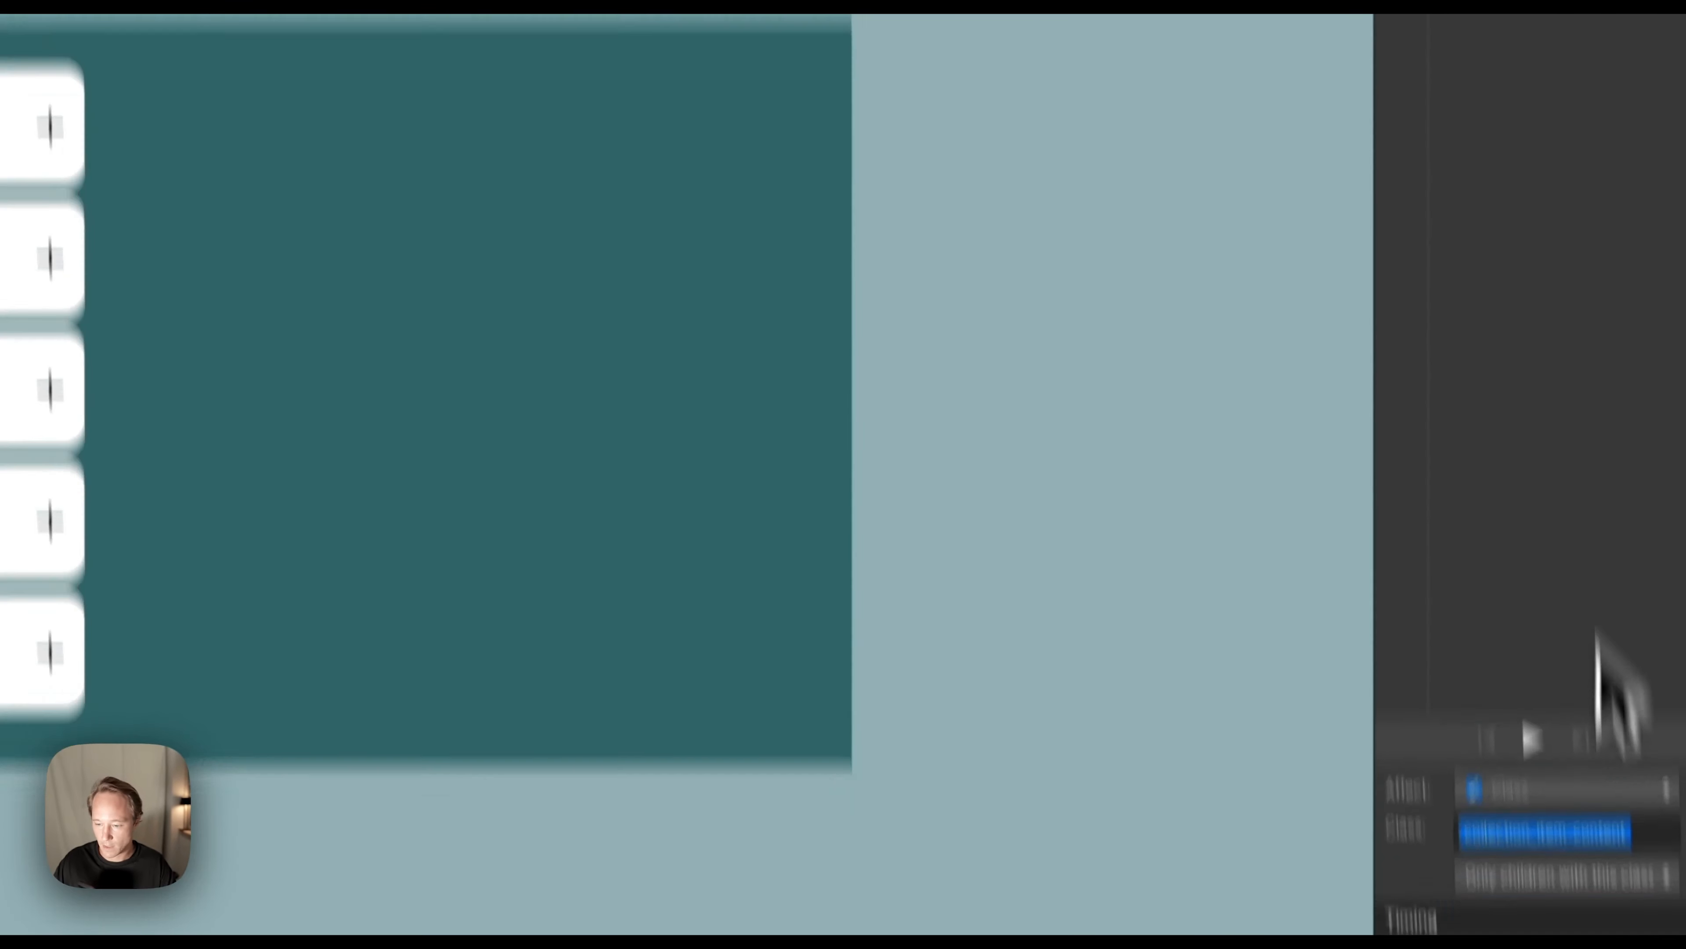
left_click(1631, 825)
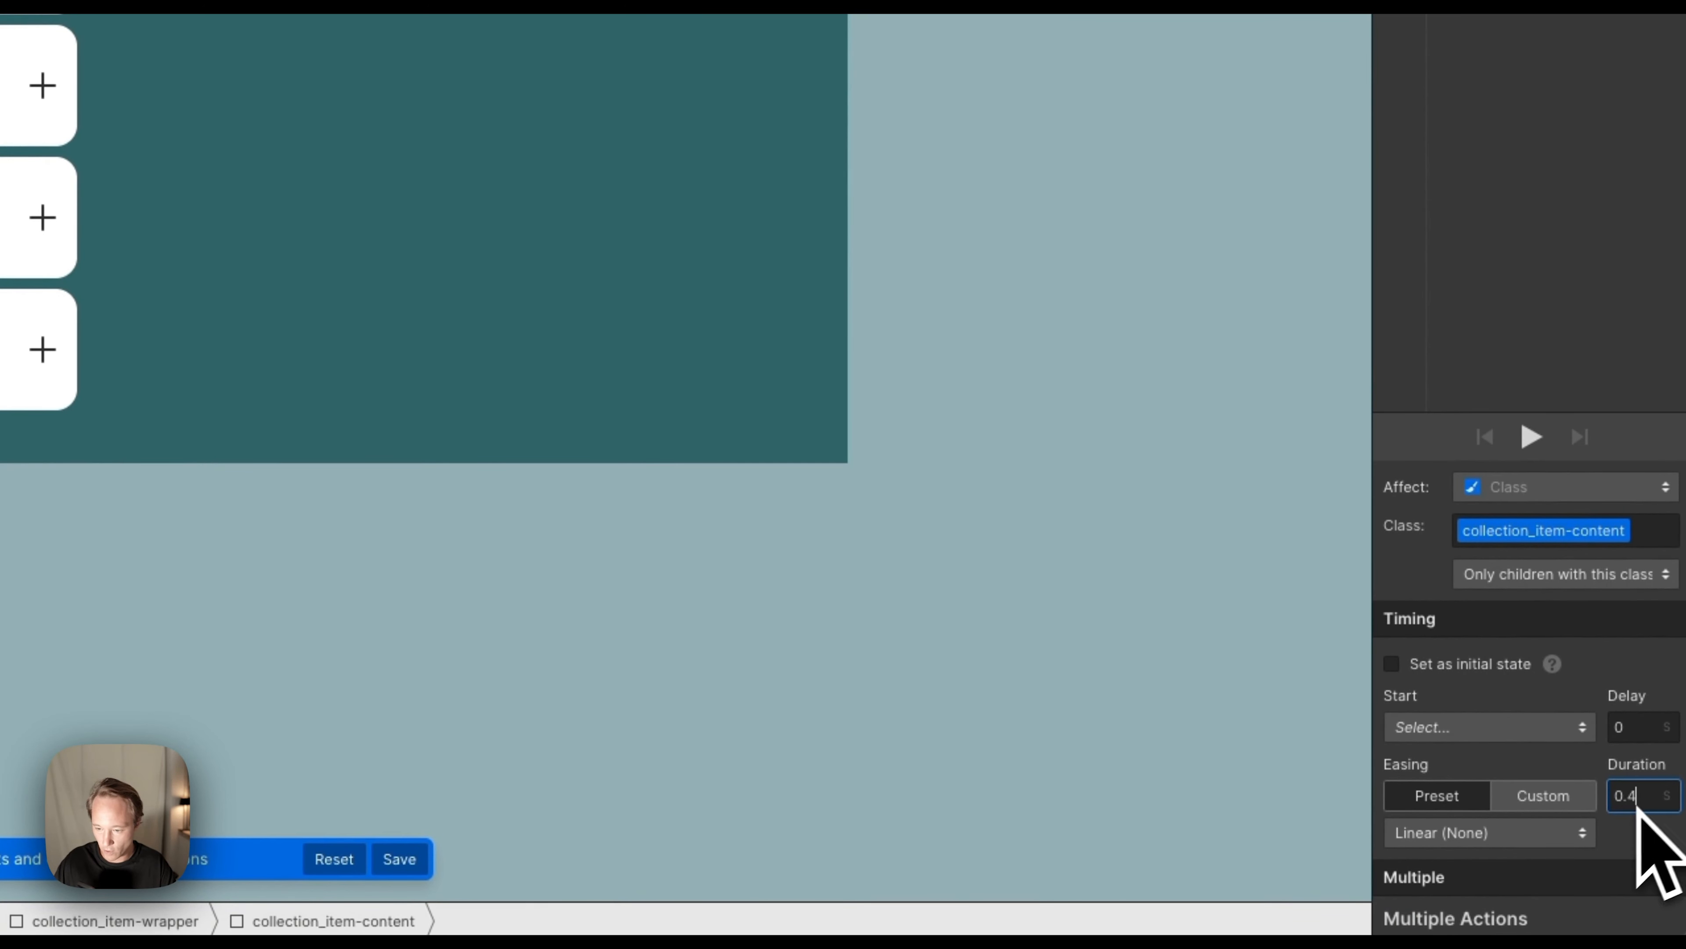
type("0.4")
left_click(1527, 838)
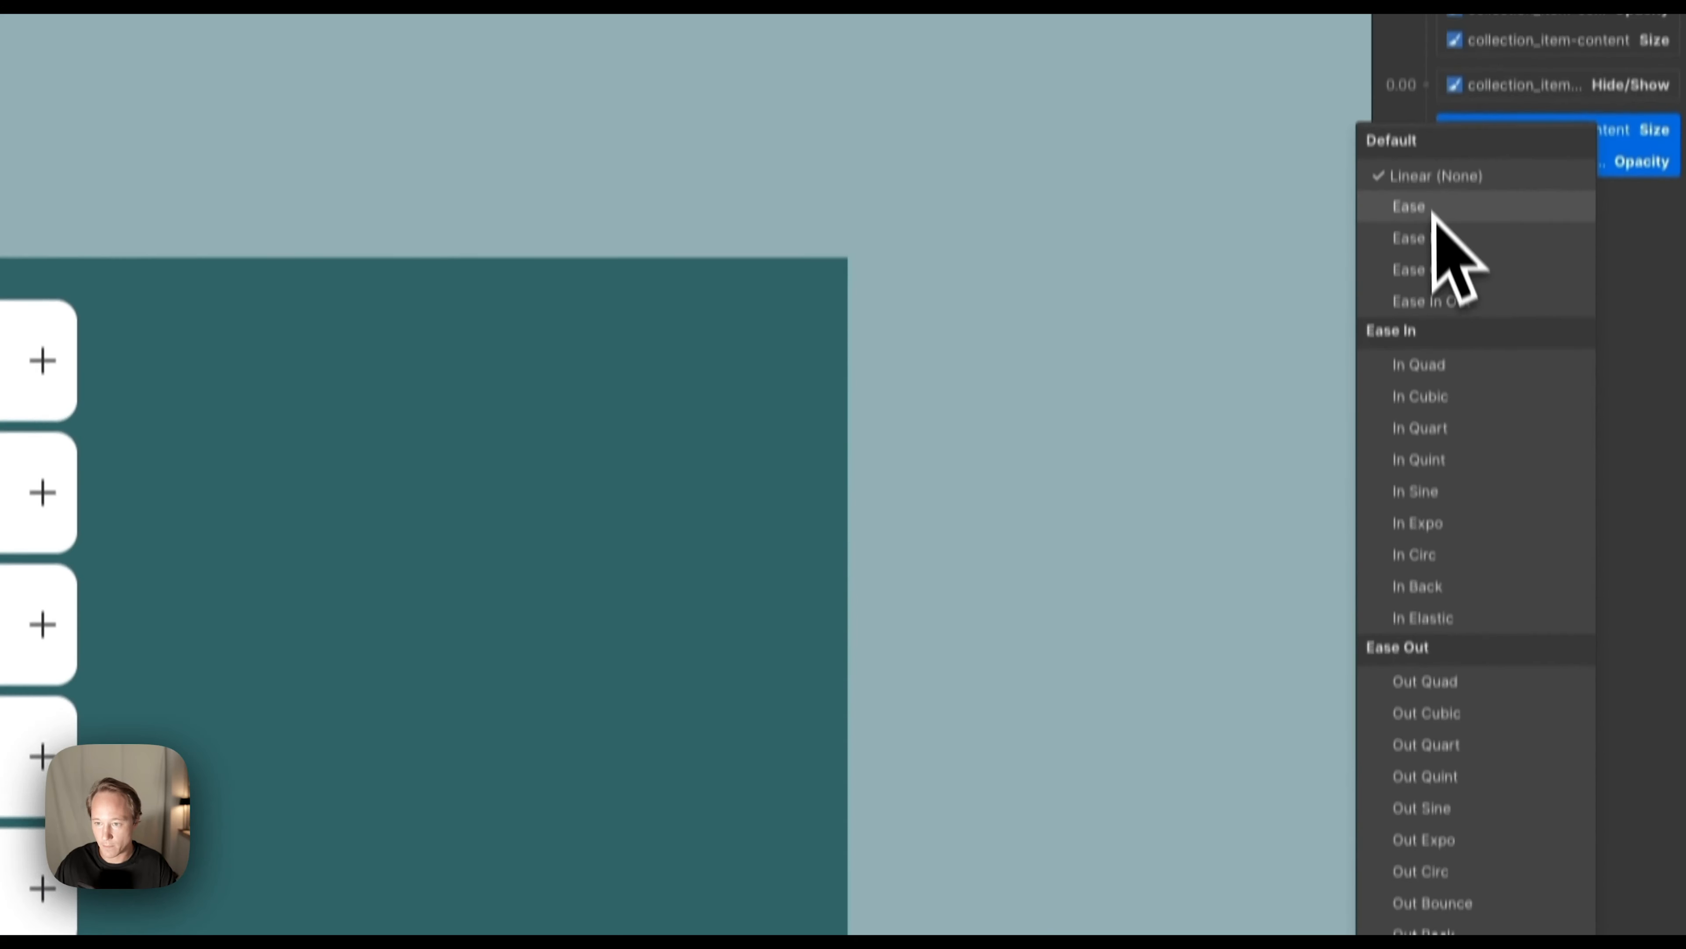
left_click(1434, 211)
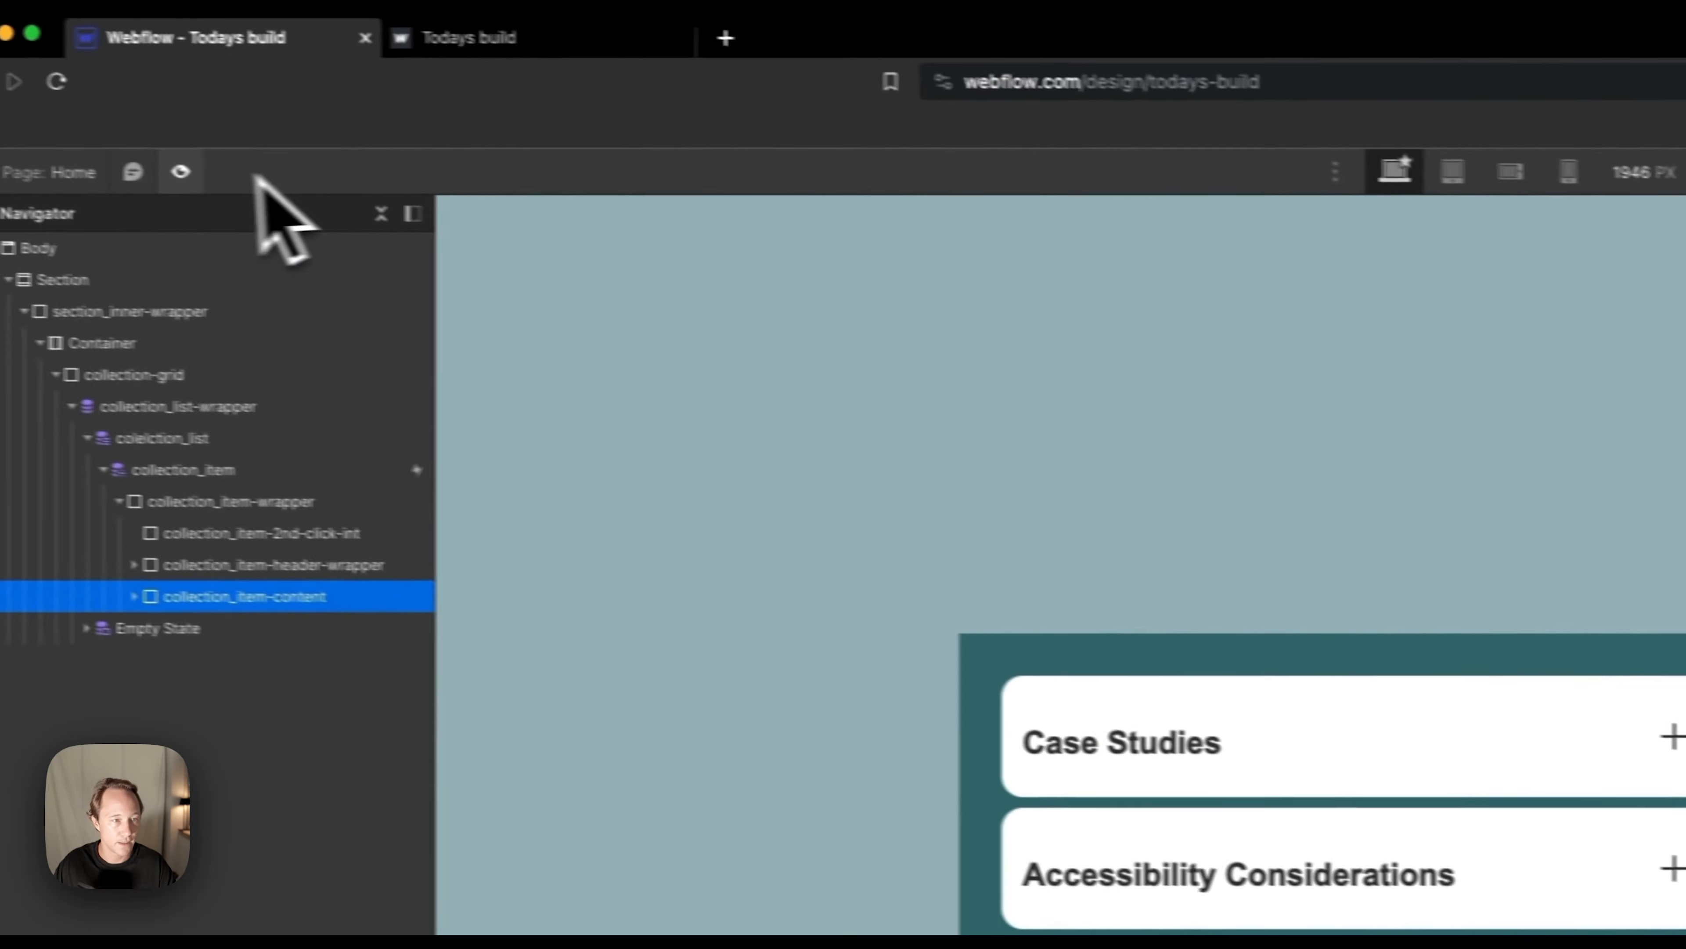
Preview the opening of several accordion items, leave the preview and save the Accordion open animation.
left_click(181, 172)
left_click(1388, 813)
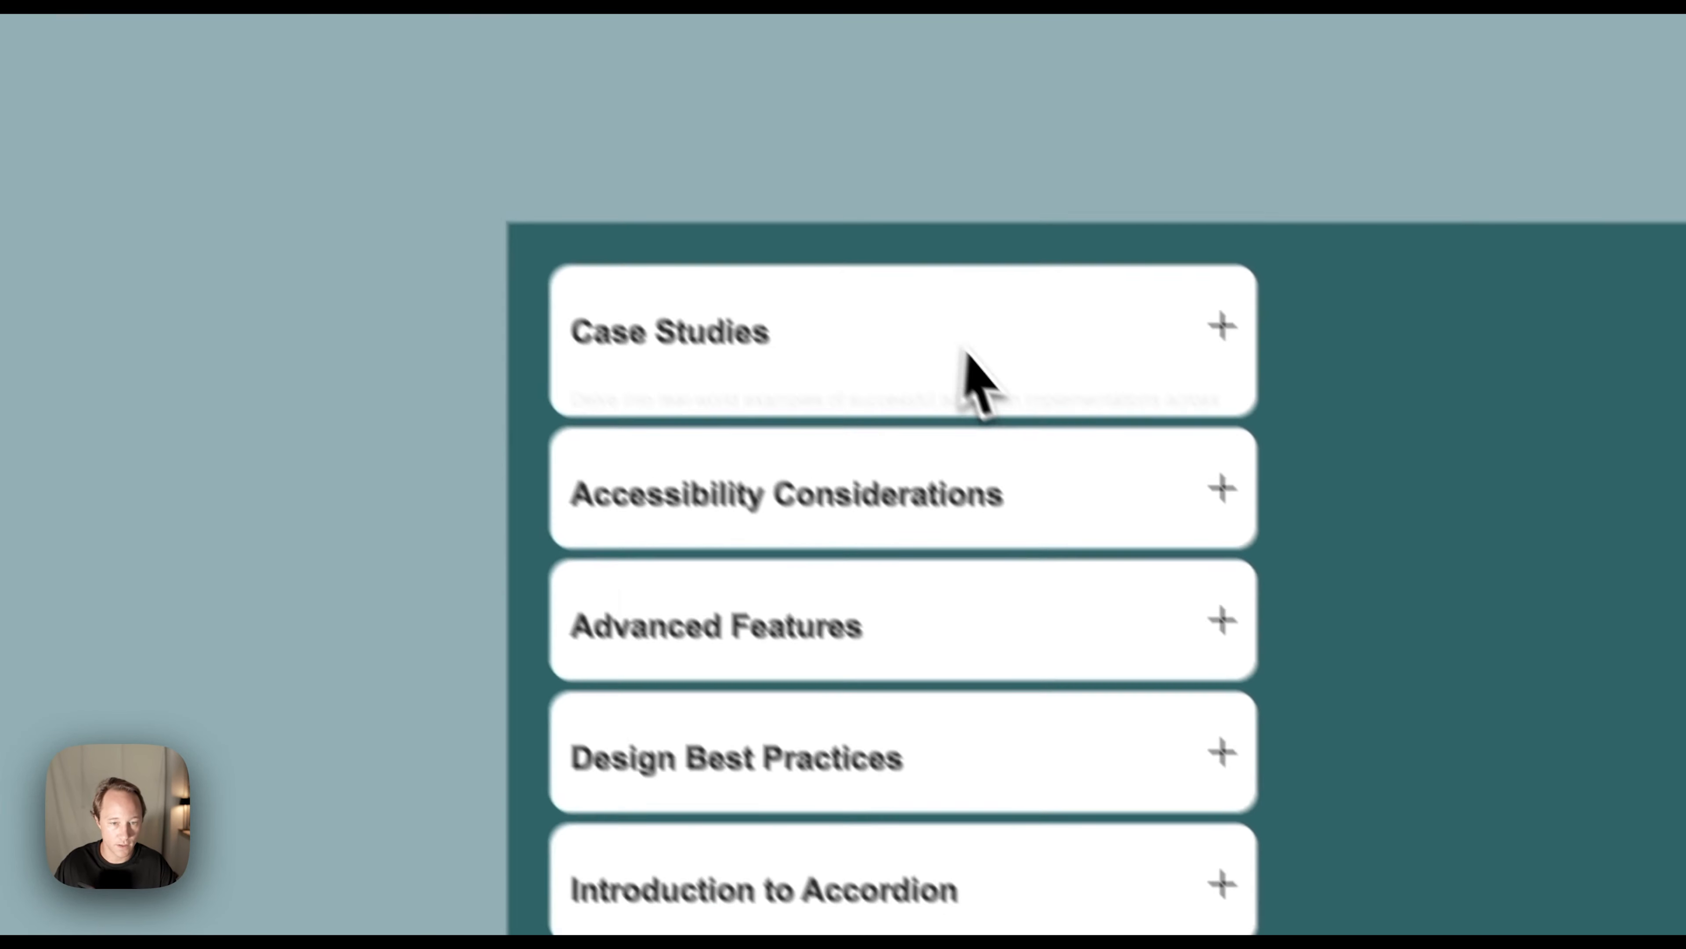
left_click(1082, 498)
left_click(1119, 634)
left_click(1136, 748)
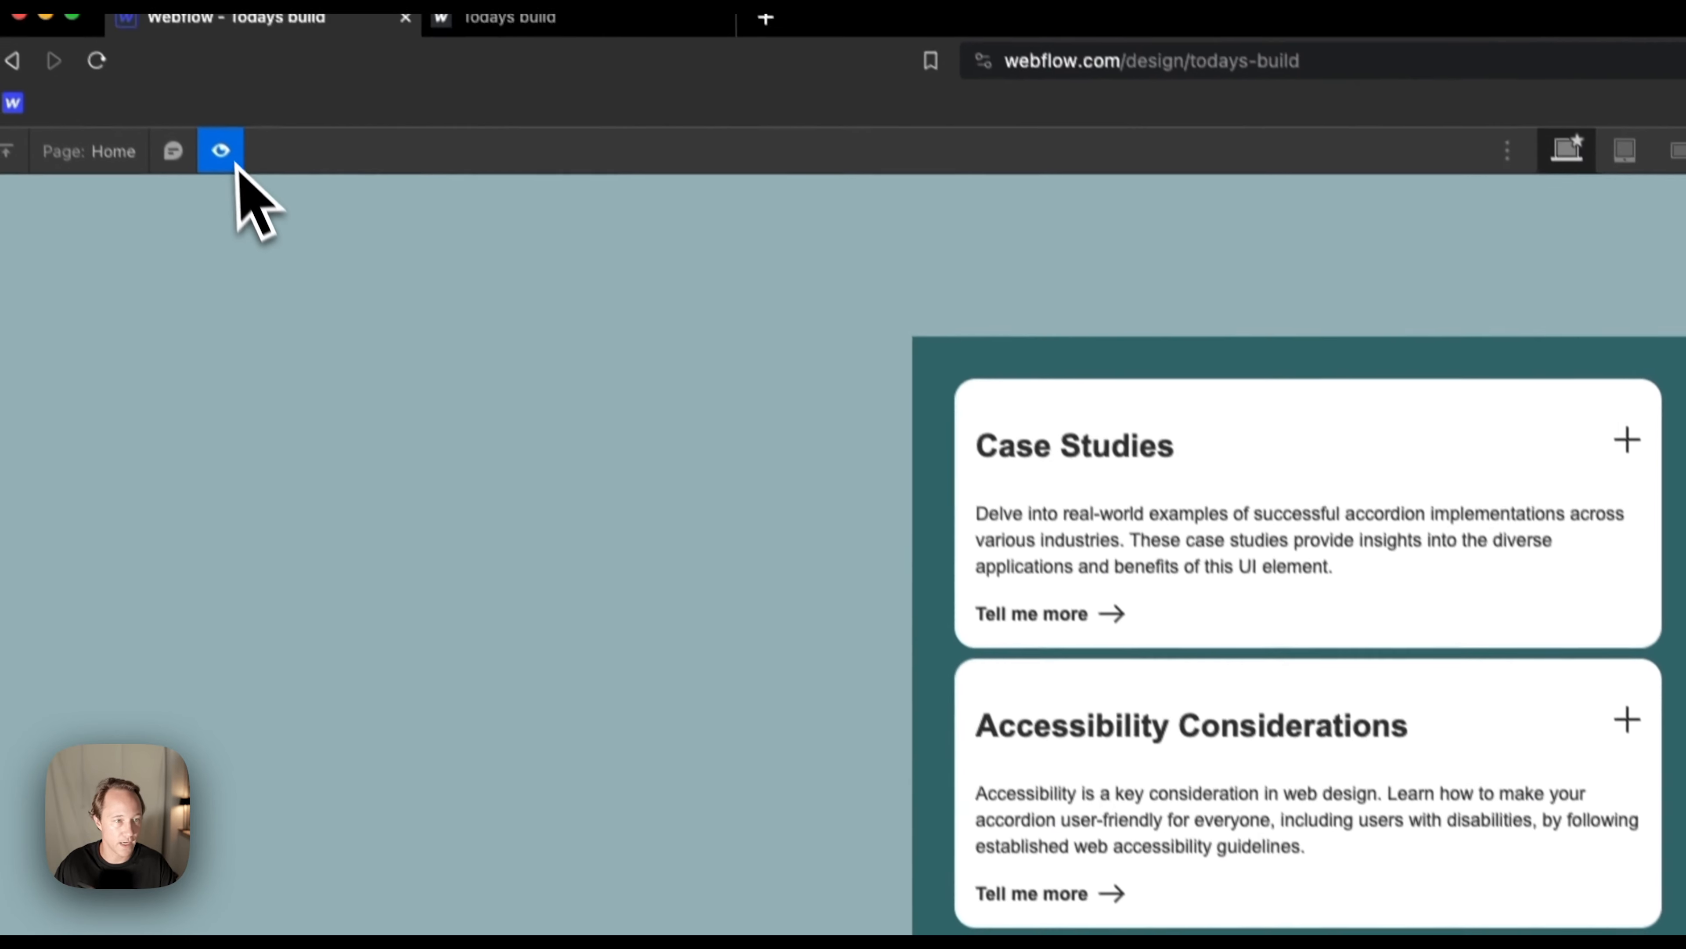
left_click(226, 156)
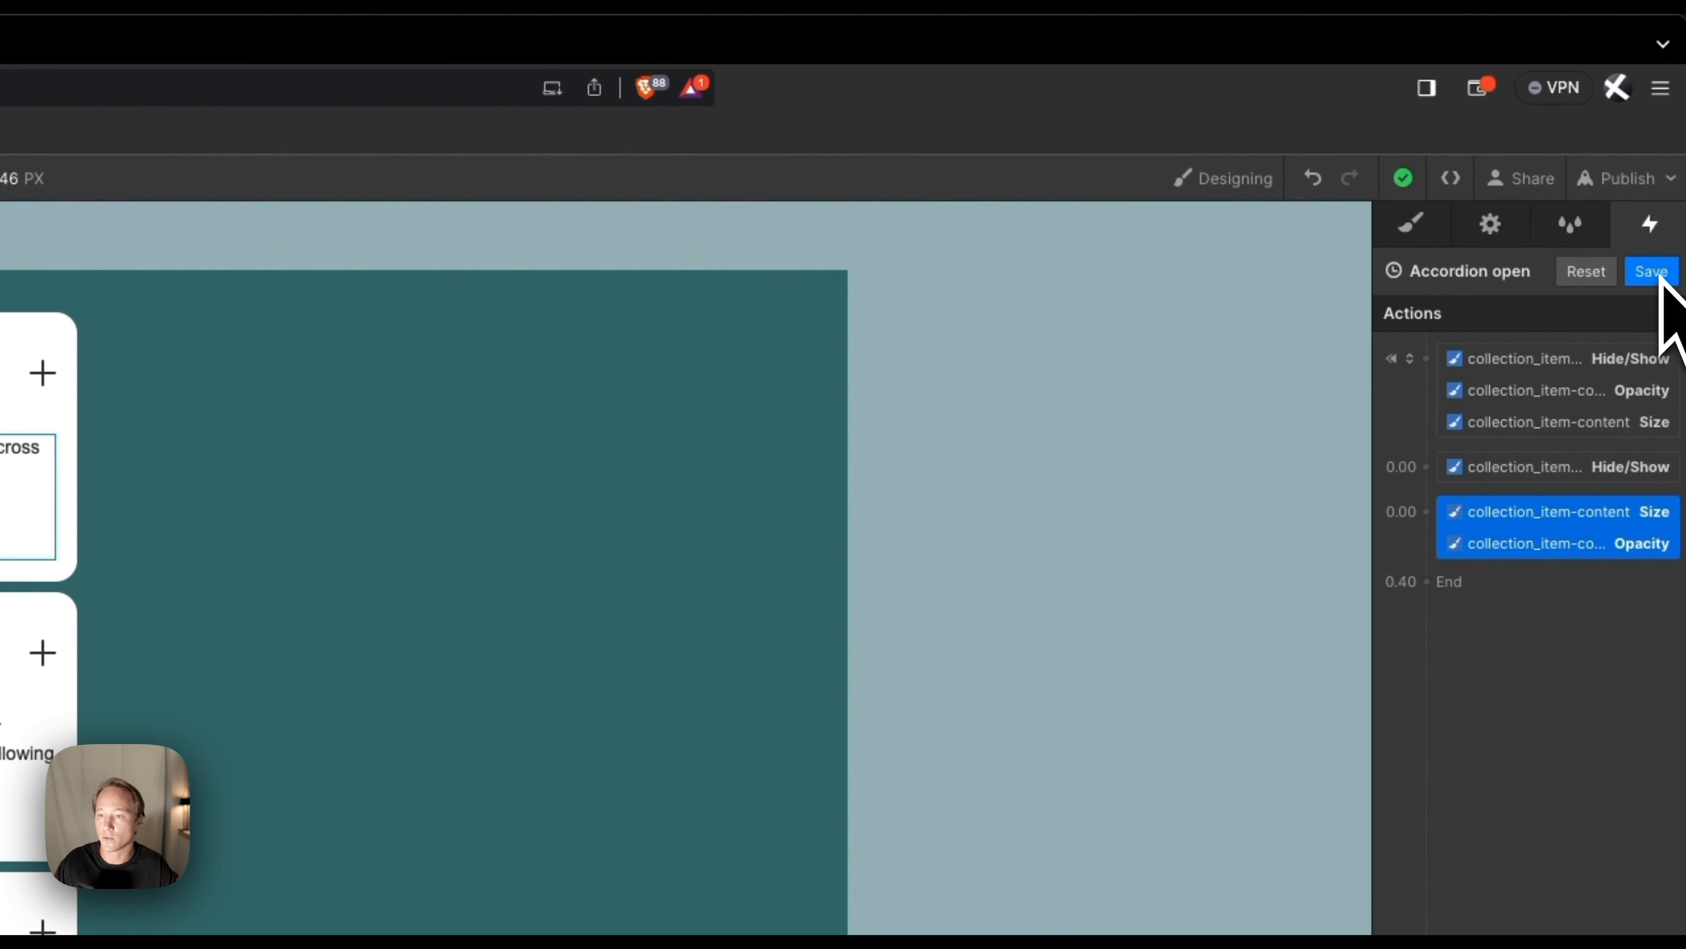
left_click(1660, 279)
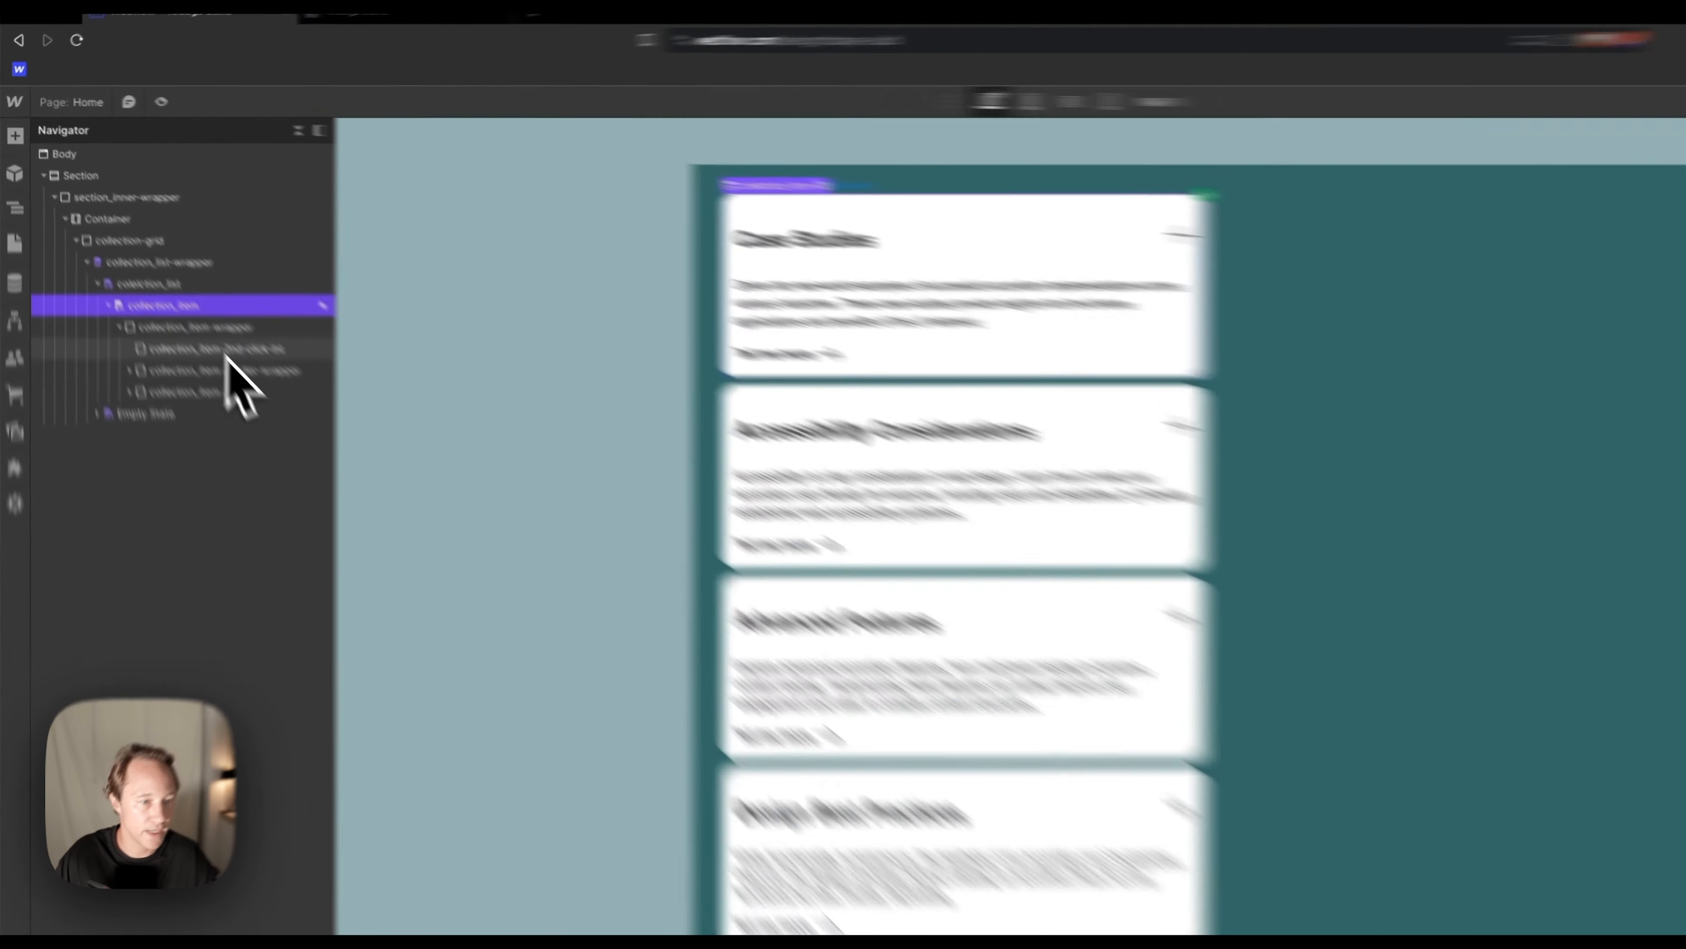
Add a mouse click trigger to collection_item-2nd-click-int with Start an animation as its first-click action.
left_click(166, 279)
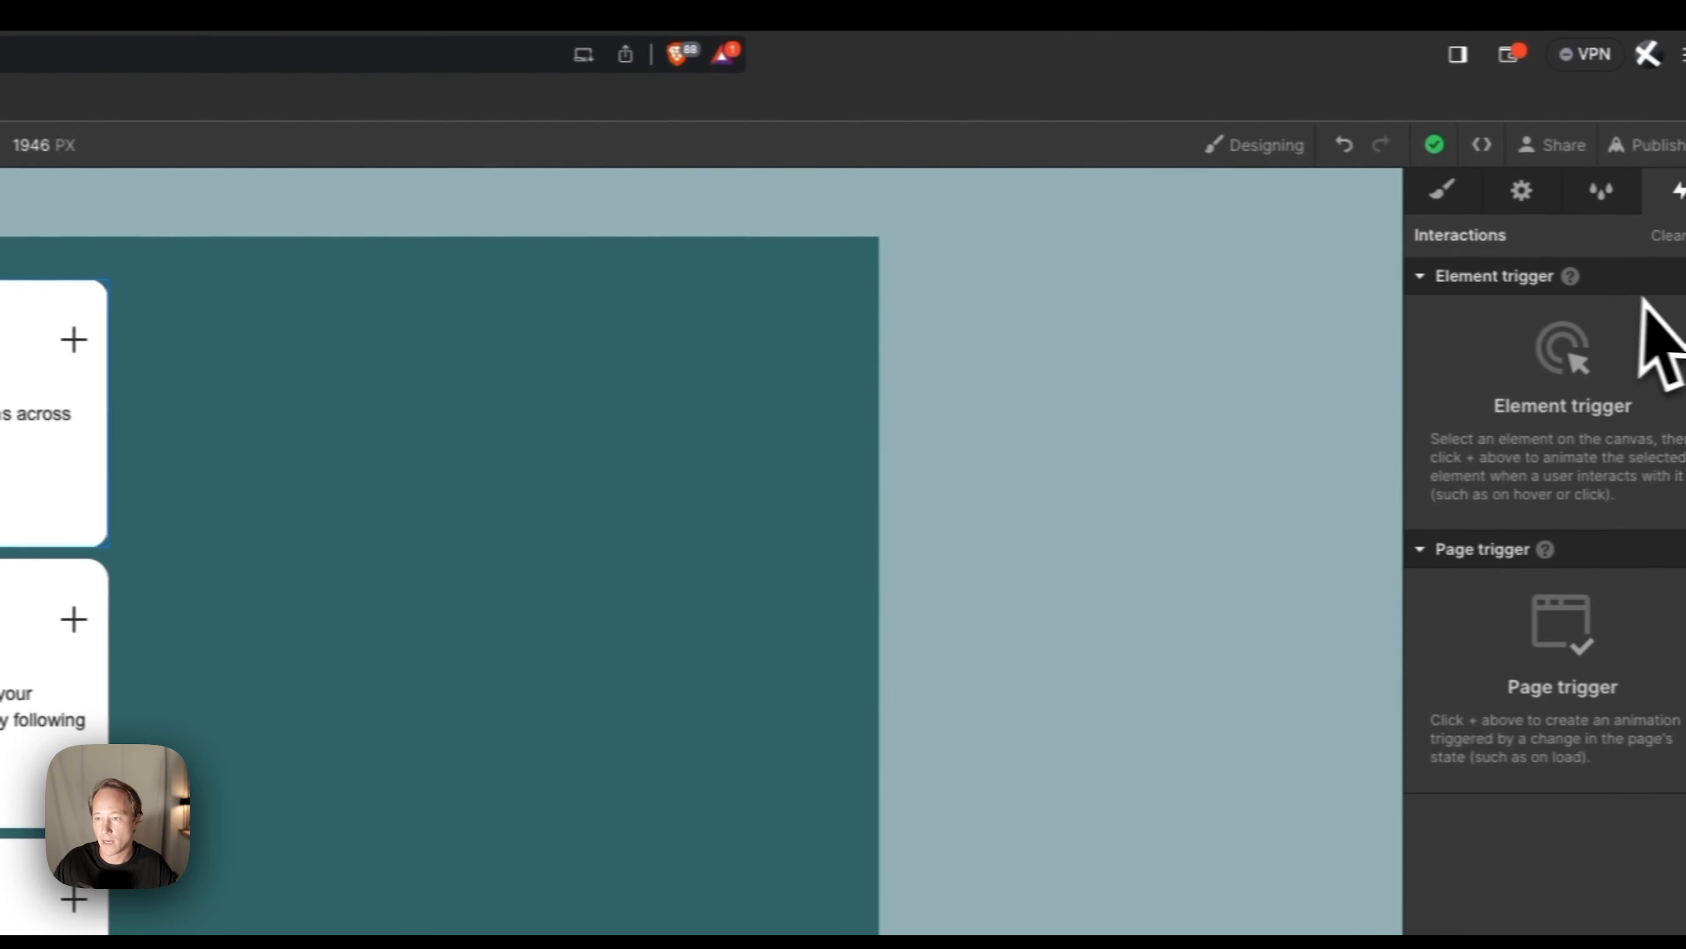
left_click(1673, 276)
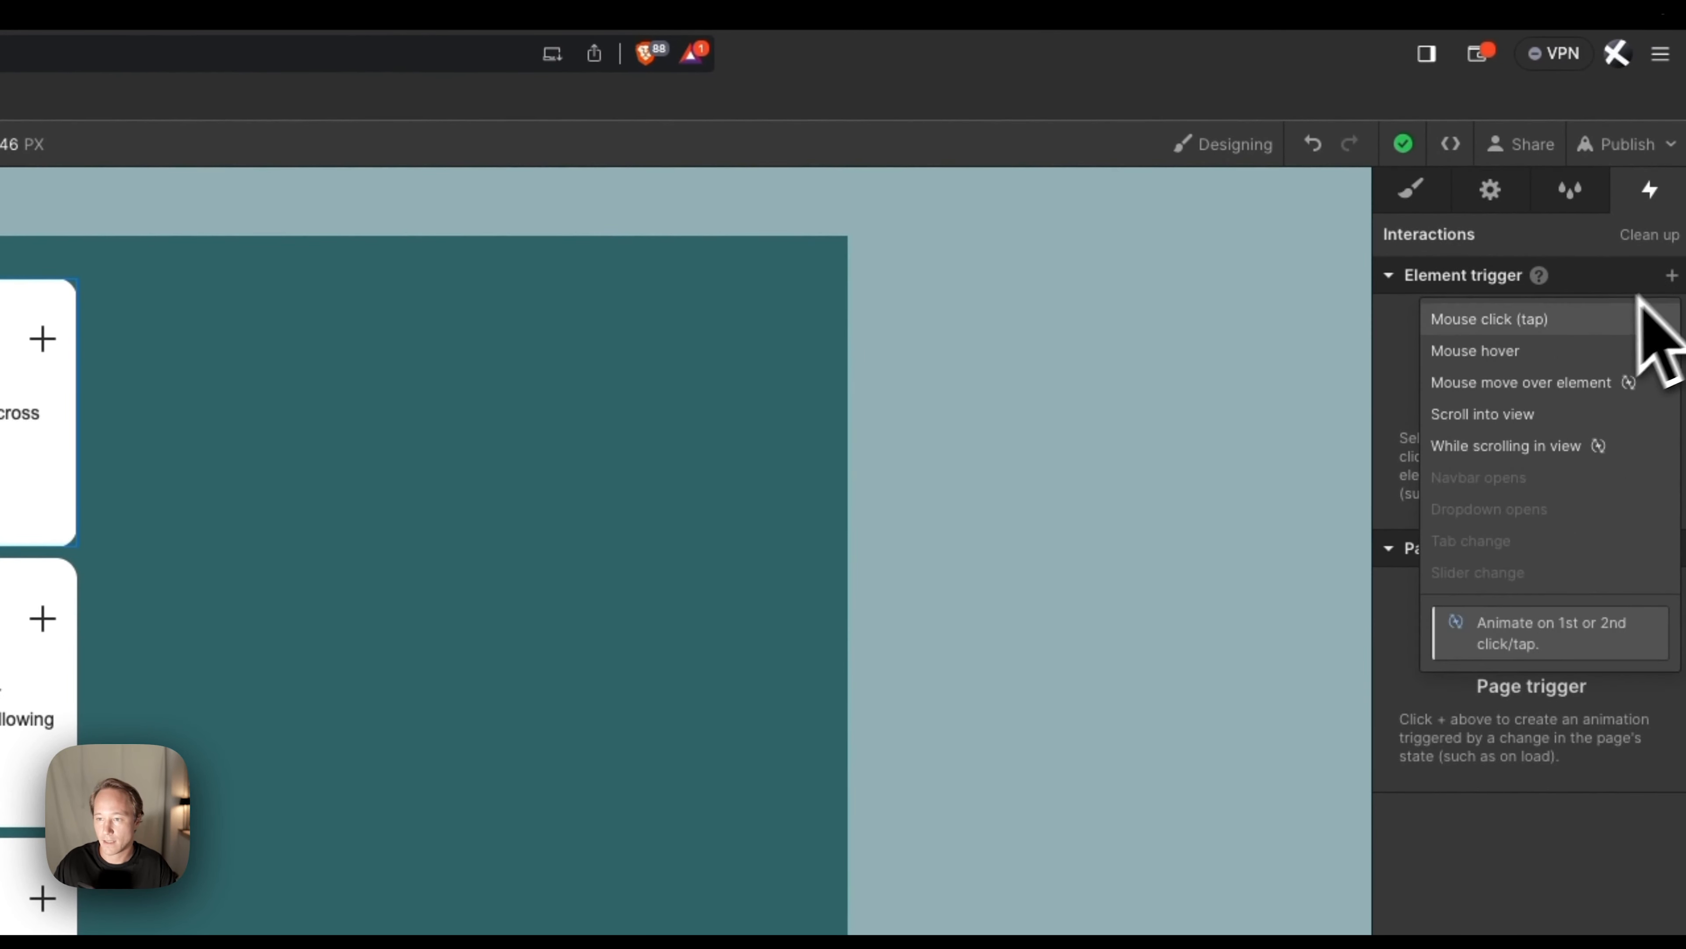
left_click(1607, 317)
left_click(1578, 322)
left_click(1658, 417)
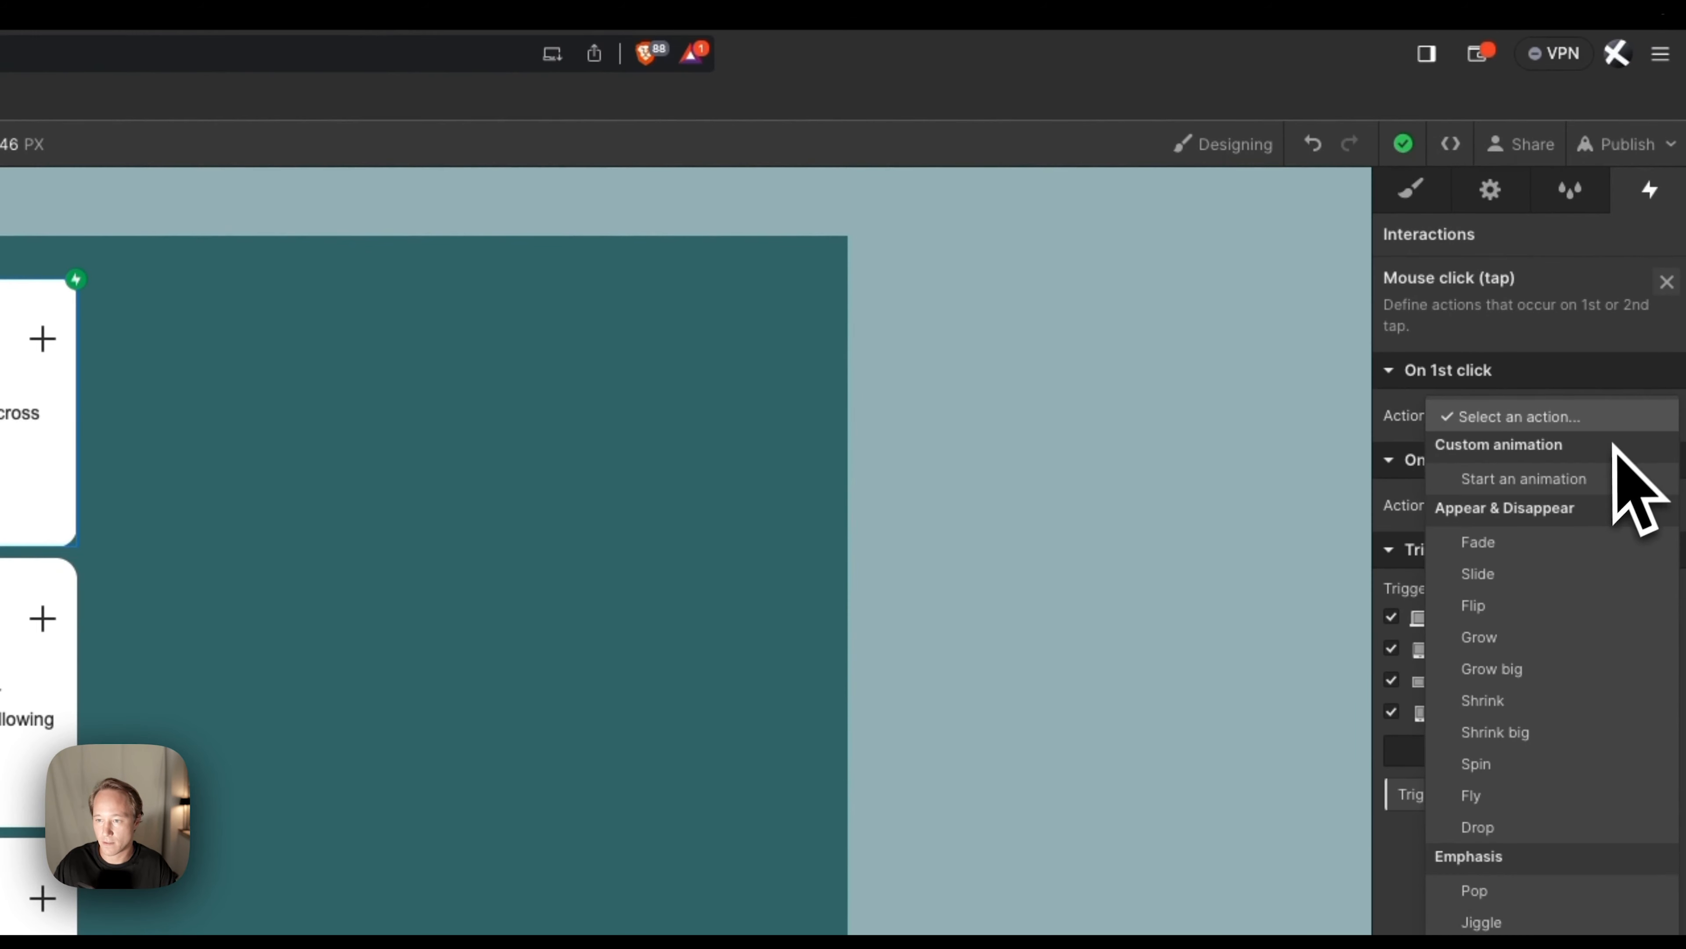
left_click(1613, 479)
left_click(1665, 454)
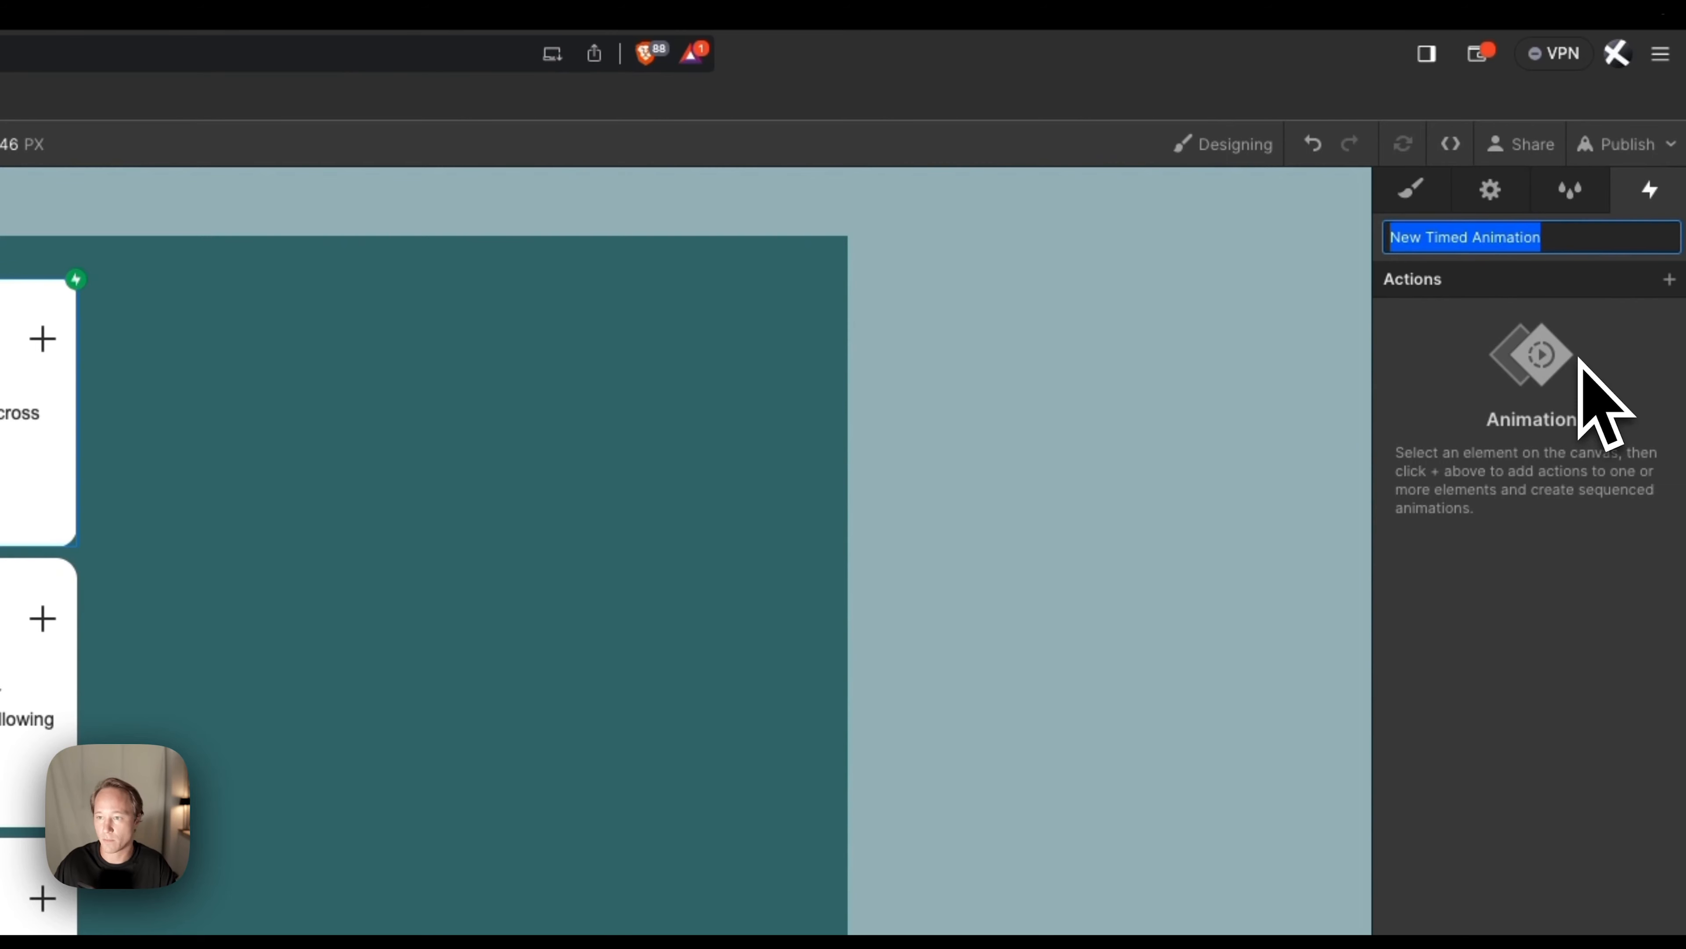
key("Return")
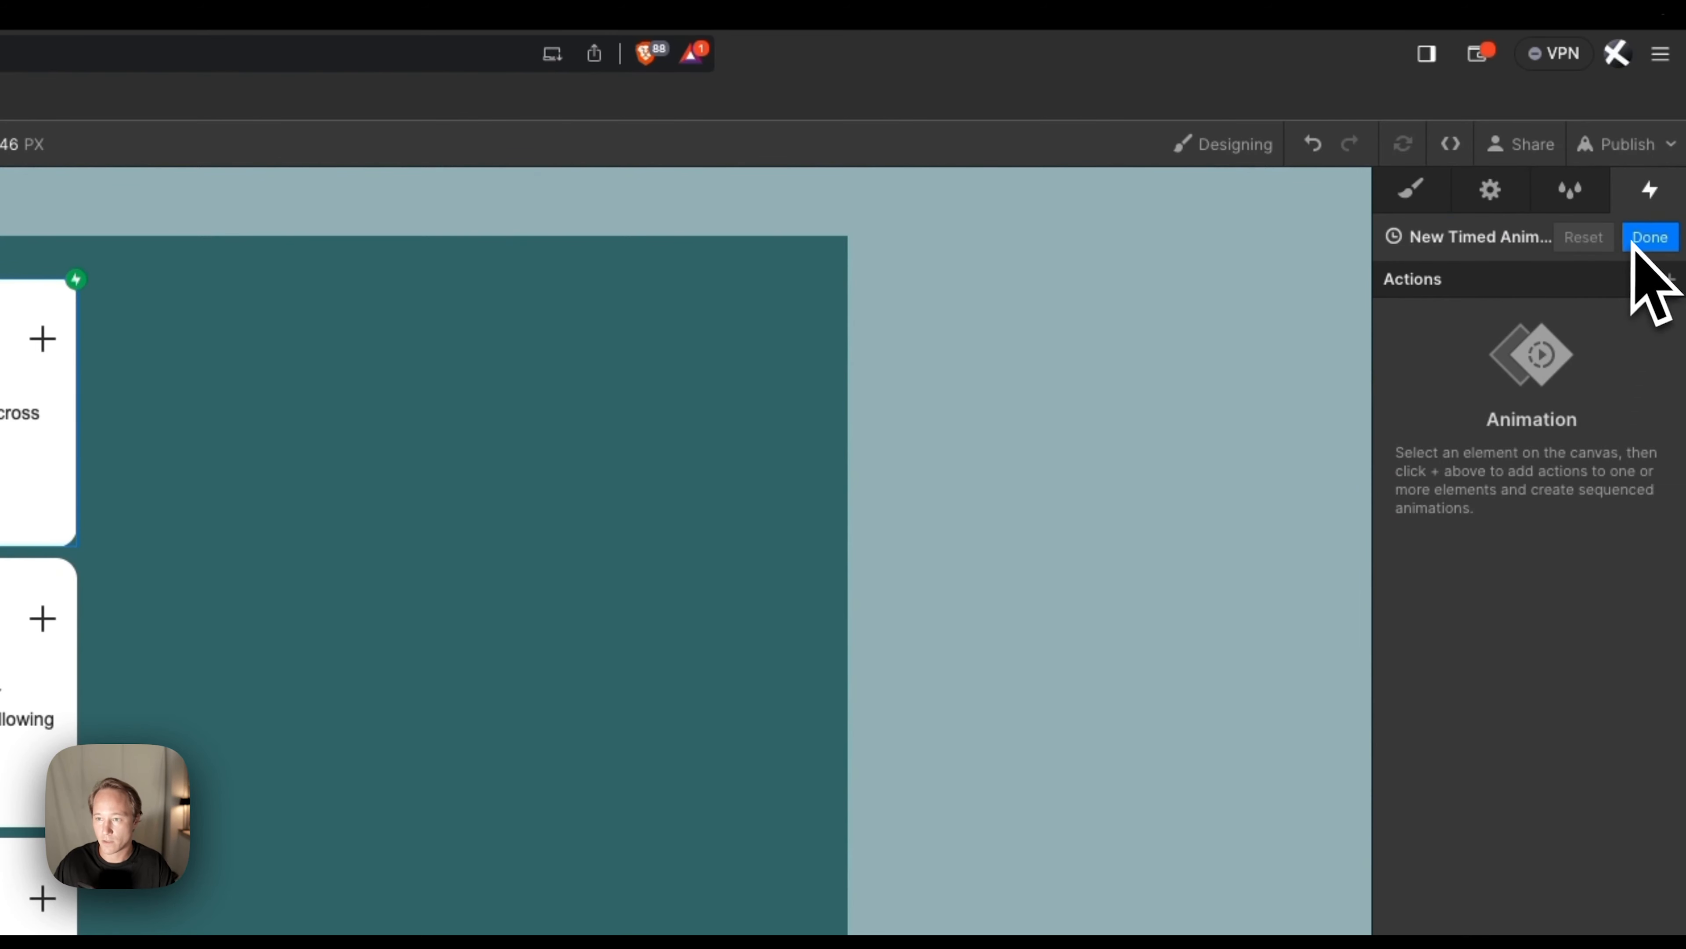
left_click(1645, 239)
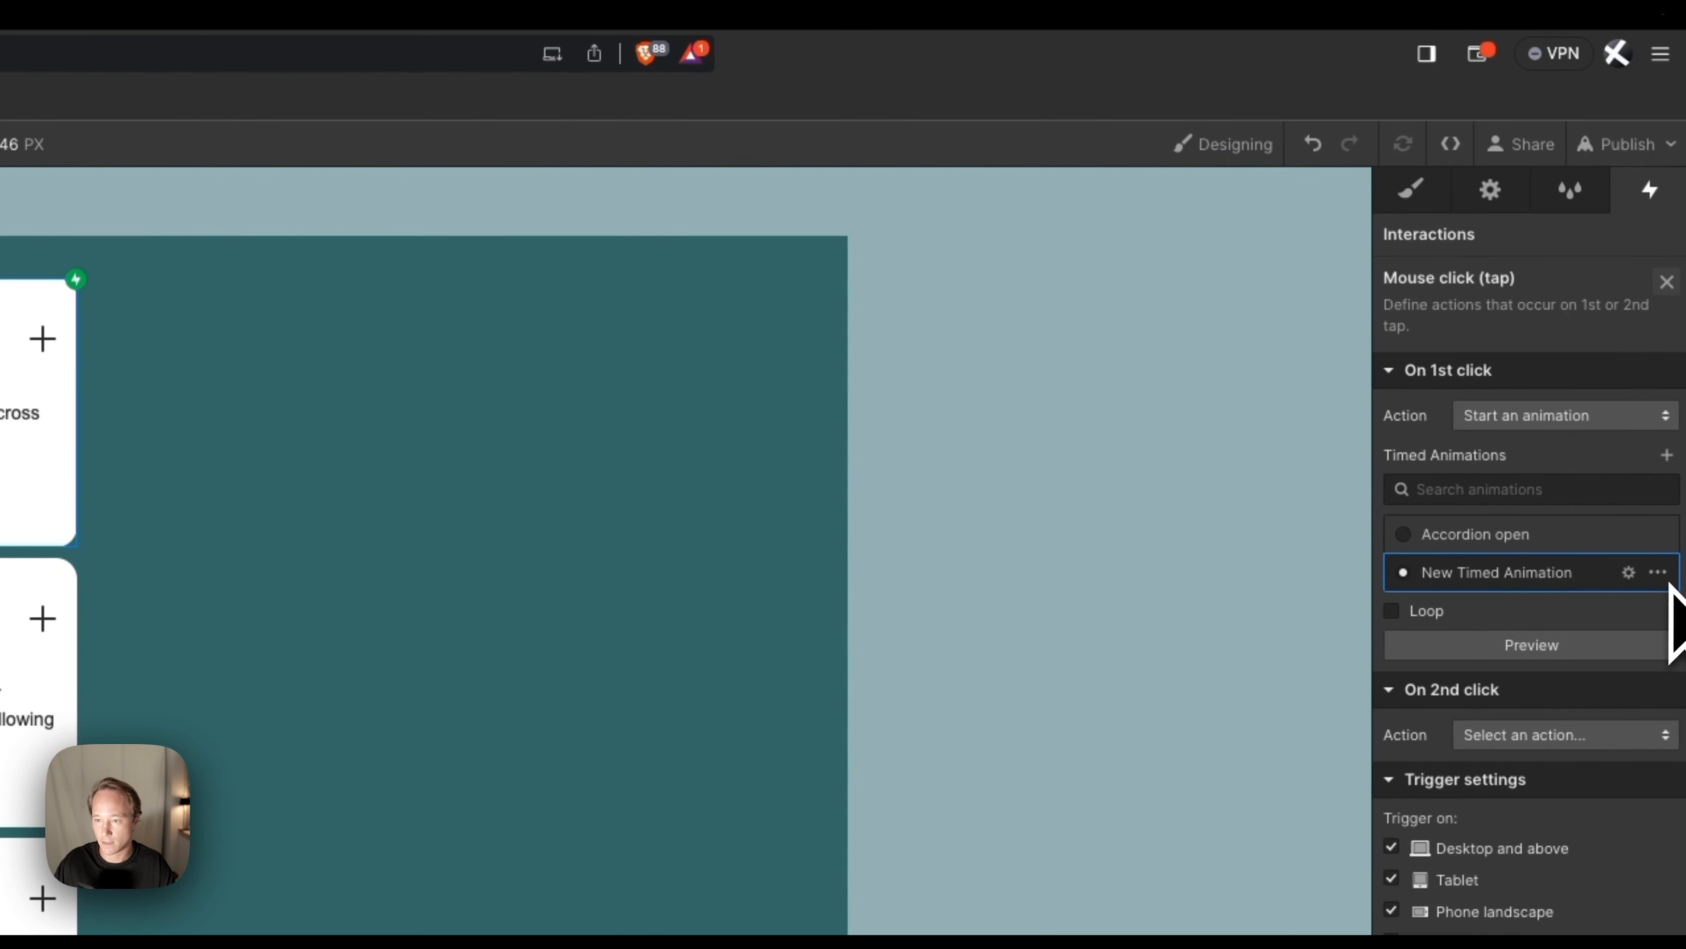
left_click(1659, 573)
left_click(1599, 723)
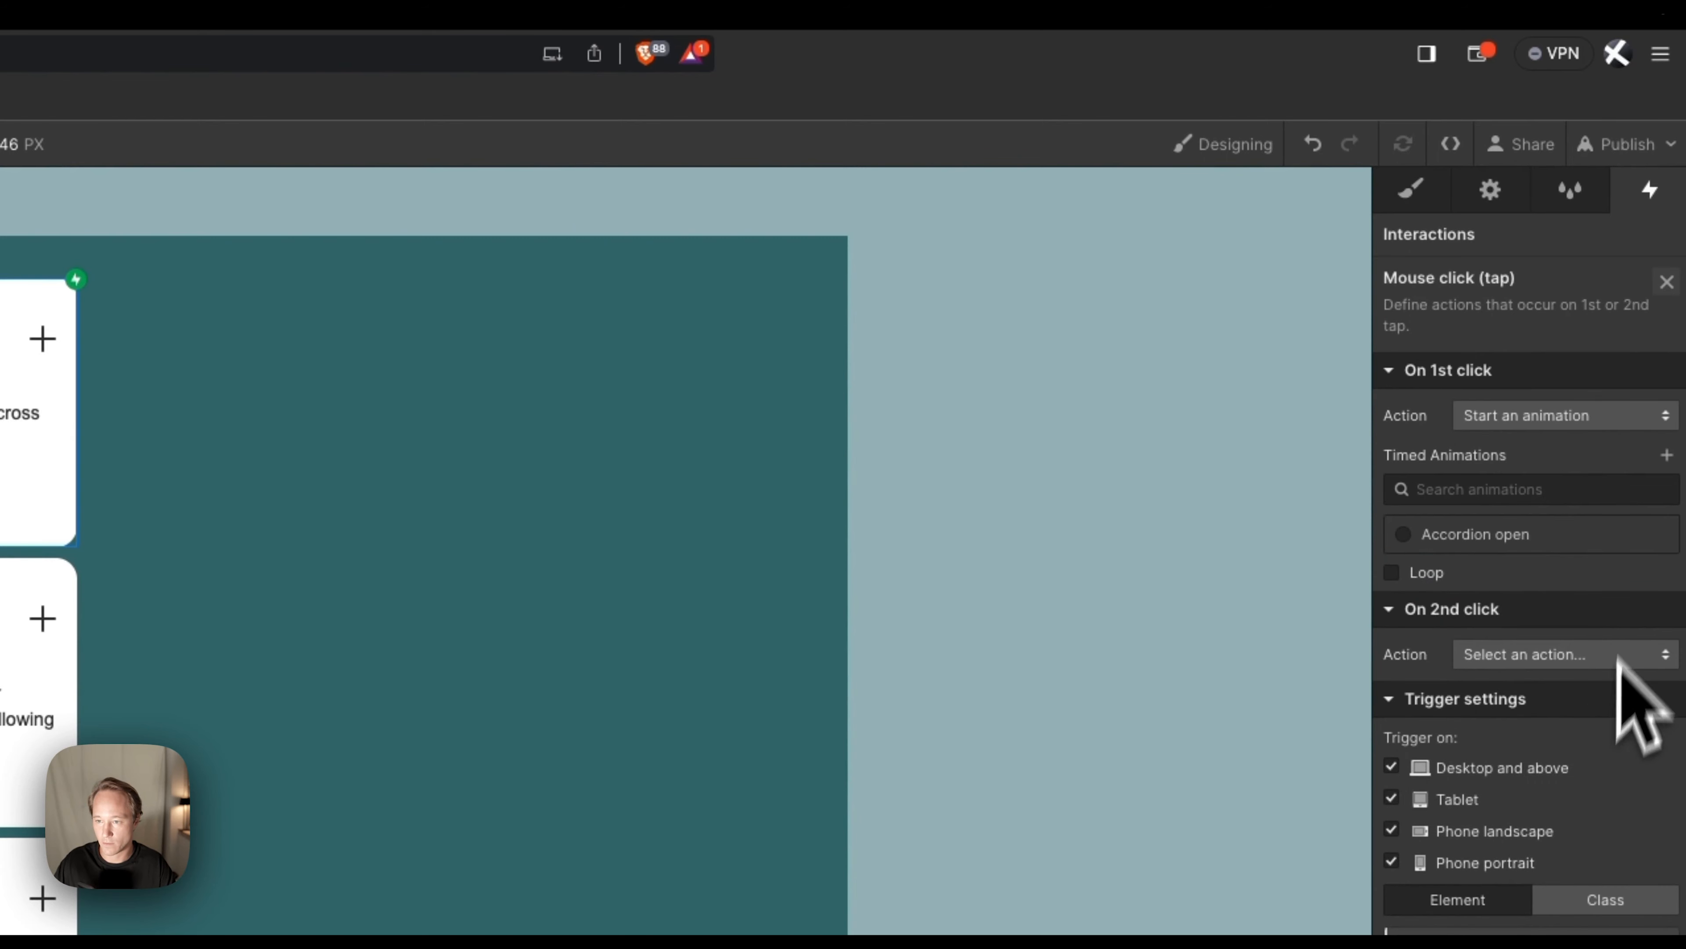
Duplicate the Accordion open animation and assign the copy to the first click.
left_click(1659, 534)
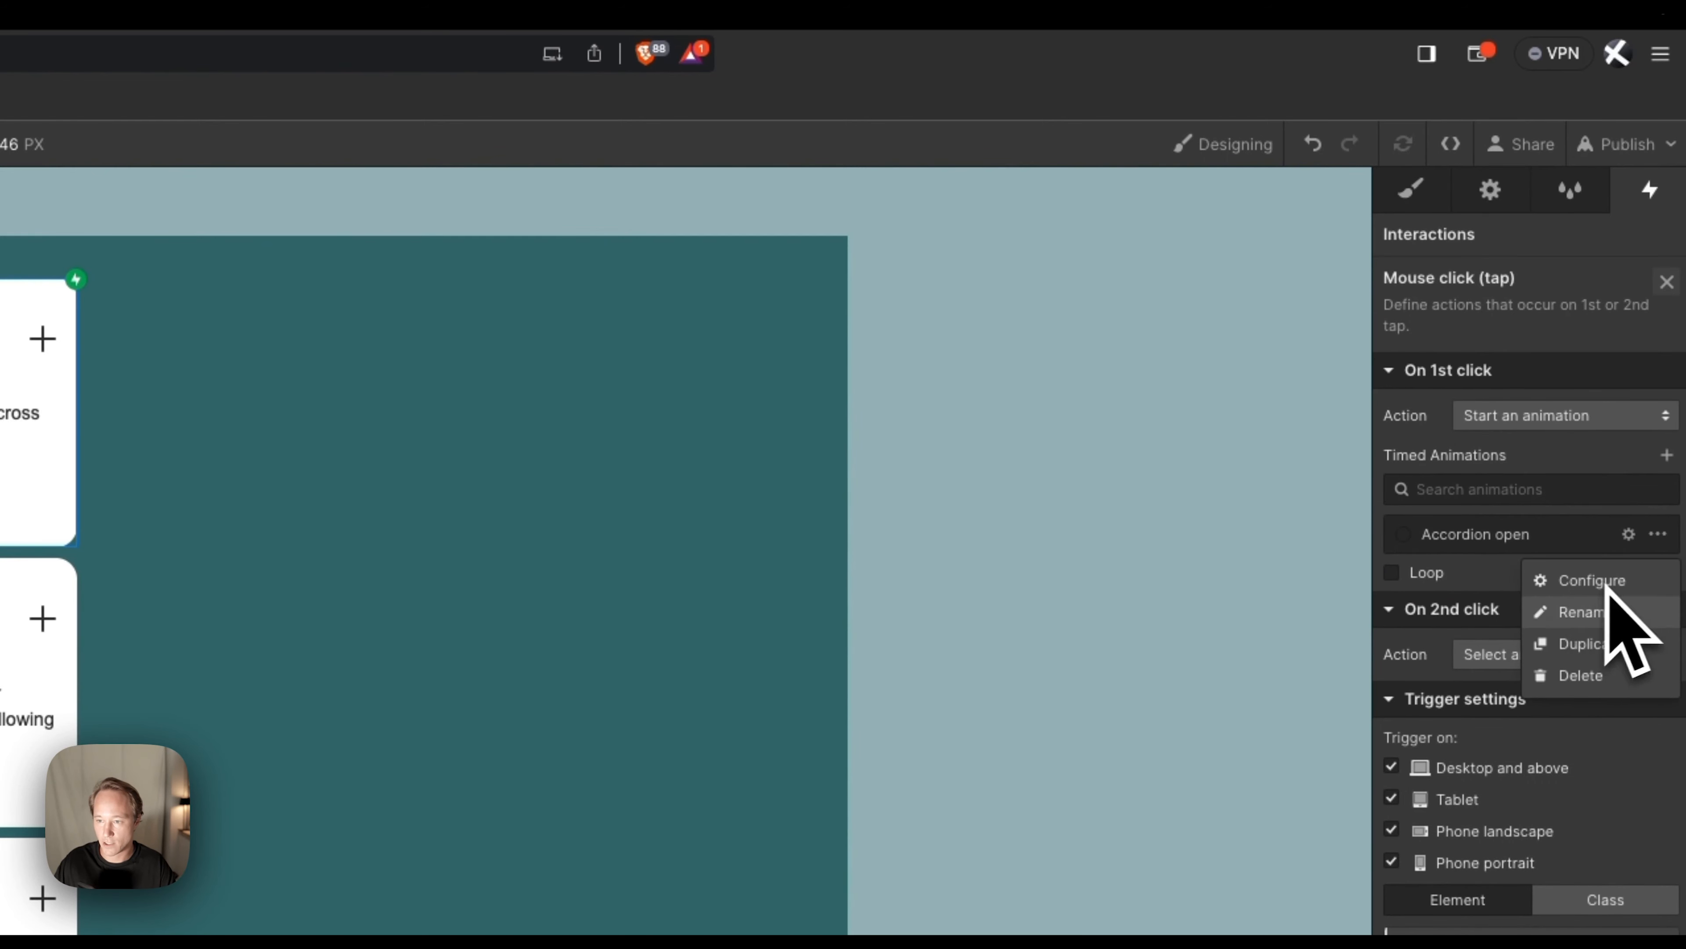
left_click(1614, 643)
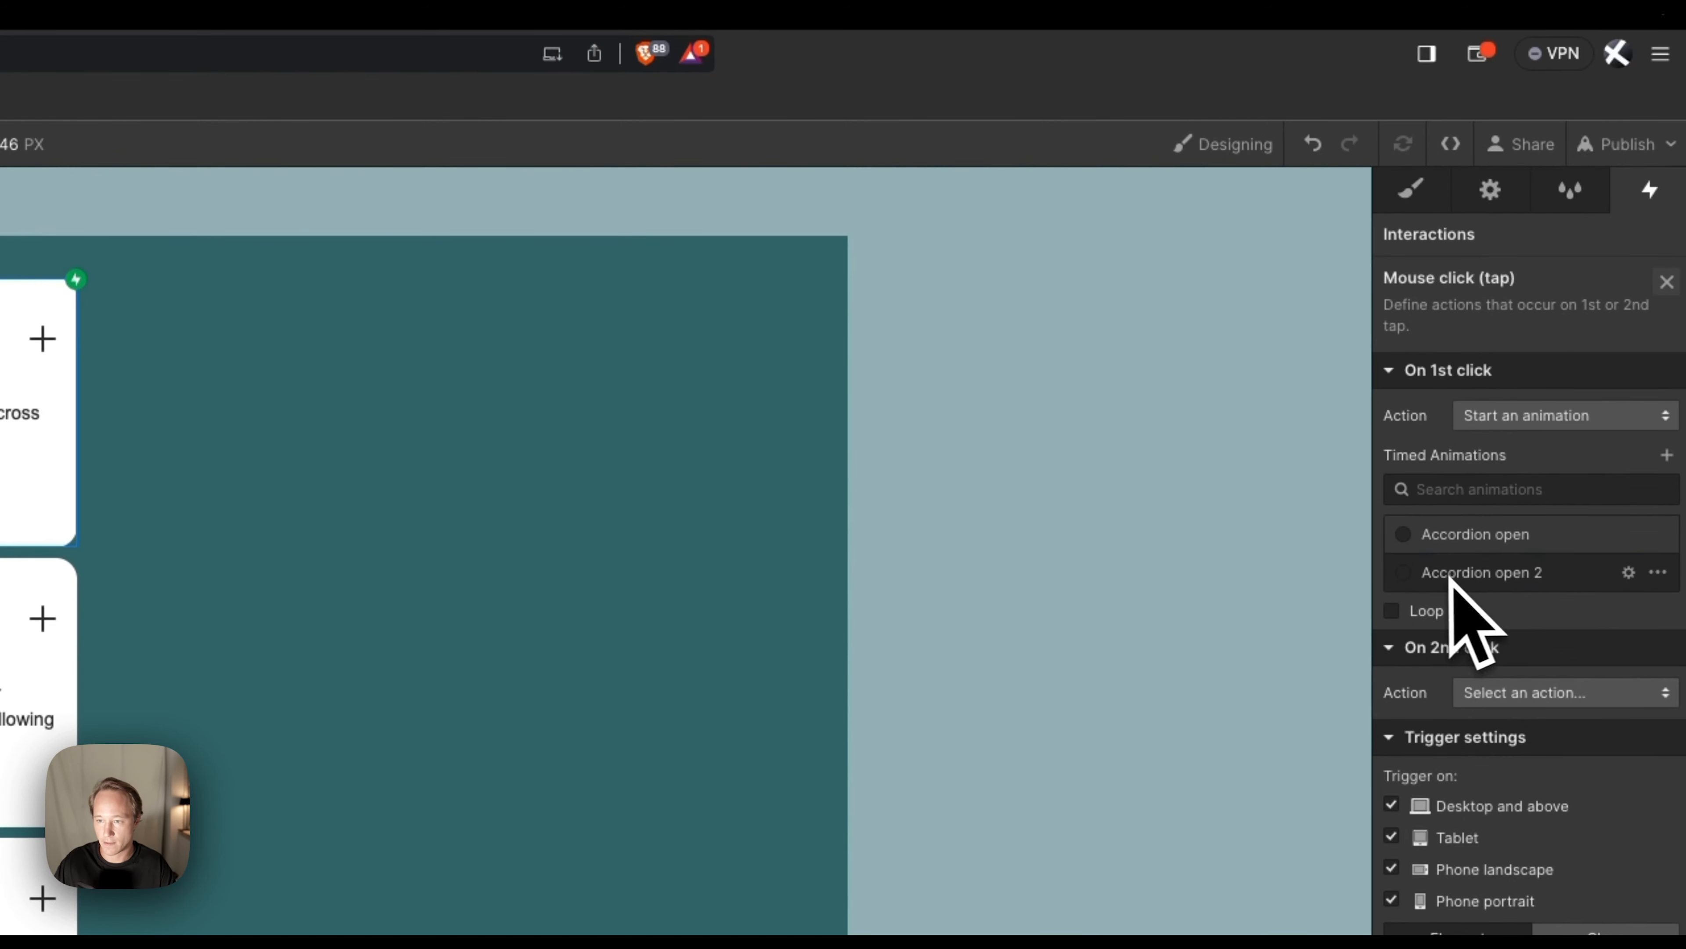
left_click(1415, 575)
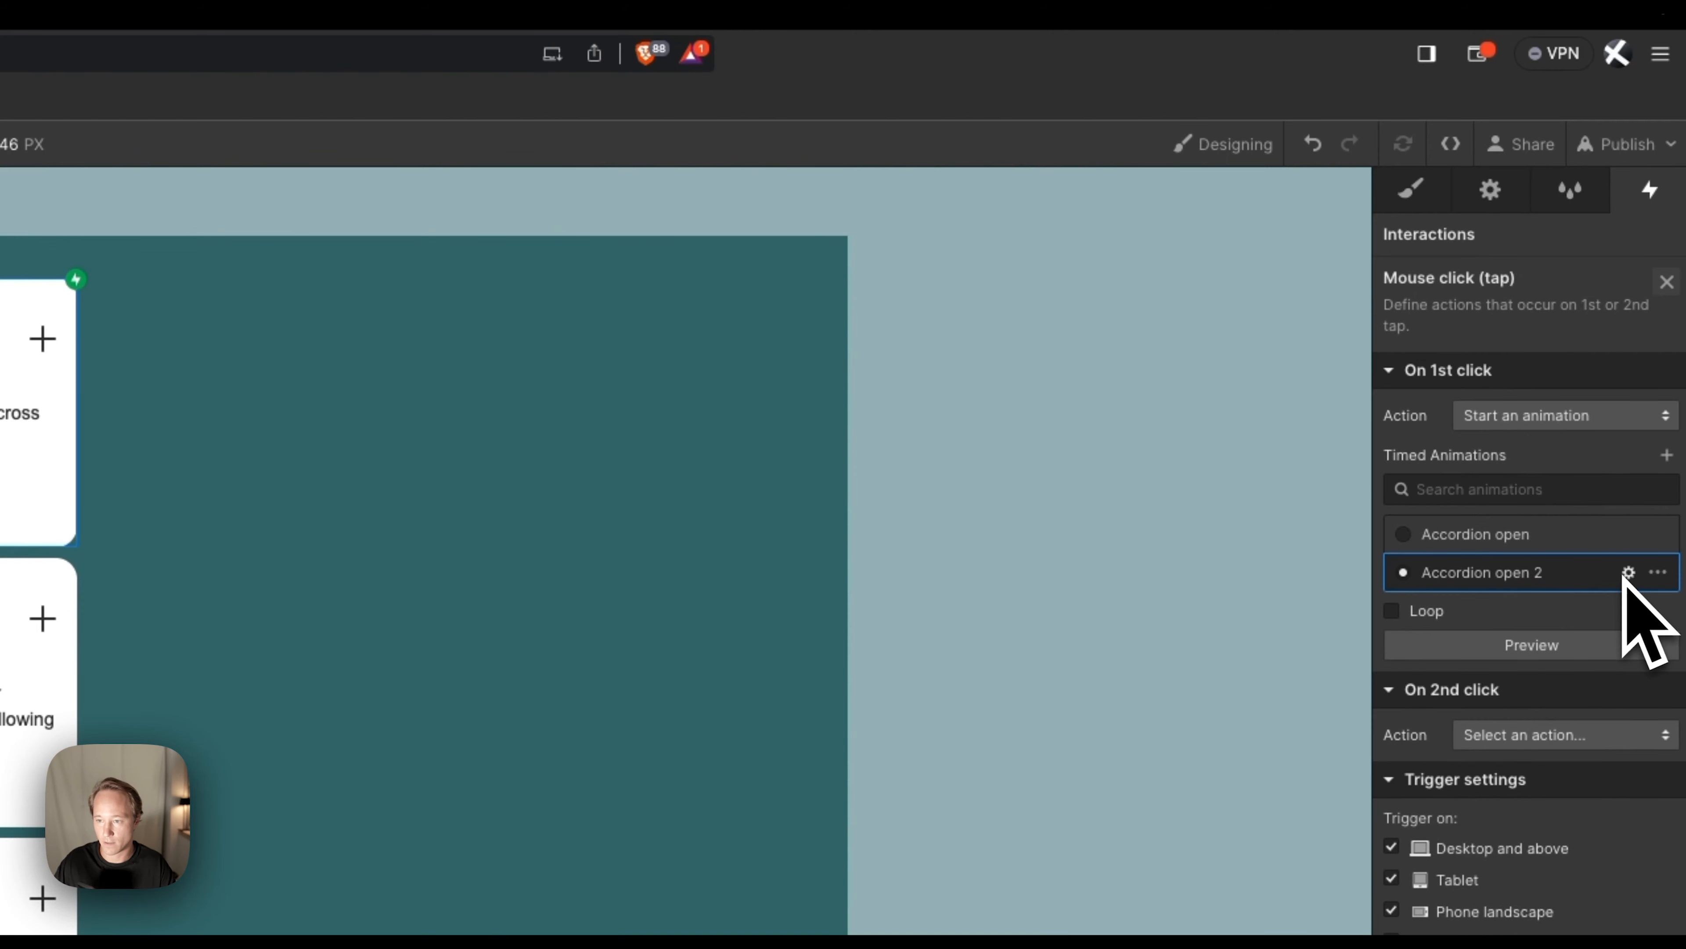
Delete the three initial-state actions, Hide/Show, Opacity and Size, from the Accordion open 2 animation.
left_click(1627, 572)
left_click(1554, 325)
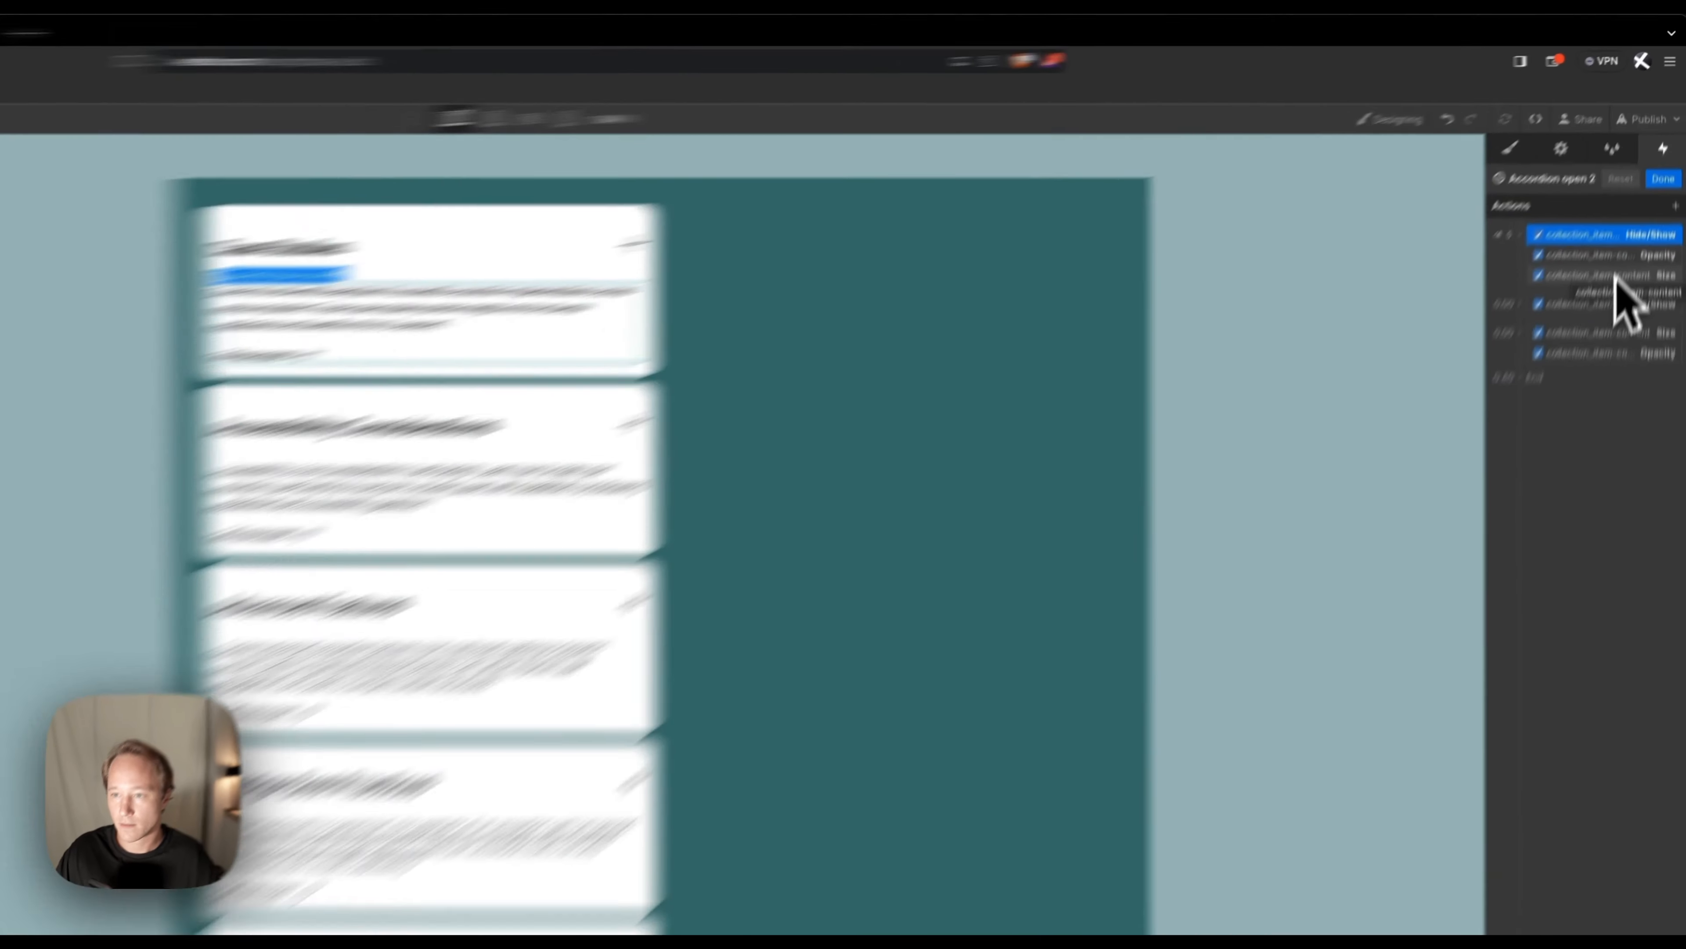
left_click(1629, 218, "shift")
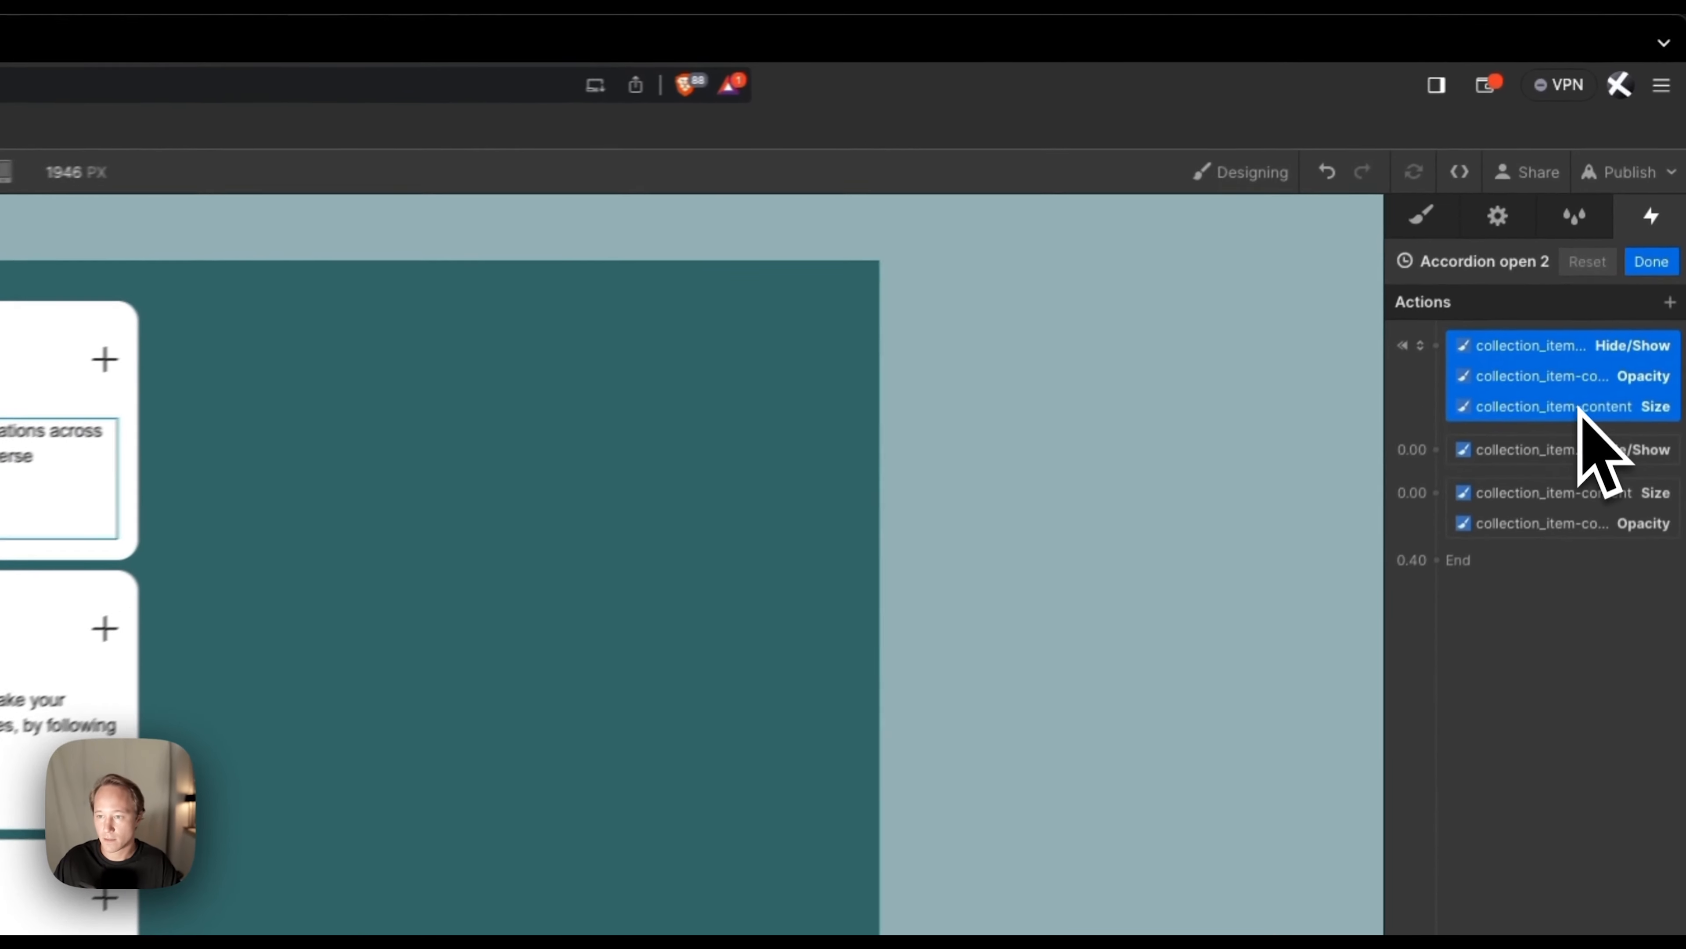
key("BackSpace")
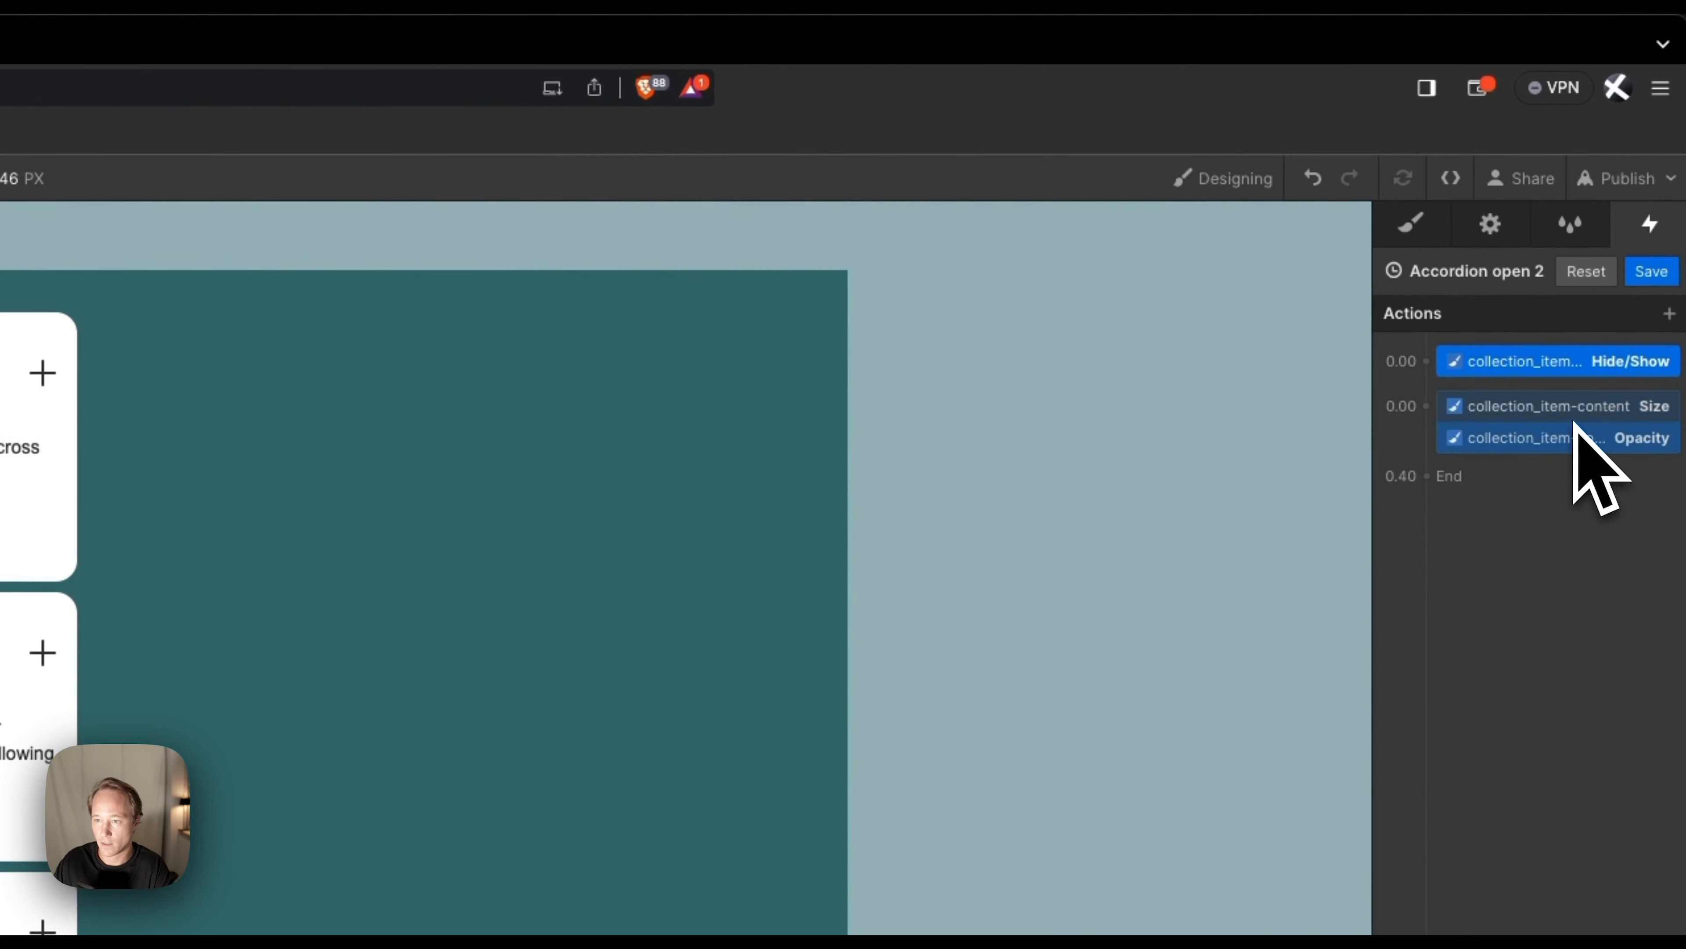
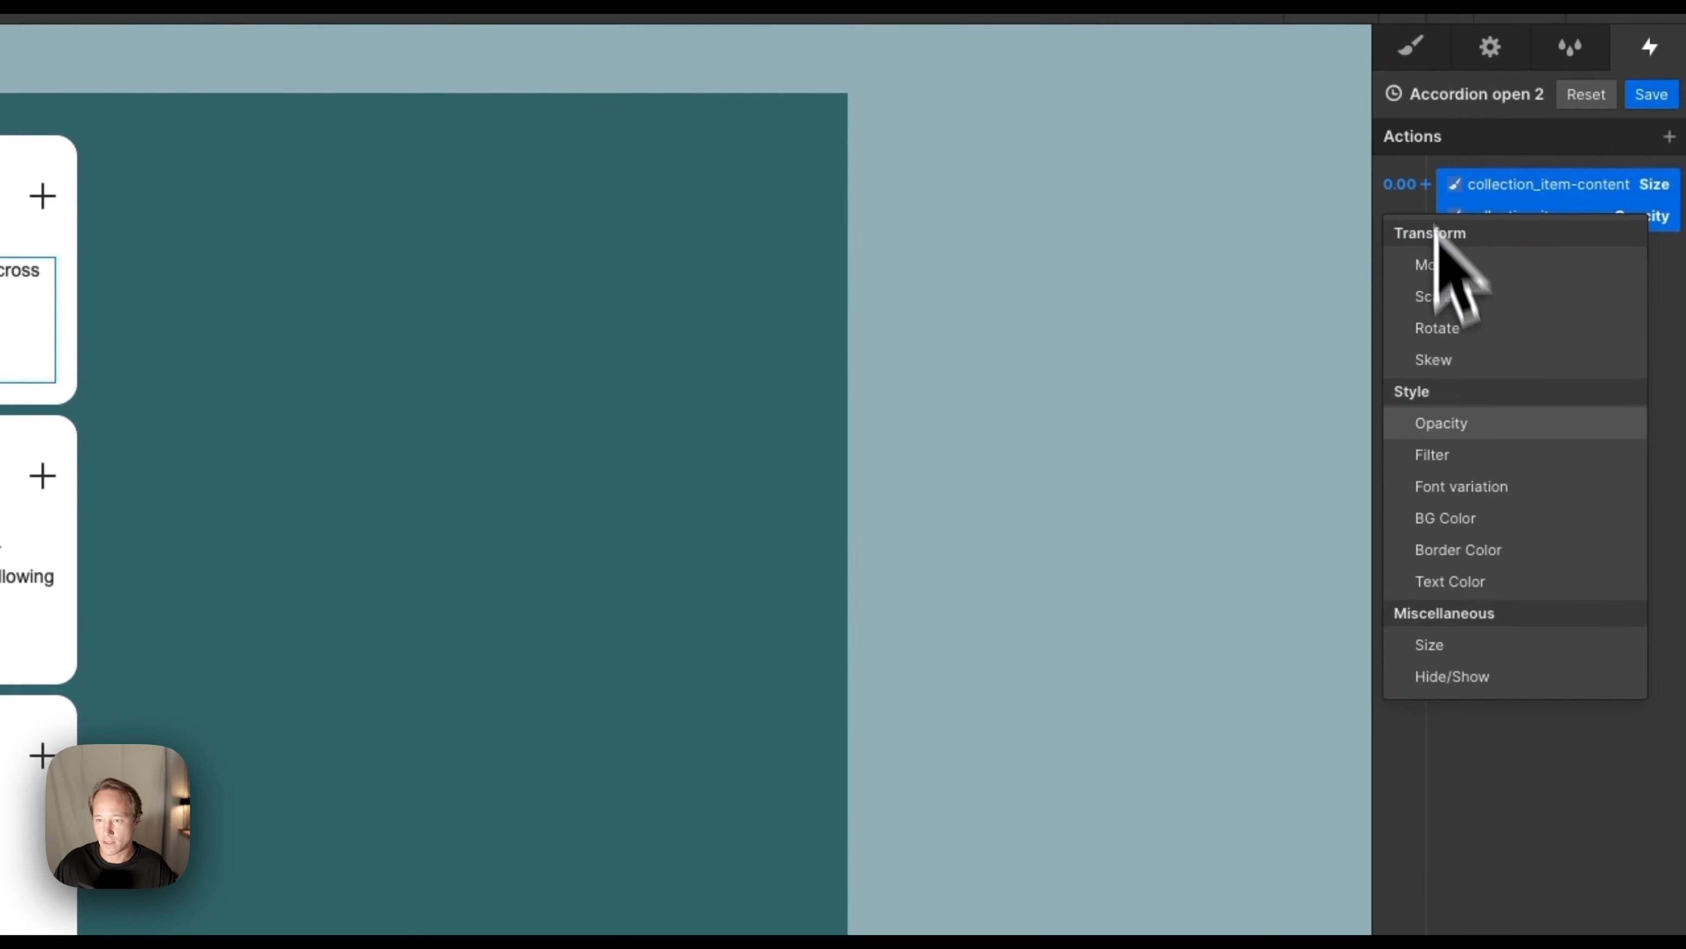
Add a Hide/Show action alongside Size and Opacity in Accordion open 2 and test the accordion items in preview.
left_click(1453, 676)
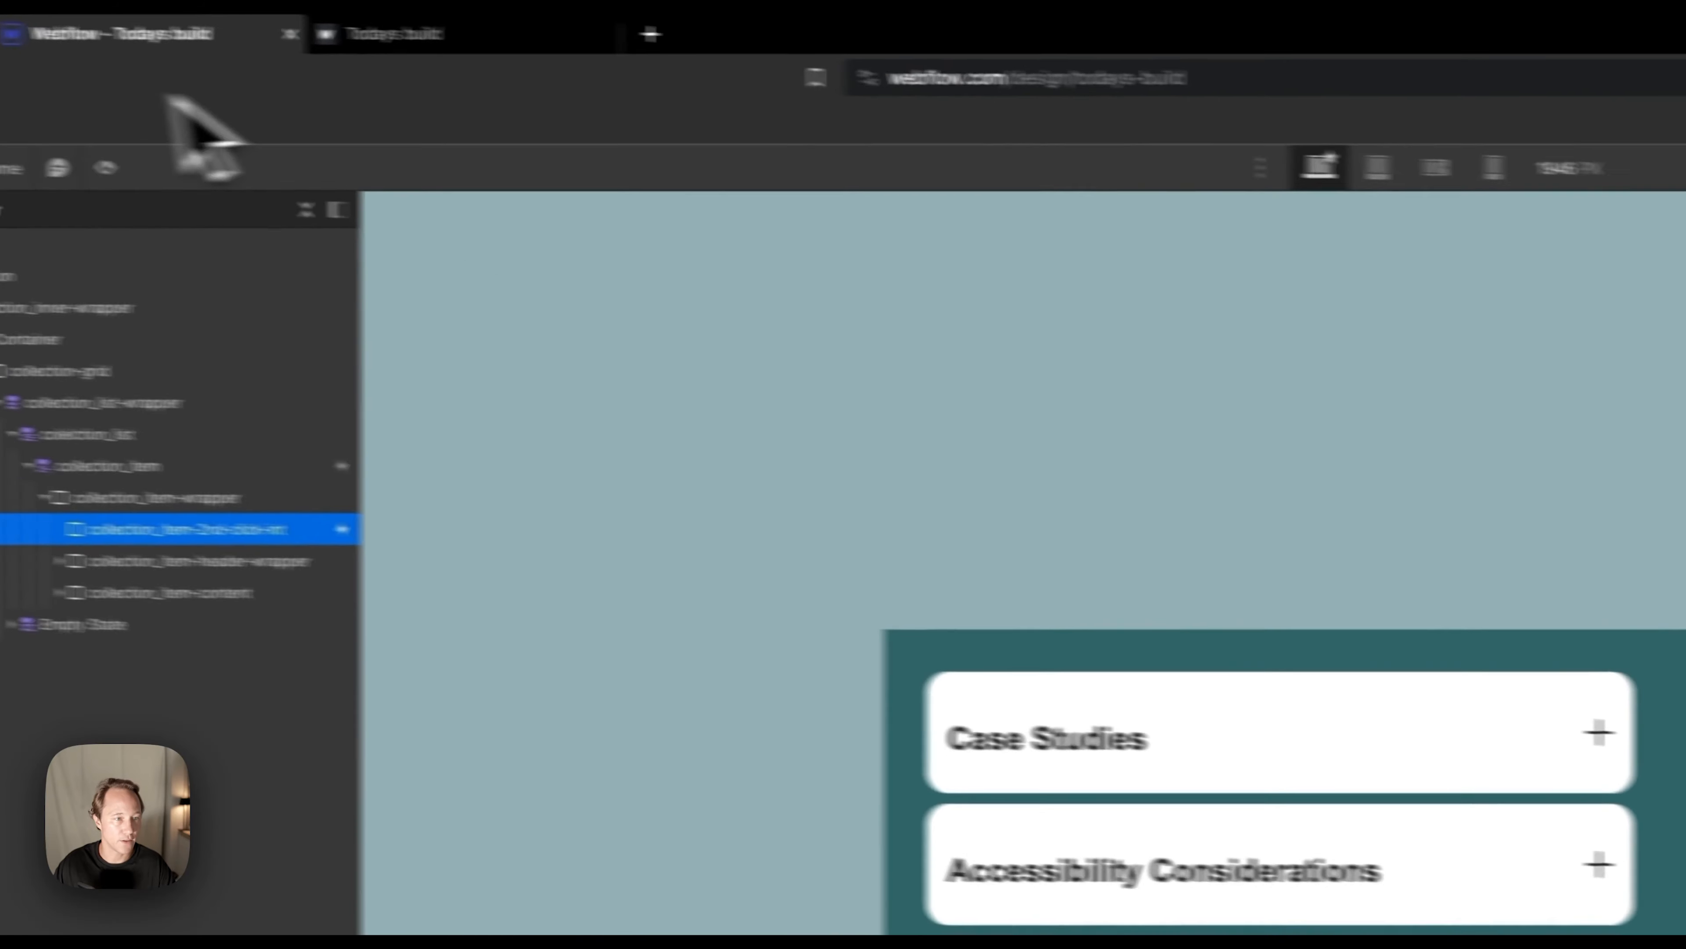
left_click(105, 167)
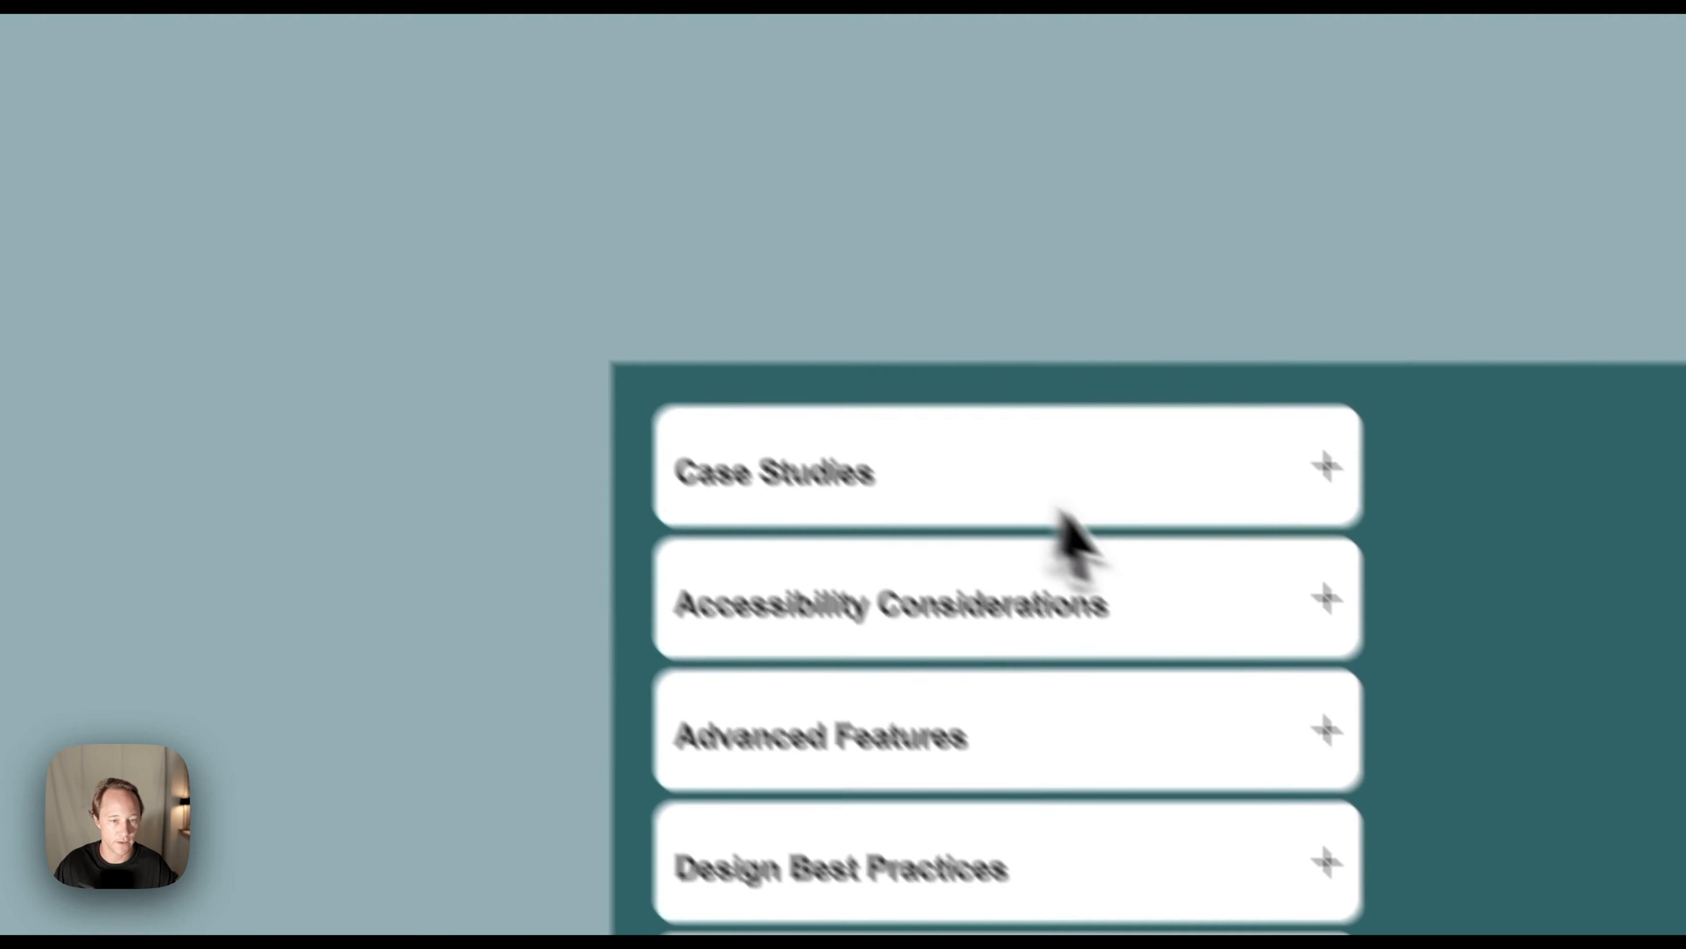
left_click(1361, 751)
left_click(1104, 588)
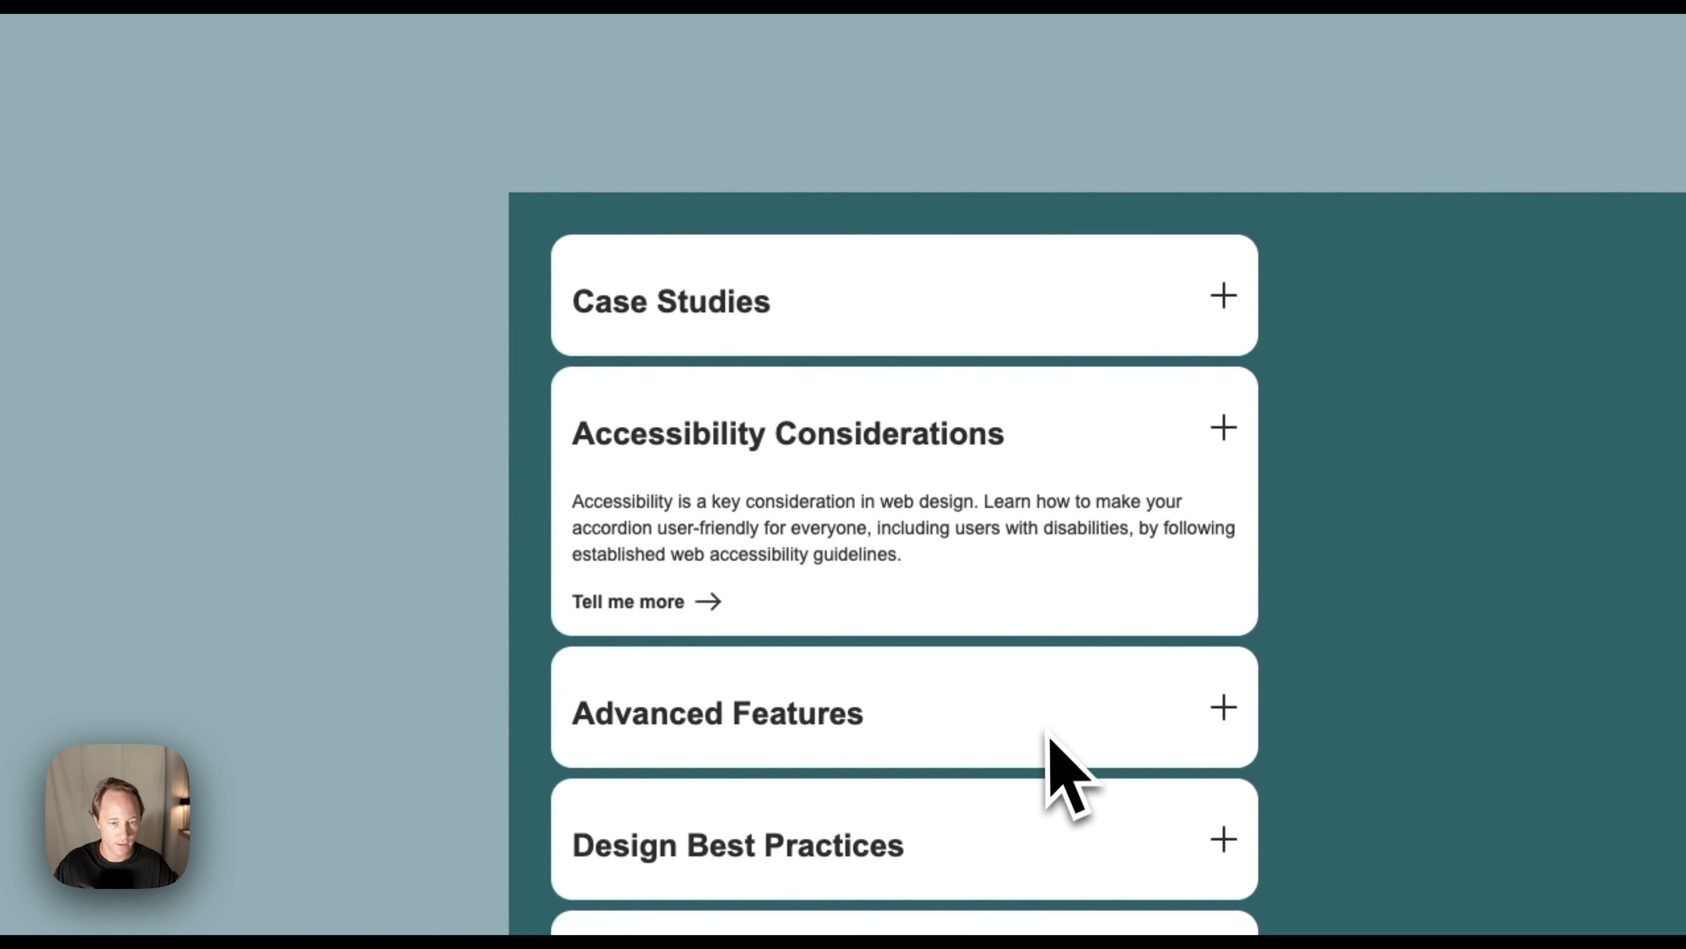
left_click(1046, 737)
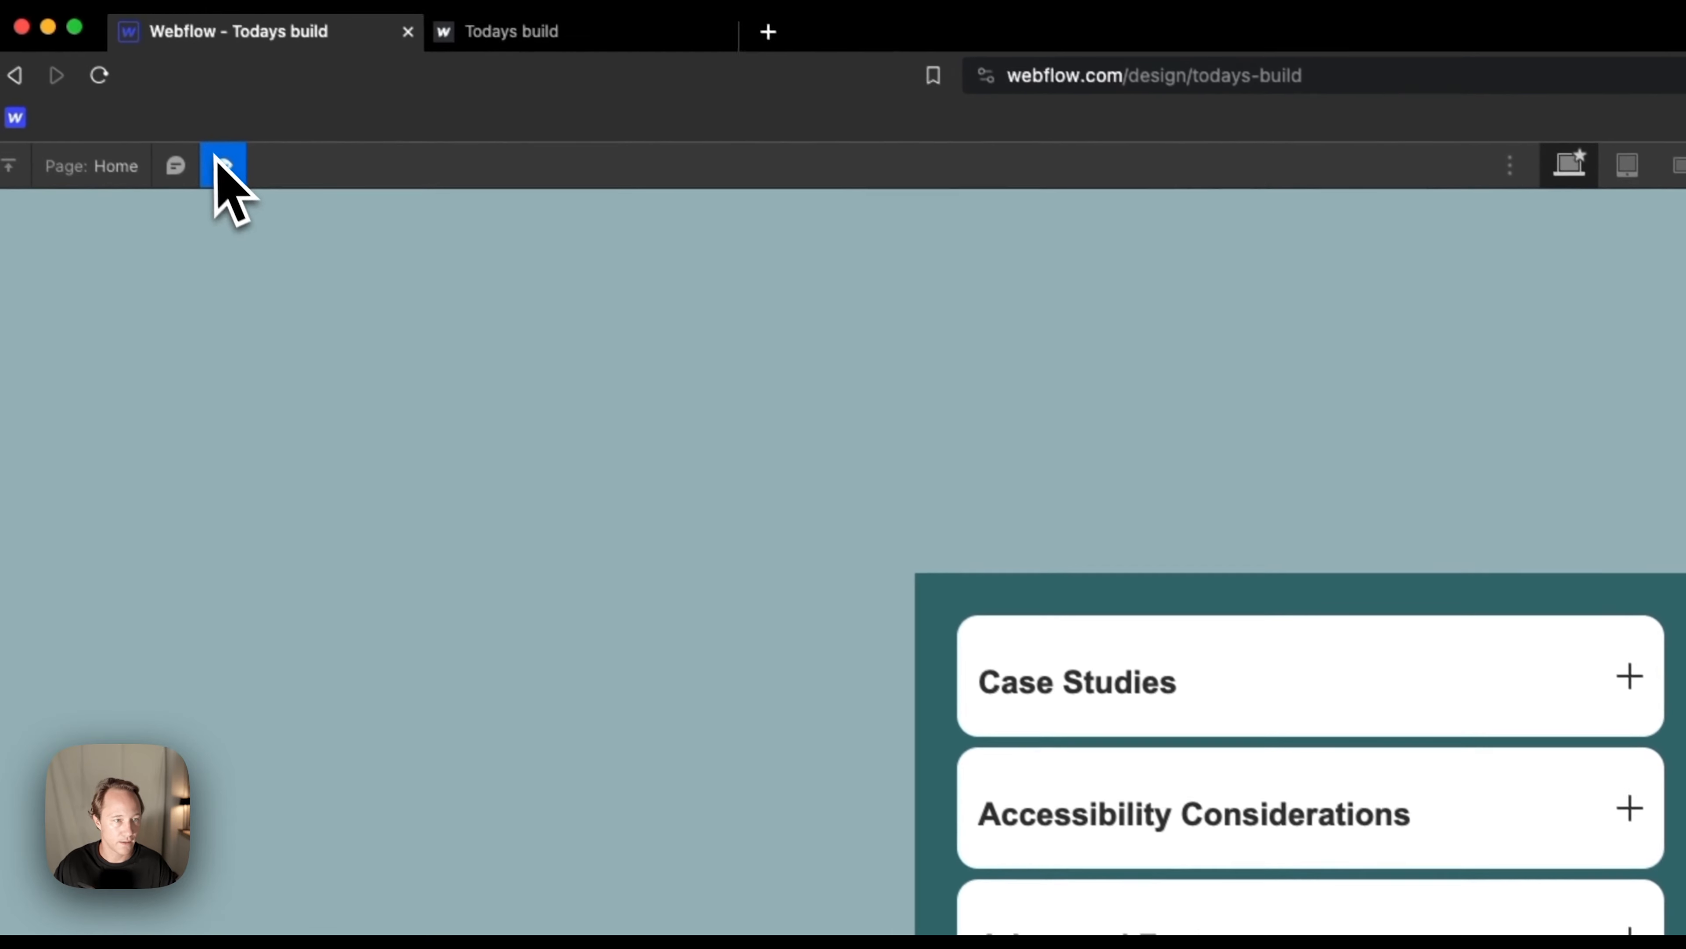
left_click(235, 177)
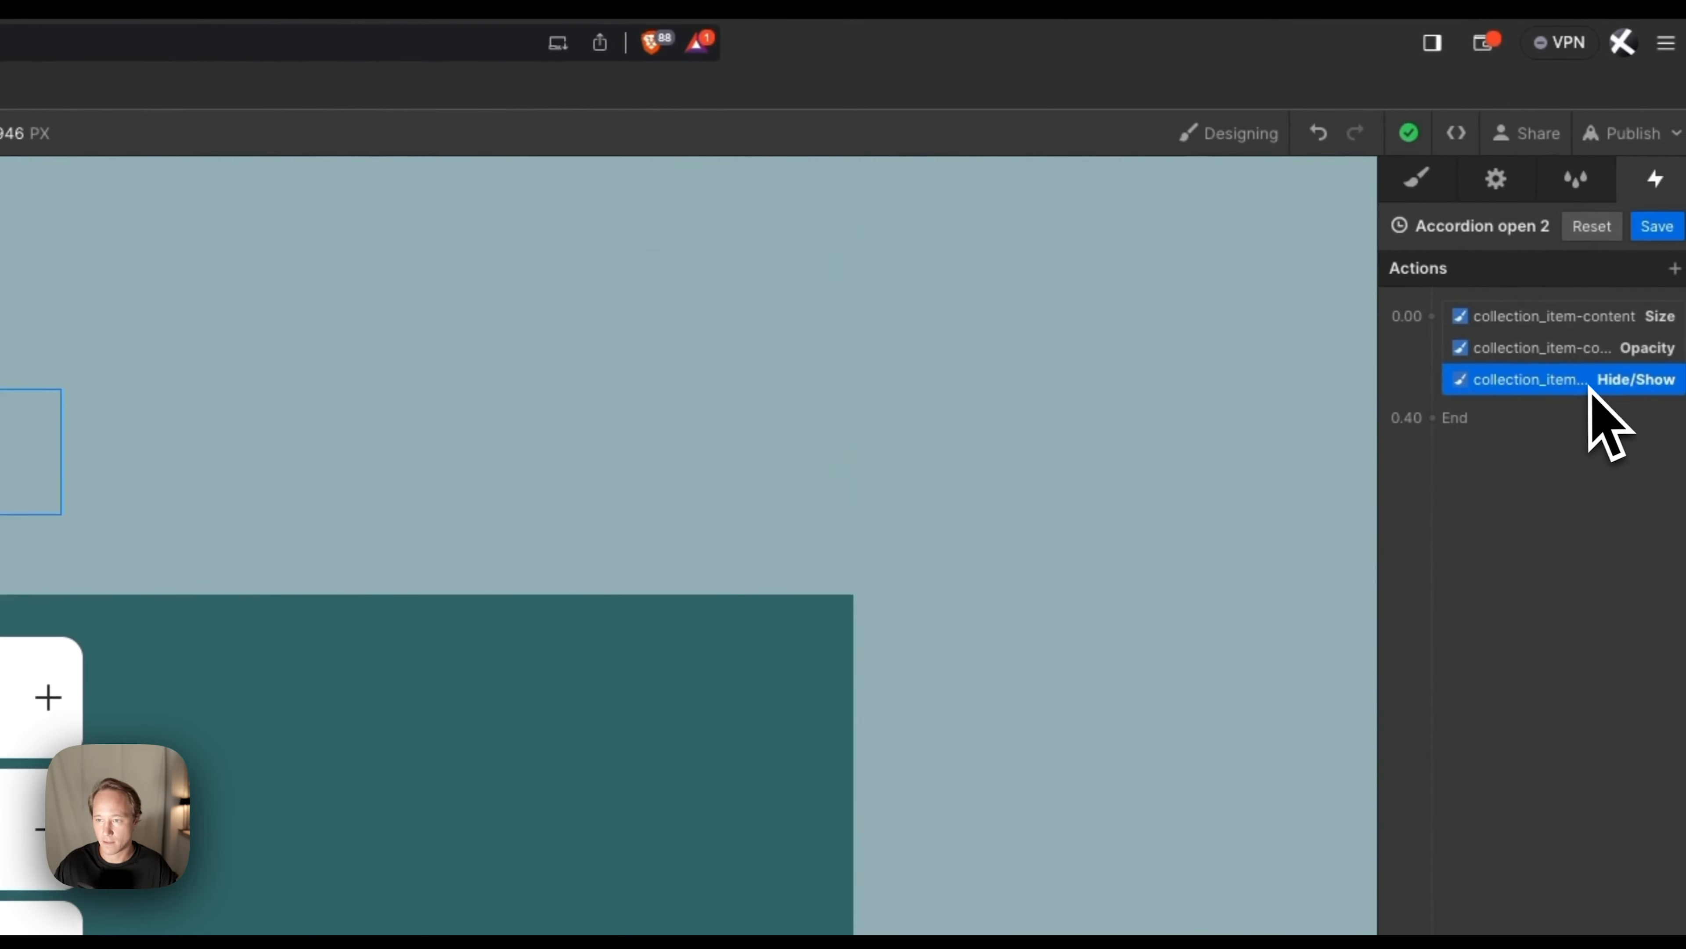
Delete the Hide/Show action from Accordion open 2 and test the accordion in preview again.
key("Delete")
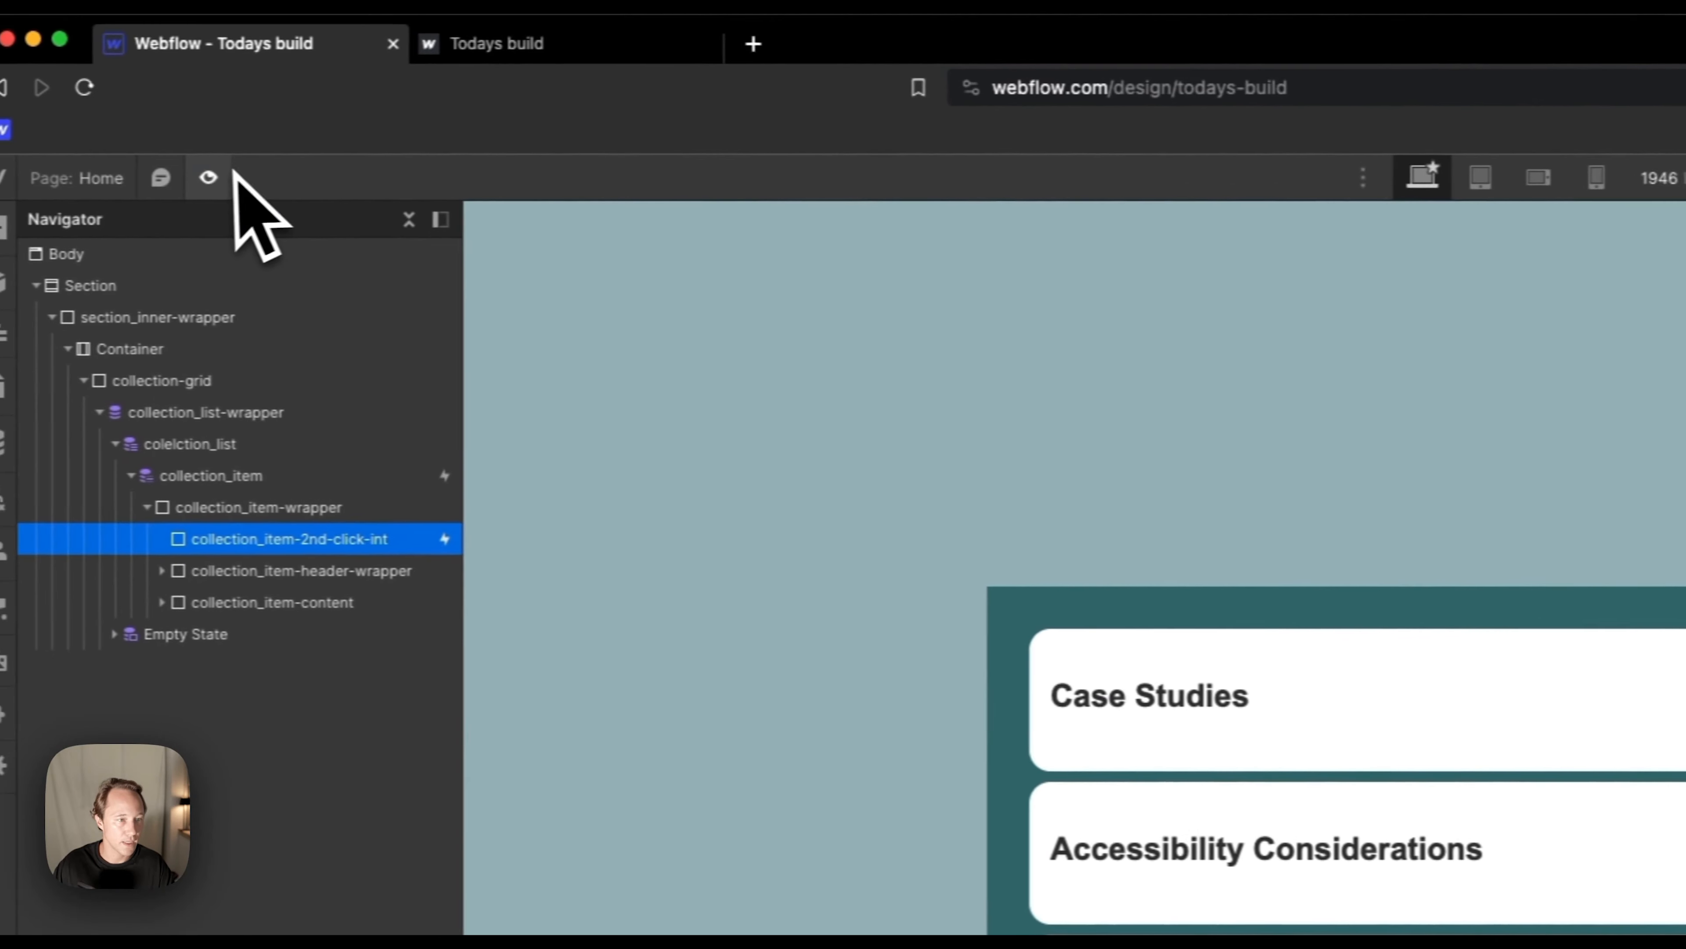
left_click(229, 176)
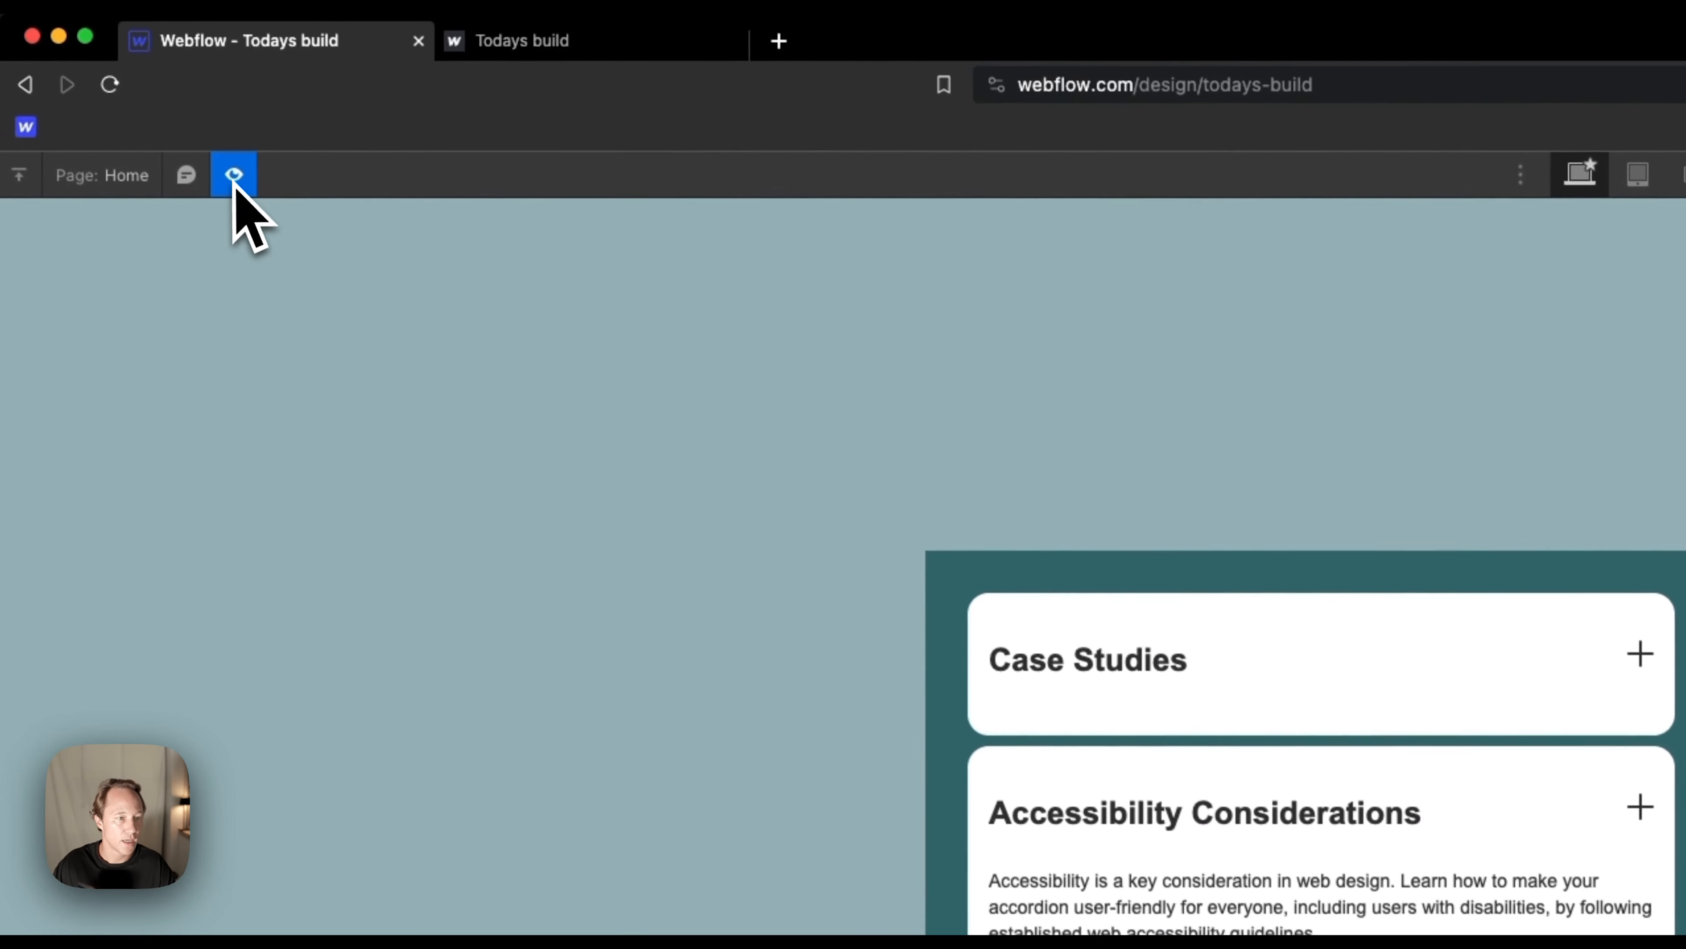
left_click(234, 175)
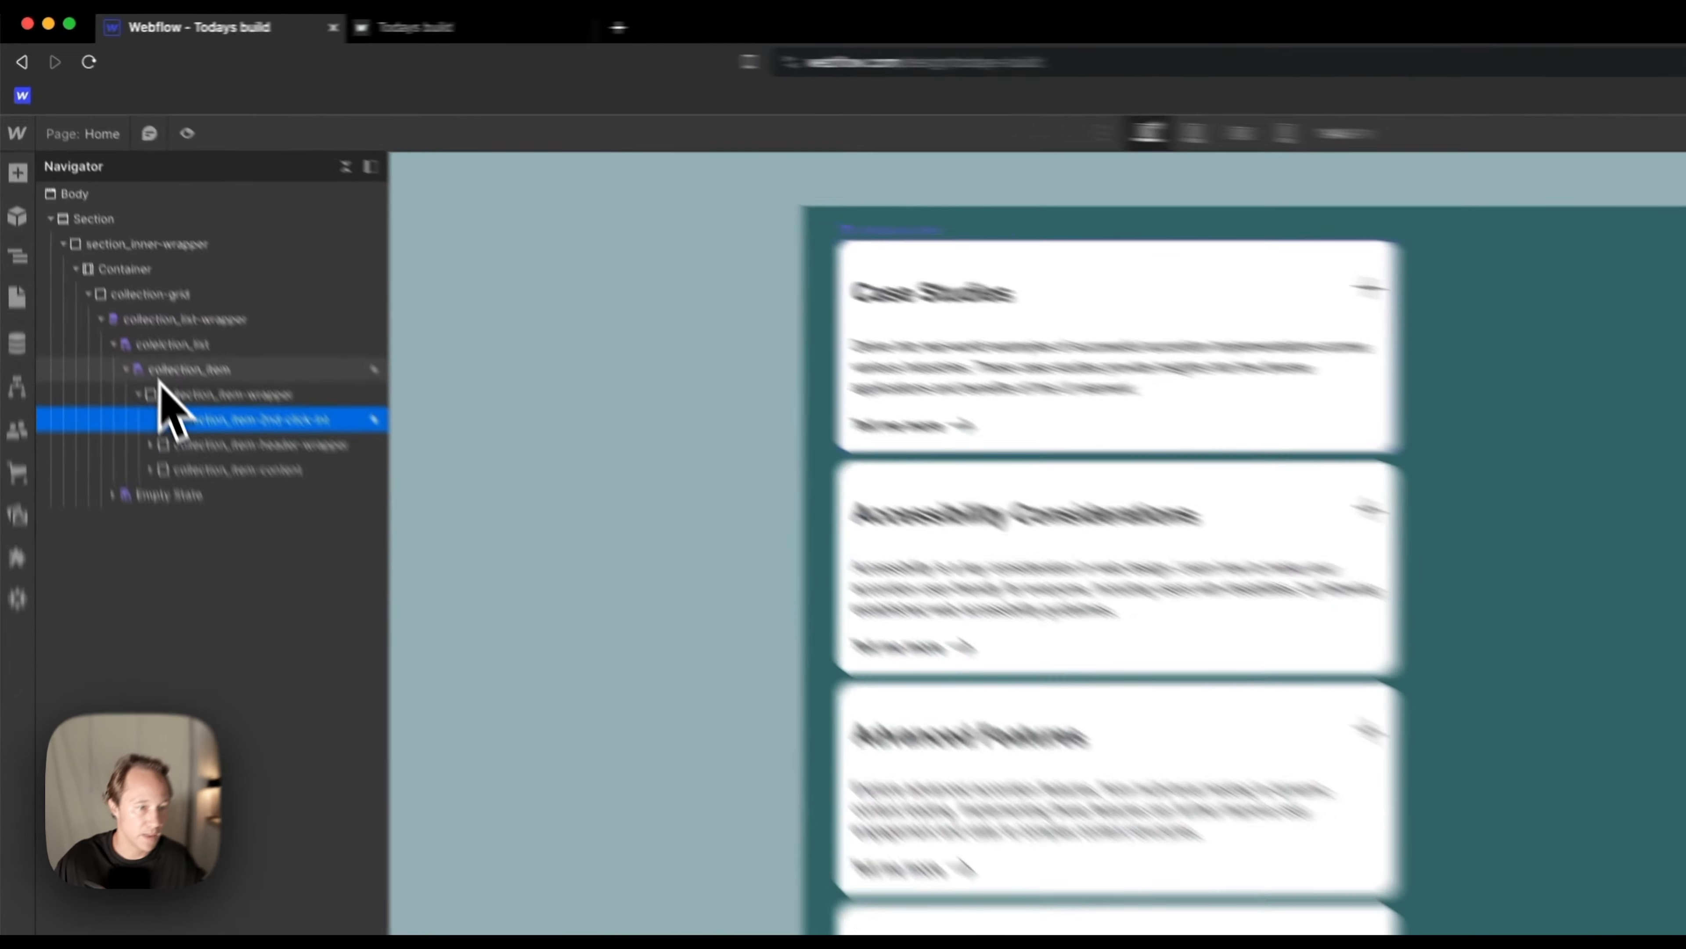
Insert two Image elements inside collection_item and place both above collection_item-wrapper.
left_click(106, 245)
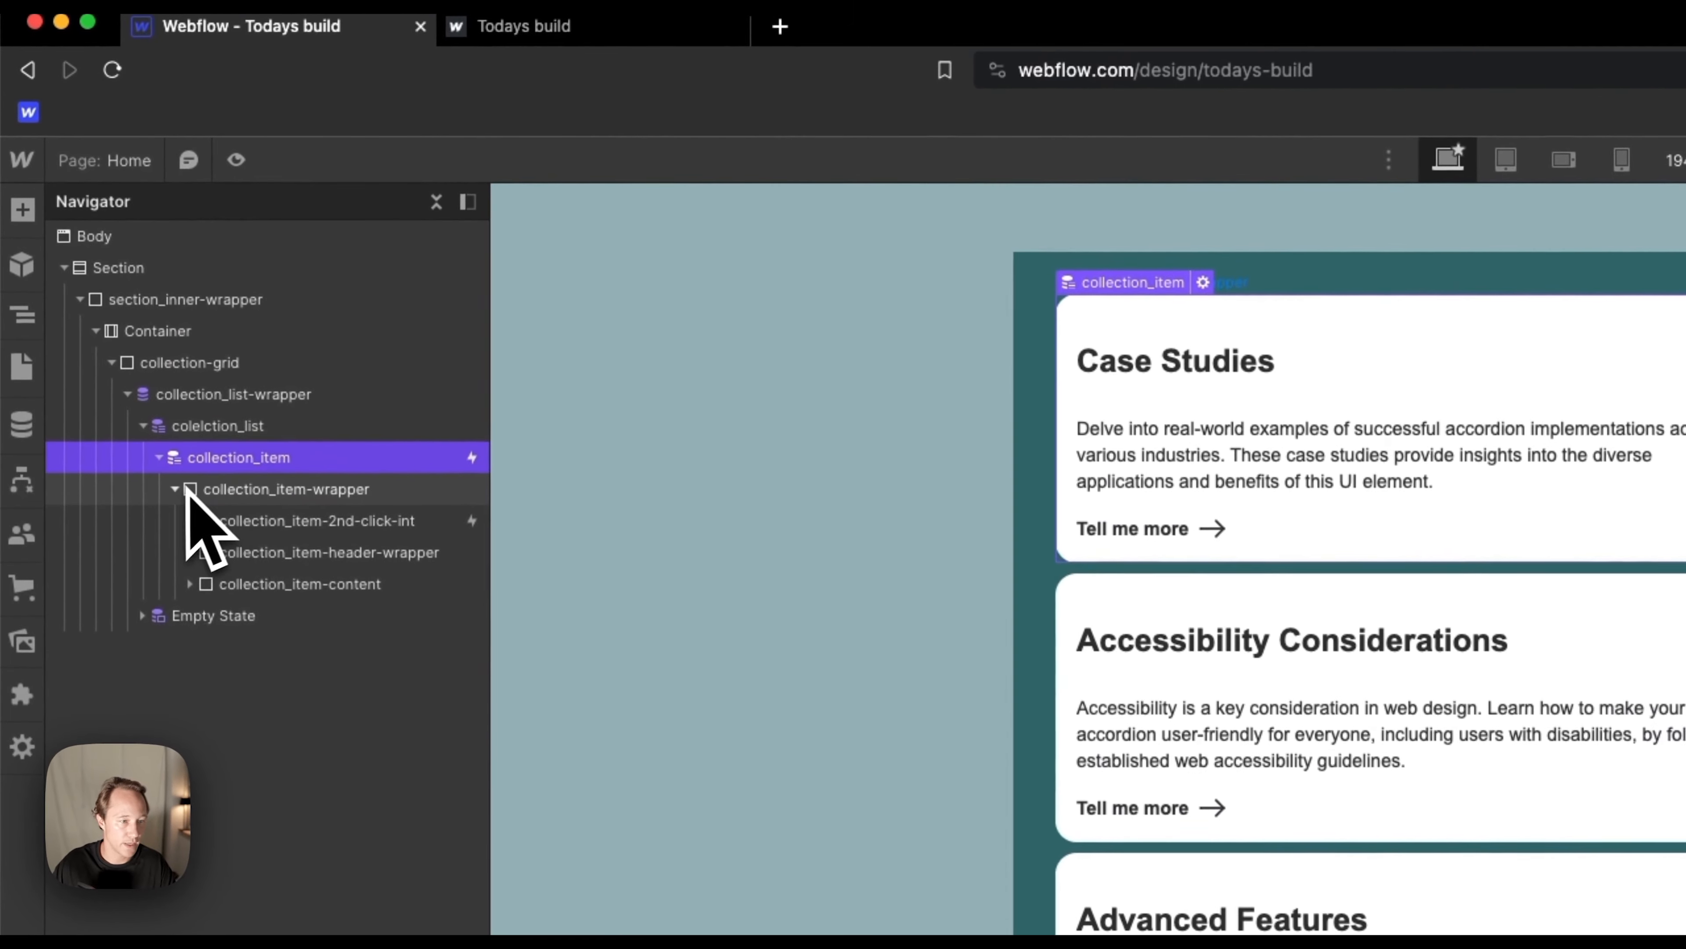
left_click(87, 261)
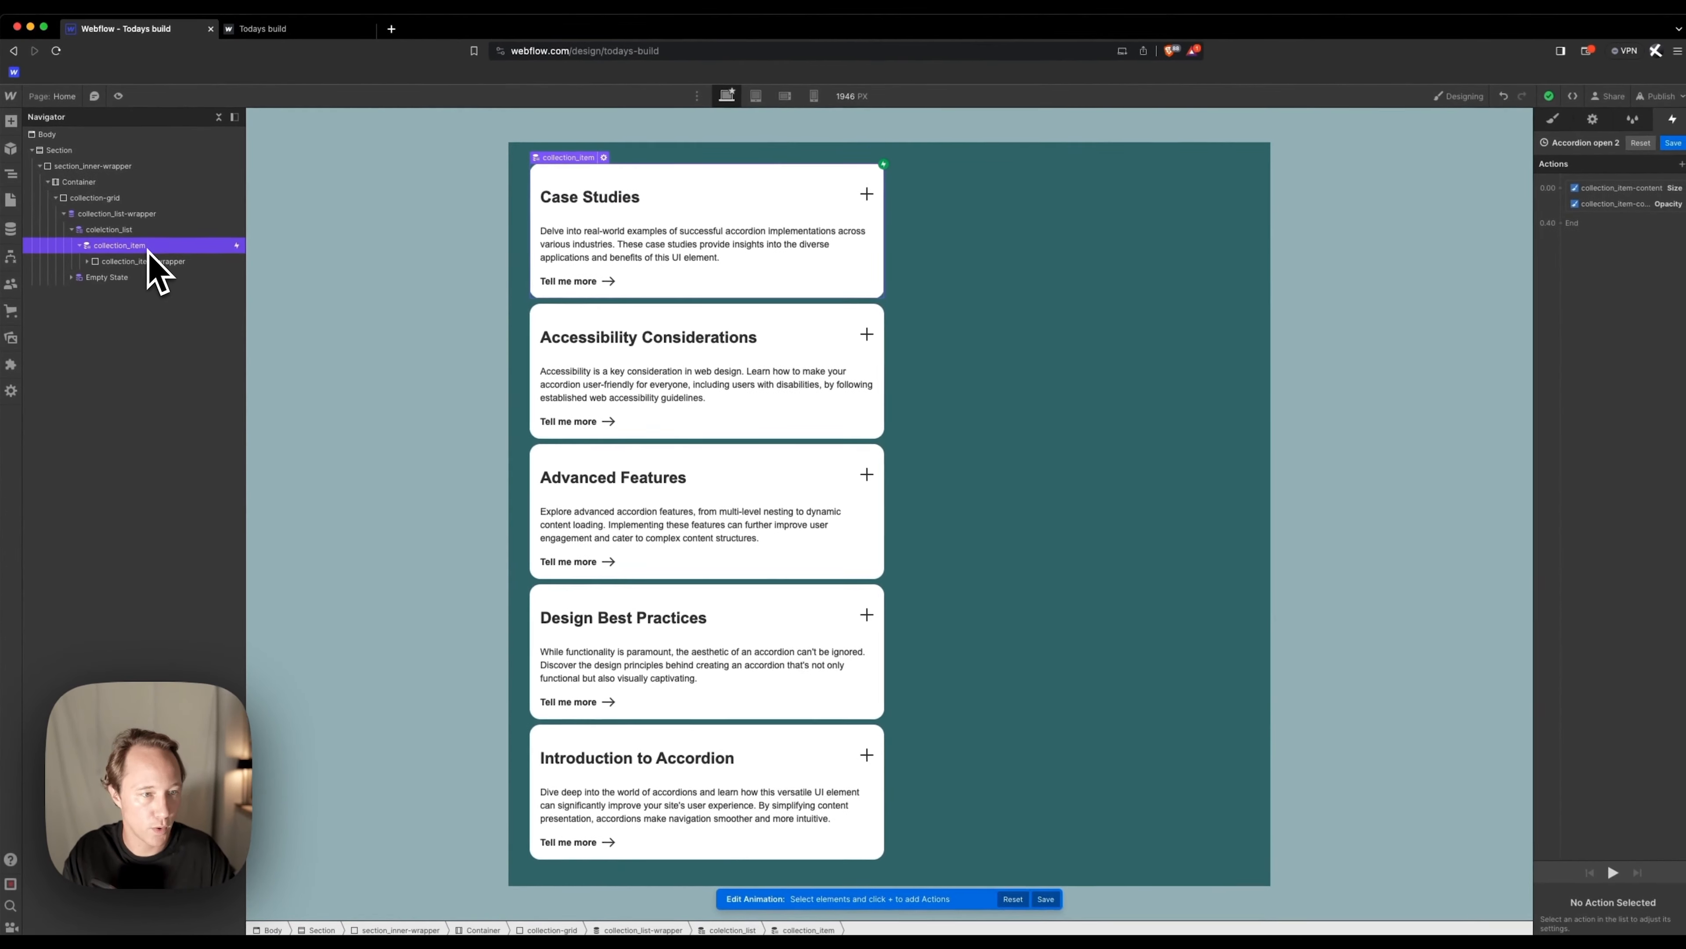
key("super+e")
type("im")
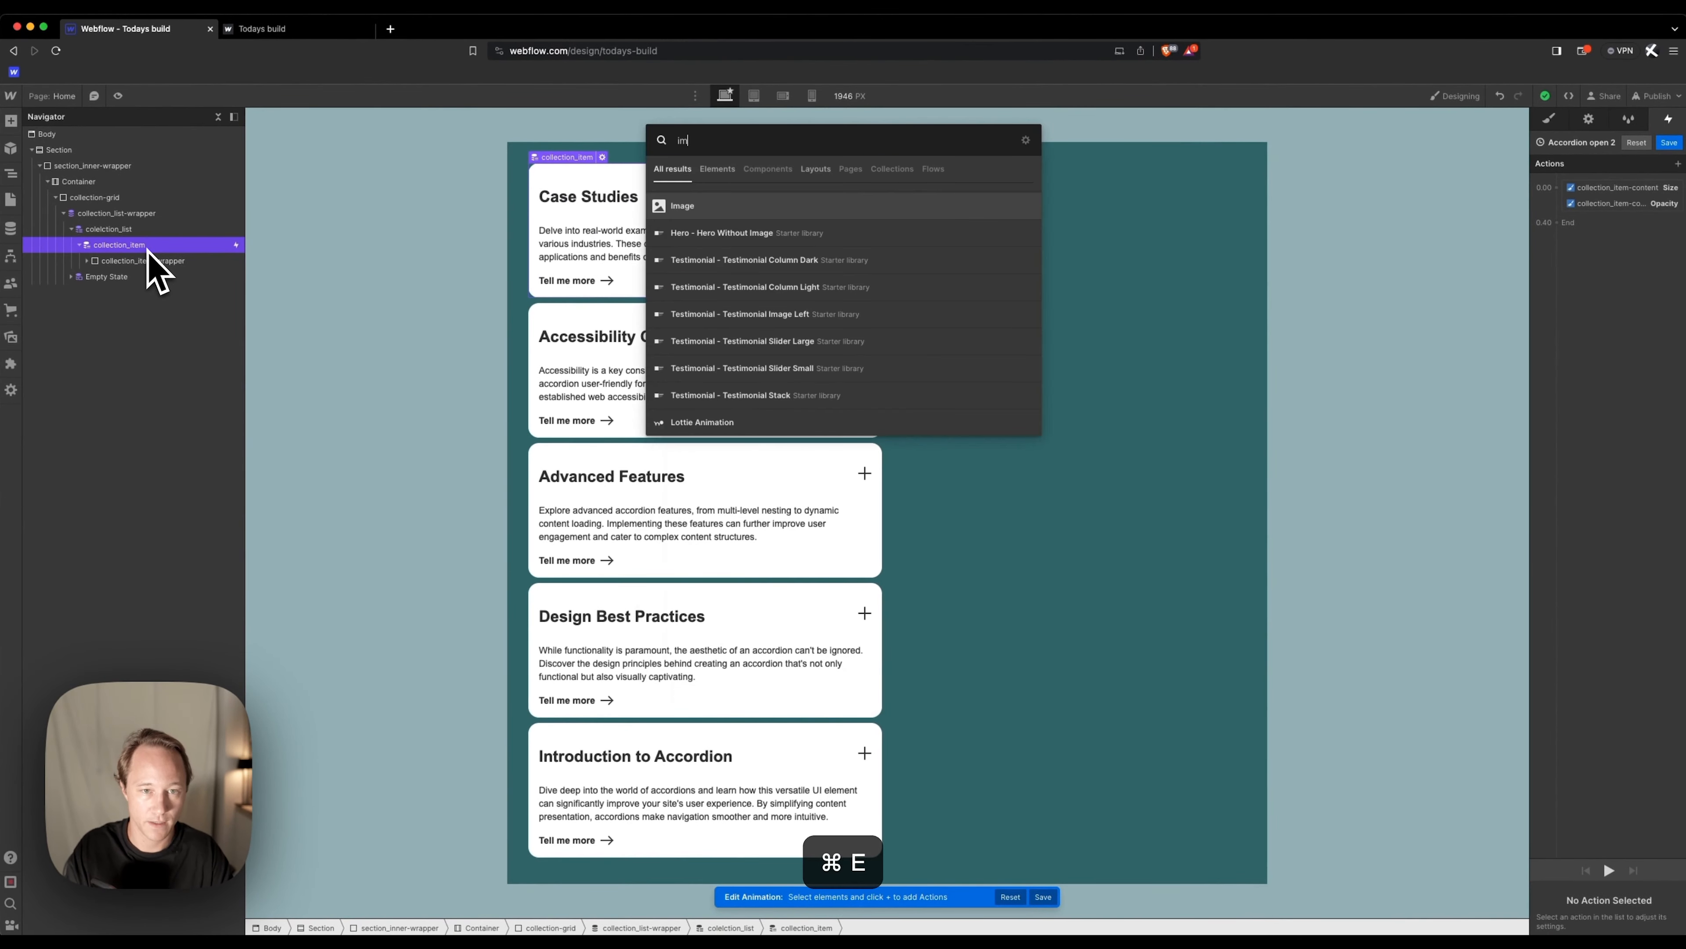
key("Return")
key("super+e")
type("im")
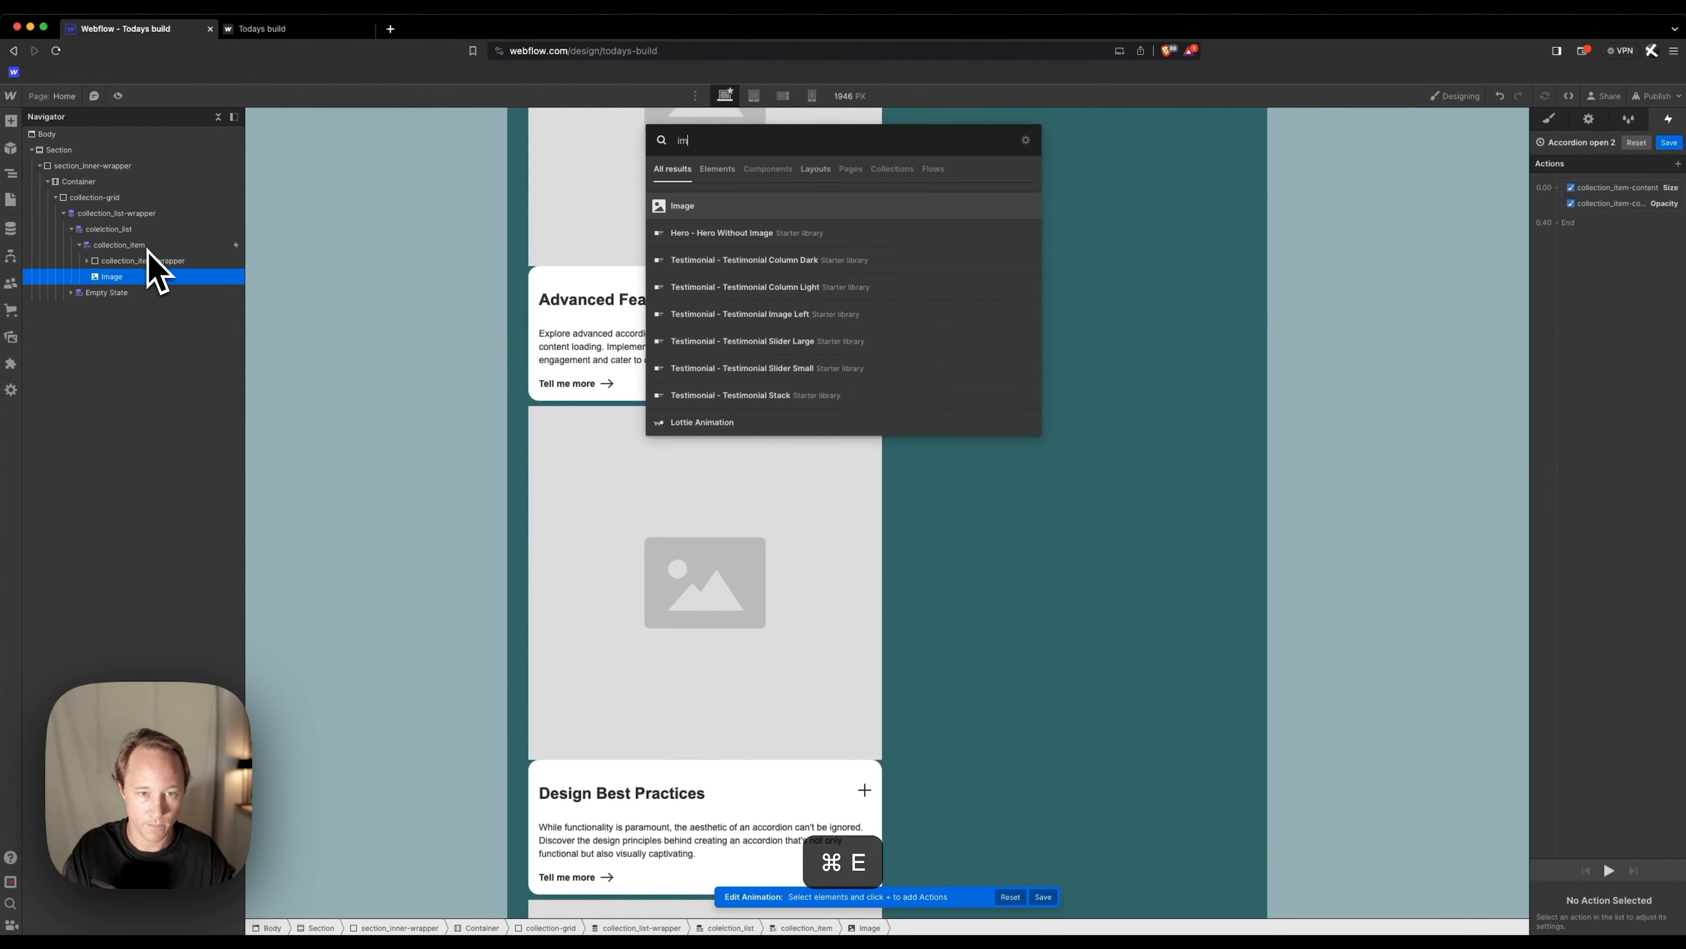
key("Return")
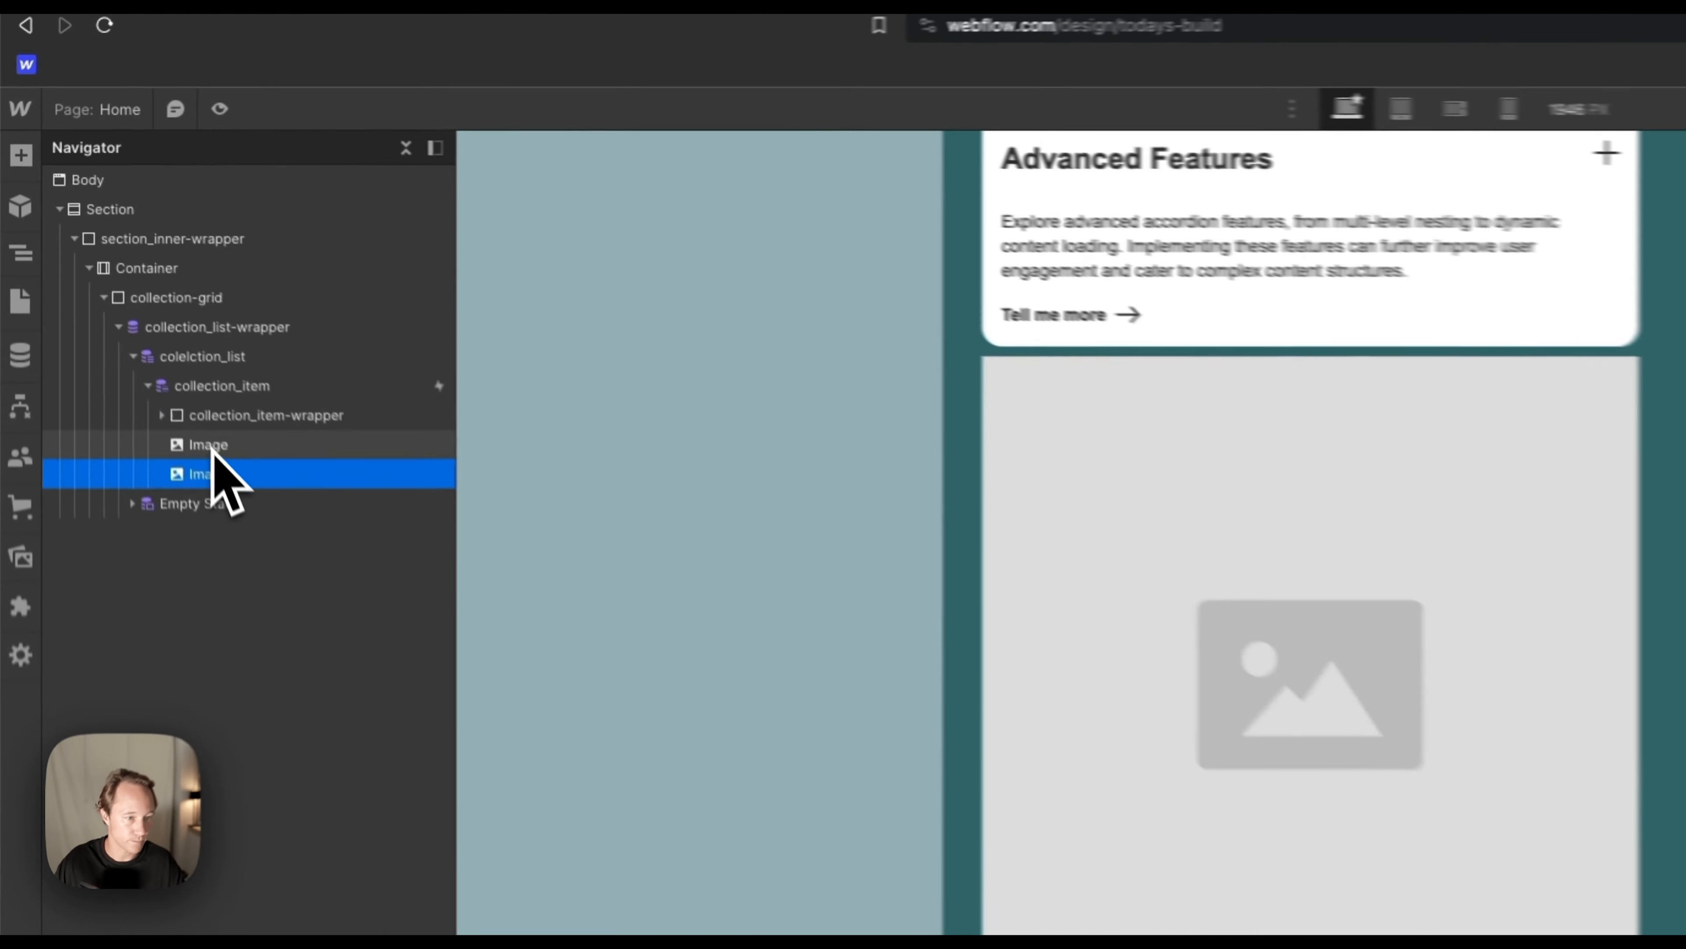
left_click_drag(110, 293, 119, 255)
left_click_drag(232, 511, 242, 458)
Save the Accordion open 2 animation and give the first image the new class collection_item_img-top.
left_click(261, 444)
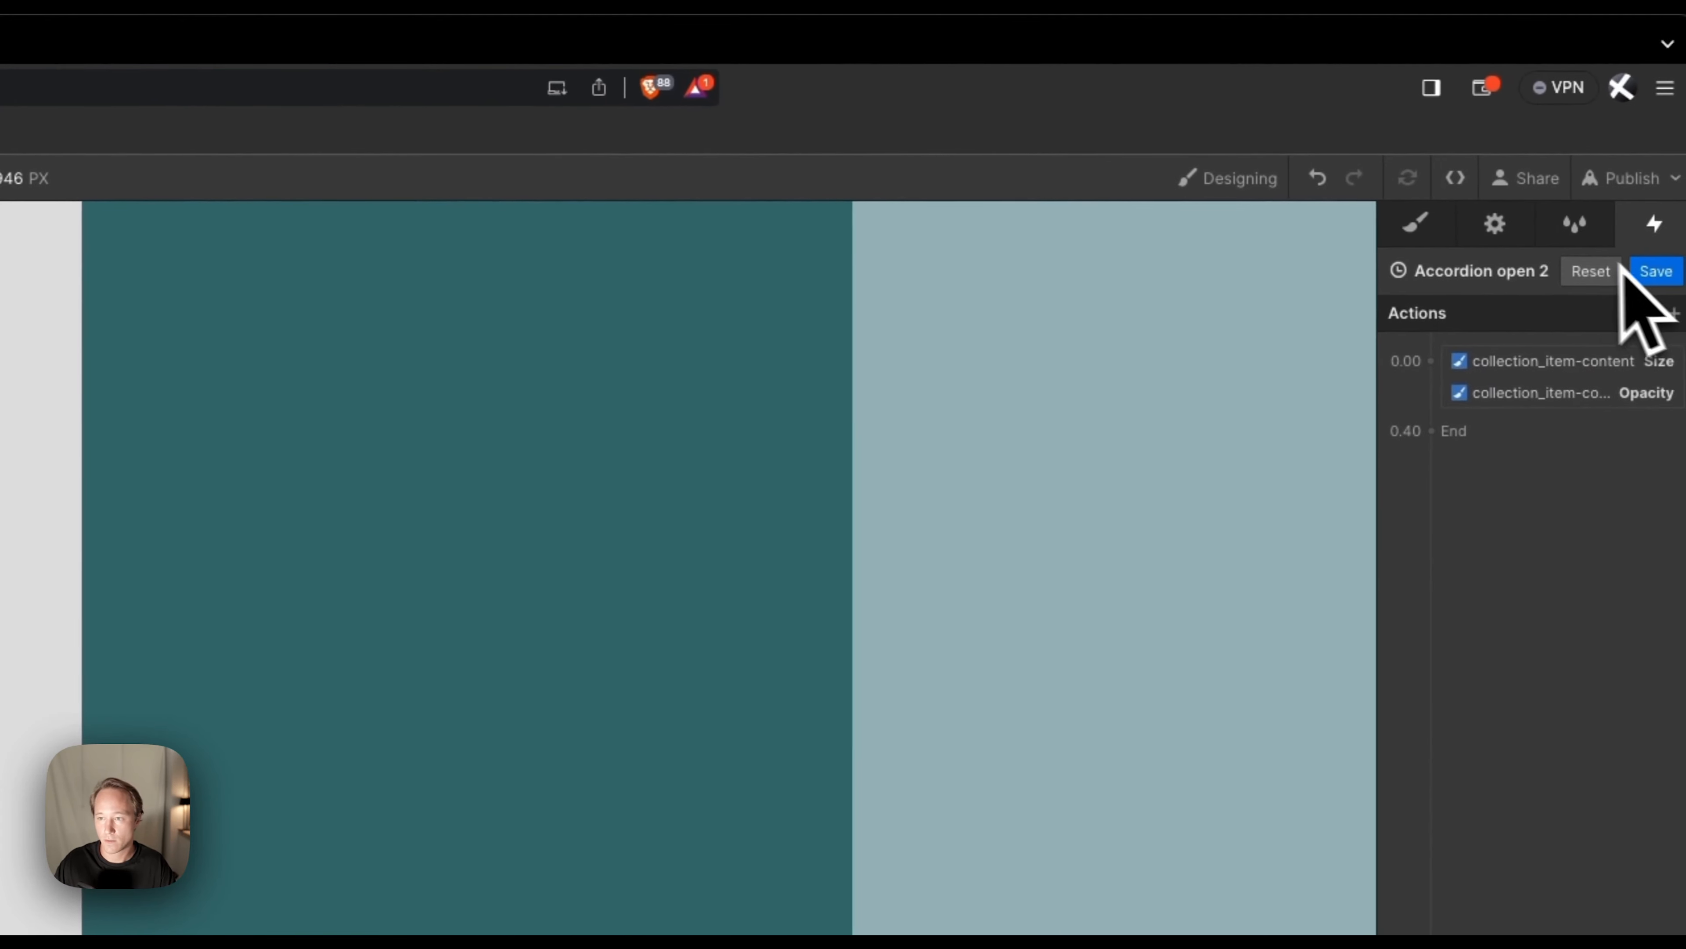
left_click(1653, 272)
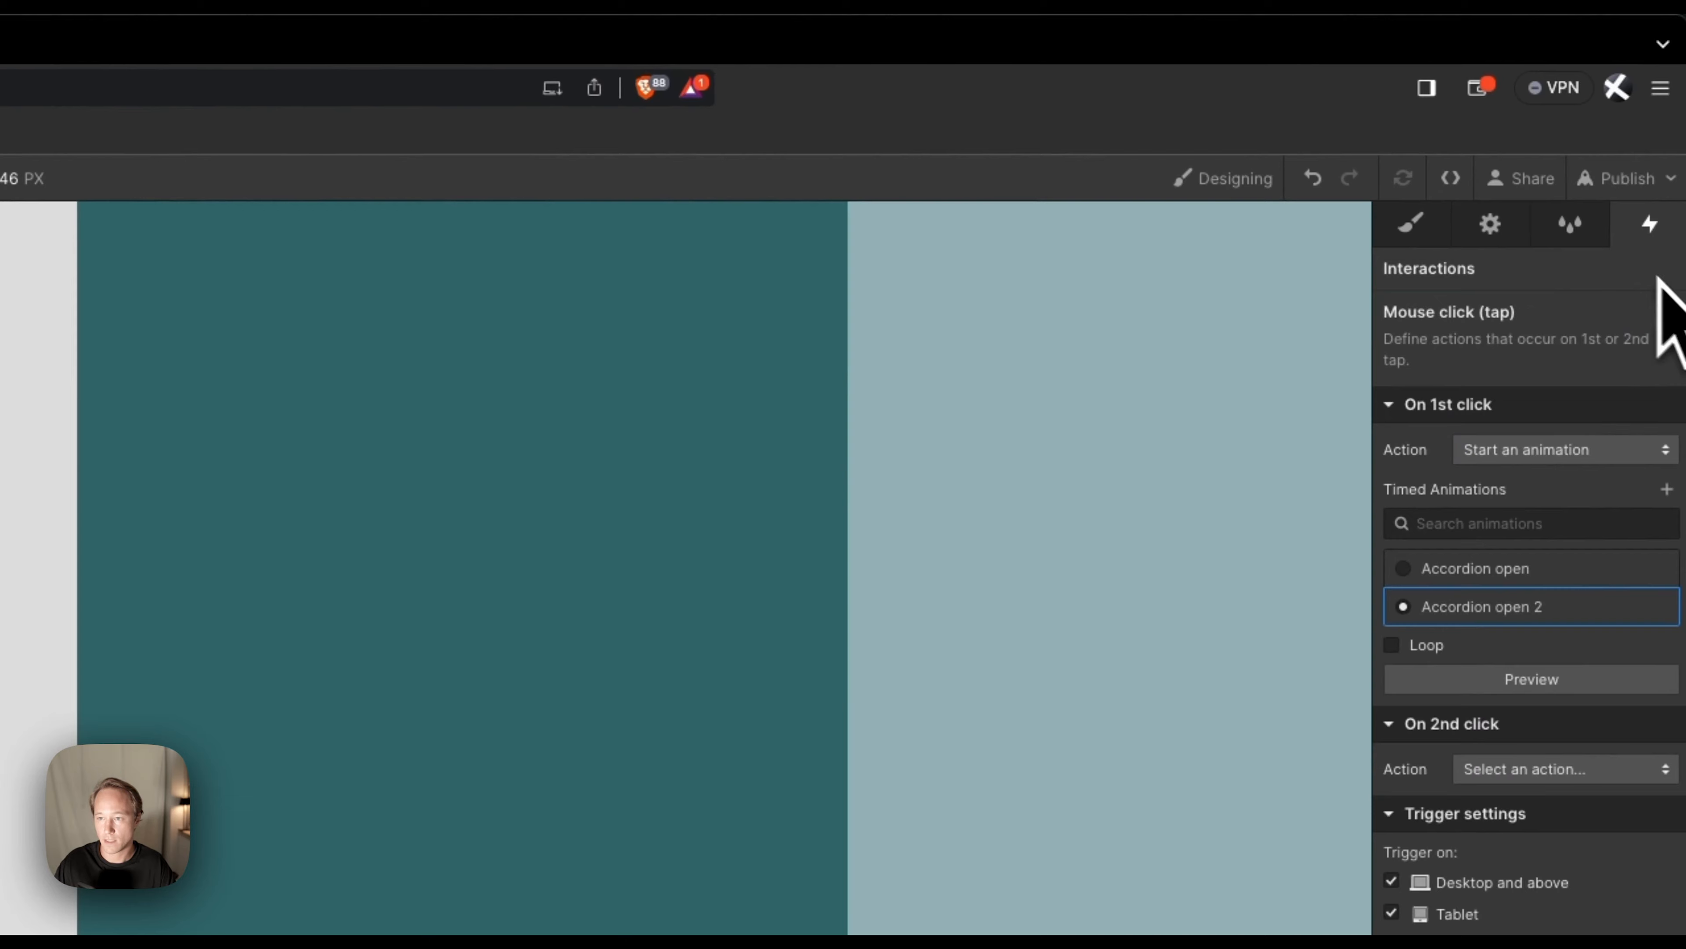
left_click(1413, 224)
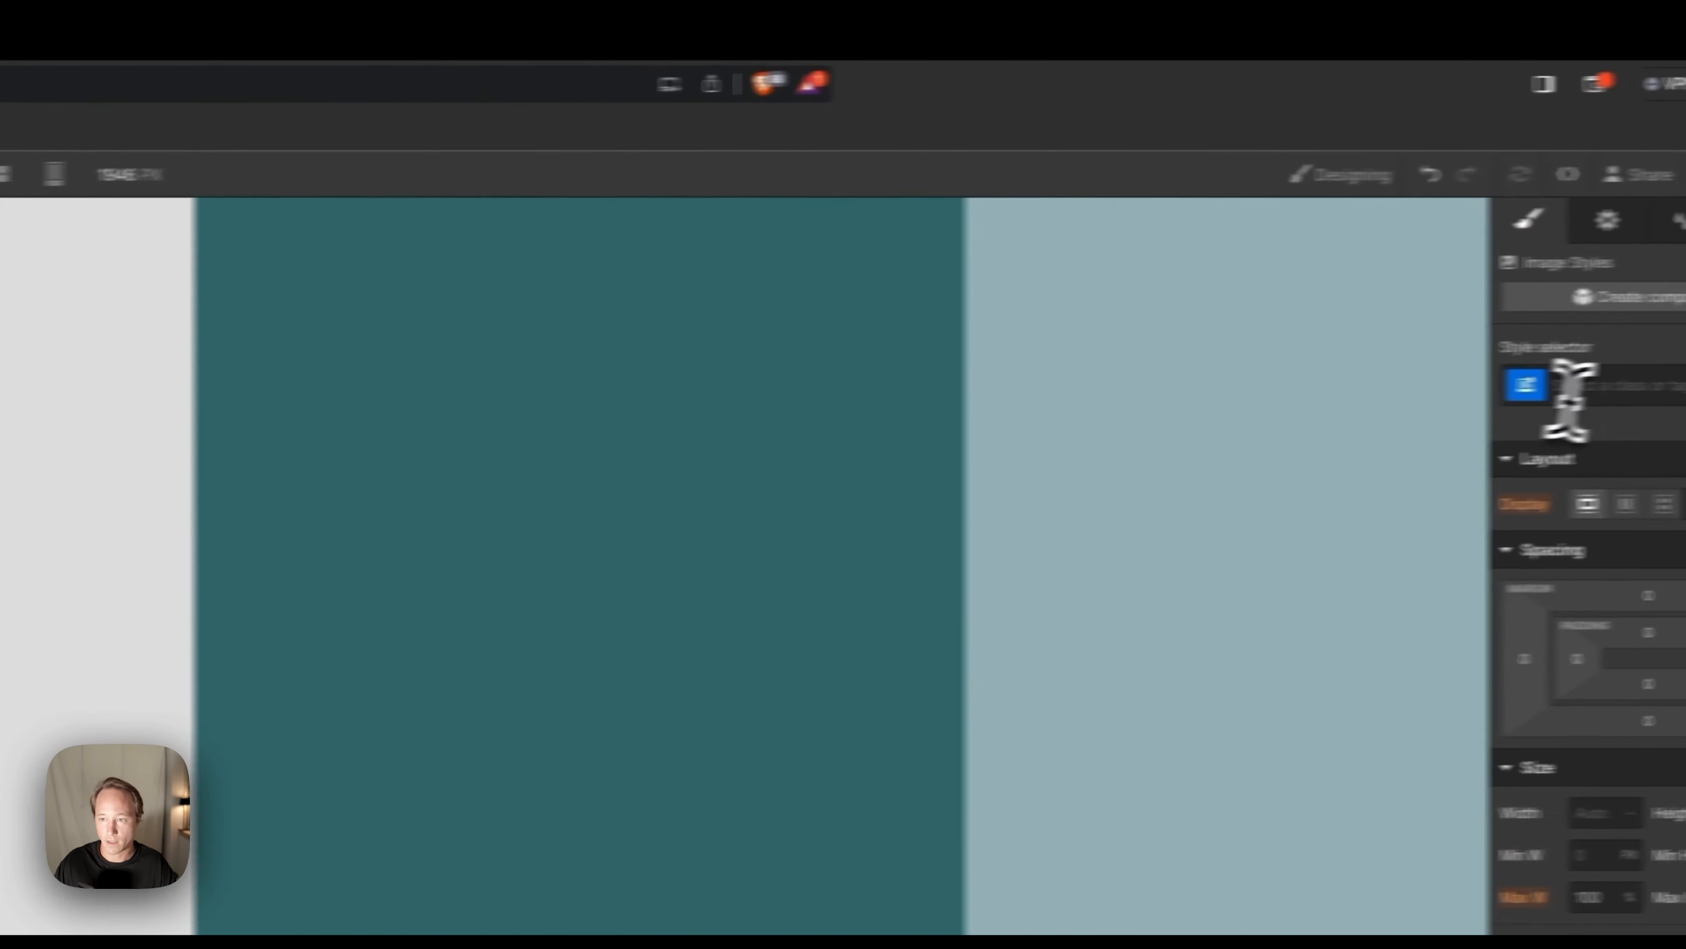
left_click(1547, 398)
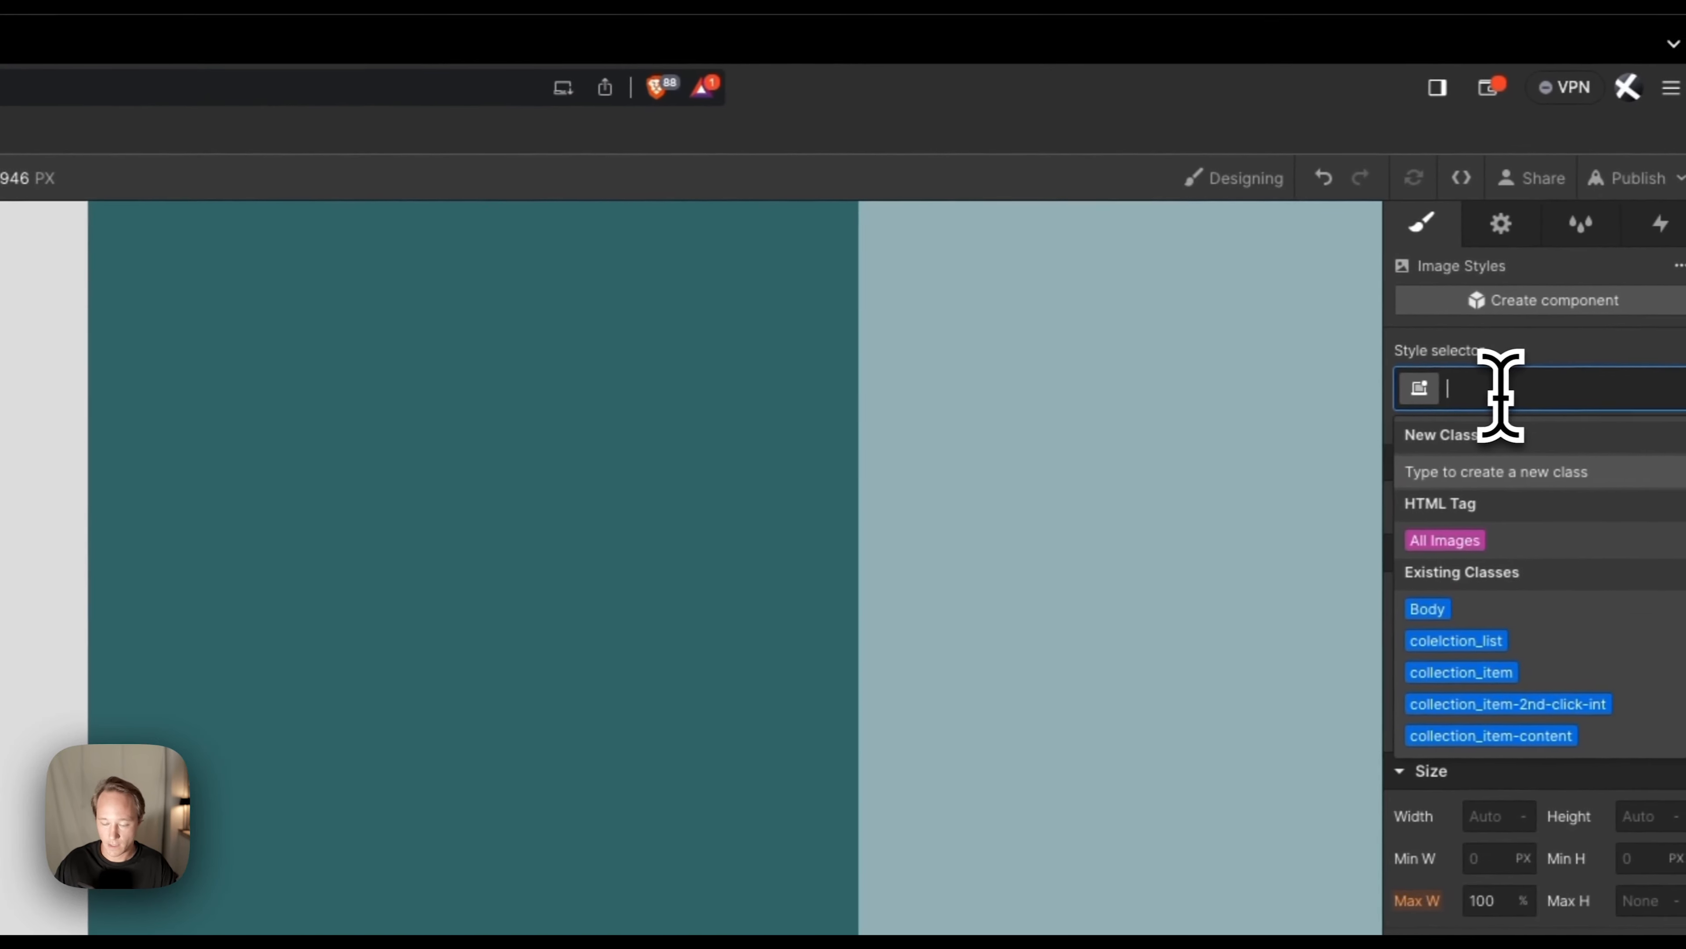
type("collection_ite")
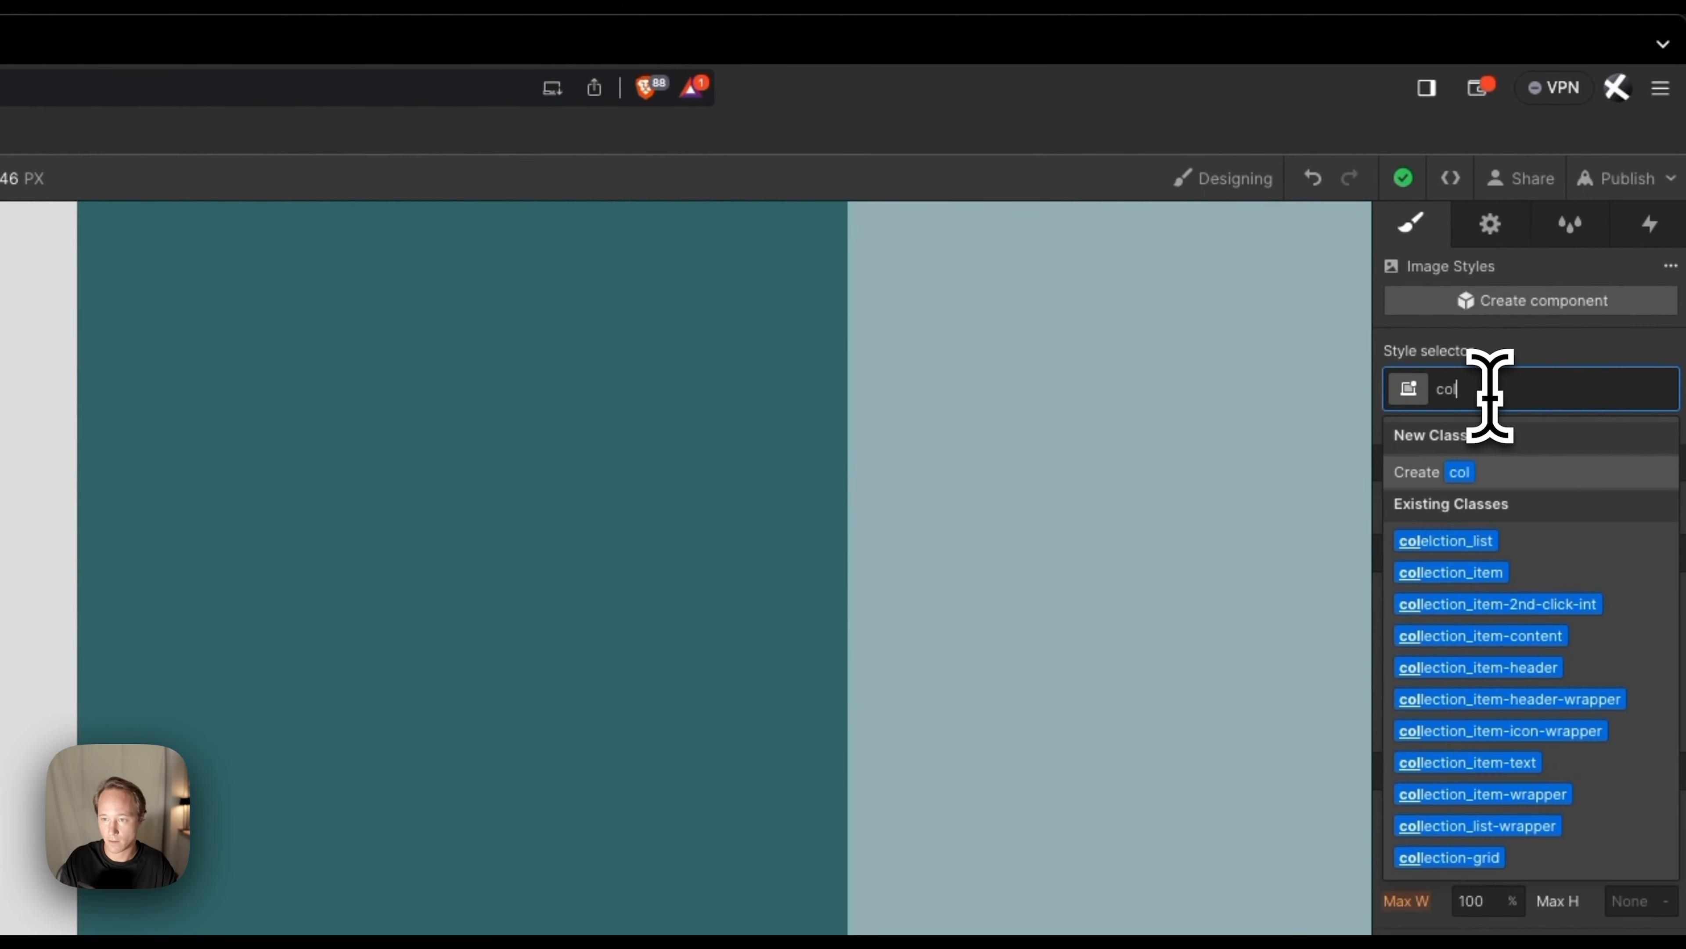
type("m_")
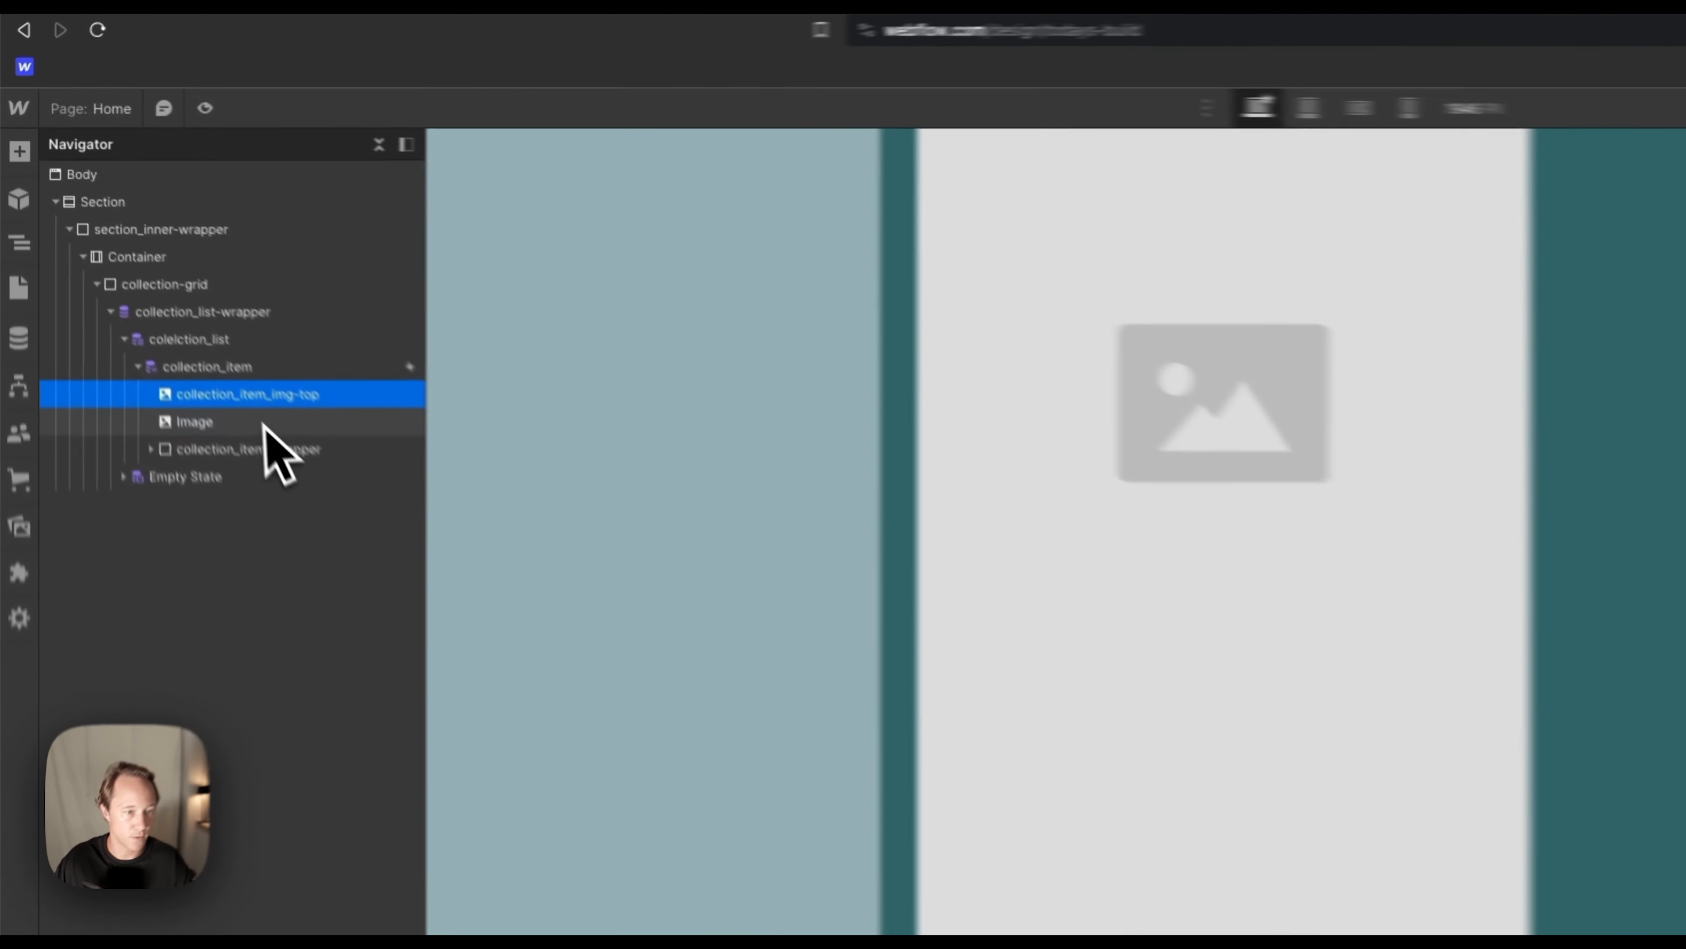
Give the second image in collection_item the new class collection_item-img-bottom.
left_click(148, 277)
left_click(1592, 203)
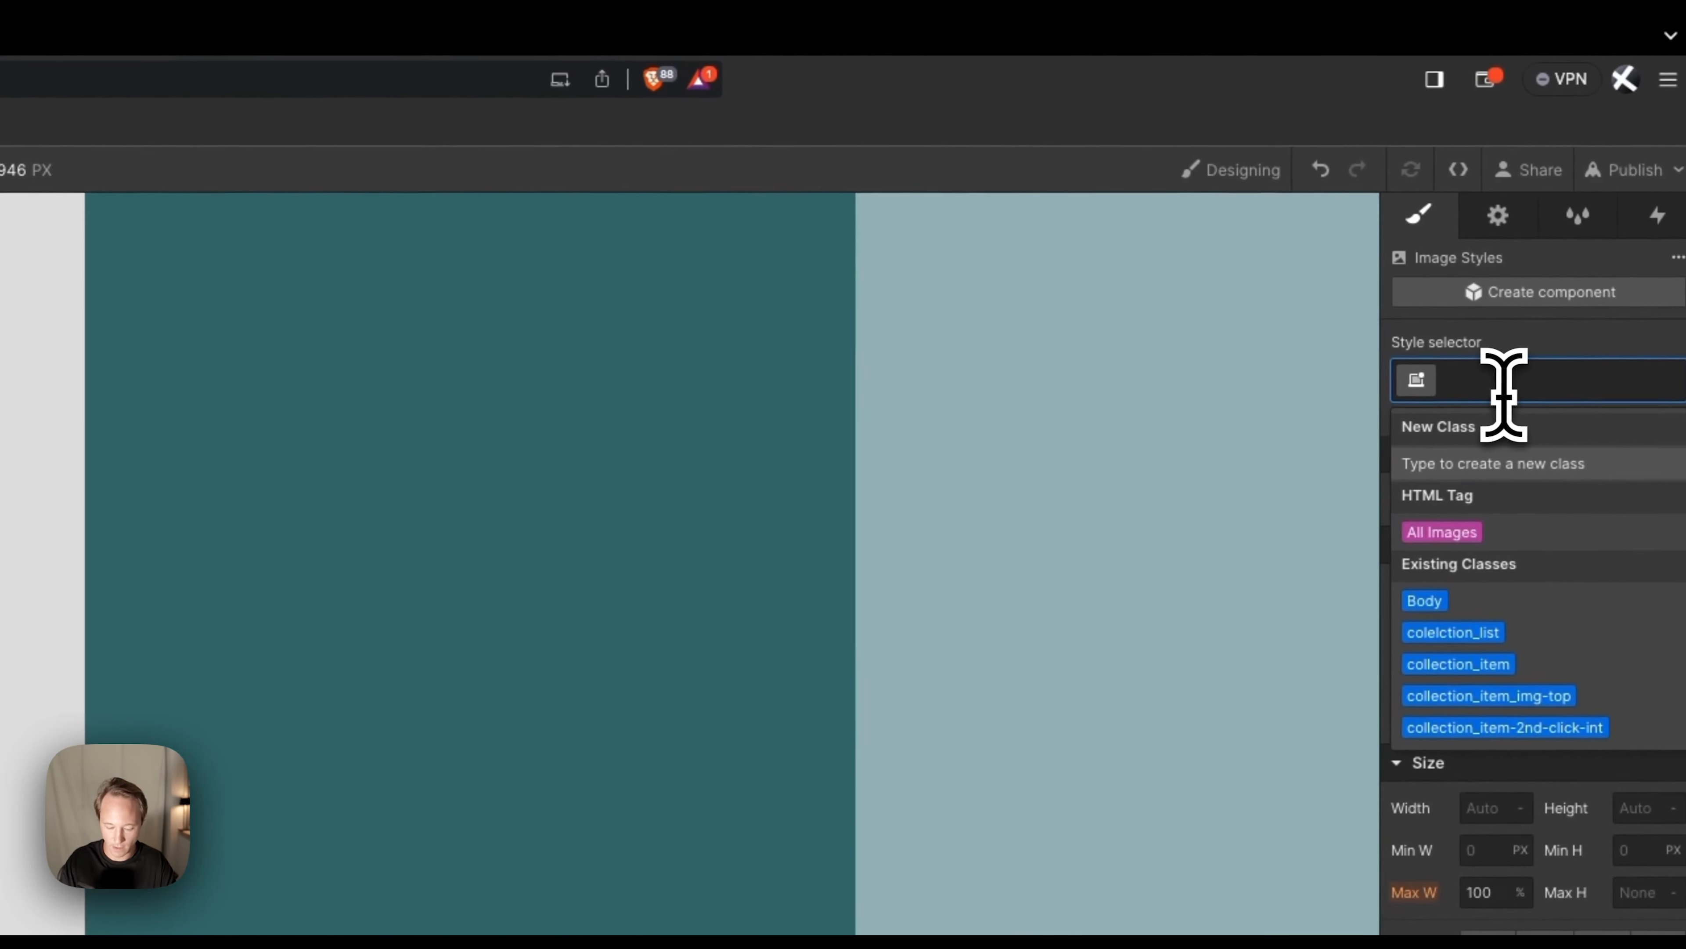
type("collecti")
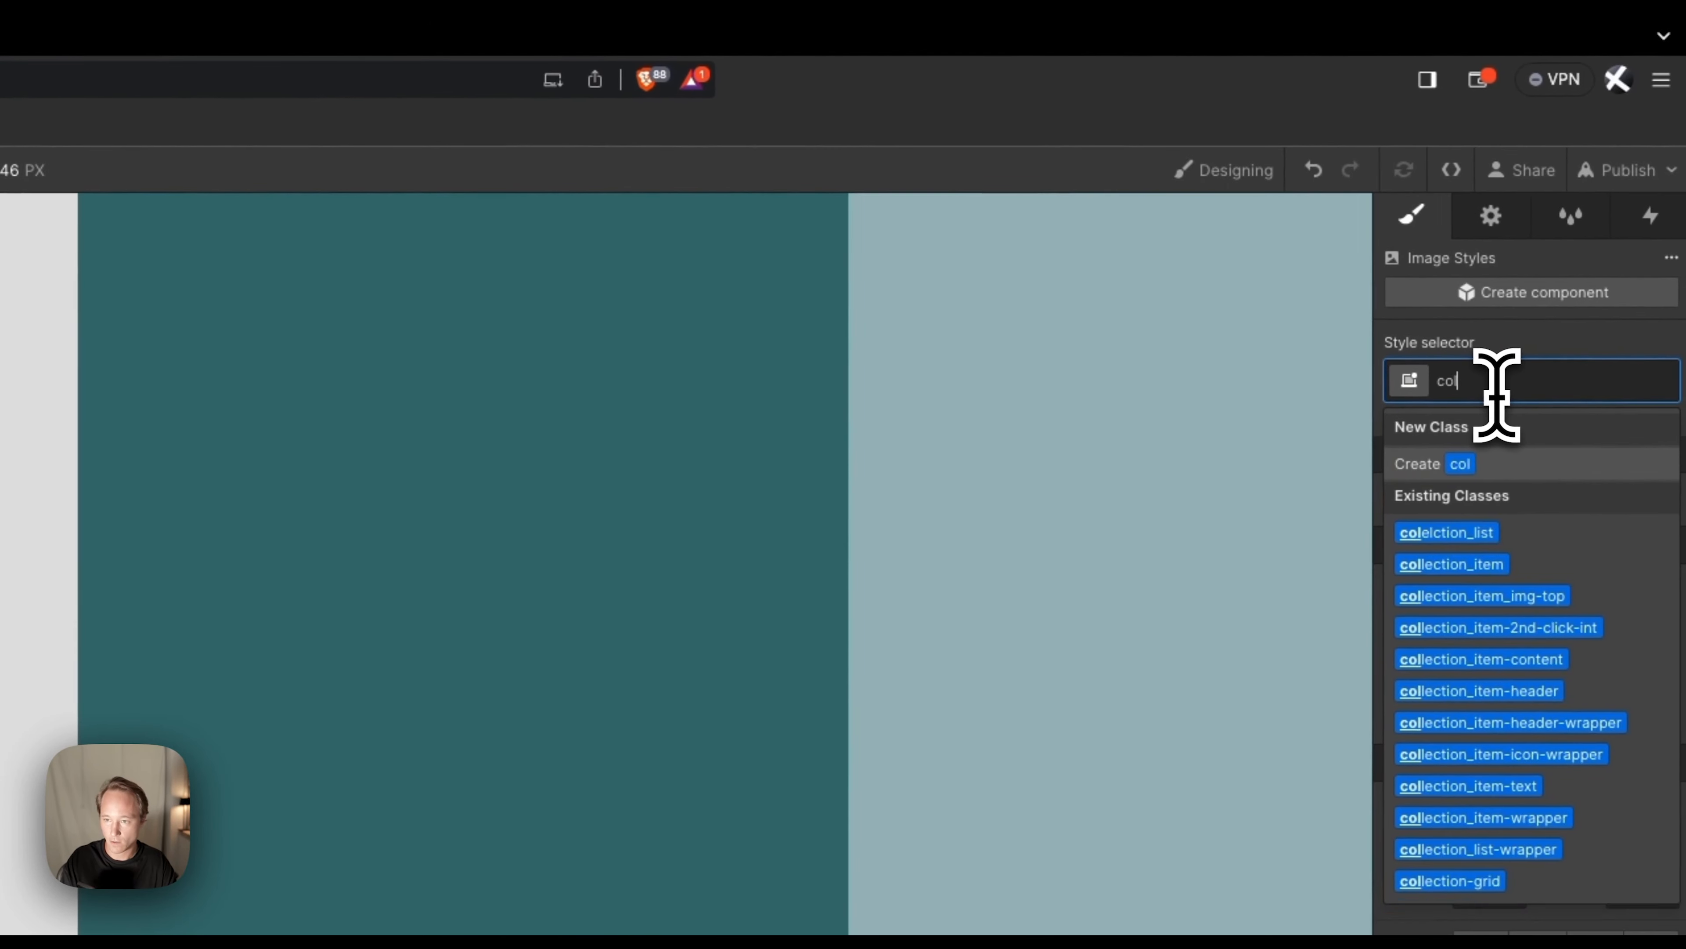
type("n_")
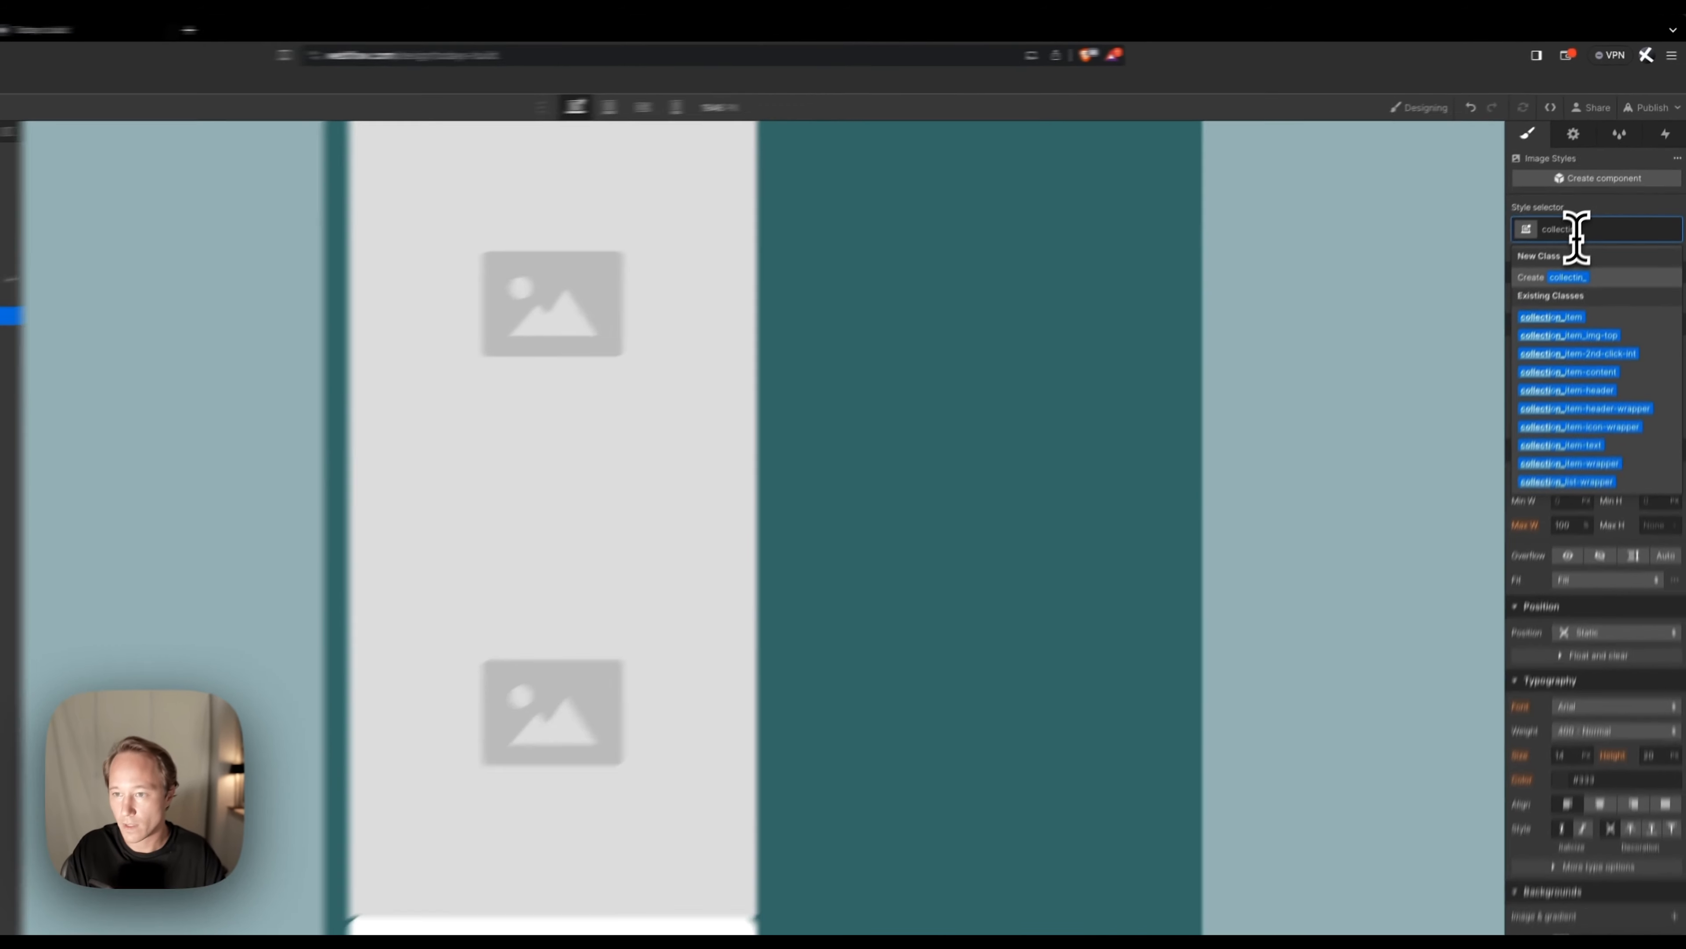
key("BackSpace")
key("BackSpace")
type("on")
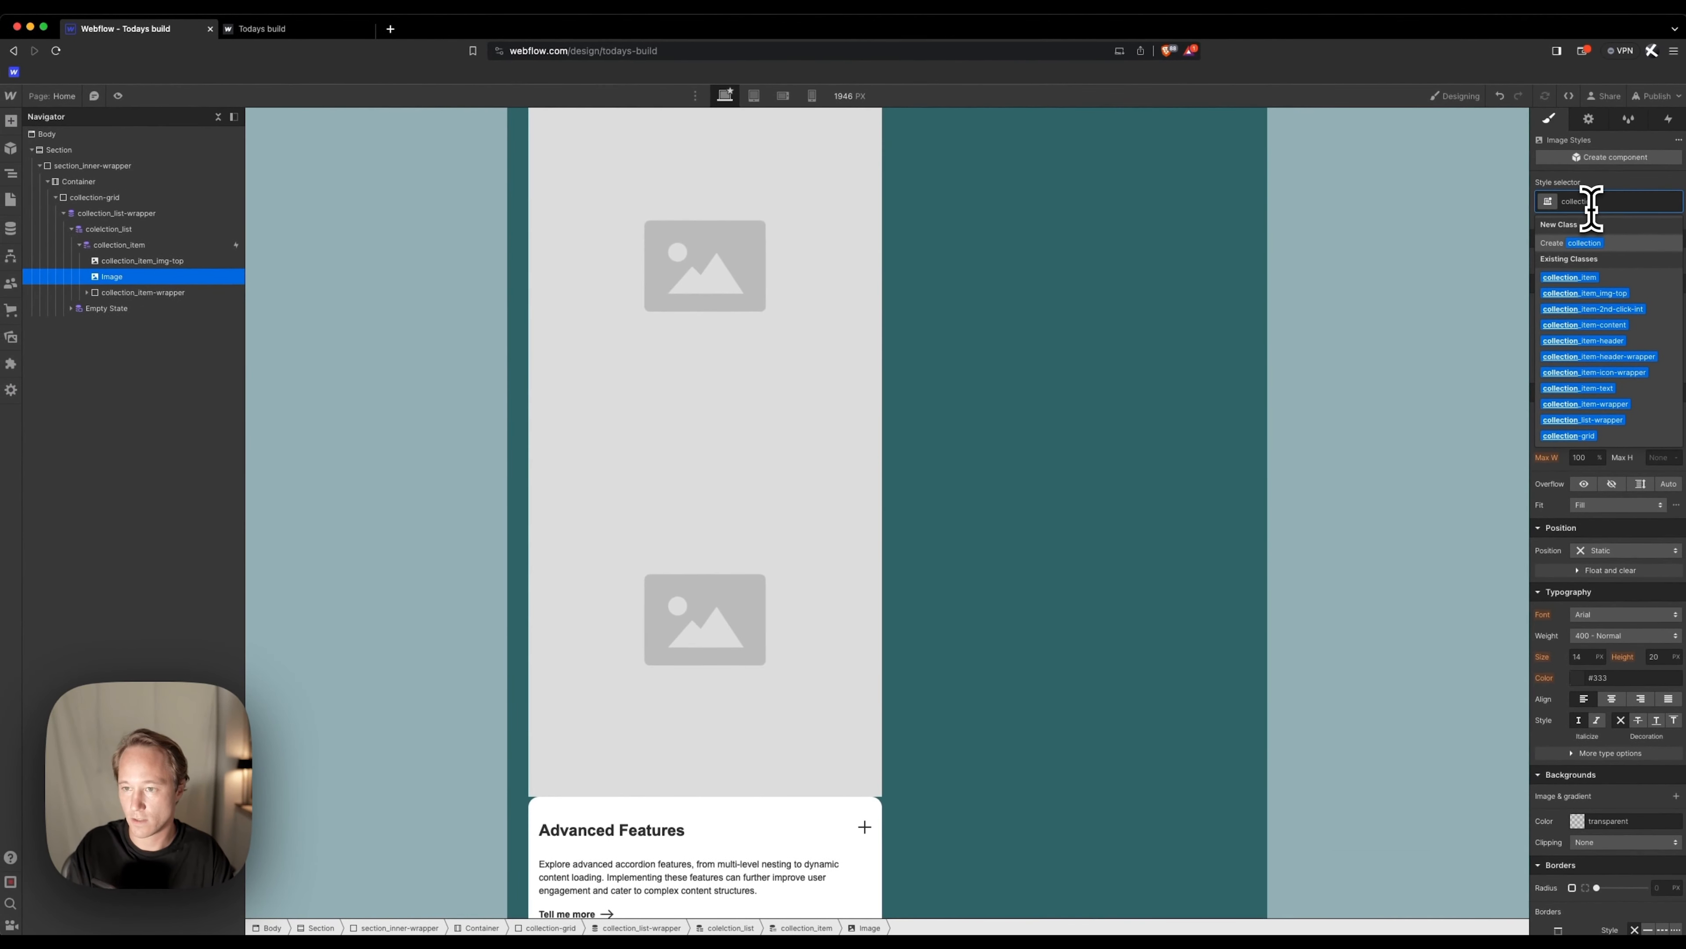
type("_item-img-bottom")
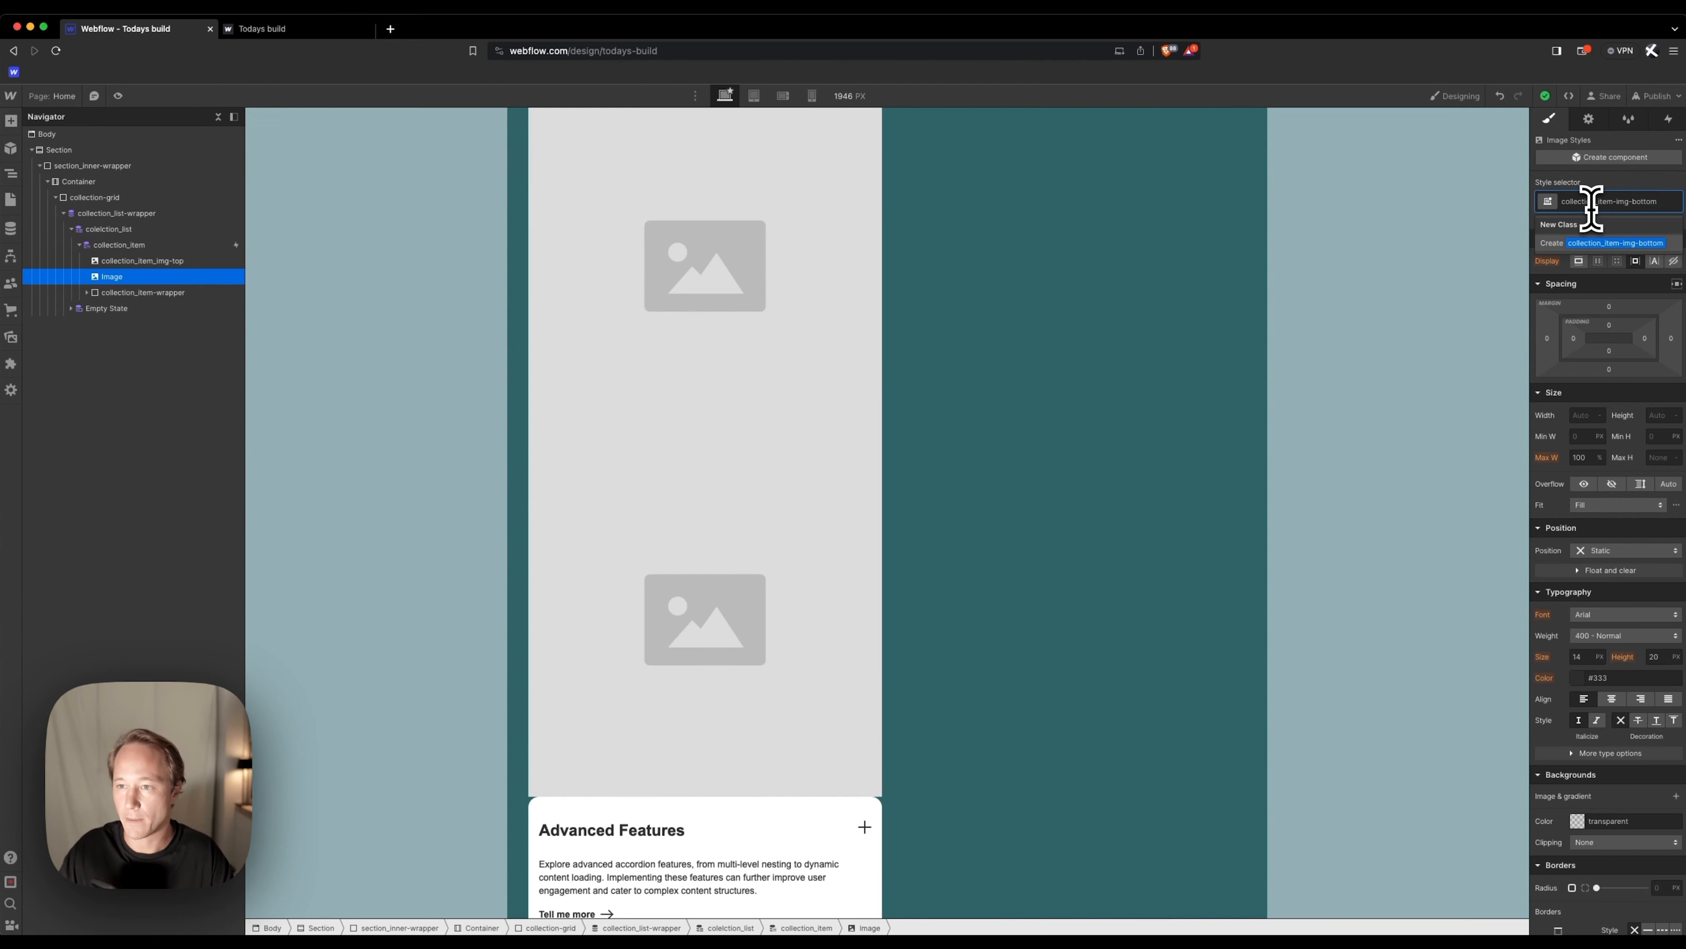
key("Return")
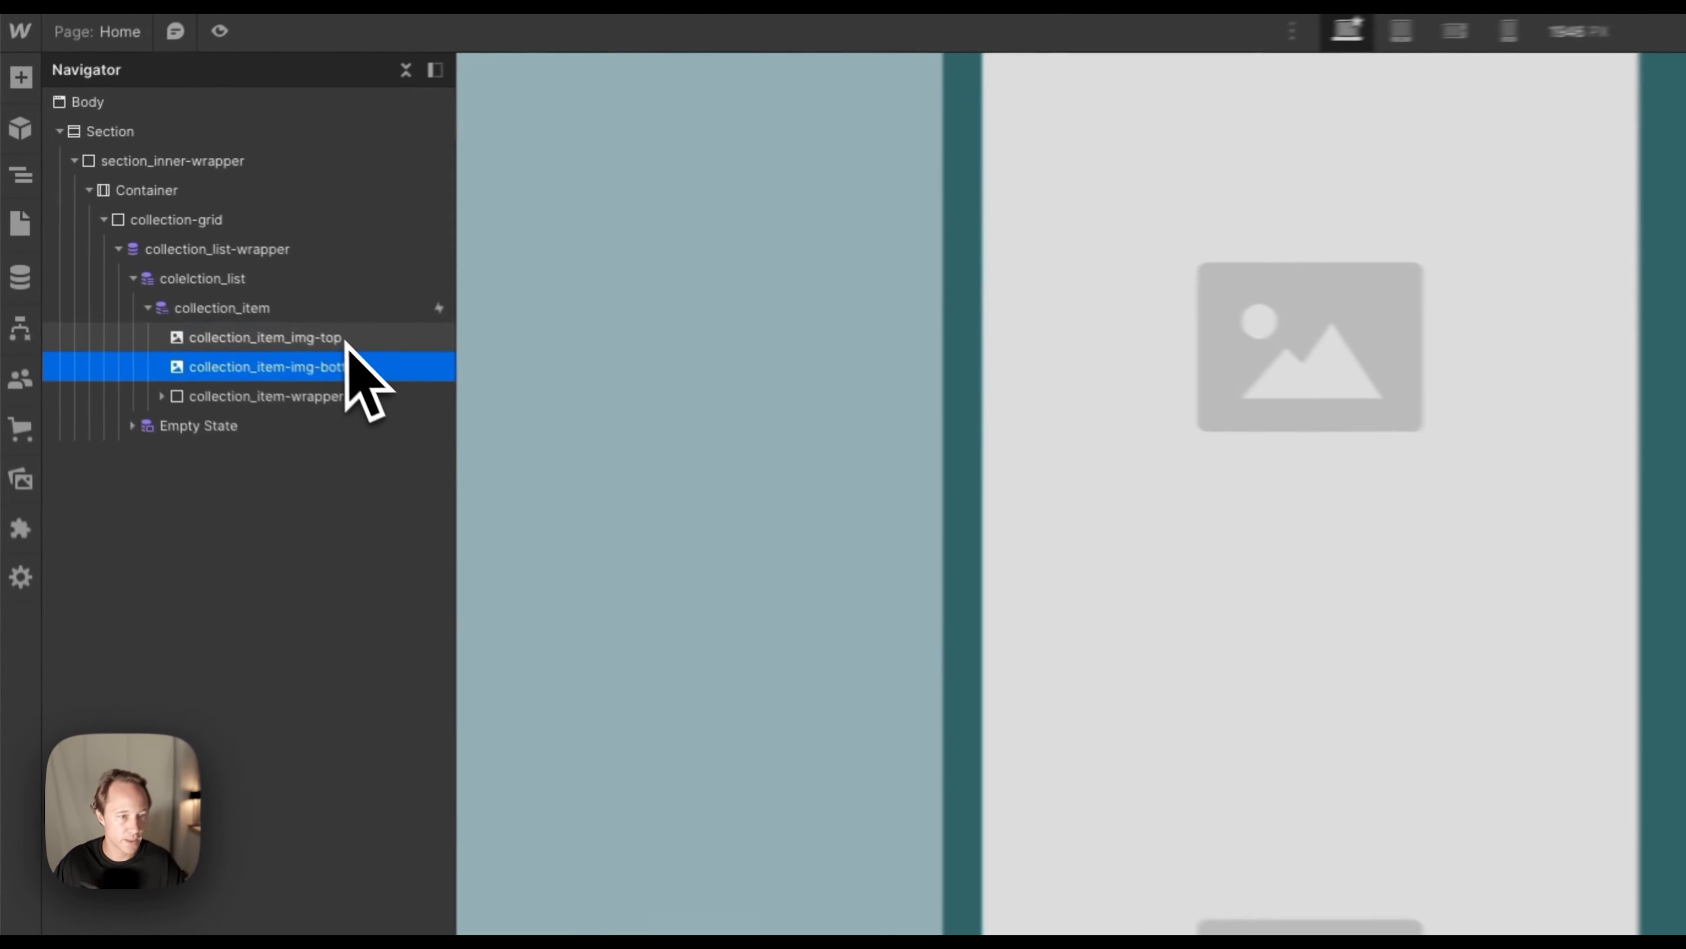
Set the width and height of both collection_item_img-top and collection_item-img-bottom to 40%.
left_click(233, 261)
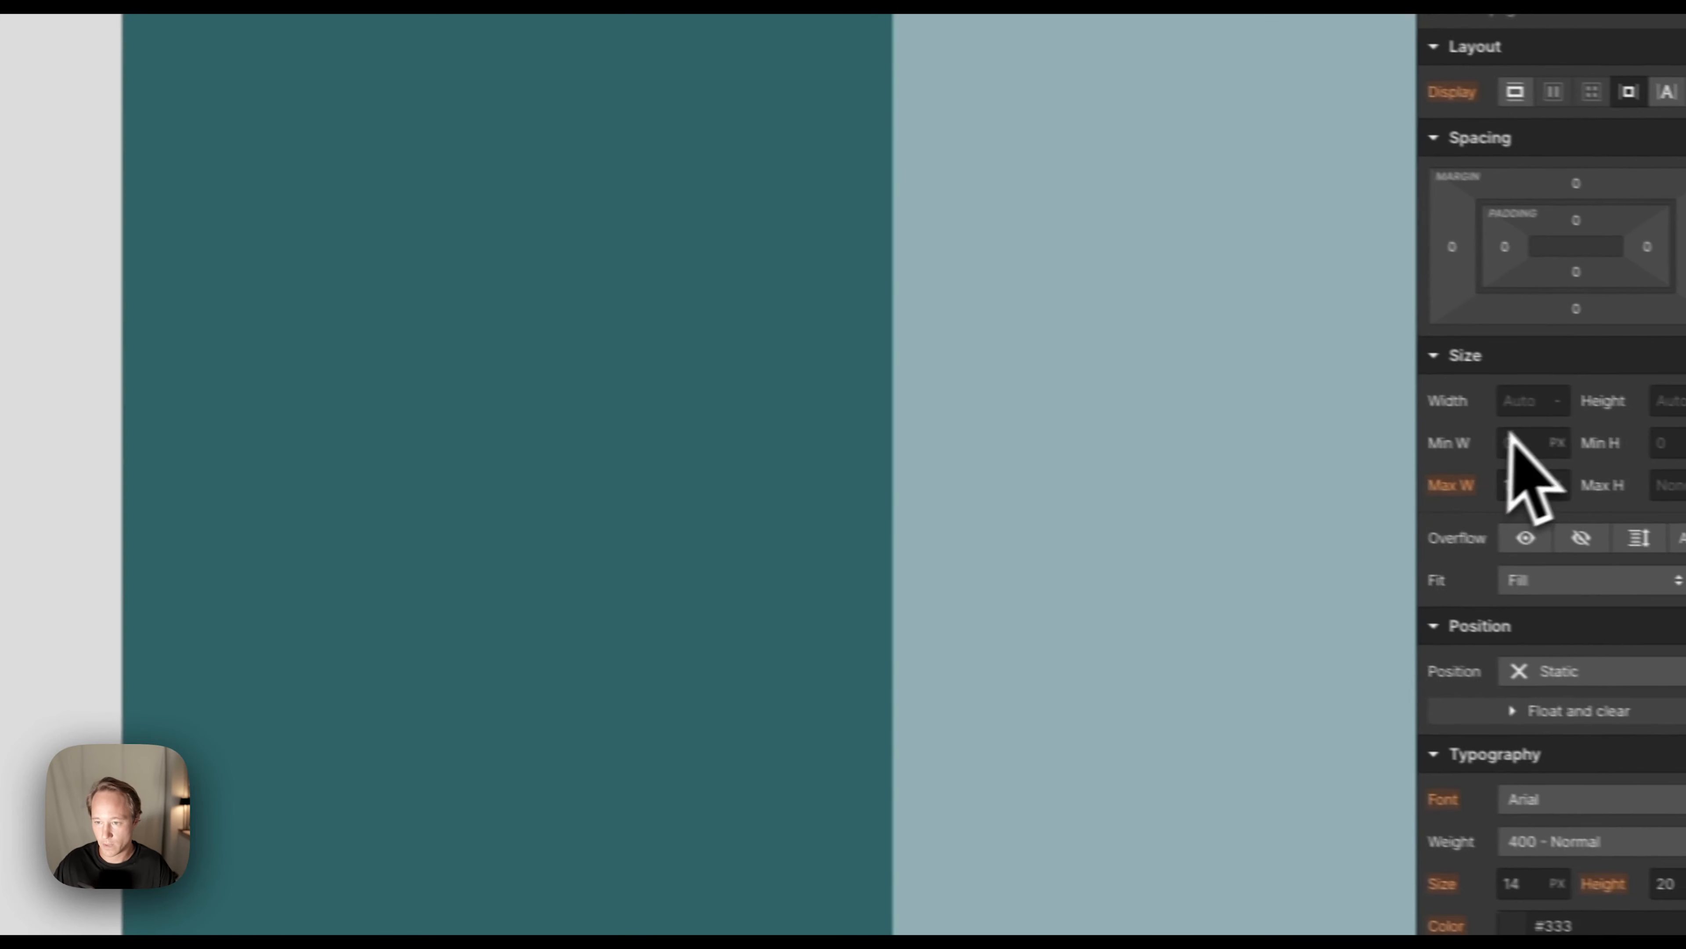
left_click(1517, 398)
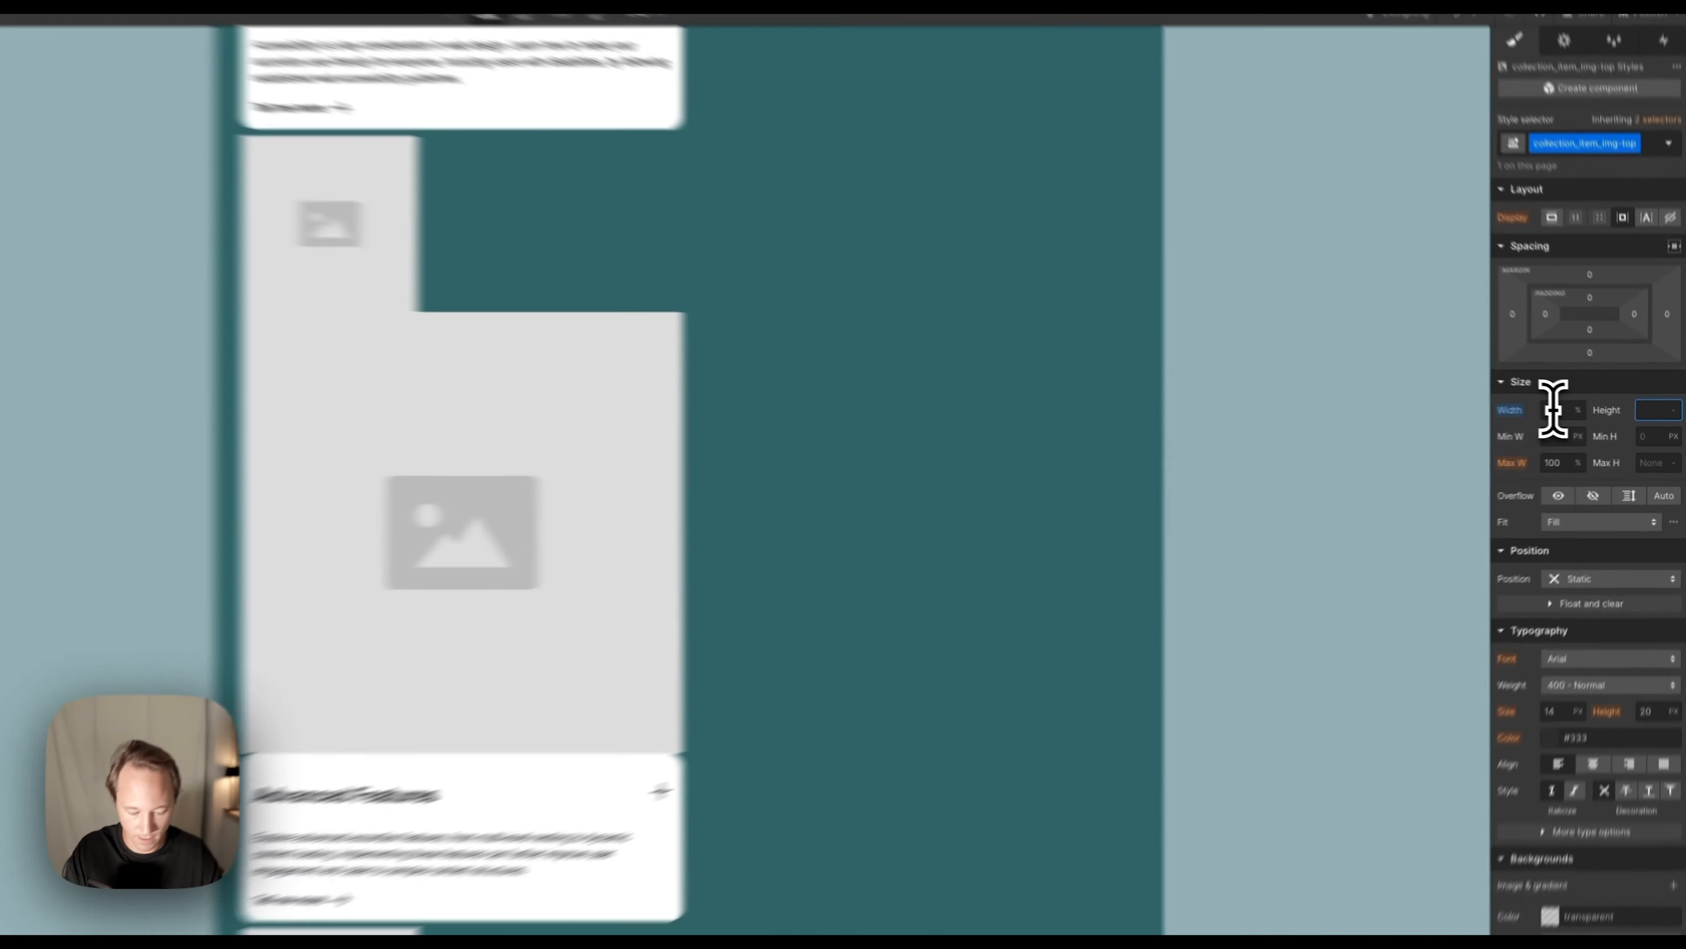
type("40")
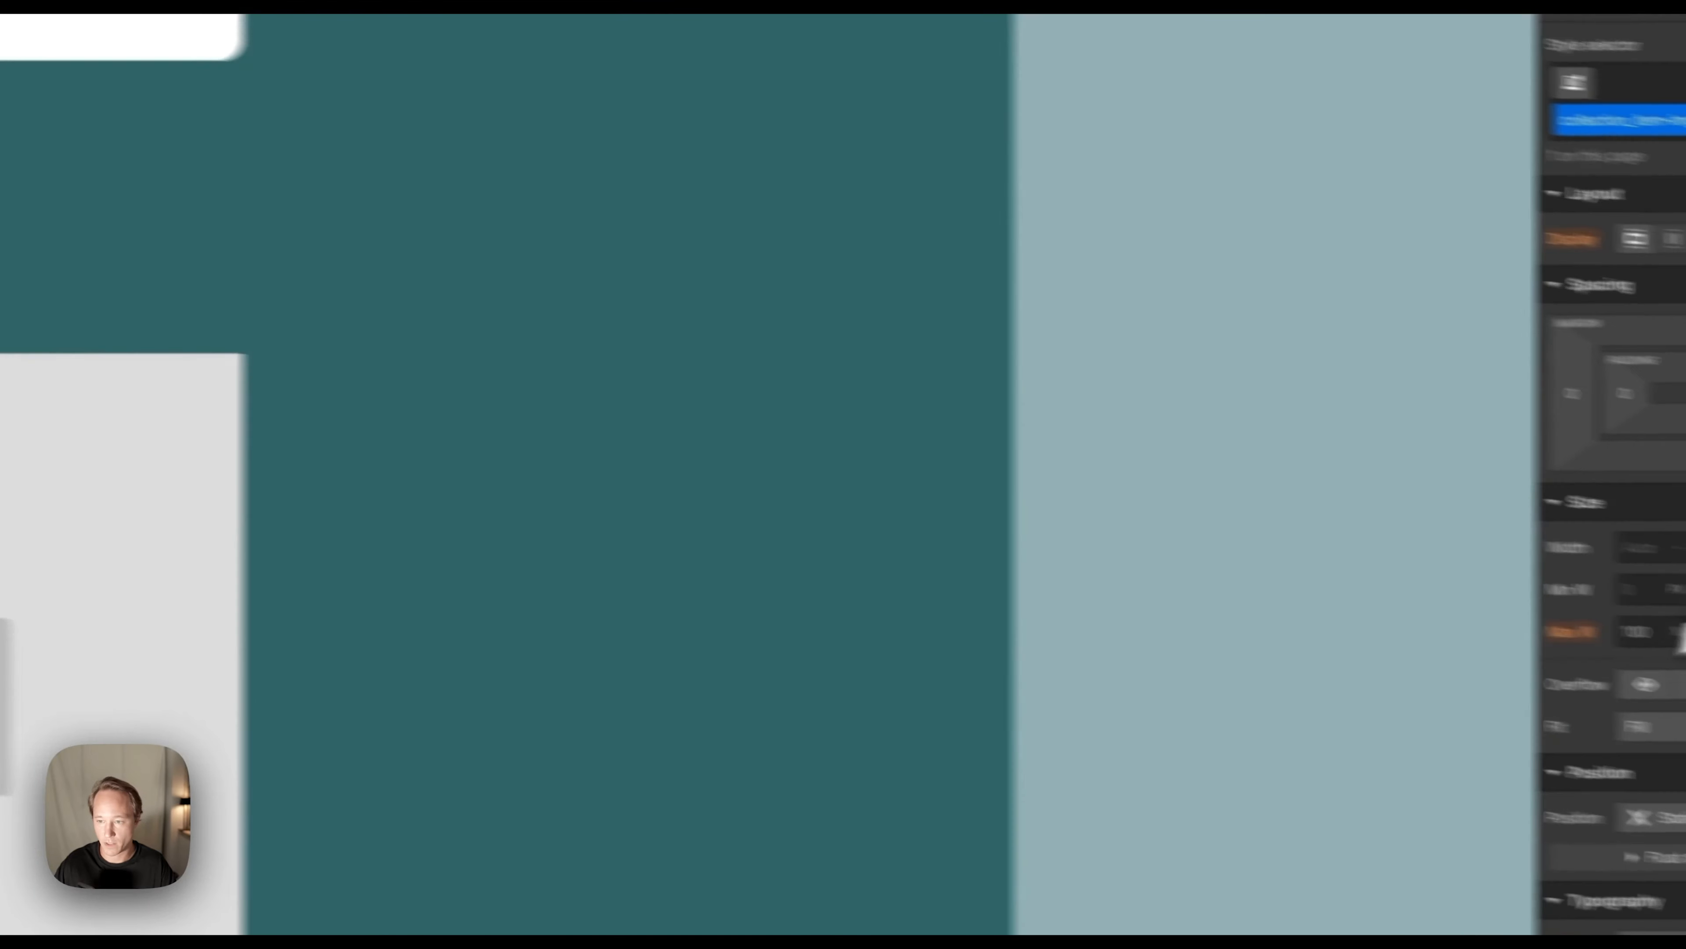
left_click(1630, 547)
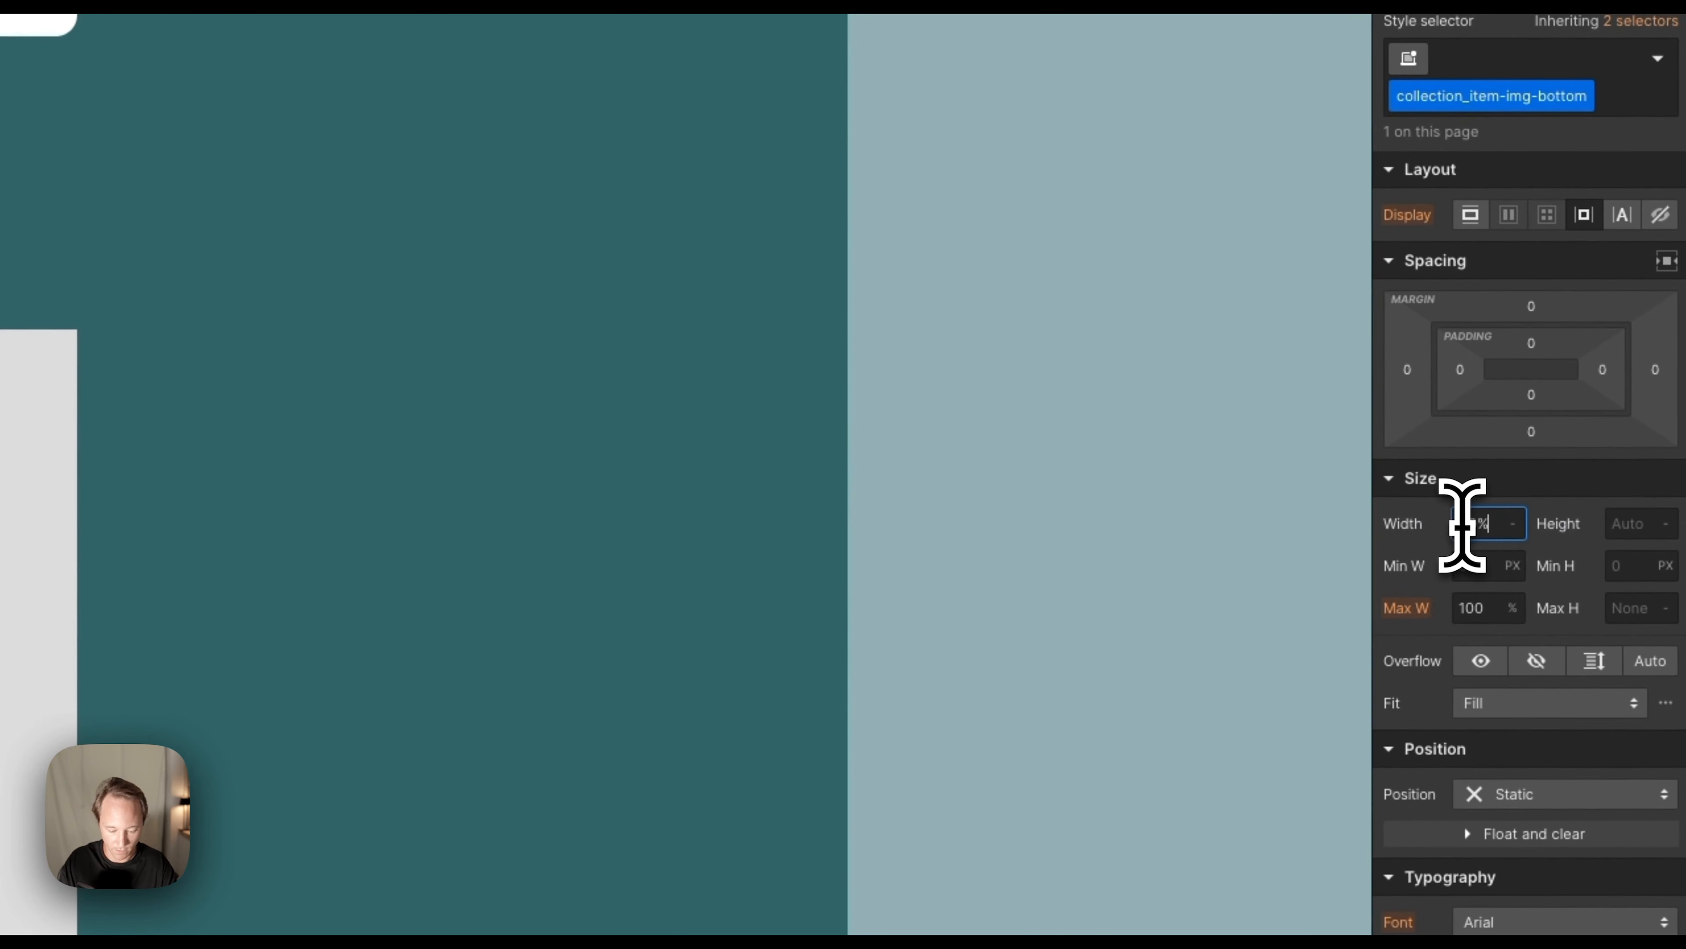
key("Tab")
type("40")
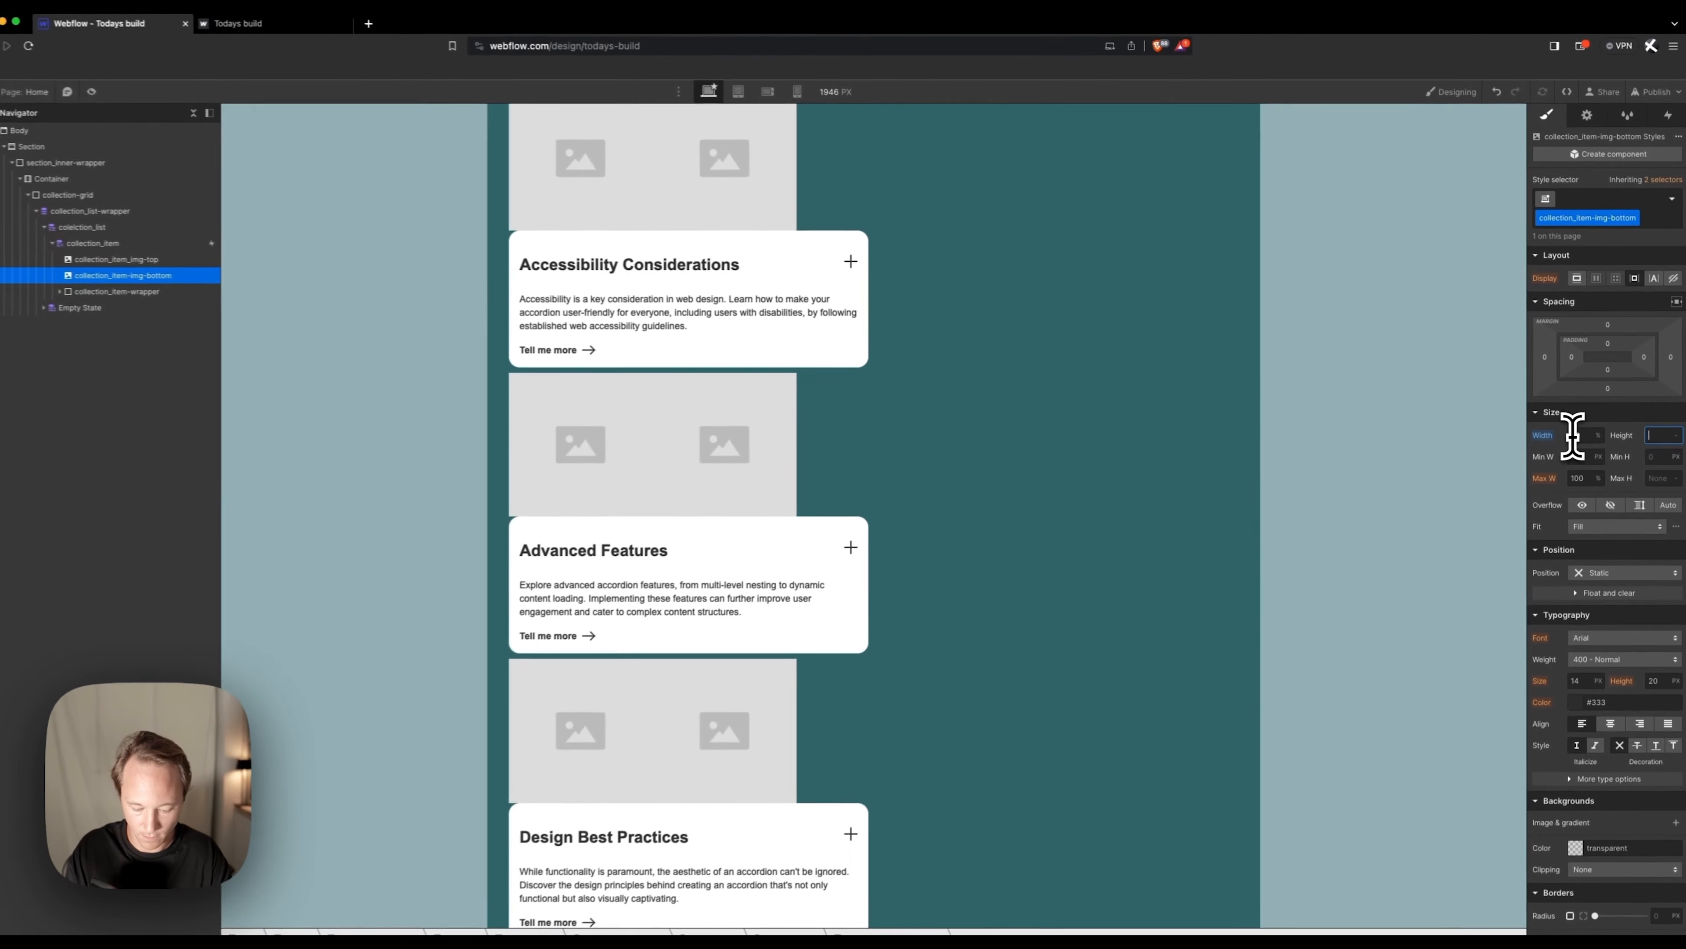
type("%")
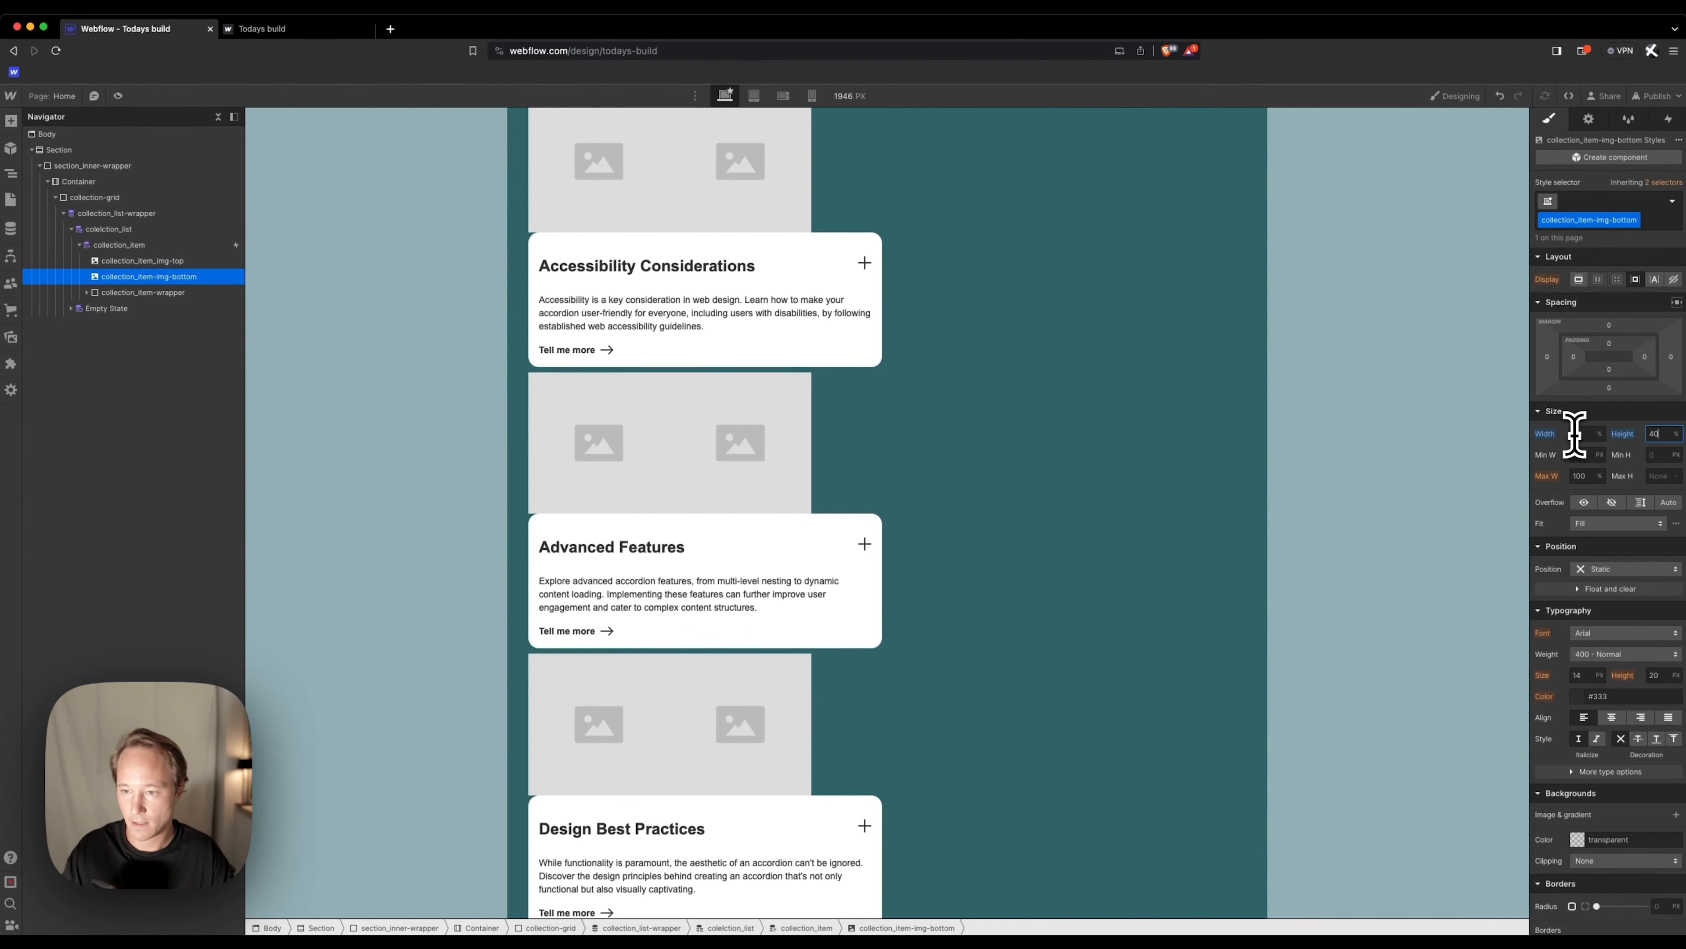
Set the border radius of collection_item-img-bottom to 16 and of collection_item_img-top to 1rem.
scroll(1620, 611, "down", 4)
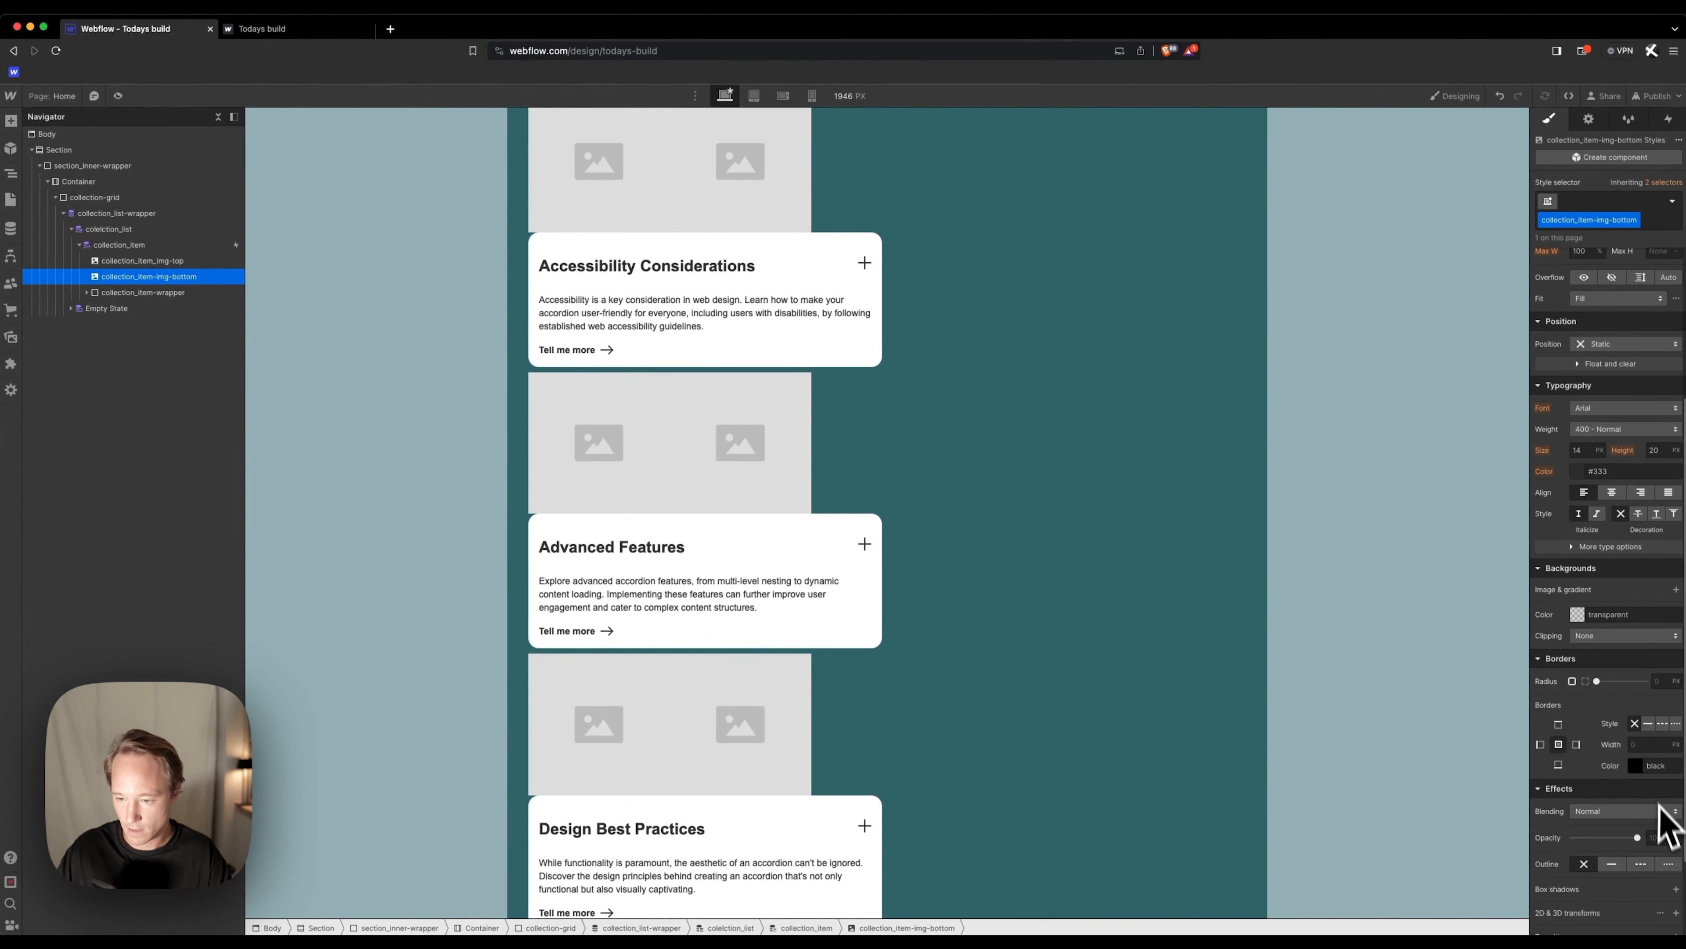
left_click(1659, 681)
type("16")
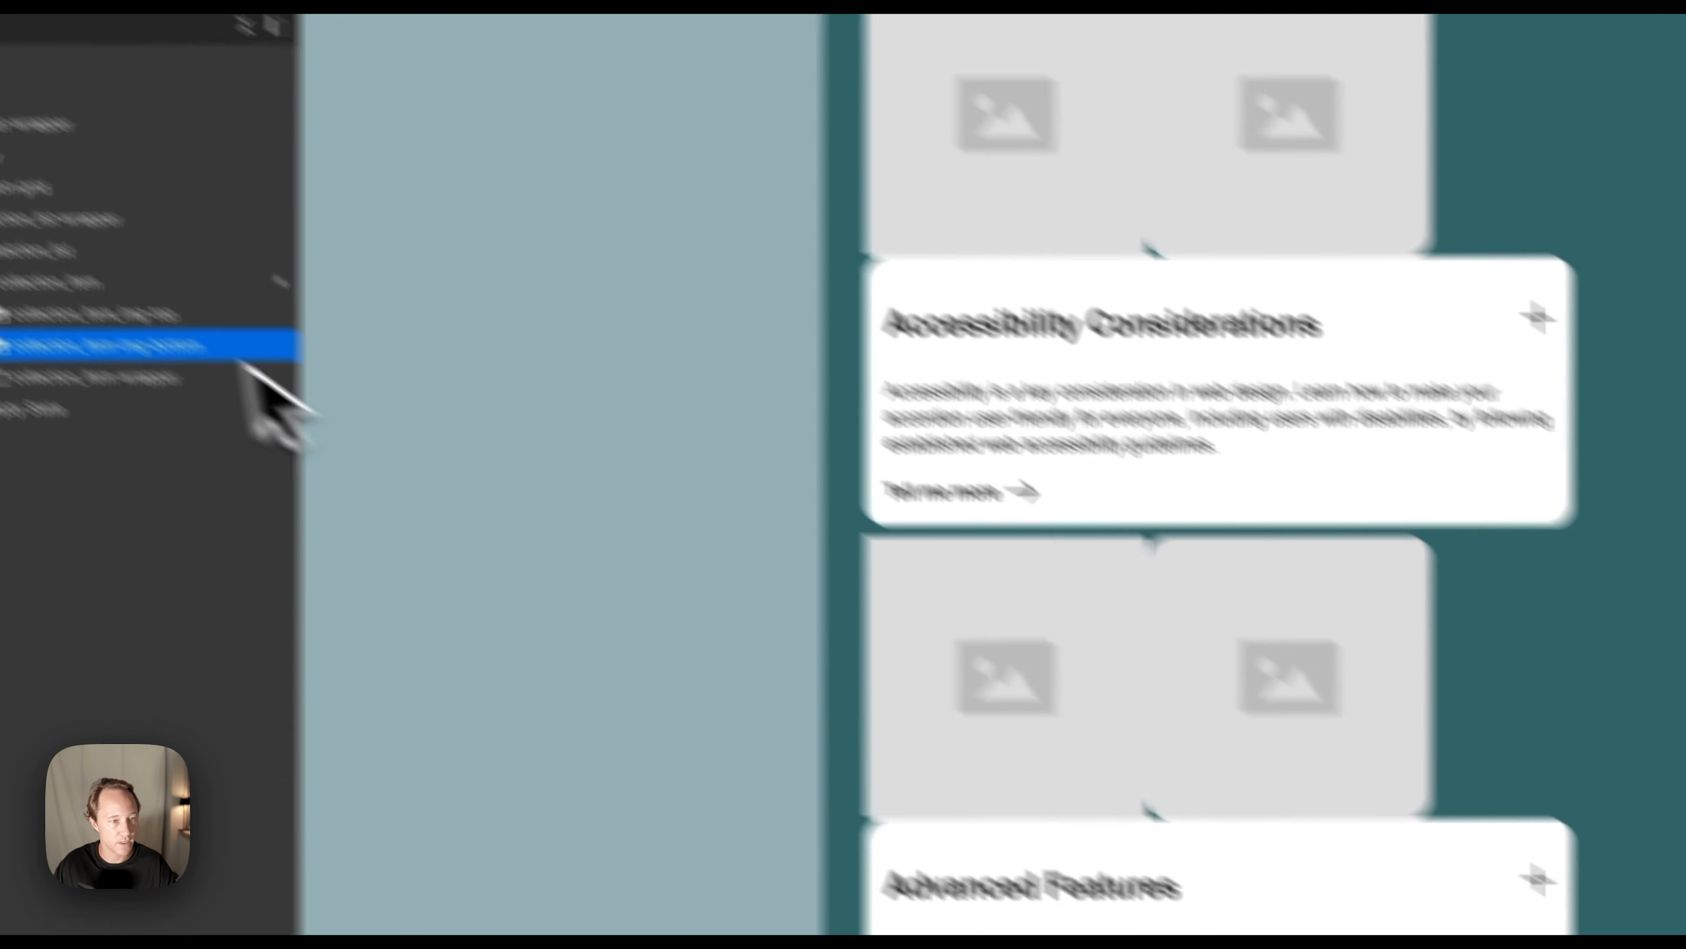
left_click(305, 427)
left_click(1677, 509)
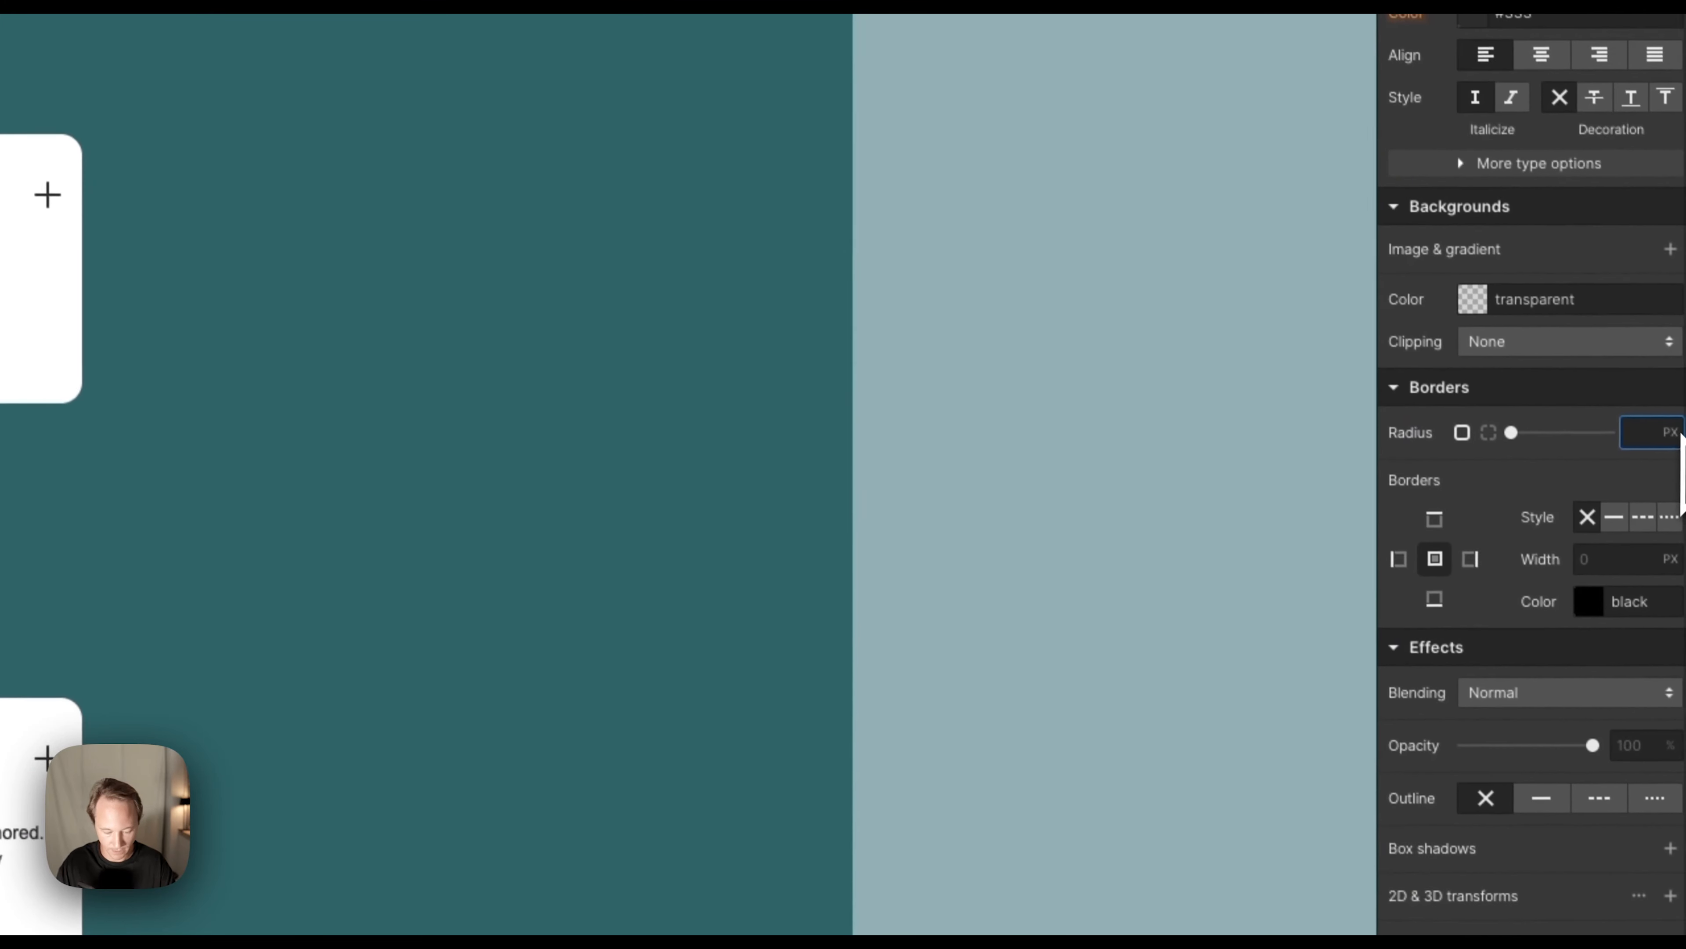
type("1rem")
key("Return")
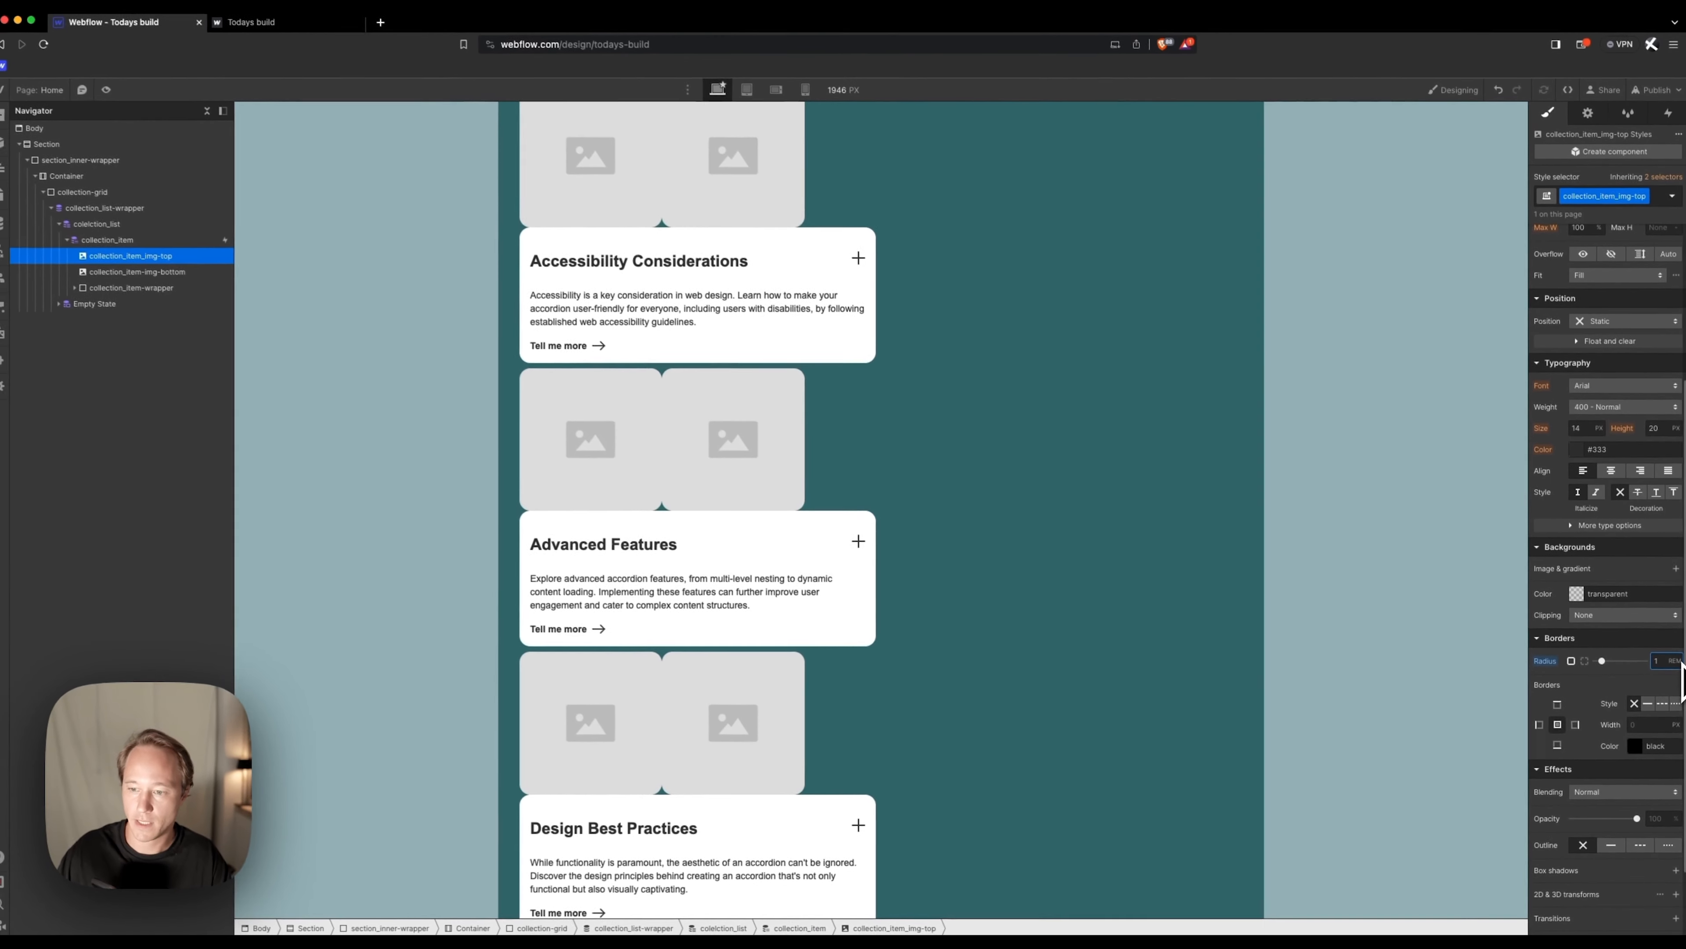
Bind the collection_item_img-top image to the Image top field of the Accordions collection.
scroll(1627, 524, "up", 4)
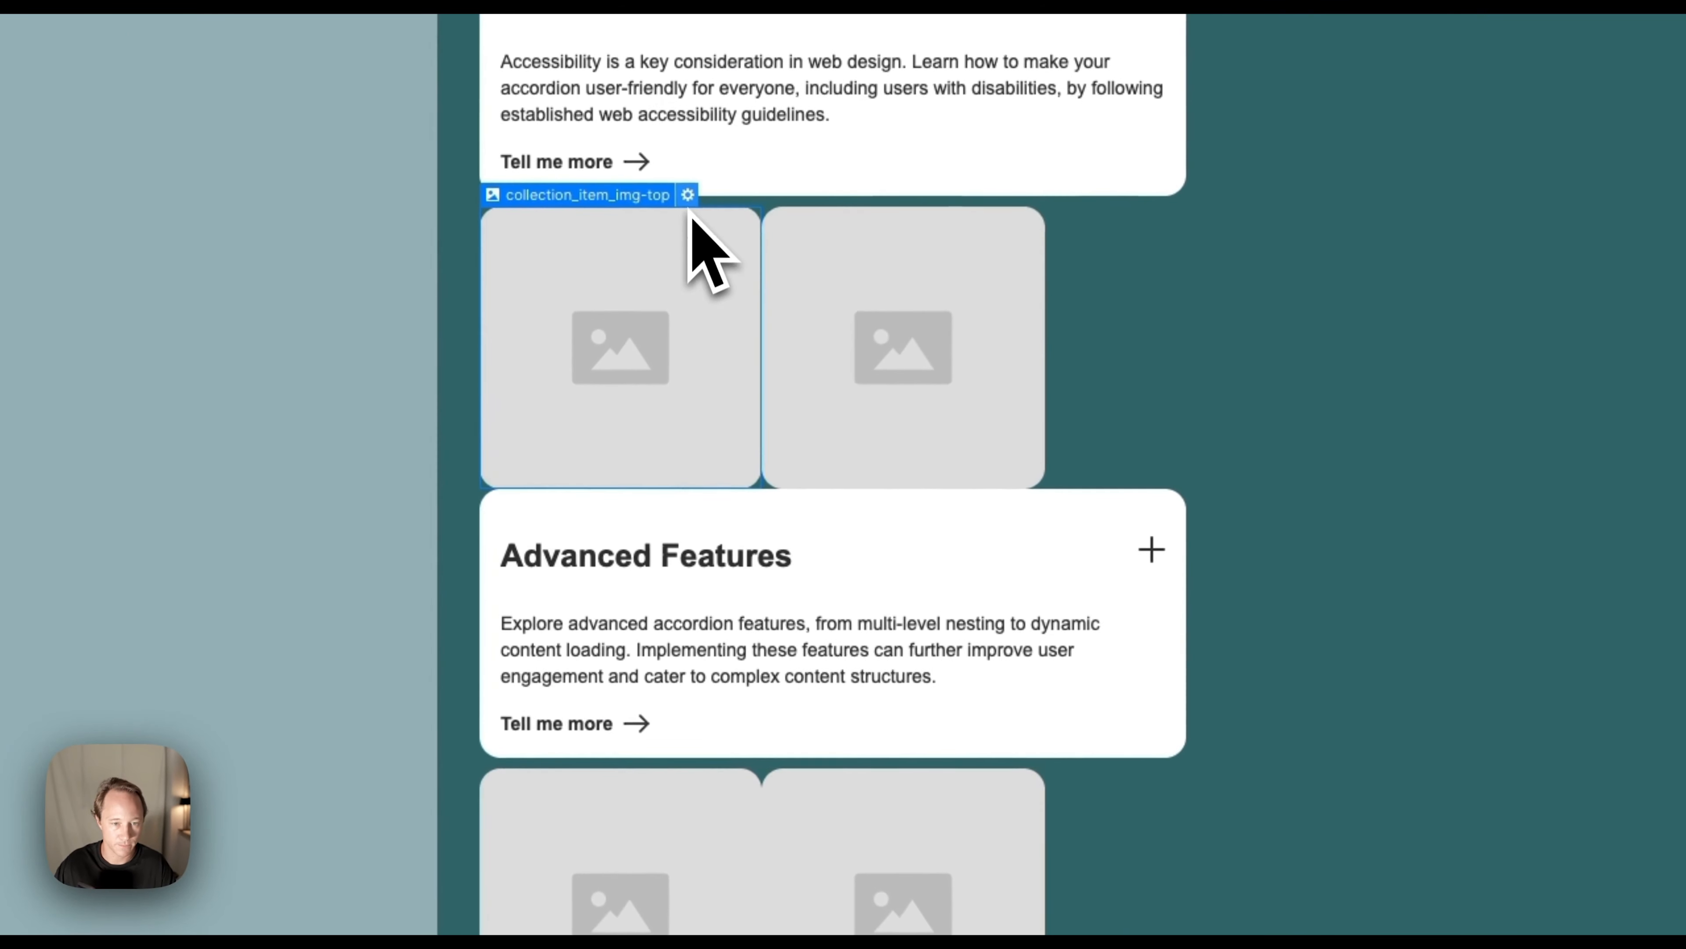
left_click(633, 366)
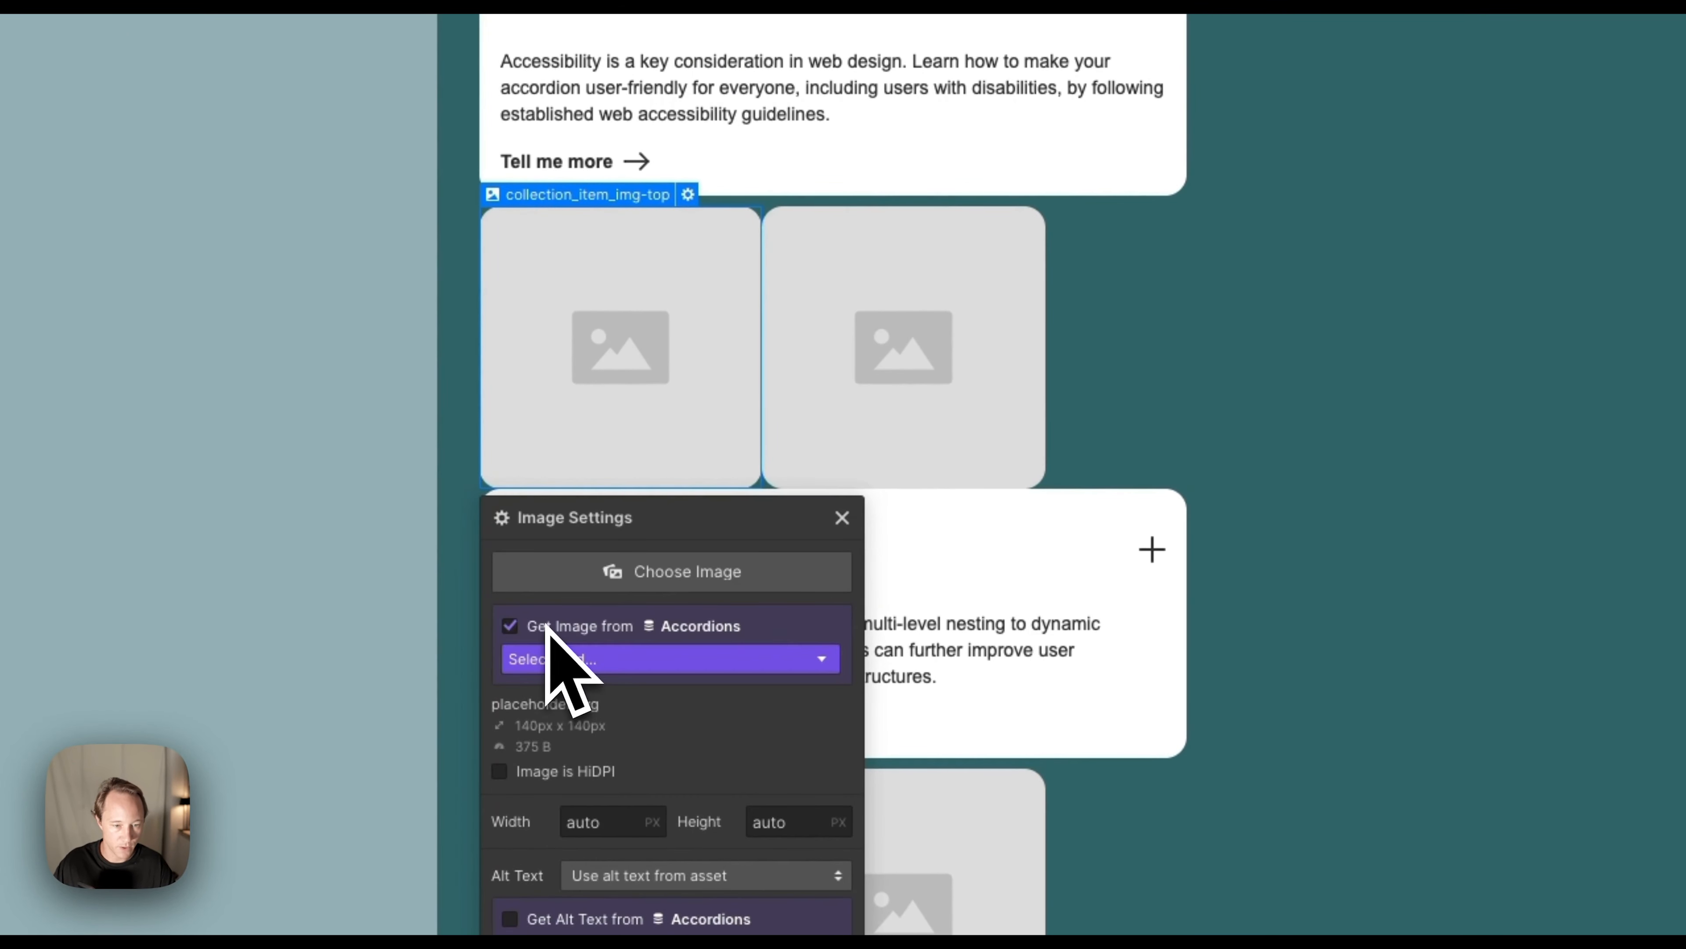
left_click(586, 661)
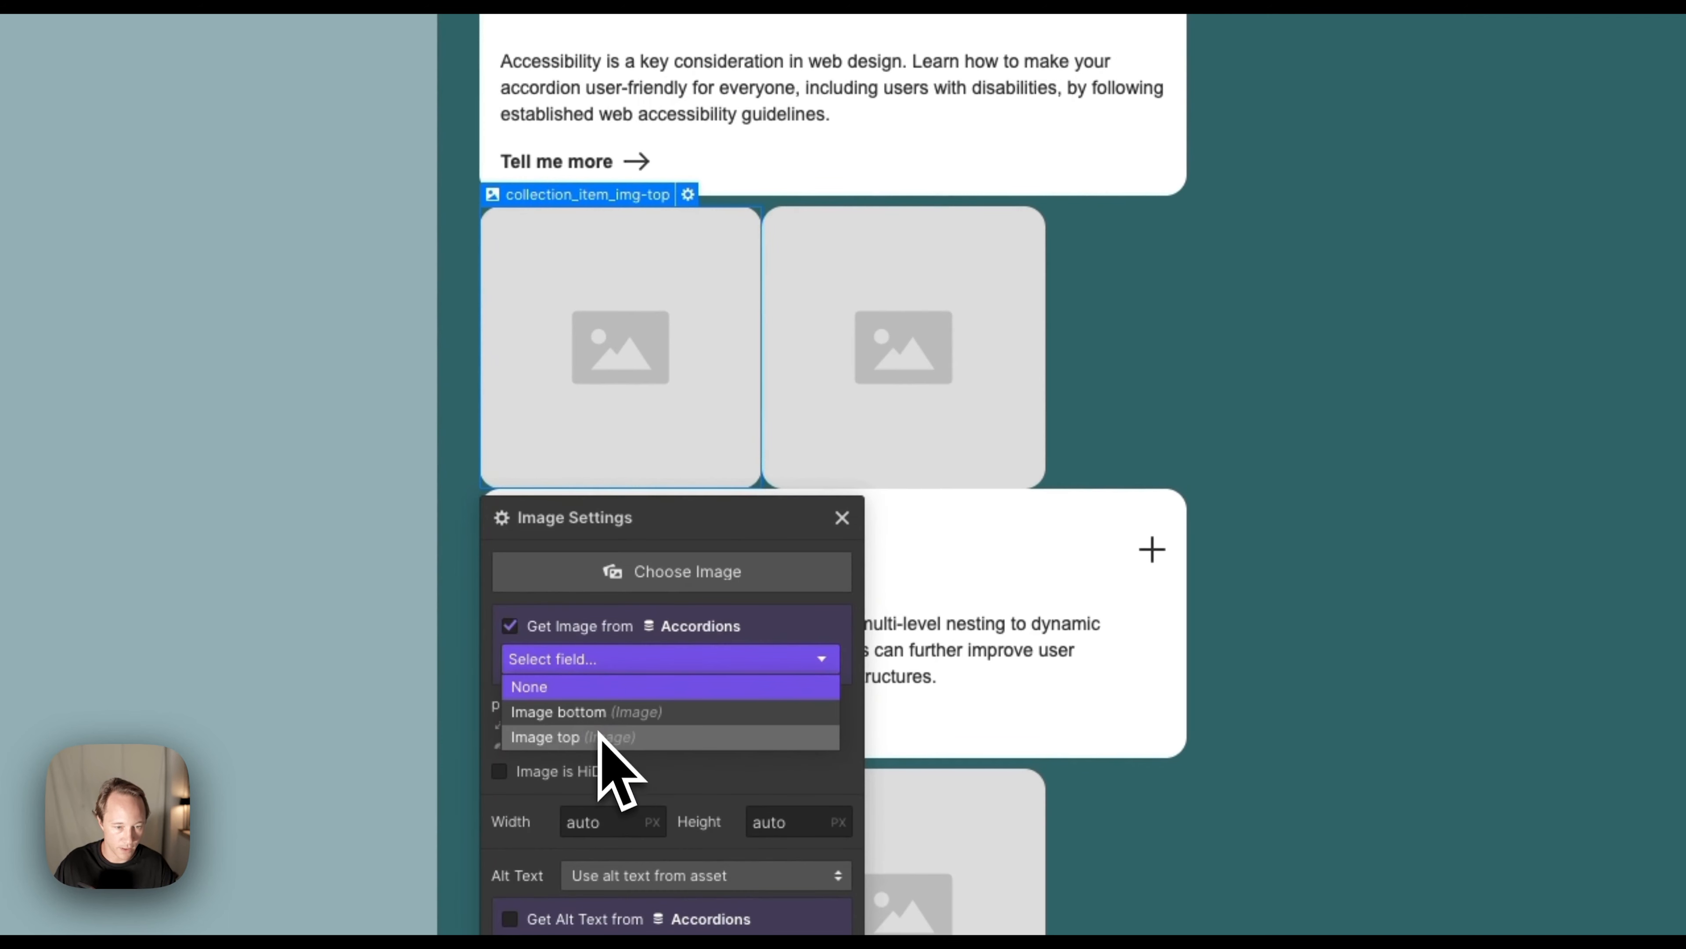
left_click(601, 737)
Bind the collection_item-img-bottom image to the Image bottom field of the Accordions collection and select collection-grid.
left_click(883, 418)
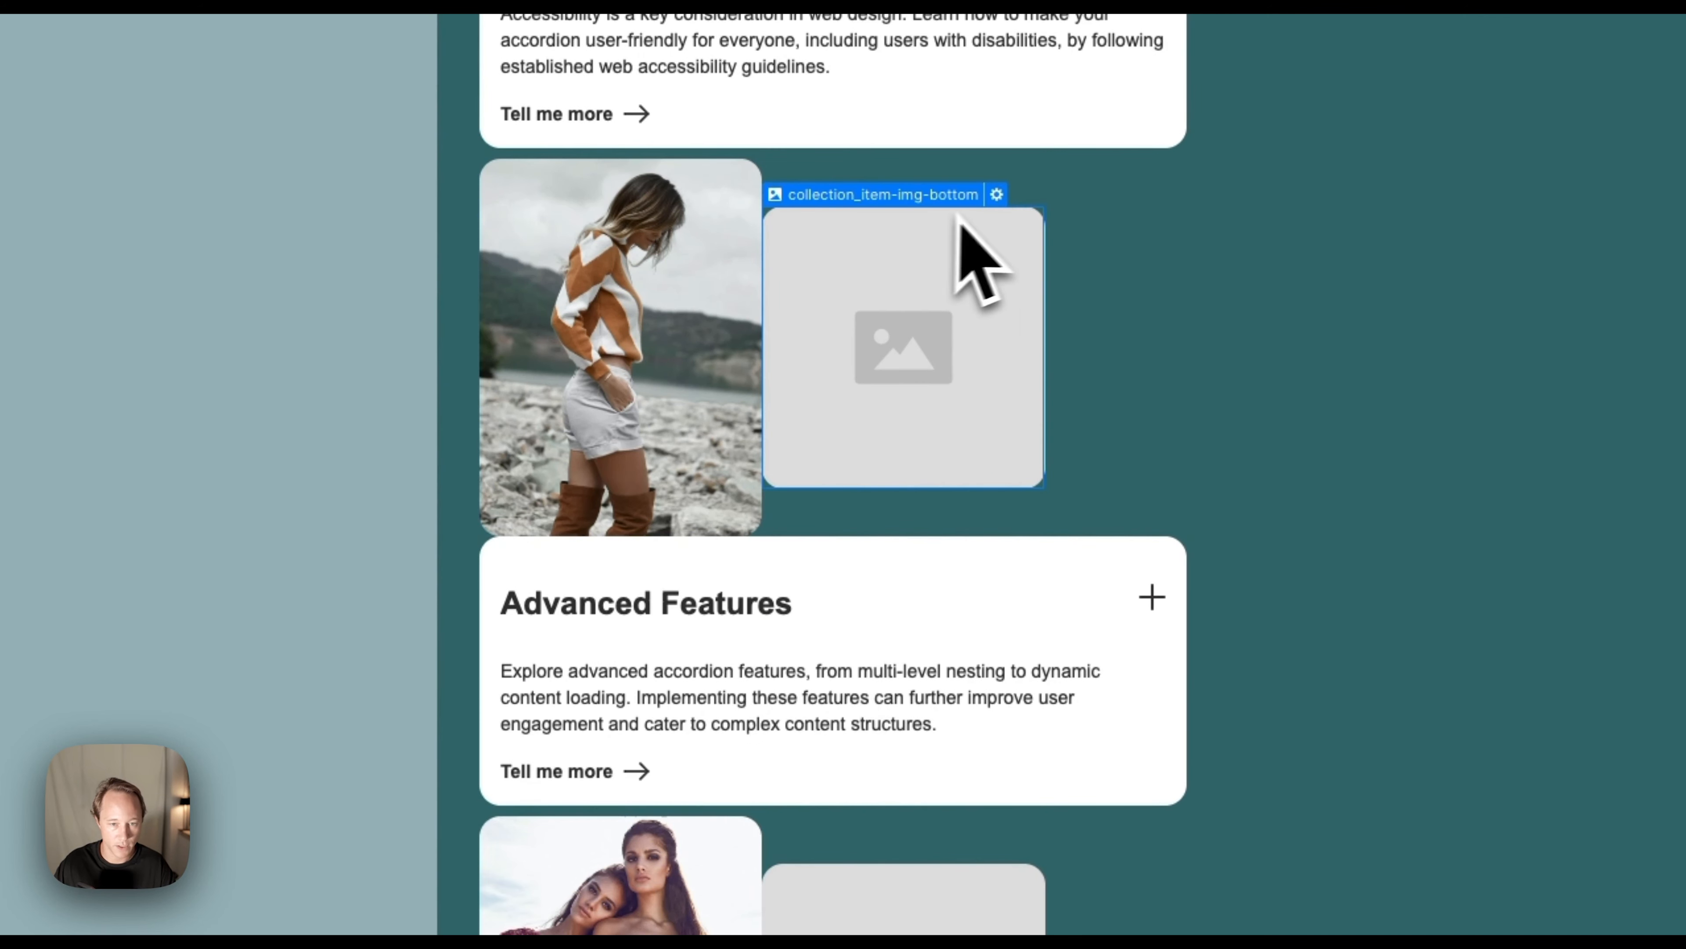
left_click(996, 195)
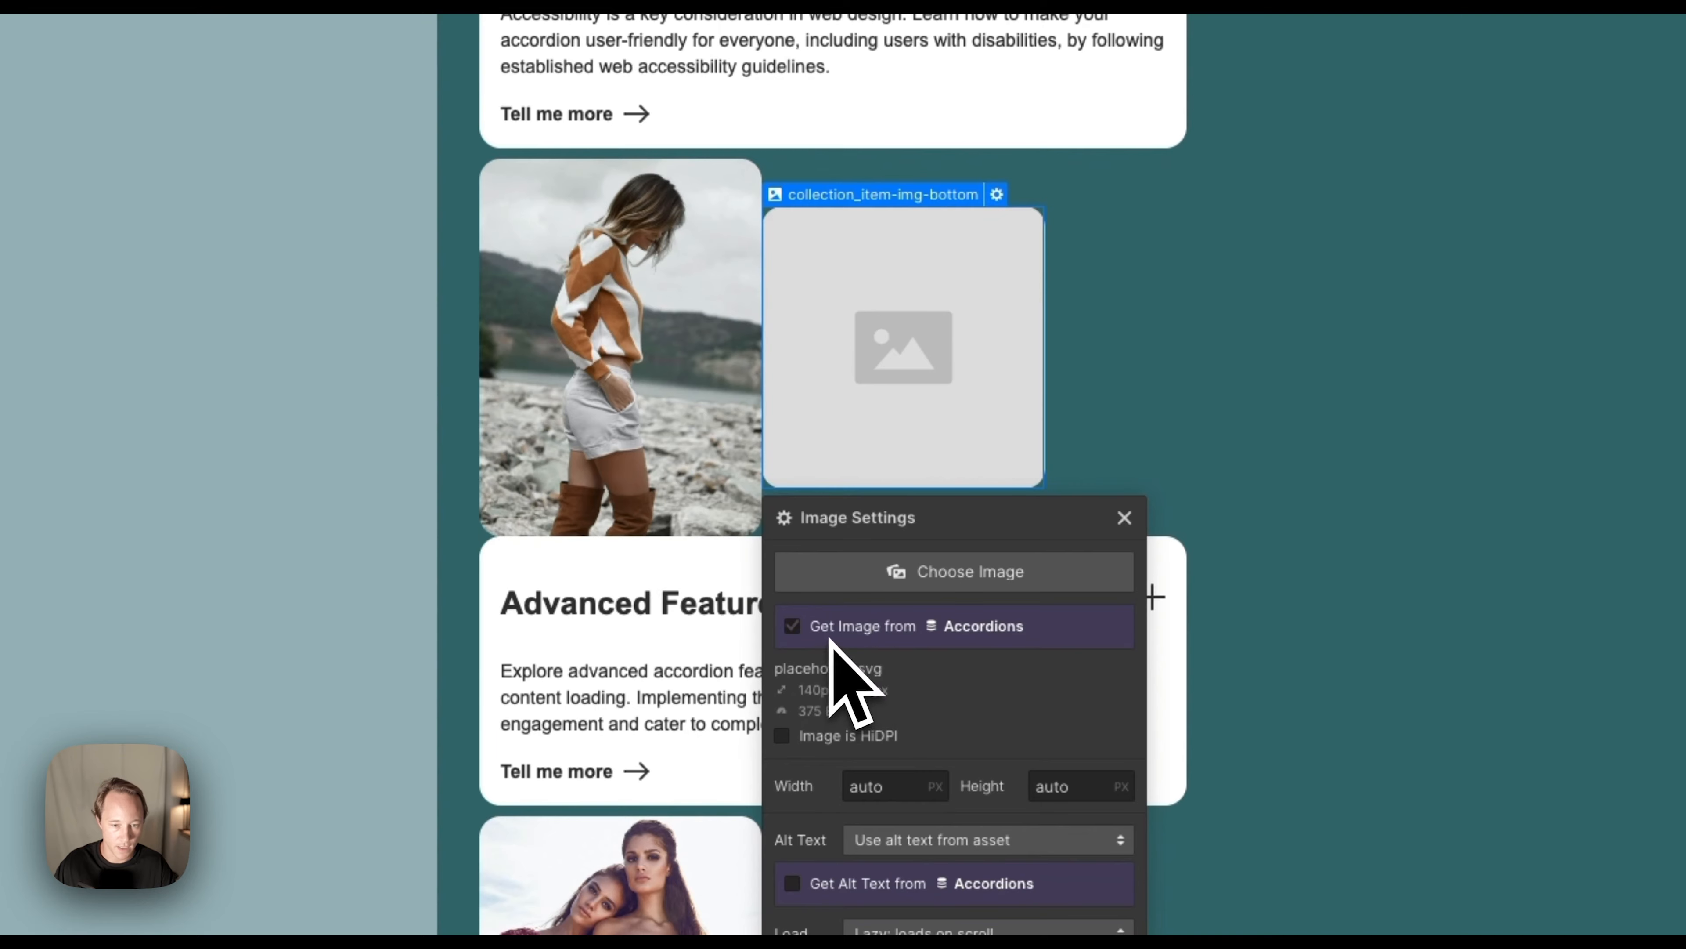
left_click(840, 657)
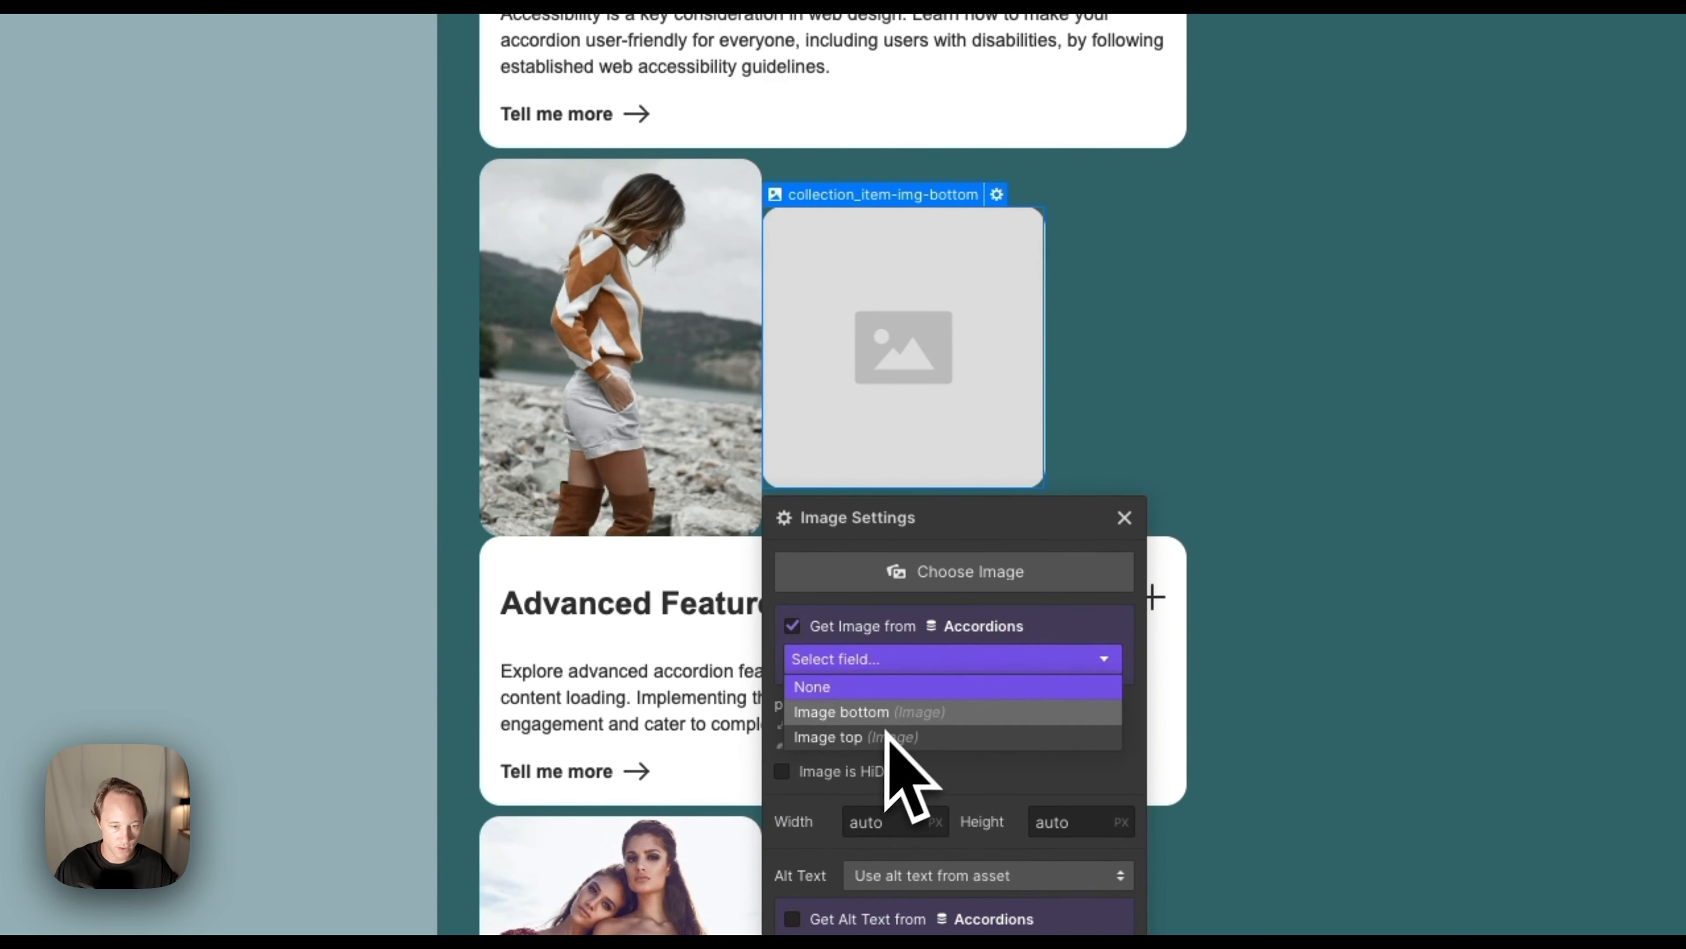
left_click(890, 714)
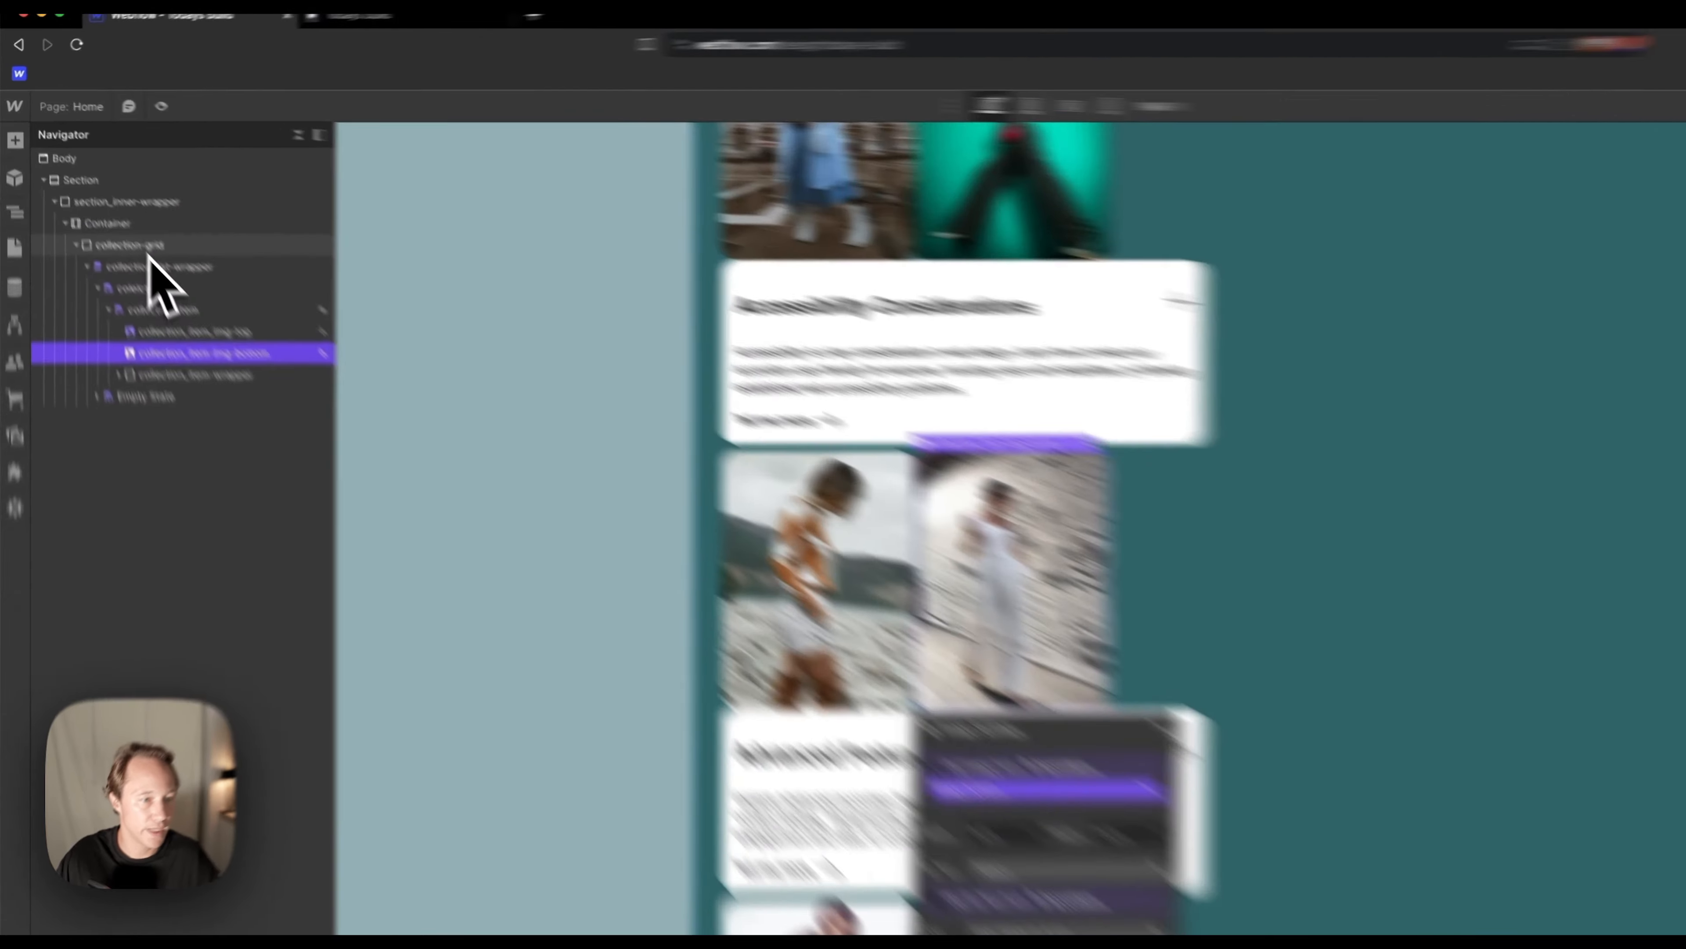
left_click(106, 198)
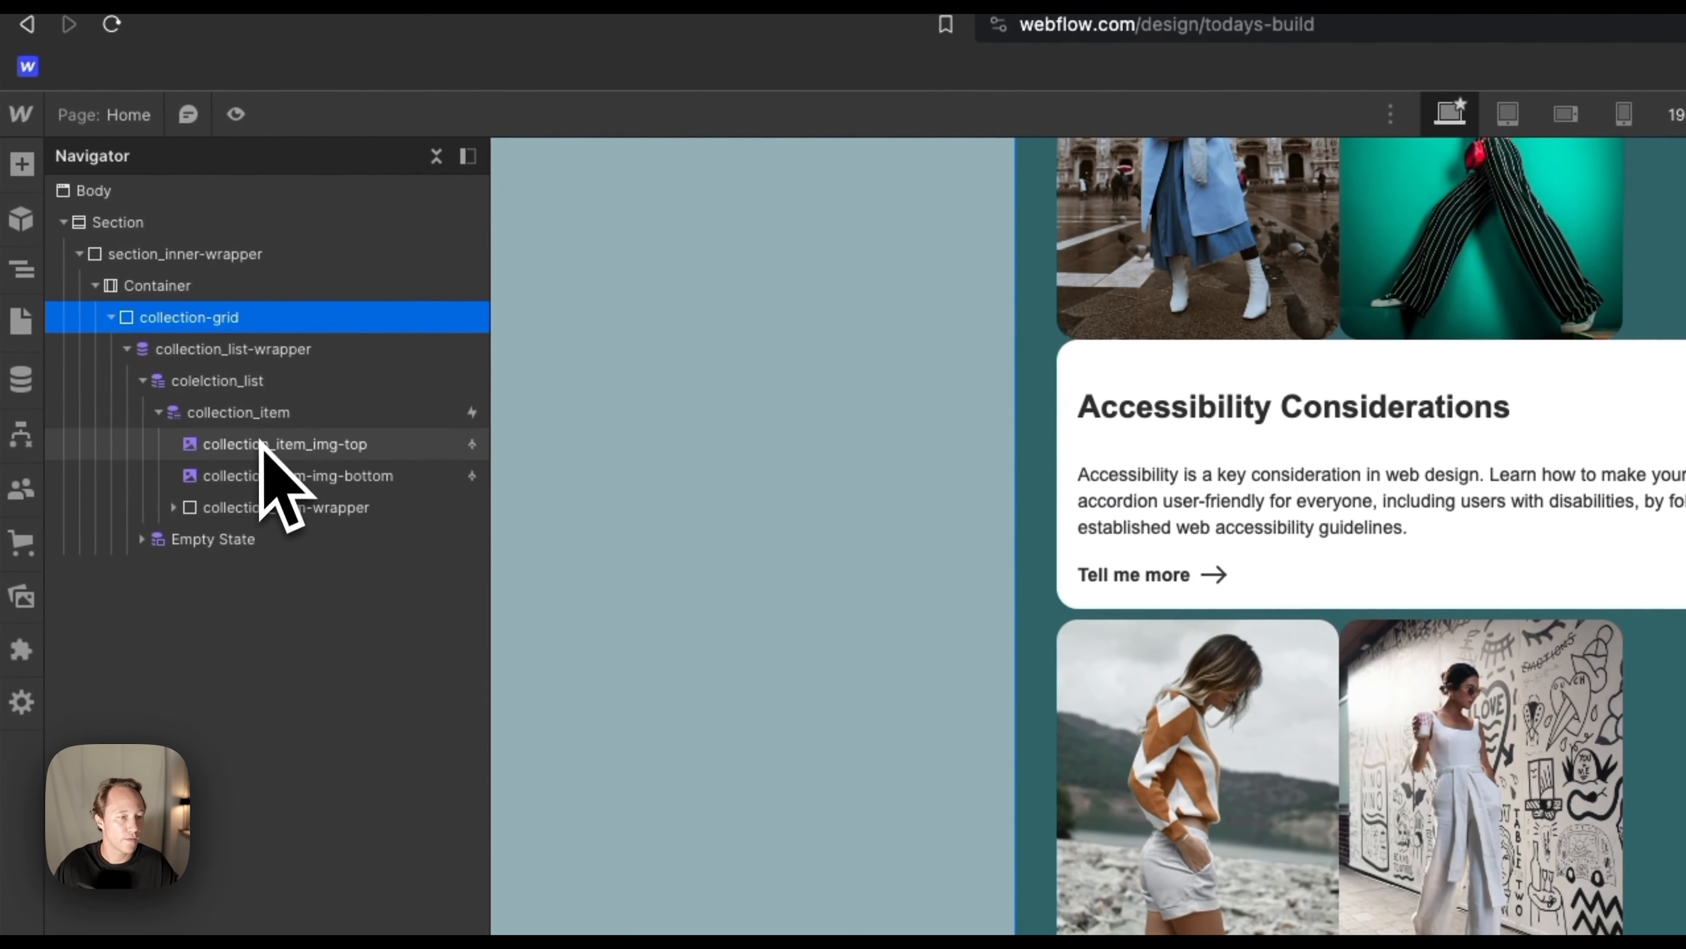
Set the position of collection_item to Relative.
left_click(258, 423)
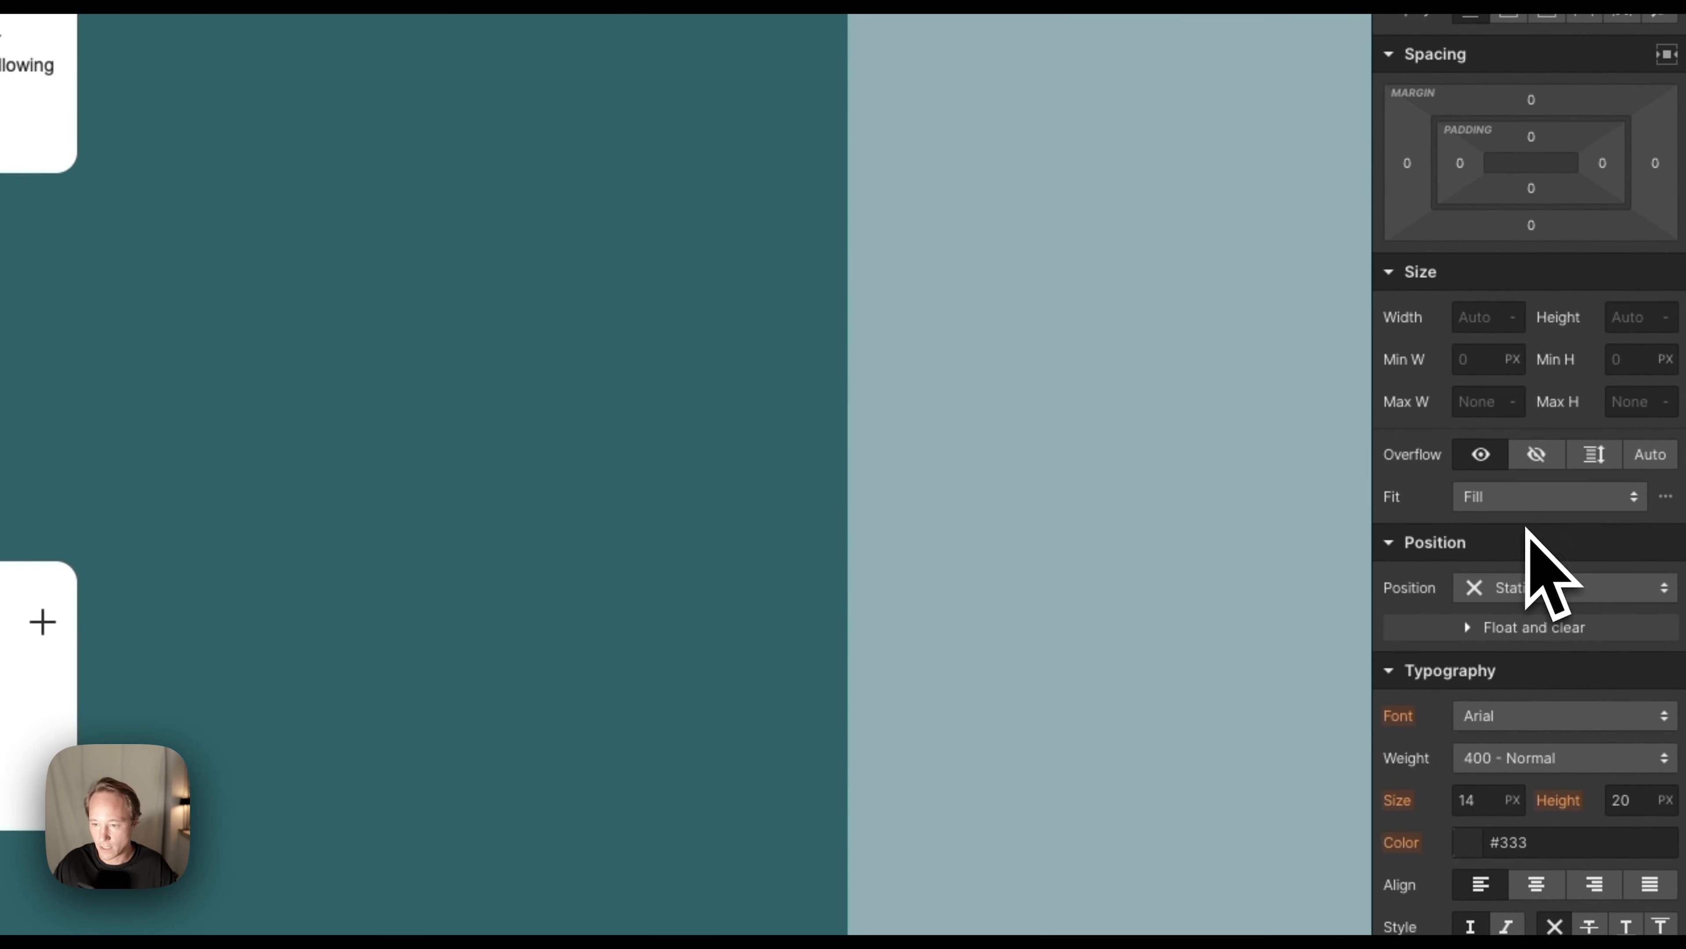
left_click(1535, 500)
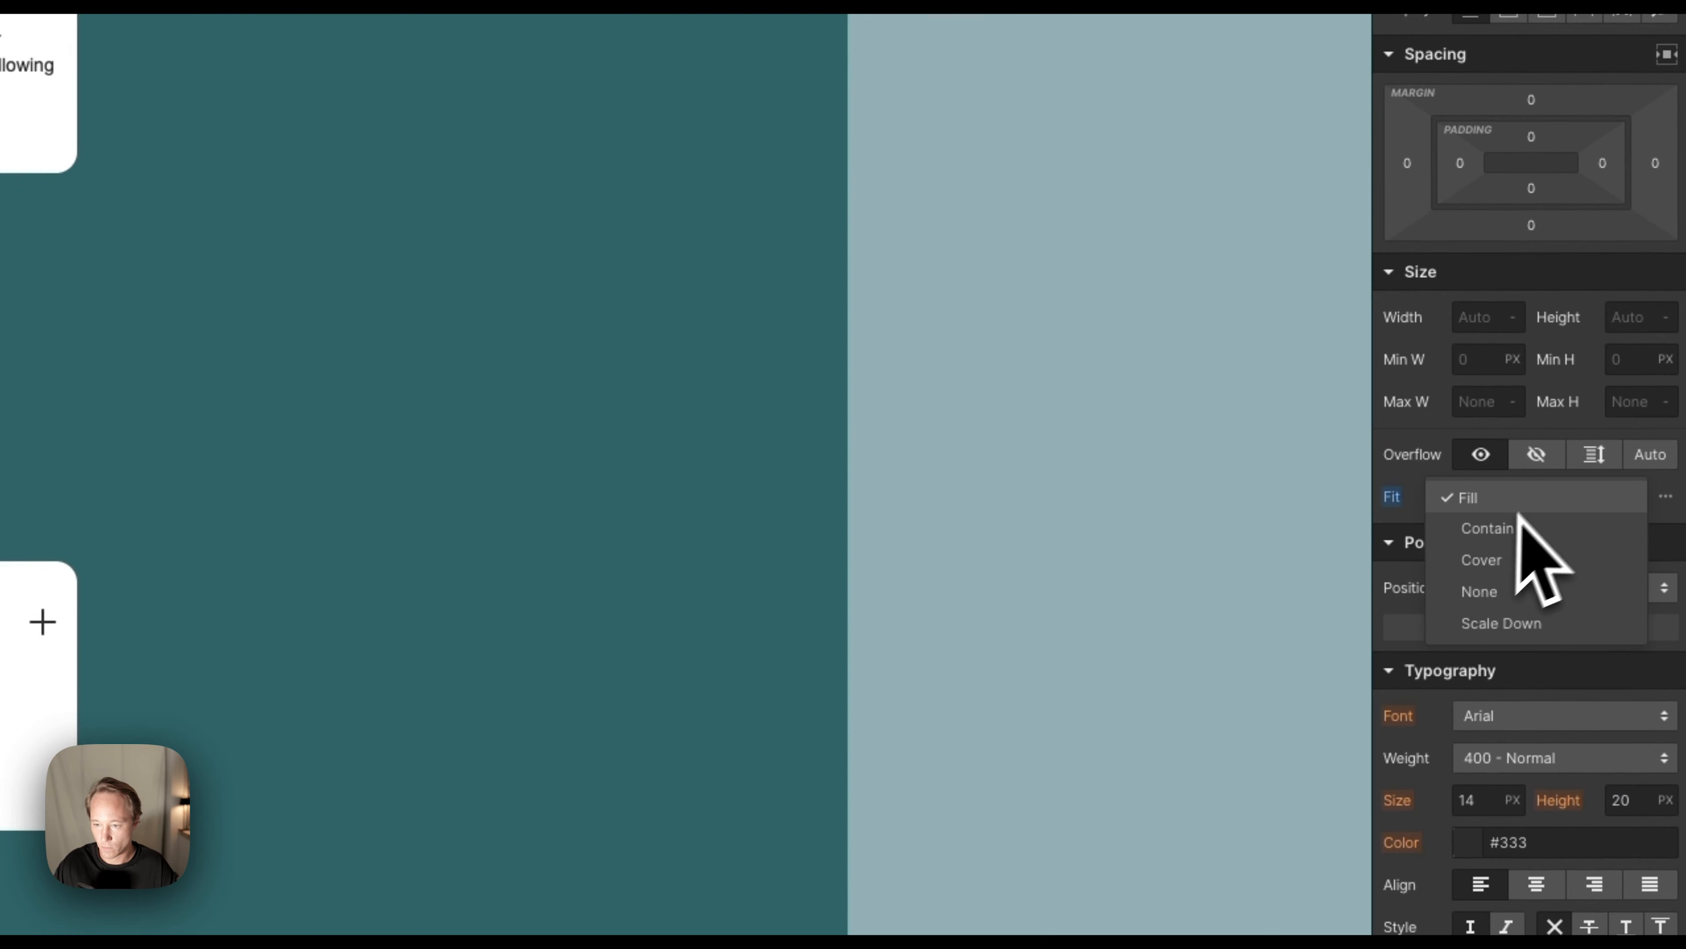
left_click(1410, 515)
left_click(1560, 587)
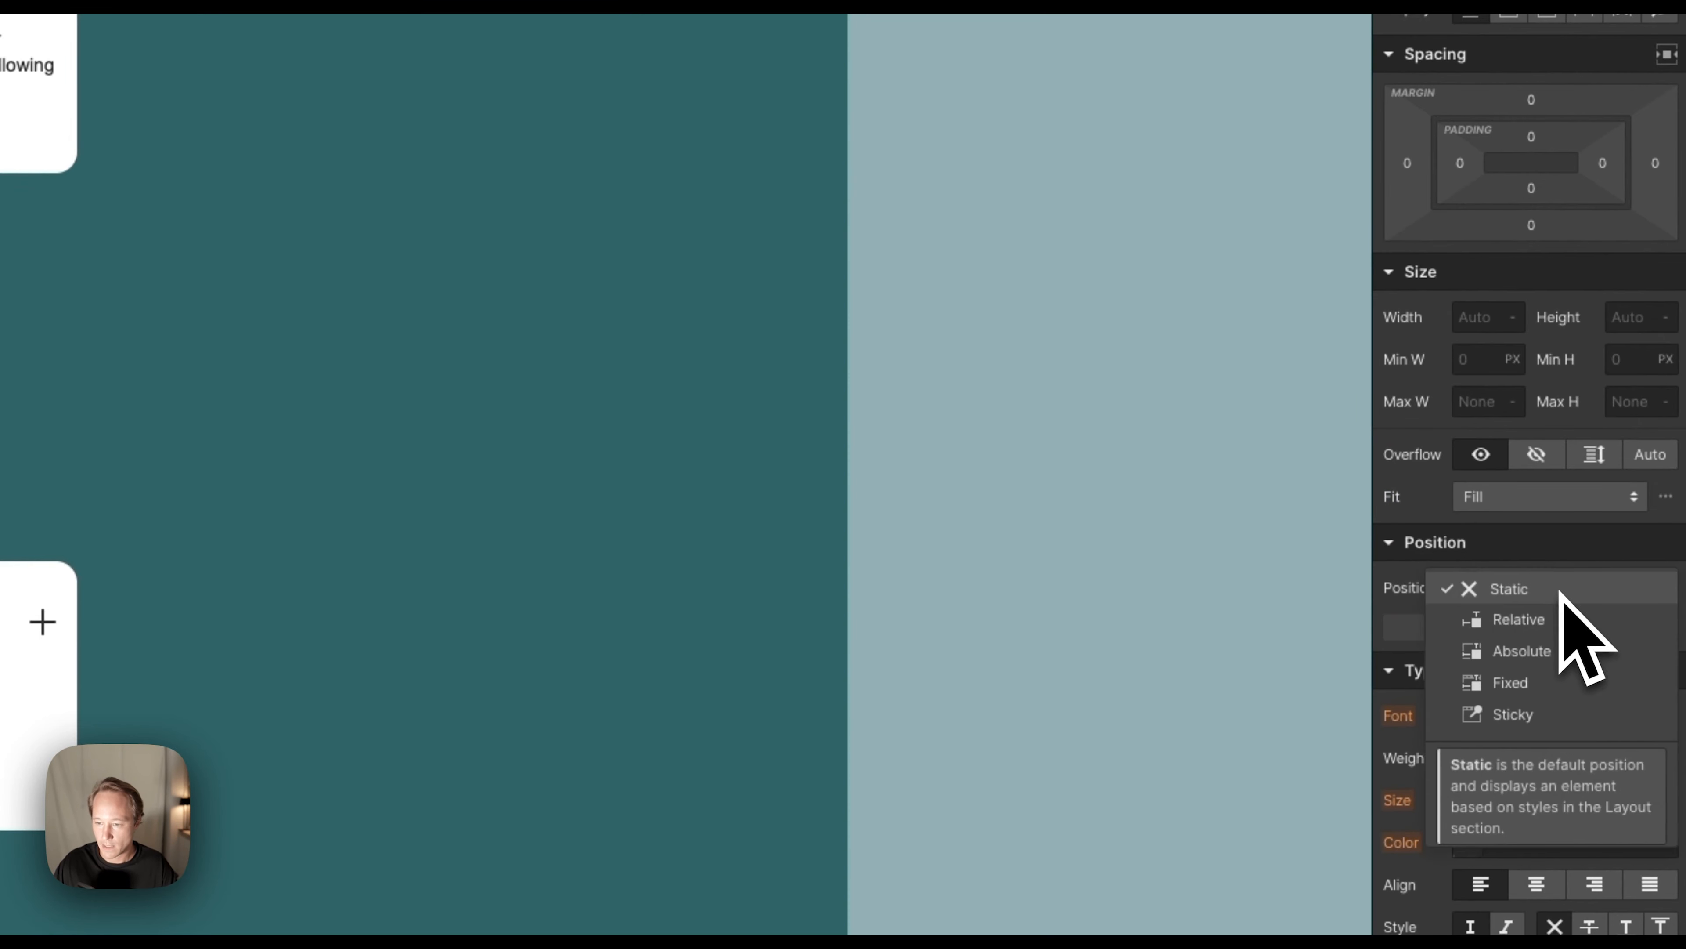
left_click(1548, 621)
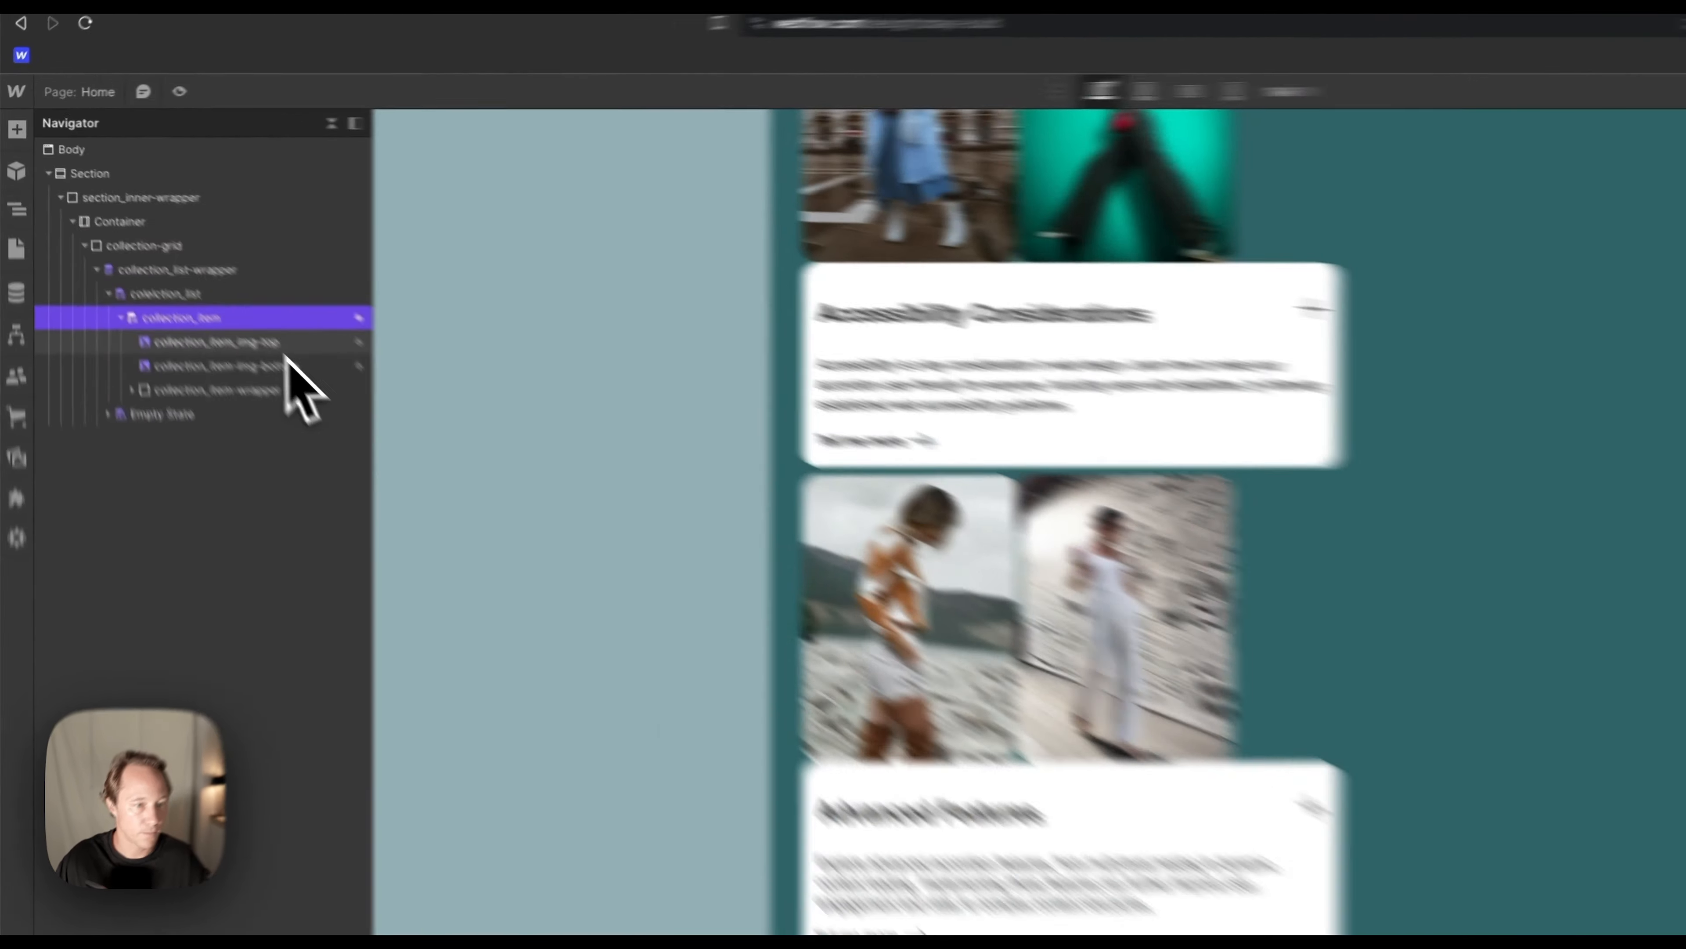
Set the position of both collection_item_img-top and collection_item-img-bottom to Absolute.
left_click(142, 260)
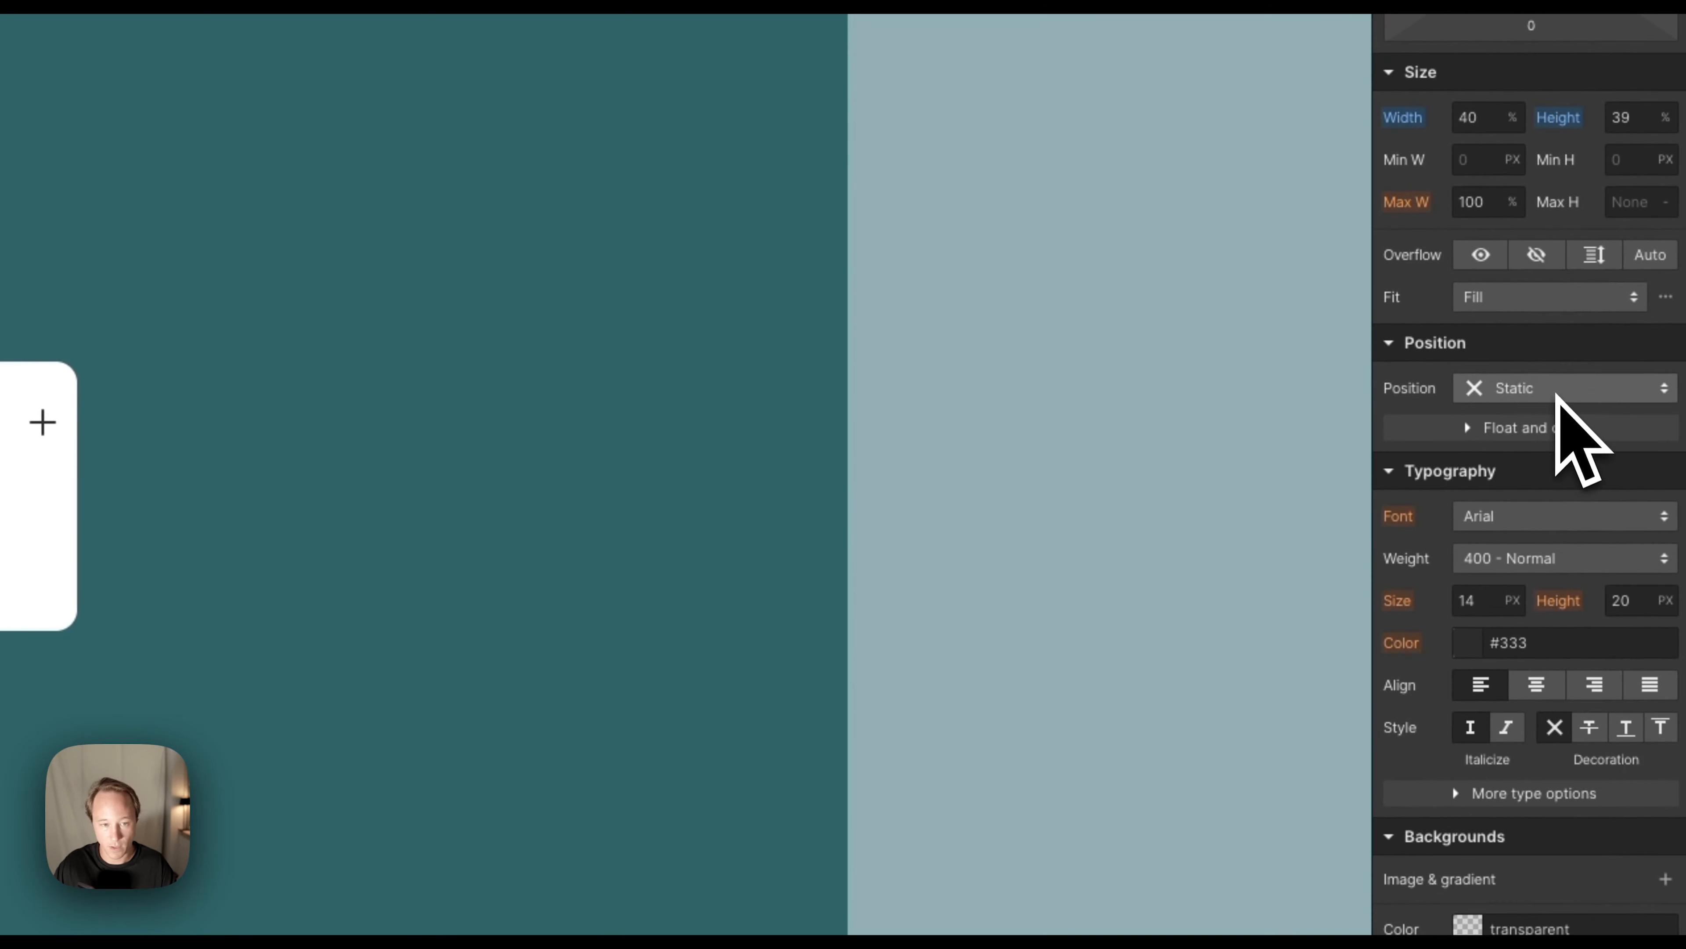
left_click(1557, 395)
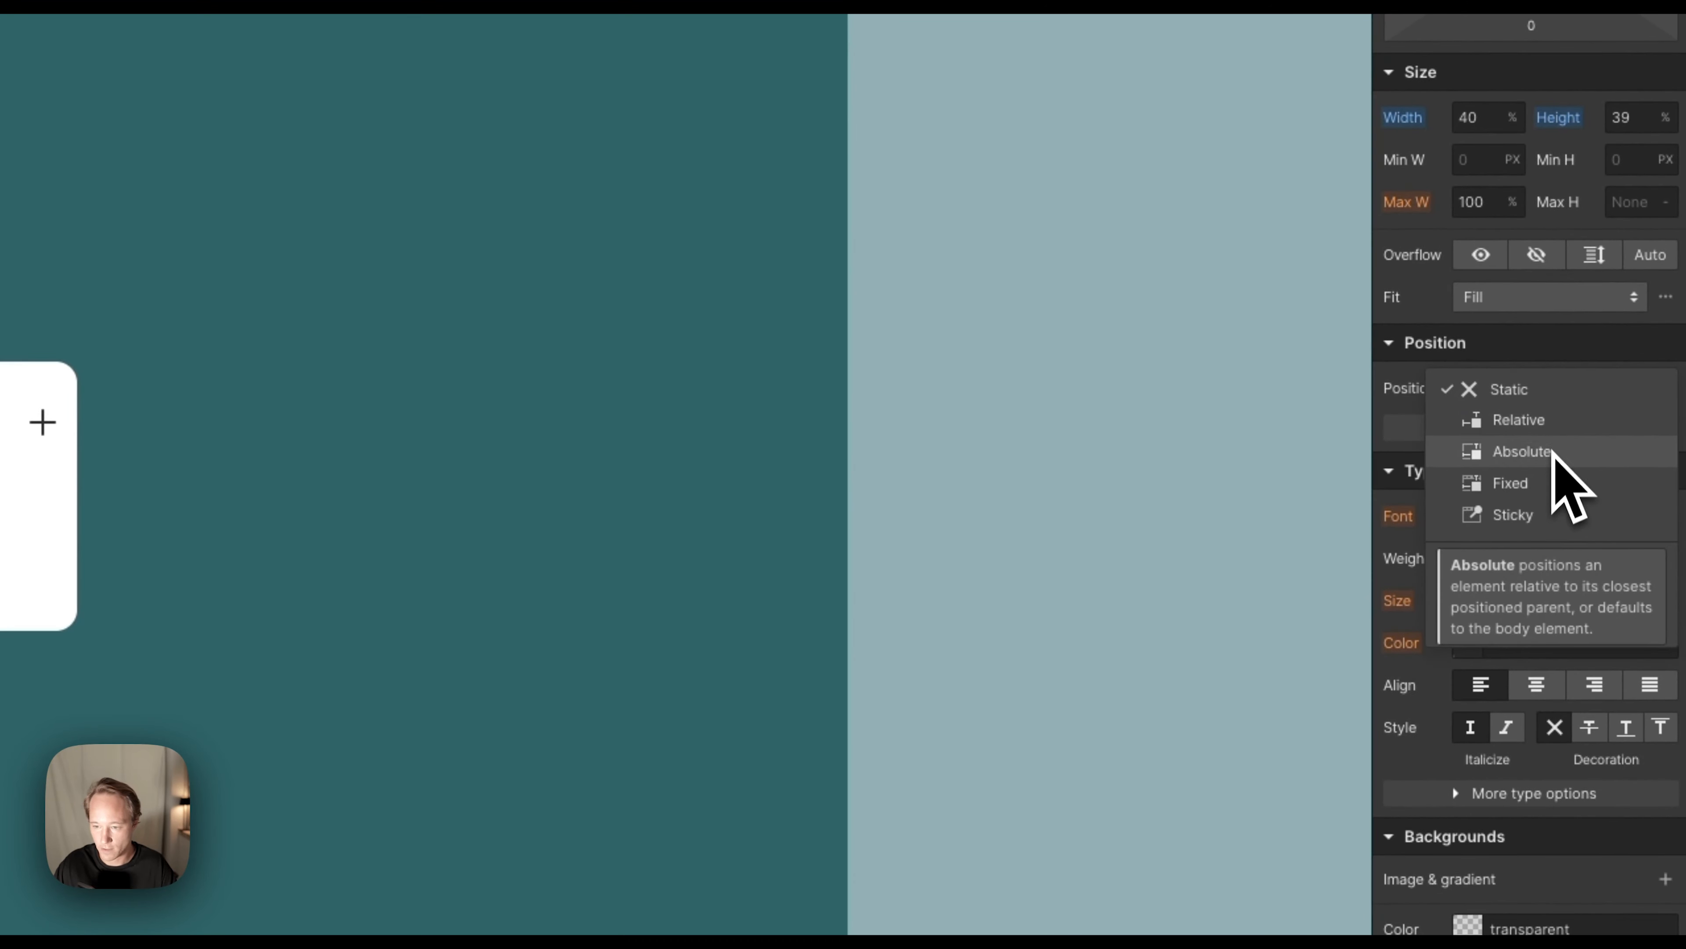
left_click(1547, 481)
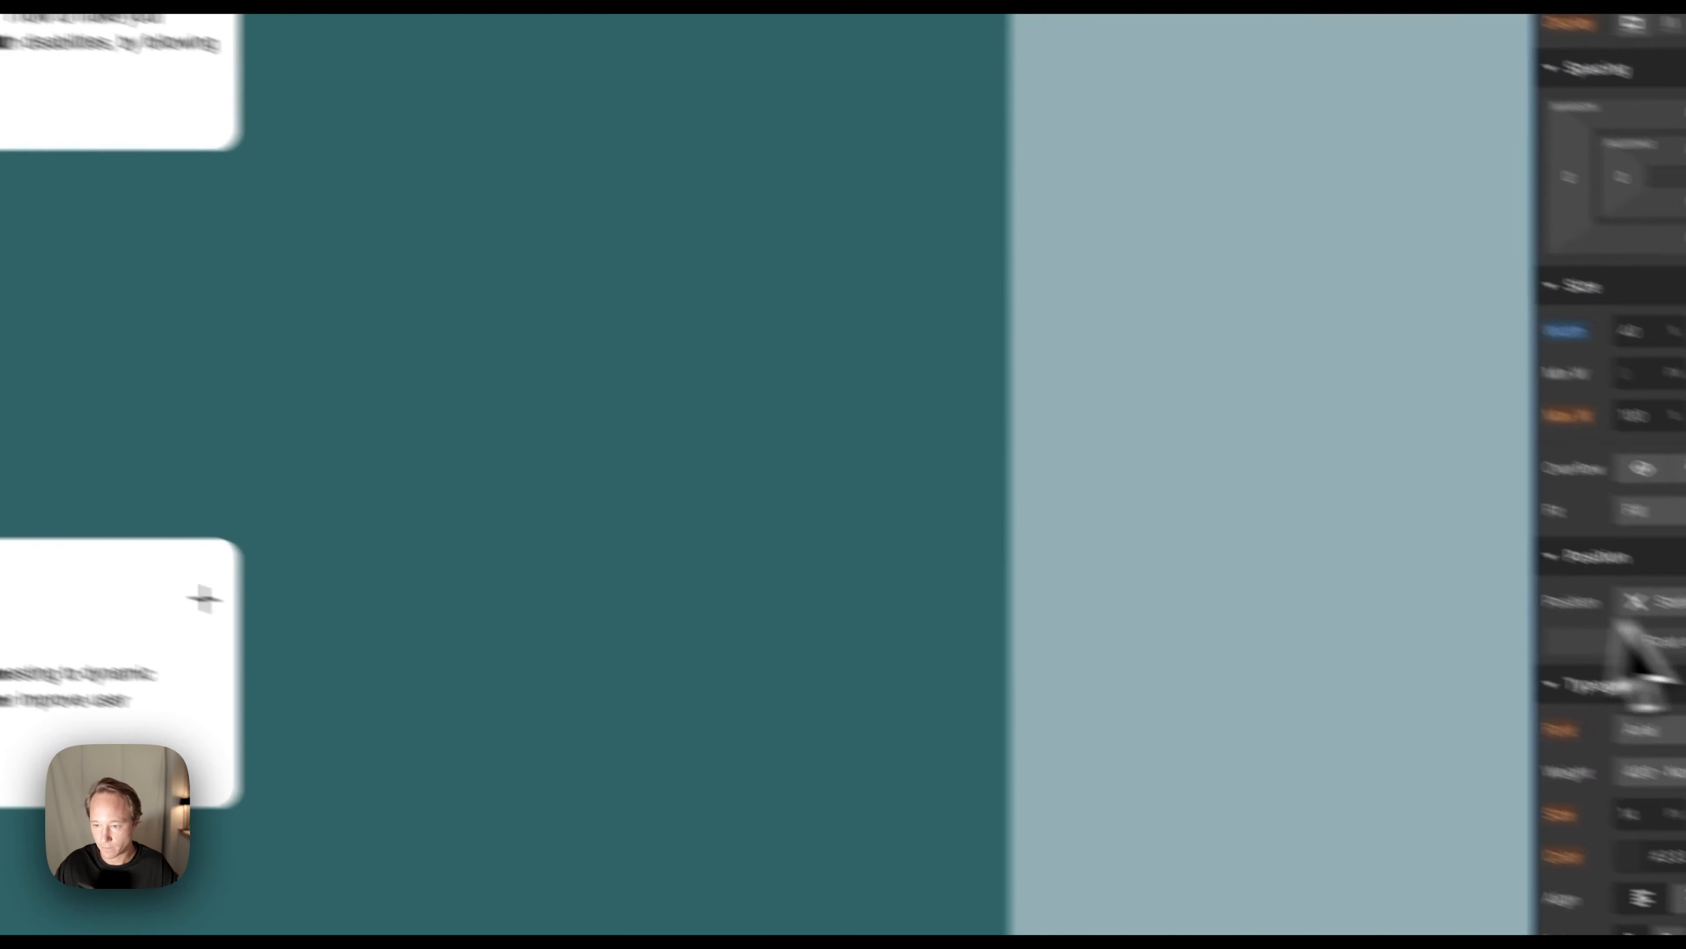
left_click(1600, 553)
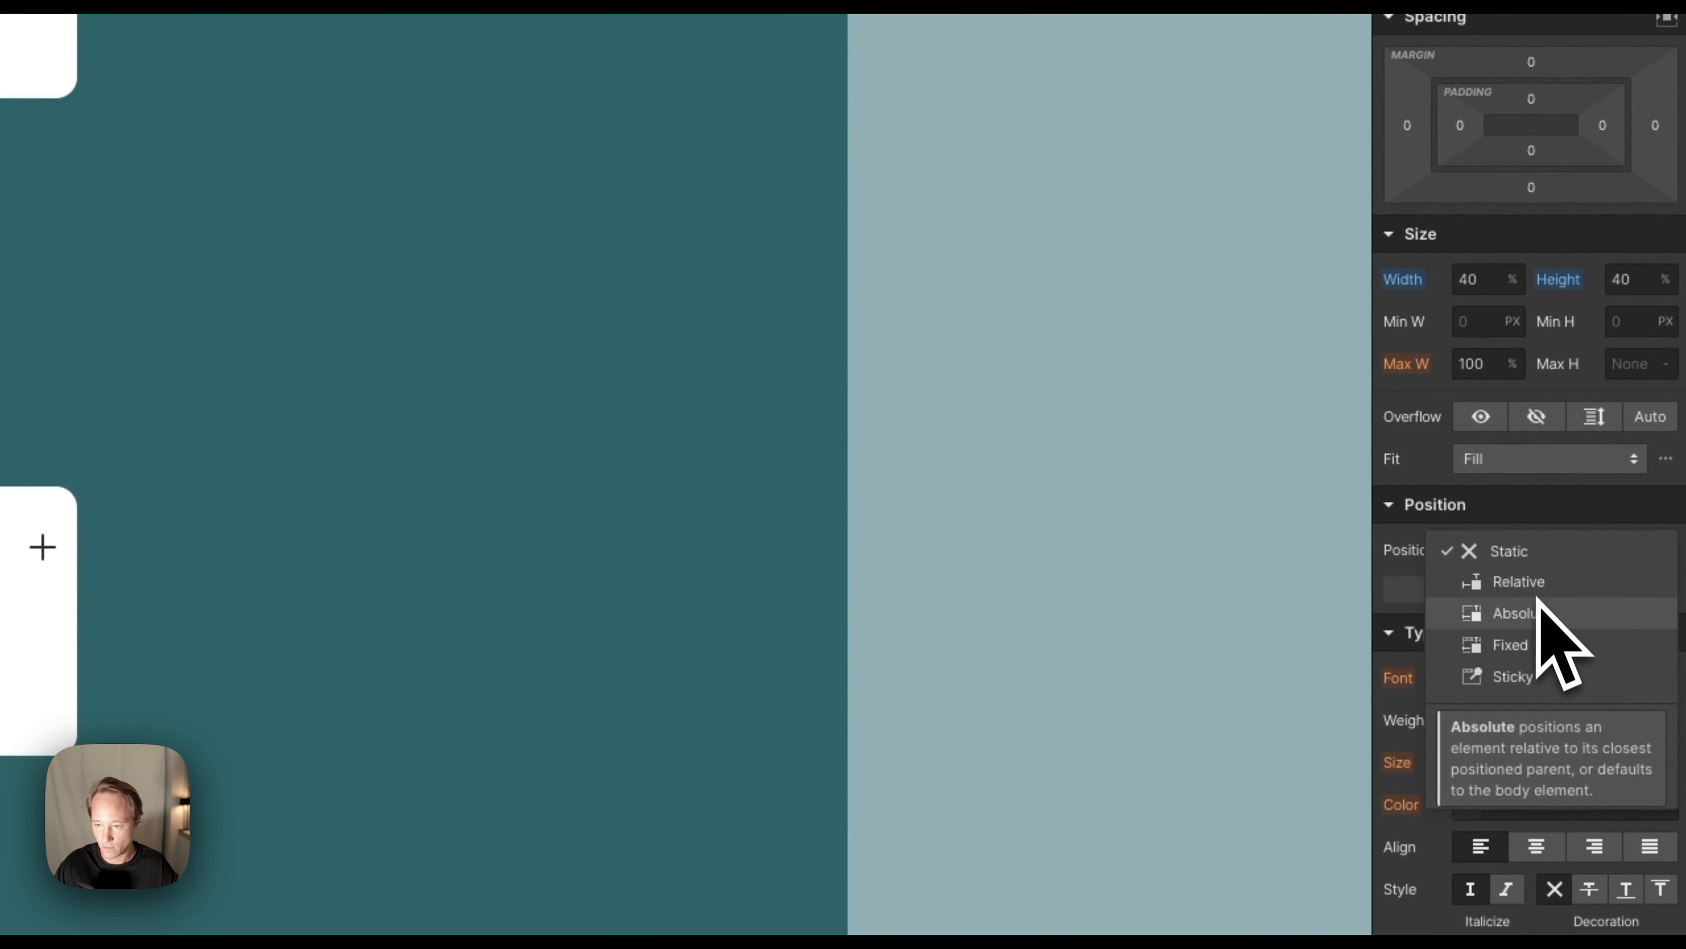
left_click(1539, 610)
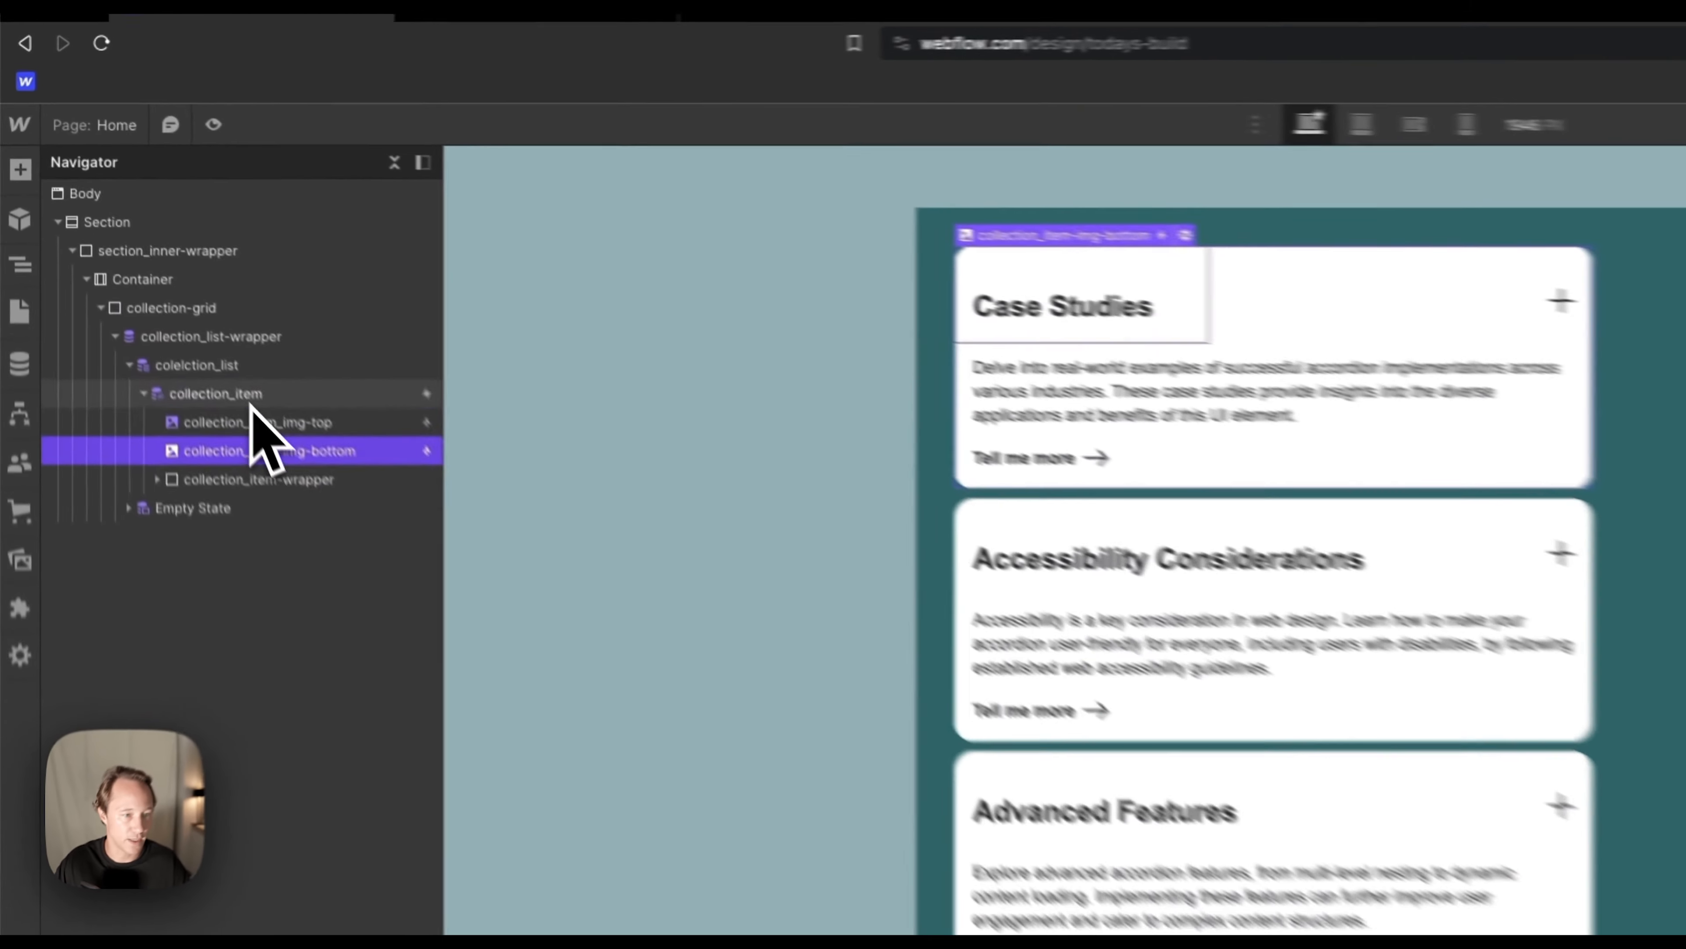
Set the position of collection_item back to Static and the position of collection-grid to Relative.
left_click(136, 247)
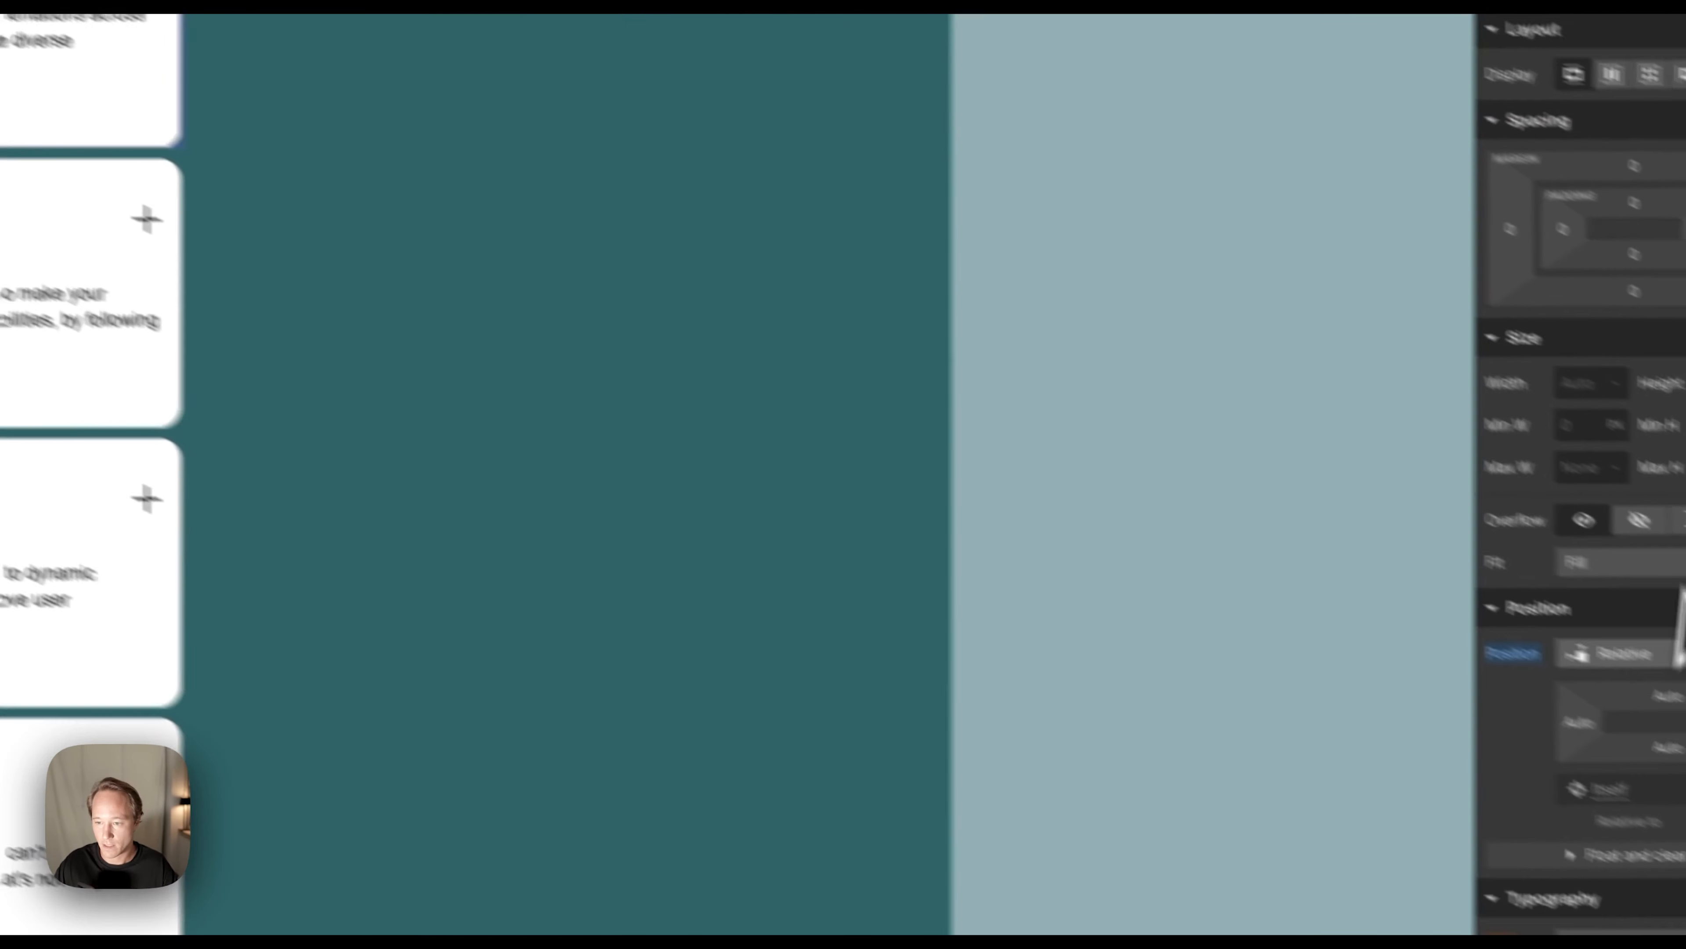
left_click(1626, 571)
left_click(1560, 576)
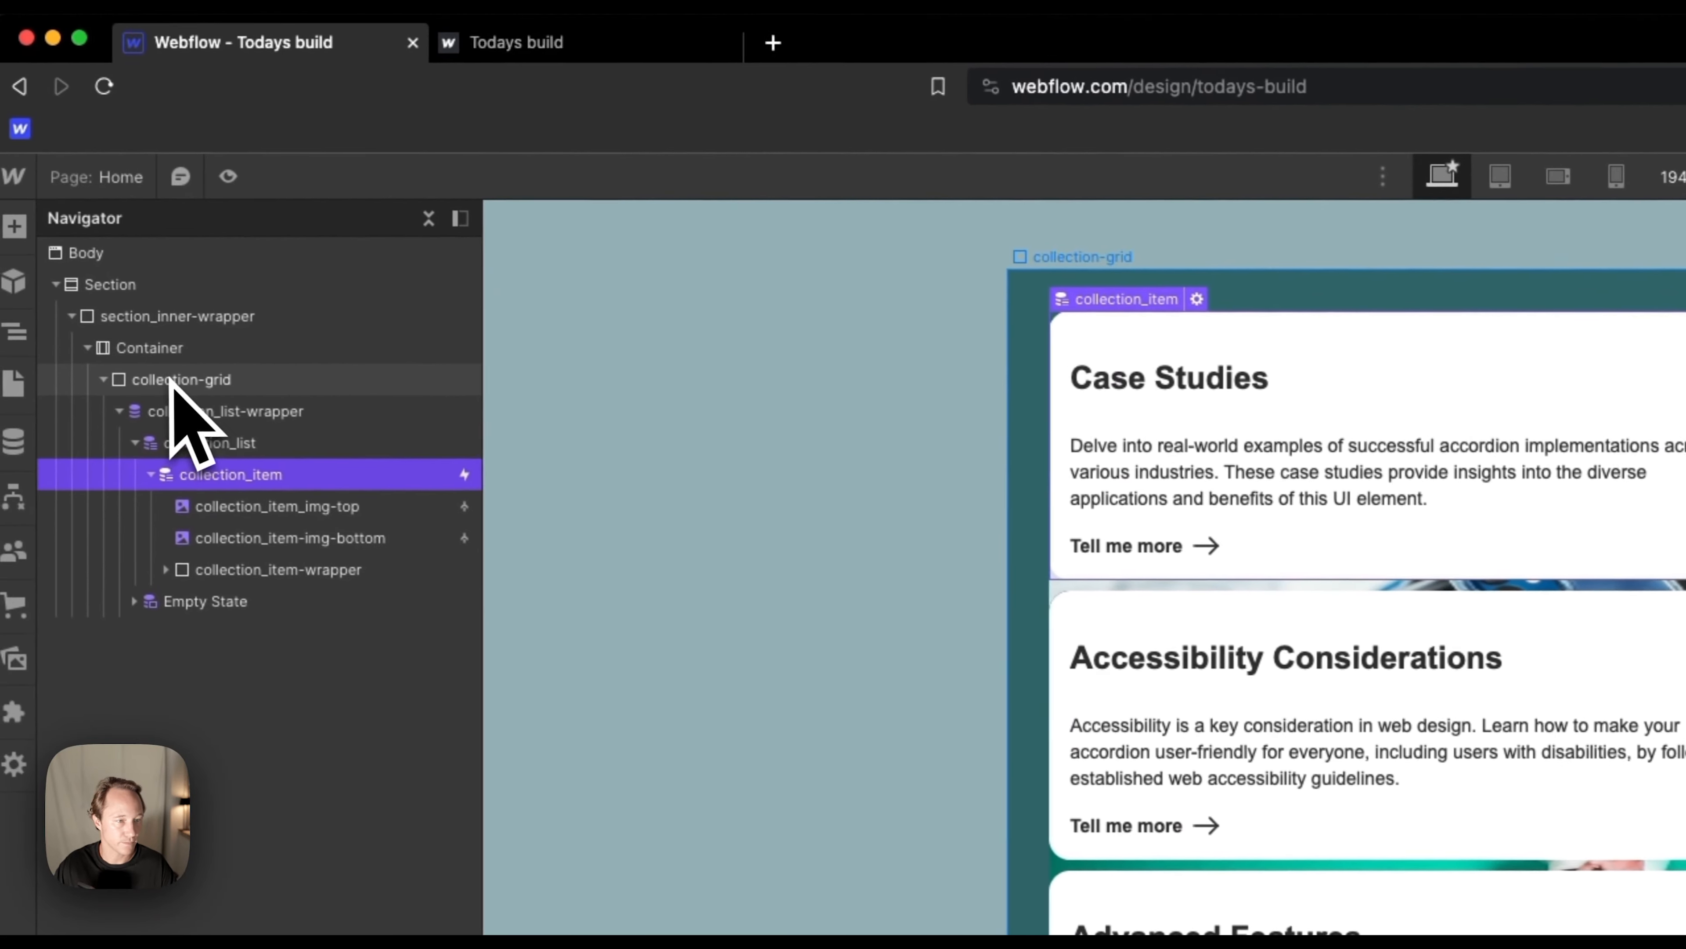
left_click(186, 384)
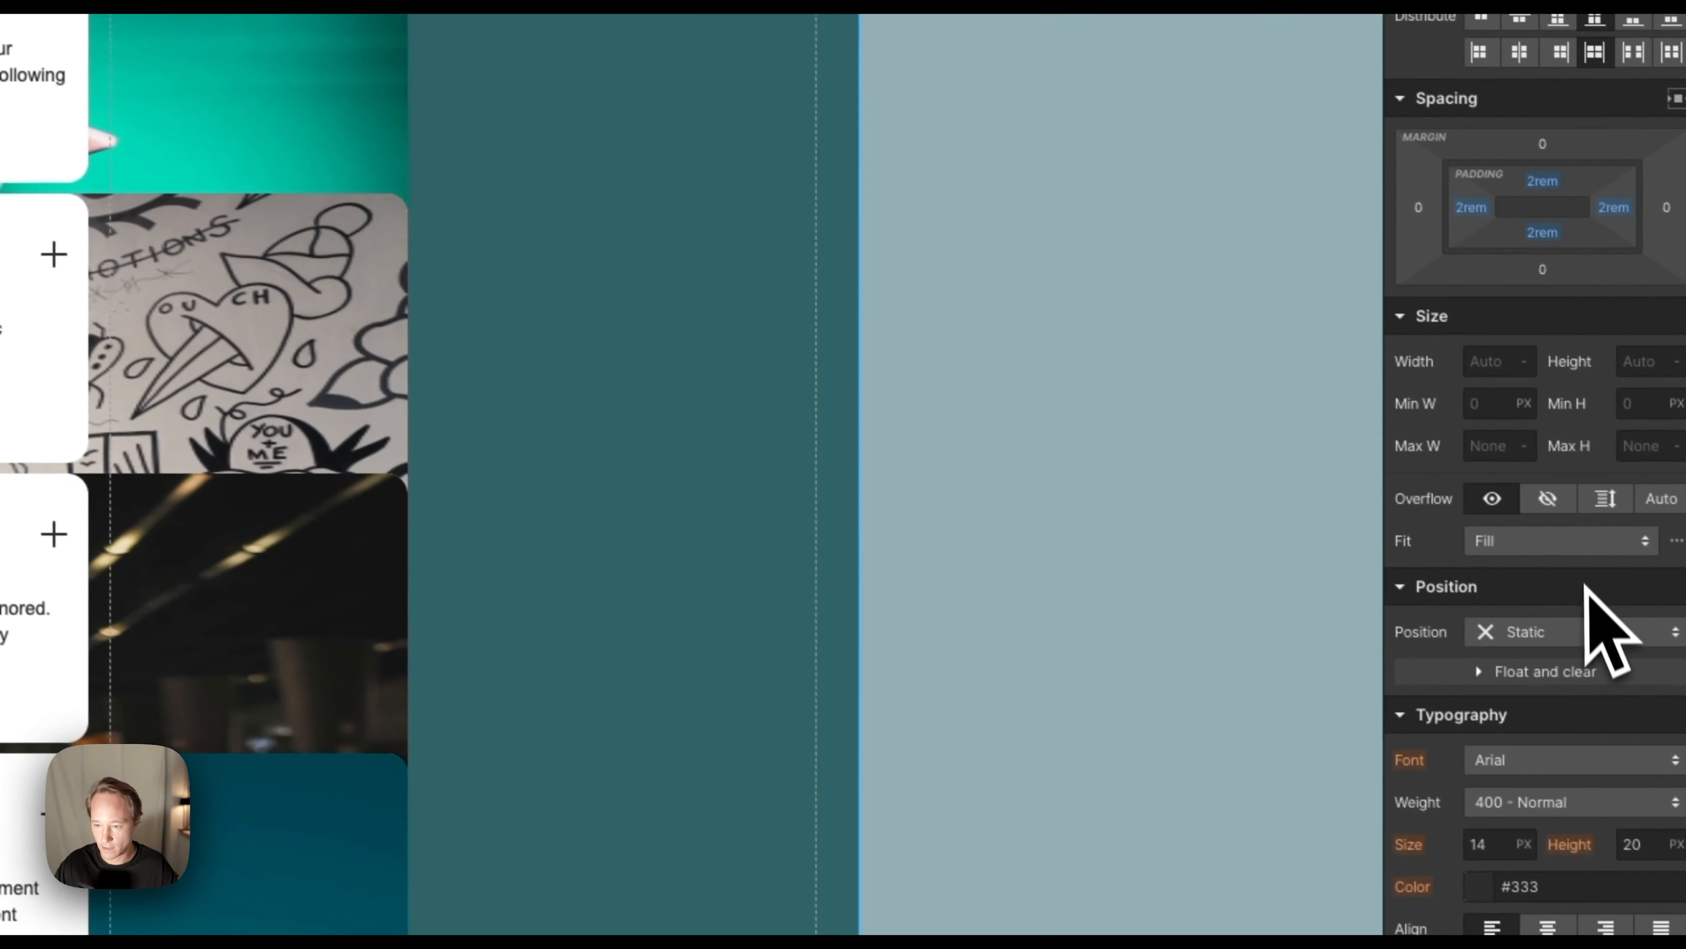
left_click(1571, 629)
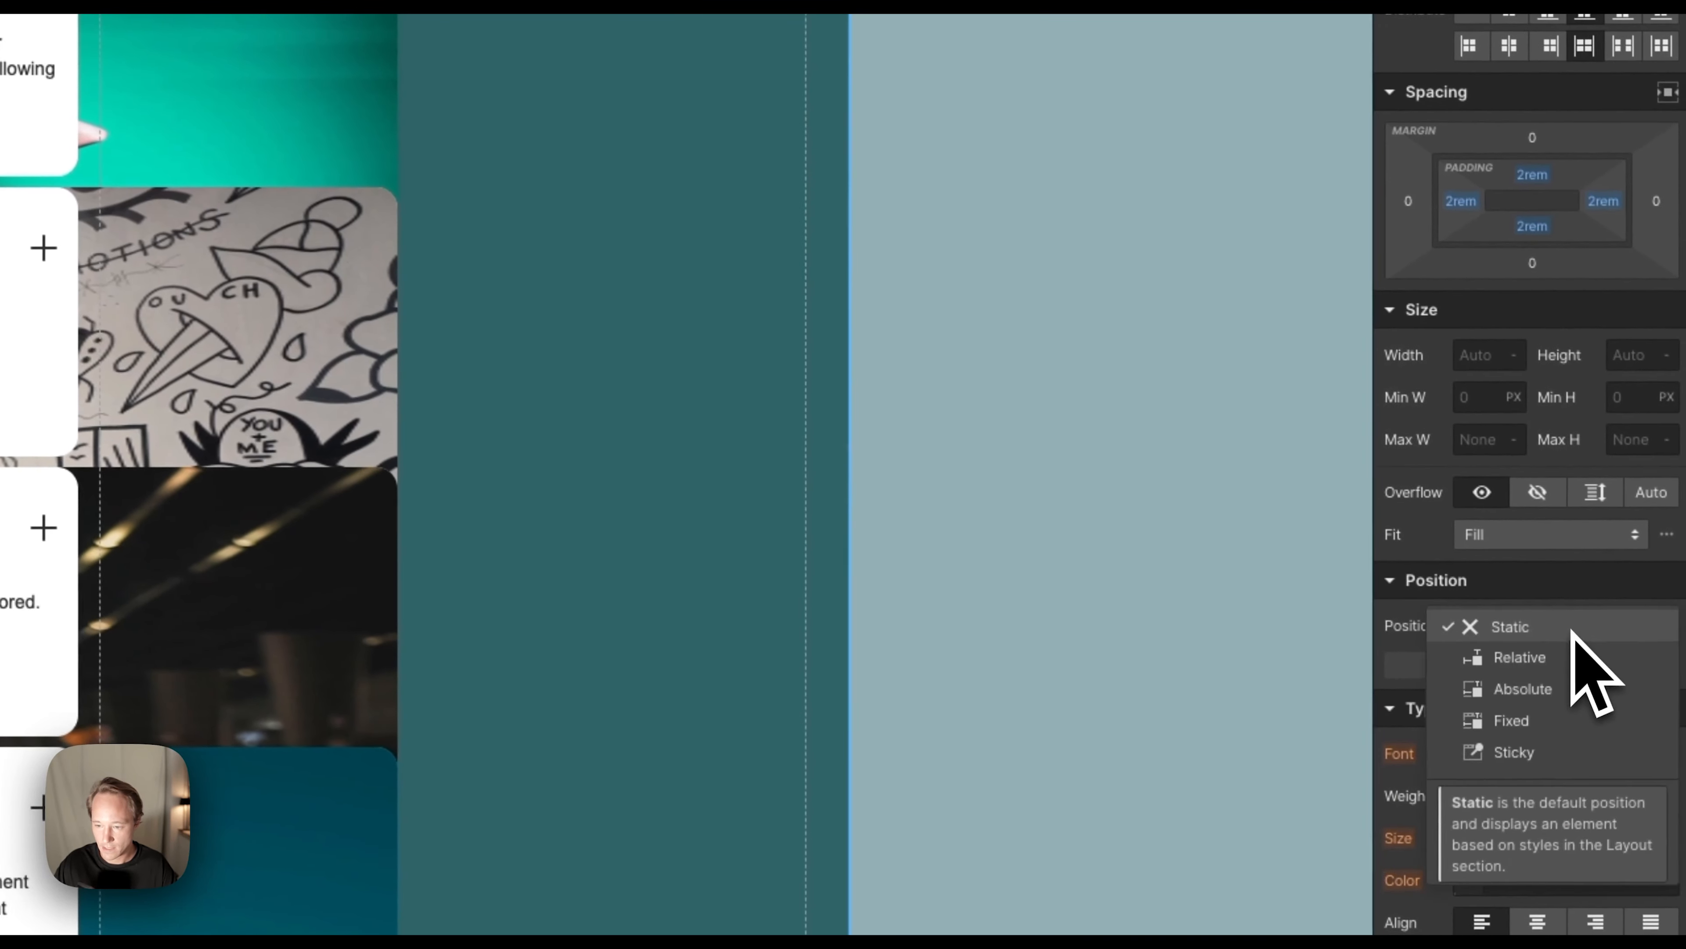
left_click(1565, 668)
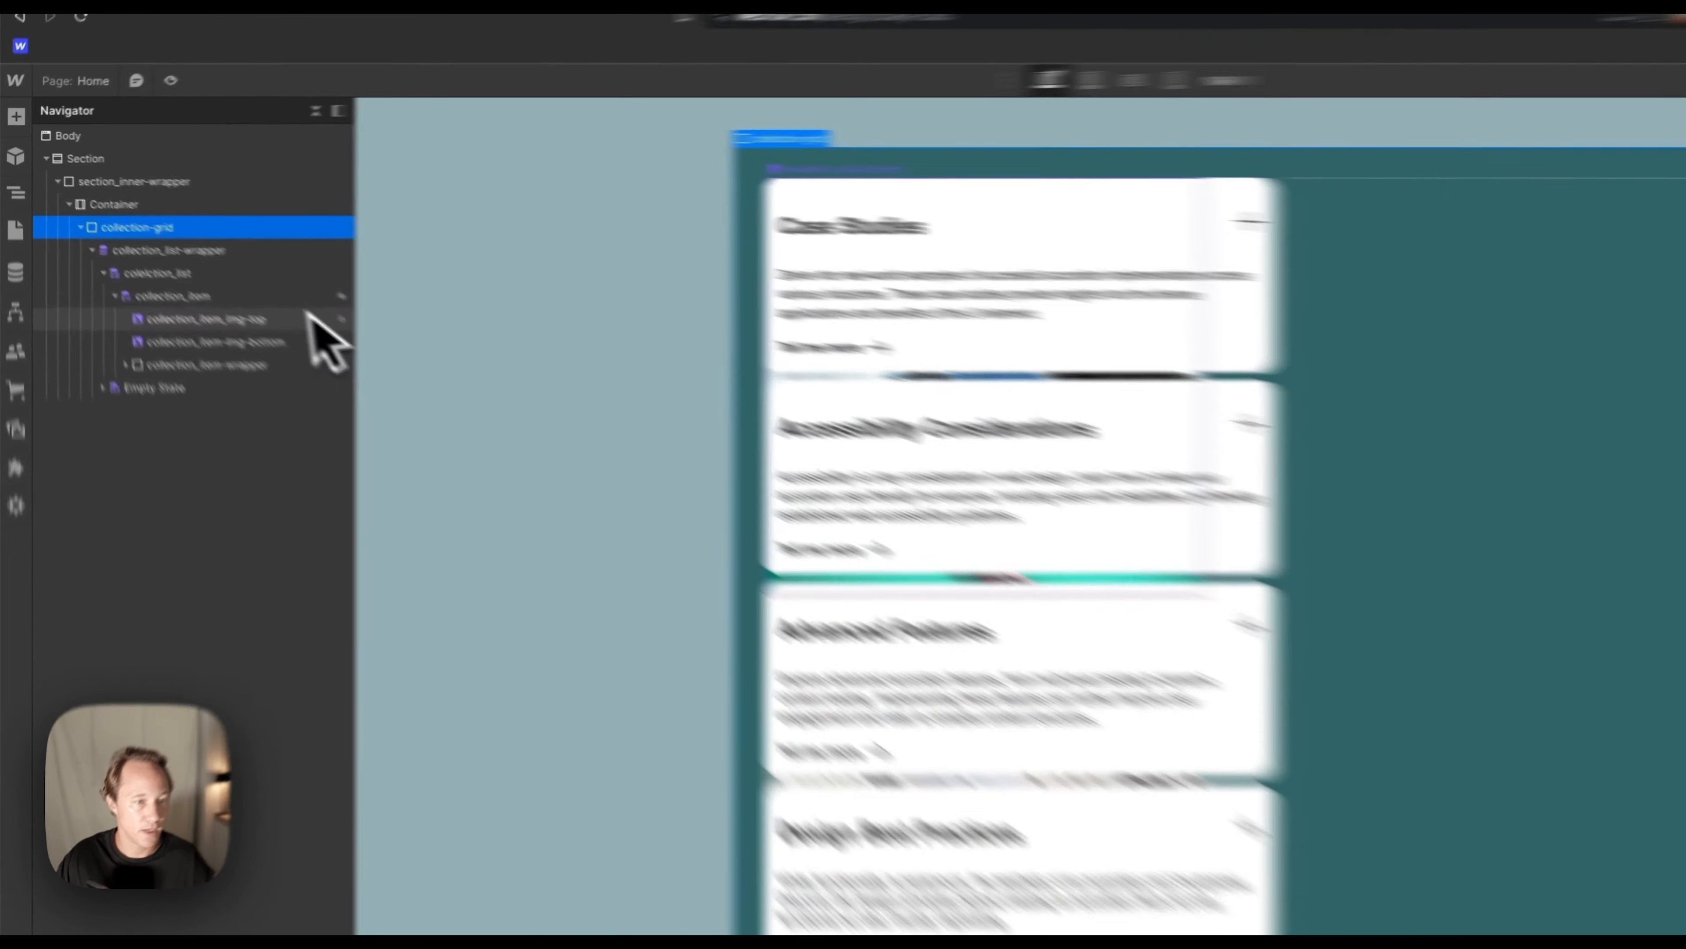
Anchor collection_item_img-top to the top right of collection-grid and collection_item-img-bottom to its bottom right with a 17% bottom offset.
left_click(219, 261)
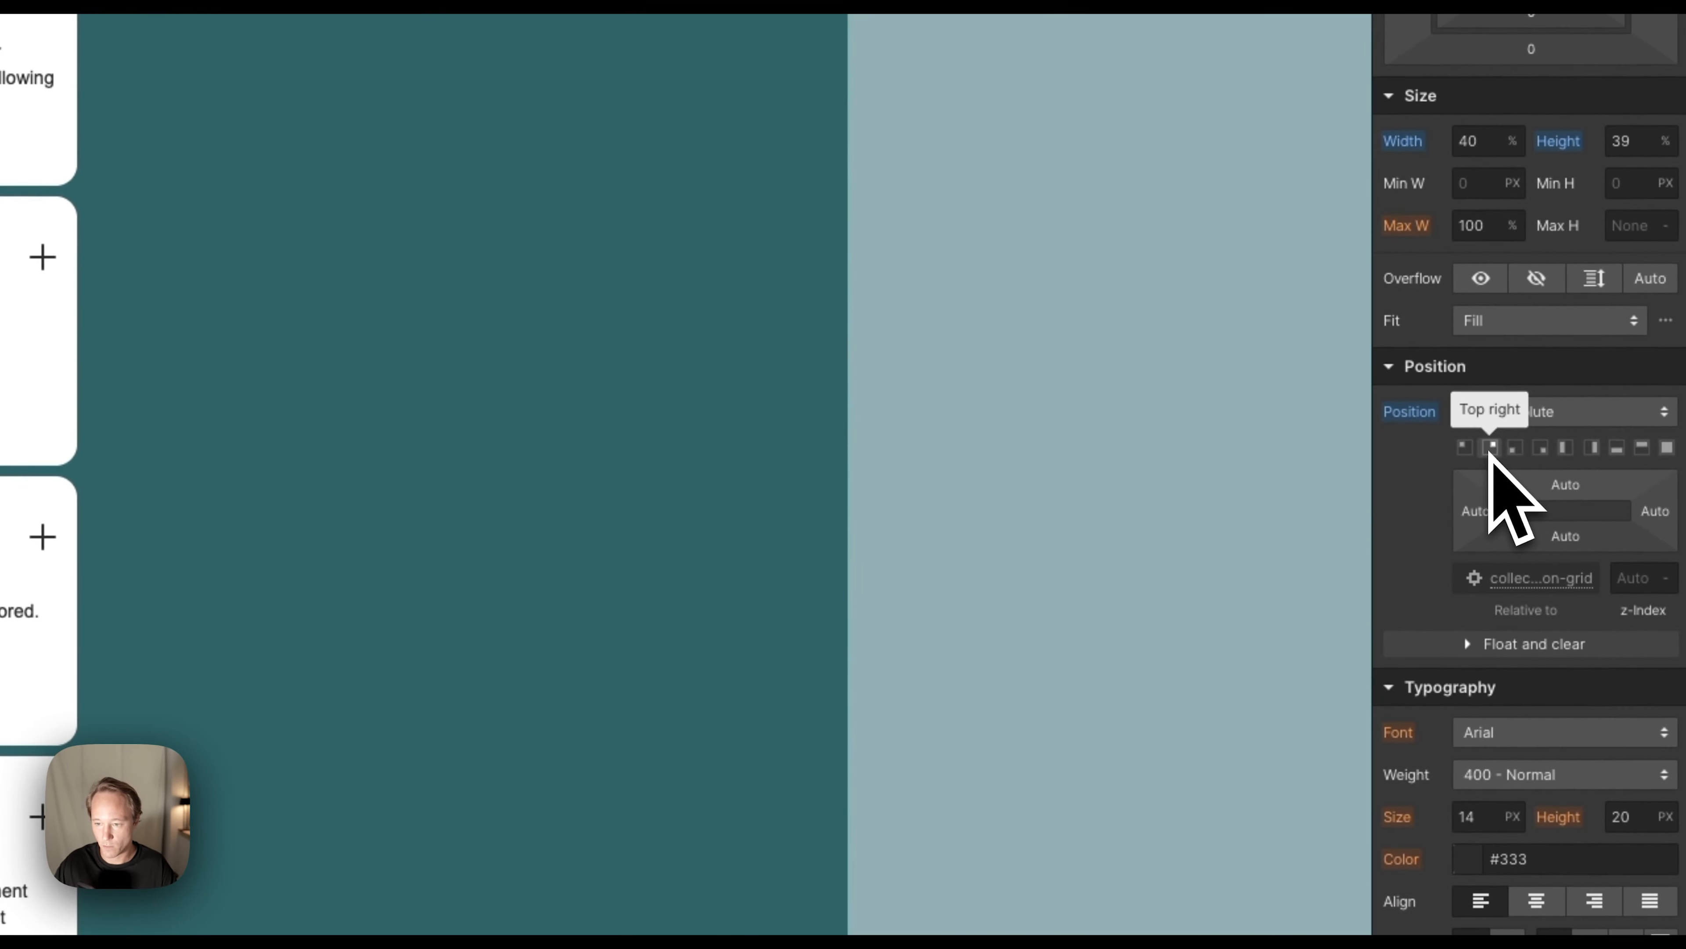
left_click(1491, 448)
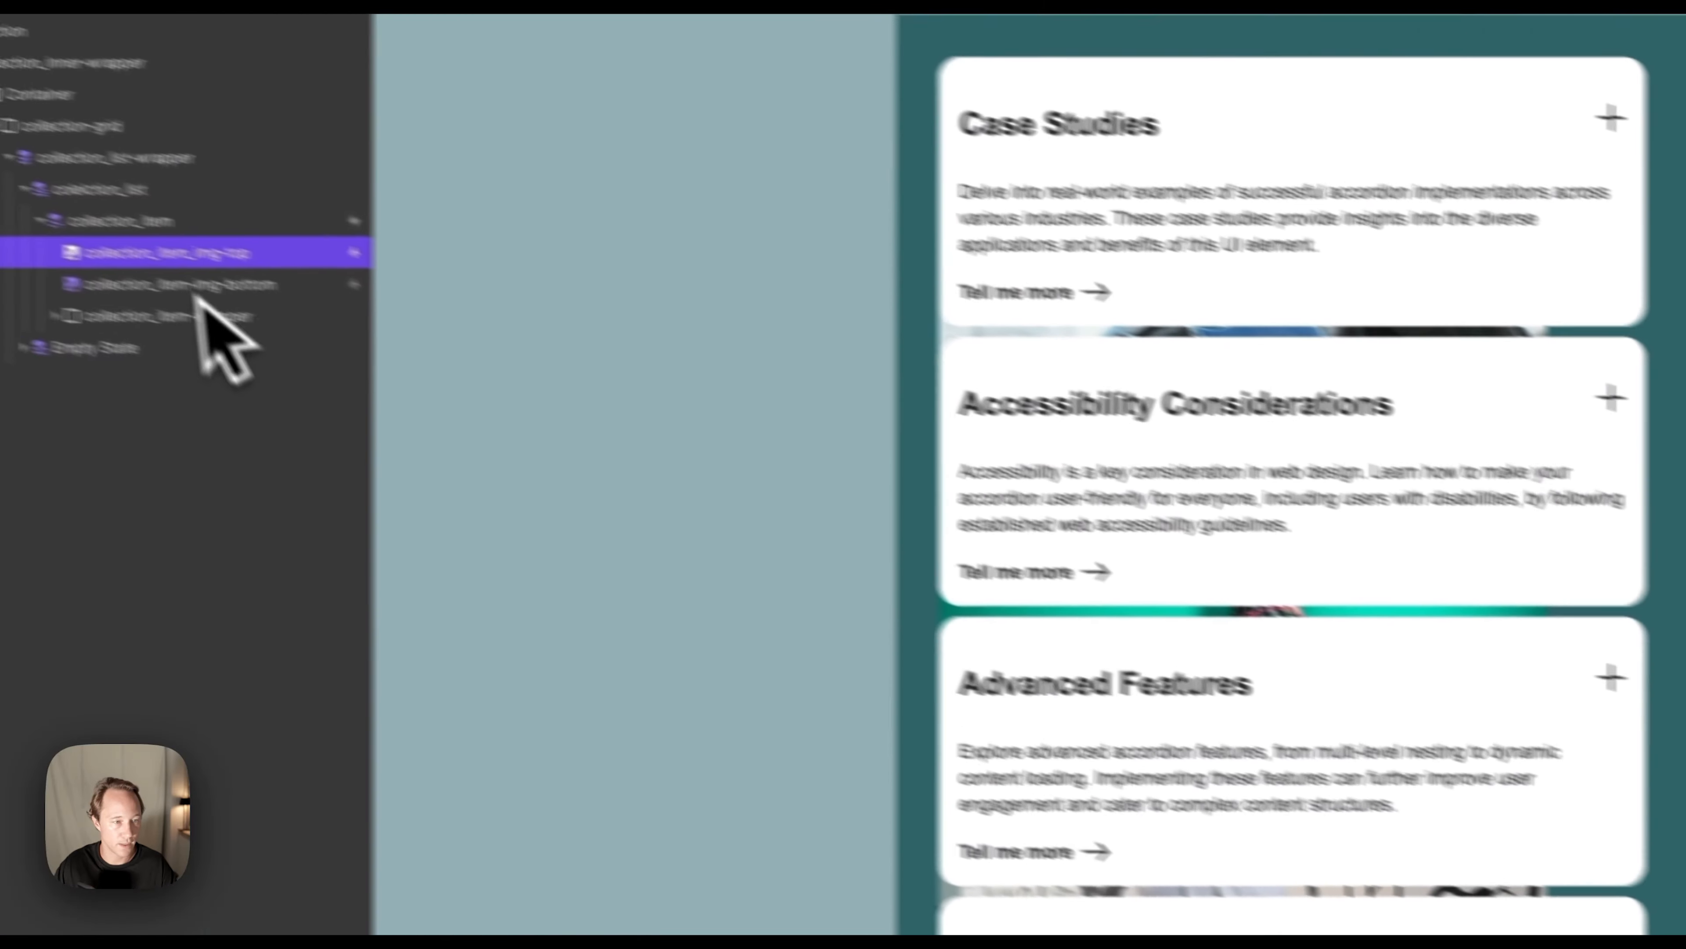
left_click(200, 296)
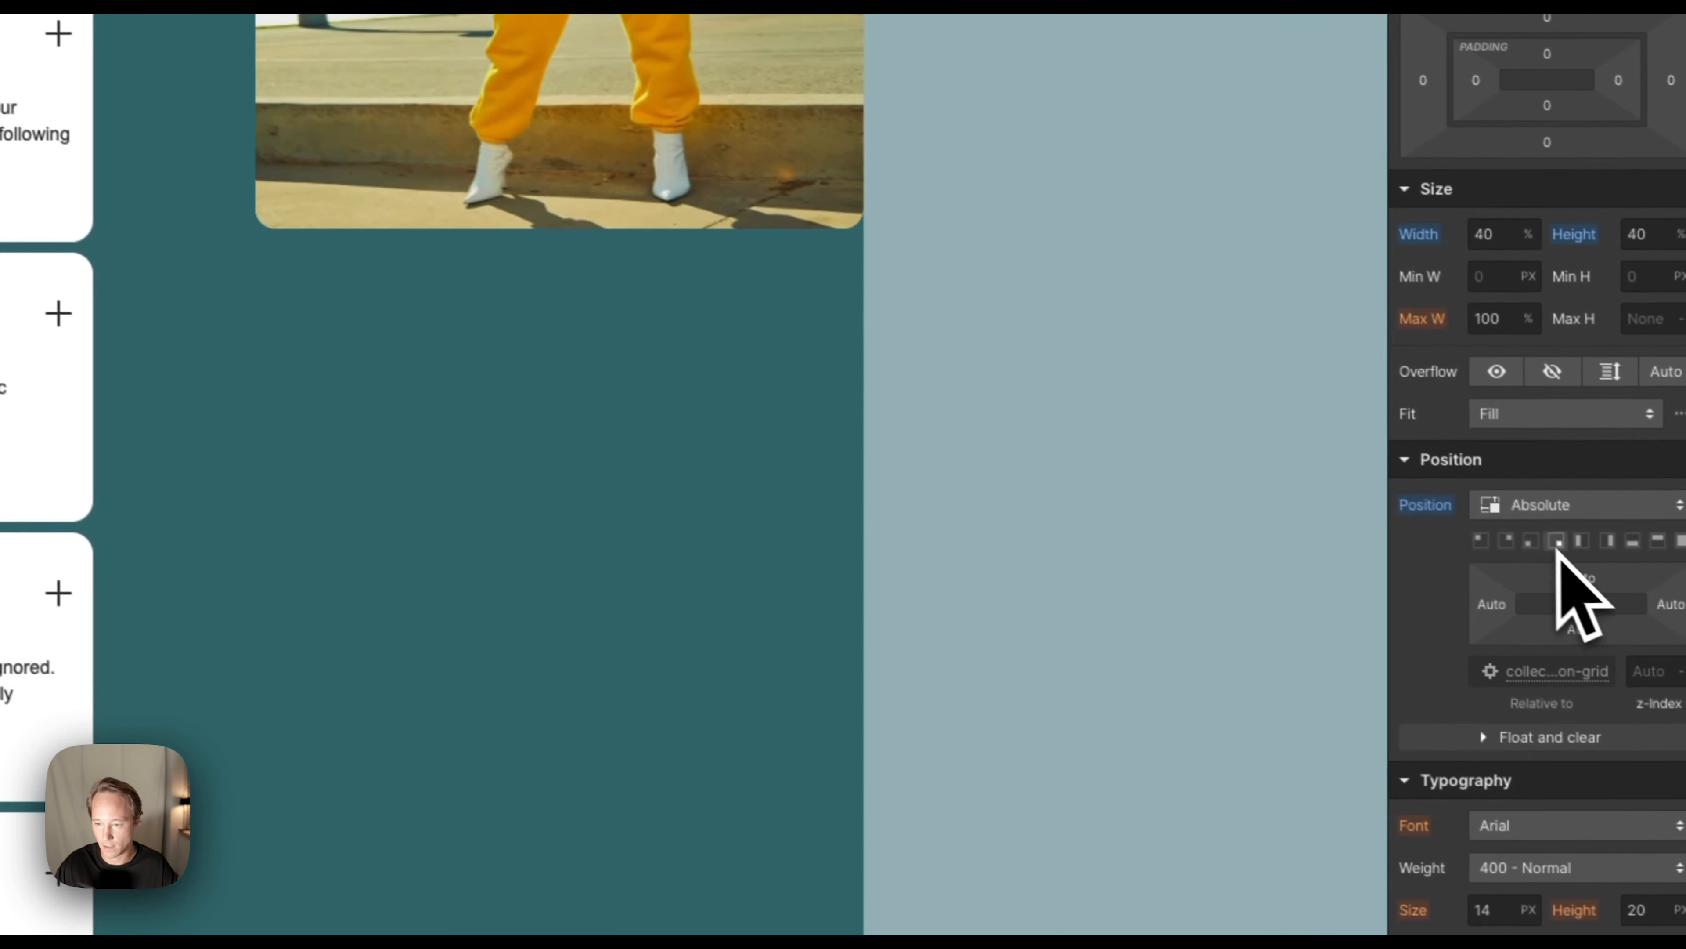
left_click(1540, 533)
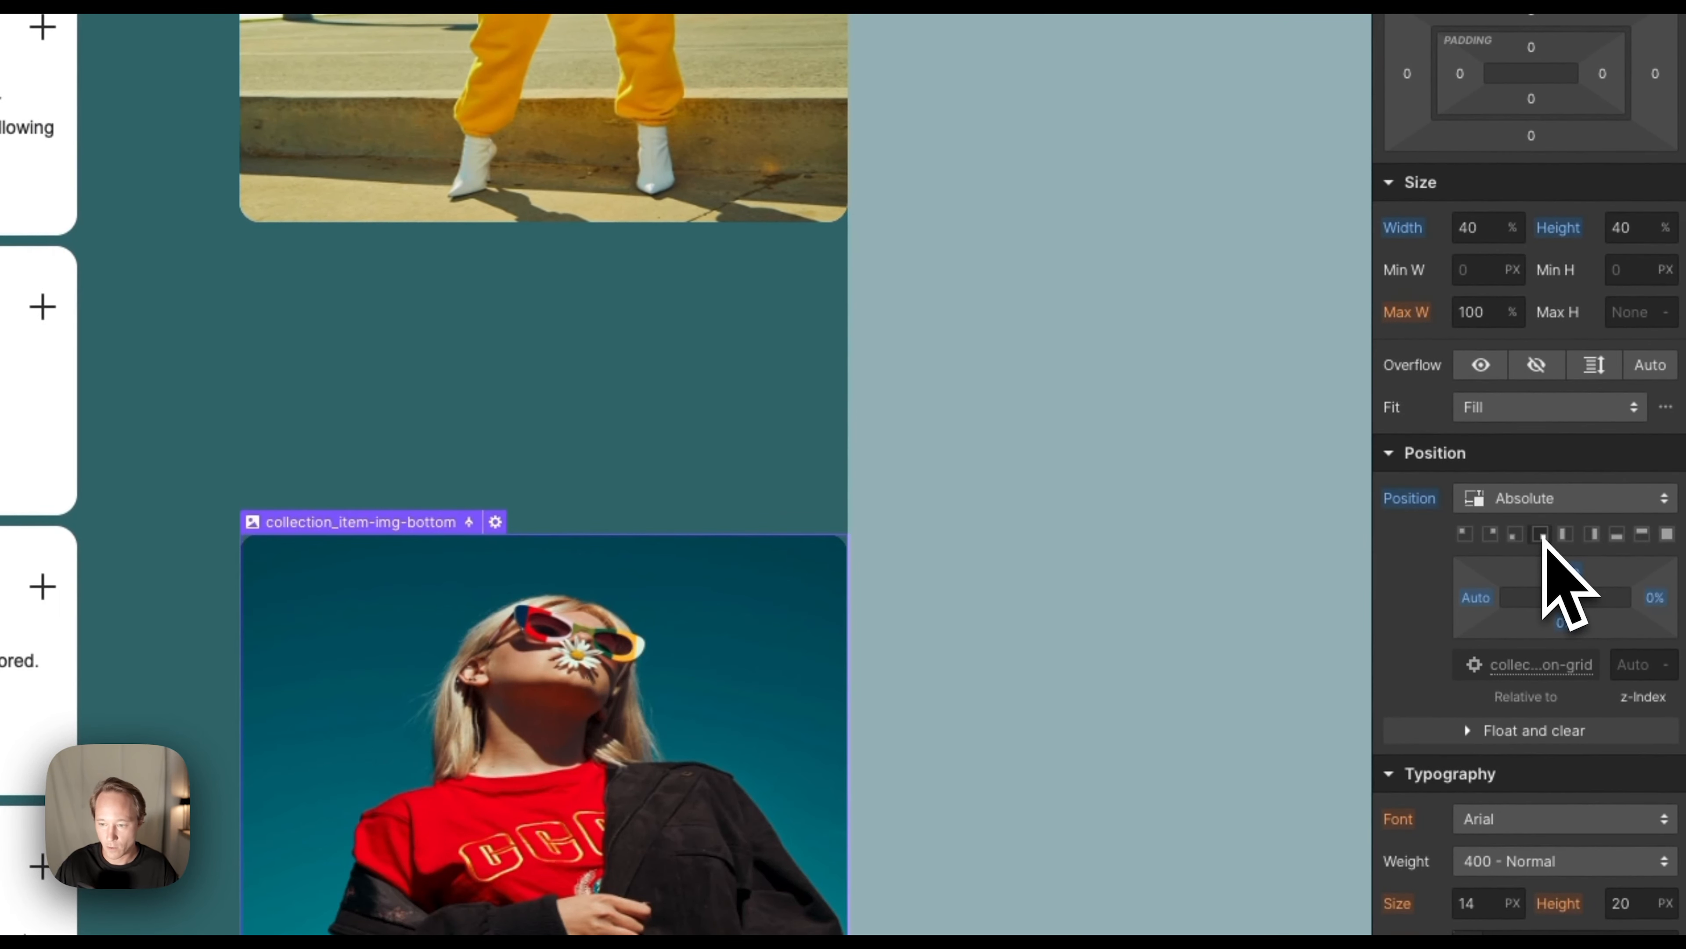
left_click_drag(1565, 624, 1568, 611)
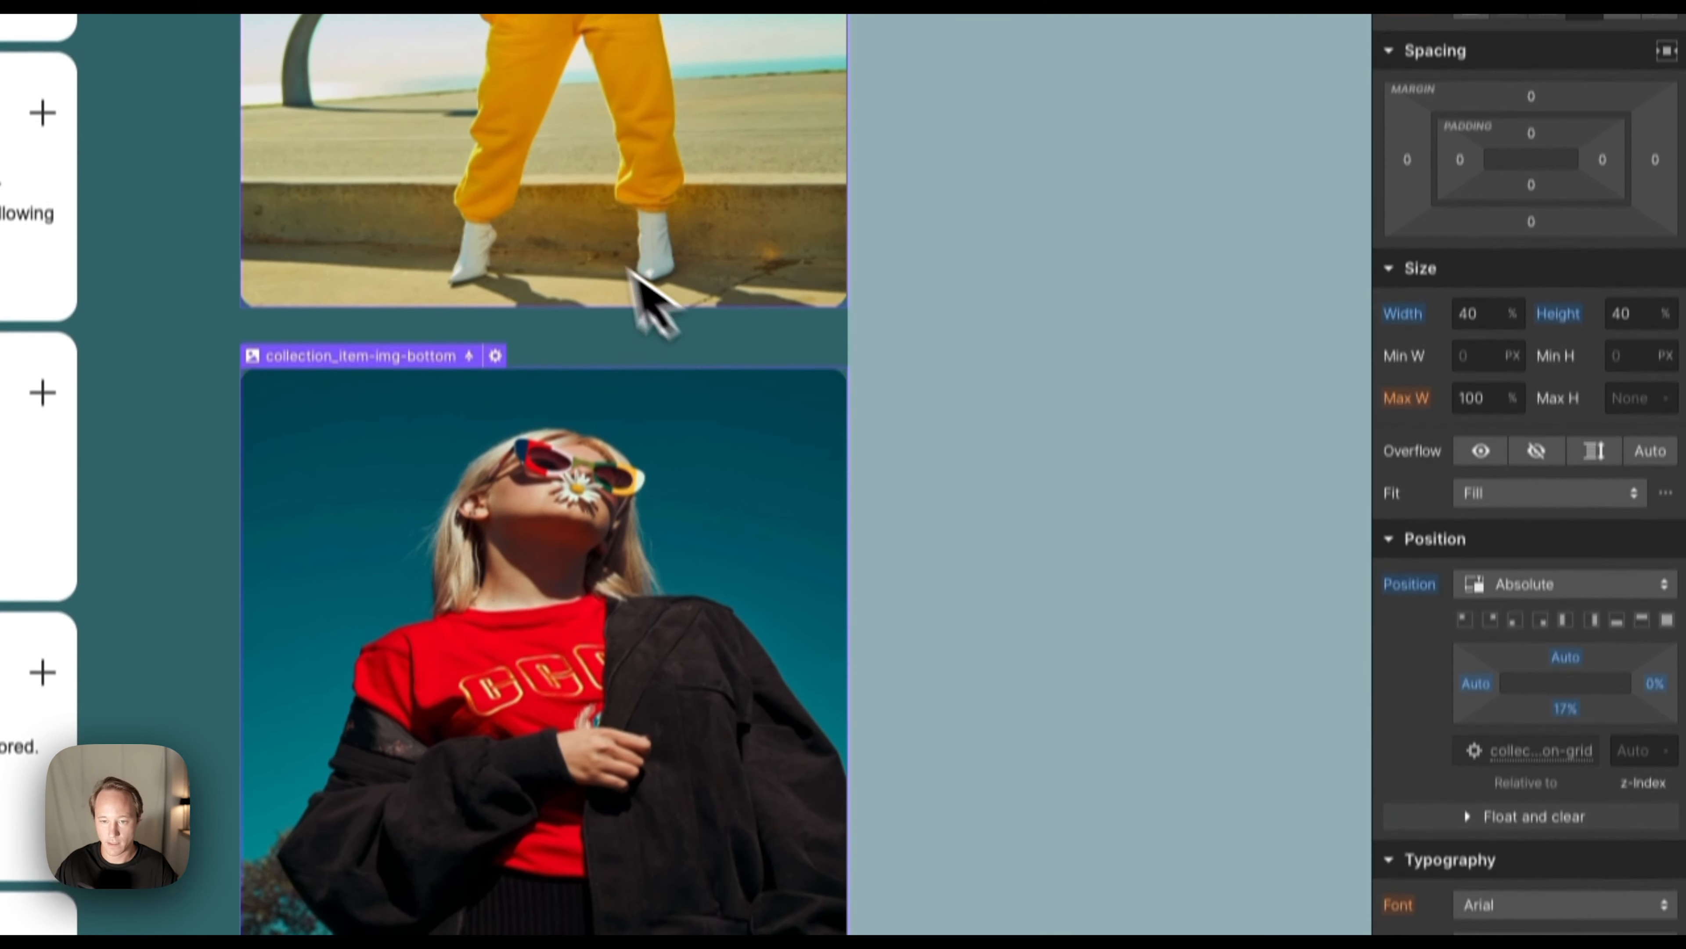
Set the top offset of collection_item_img-top to 10% and return the canvas to the desktop breakpoint.
left_click(636, 185)
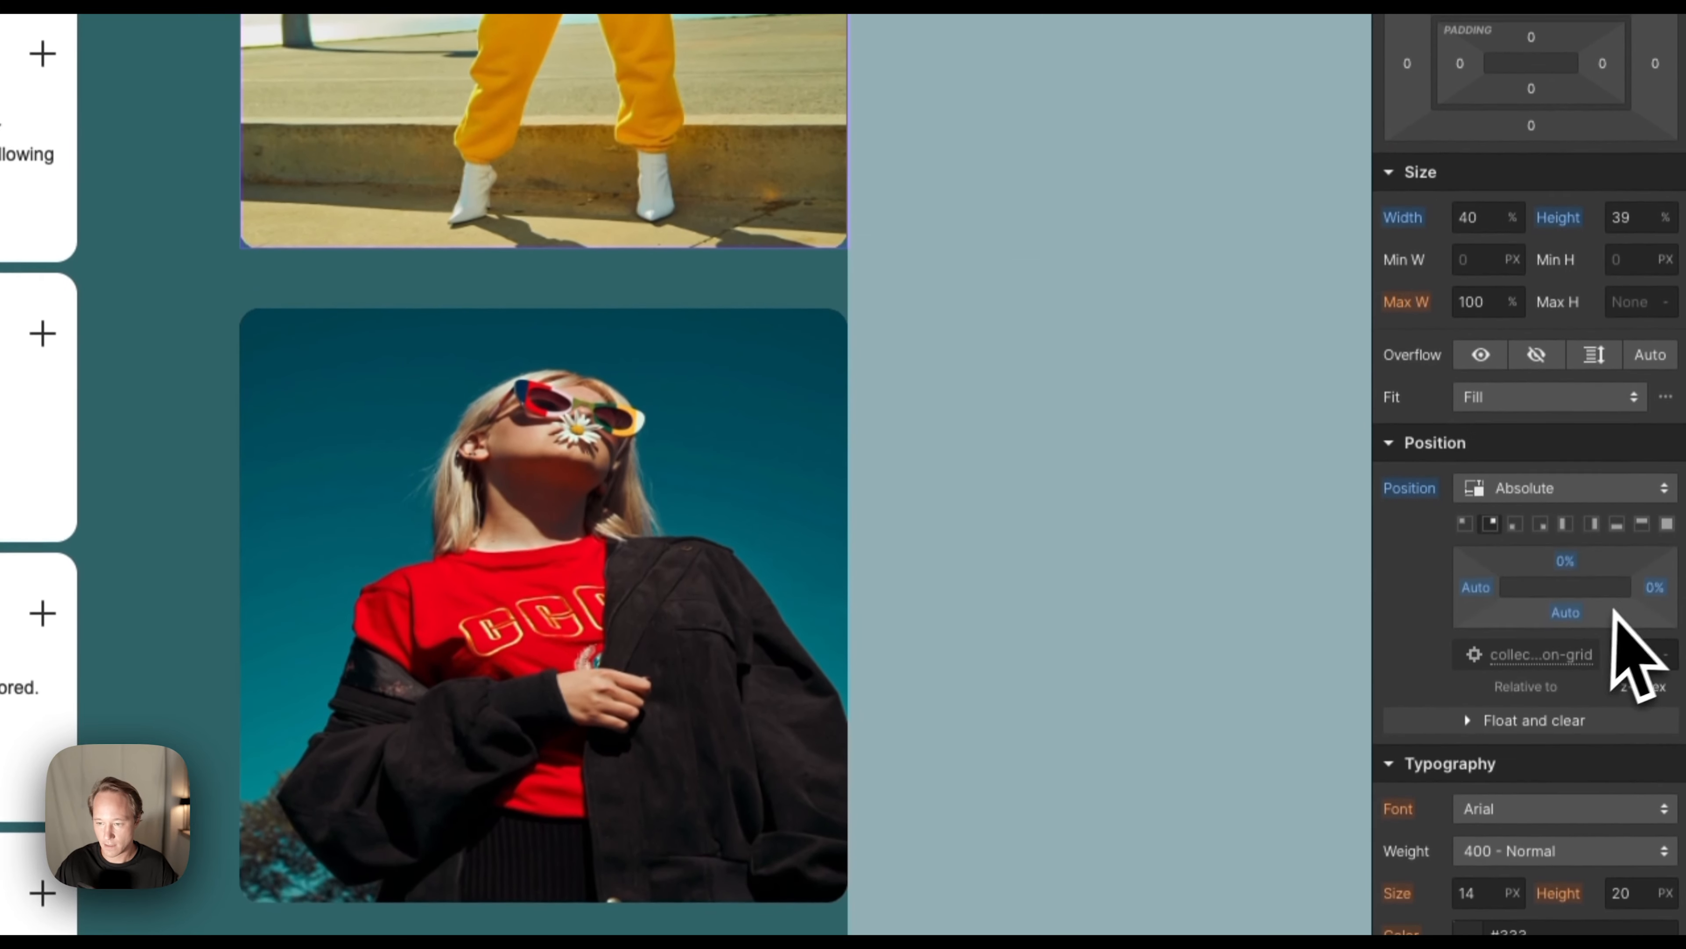
left_click_drag(1566, 561, 1655, 581)
key("2")
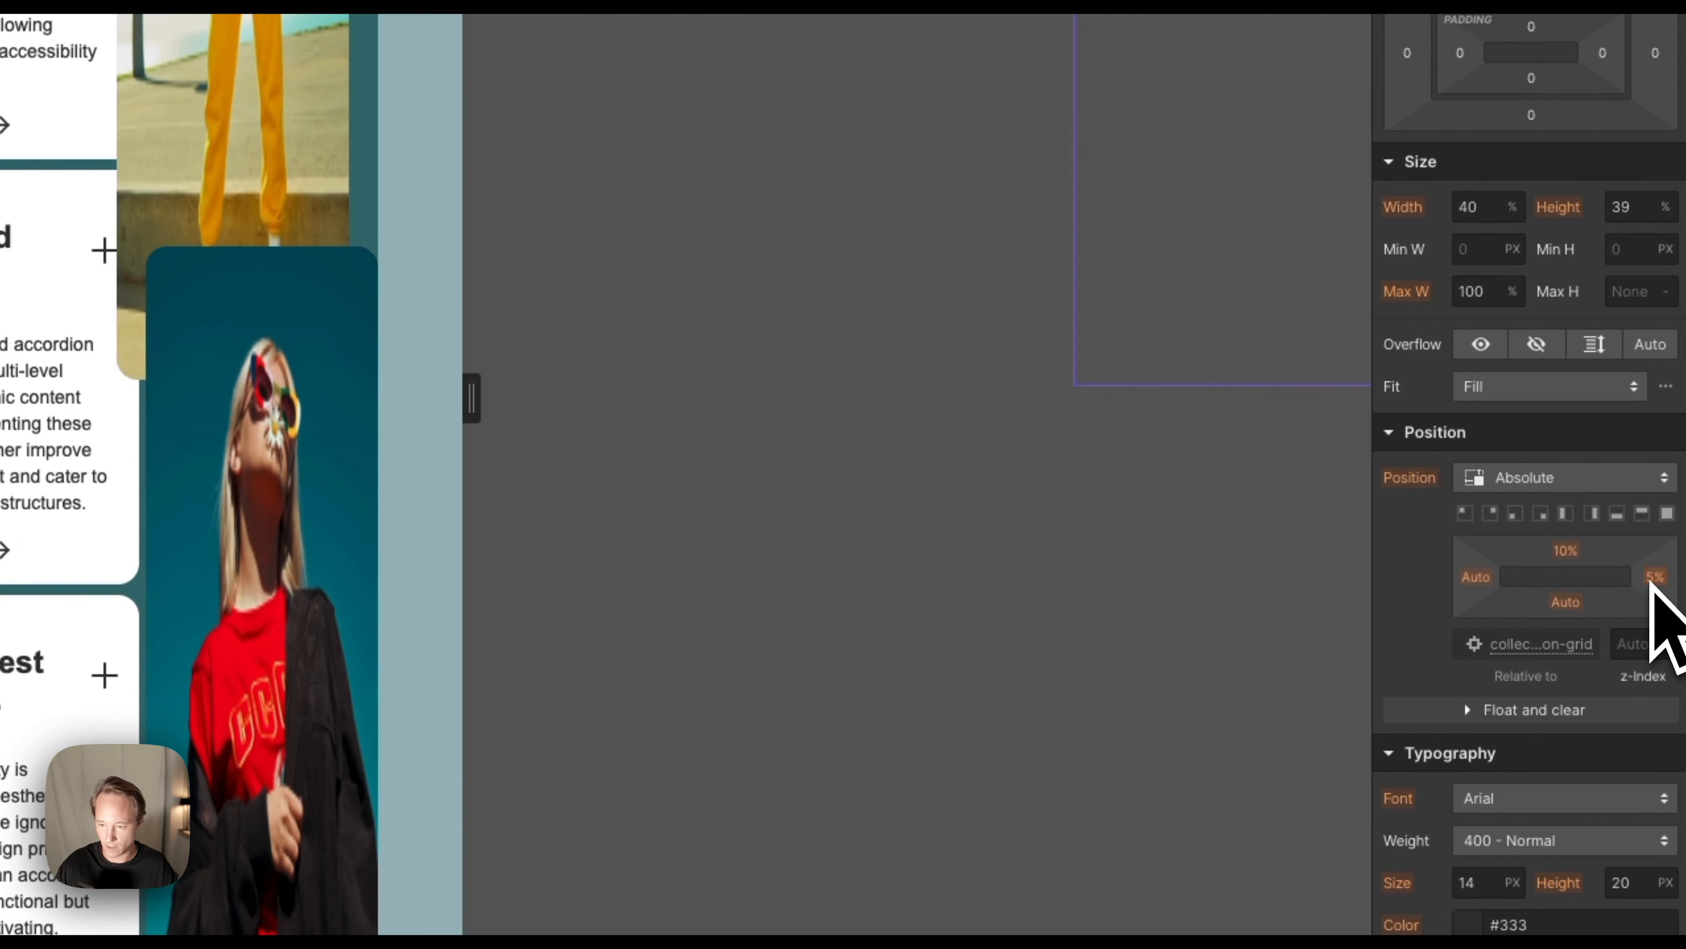
key("super+z")
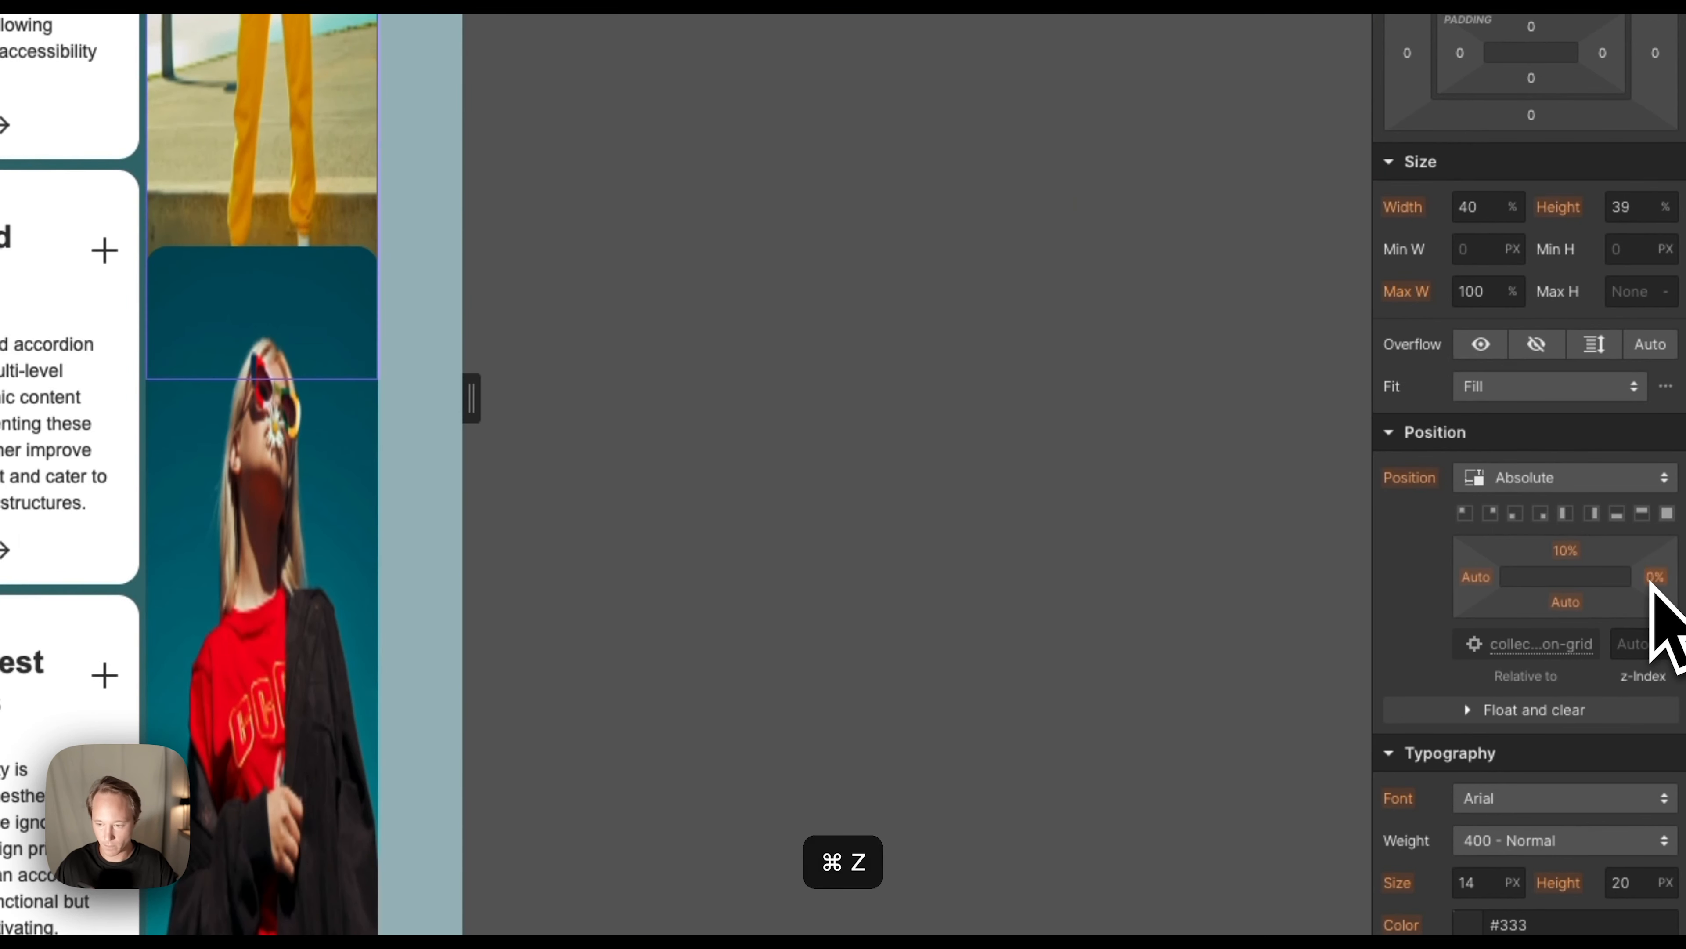
left_click(1654, 577)
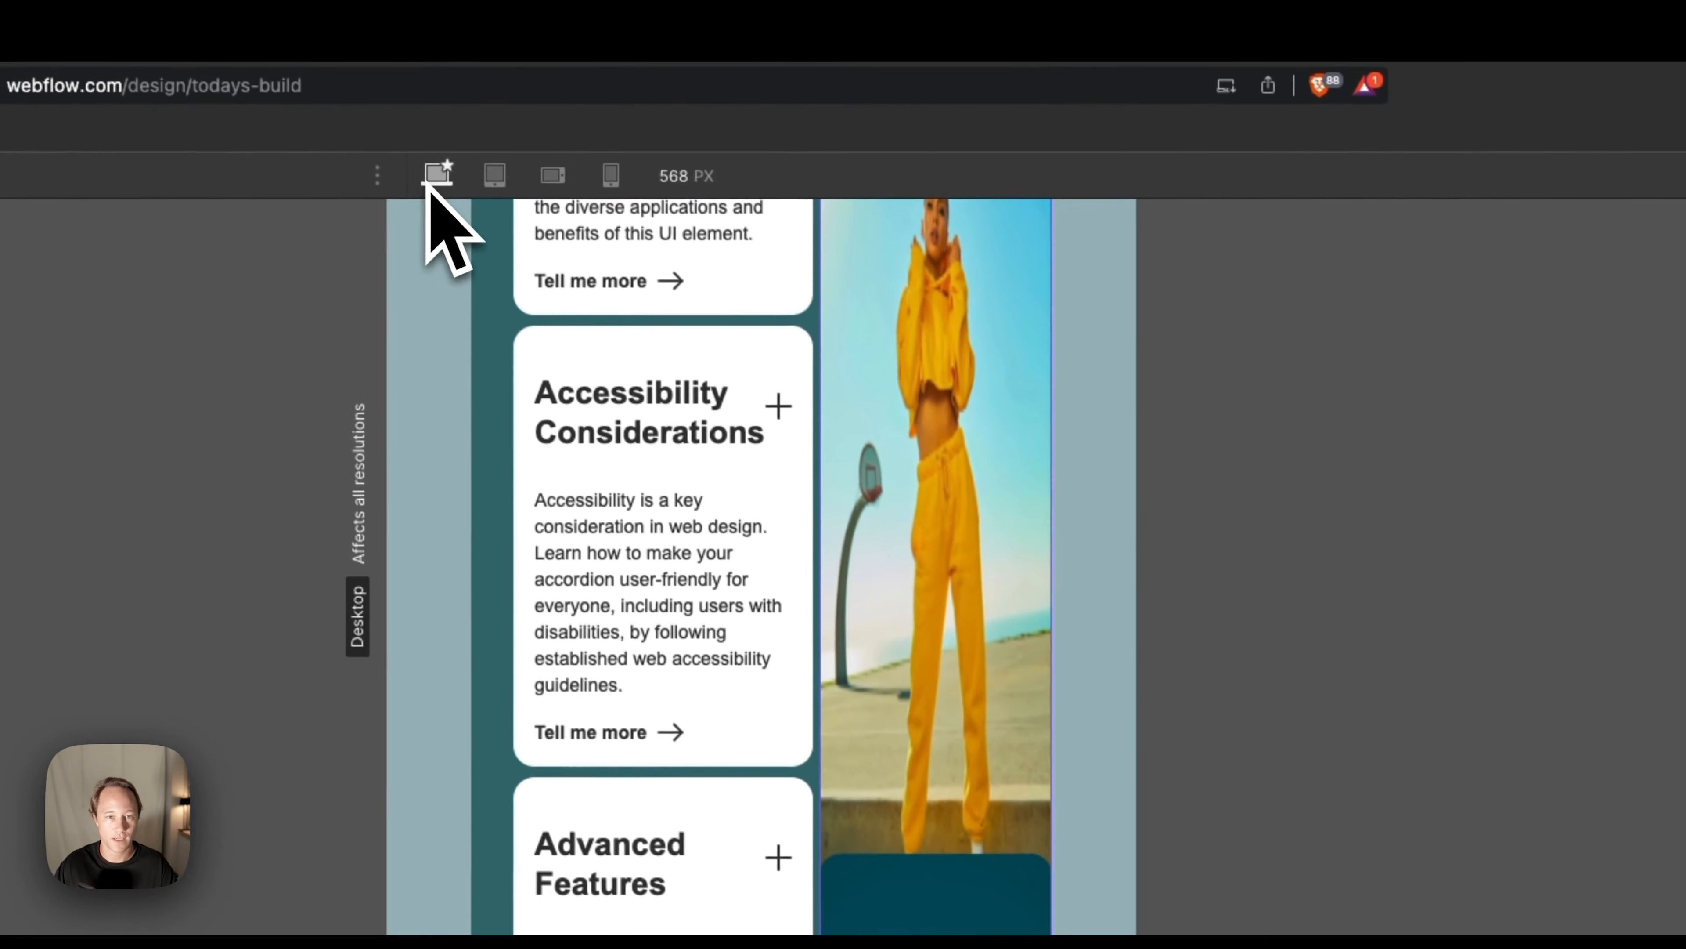
left_click(439, 176)
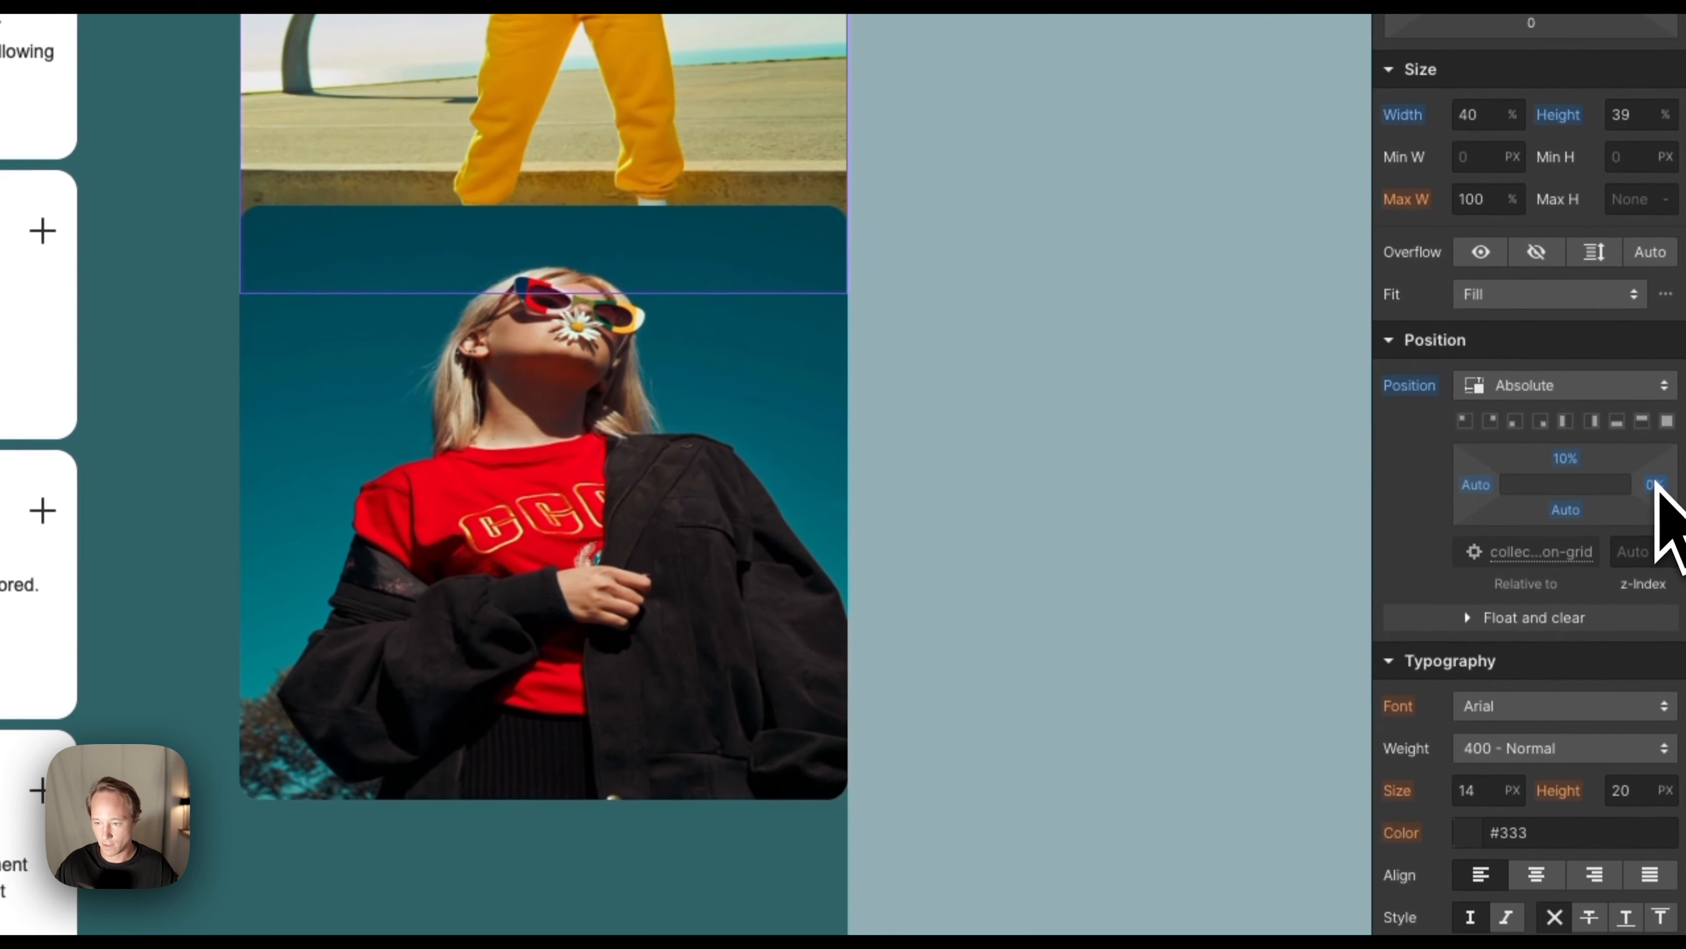
Set the right offset of collection_item_img-top to 5%.
left_click(1655, 483)
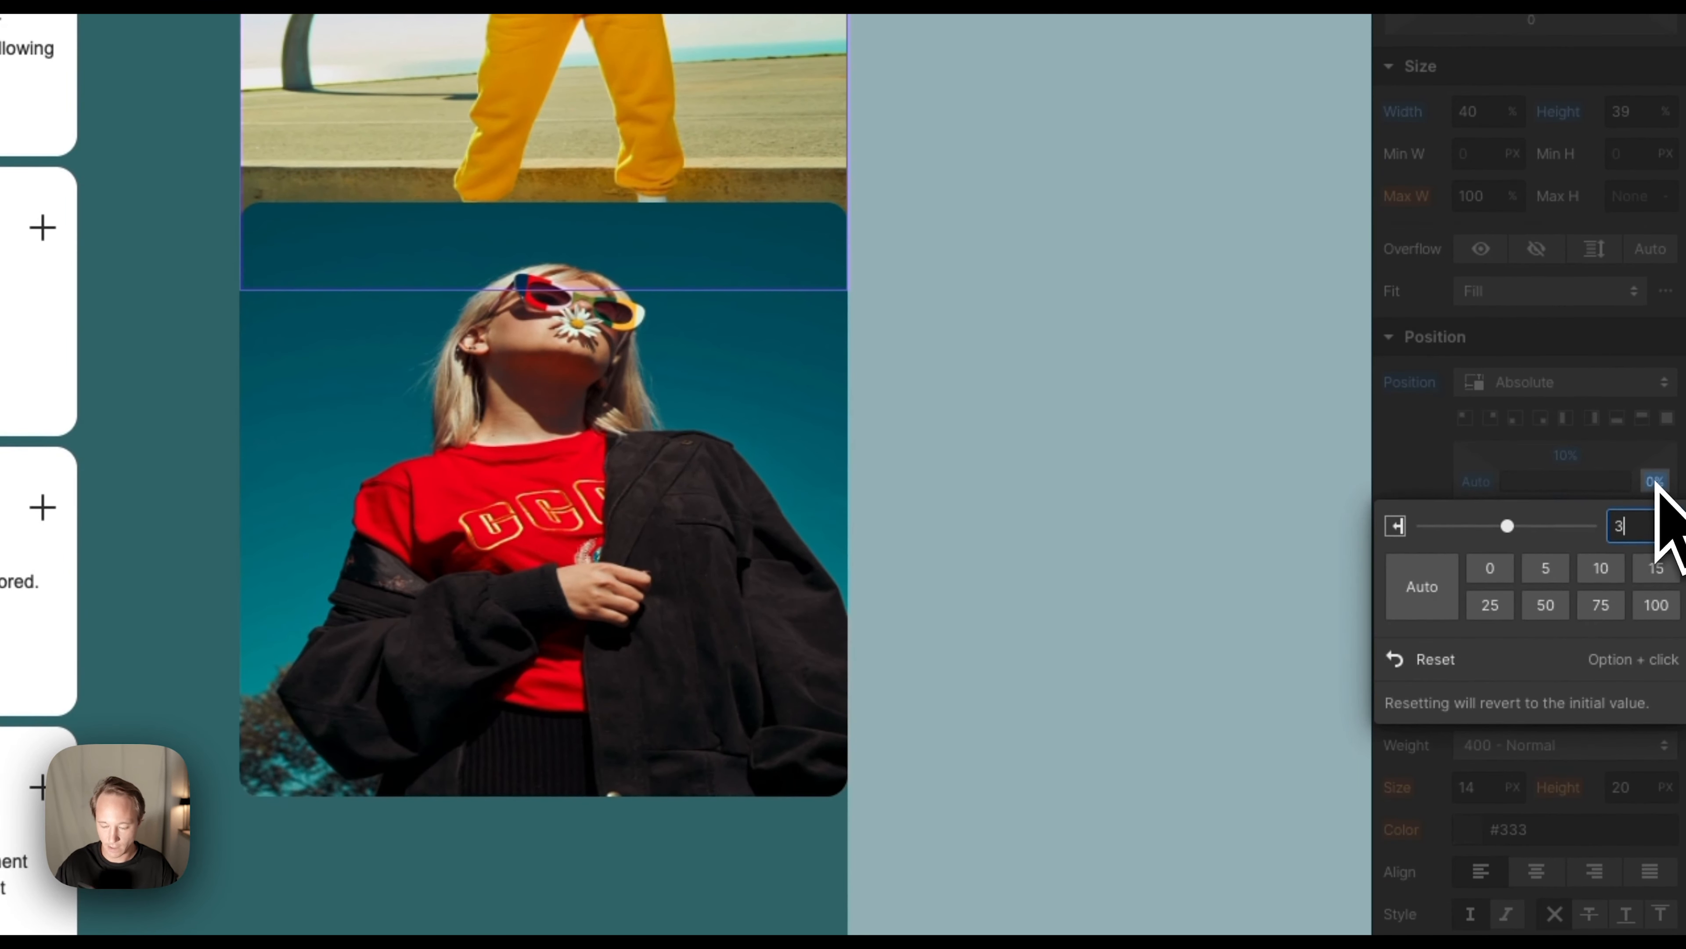
type("3")
key("Return")
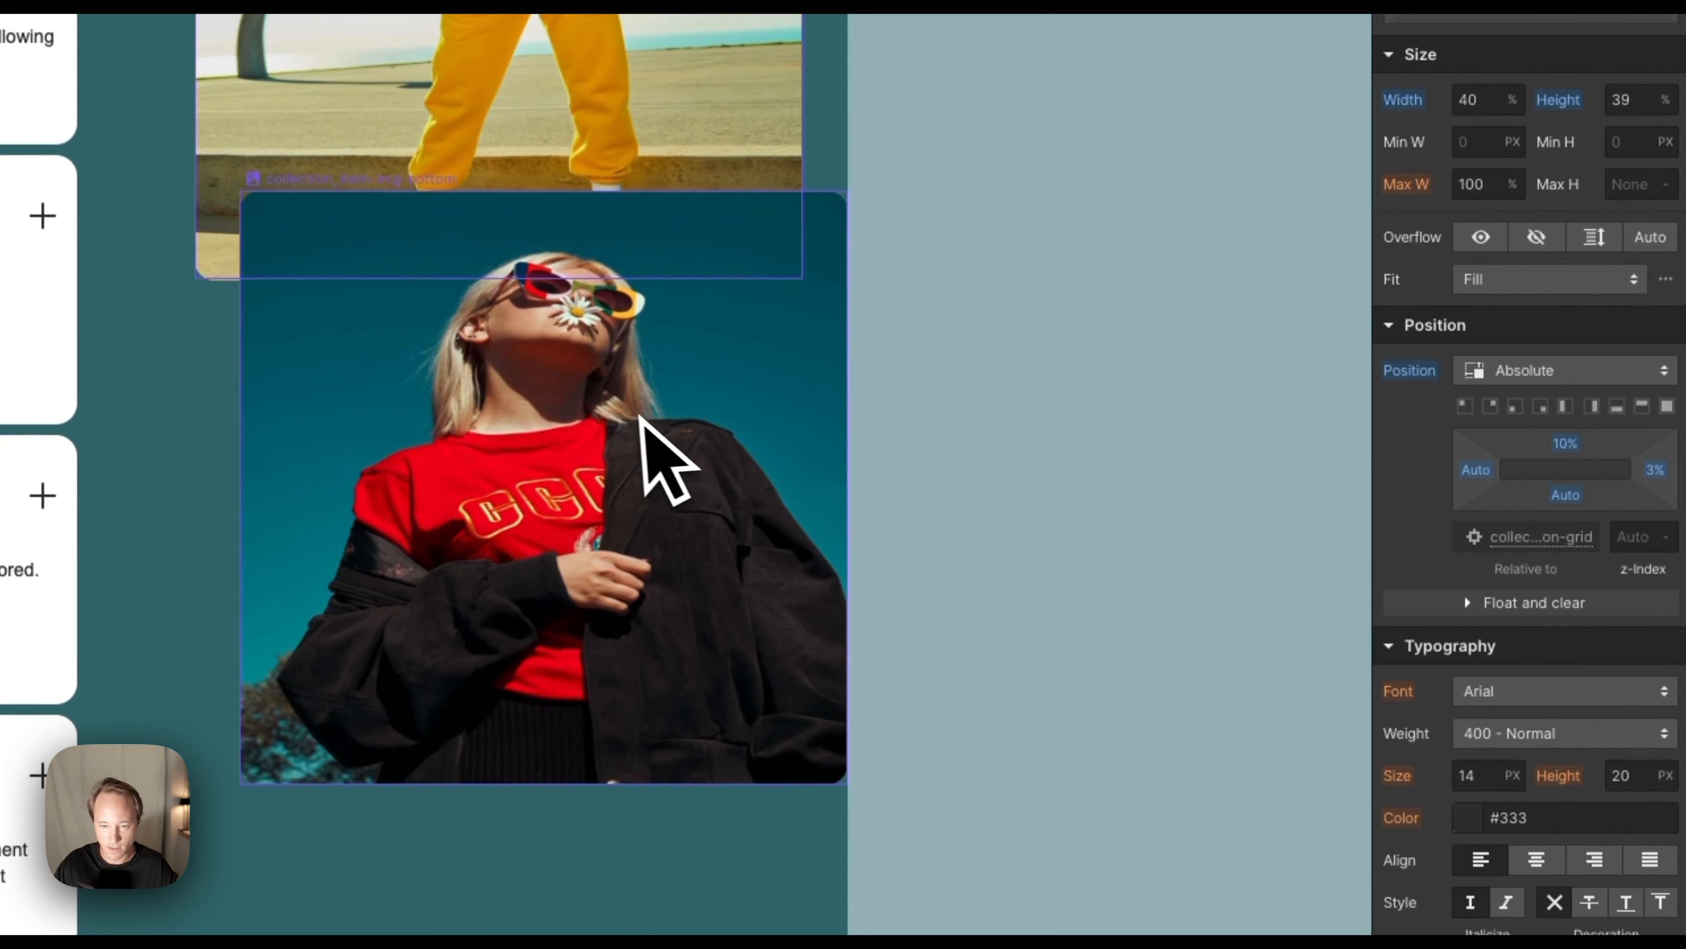
left_click_drag(1655, 471, 1657, 444)
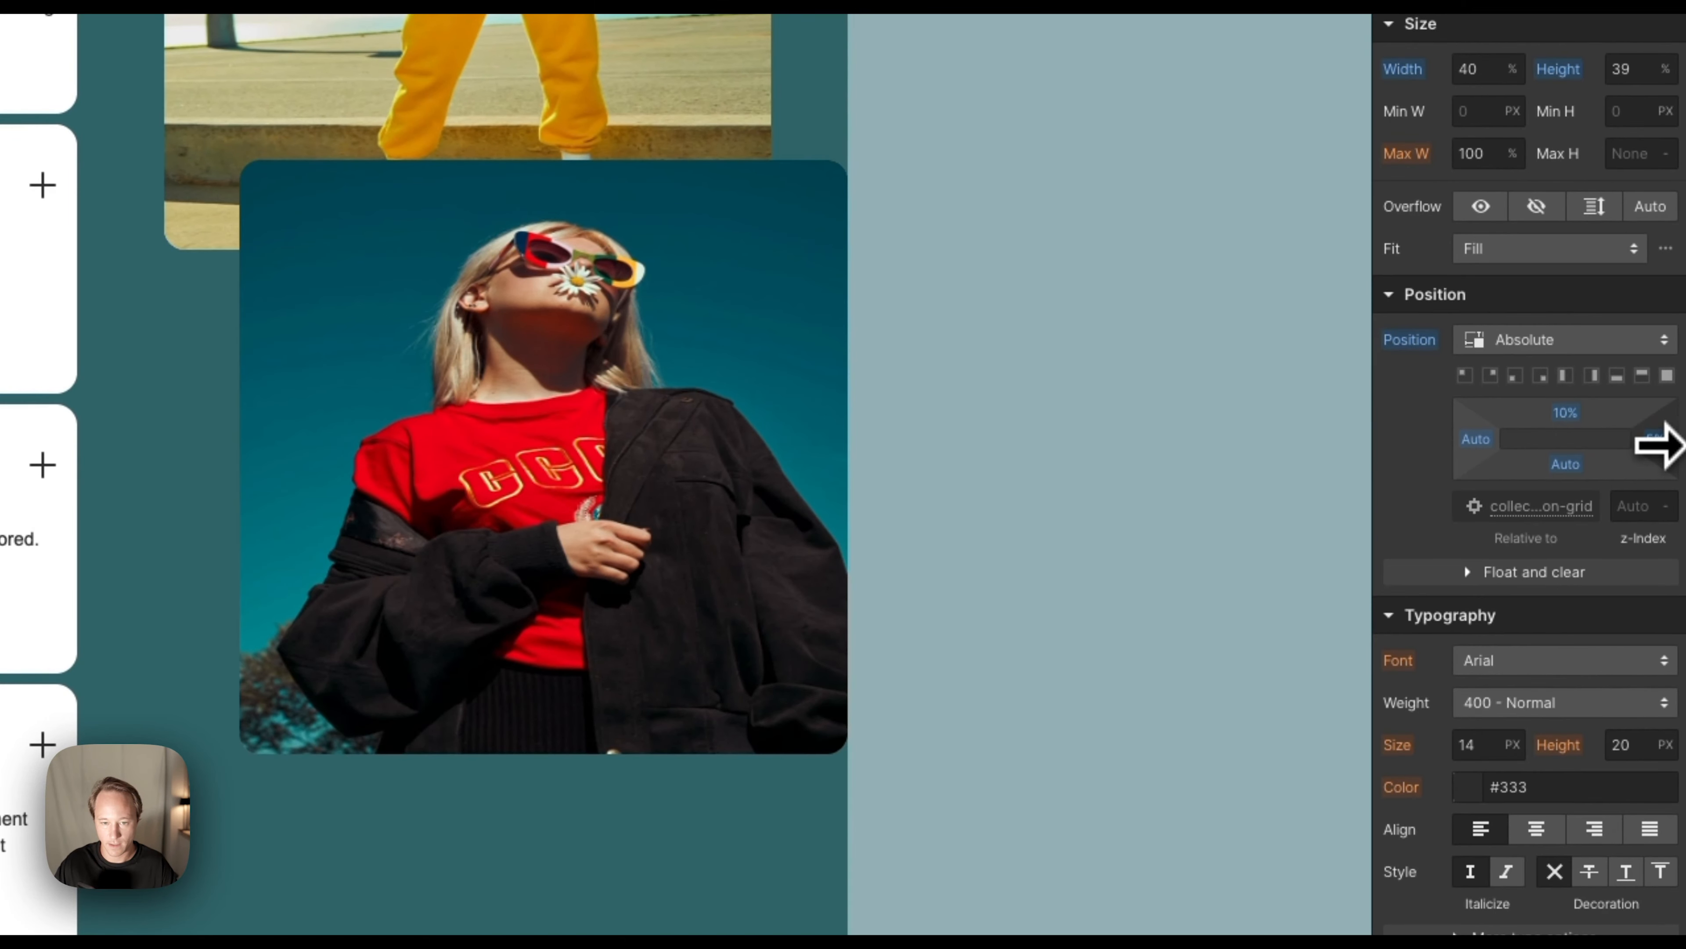
Set the right offset of collection_item-img-bottom to 2% and the border radius of collection-grid to 2rem.
left_click(790, 465)
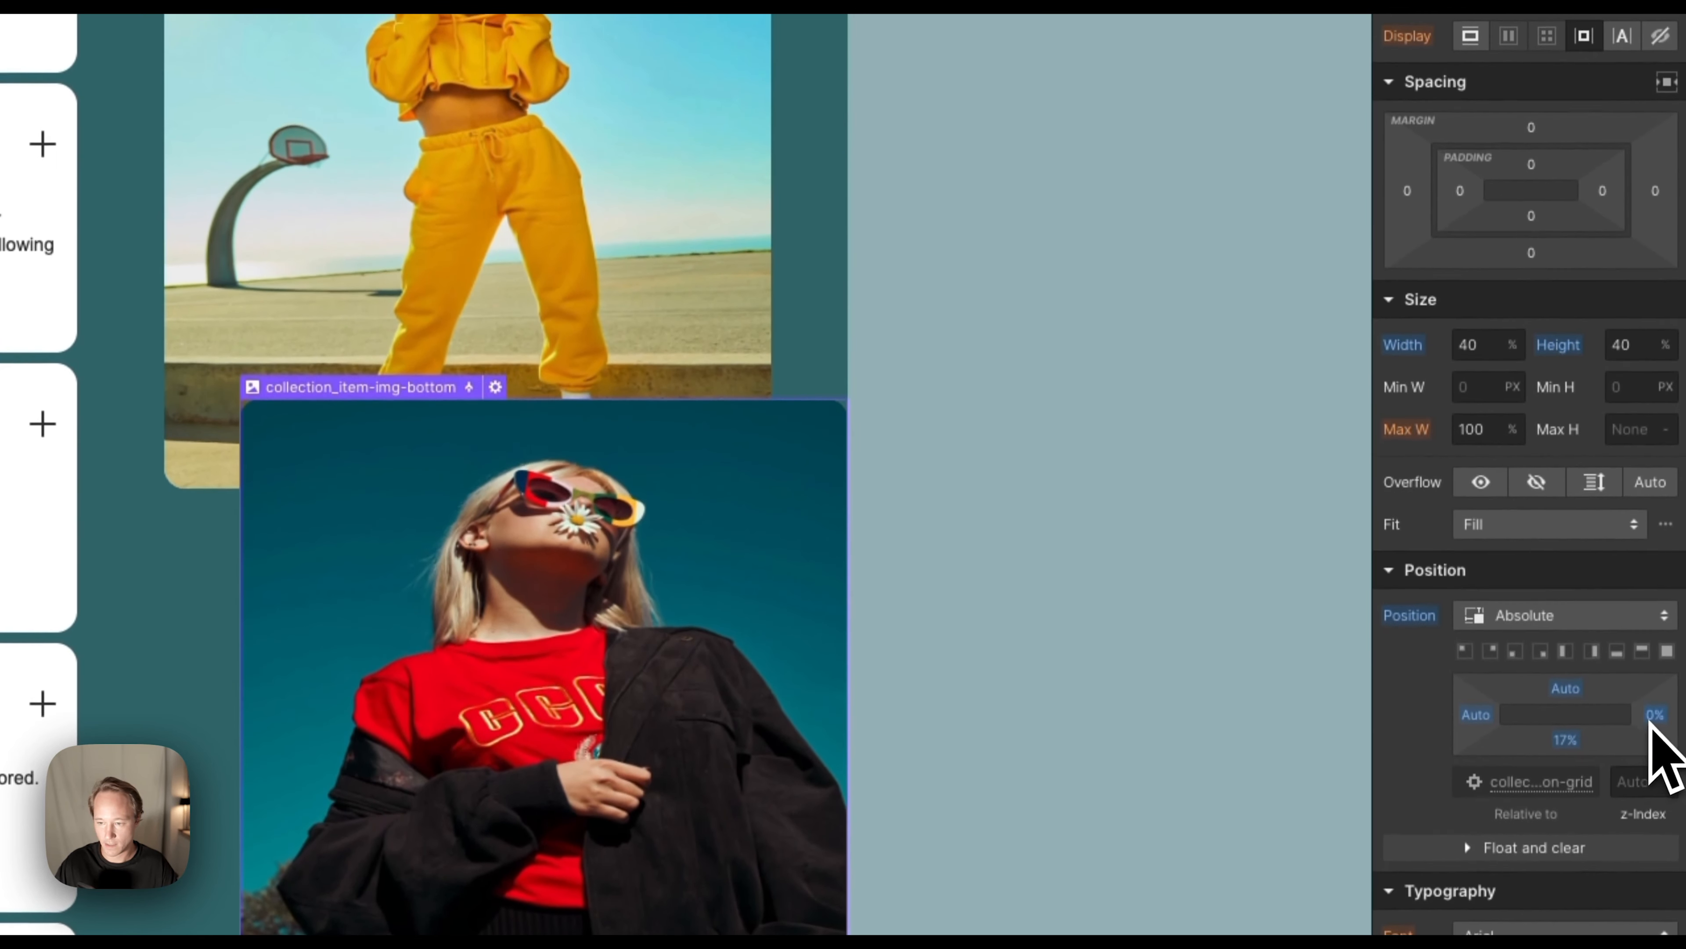
left_click_drag(1650, 682, 1657, 724)
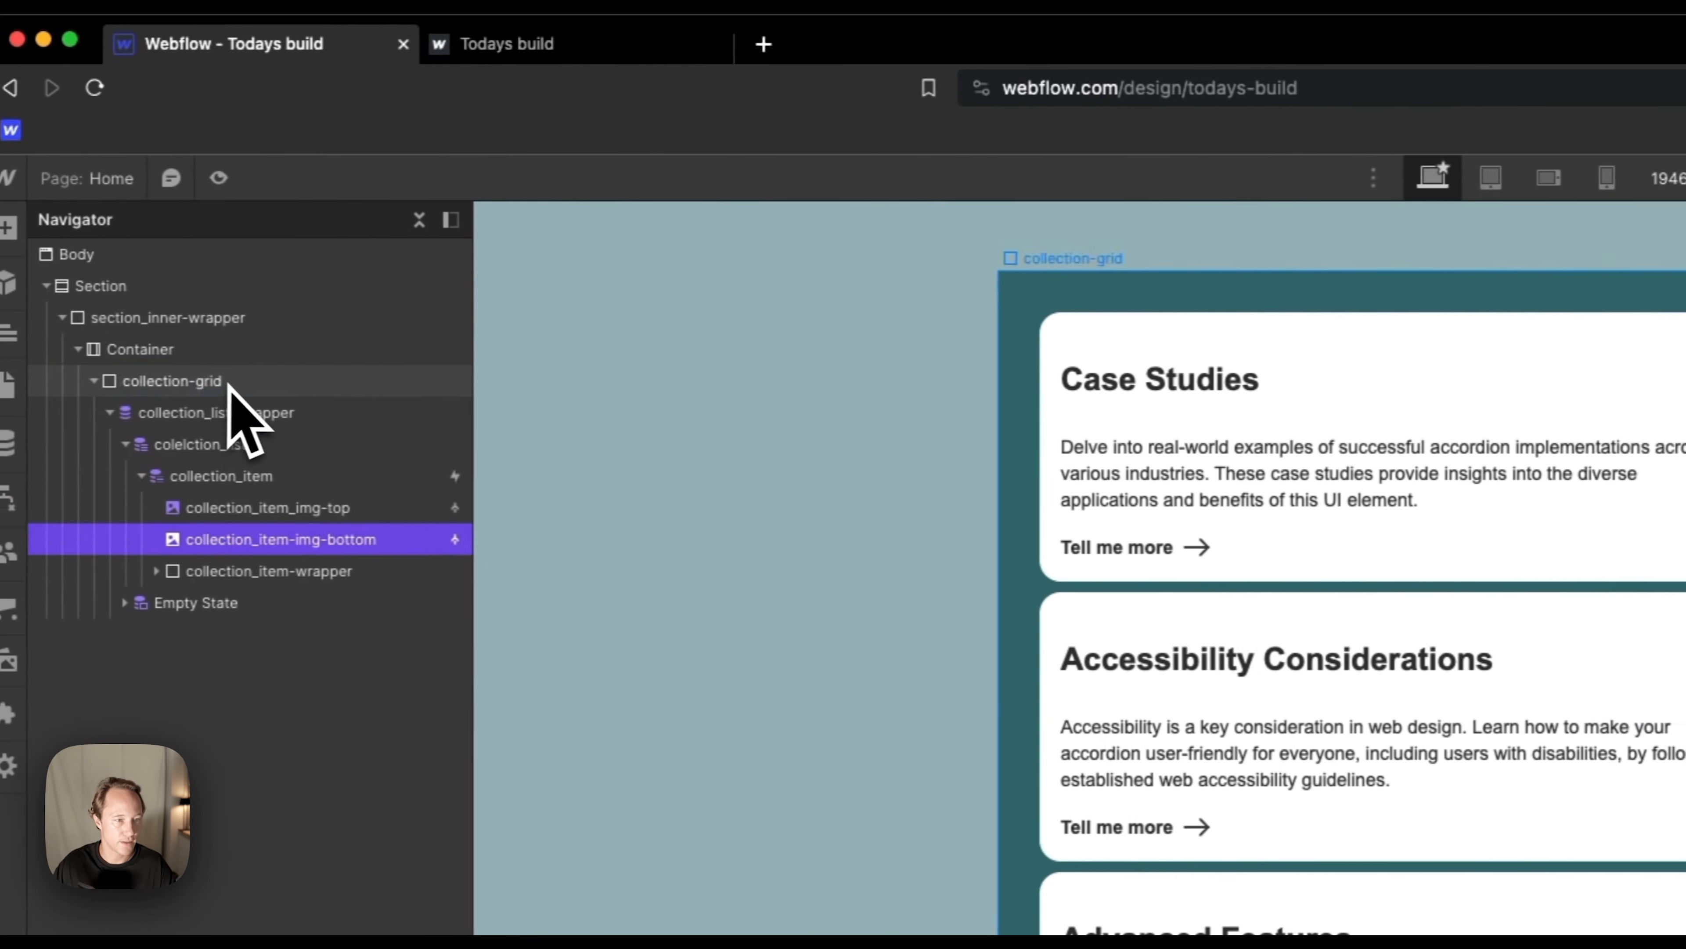
left_click(237, 384)
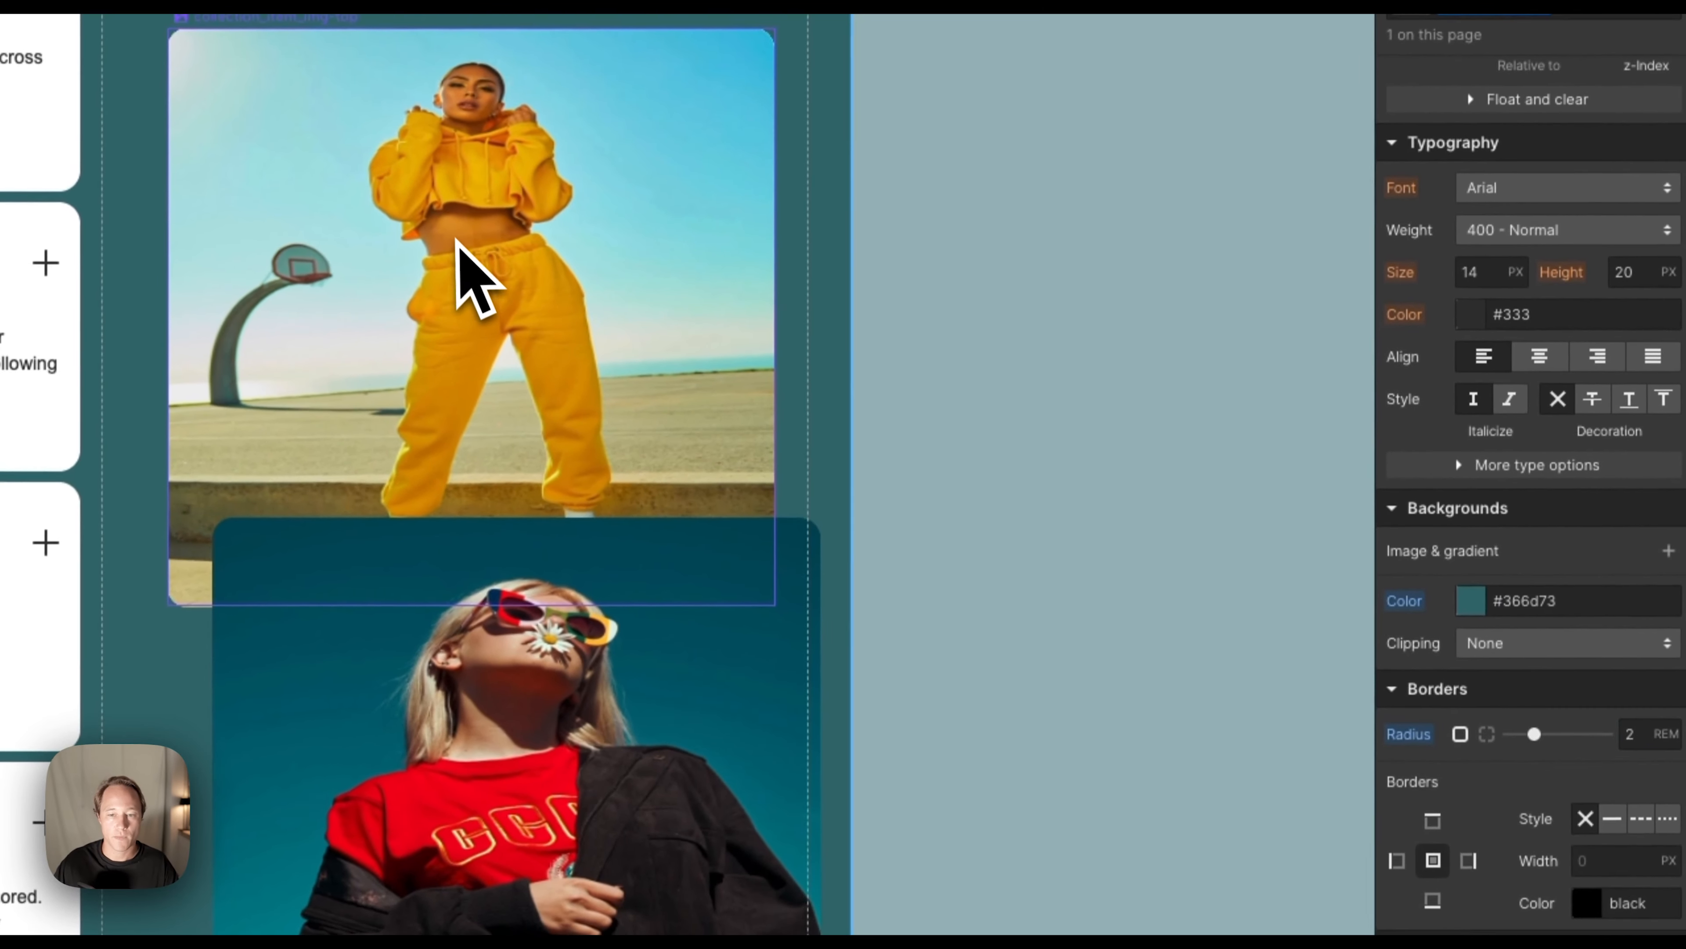
Set the z-index of collection_item_img-top to 2 and of collection_item-img-bottom to 1.
left_click(455, 241)
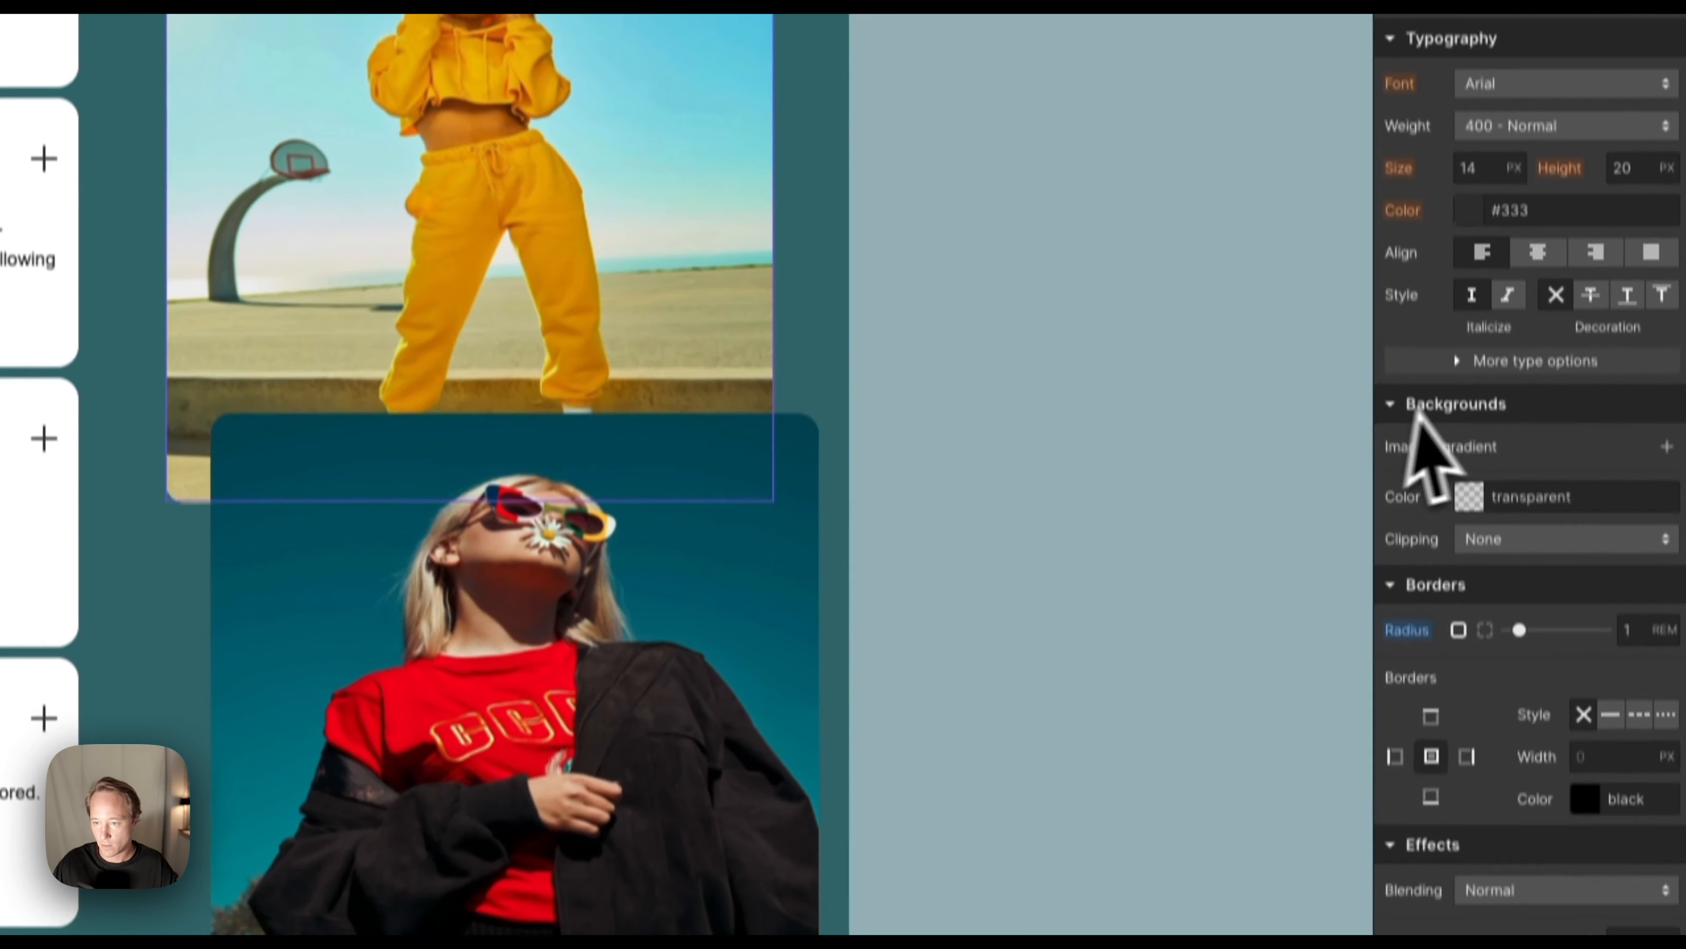
scroll(1450, 512, "up", 4)
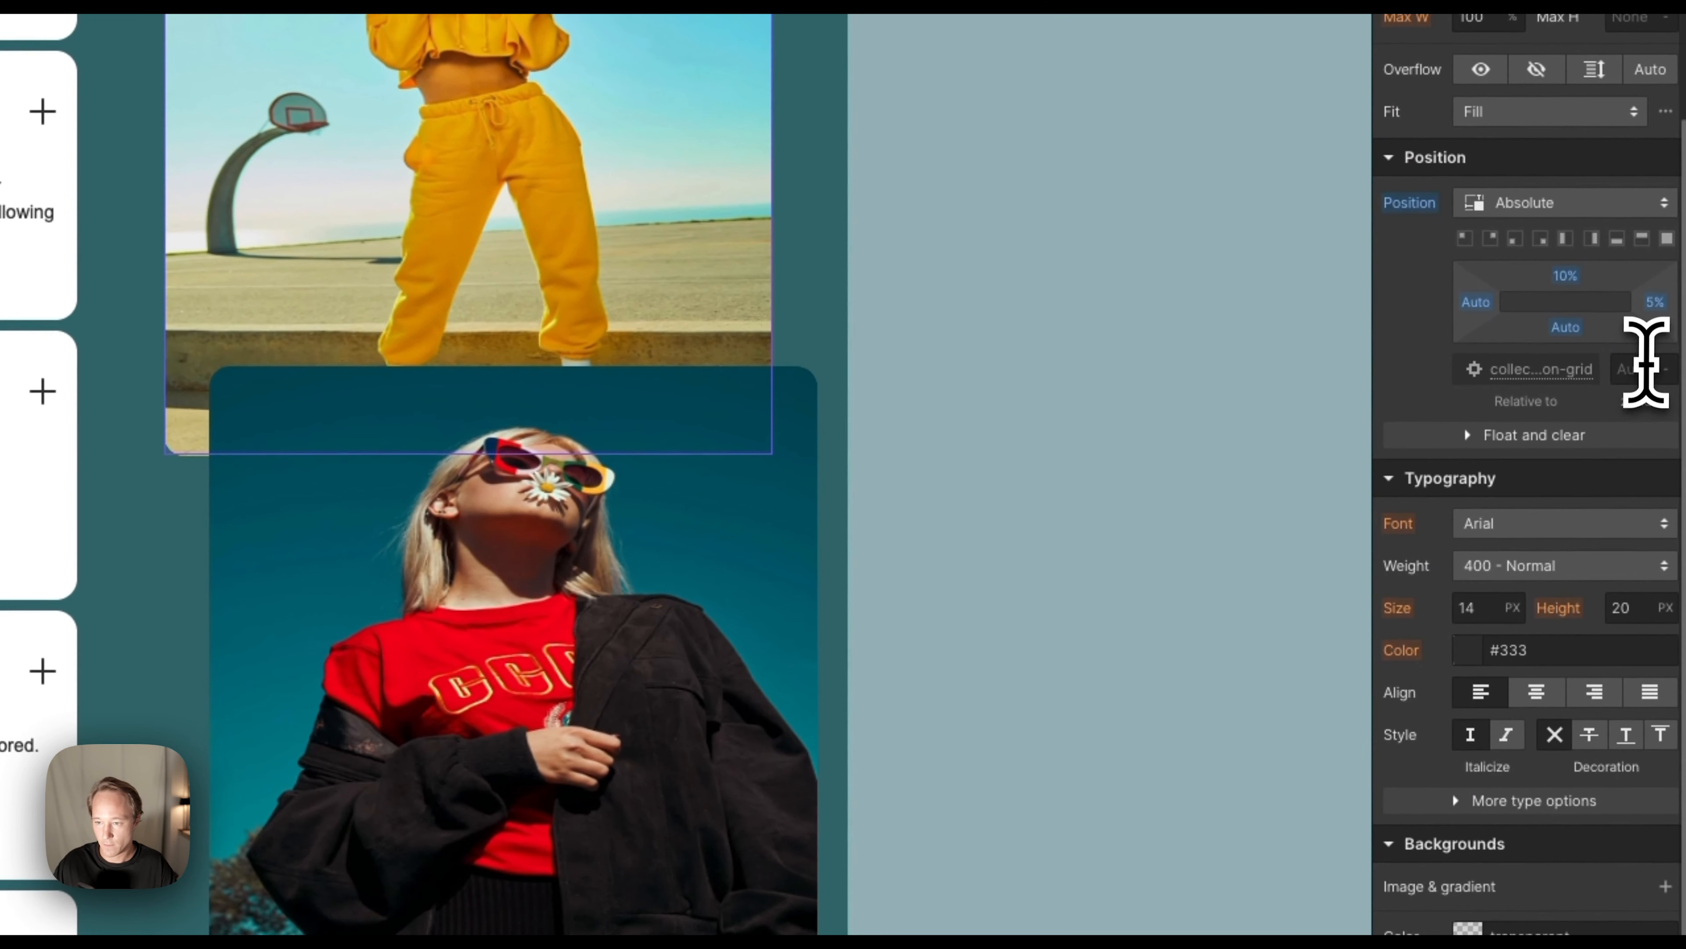
left_click(1640, 367)
type("2")
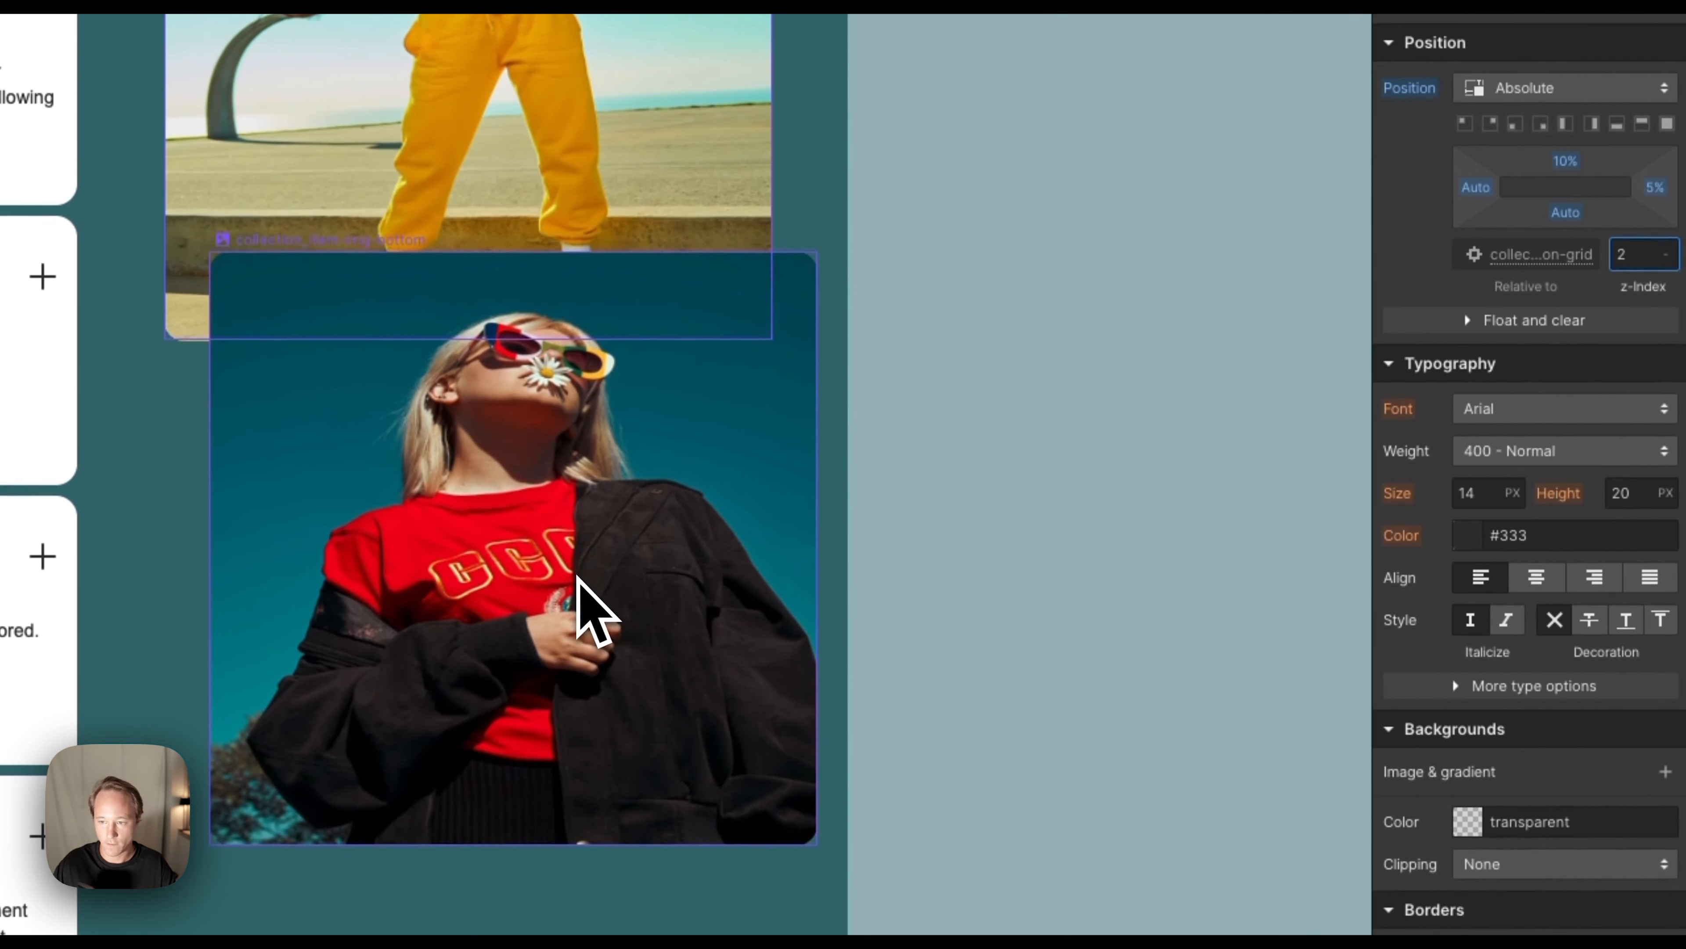
left_click(591, 712)
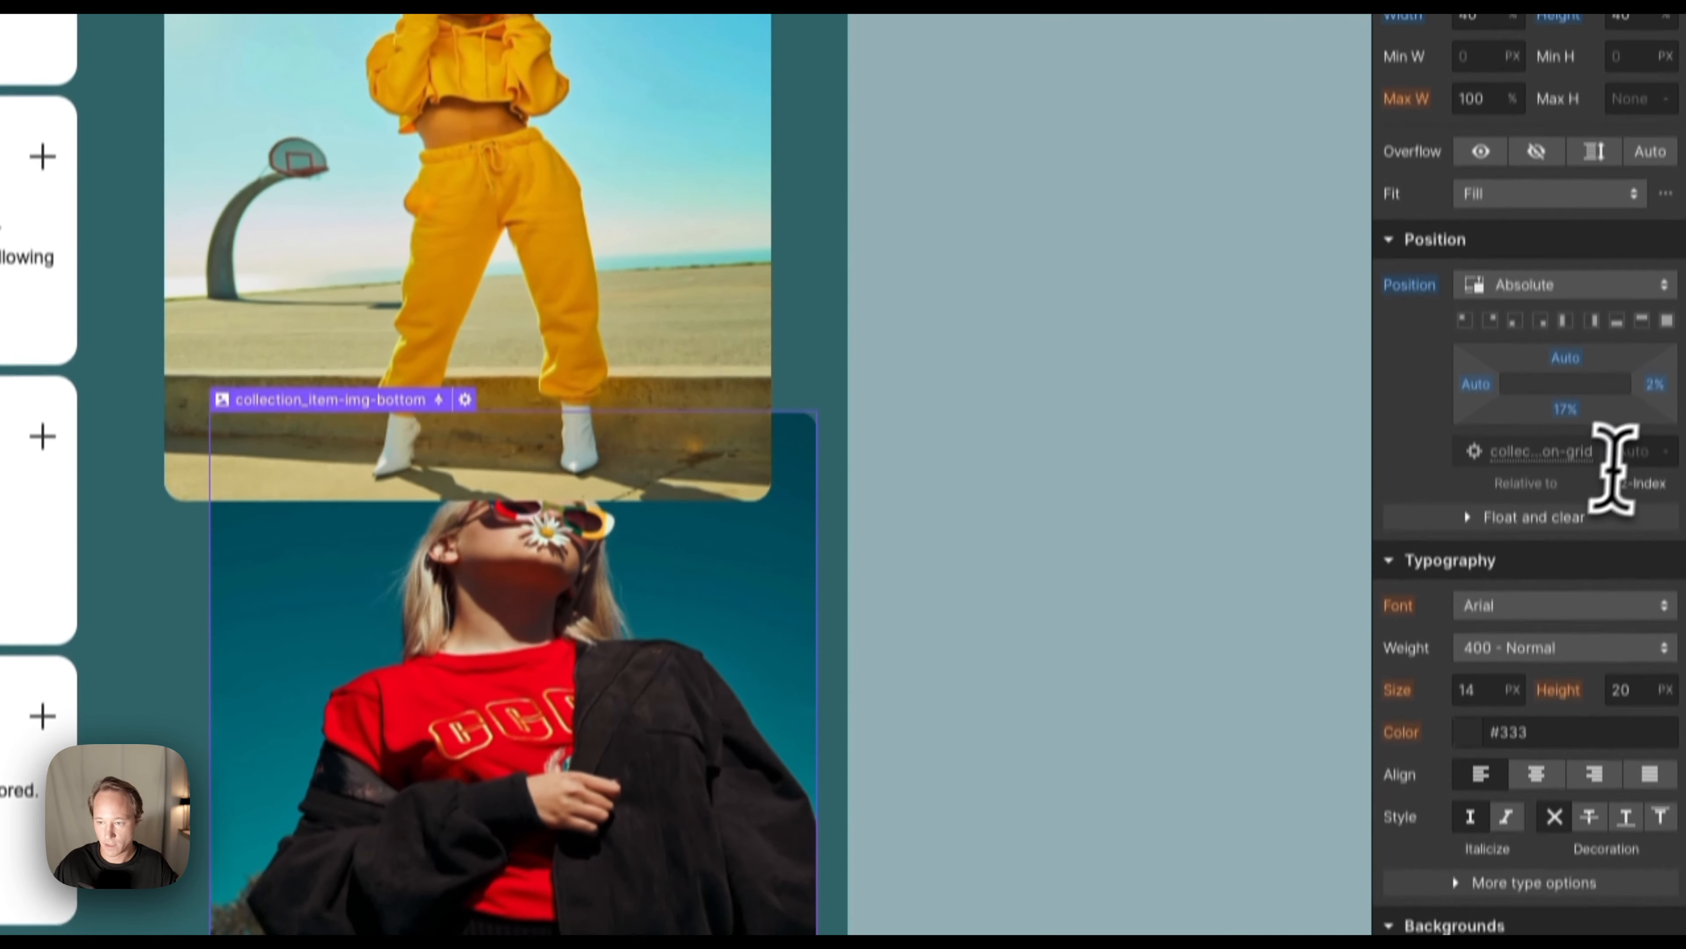
left_click(1643, 290)
type("1")
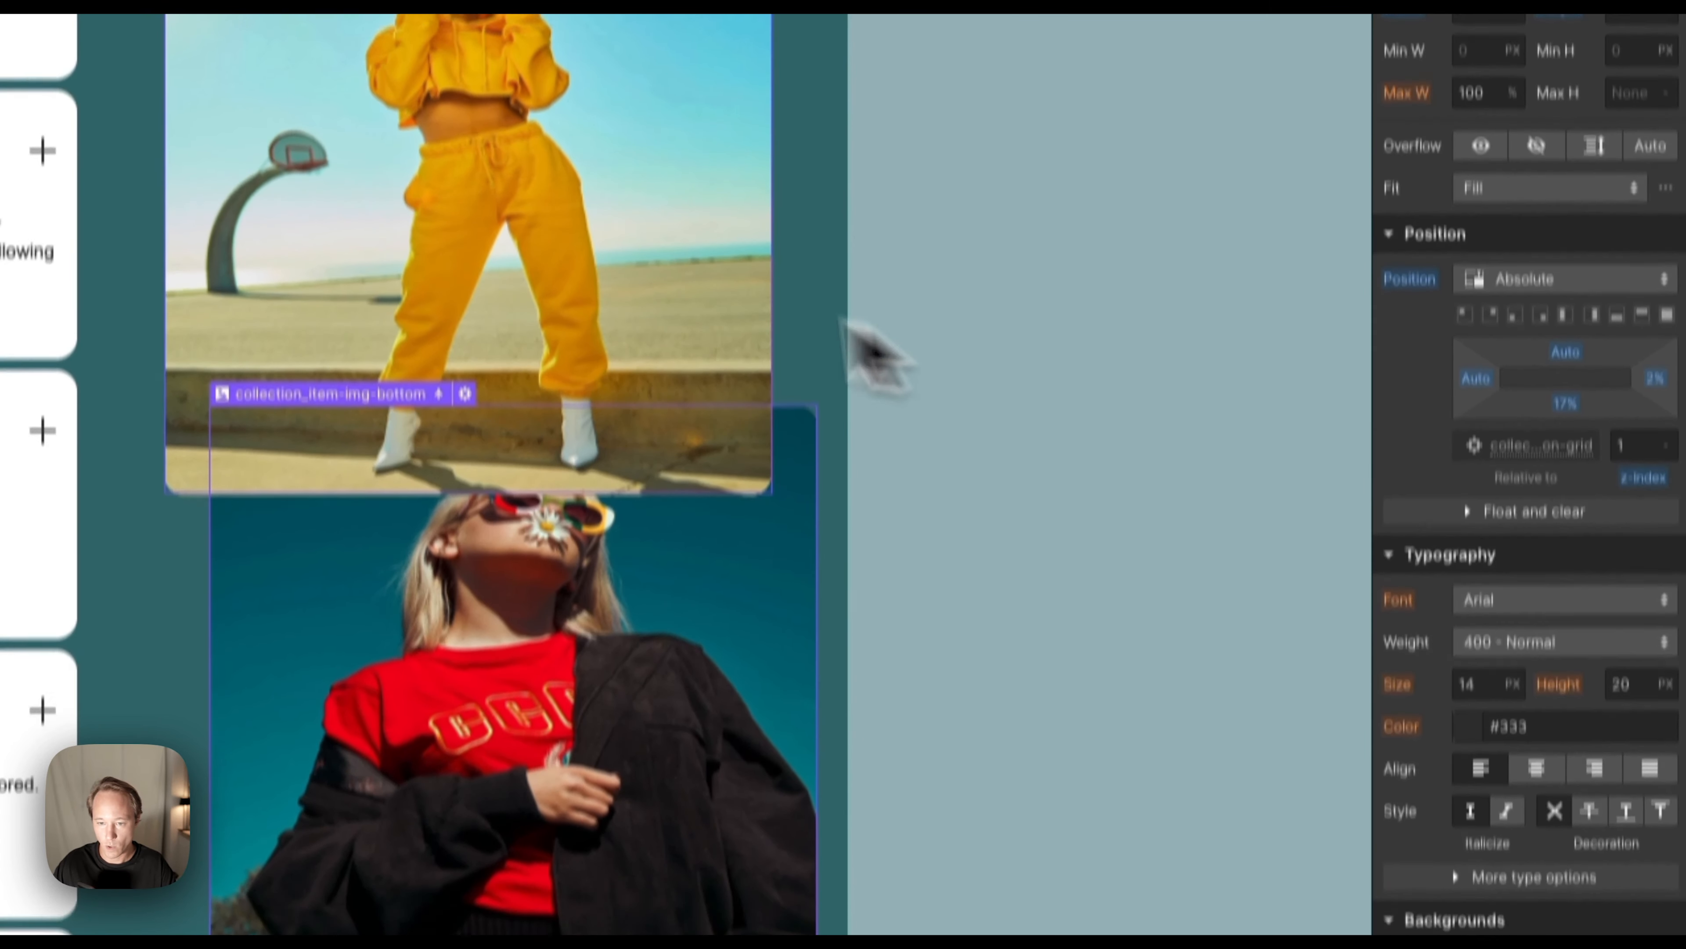
Add an outside box shadow to collection_item_img-top with 2 px distance, 5 px blur and black at 10% opacity.
left_click(697, 352)
scroll(1539, 576, "down", 6)
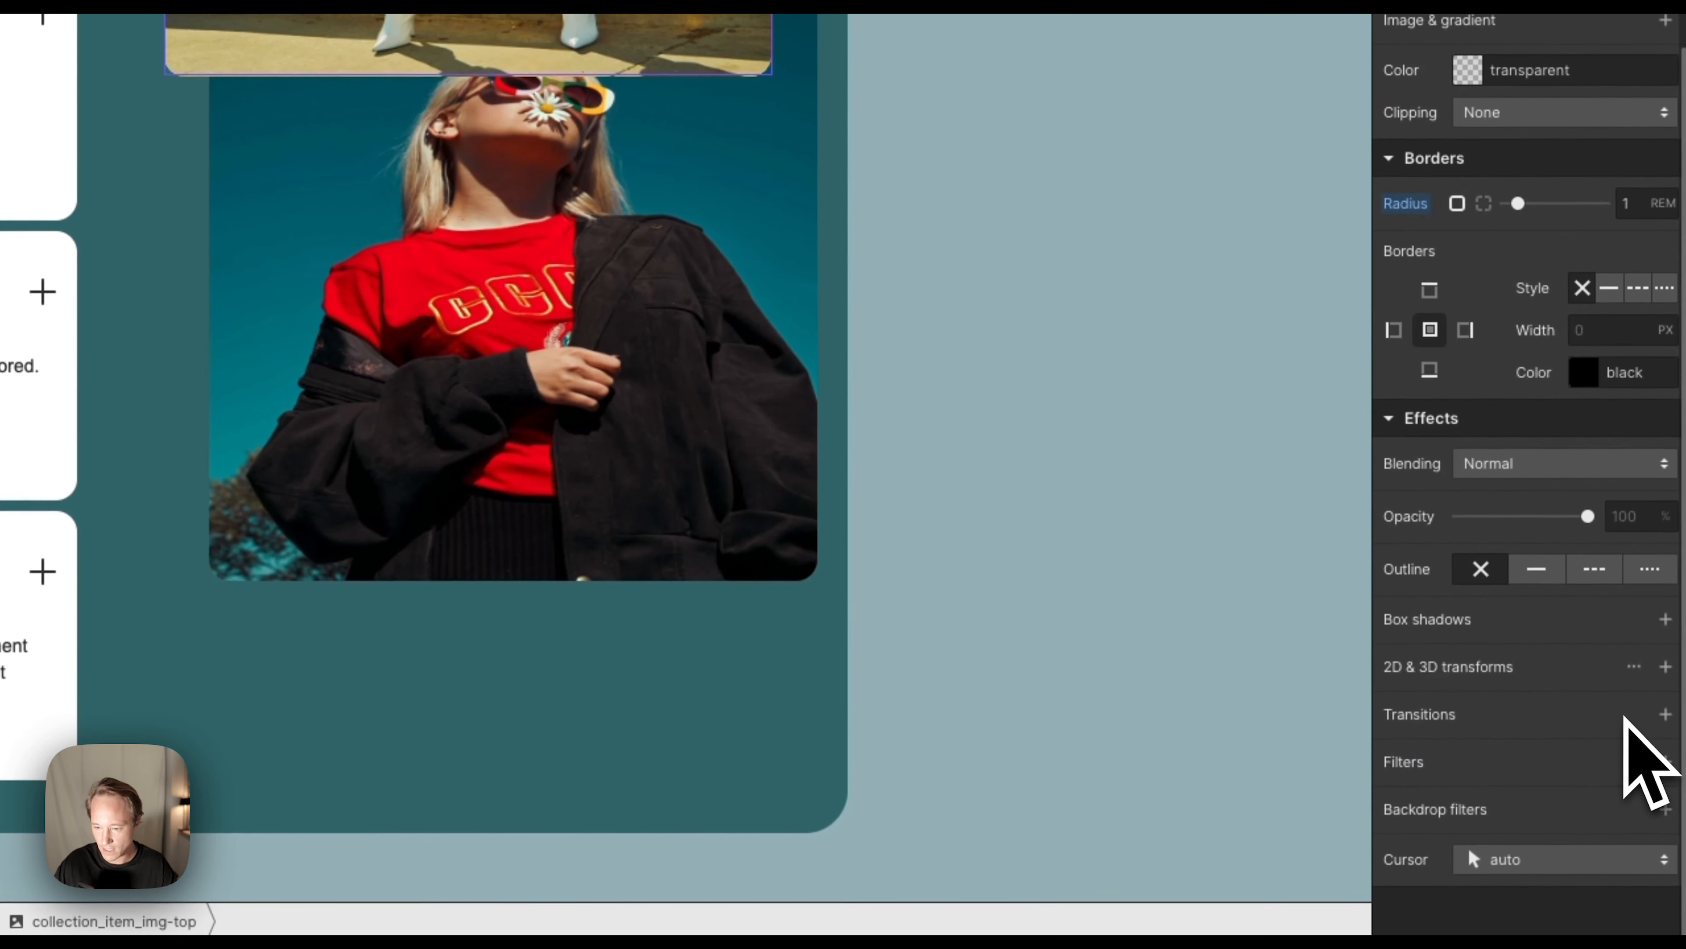
left_click(1665, 618)
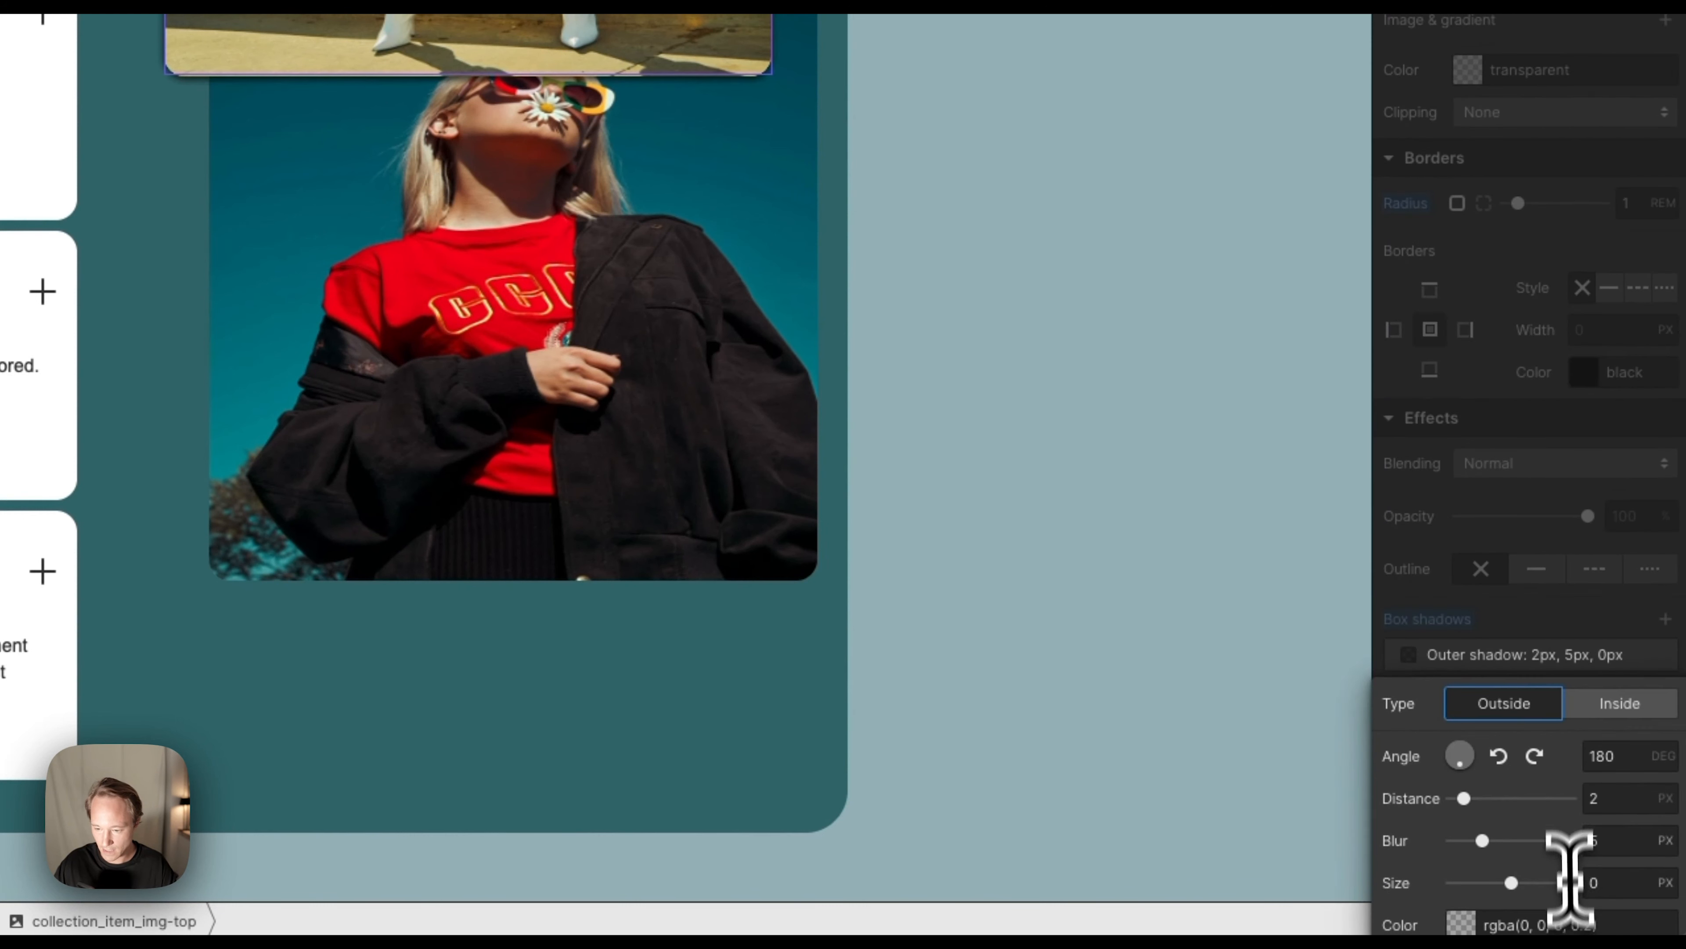
left_click(1588, 916)
left_click(1453, 919)
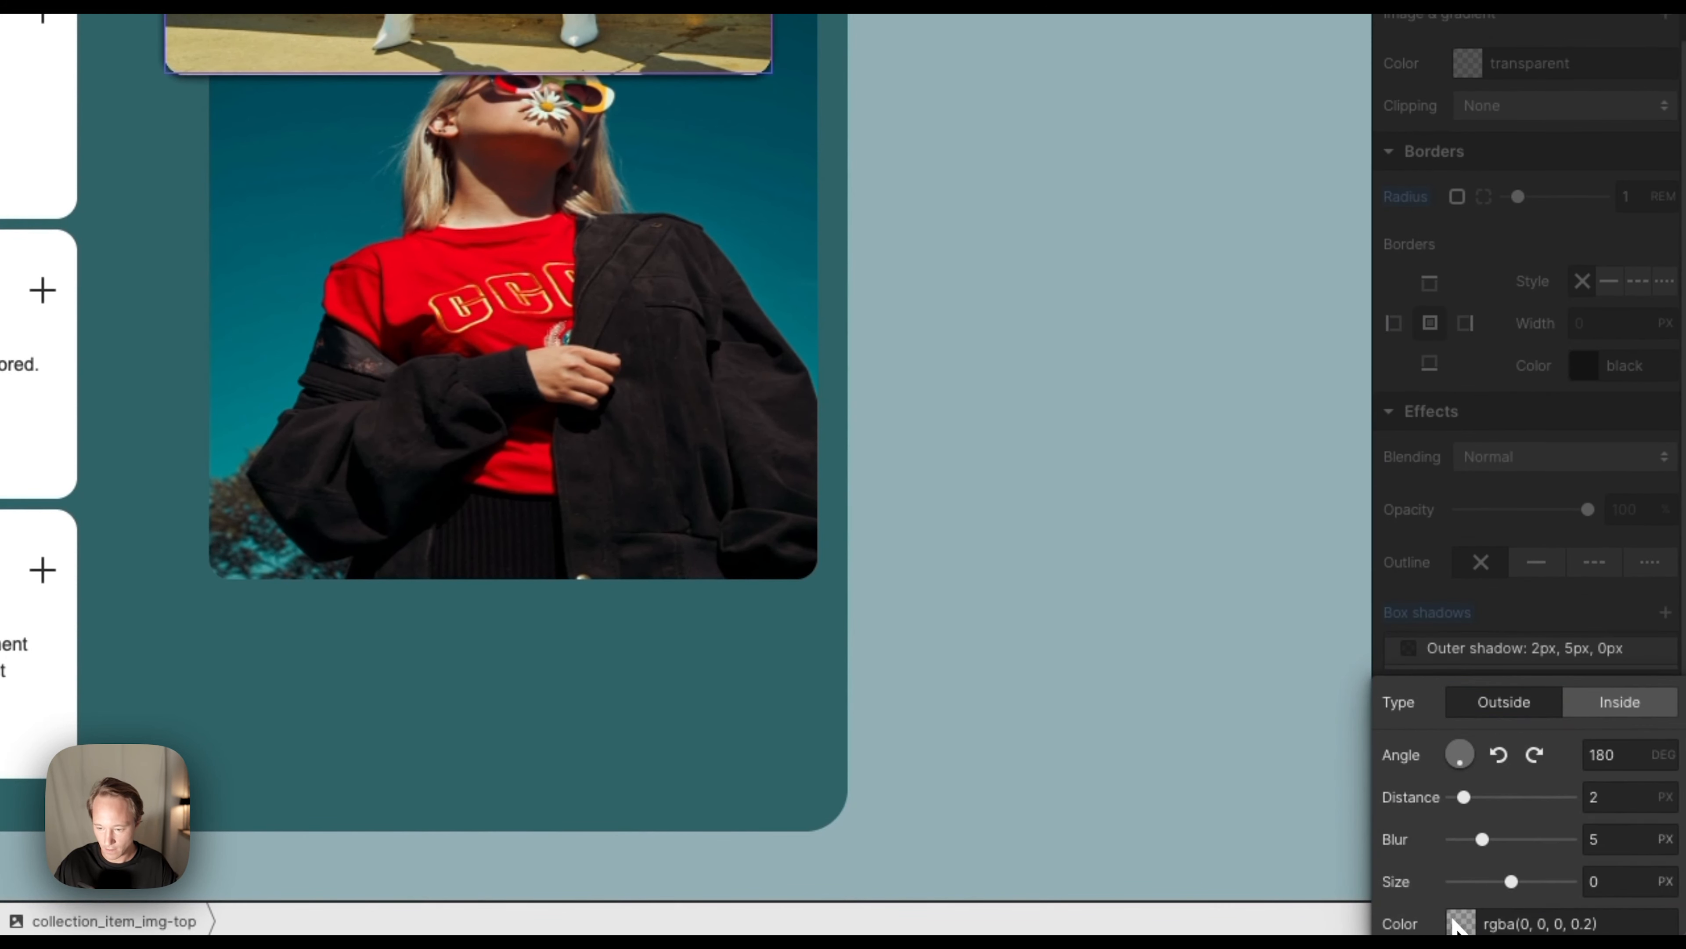
left_click(1471, 922)
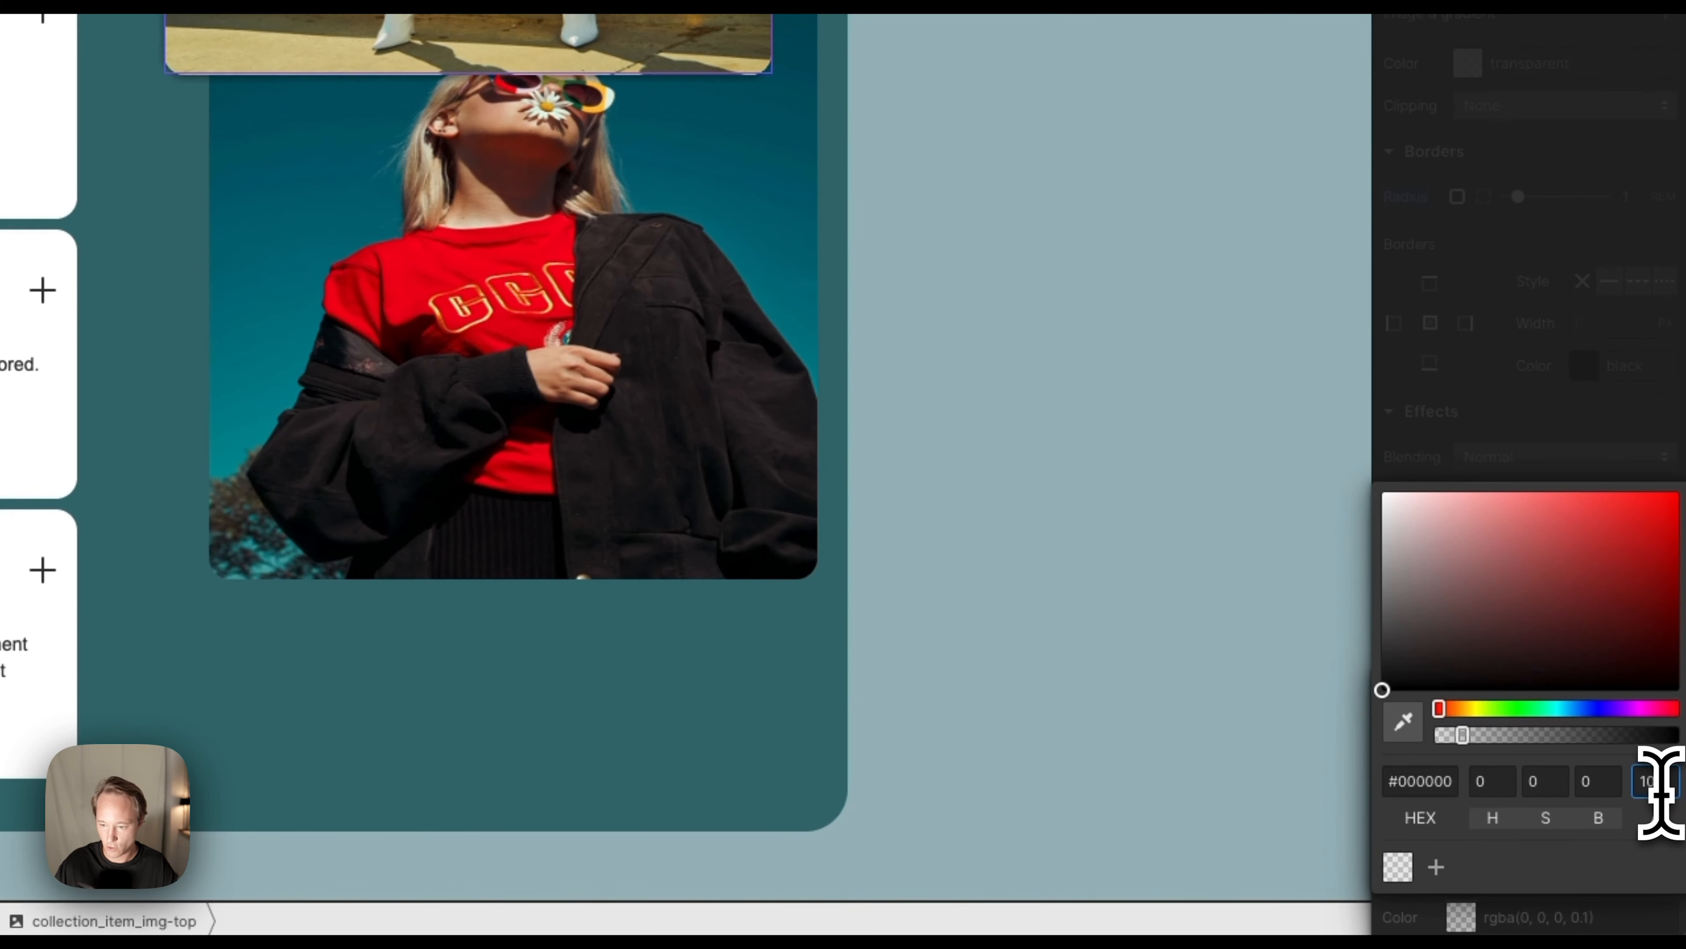
key("Escape")
left_click(712, 441)
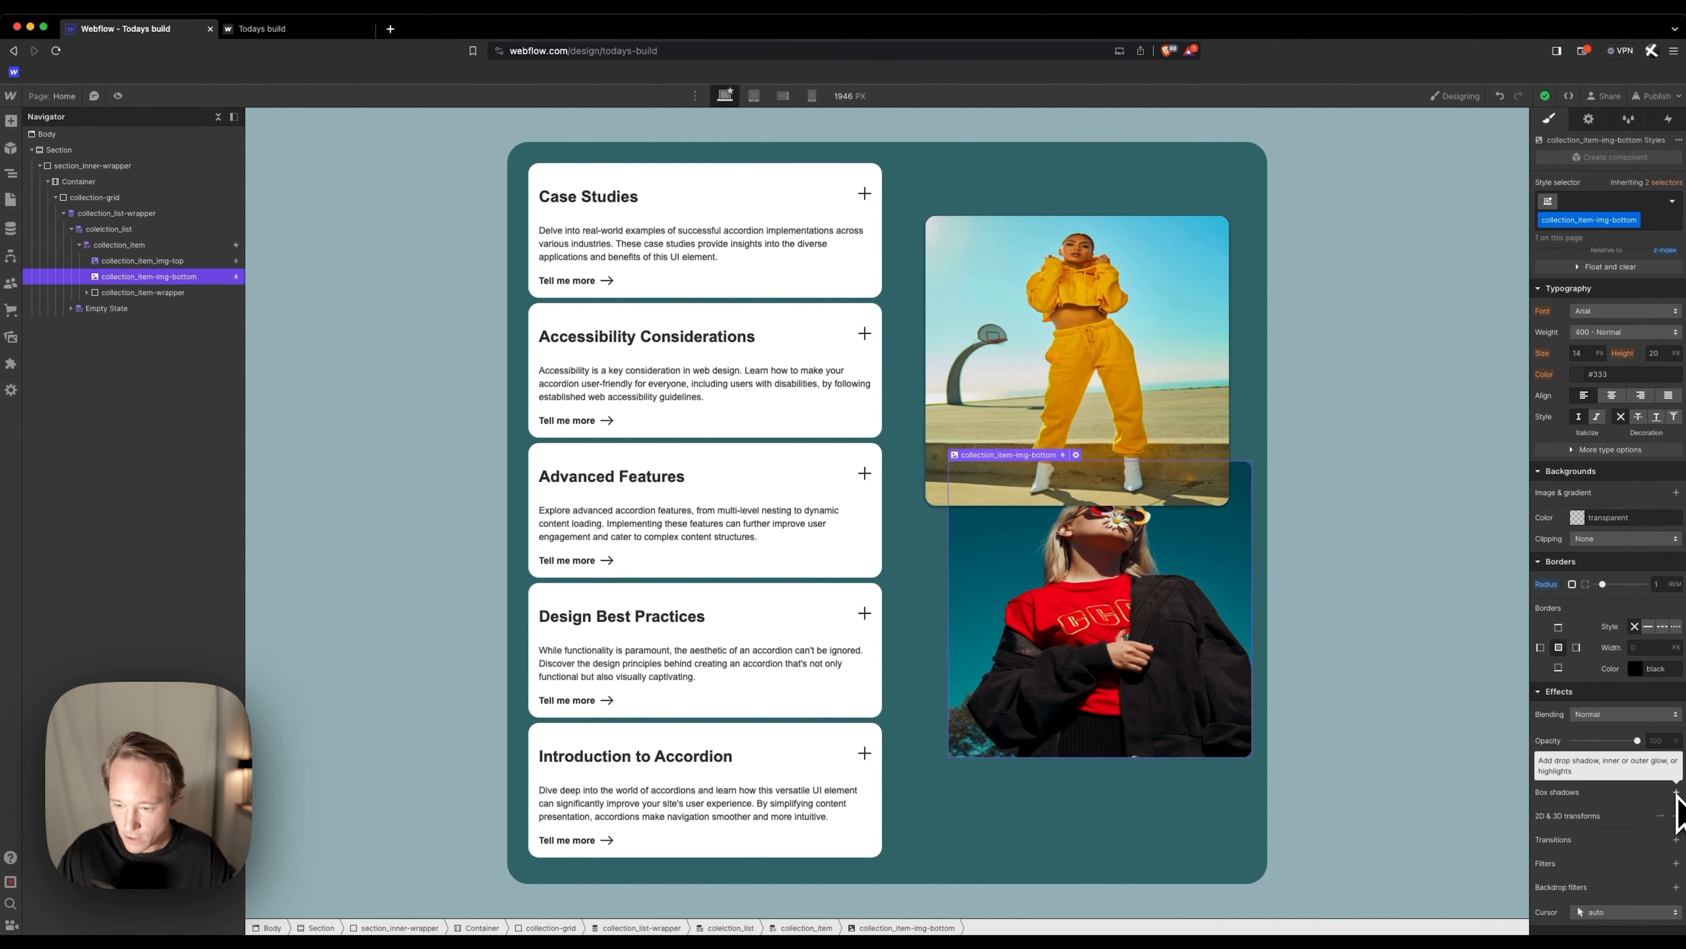
left_click(1676, 792)
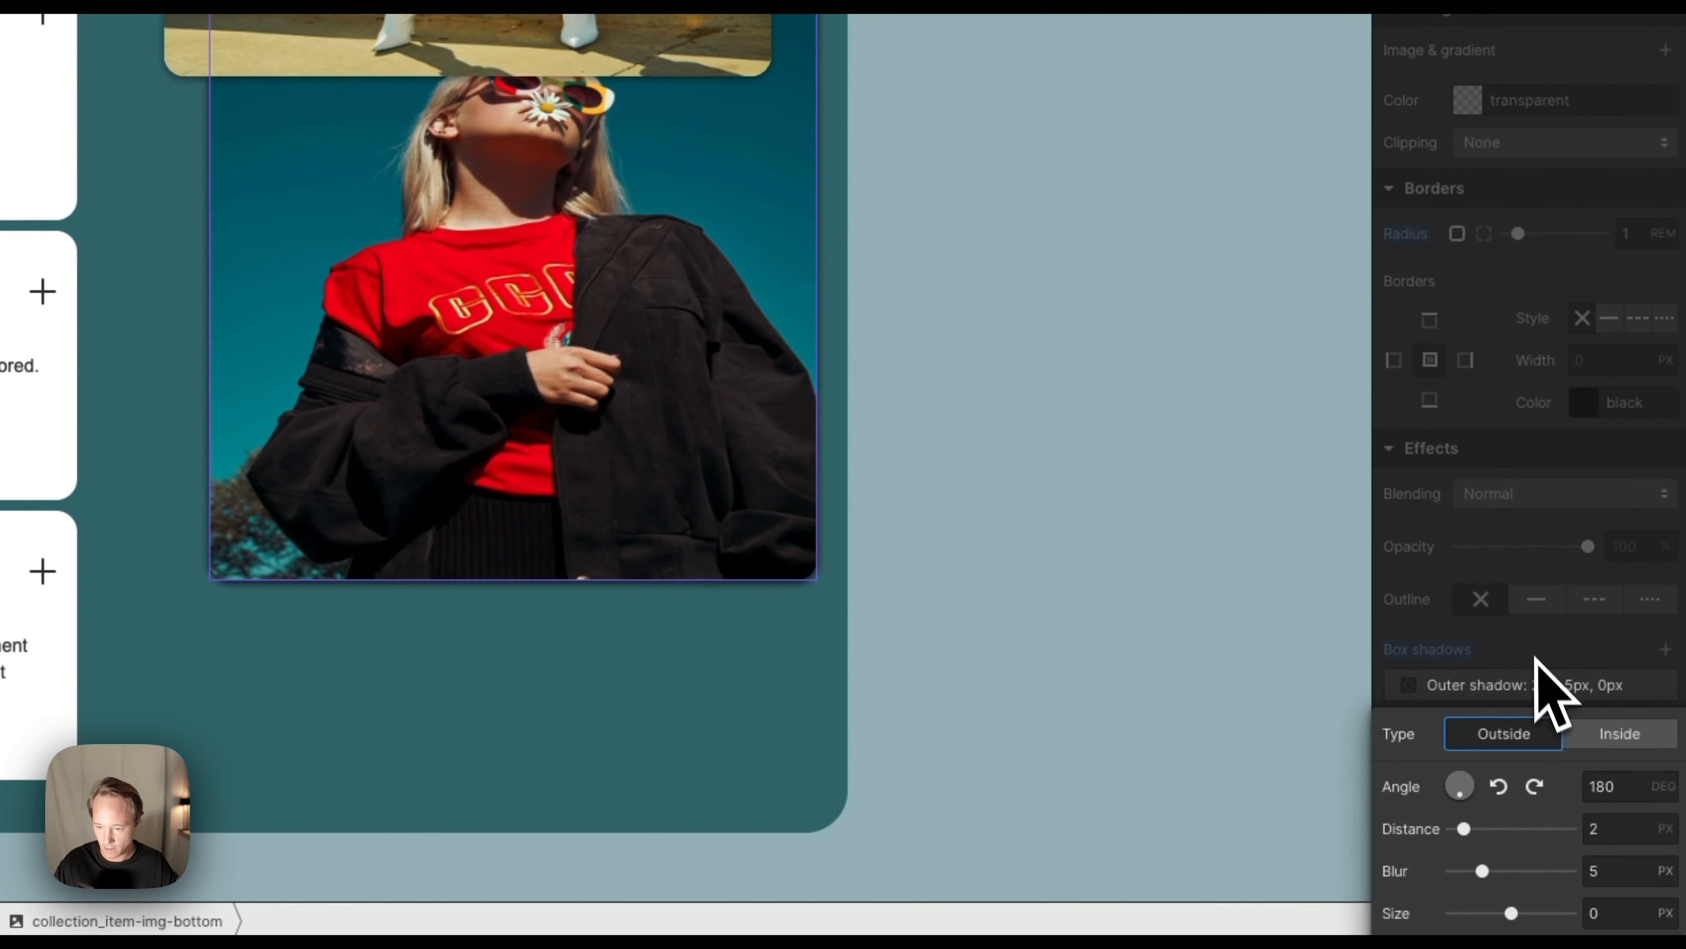
left_click(1535, 657)
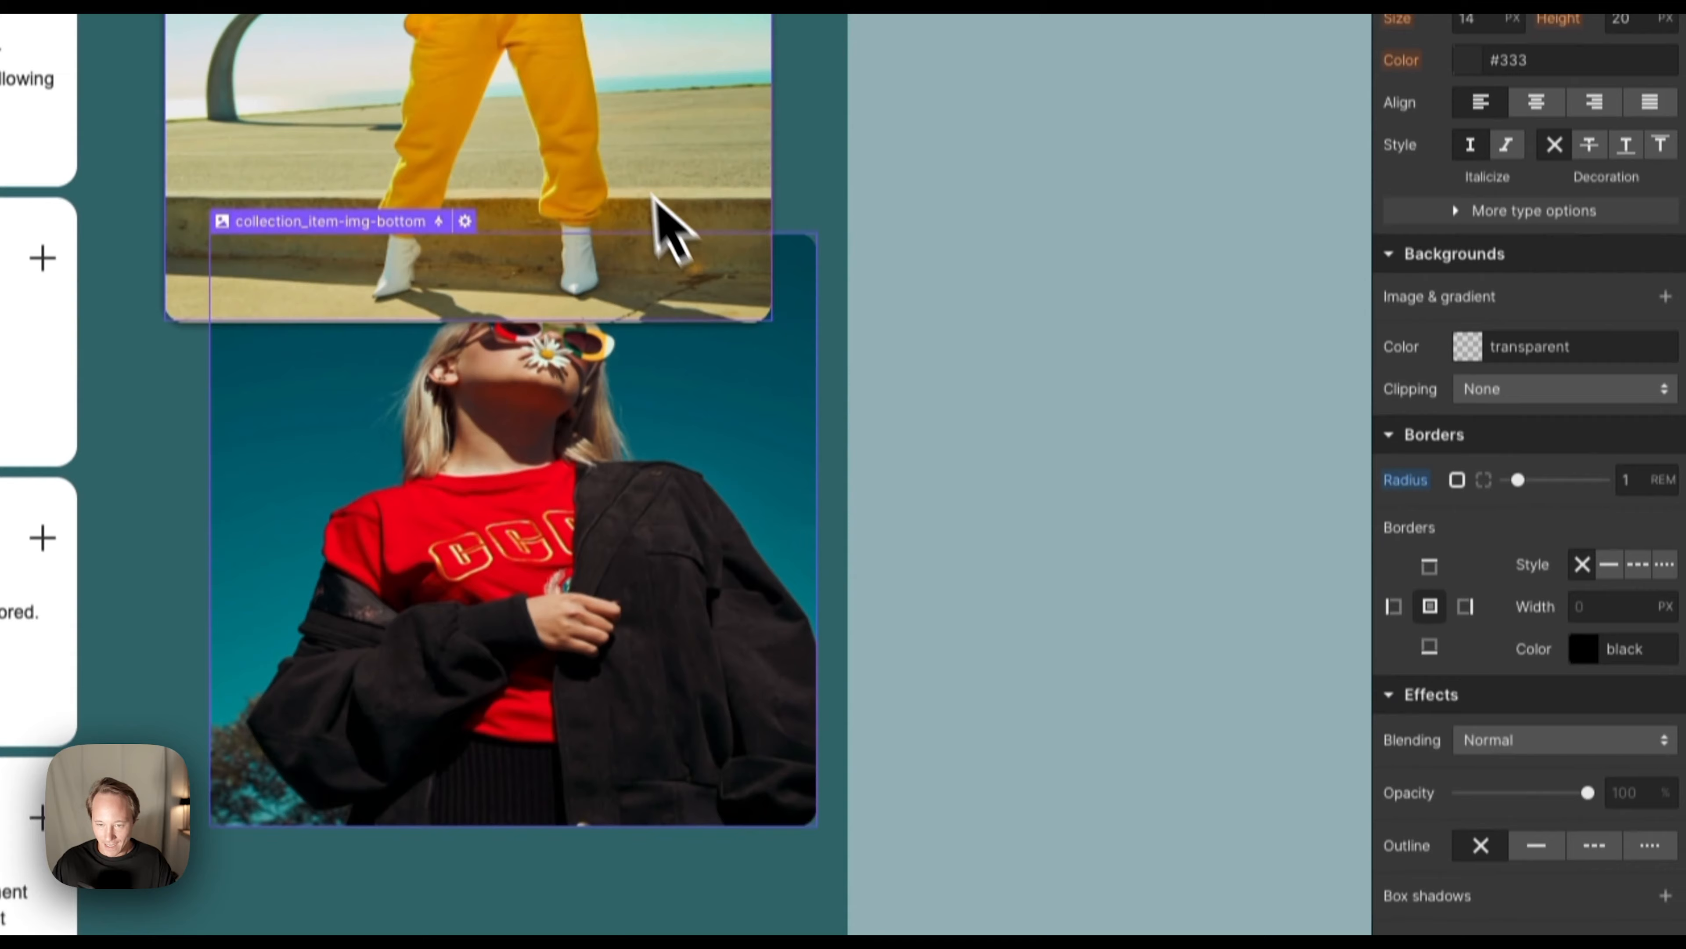
left_click(631, 46)
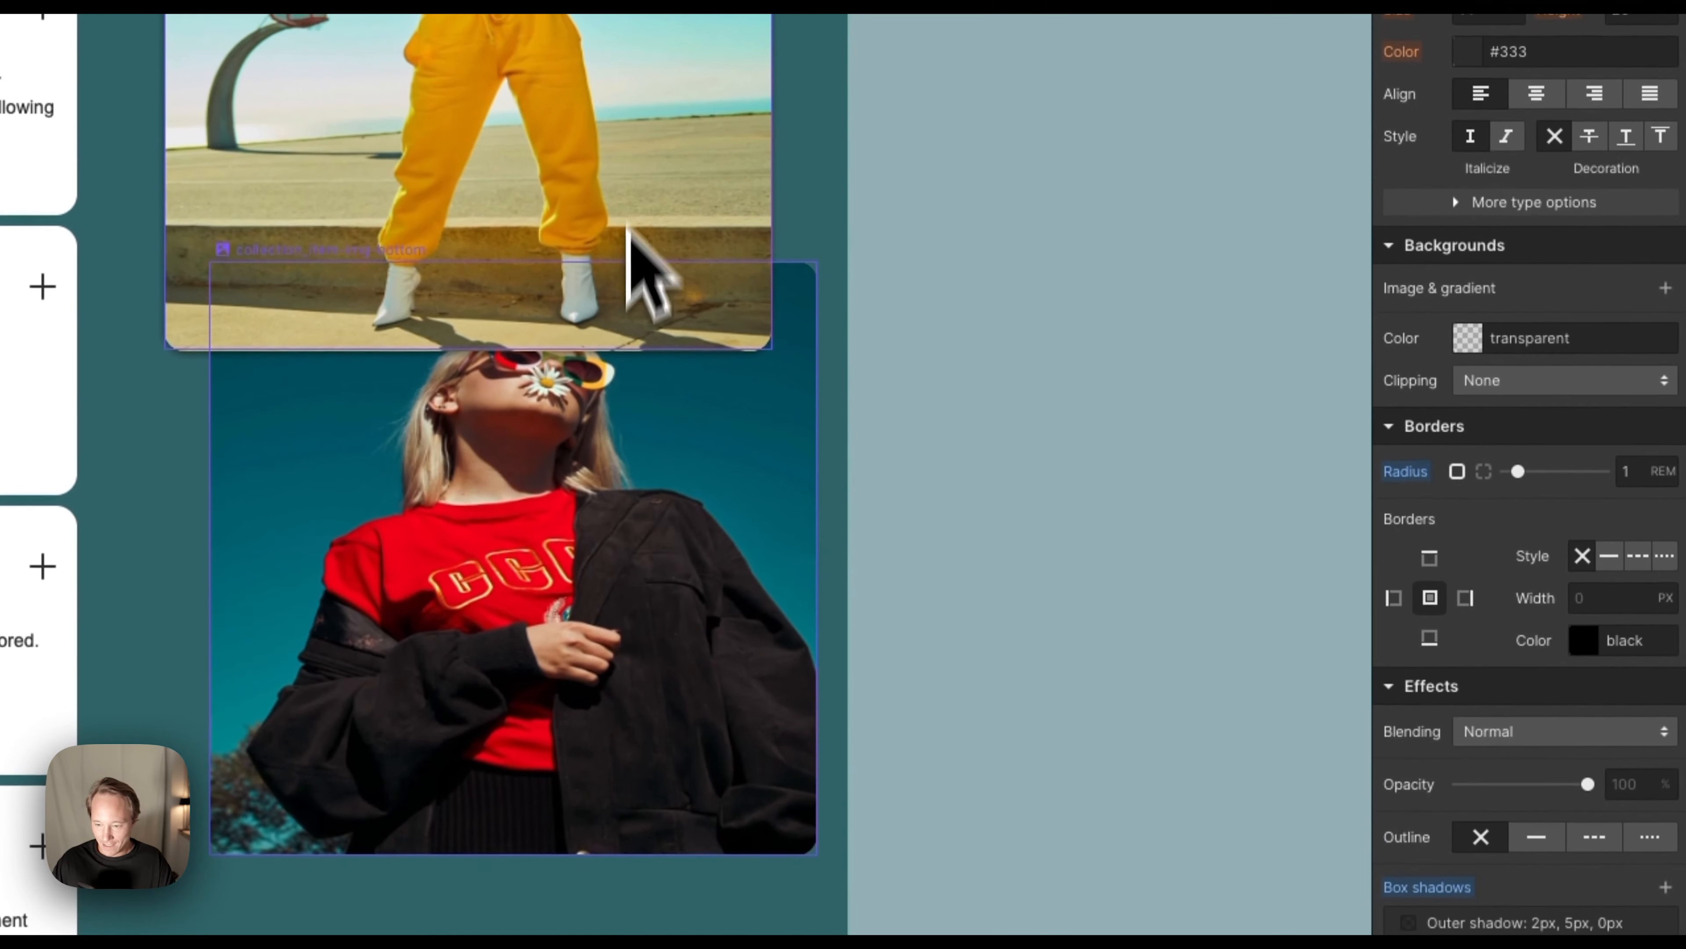
Add an outside box shadow to collection_item-img-bottom with angle 180, distance 2 px, blur 5 px and size 0.
left_click(630, 565)
left_click(1665, 889)
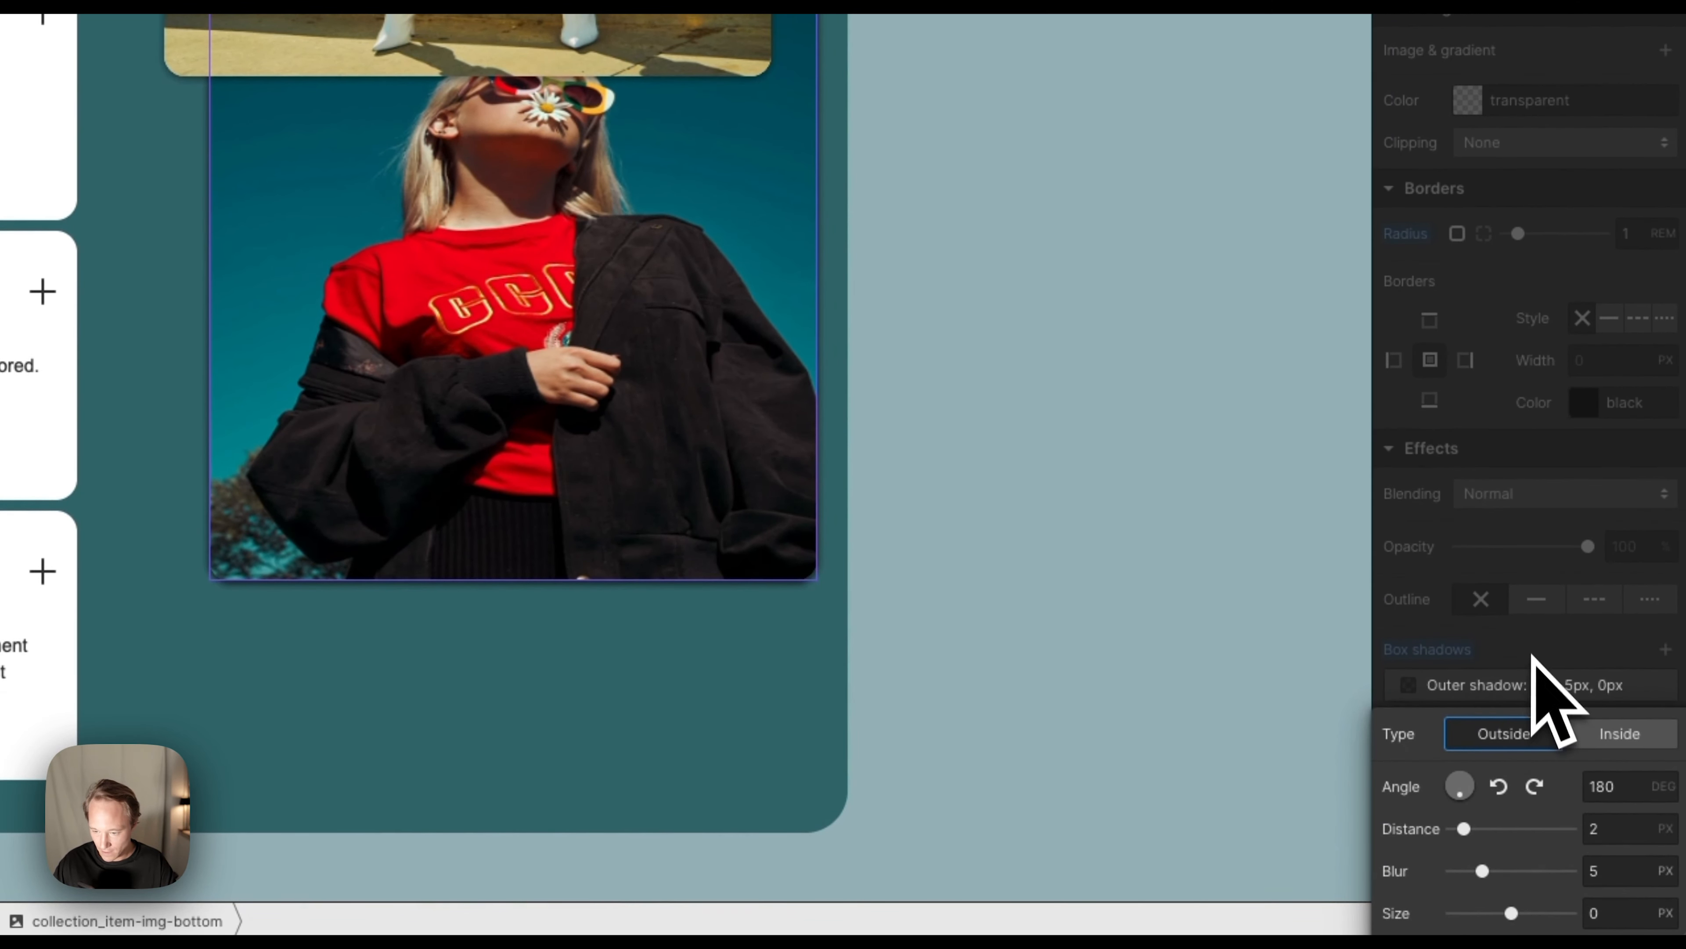
left_click(1509, 653)
left_click(1477, 686)
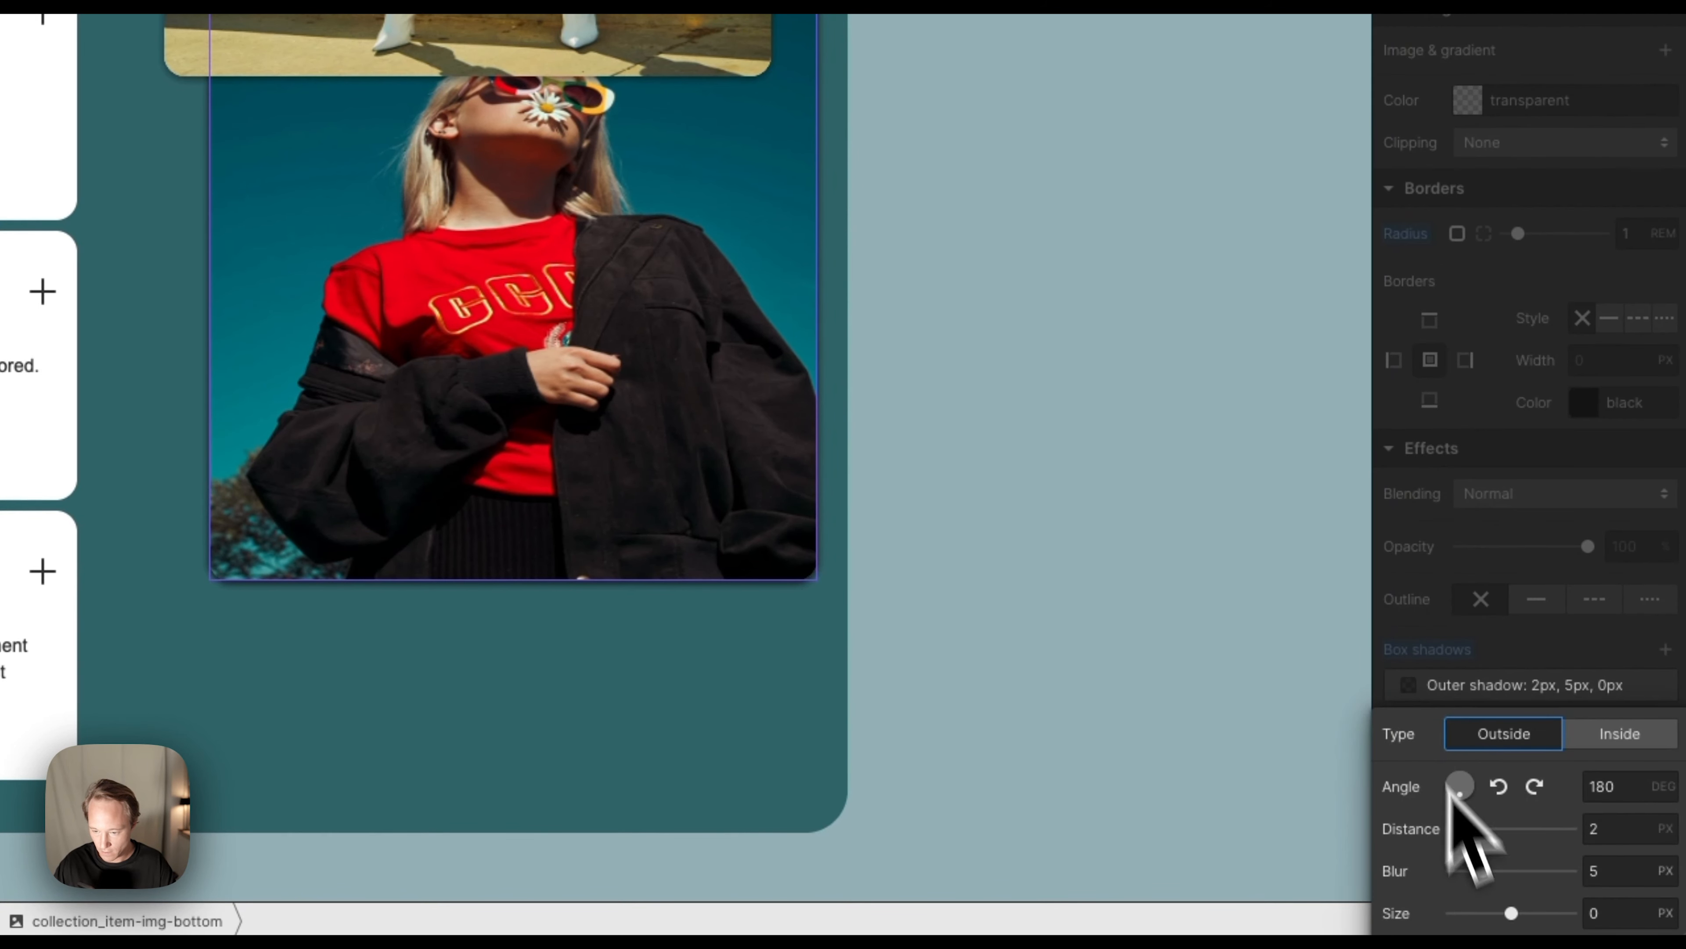
left_click(1593, 649)
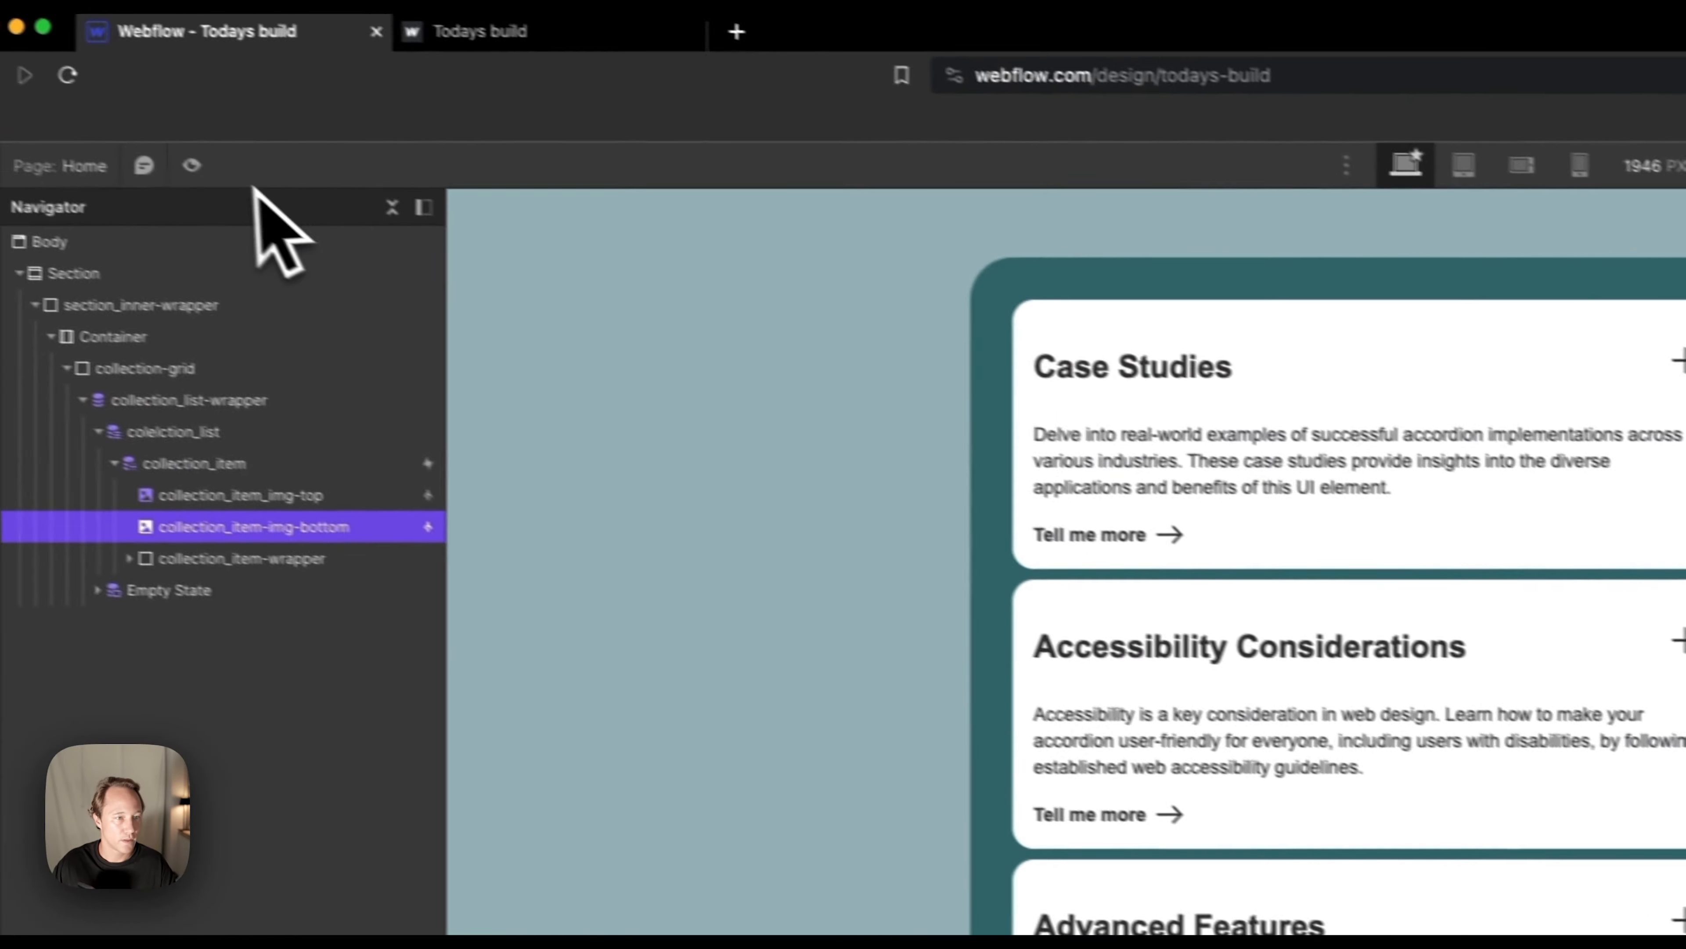
Preview the page briefly, then open the Accordion open animation of collection_item's mouse click trigger for editing.
left_click(192, 166)
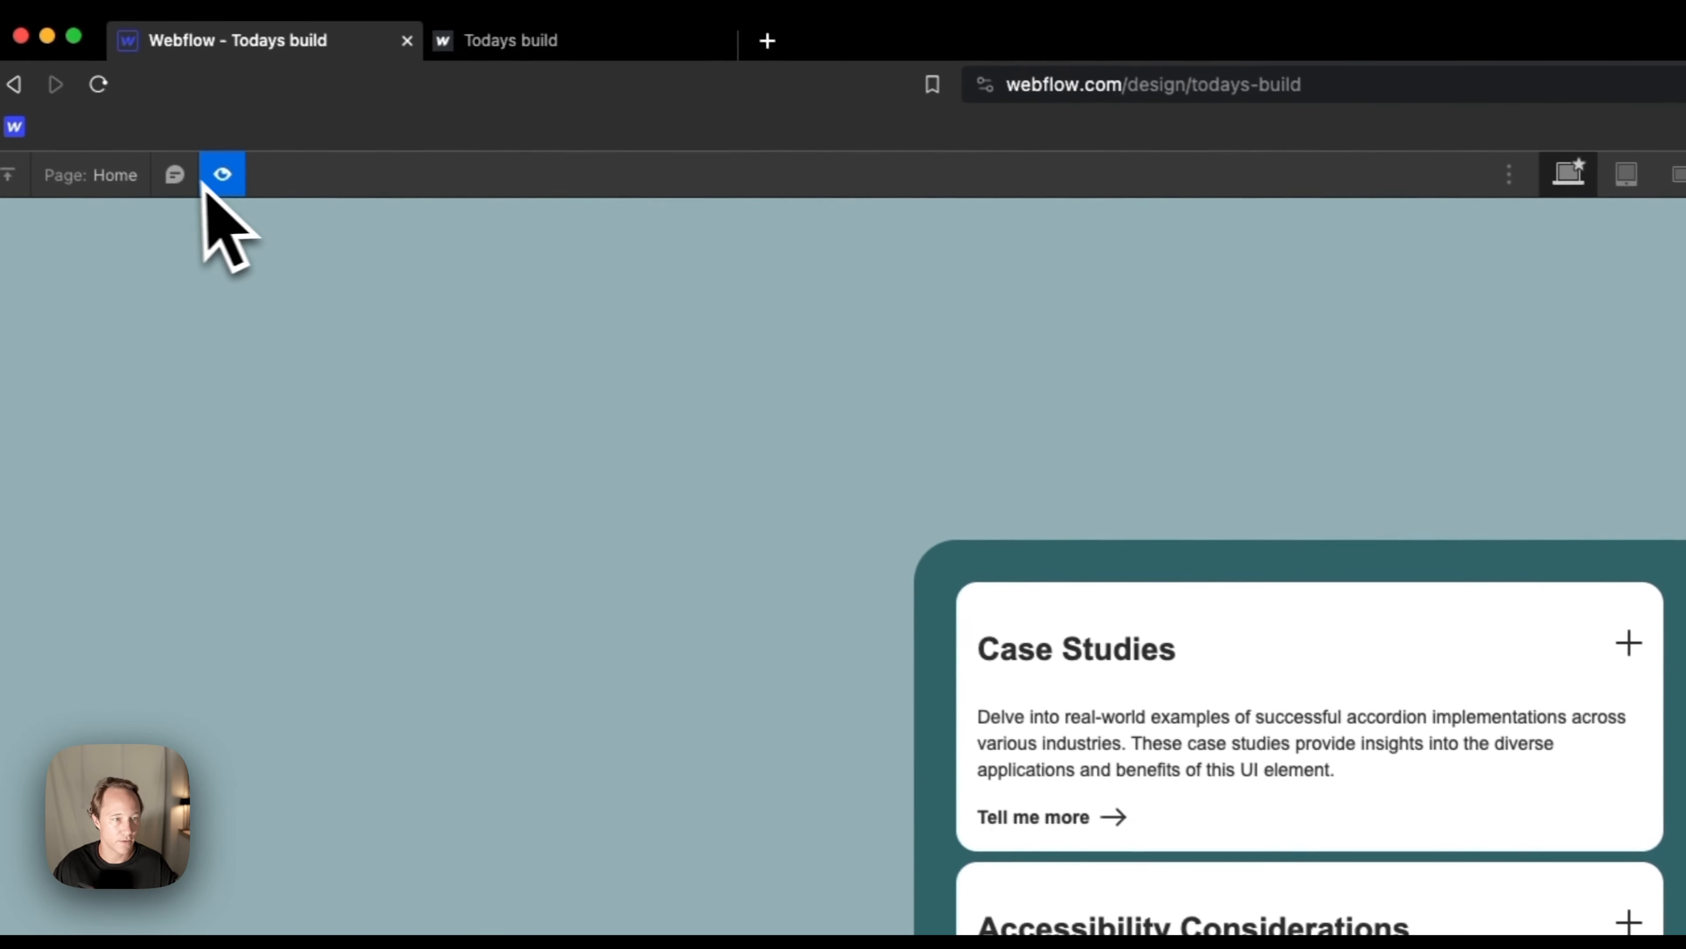
left_click(206, 187)
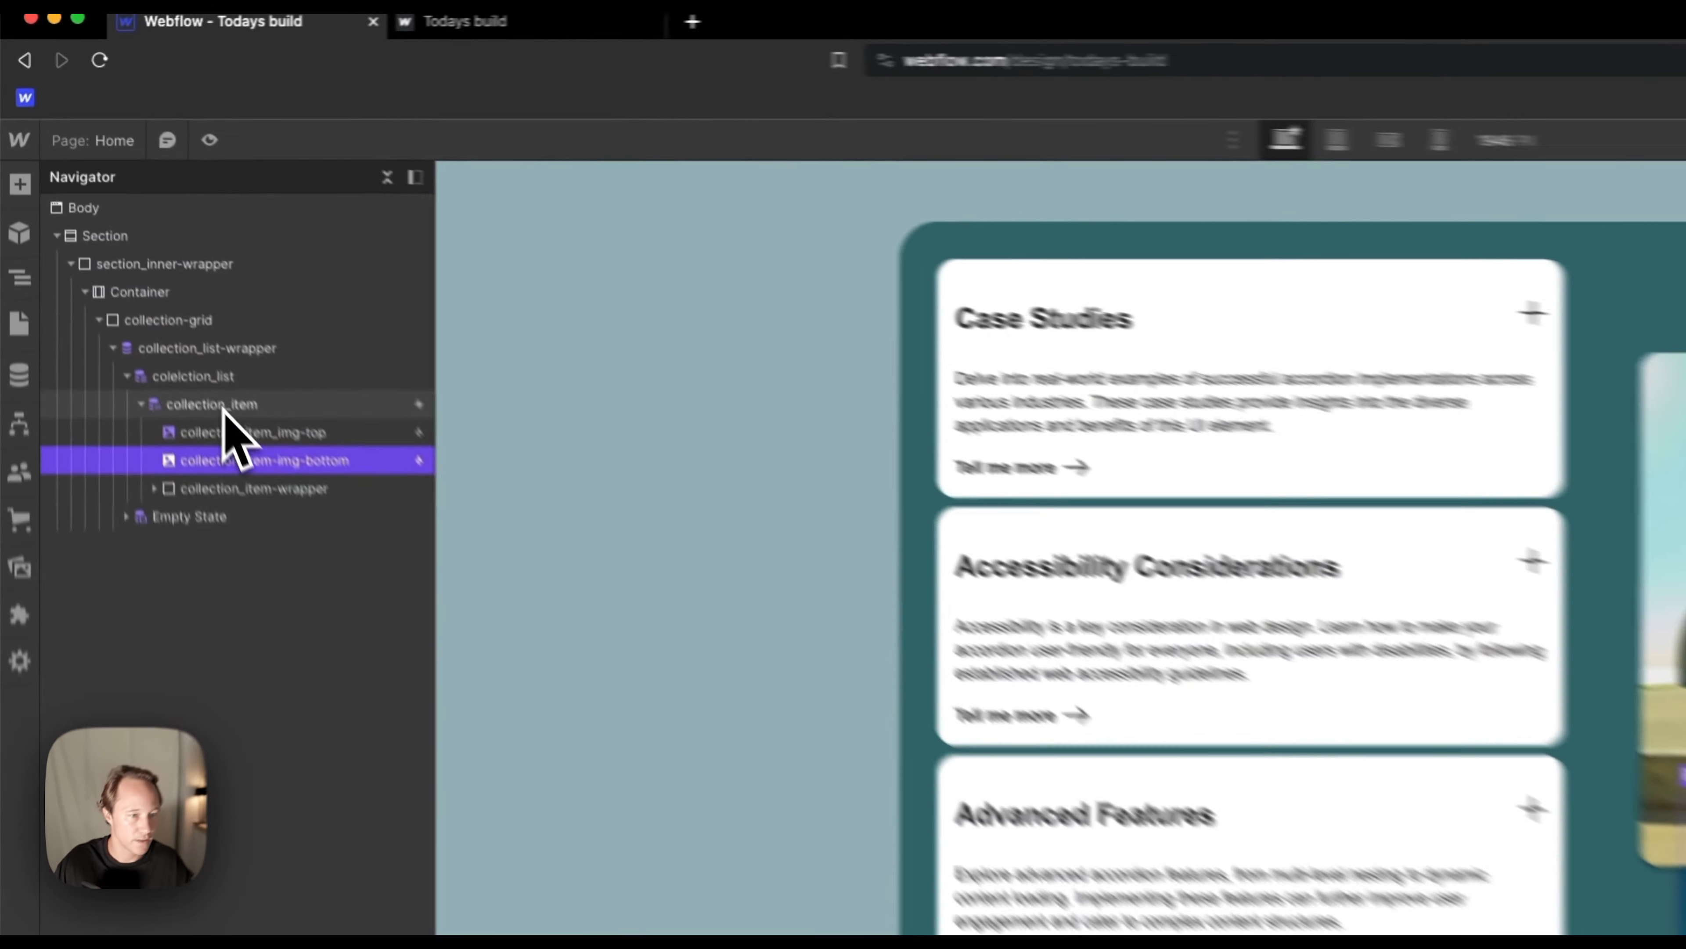
left_click(119, 245)
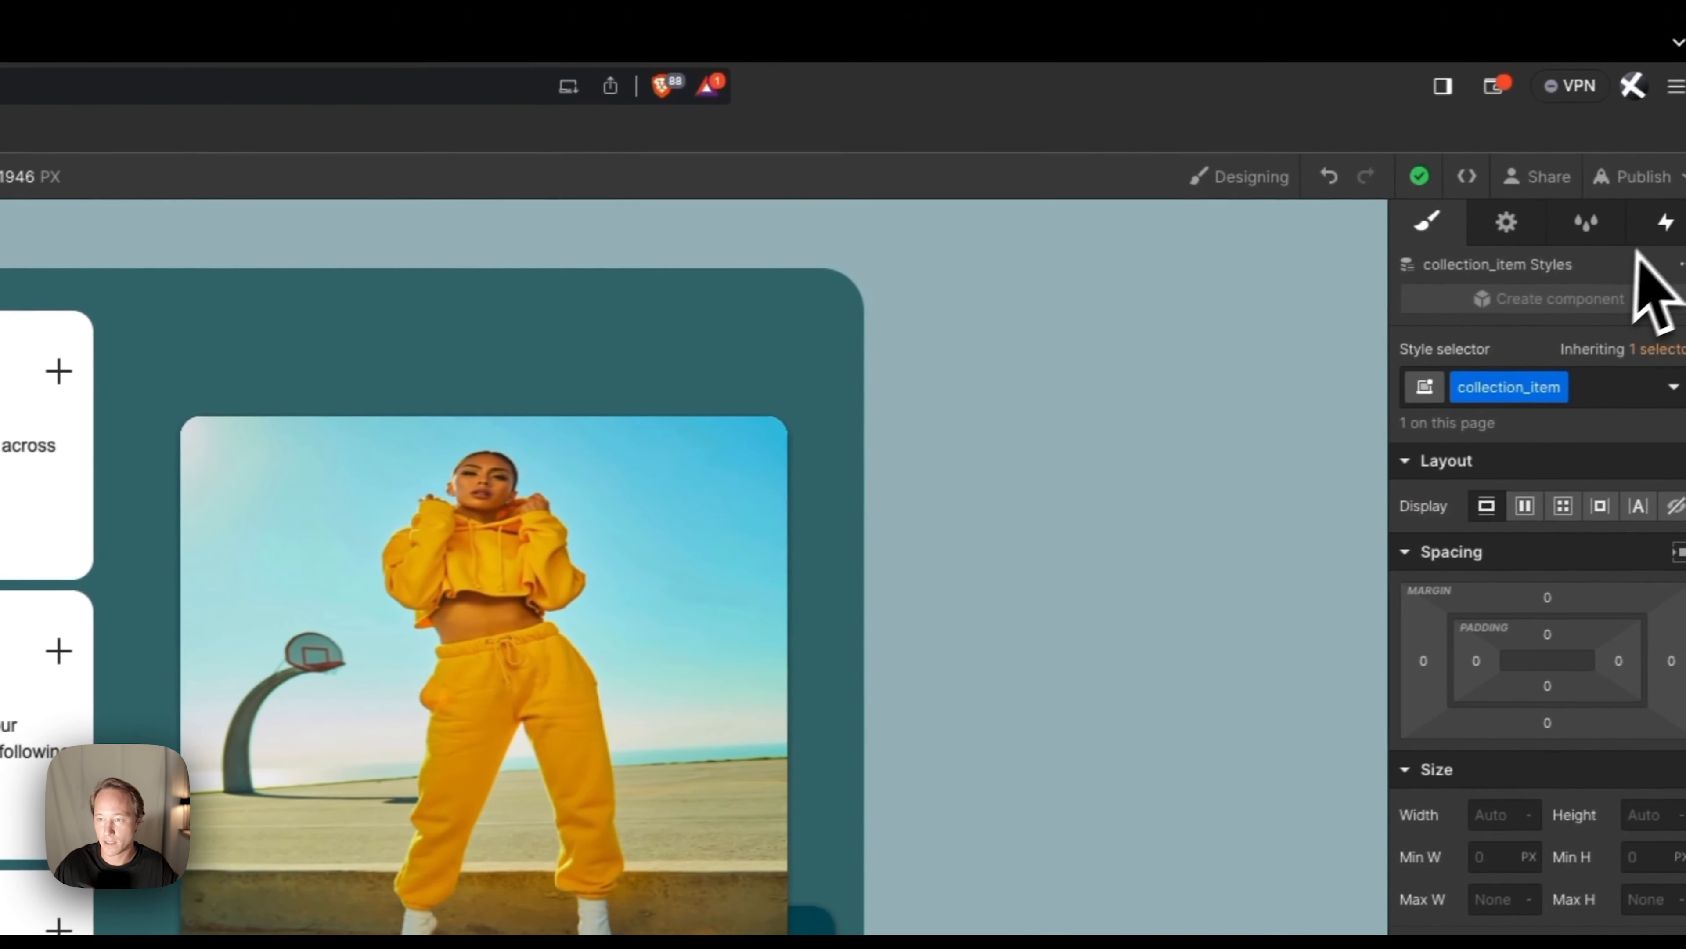
left_click(1650, 226)
left_click(1547, 361)
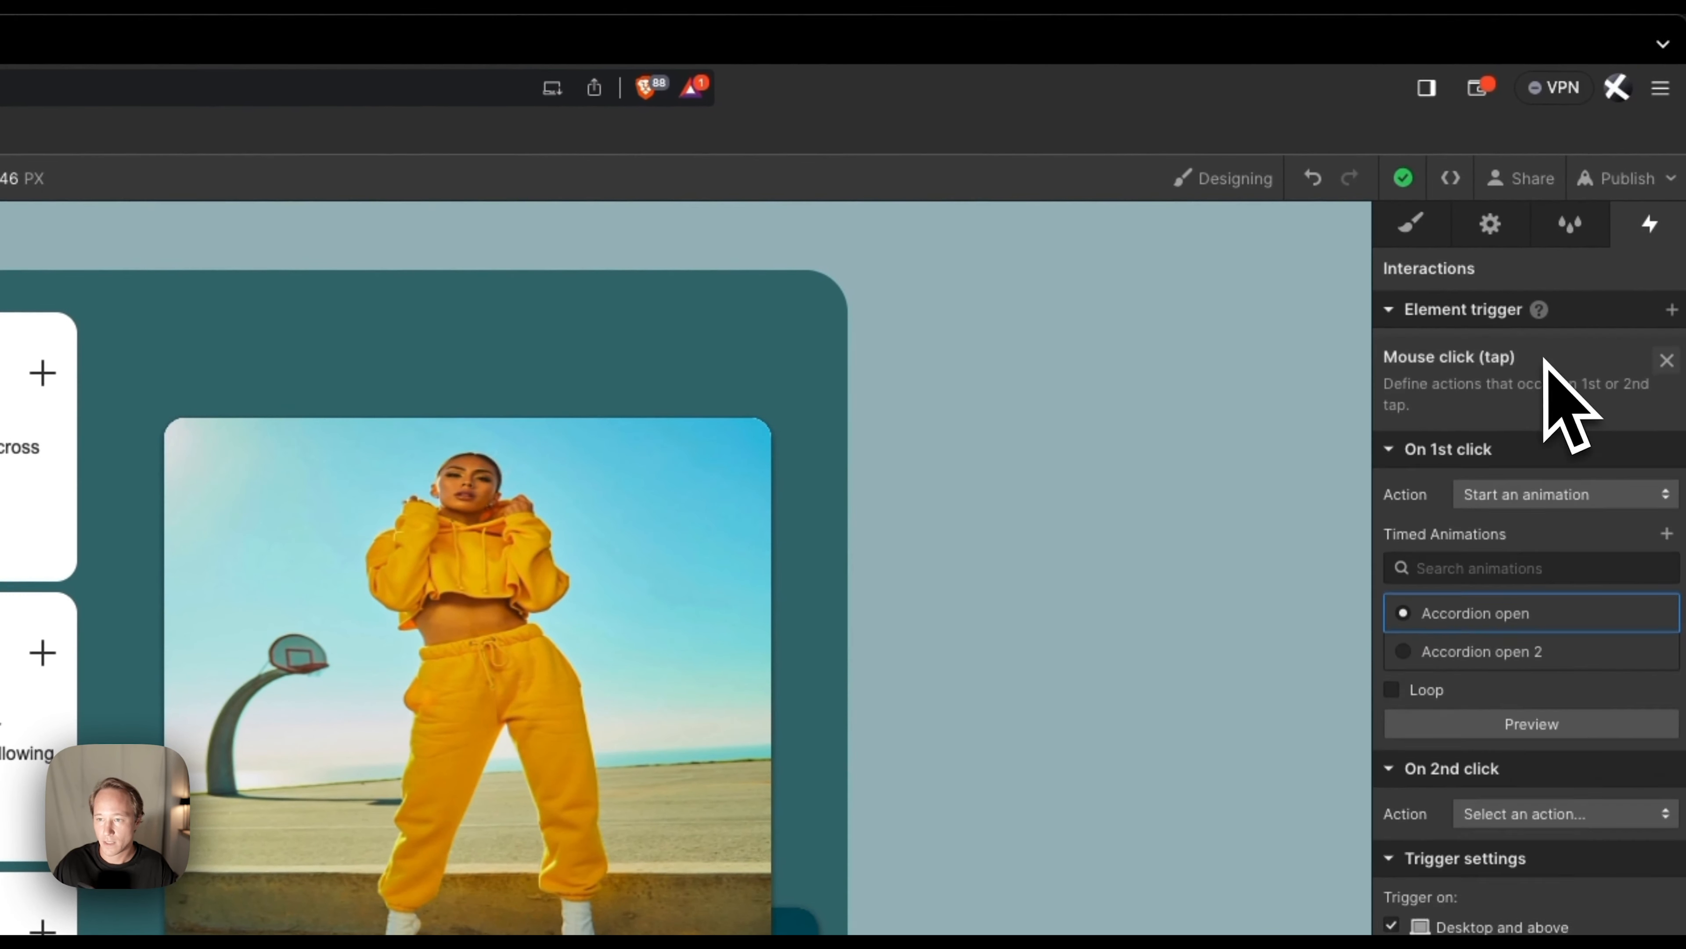
left_click(1628, 566)
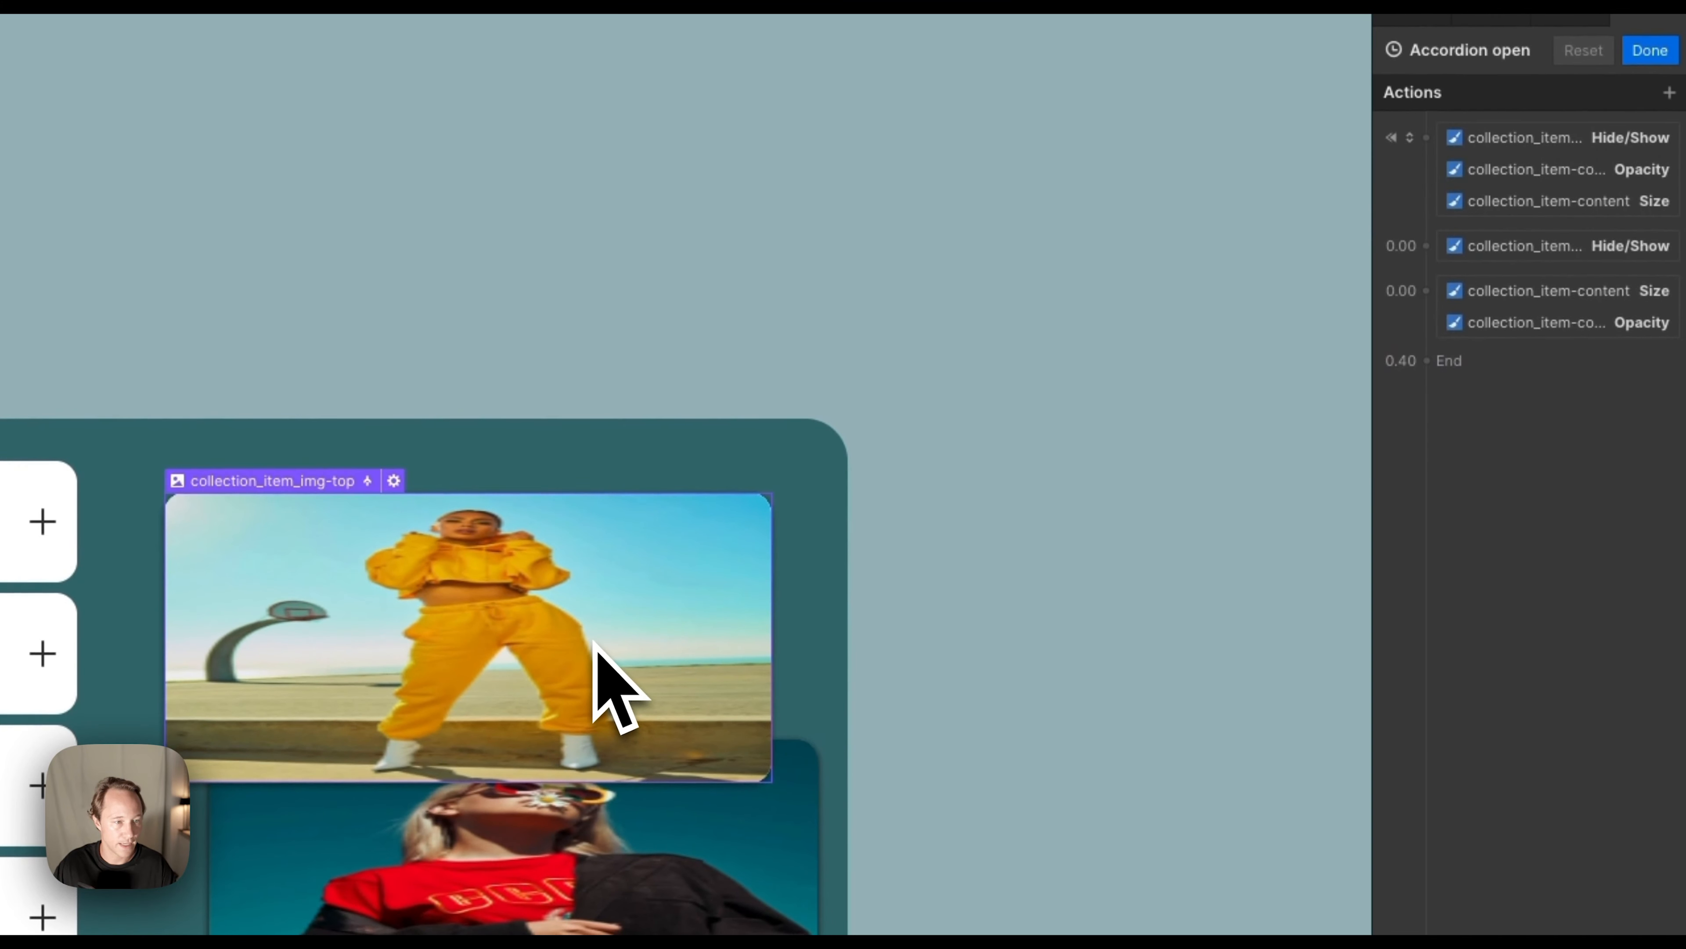
Add an Opacity action for the collection_item_img-top class to the initial state and set its opacity to 0%.
left_click(1436, 144)
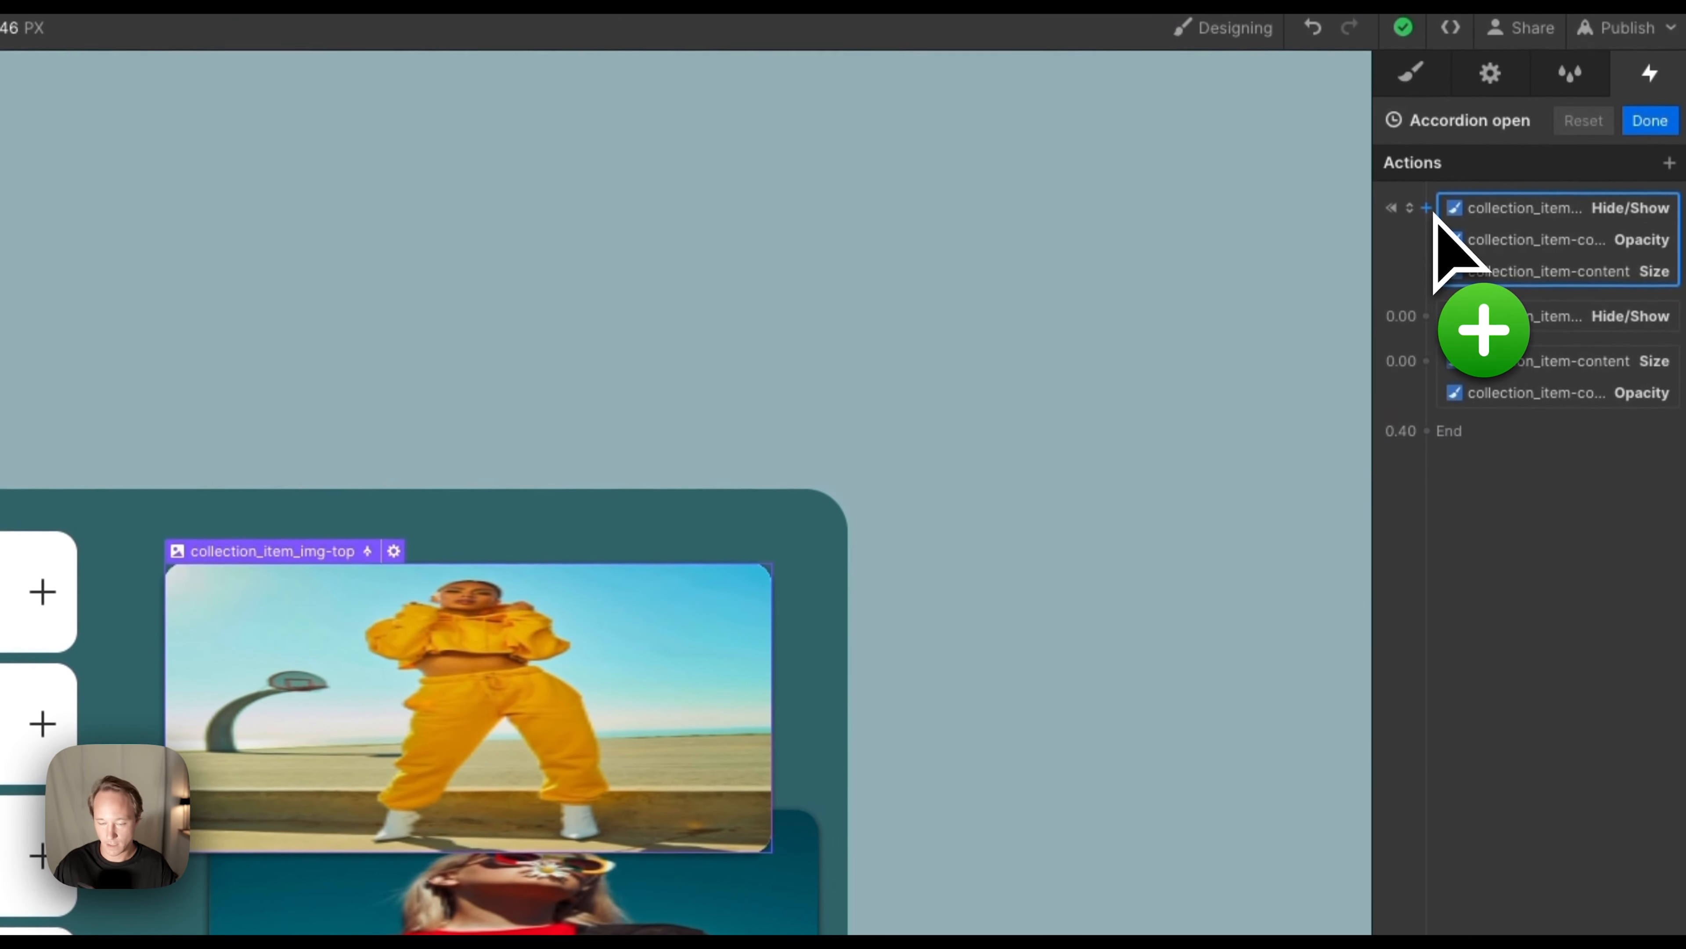
left_click(1432, 211)
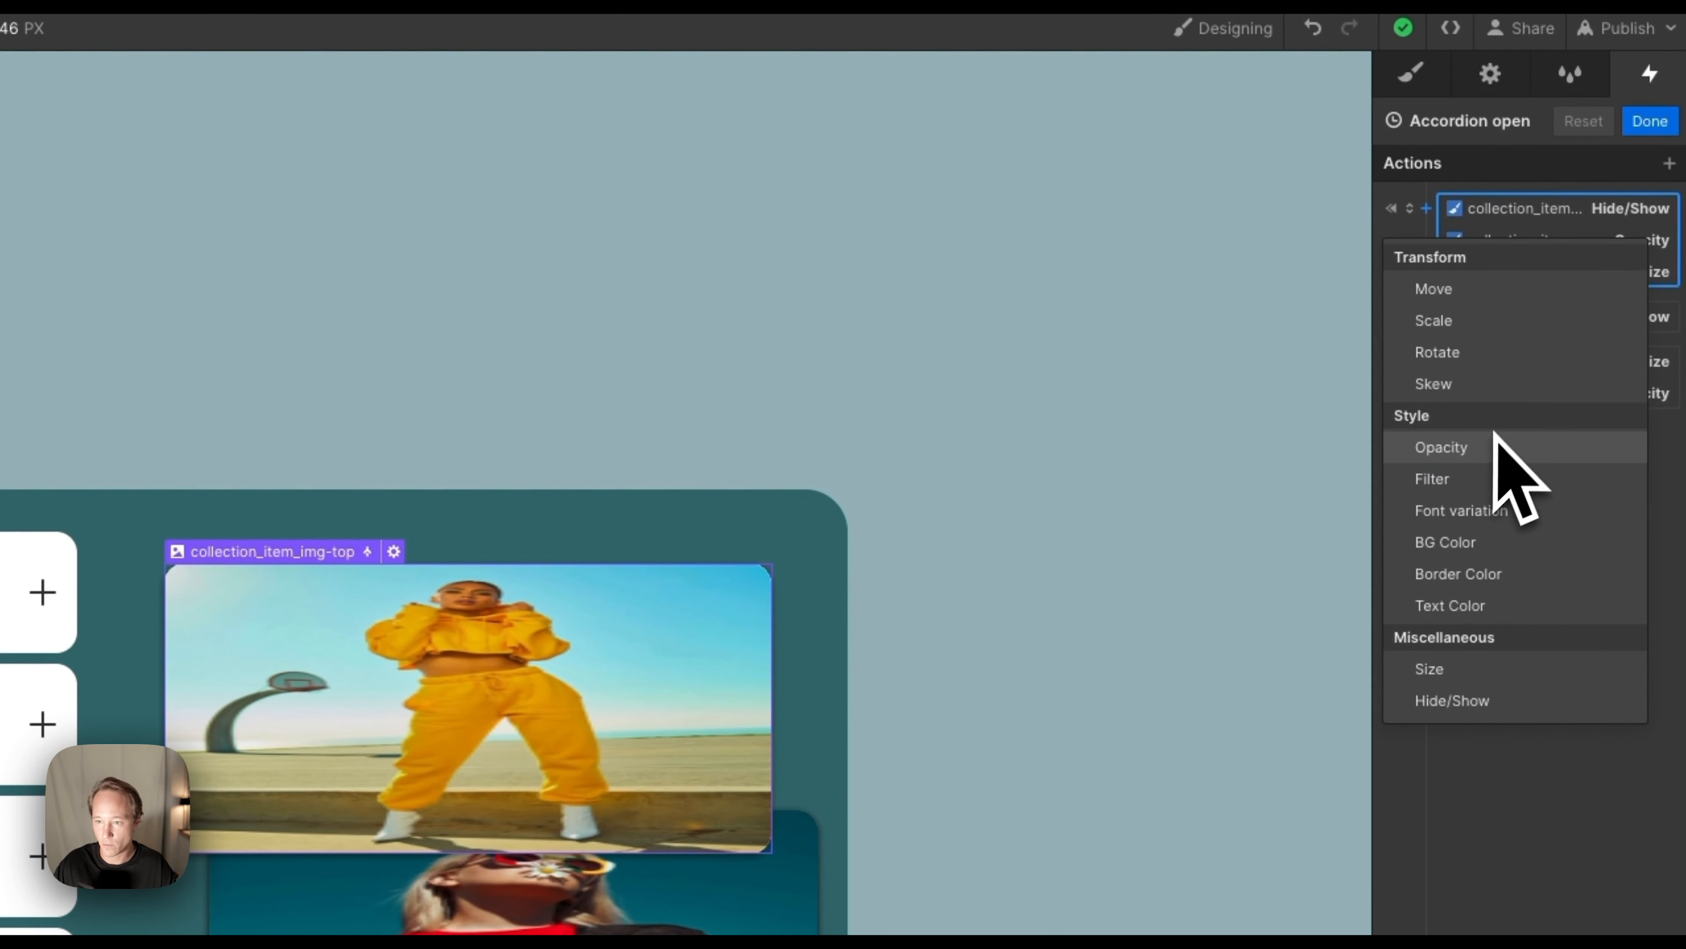
left_click(1497, 445)
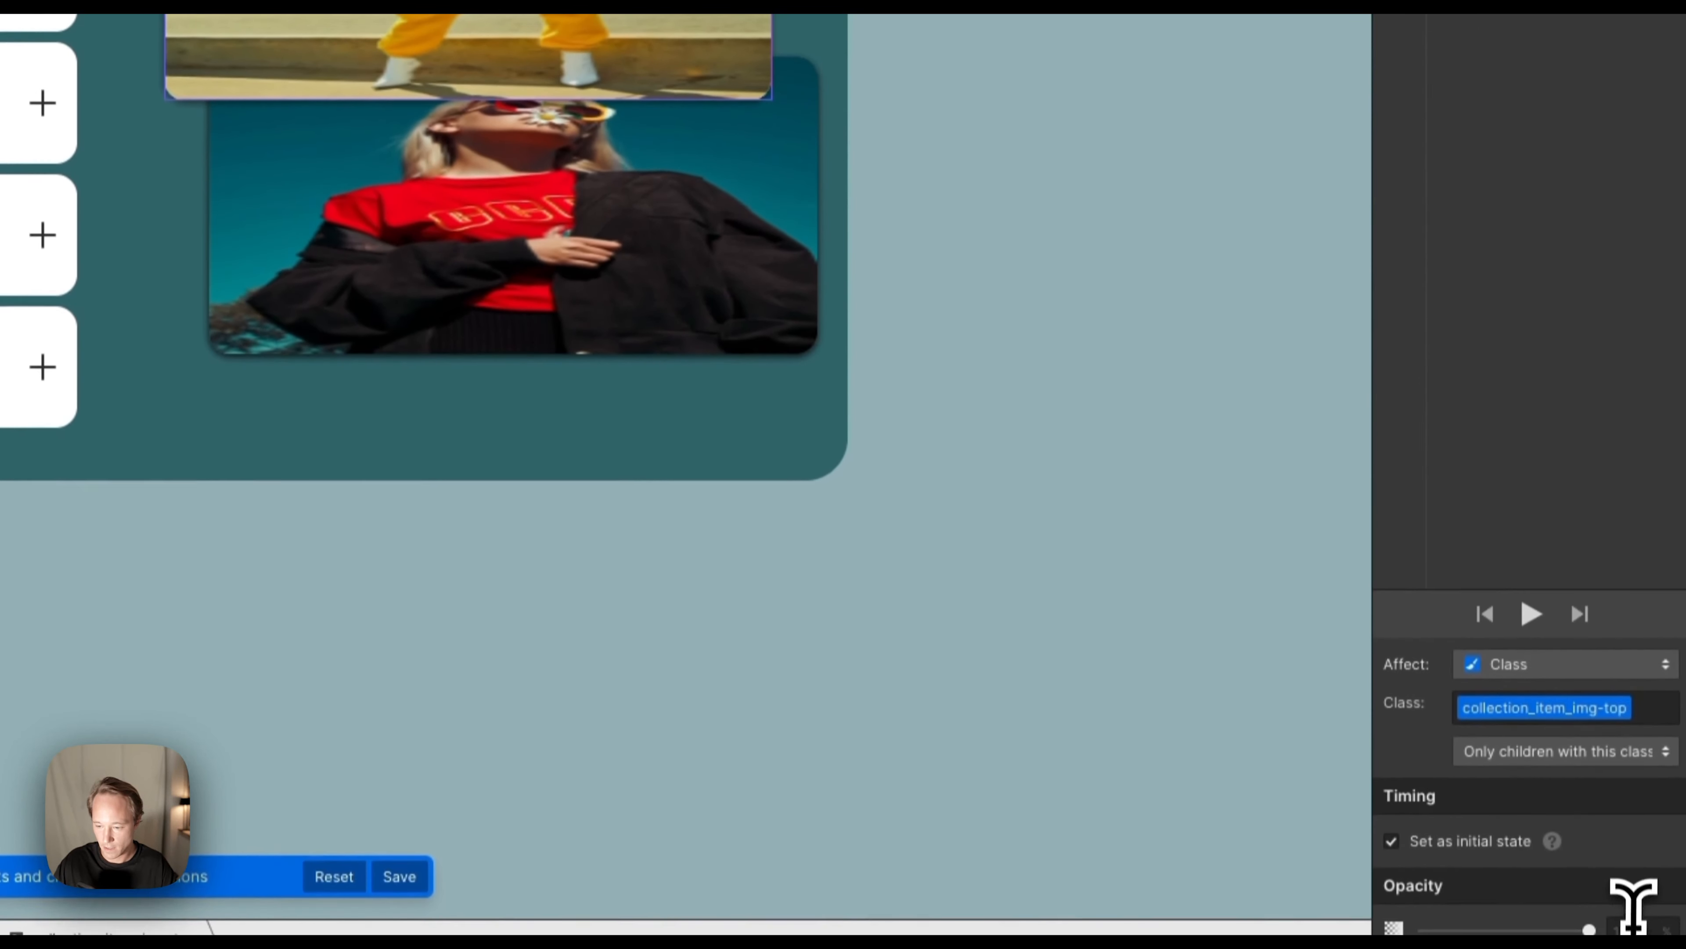
left_click(1630, 911)
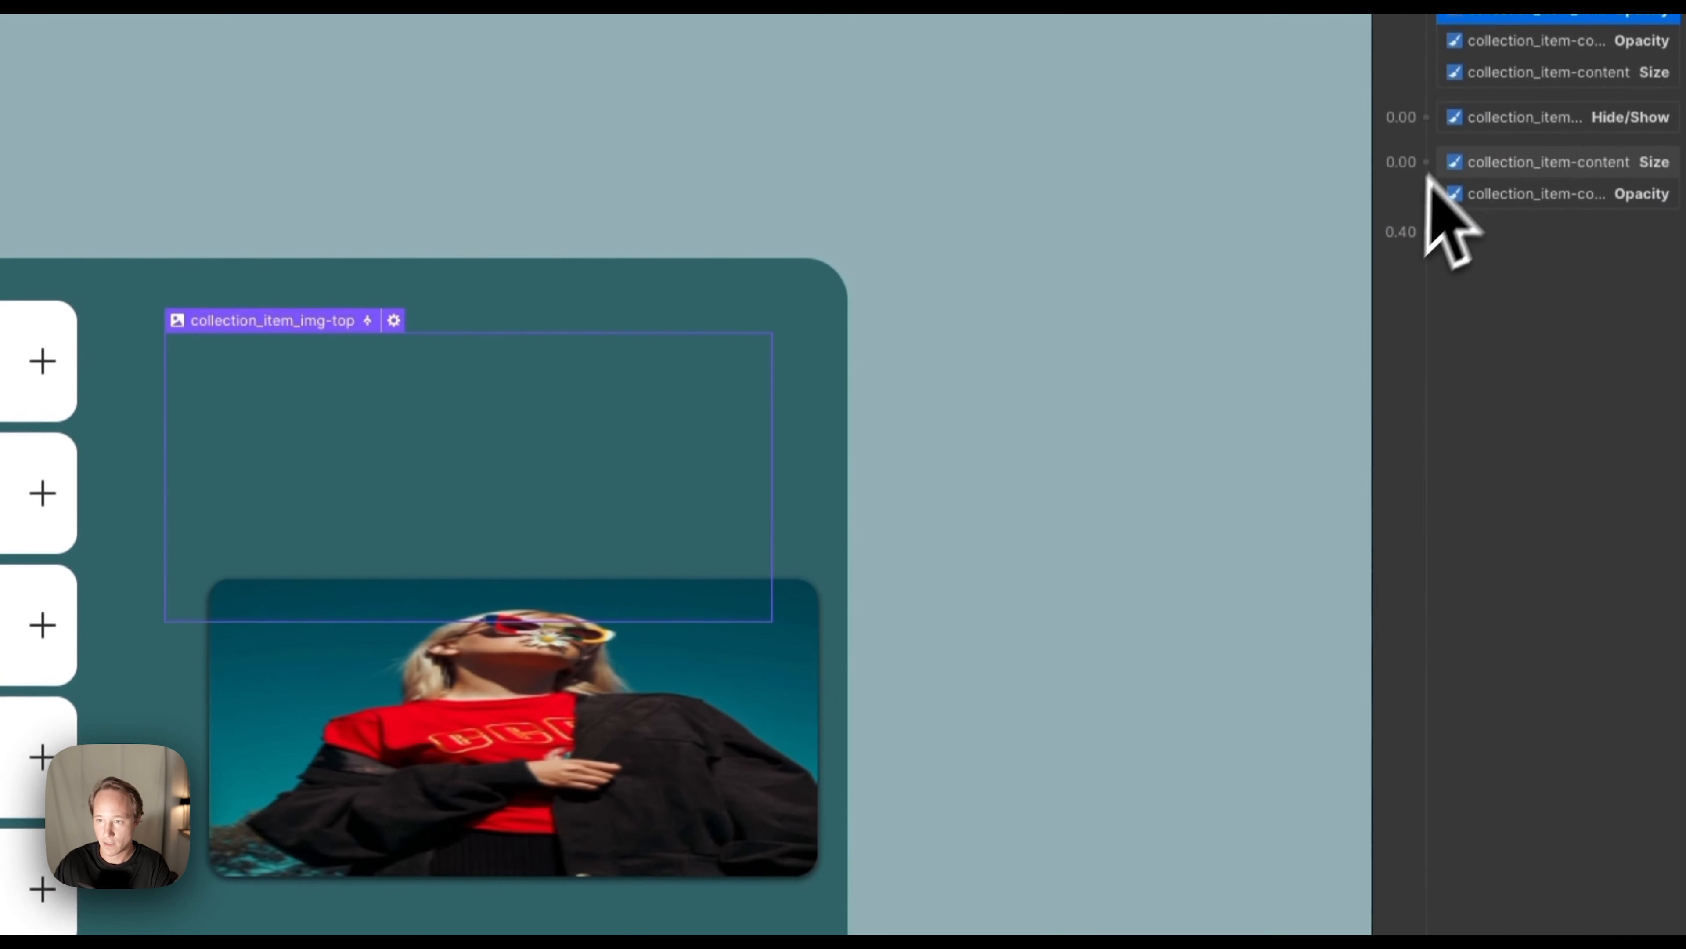
Add an Opacity action for collection_item_img-top to the last timed group, alongside the content's Size and Opacity actions.
left_click(1448, 193)
left_click(1431, 192)
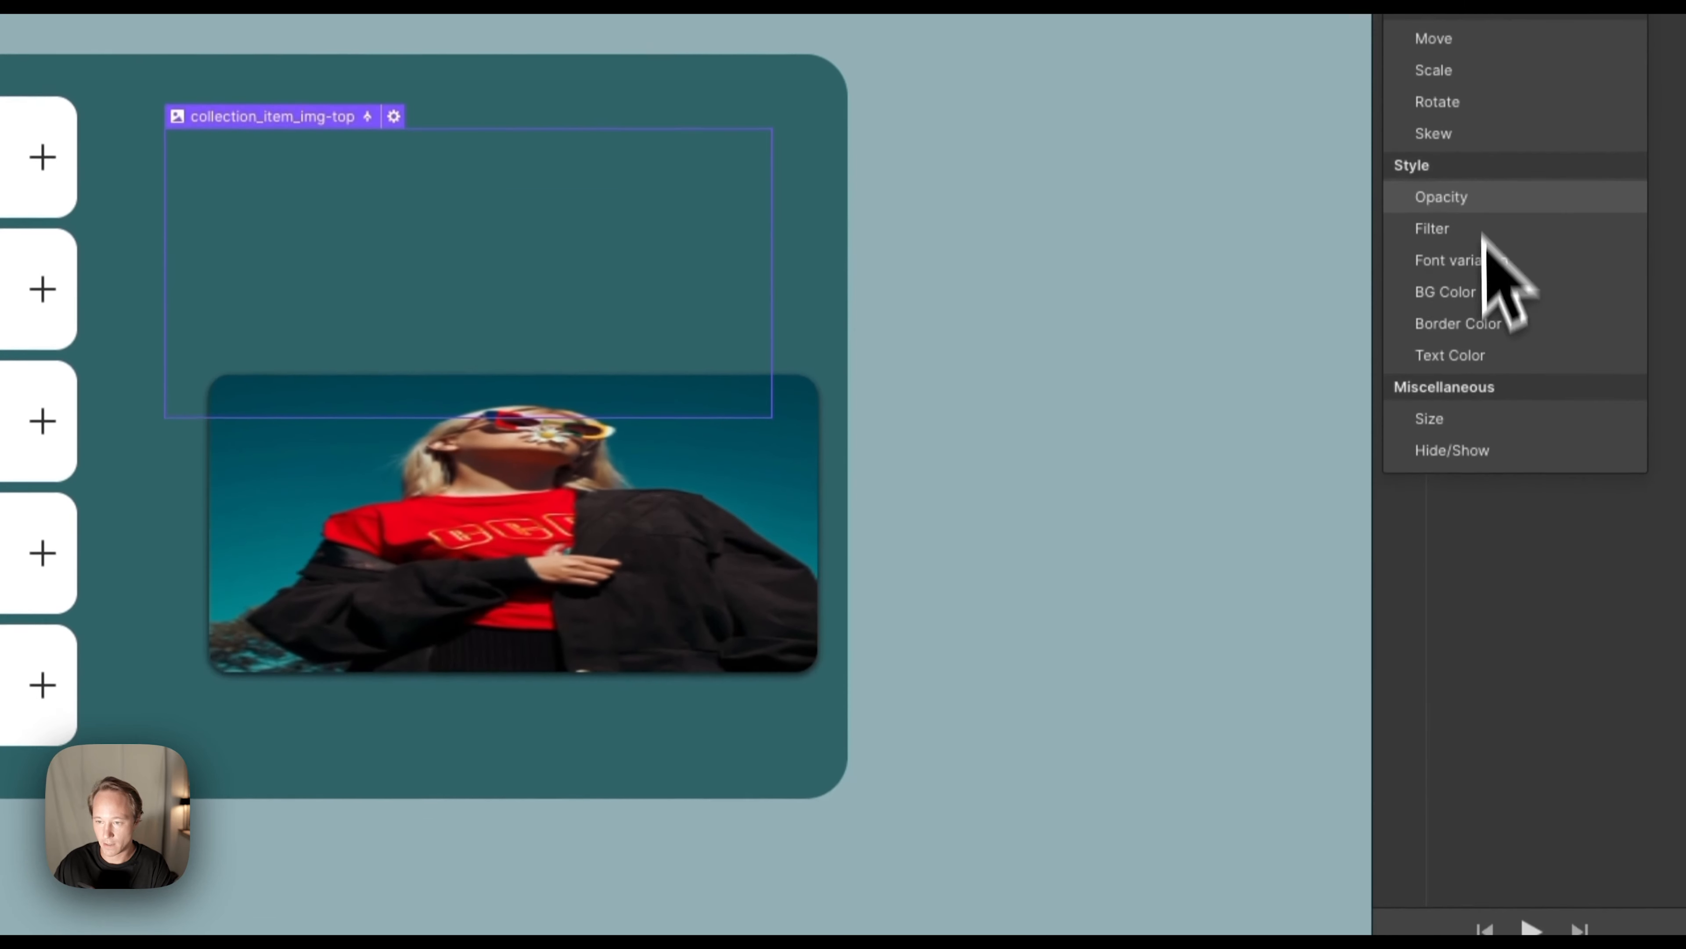
left_click(1487, 191)
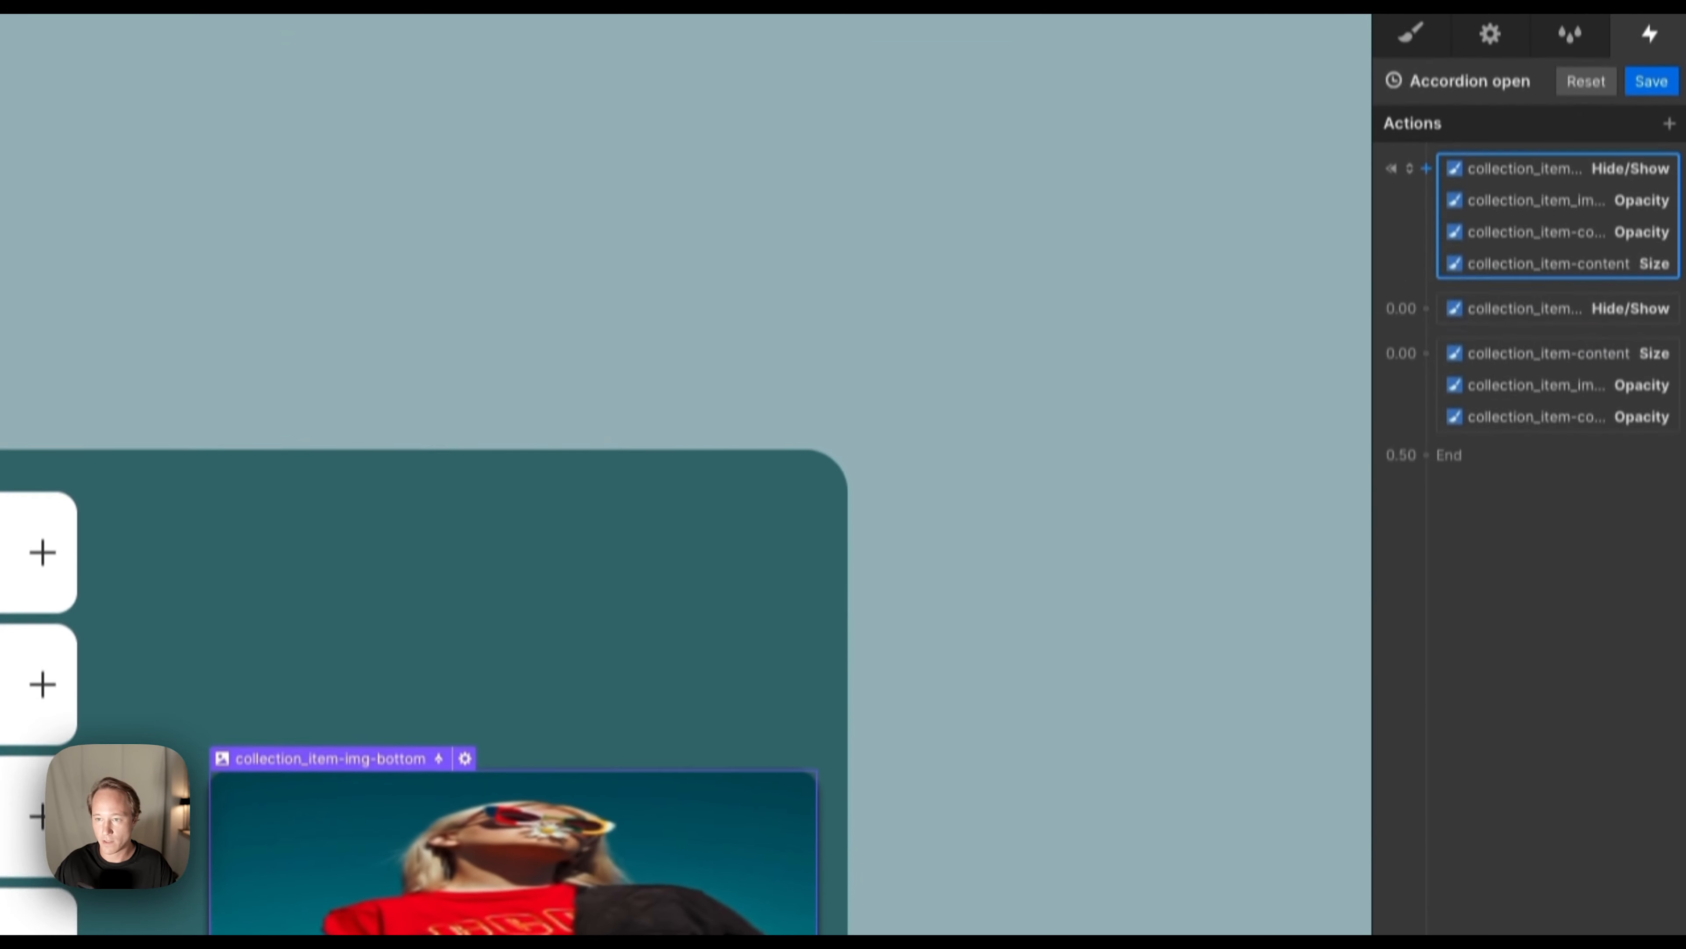
Add an initial-state Opacity action of 0% for the collection_item-img-bottom class, limited to children with this class.
left_click(1438, 206)
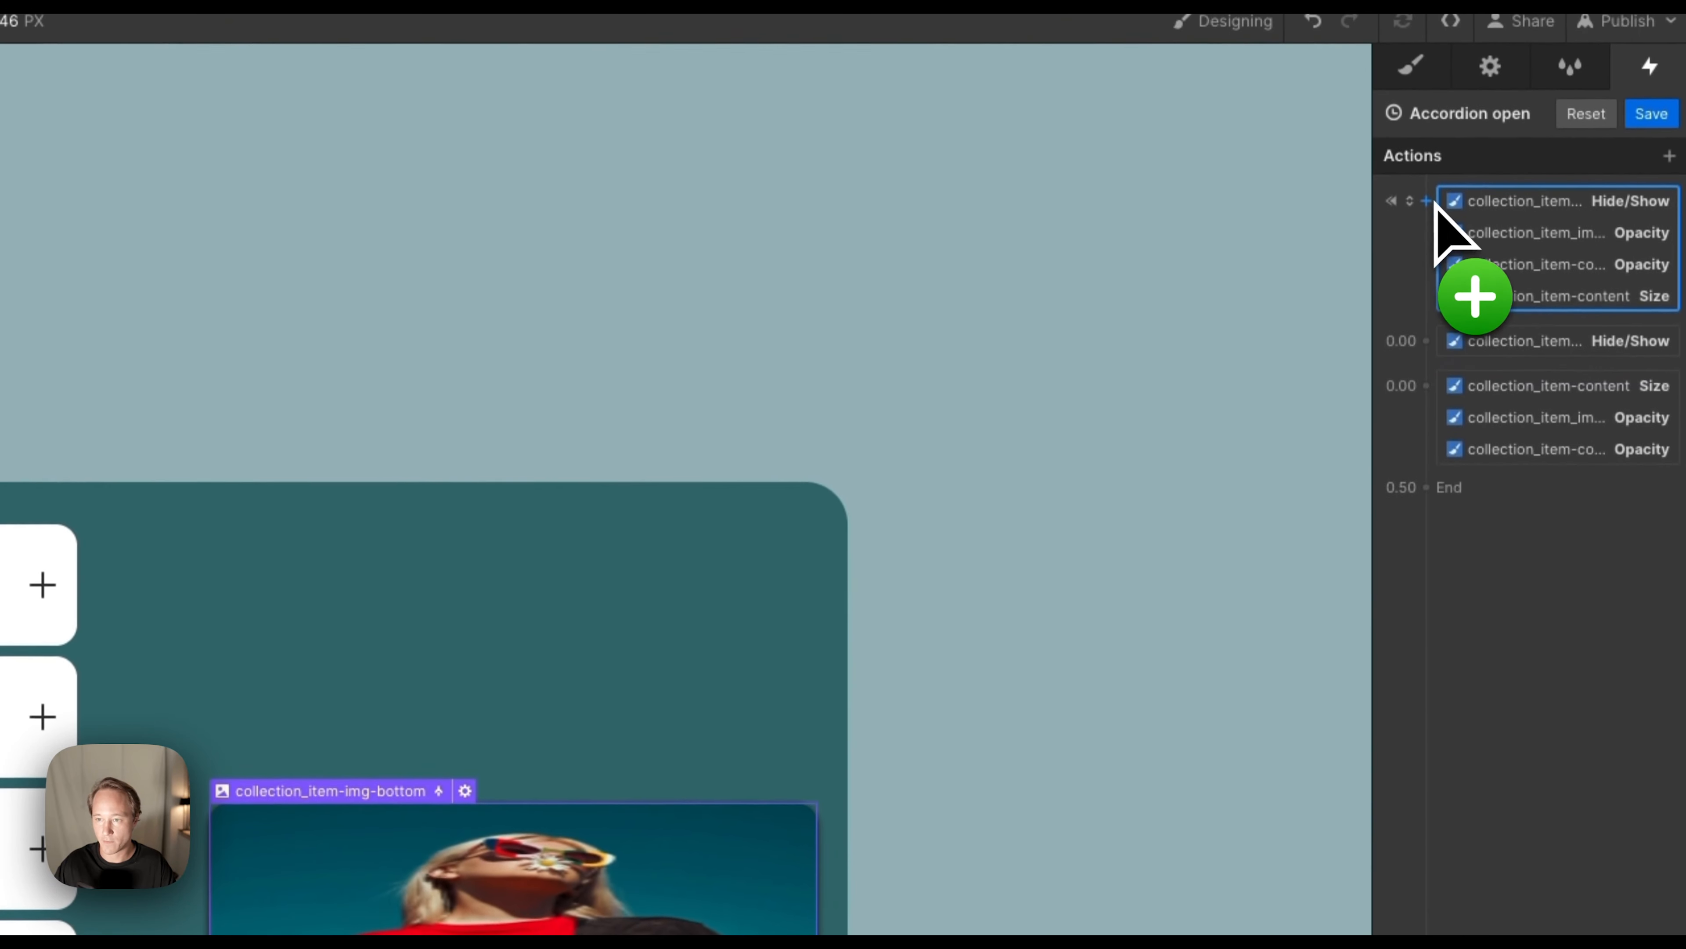
left_click(1487, 443)
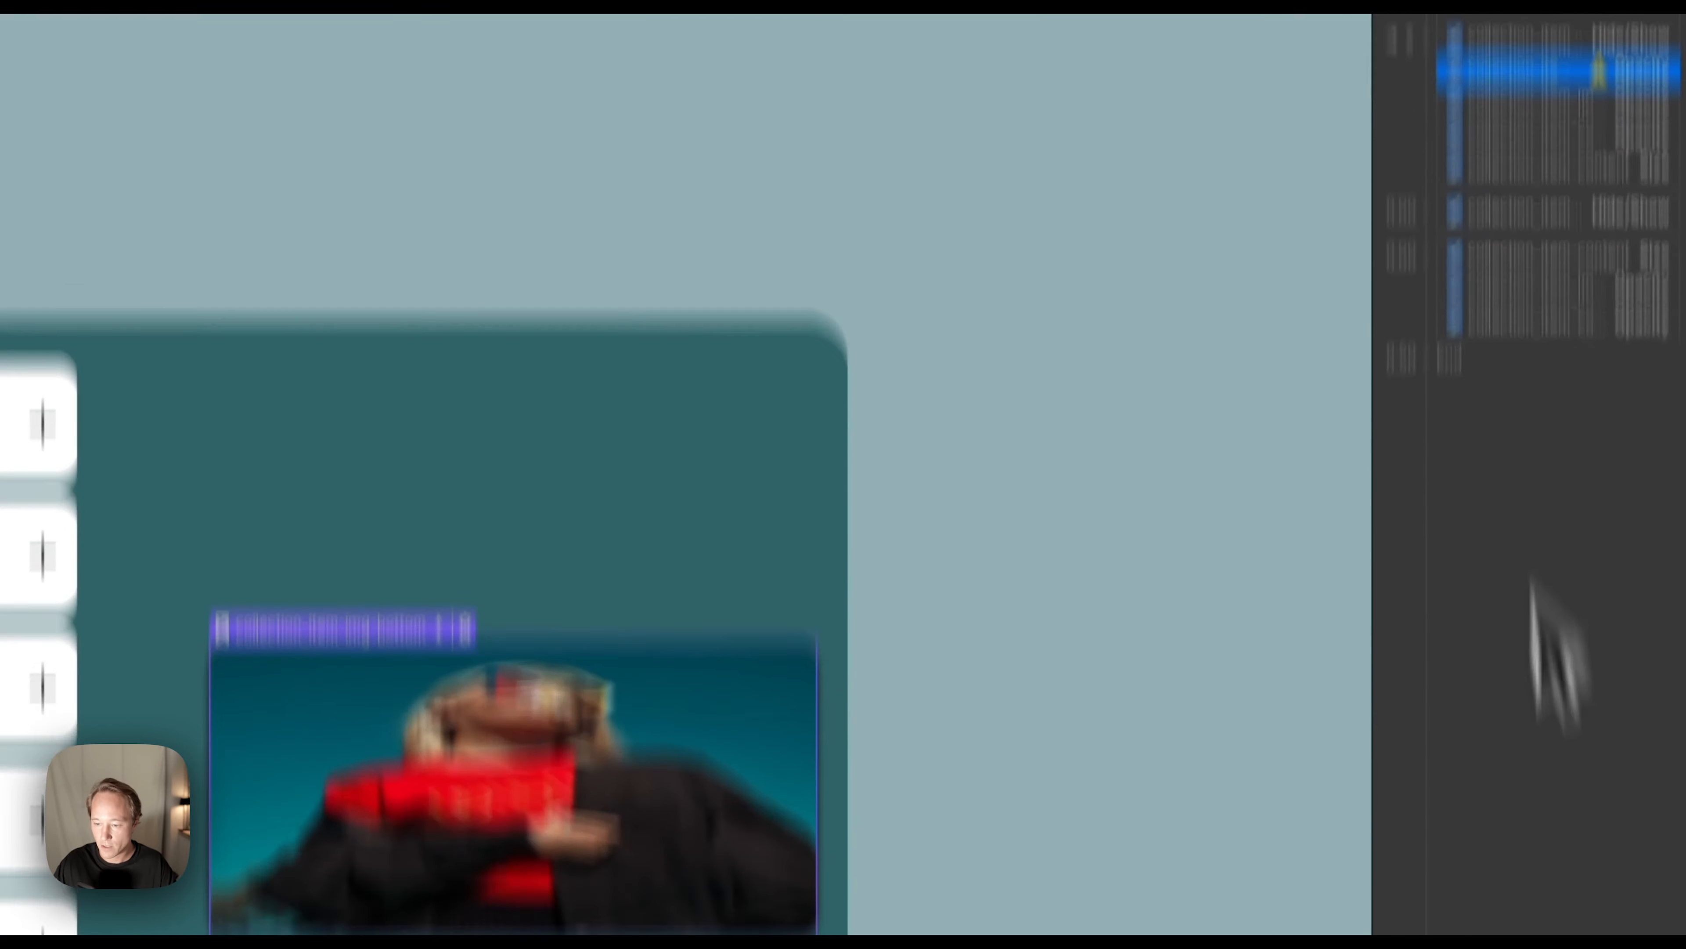
type("0")
key("Return")
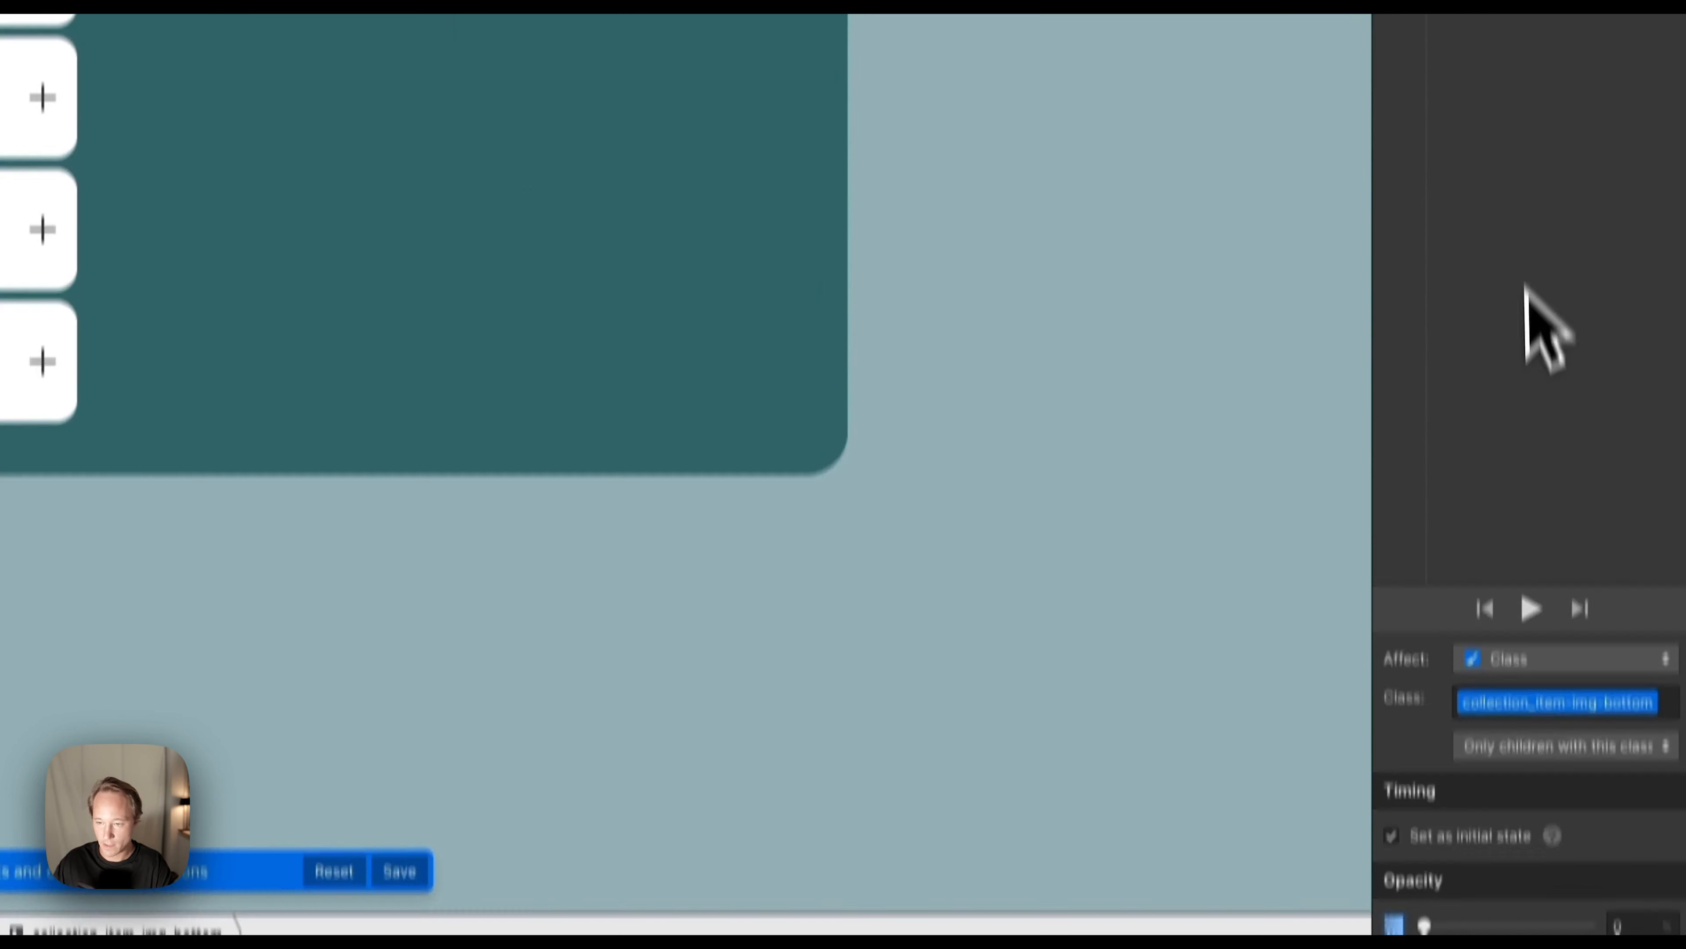
Try to add an Opacity action for collection_item-img-bottom to the last timed group of the animation.
left_click_drag(1494, 23, 1423, 206)
left_click(1425, 207)
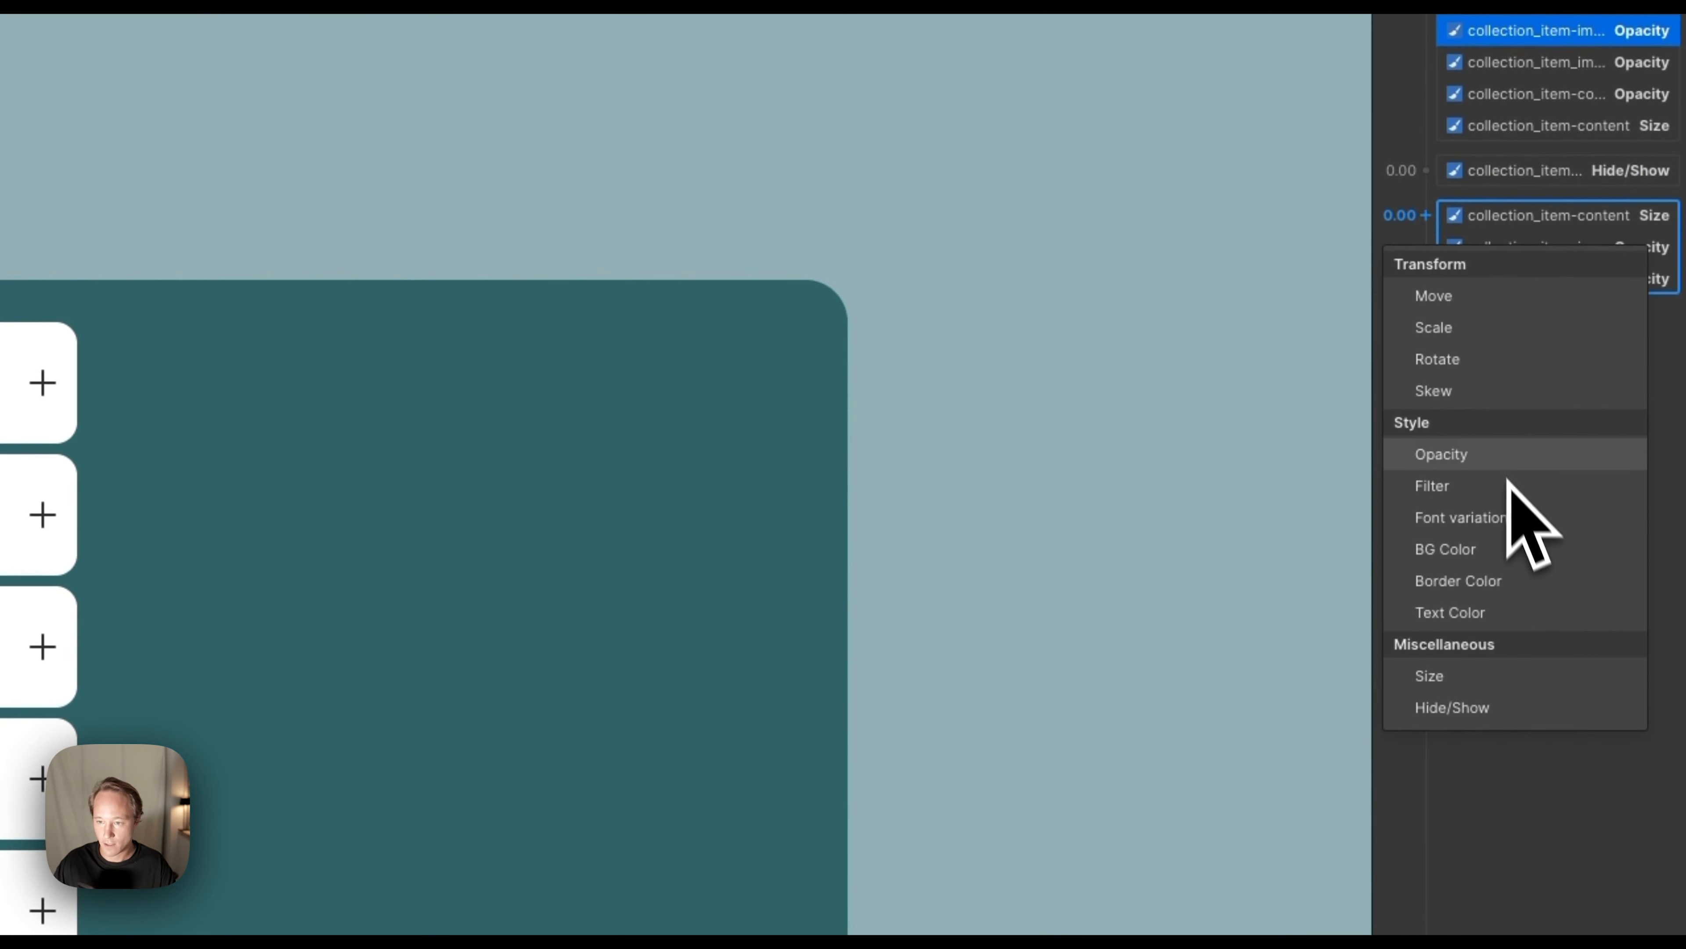
left_click(1504, 458)
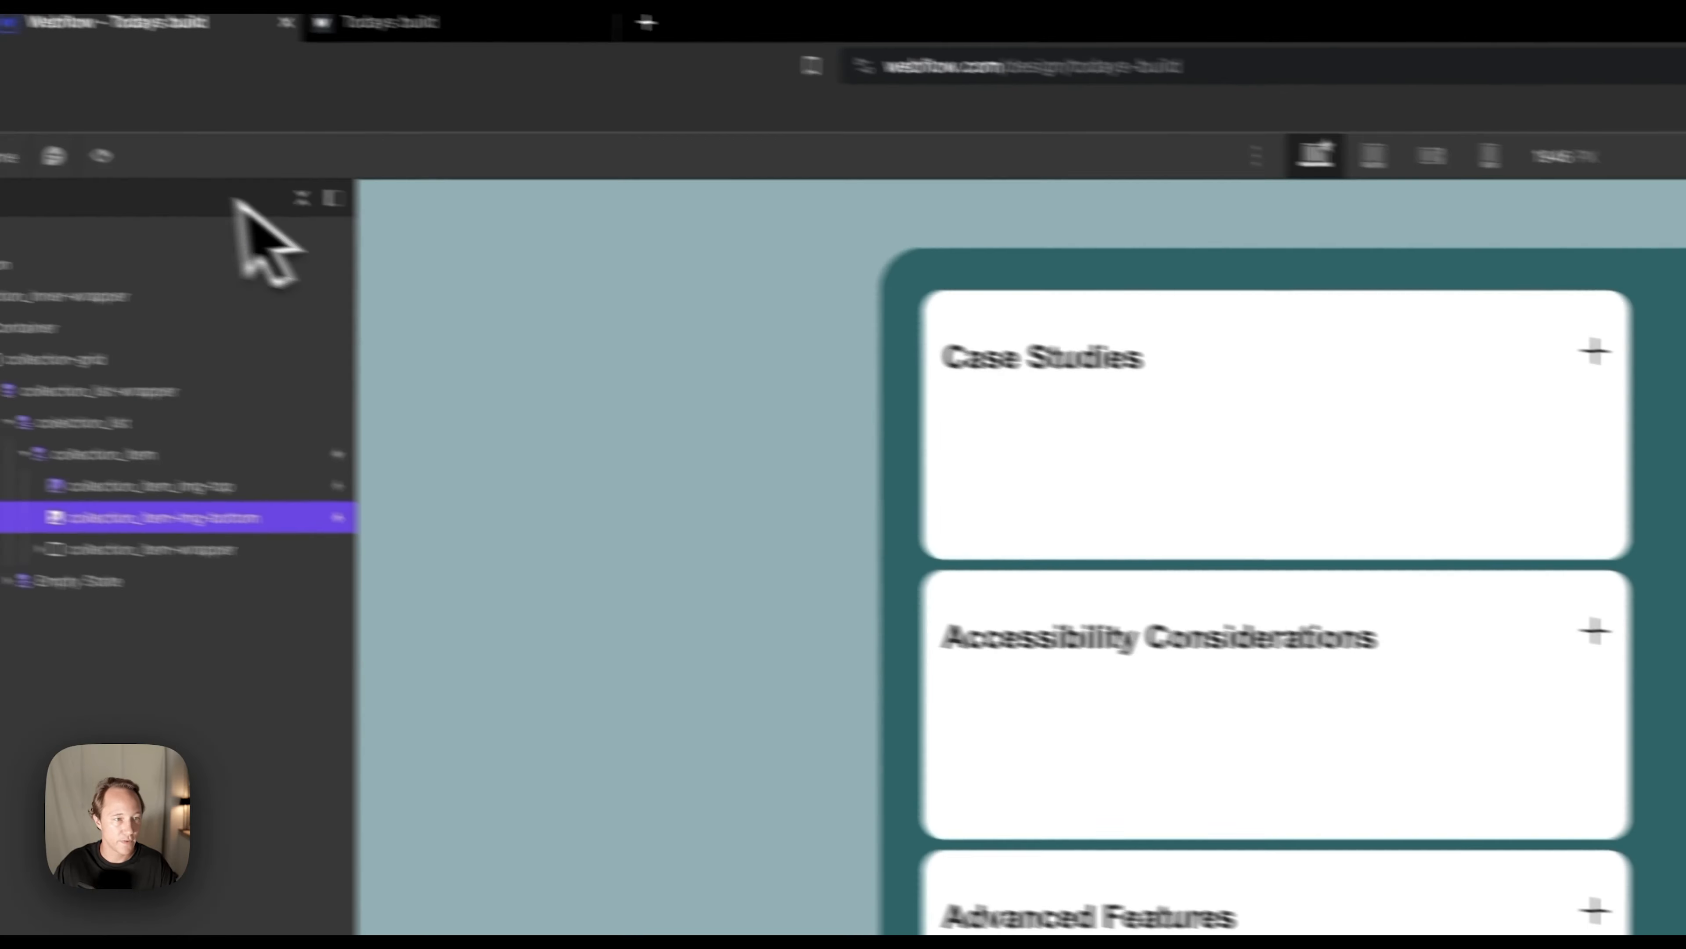
Preview the page to test how the accordion items and their images open, then return to editing.
left_click(224, 175)
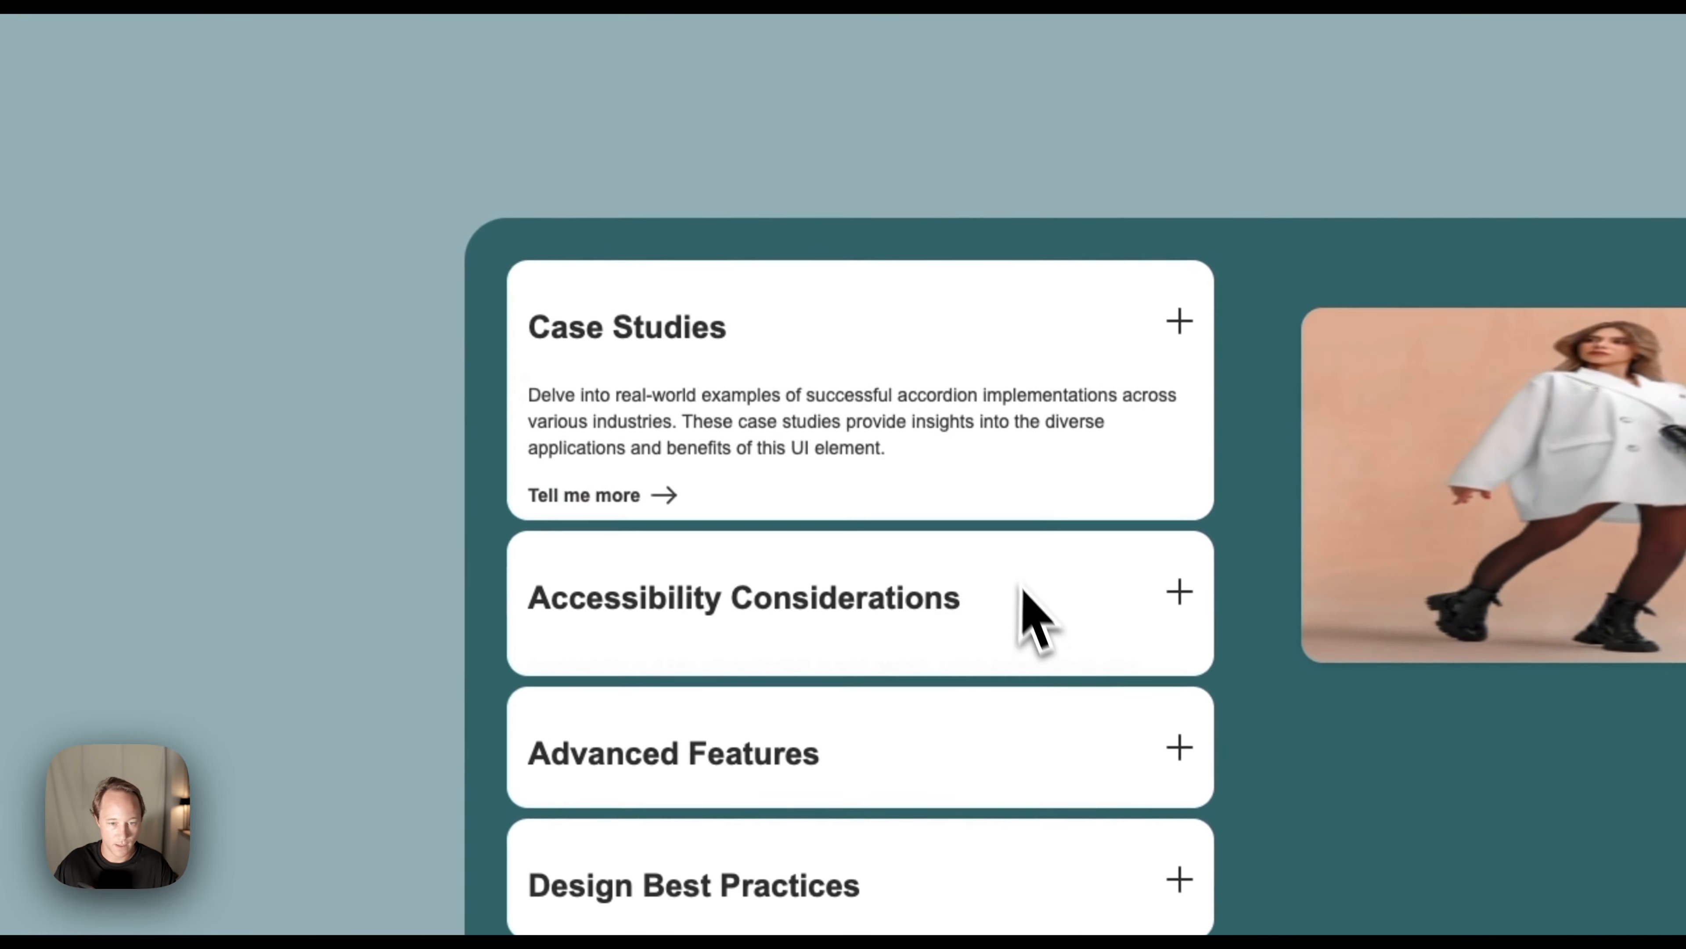
mouse_move(1024, 614)
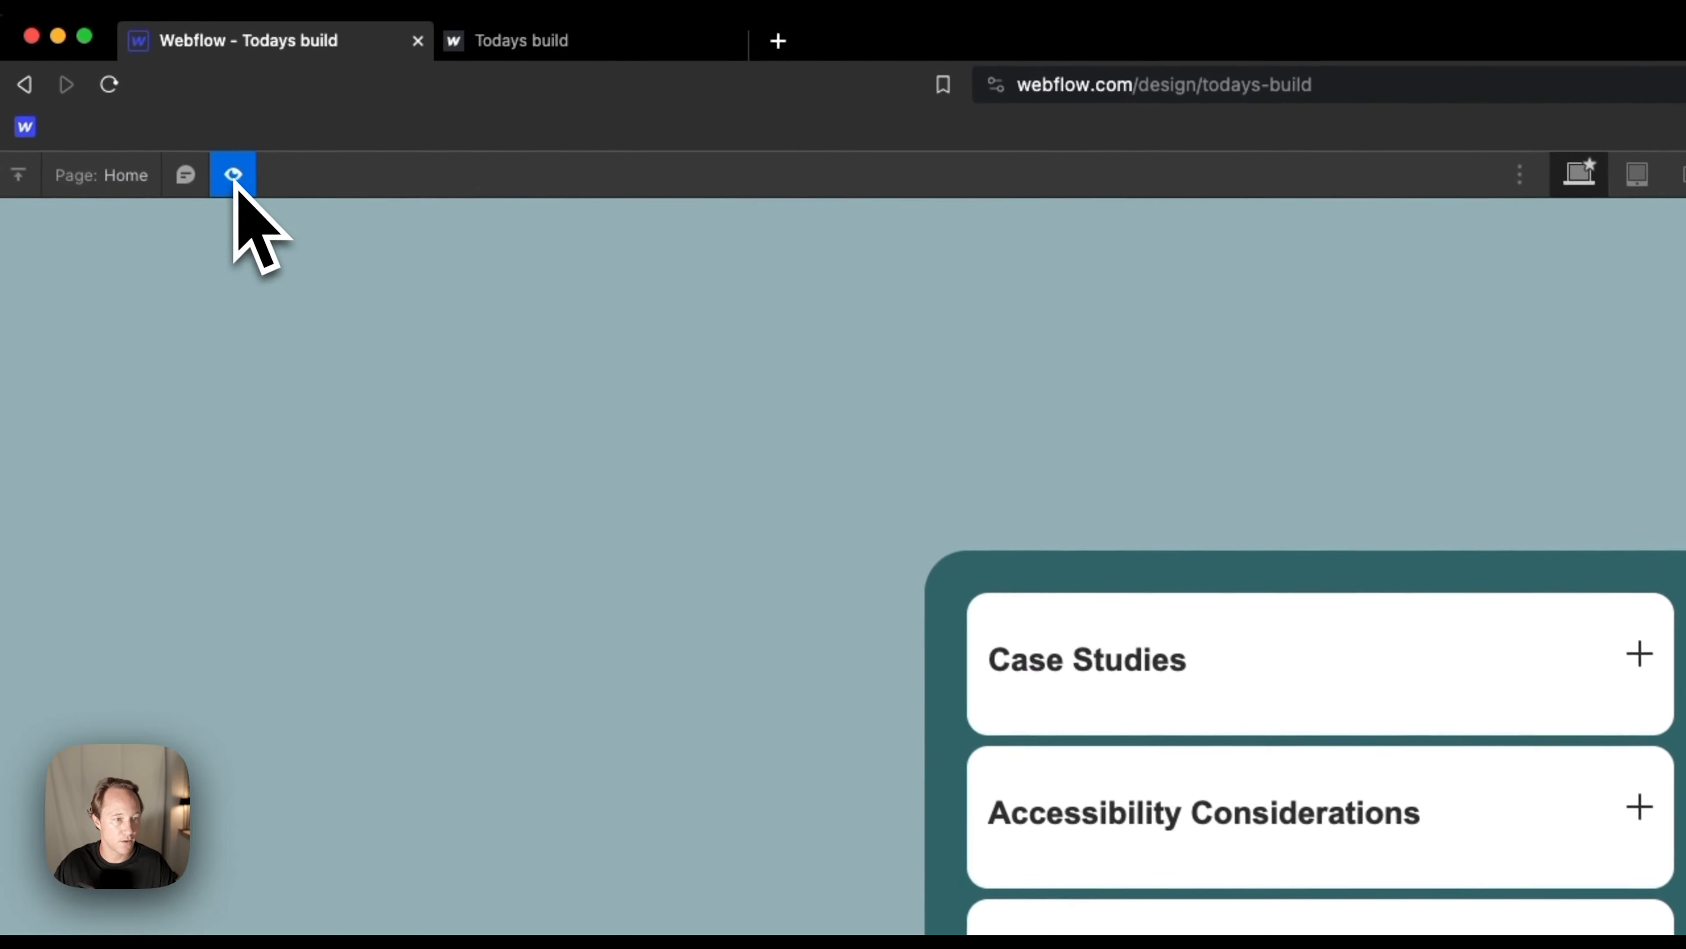
left_click(236, 178)
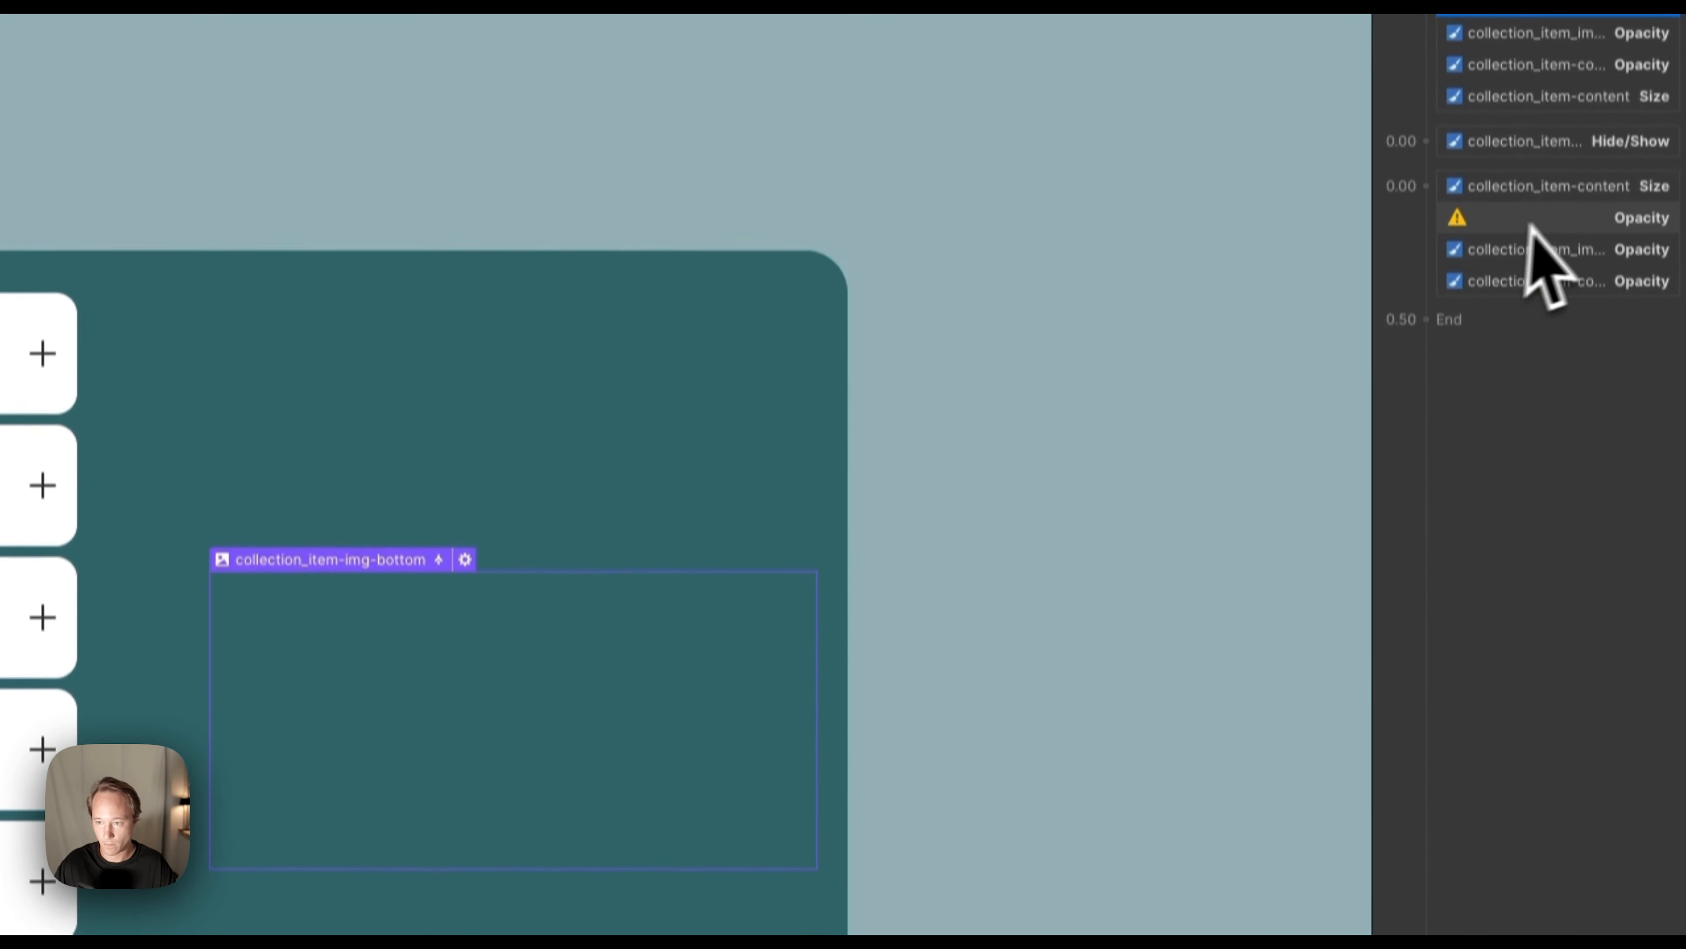
Try to retarget the Opacity action that has a missing target to a class, then remove that action.
left_click(1569, 182)
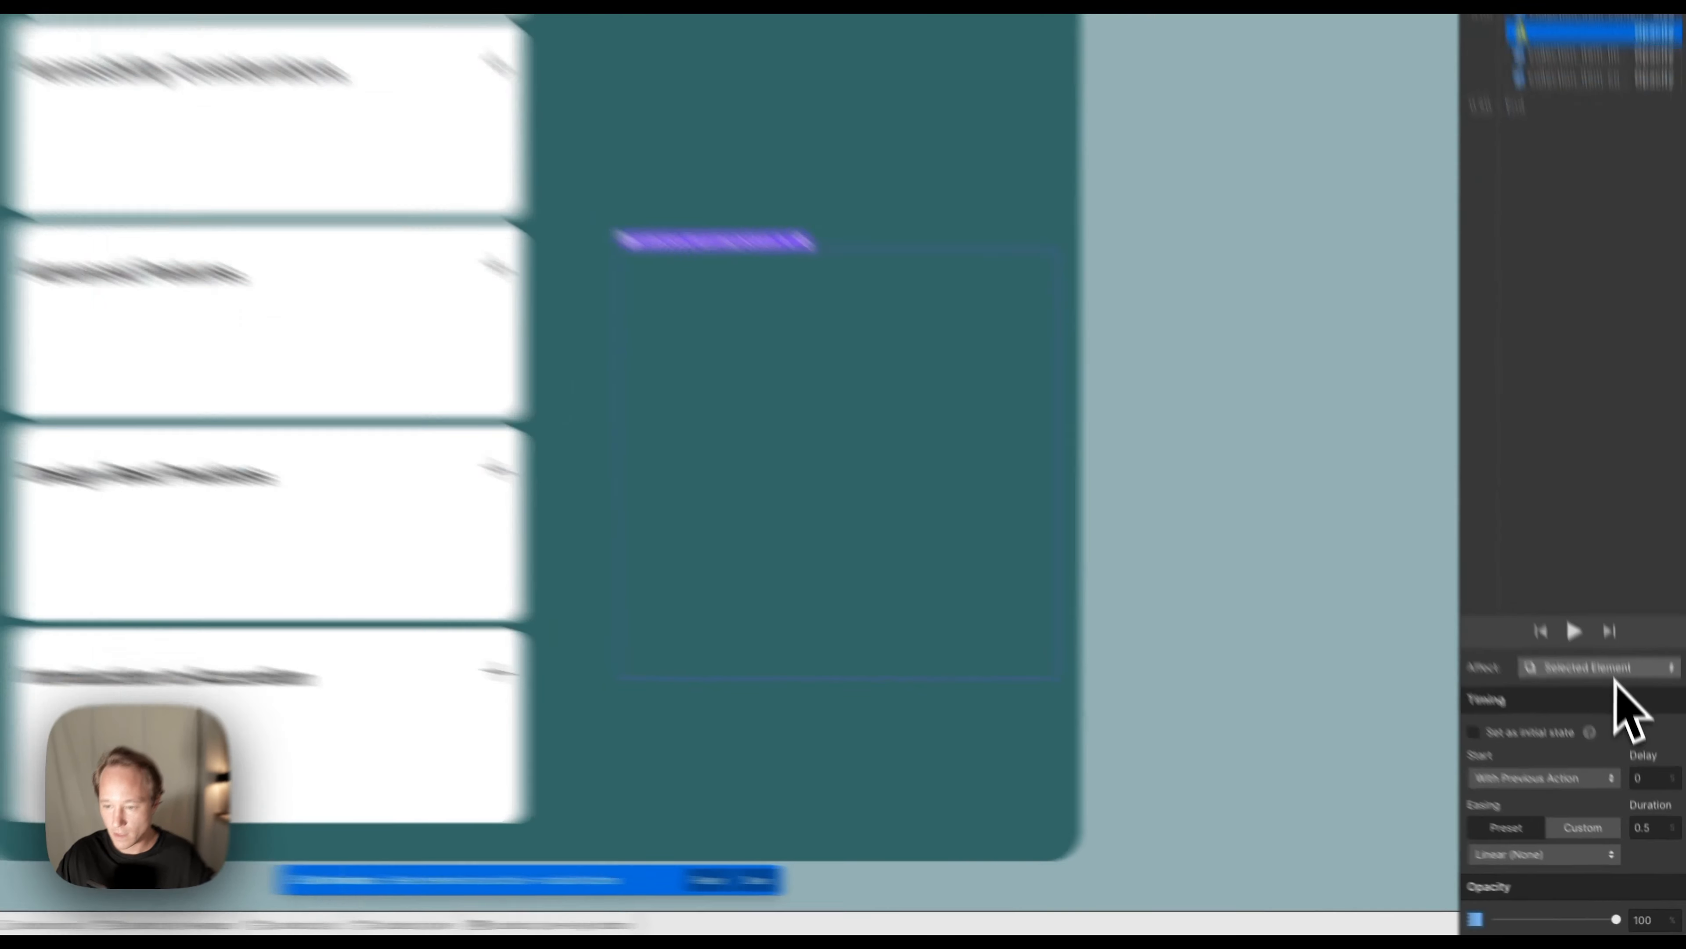
left_click(1633, 749)
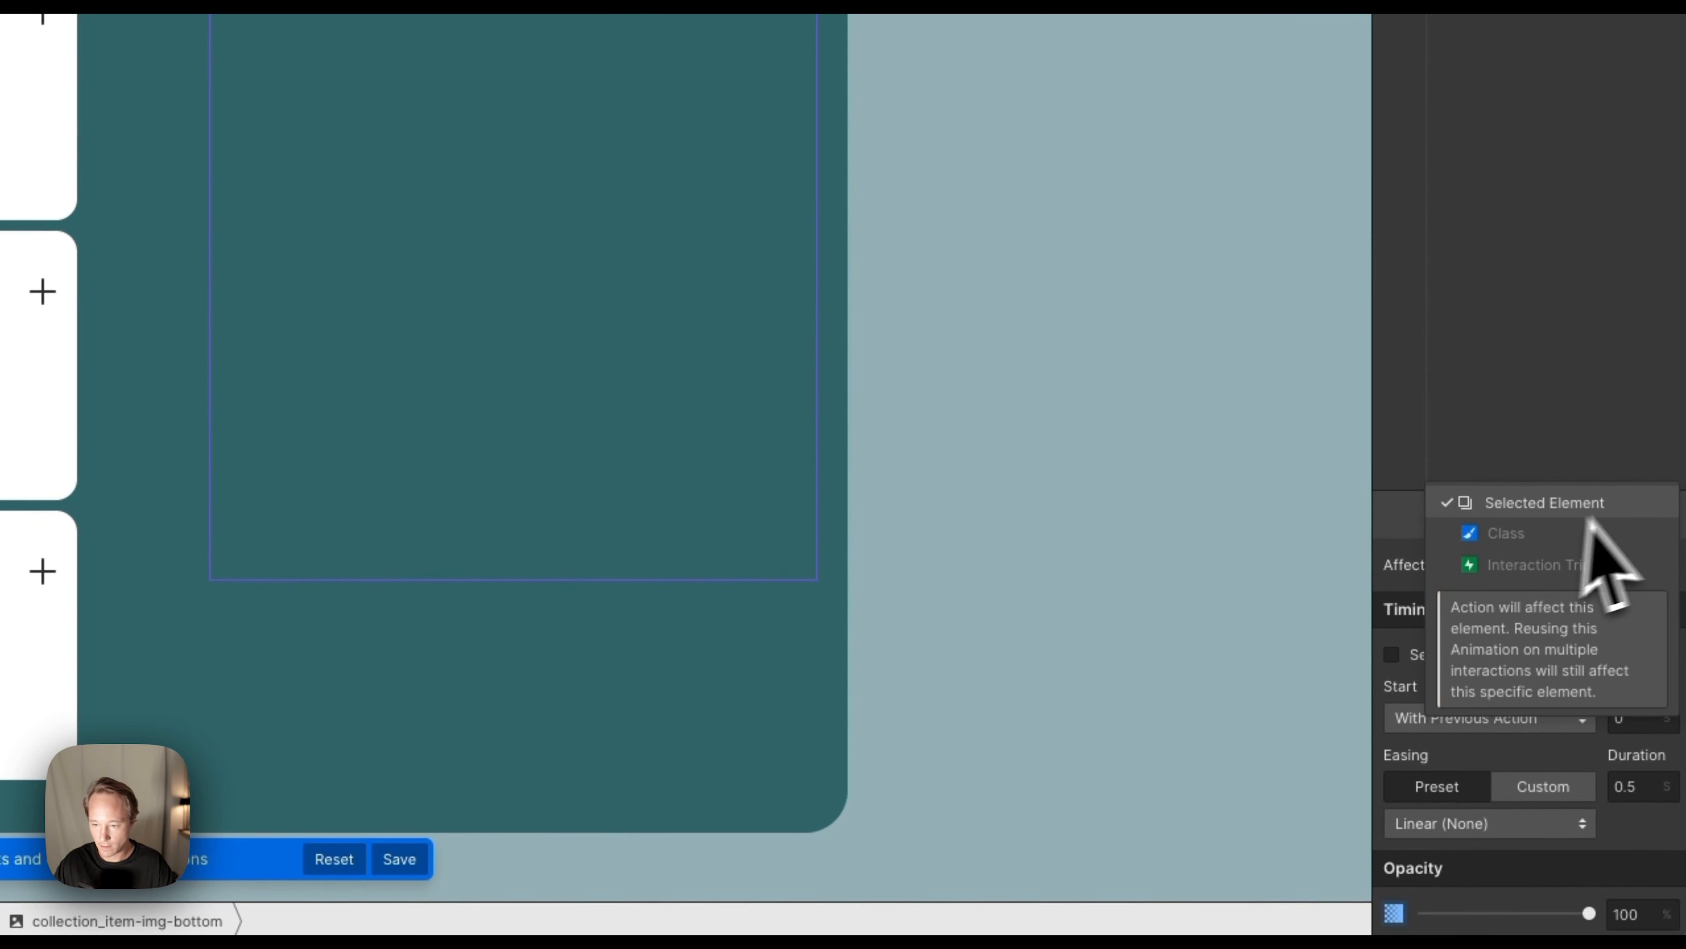
left_click(557, 279)
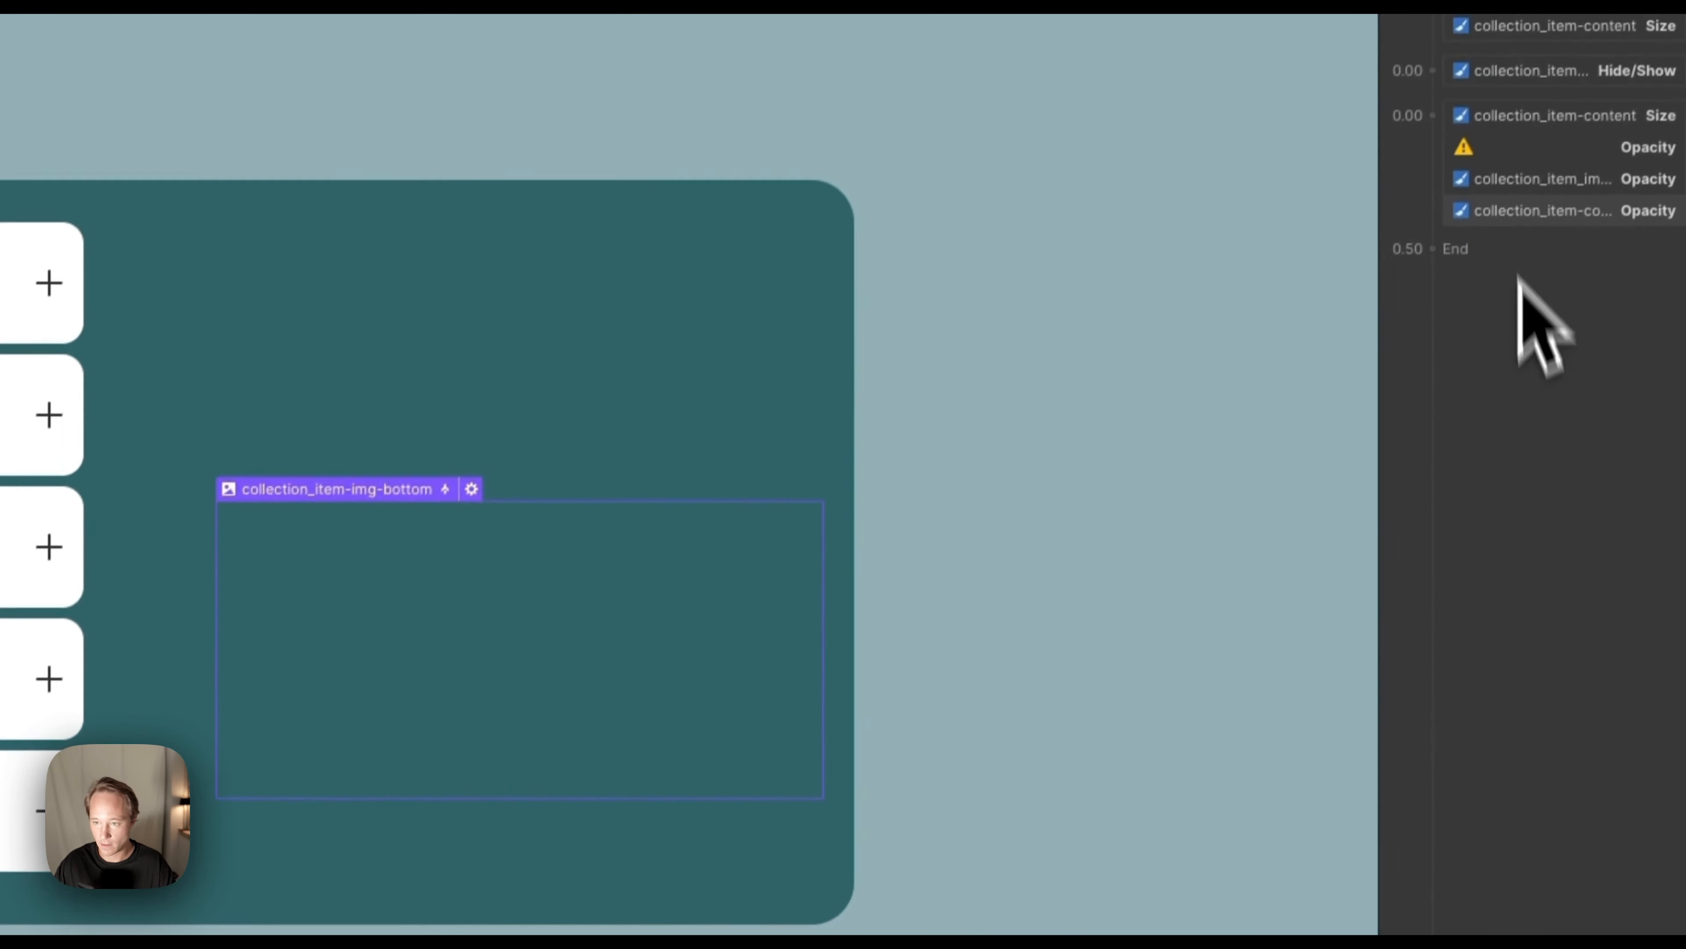
left_click(1531, 391)
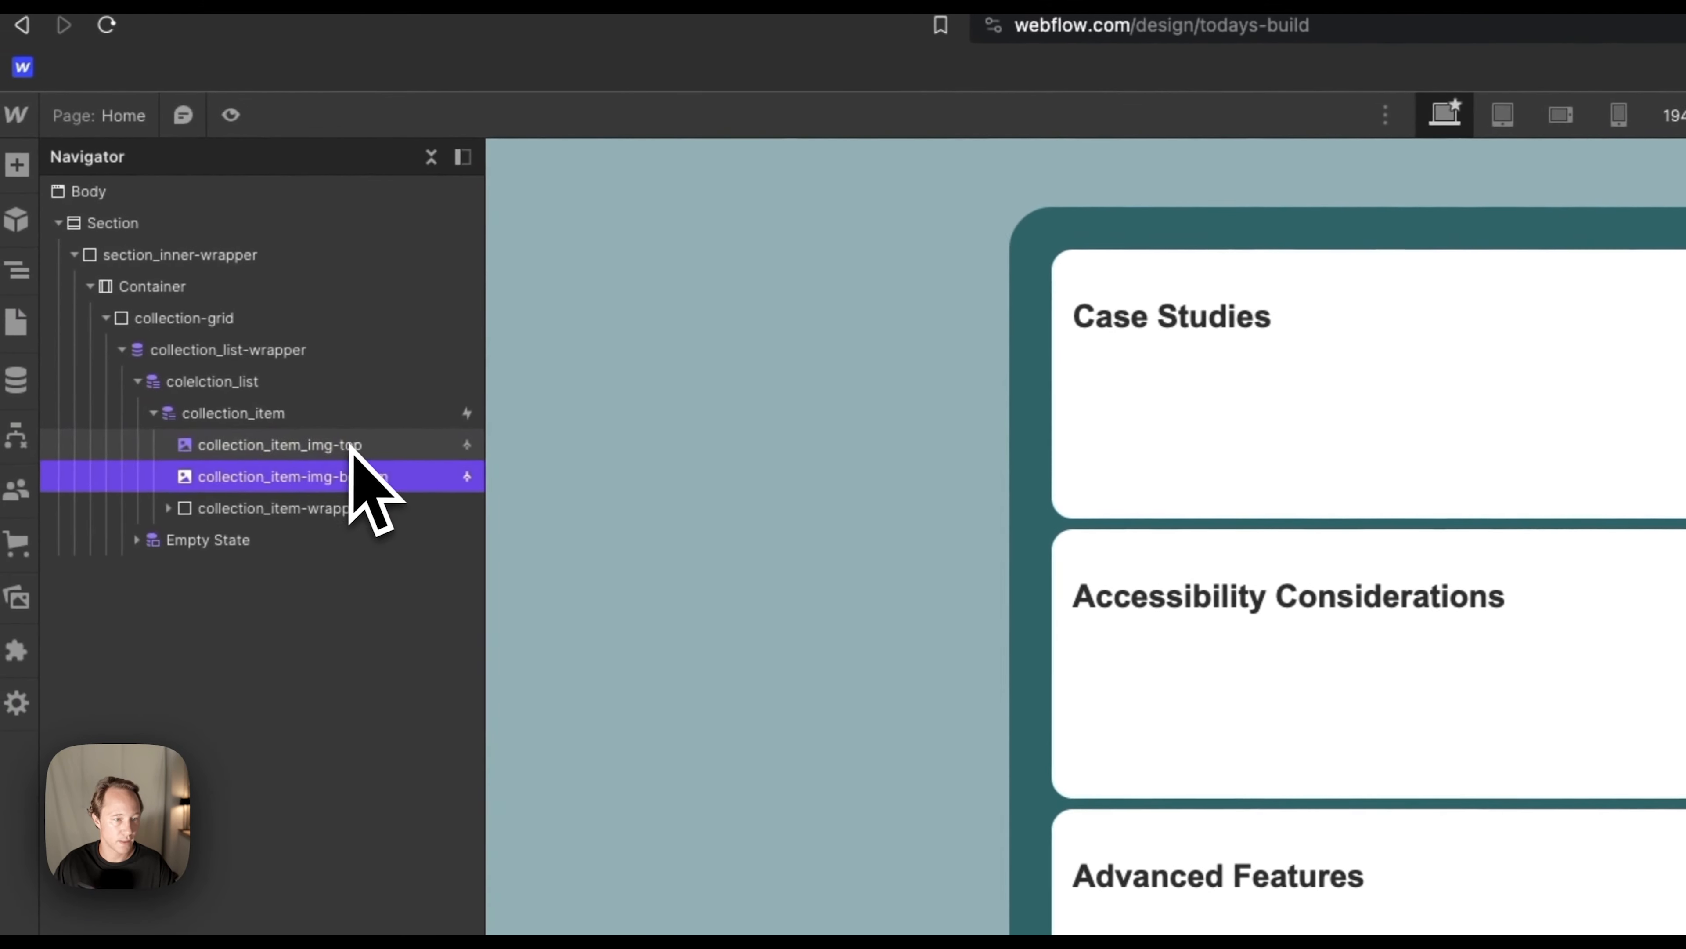
Add an Opacity action for the collection_item-img-bottom class, limited to children with this class, to the last timed group of the animation.
left_click(352, 452)
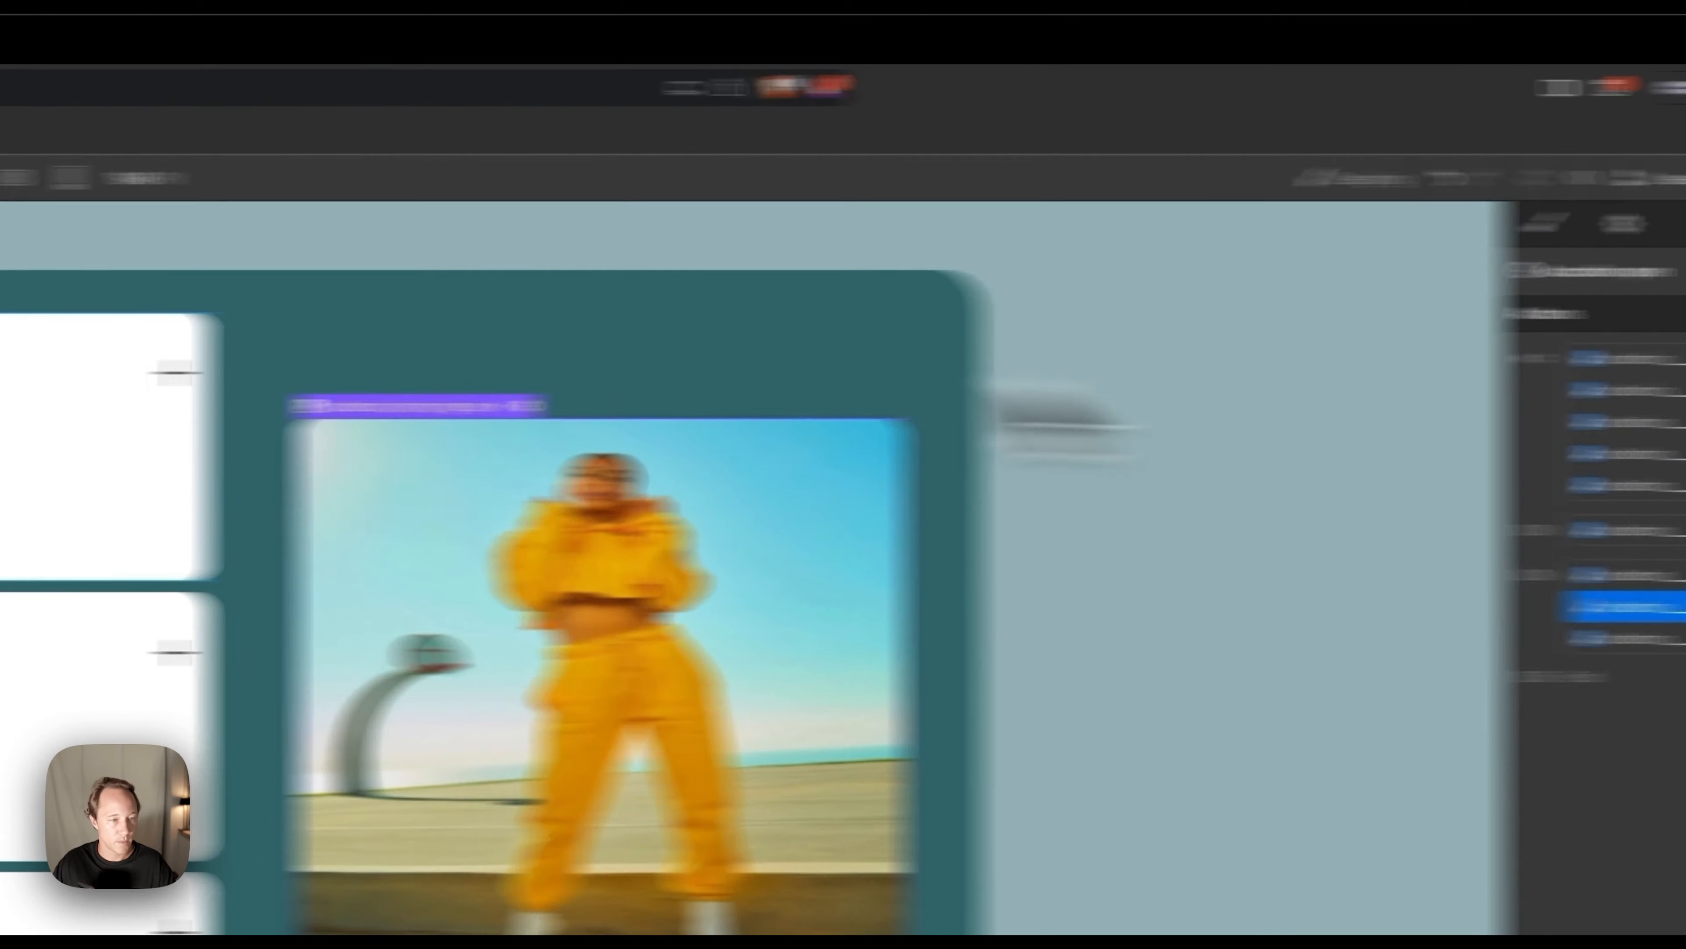
left_click(365, 351)
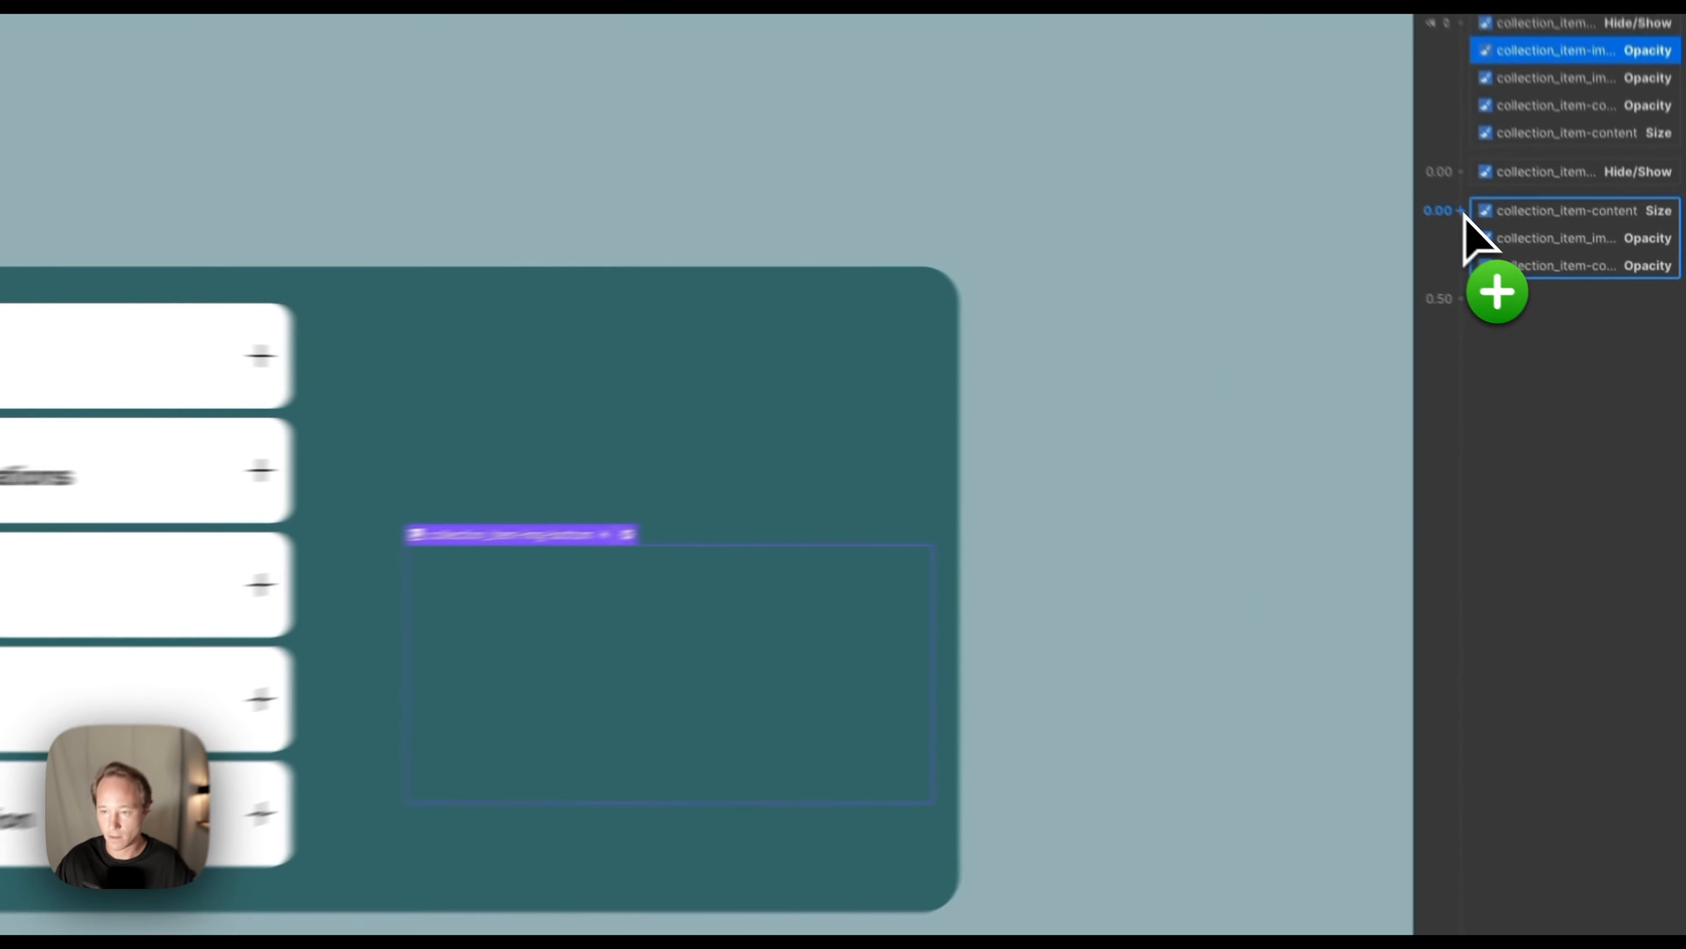
left_click(1558, 295)
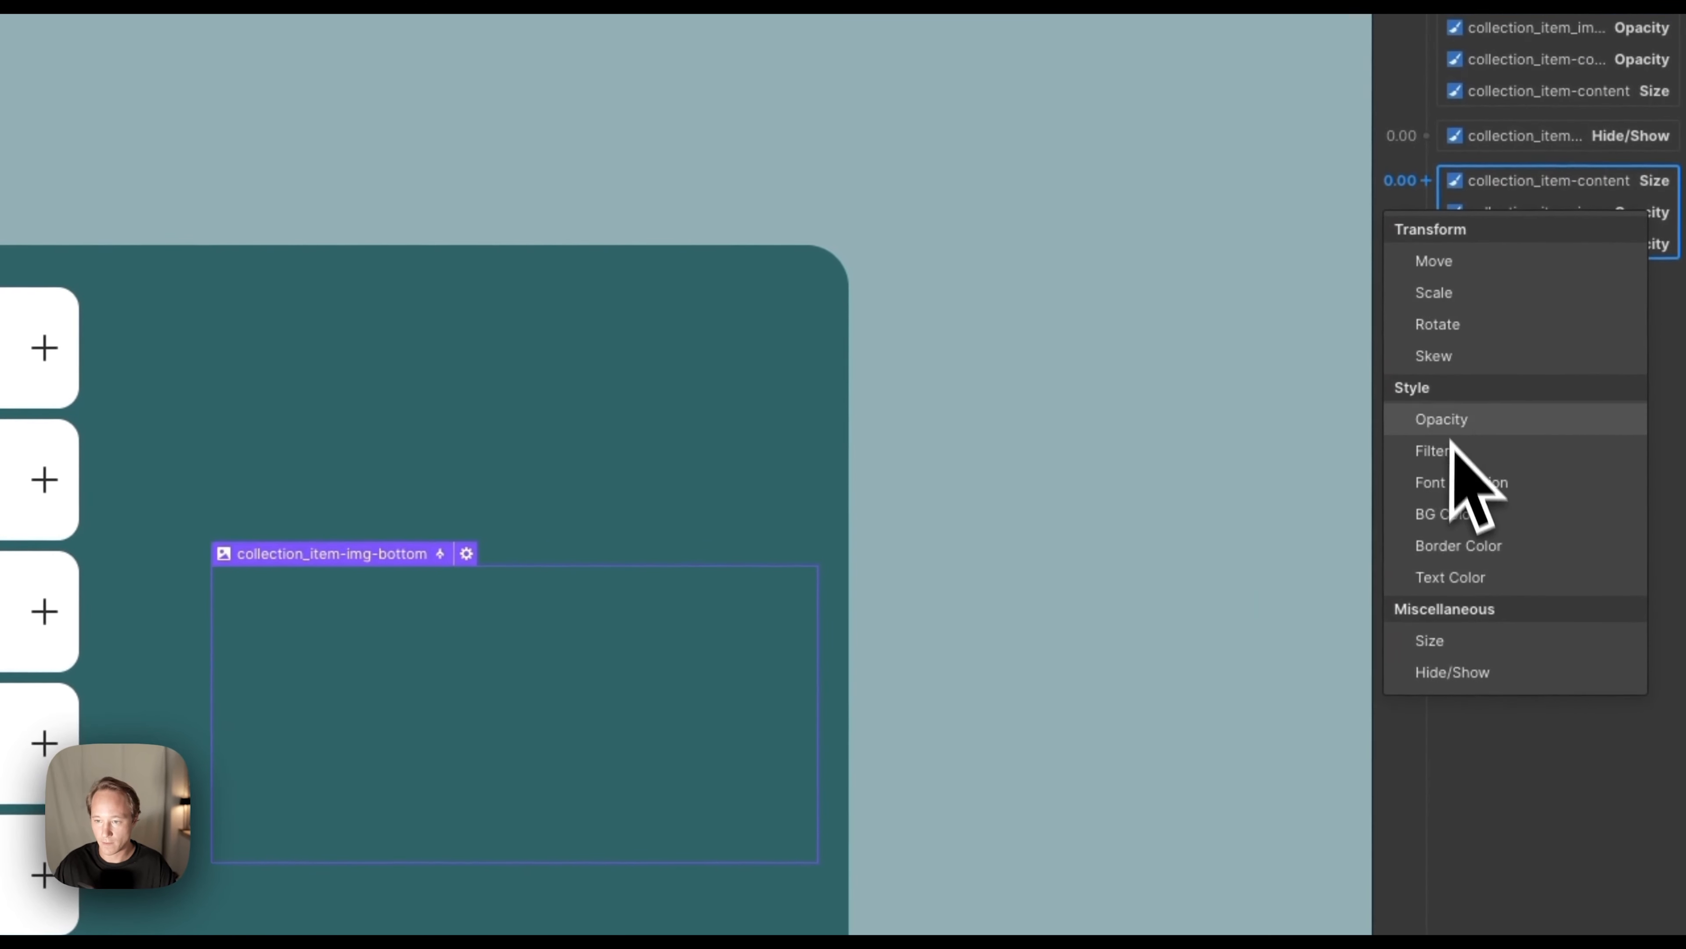
left_click(1441, 418)
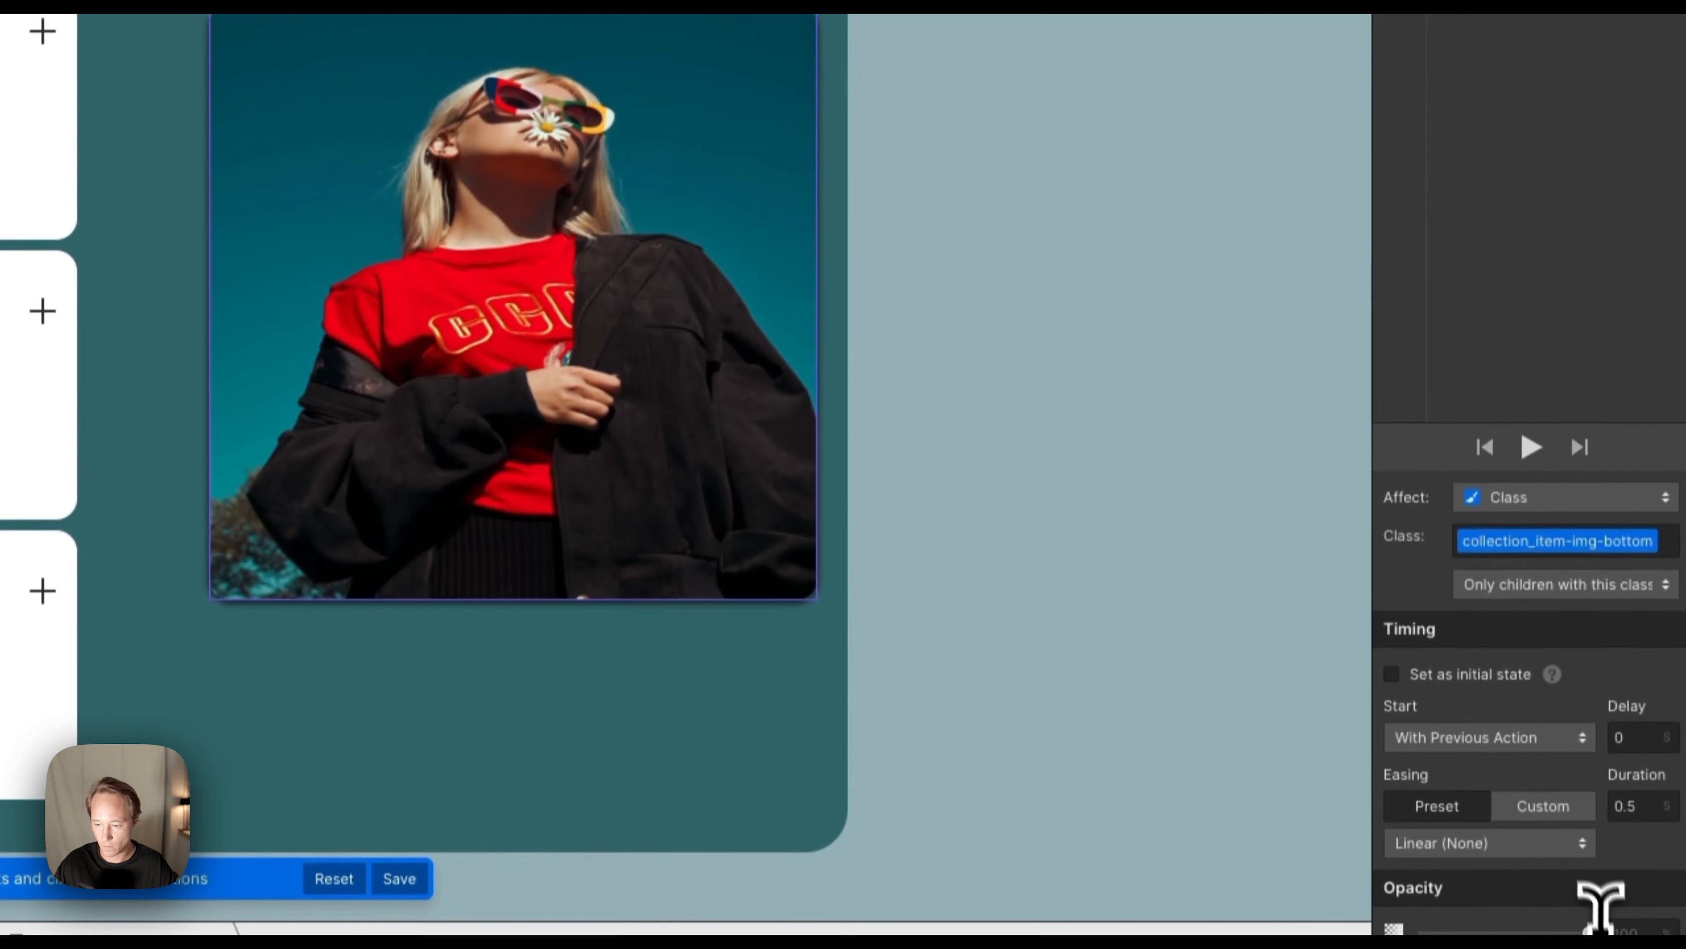
left_click(1633, 915)
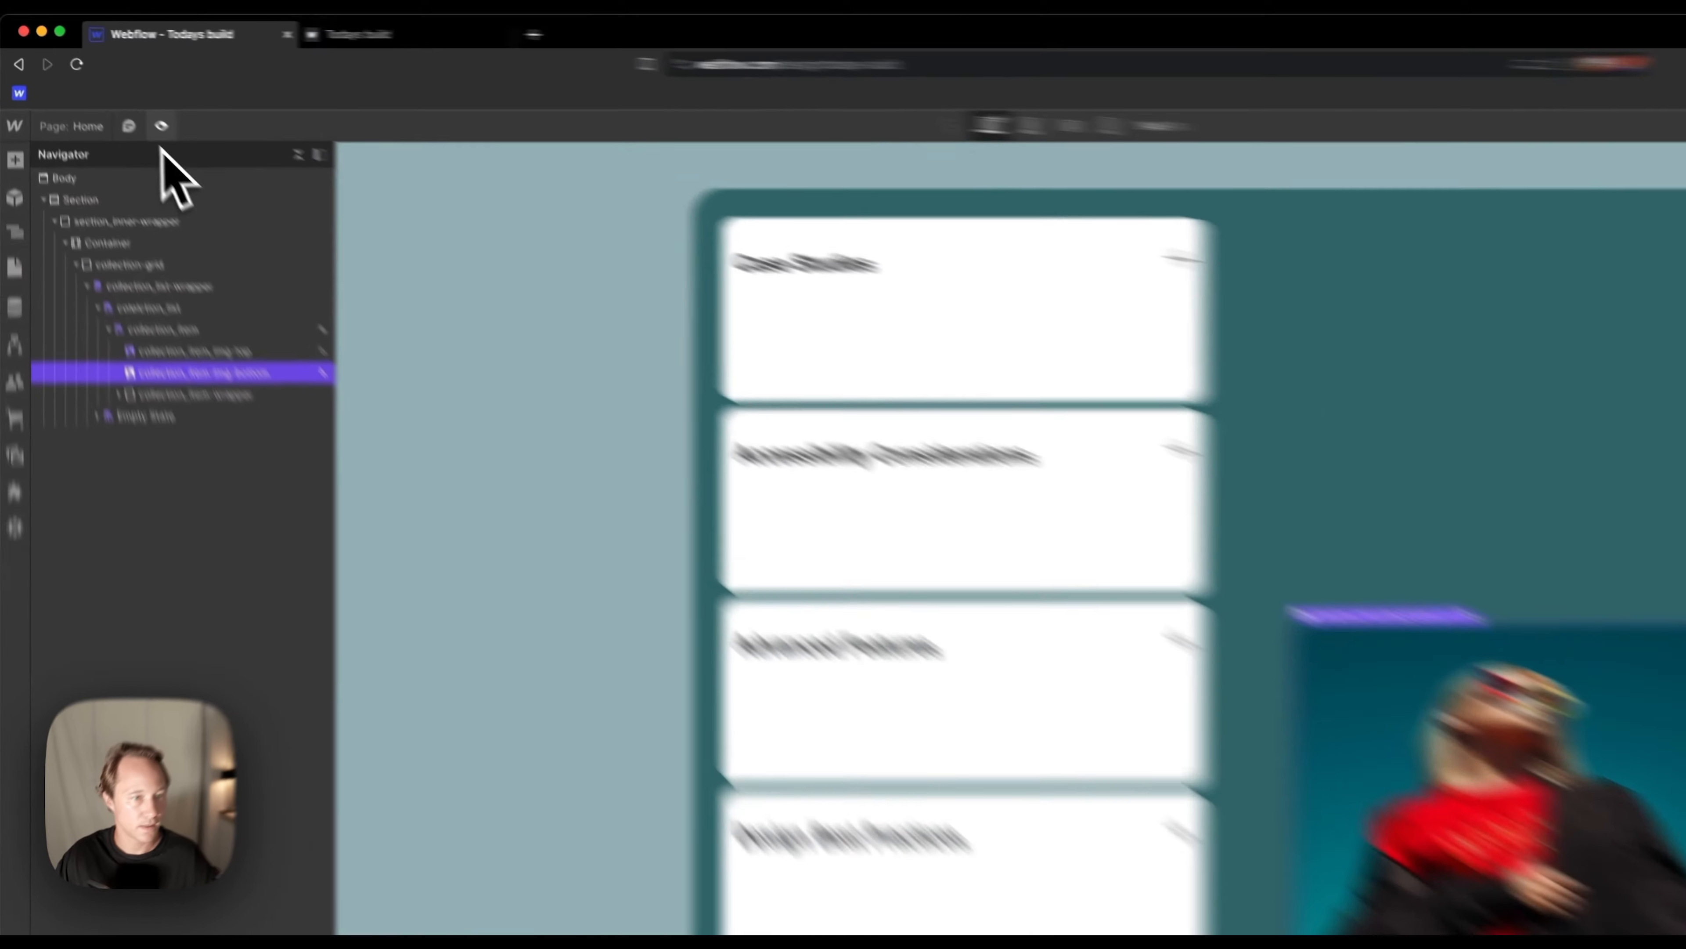
Preview the page to test how both images appear with the opened accordion items, and return to editing.
left_click(118, 96)
left_click(779, 213)
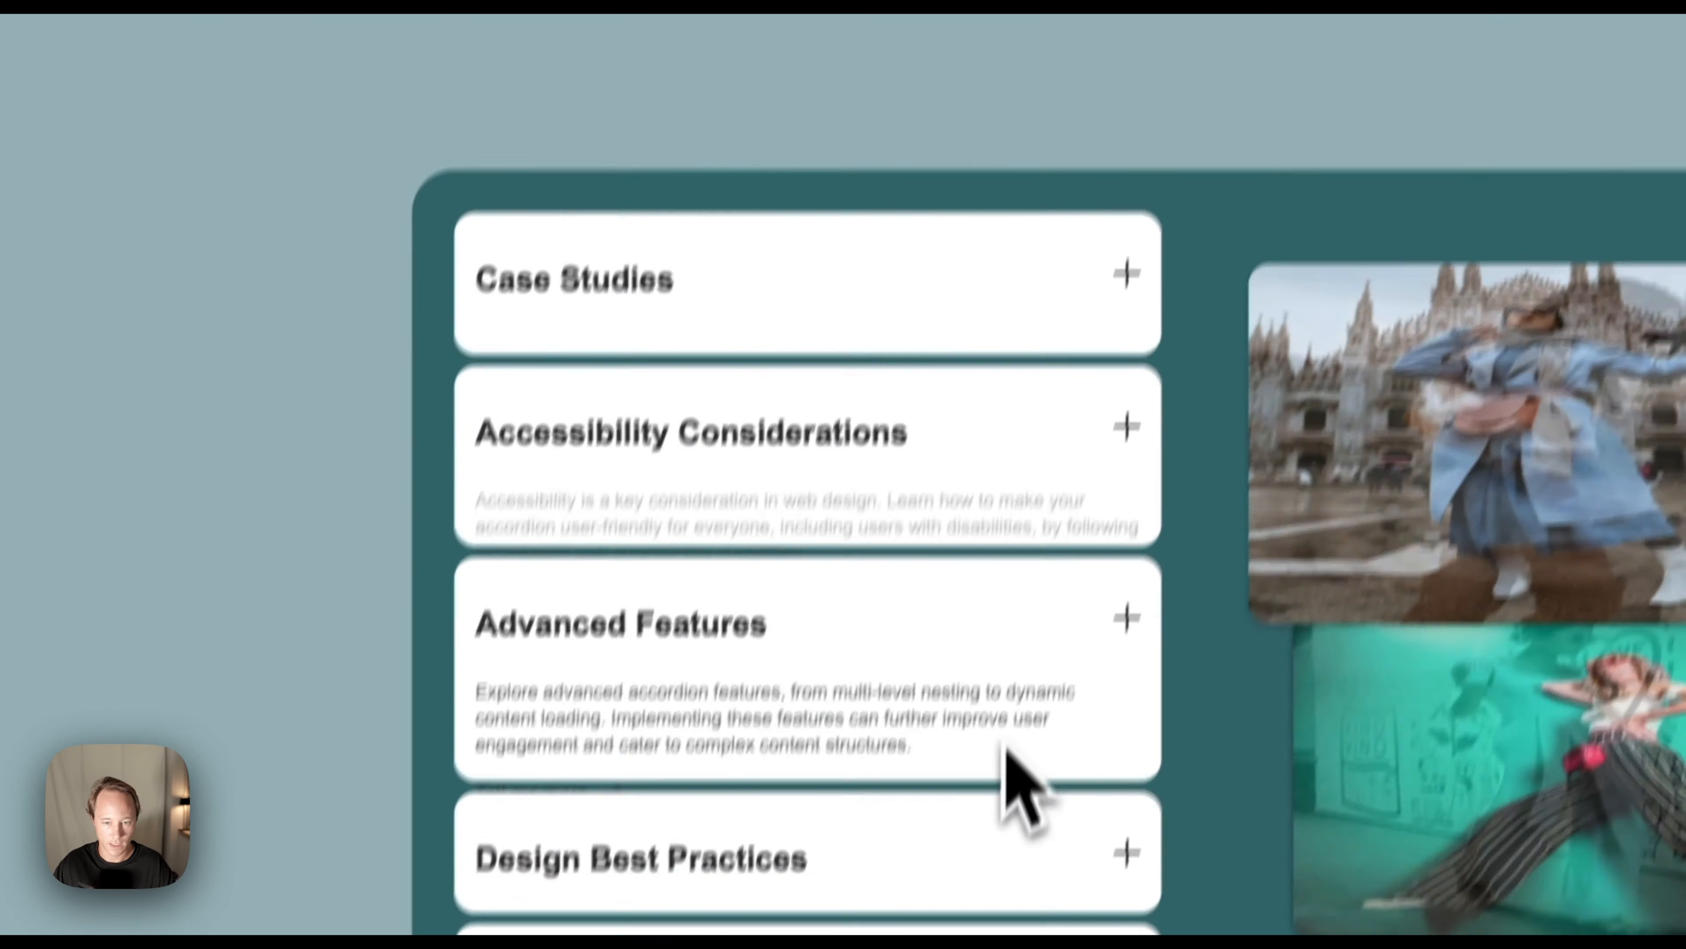
mouse_move(1024, 908)
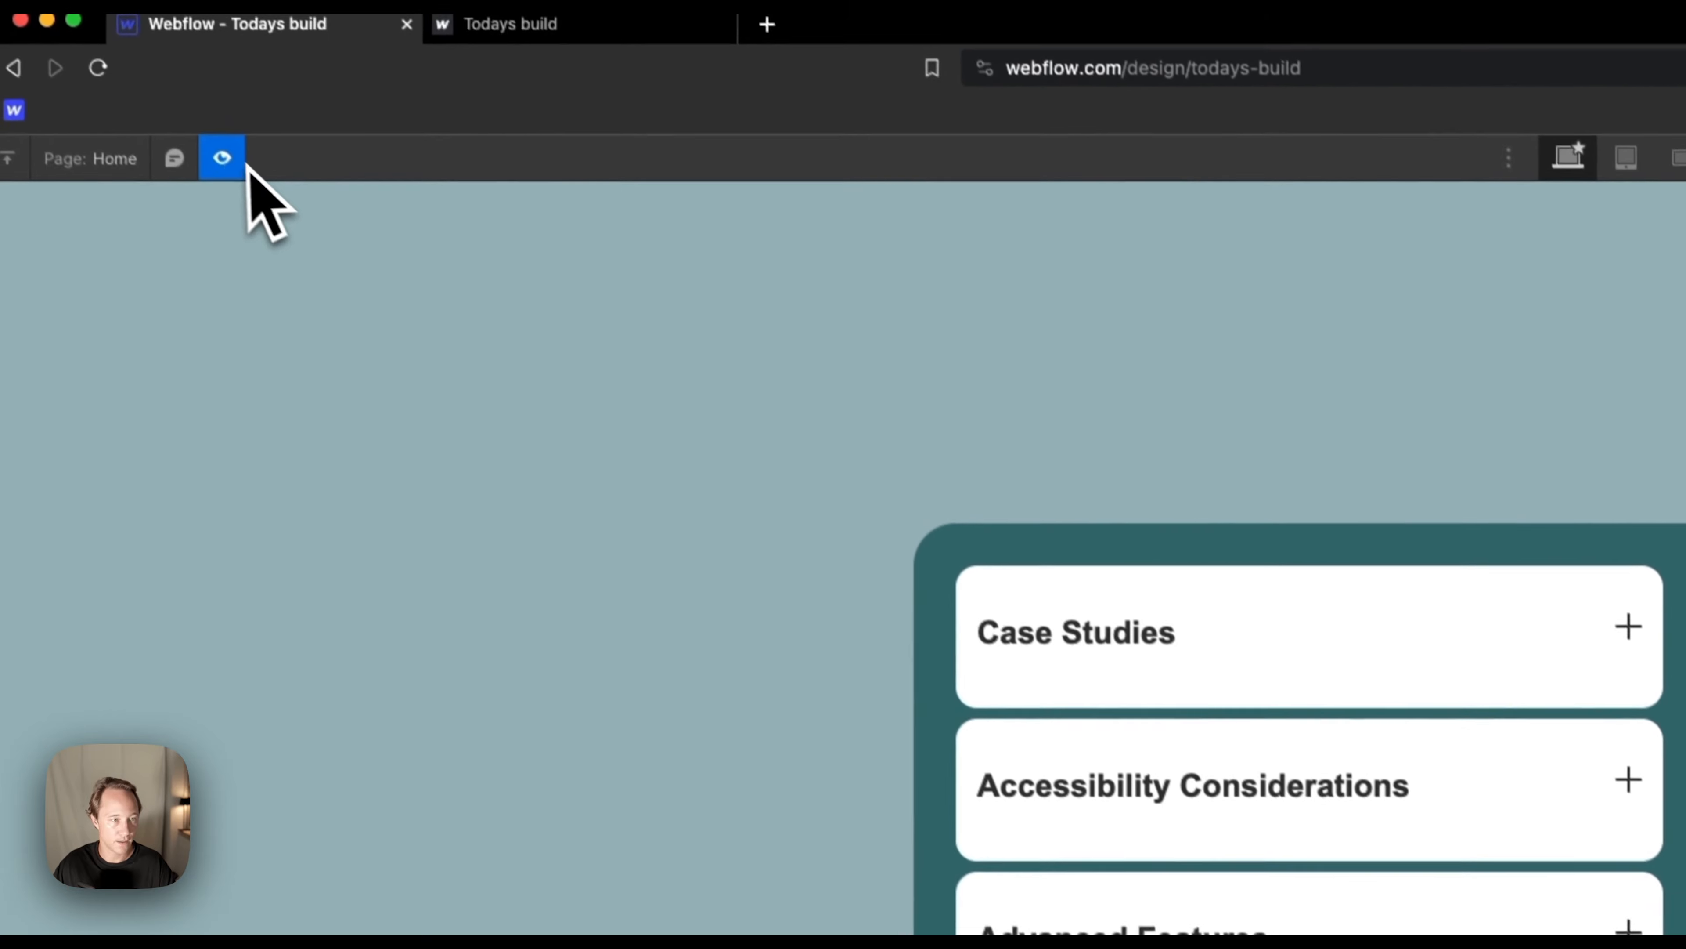
left_click(230, 160)
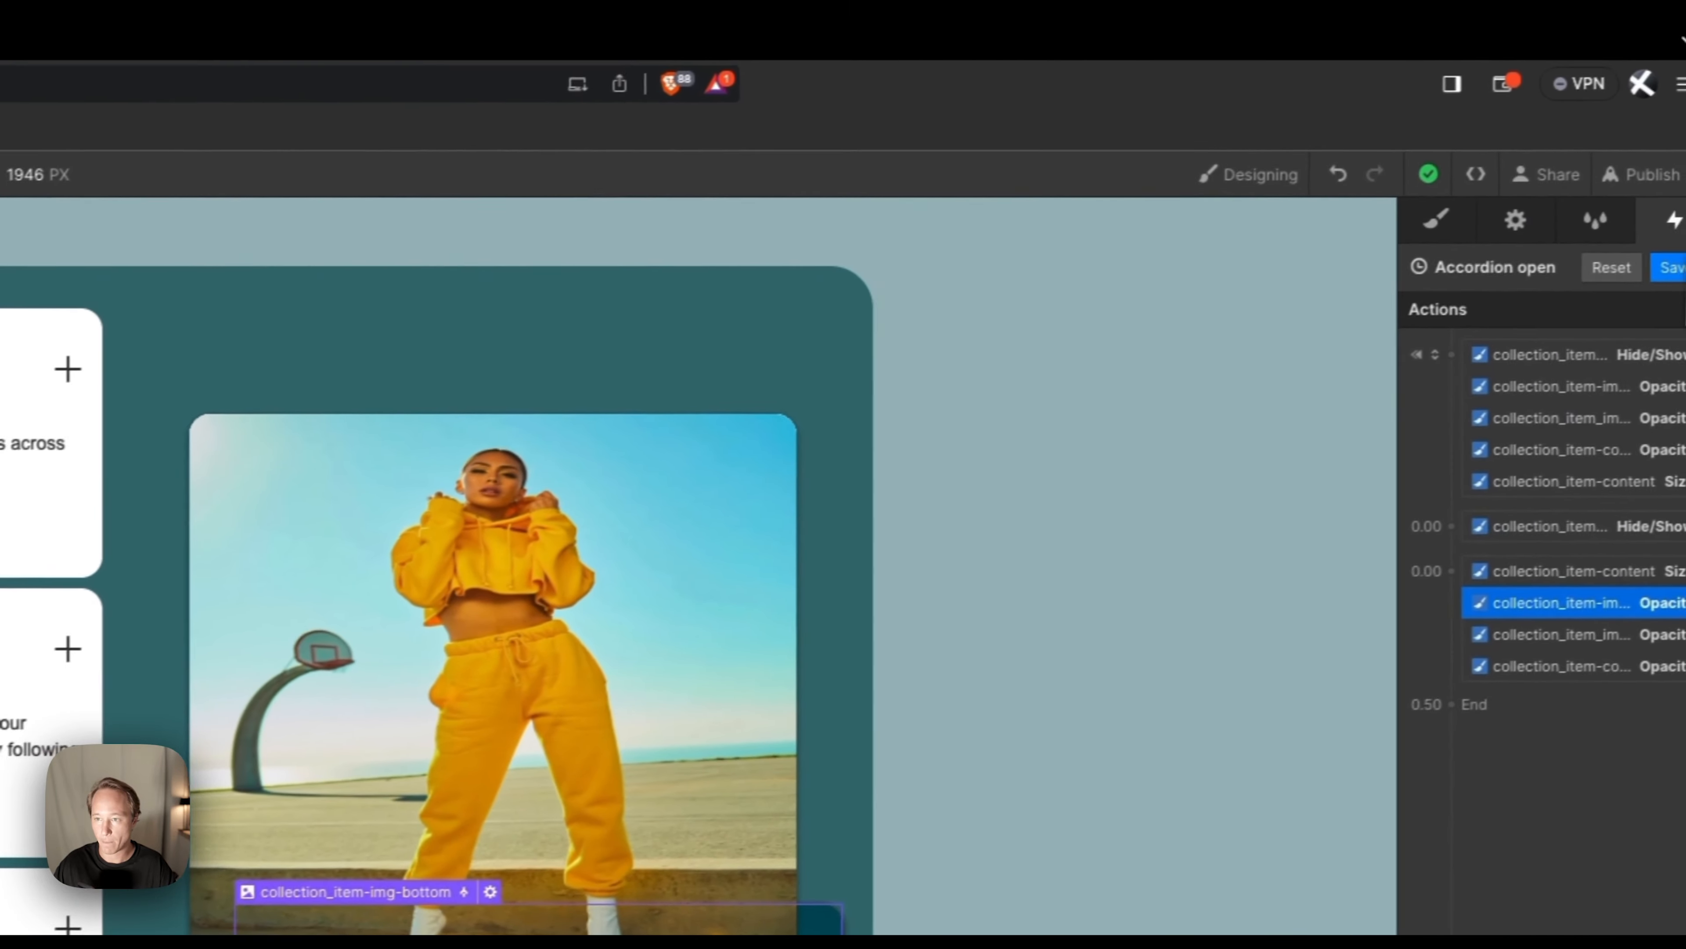
Save the Accordion open animation and set the Fit of both the bottom and the top collection image to Cover.
left_click(1668, 267)
left_click(1412, 225)
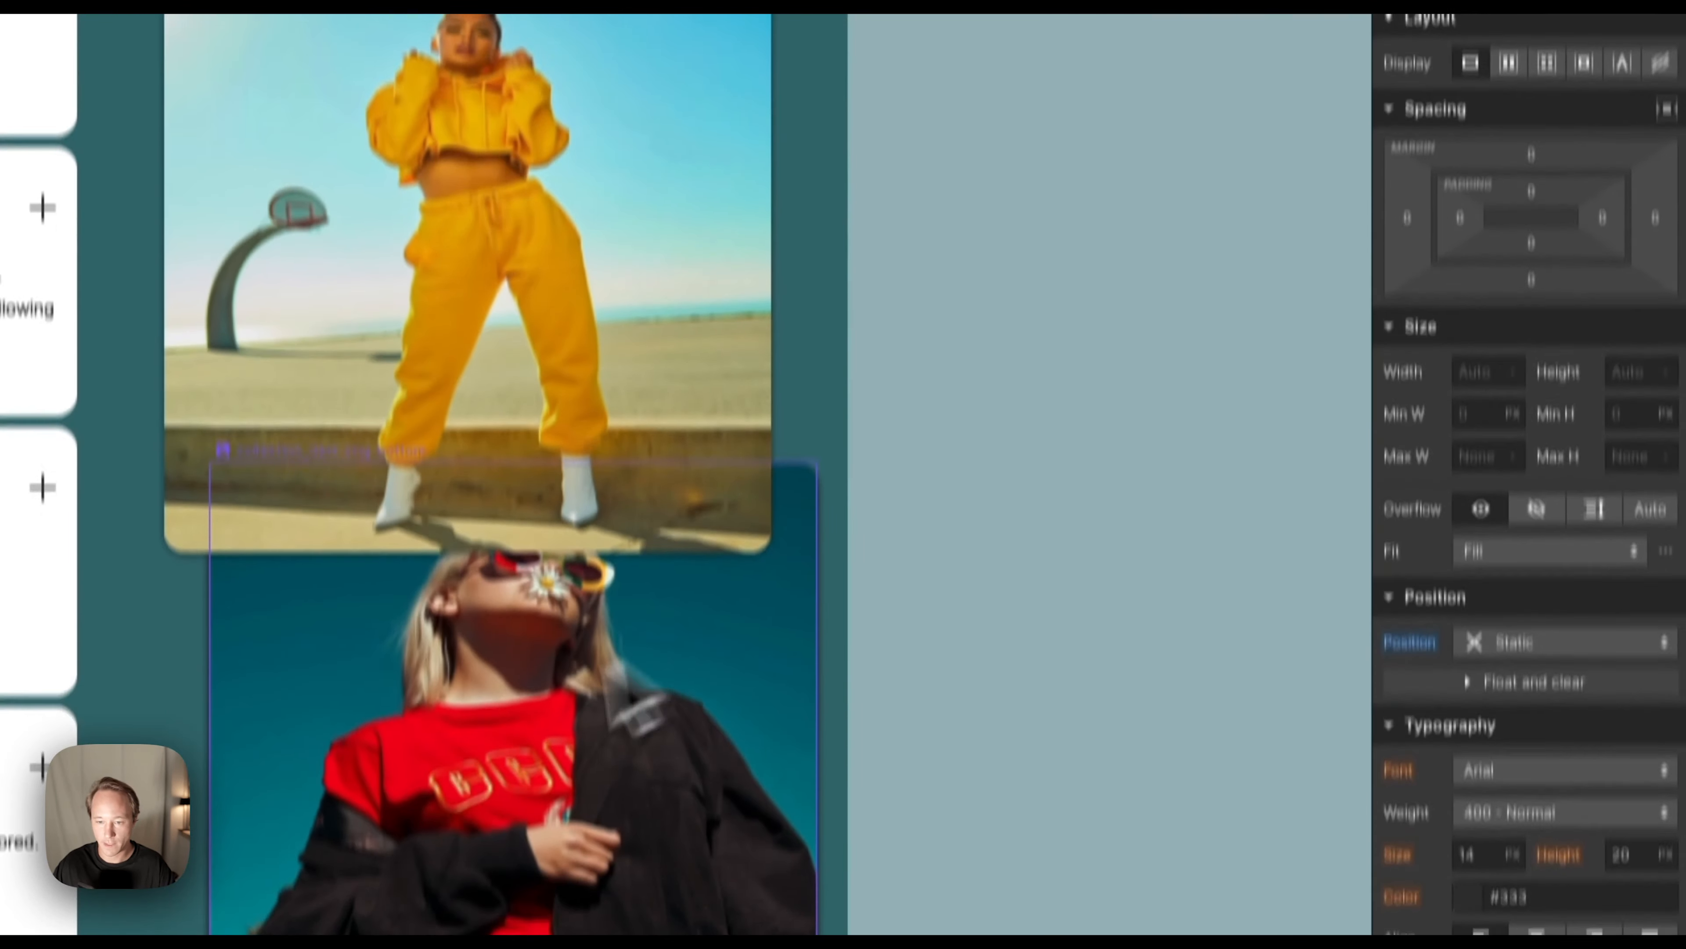
left_click(480, 640)
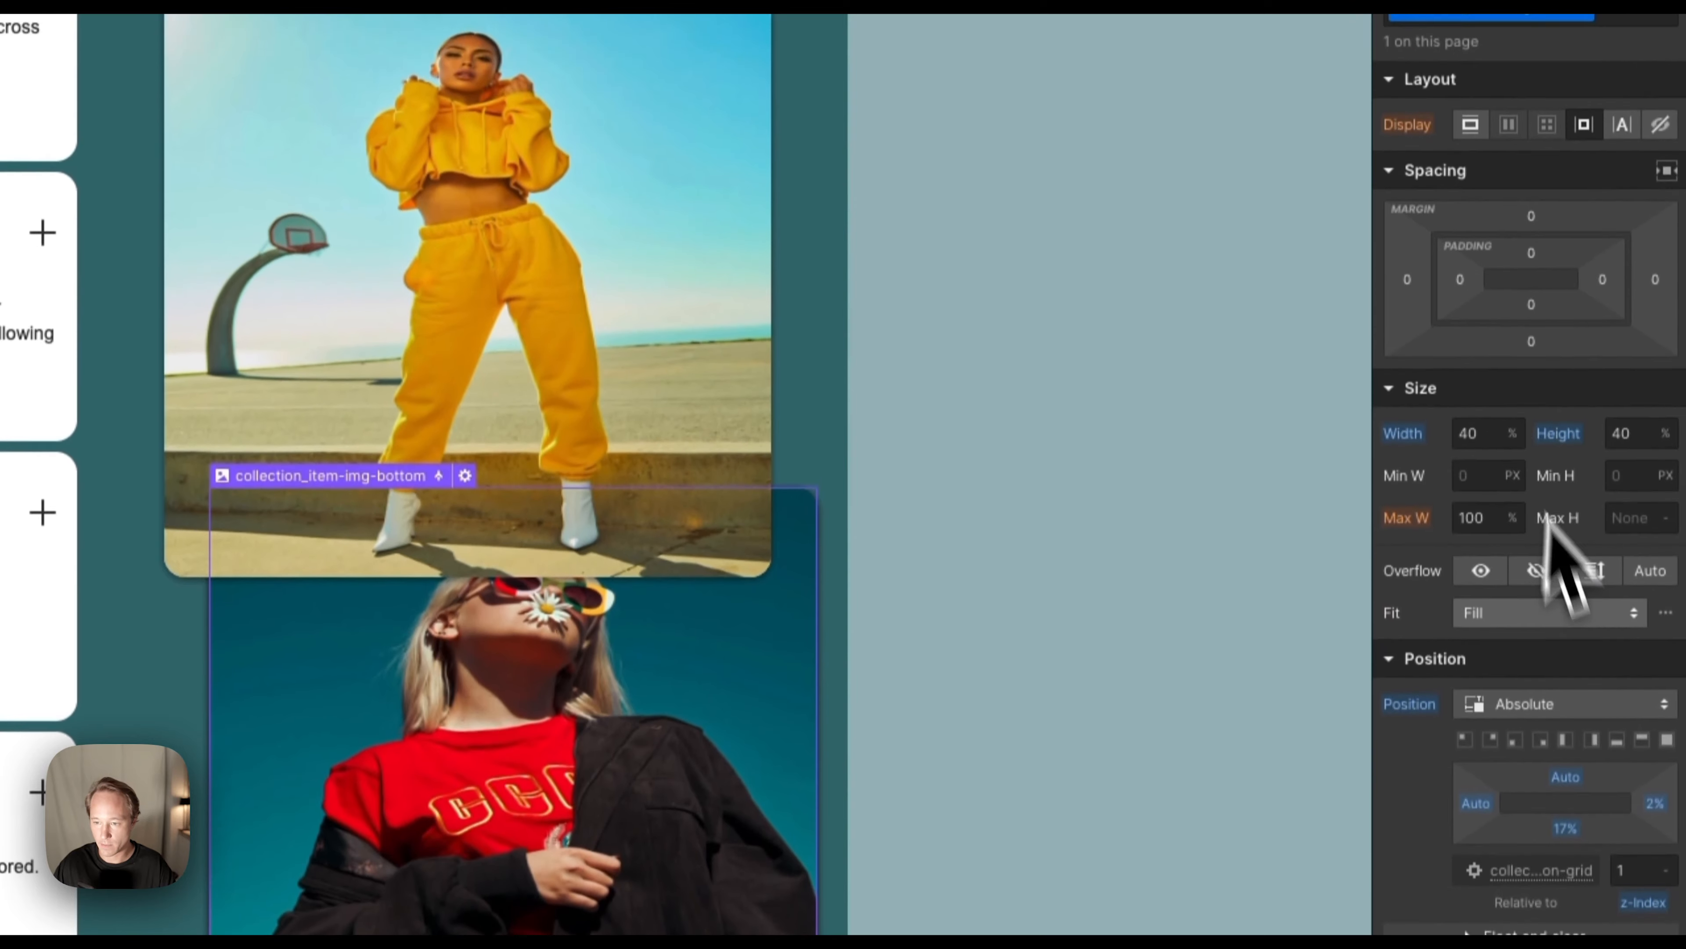
left_click(1541, 618)
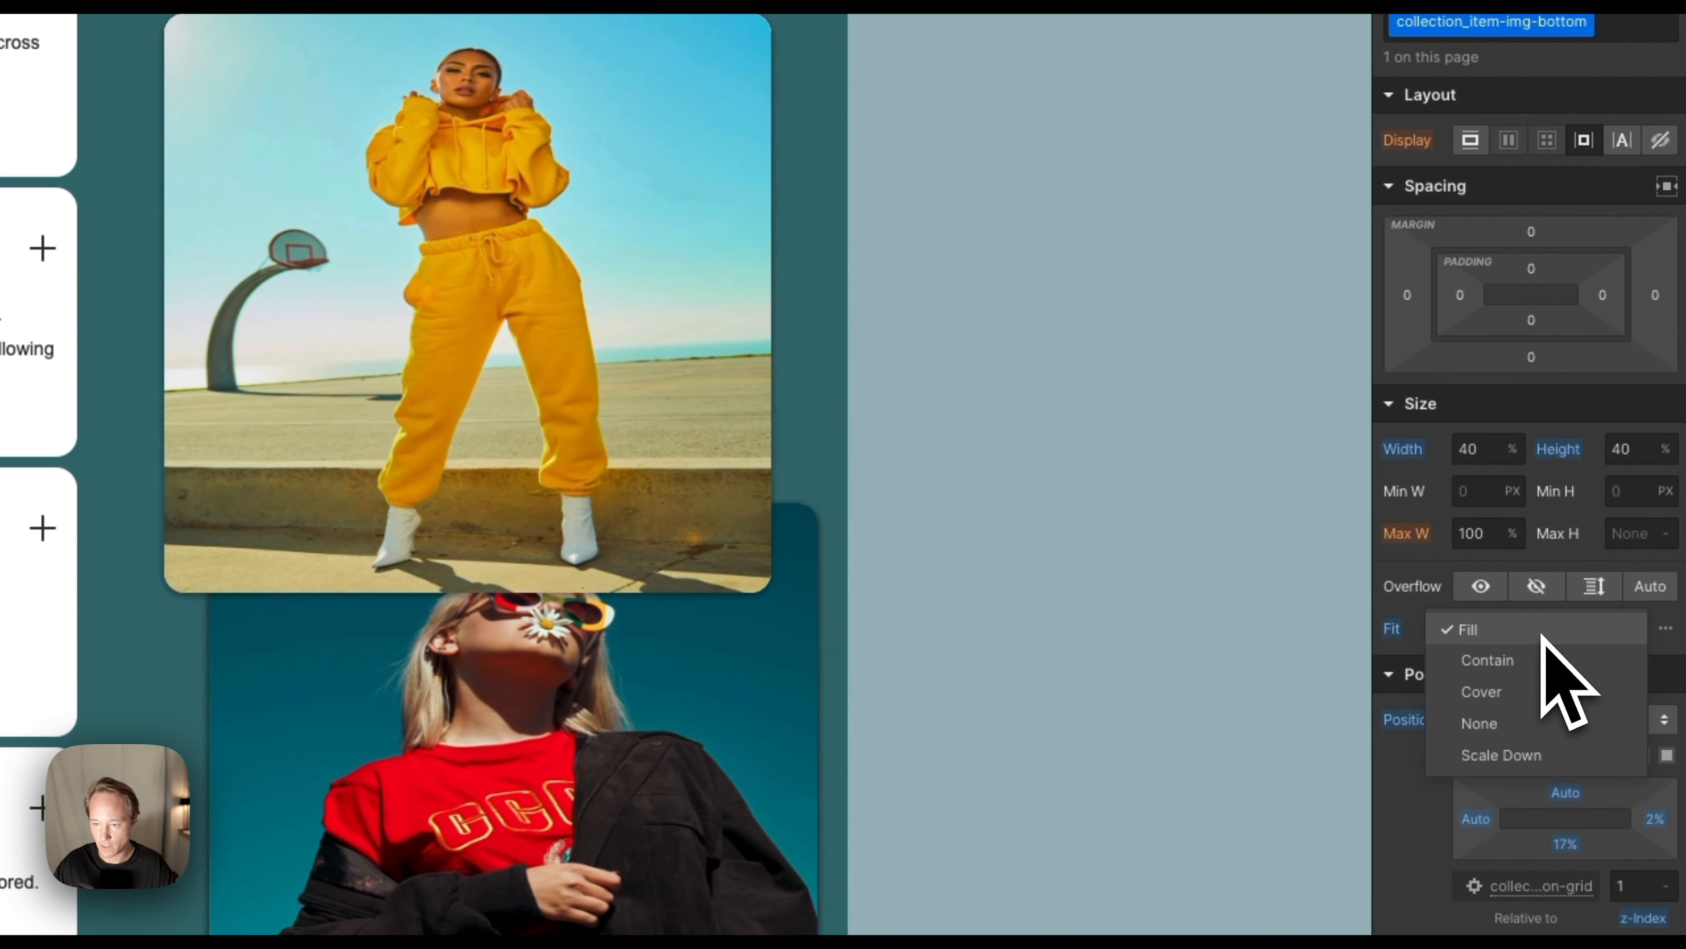
left_click(1509, 703)
left_click(621, 422)
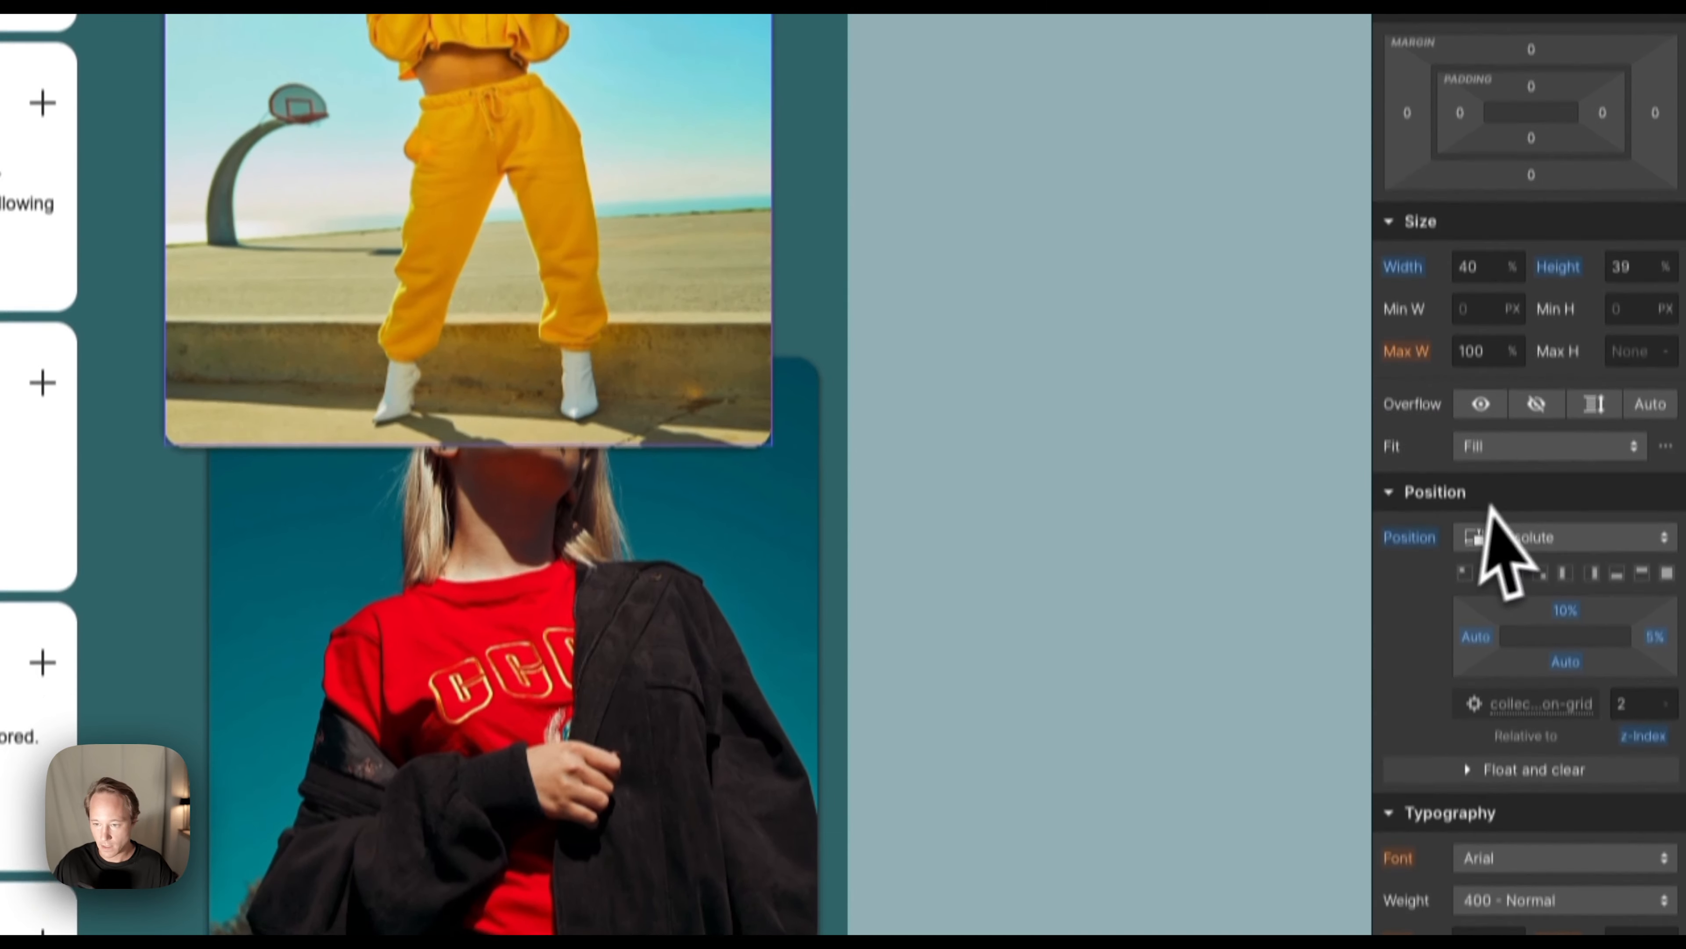
left_click(1525, 628)
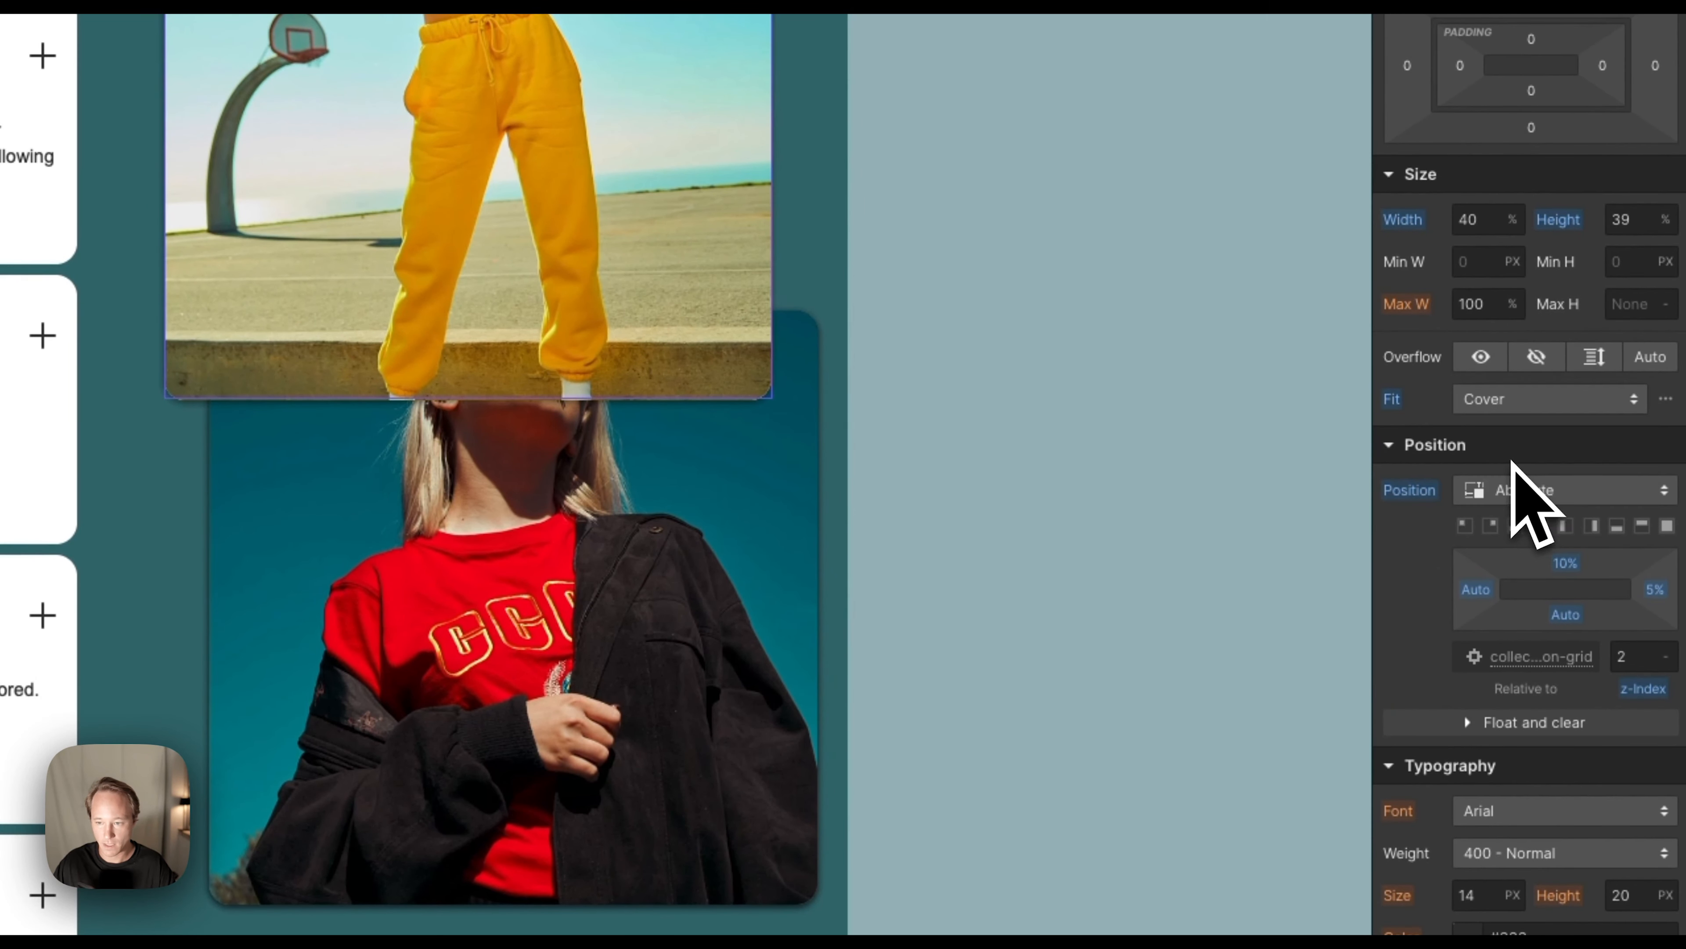
Anchor the Cover fit position of the top and the bottom image to top centre.
left_click(1664, 399)
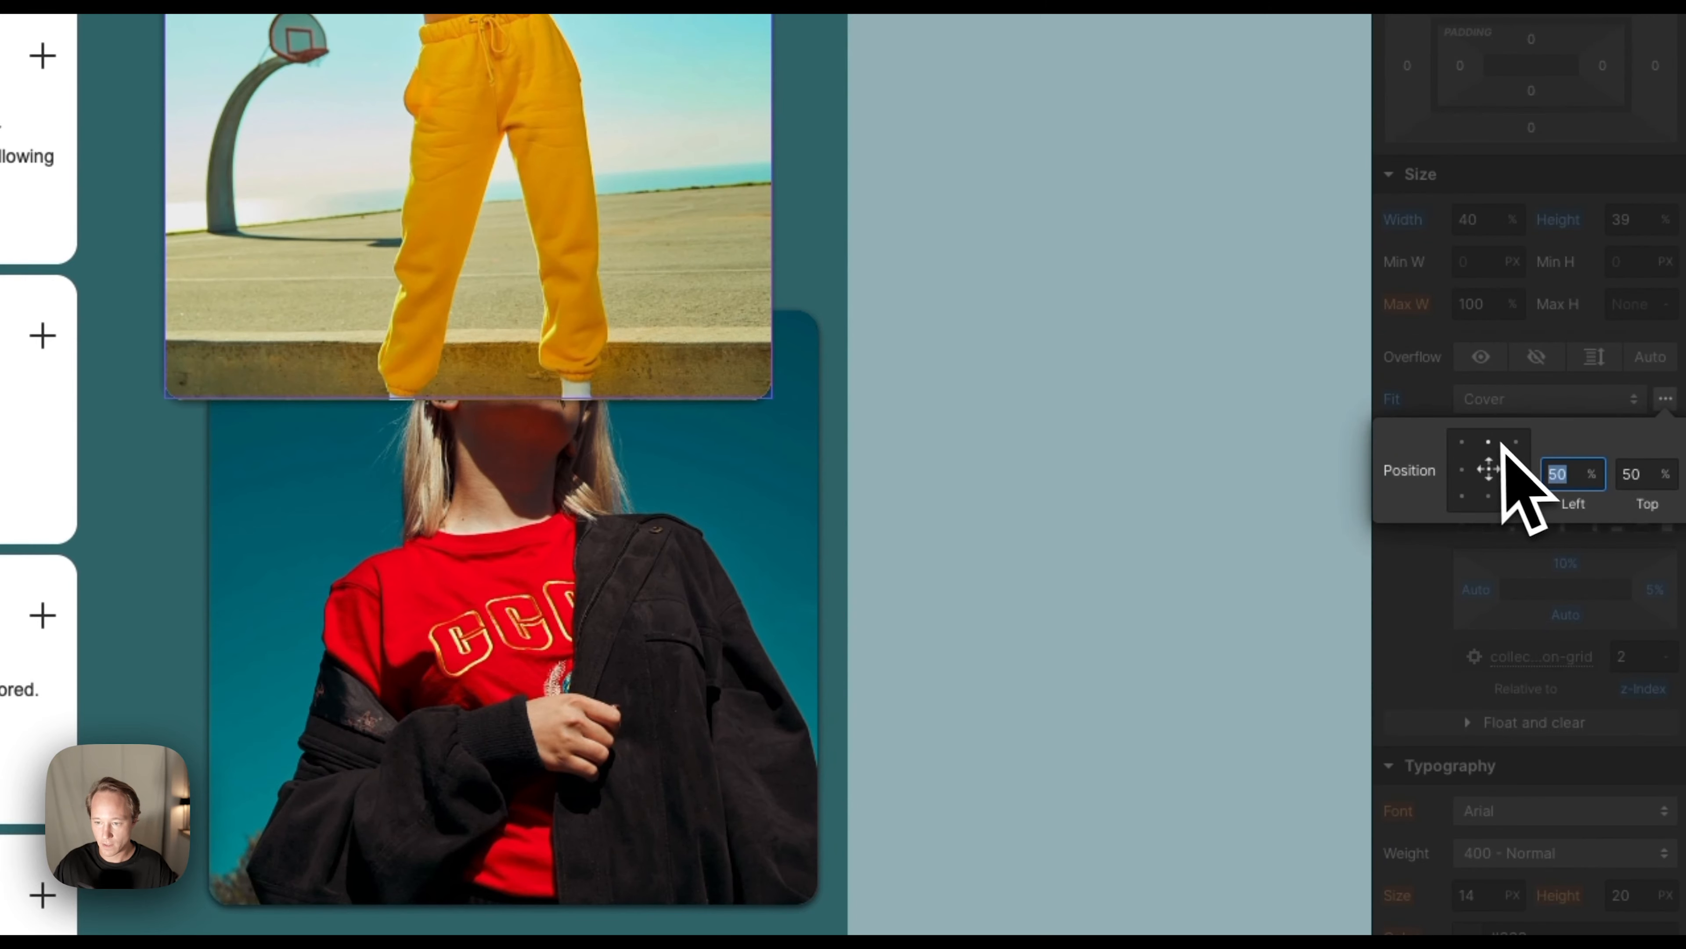
left_click(715, 546)
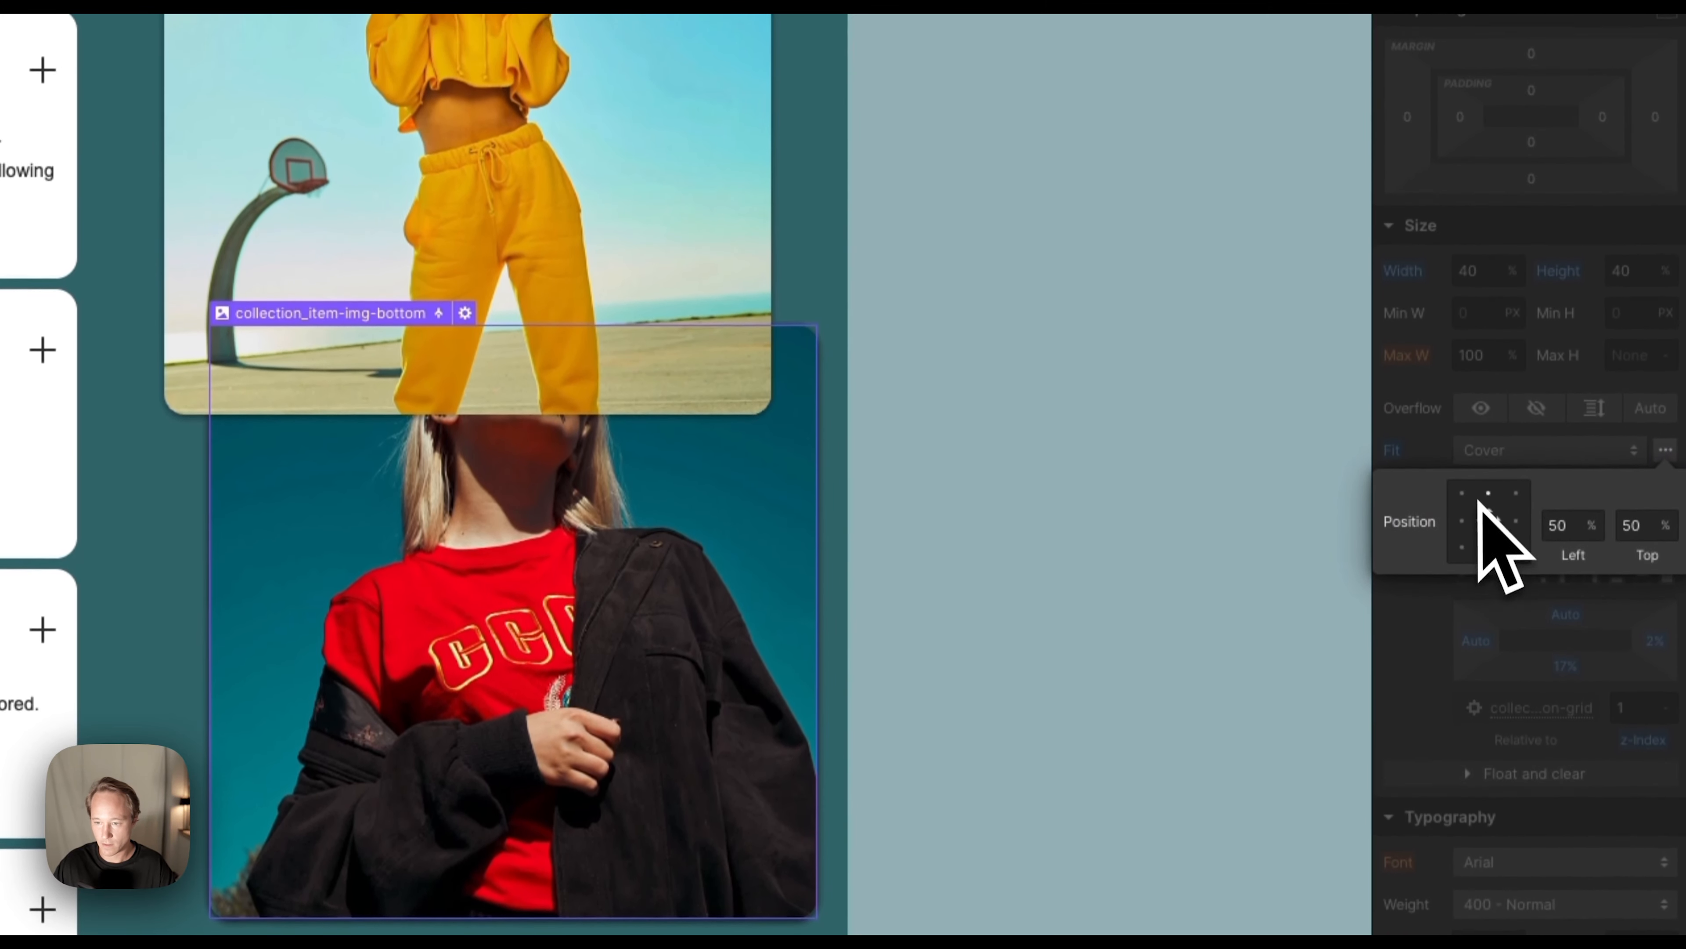
left_click(1487, 495)
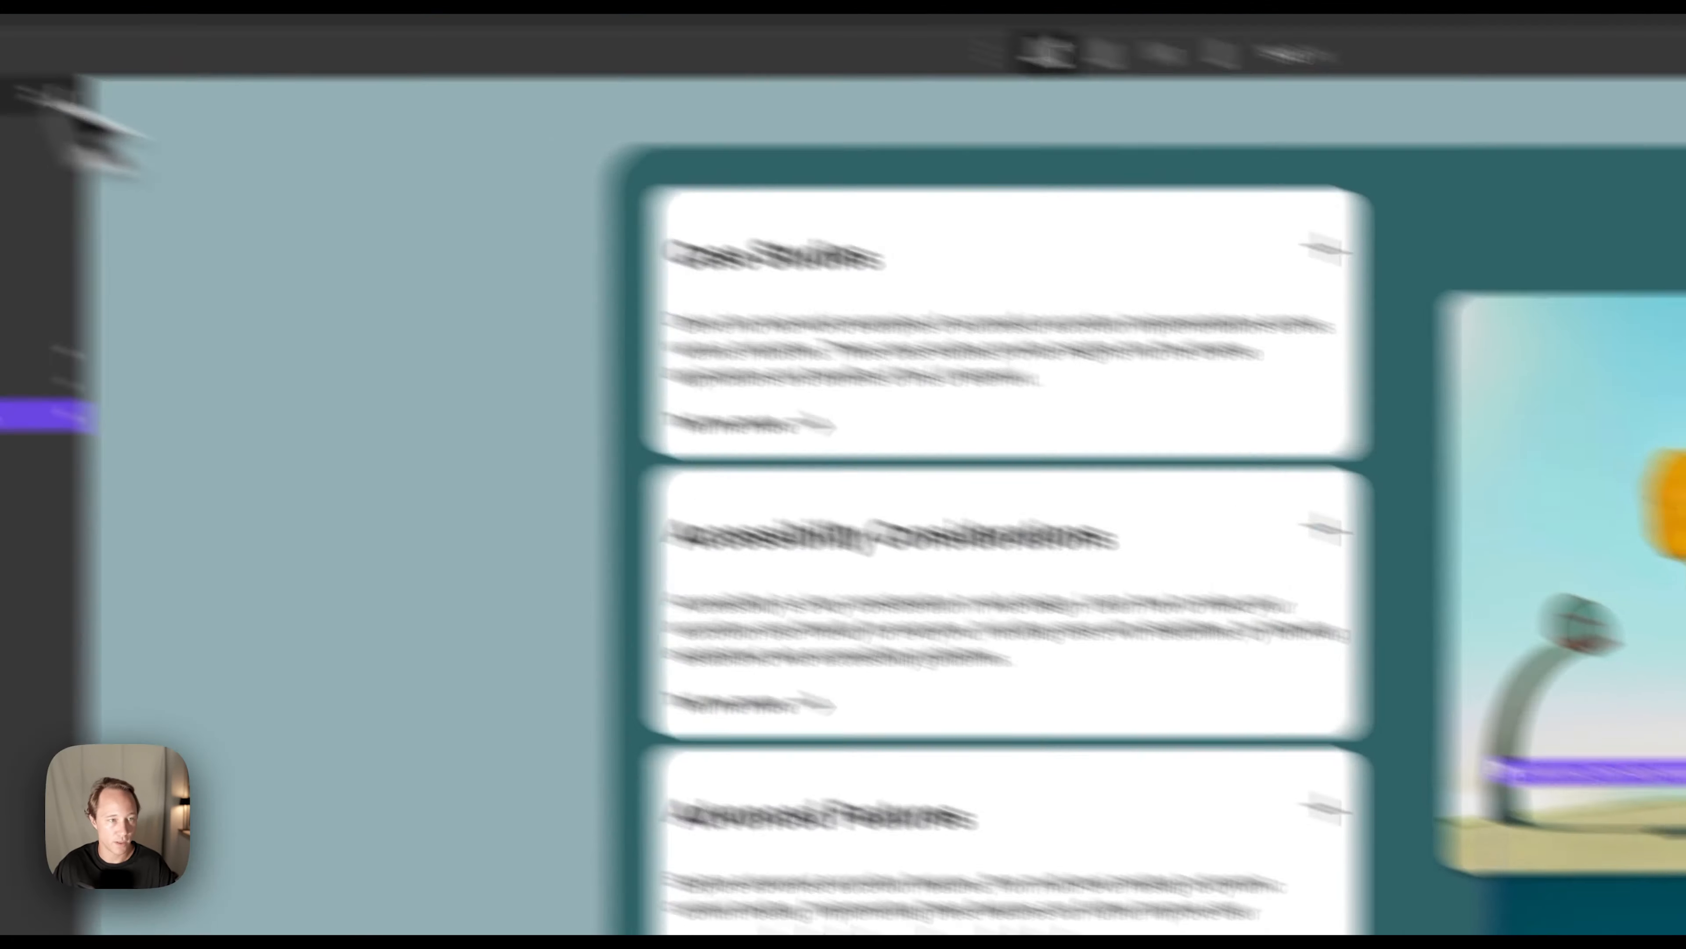
Preview the page, open the accordion items one after another to check their images, restart the preview, and return to editing.
left_click(199, 171)
left_click(1073, 285)
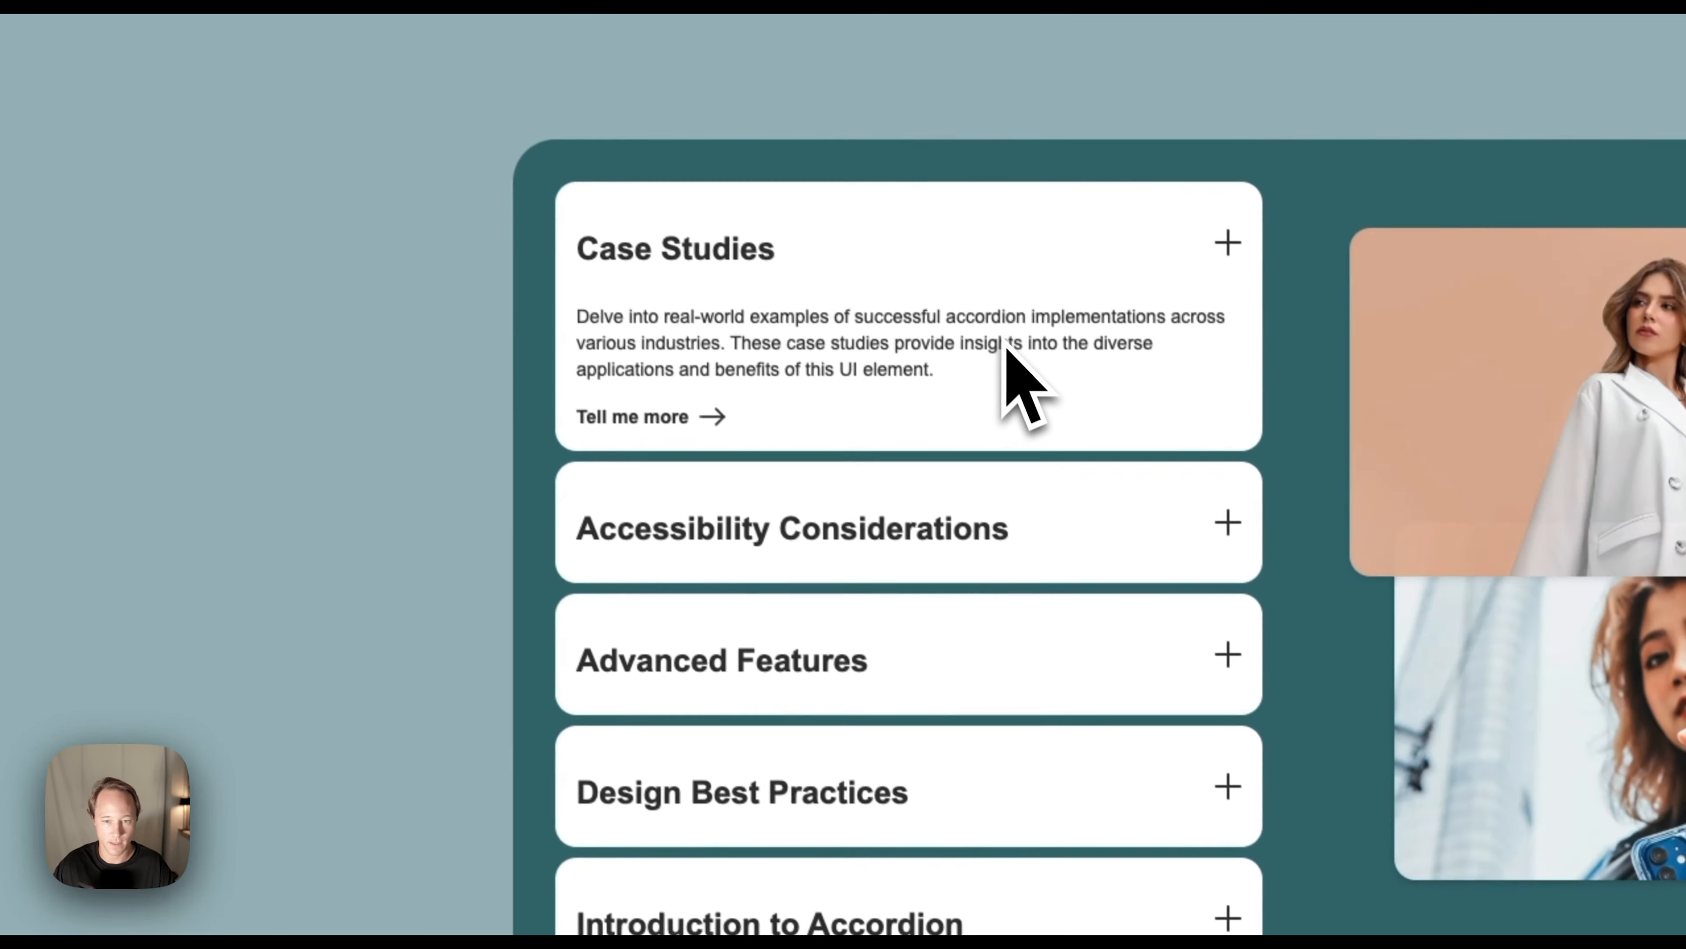
left_click(937, 527)
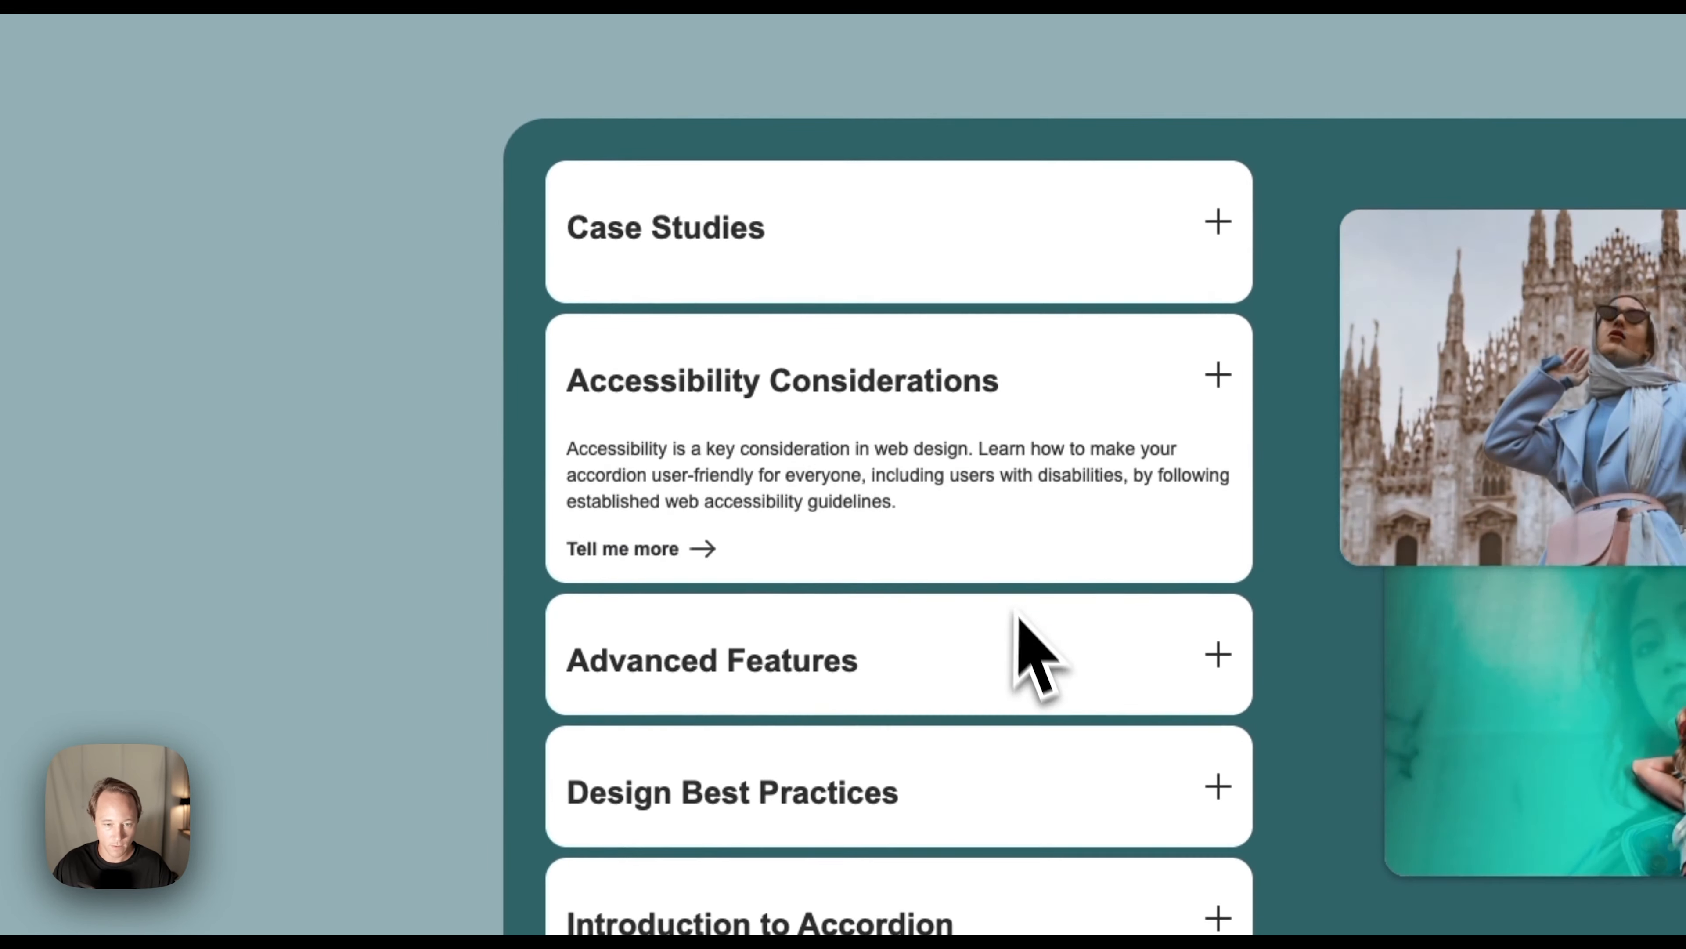
left_click(1017, 616)
left_click(1024, 767)
left_click(1023, 894)
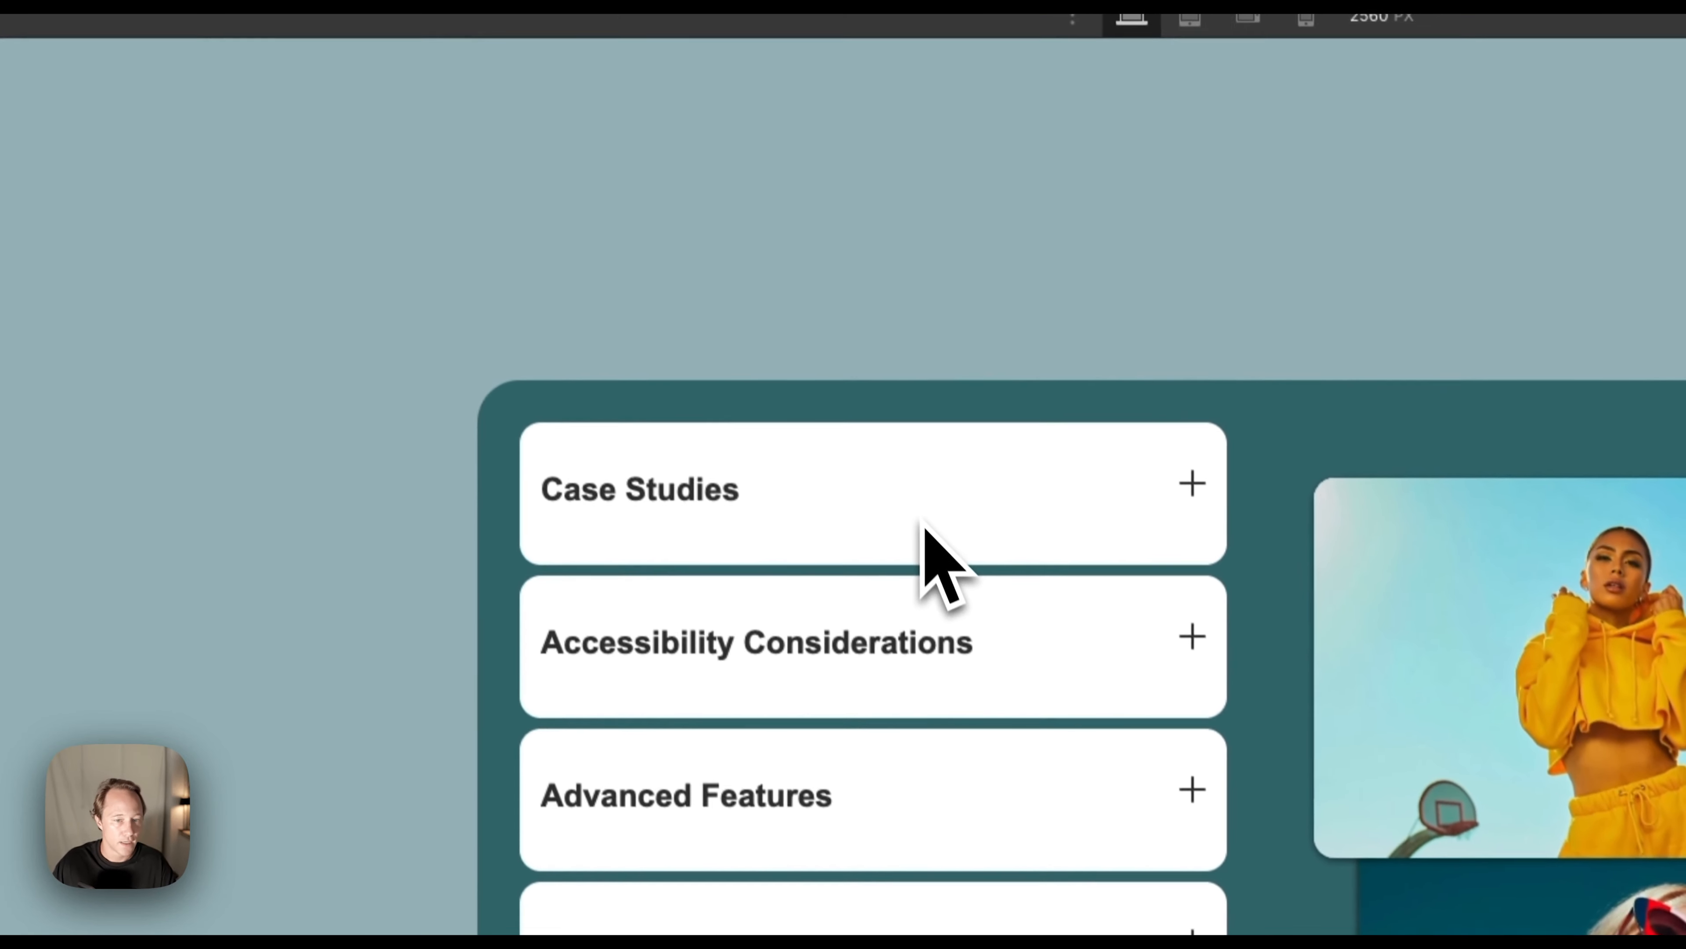
left_click(779, 84)
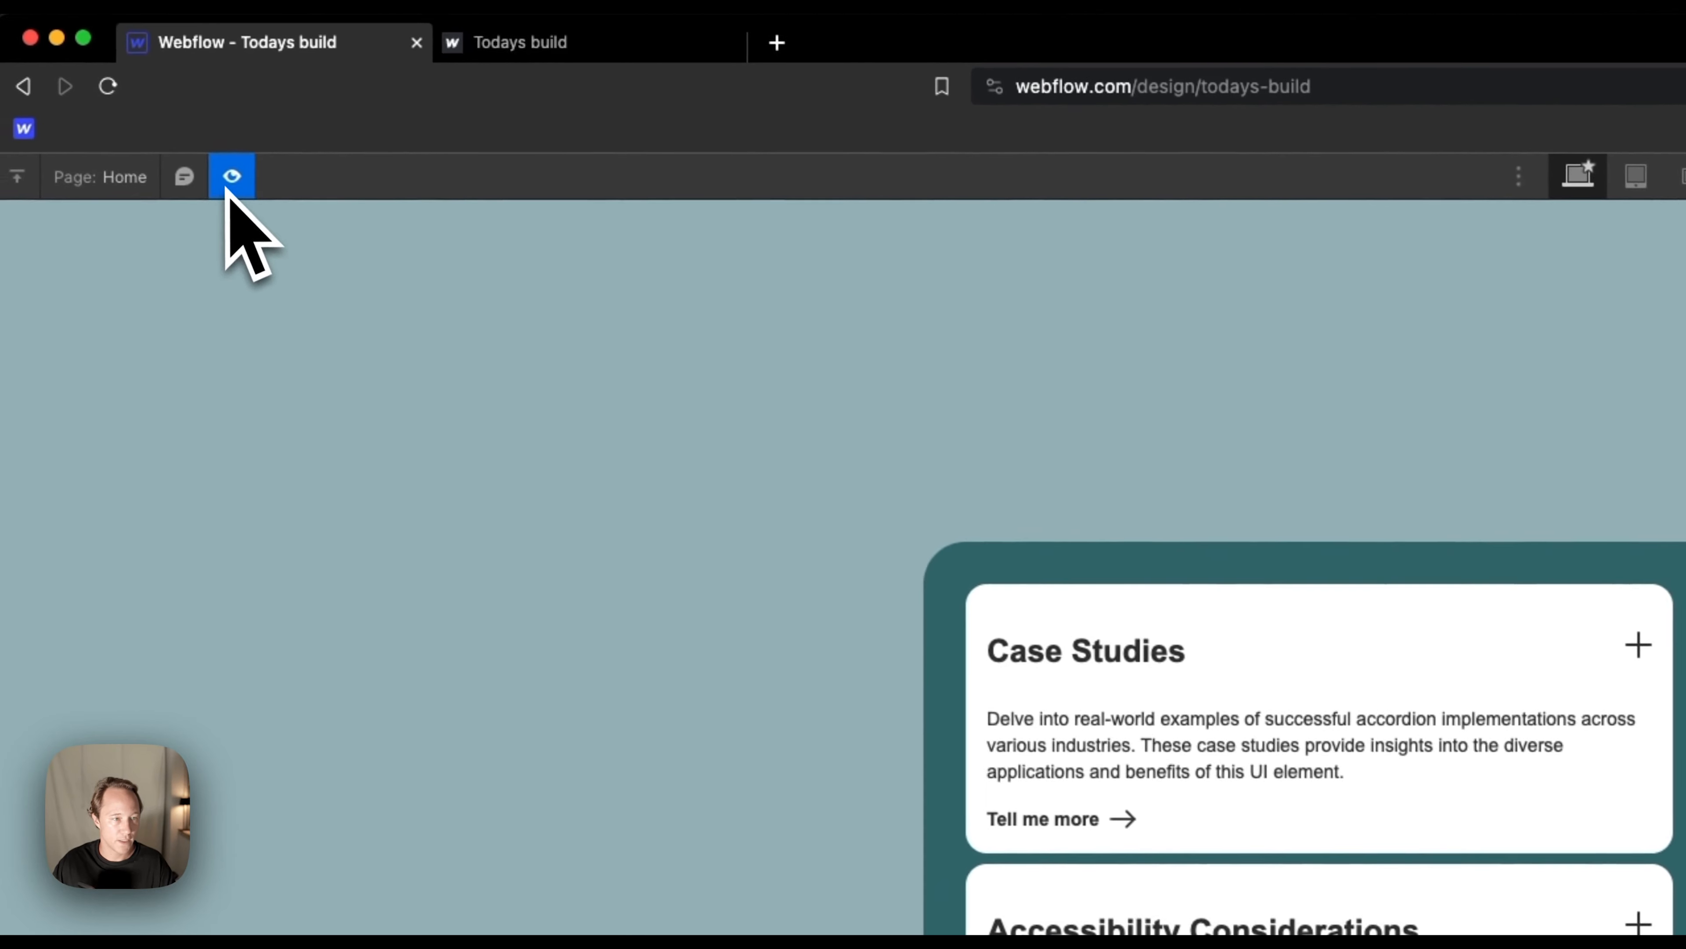
left_click(227, 188)
left_click(227, 188)
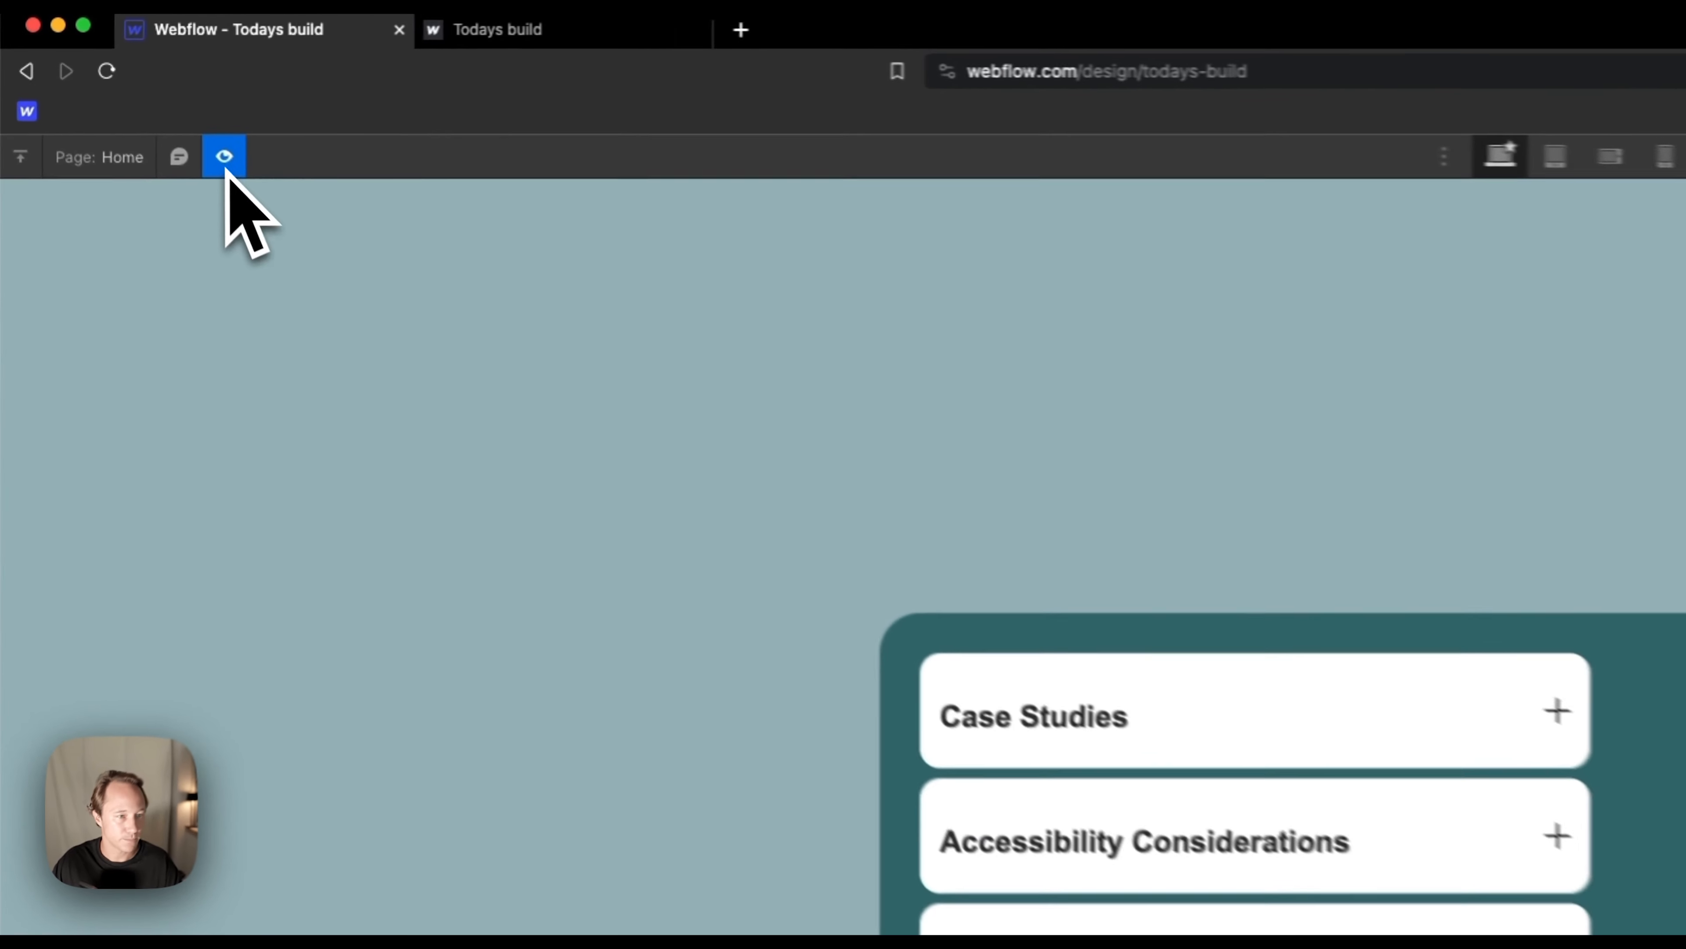
left_click(118, 96)
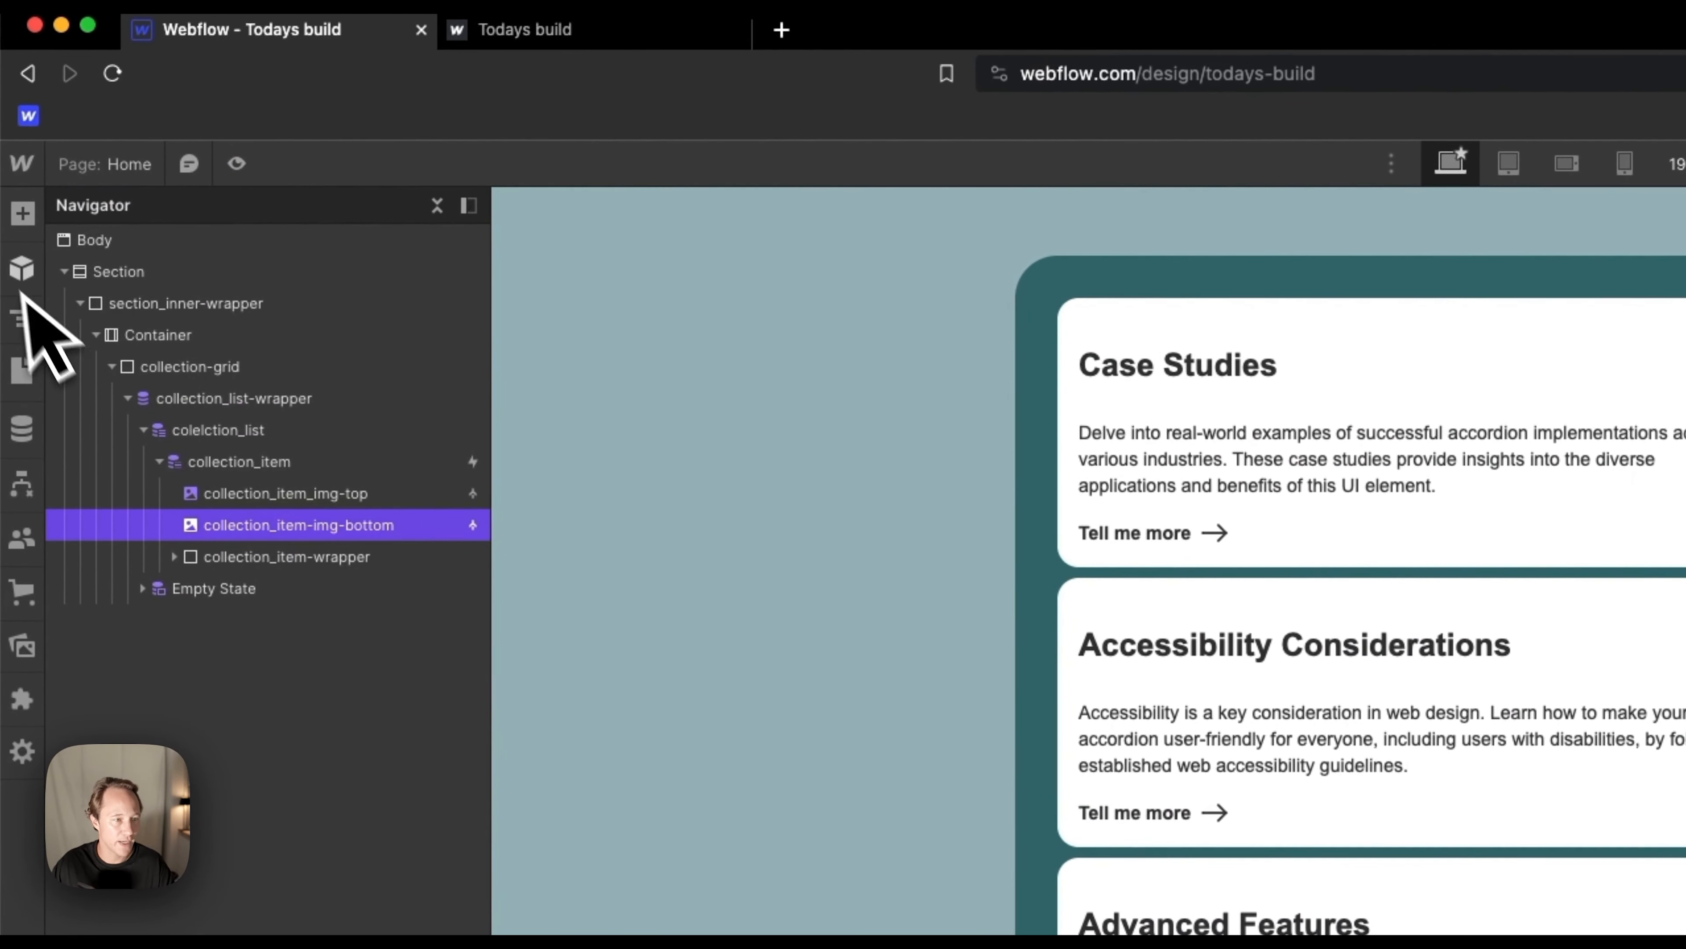
Paste the script that simulates a click on the first accordion item into the Home page's custom code before the </body> tag.
left_click(24, 370)
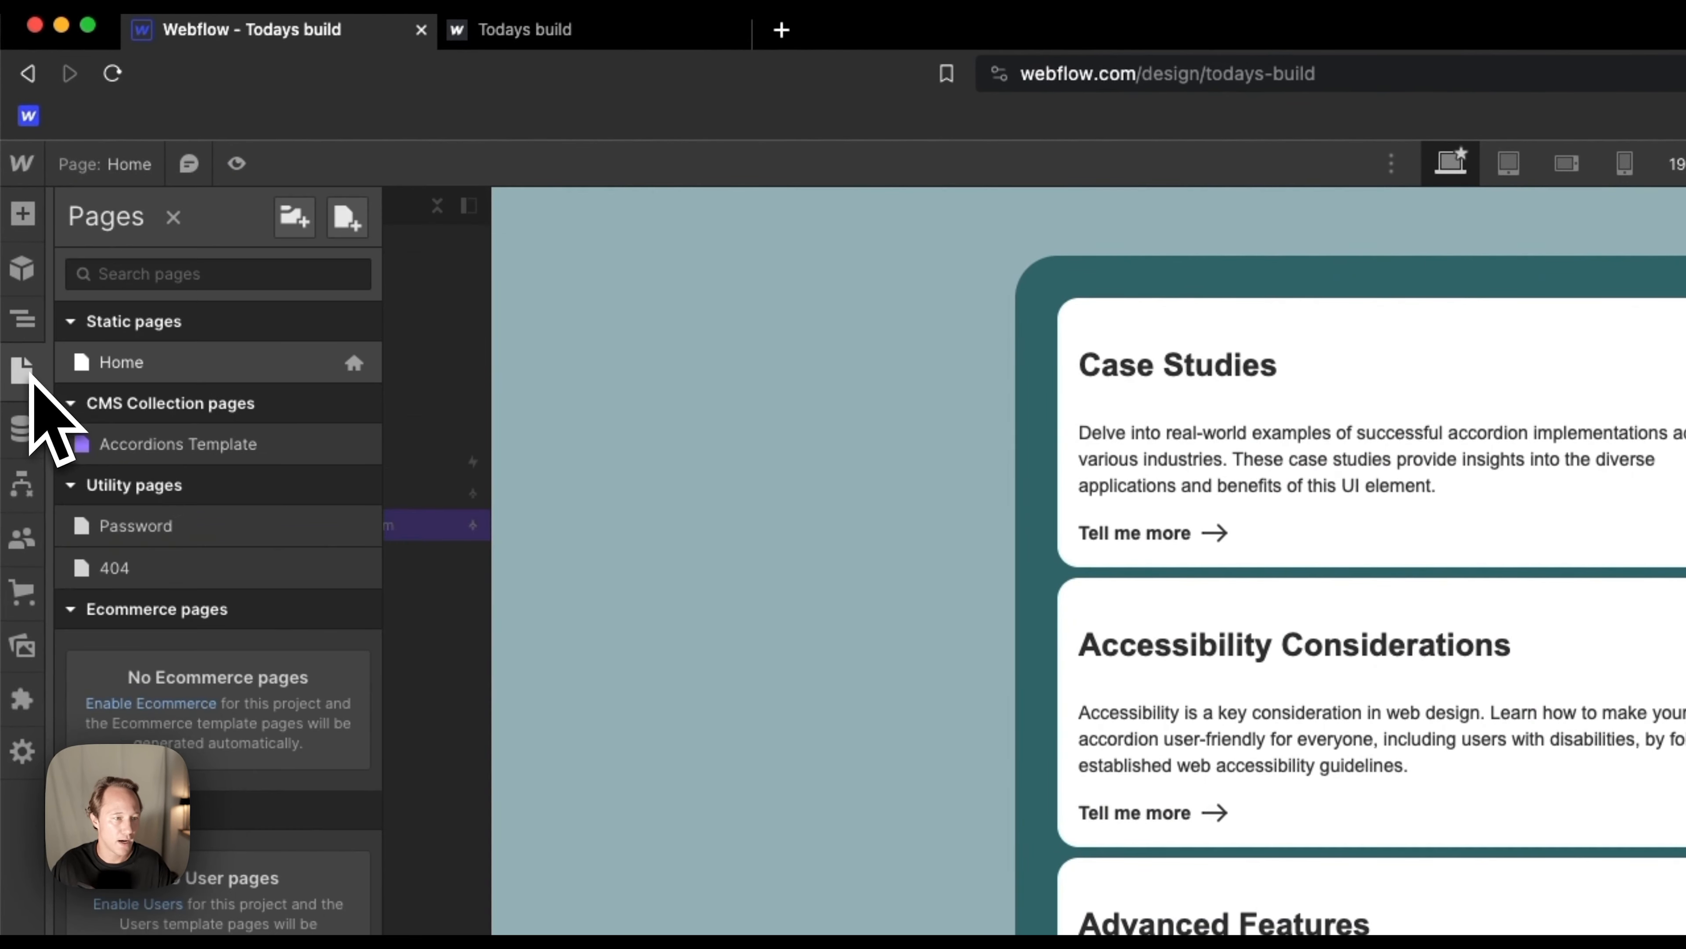
left_click(354, 362)
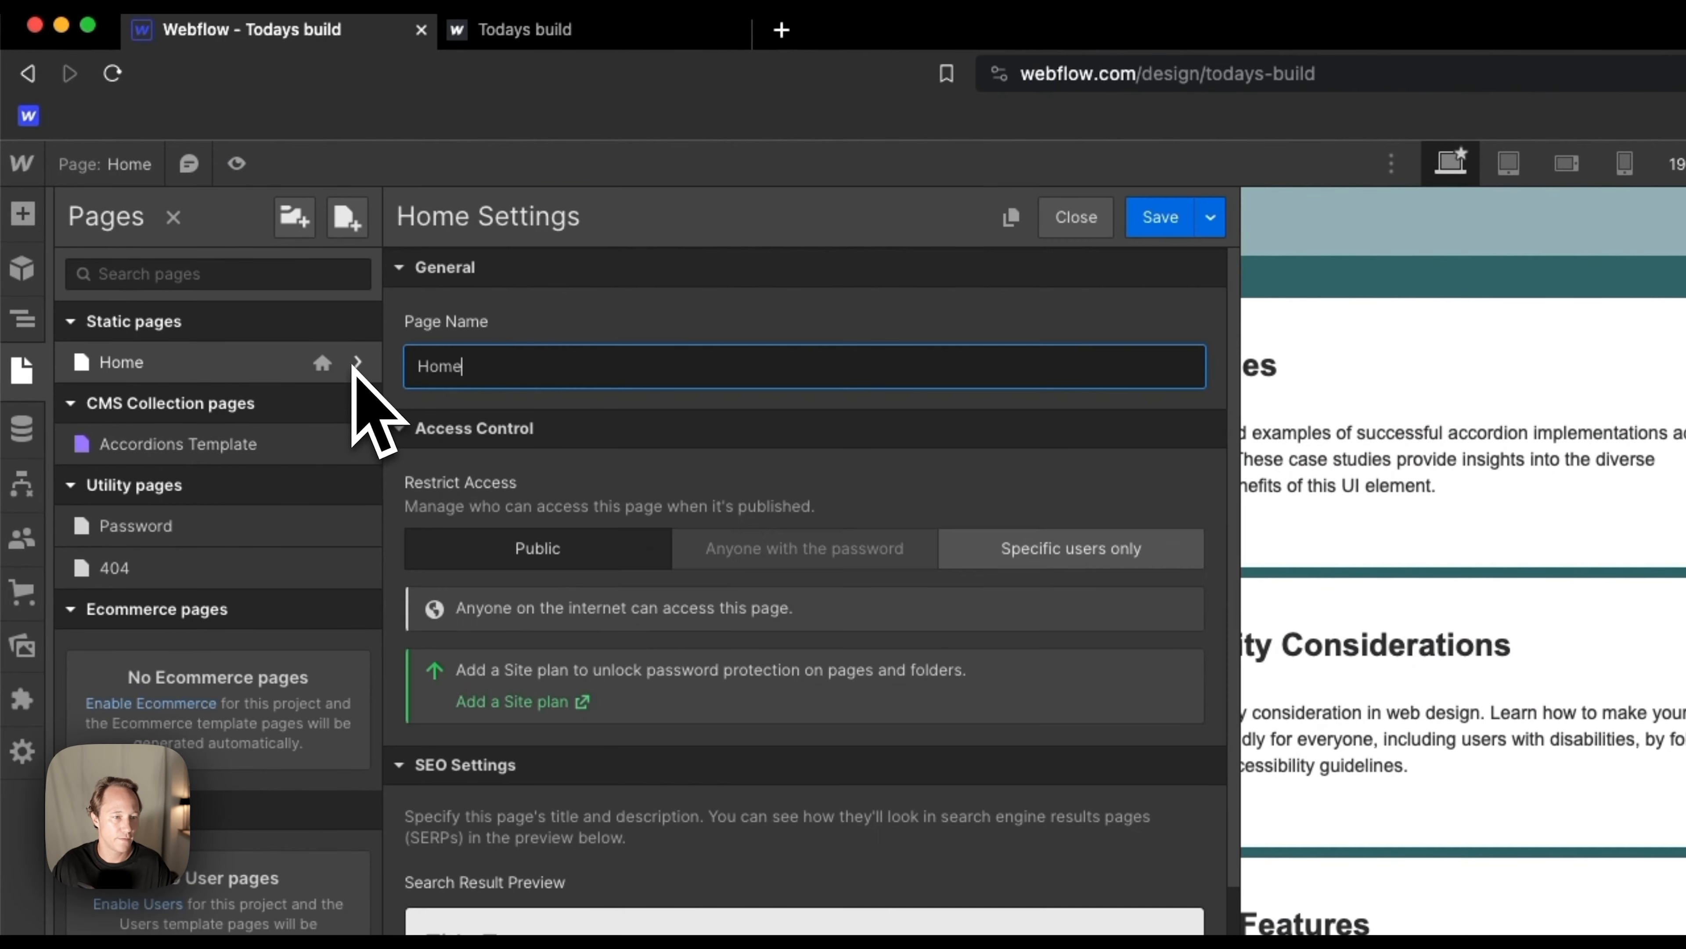
scroll(731, 664, "down", 15)
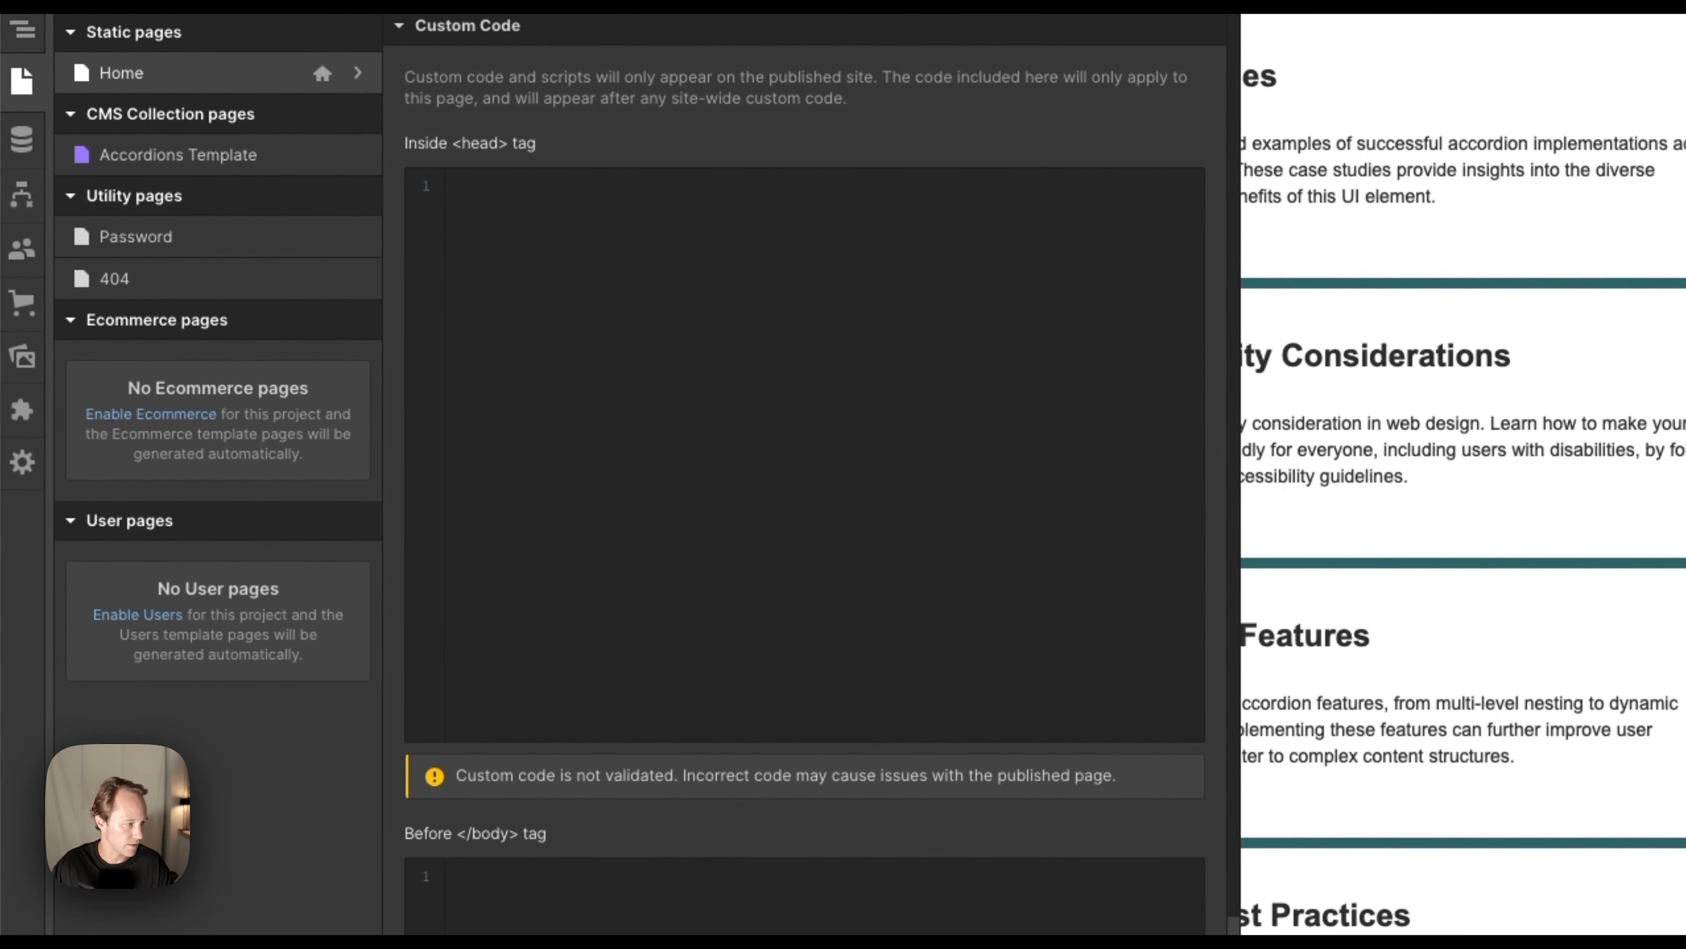
key("super+c")
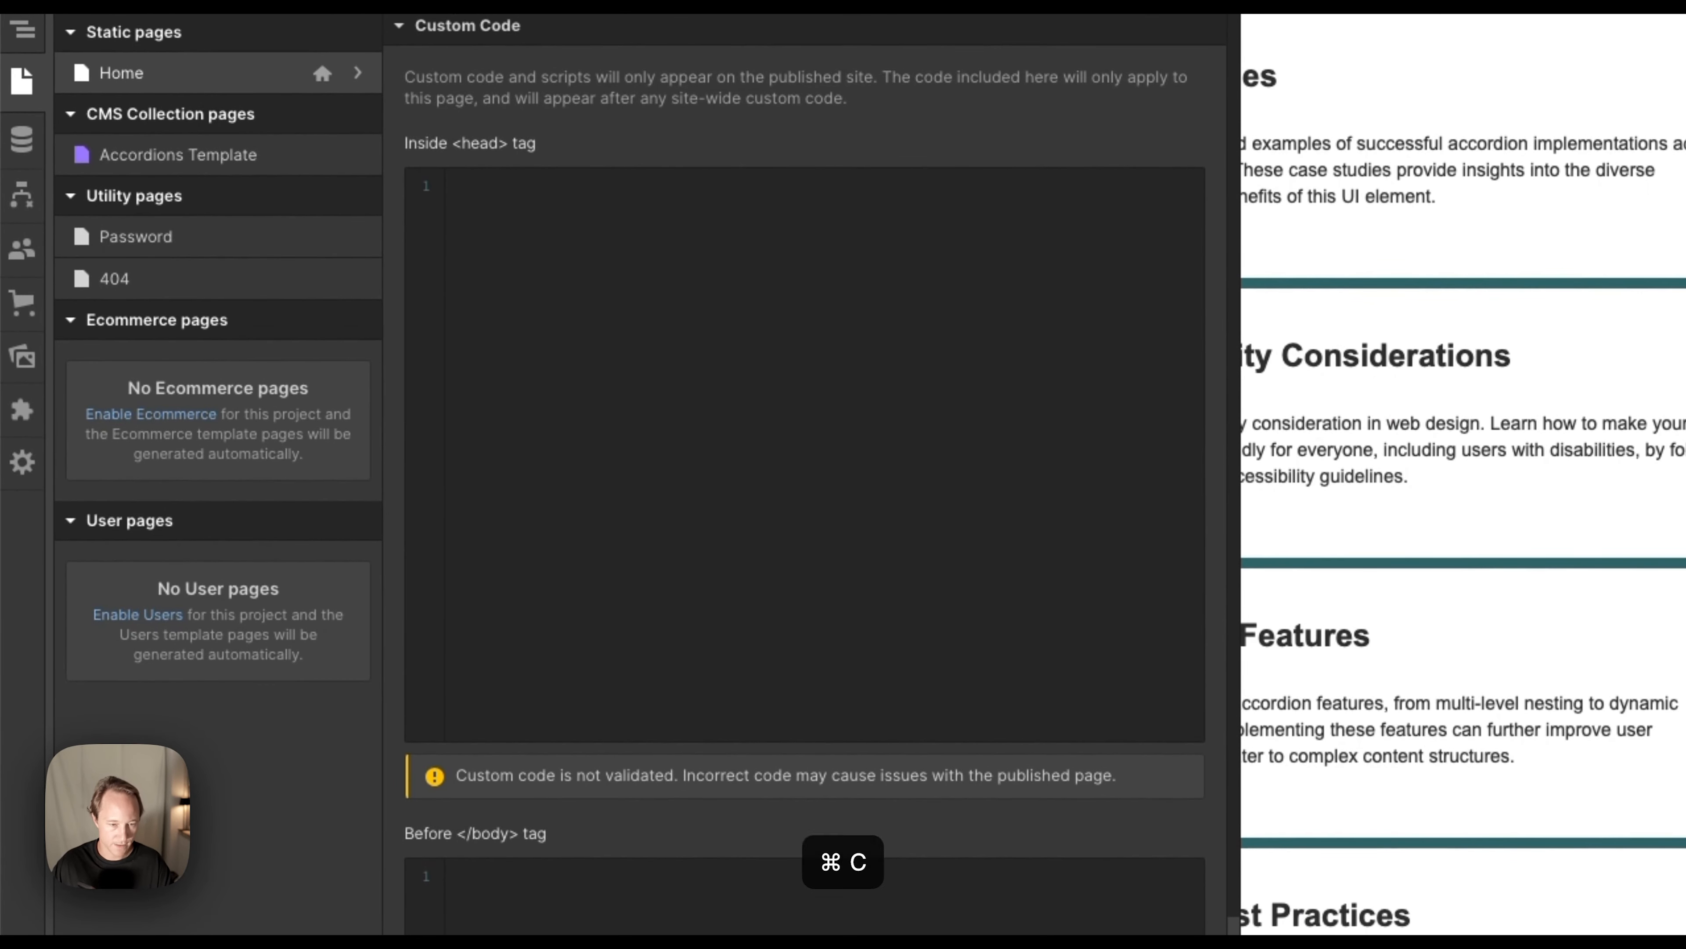
left_click(564, 406)
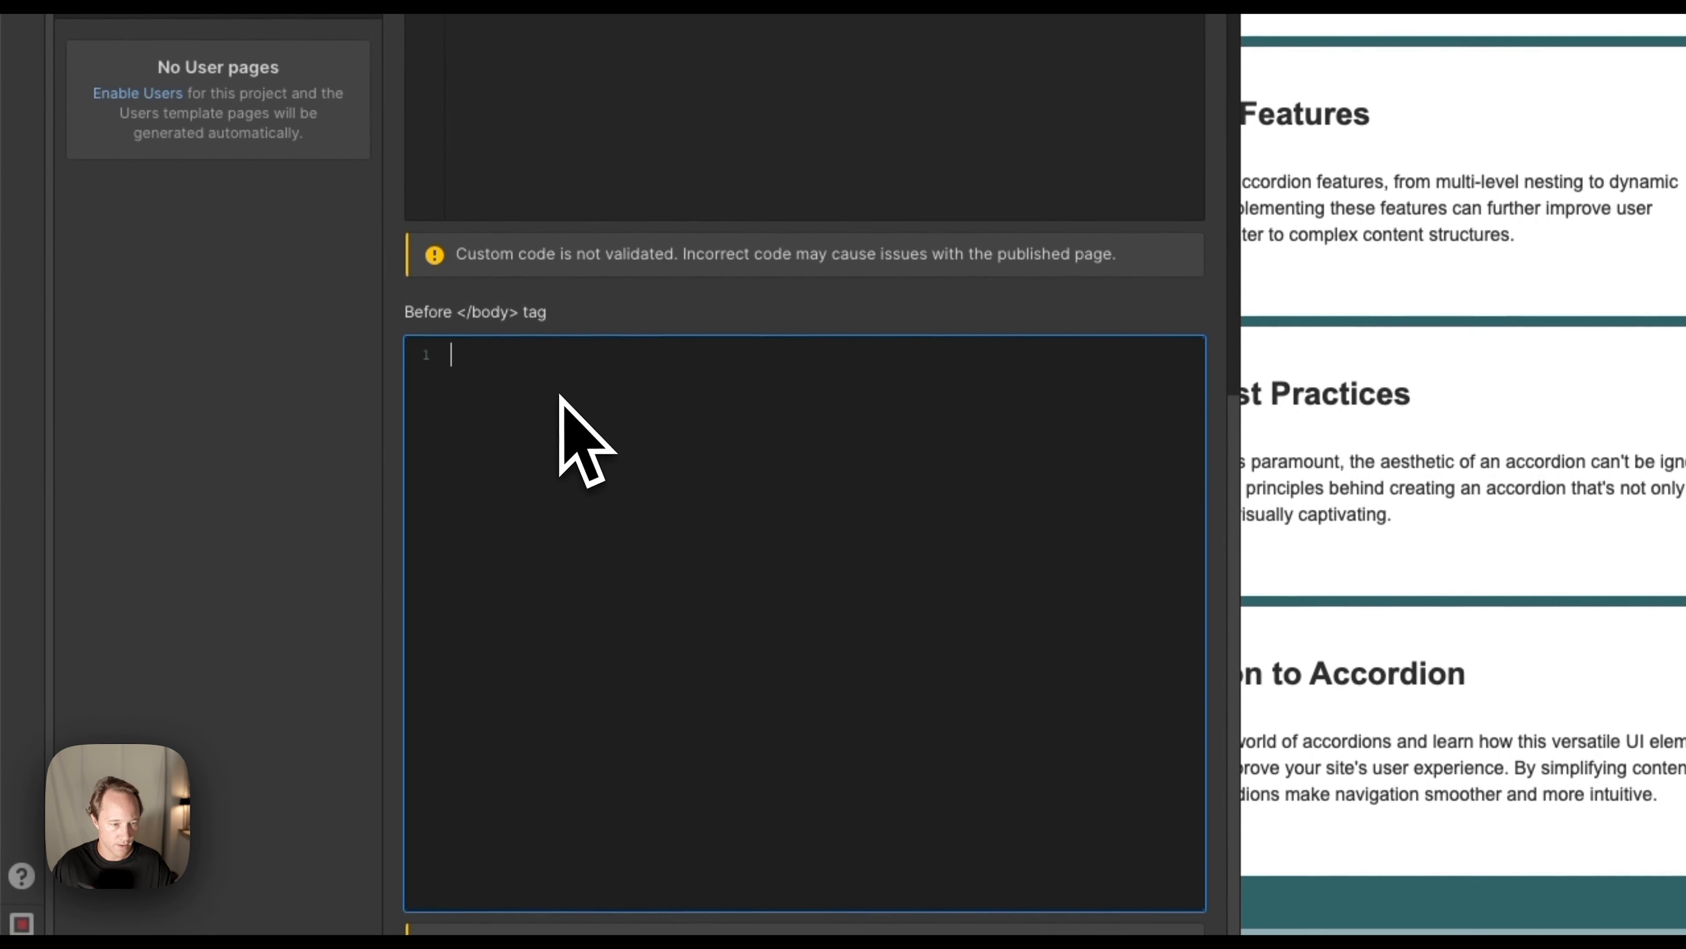
key("super+v")
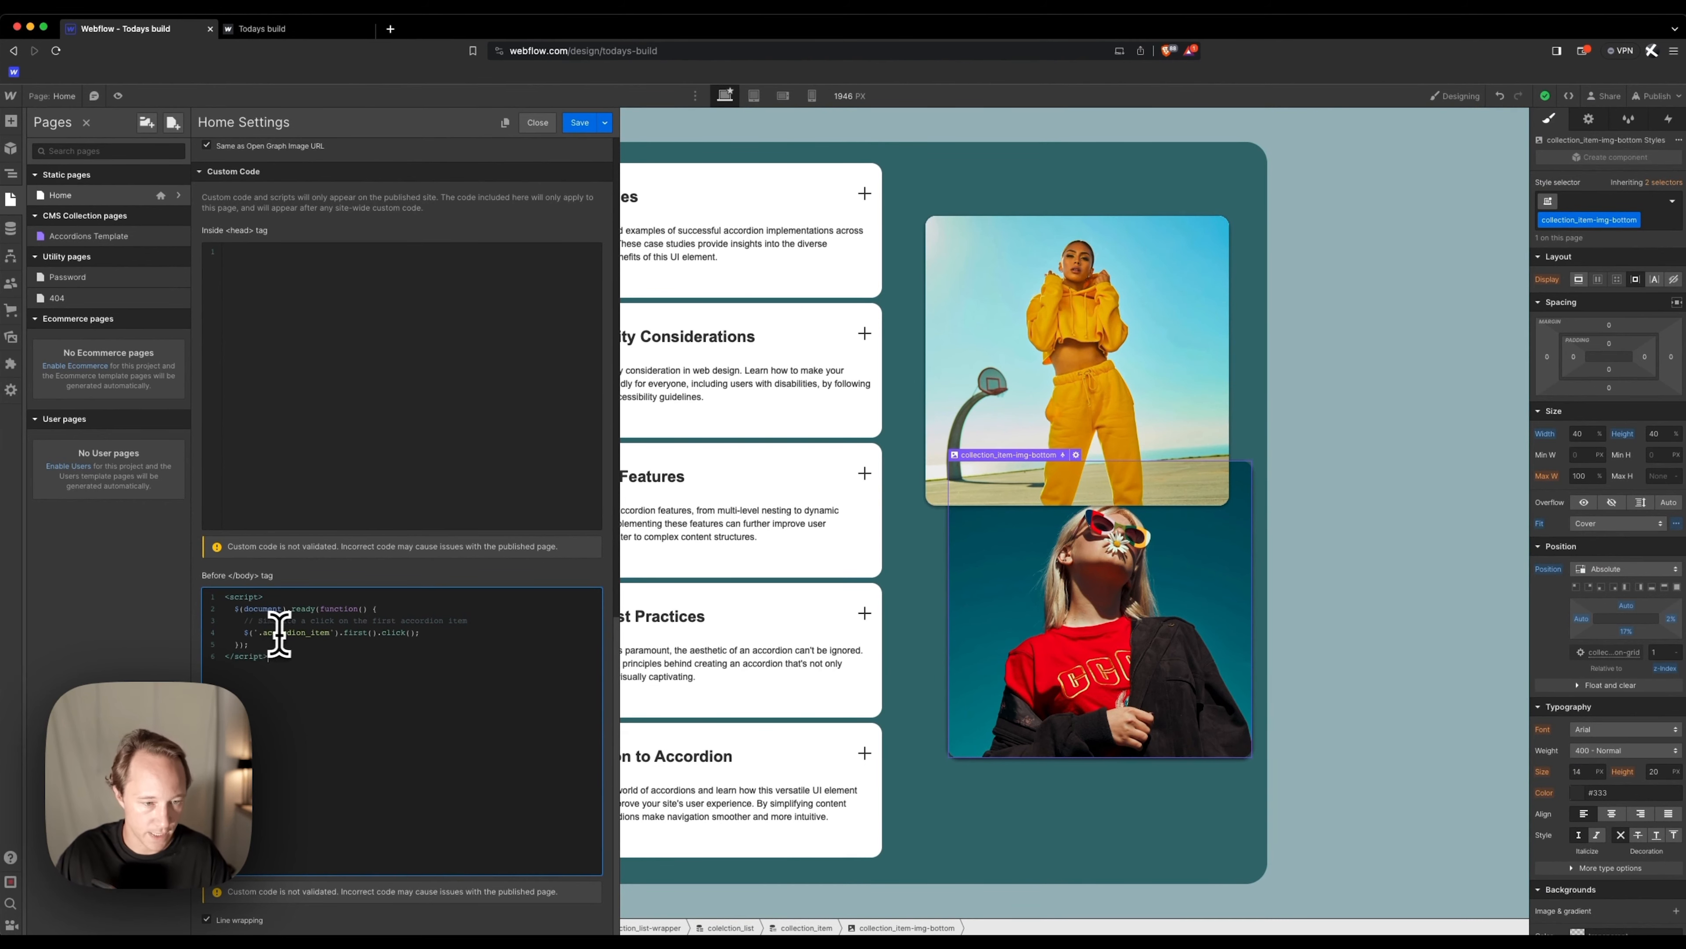
Change the script's class selector to .collection_item and save the Home page settings.
left_click_drag(302, 632, 263, 634)
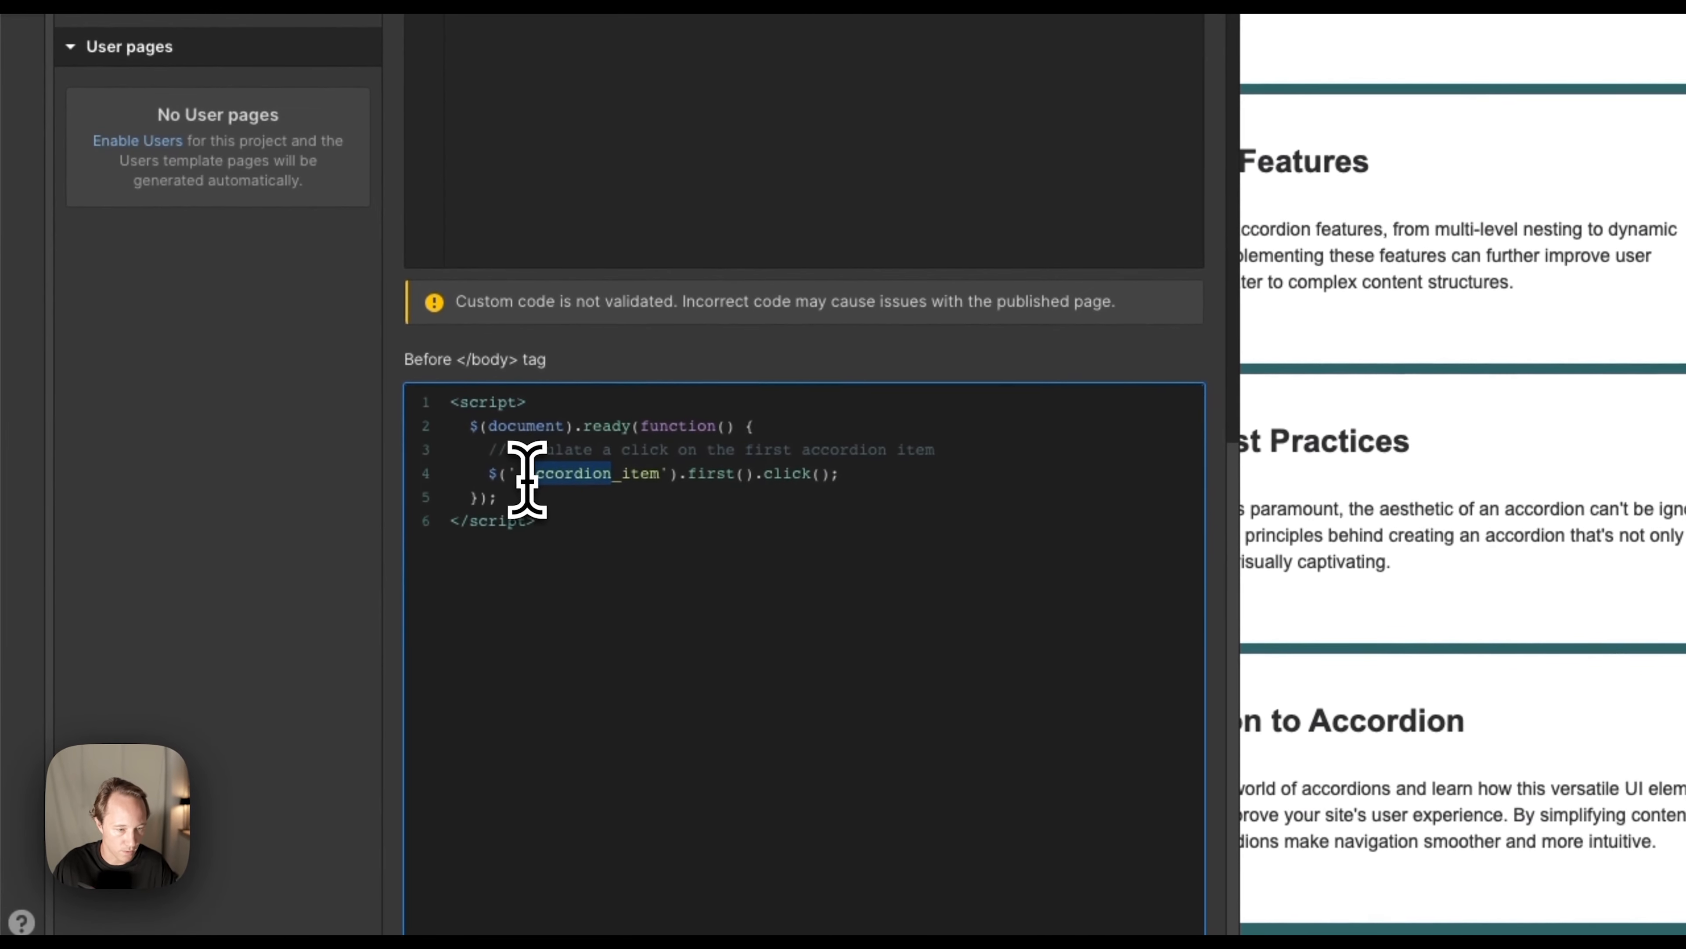
type("ac")
type("llecto")
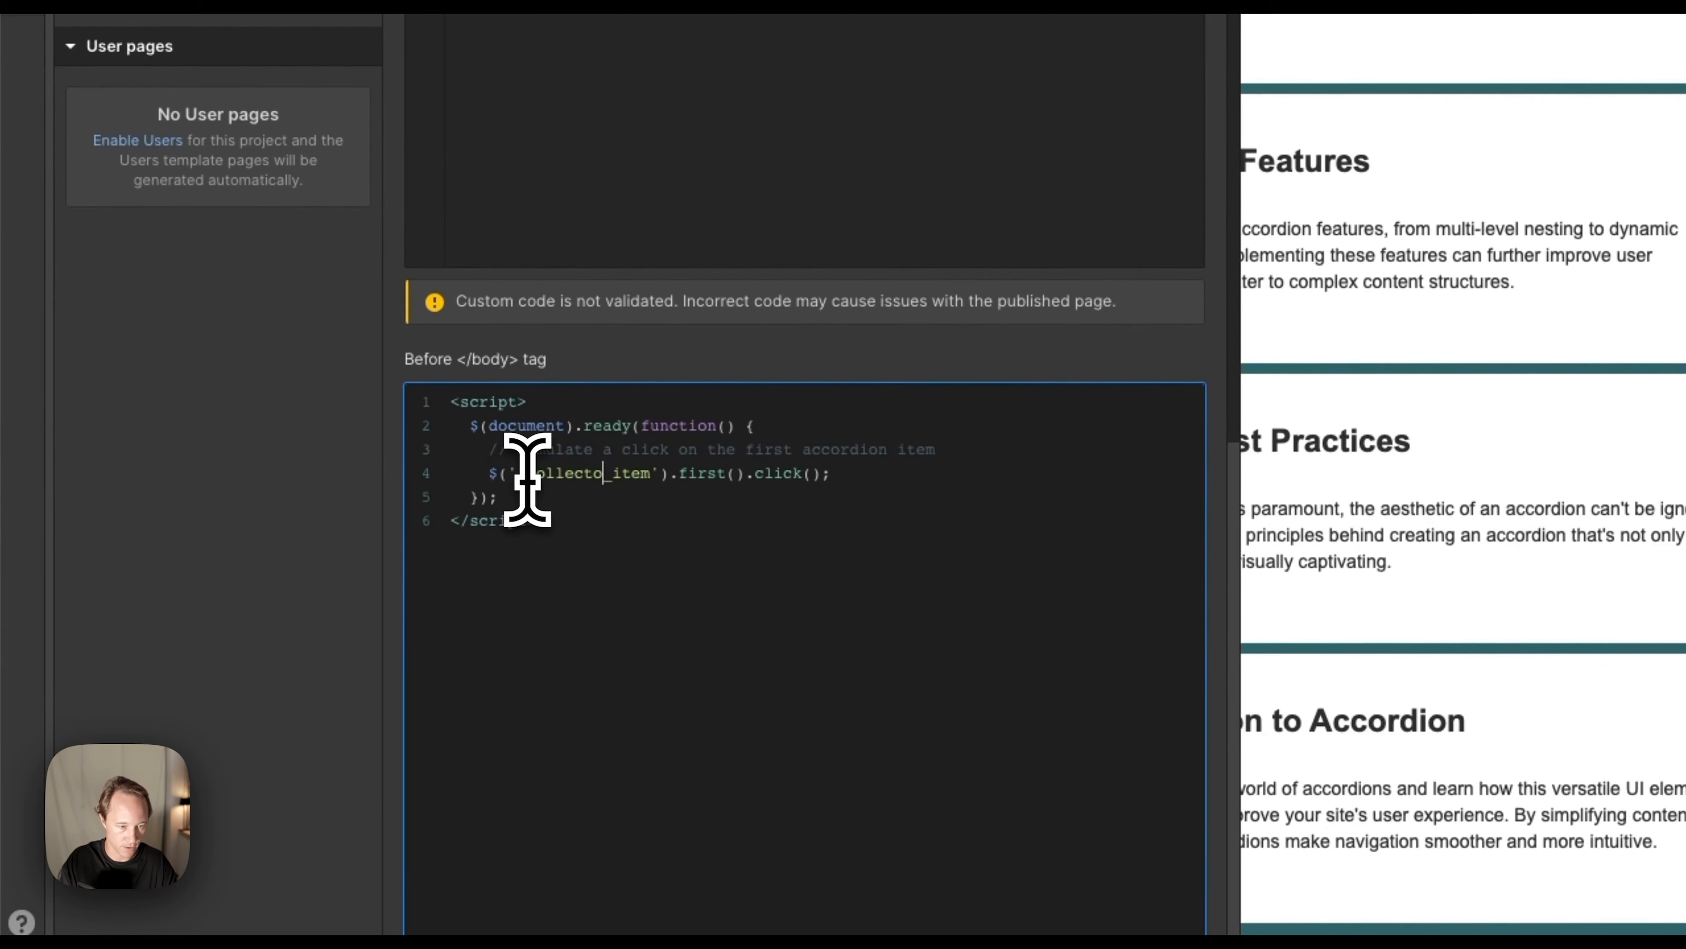
key("BackSpace")
type("ion")
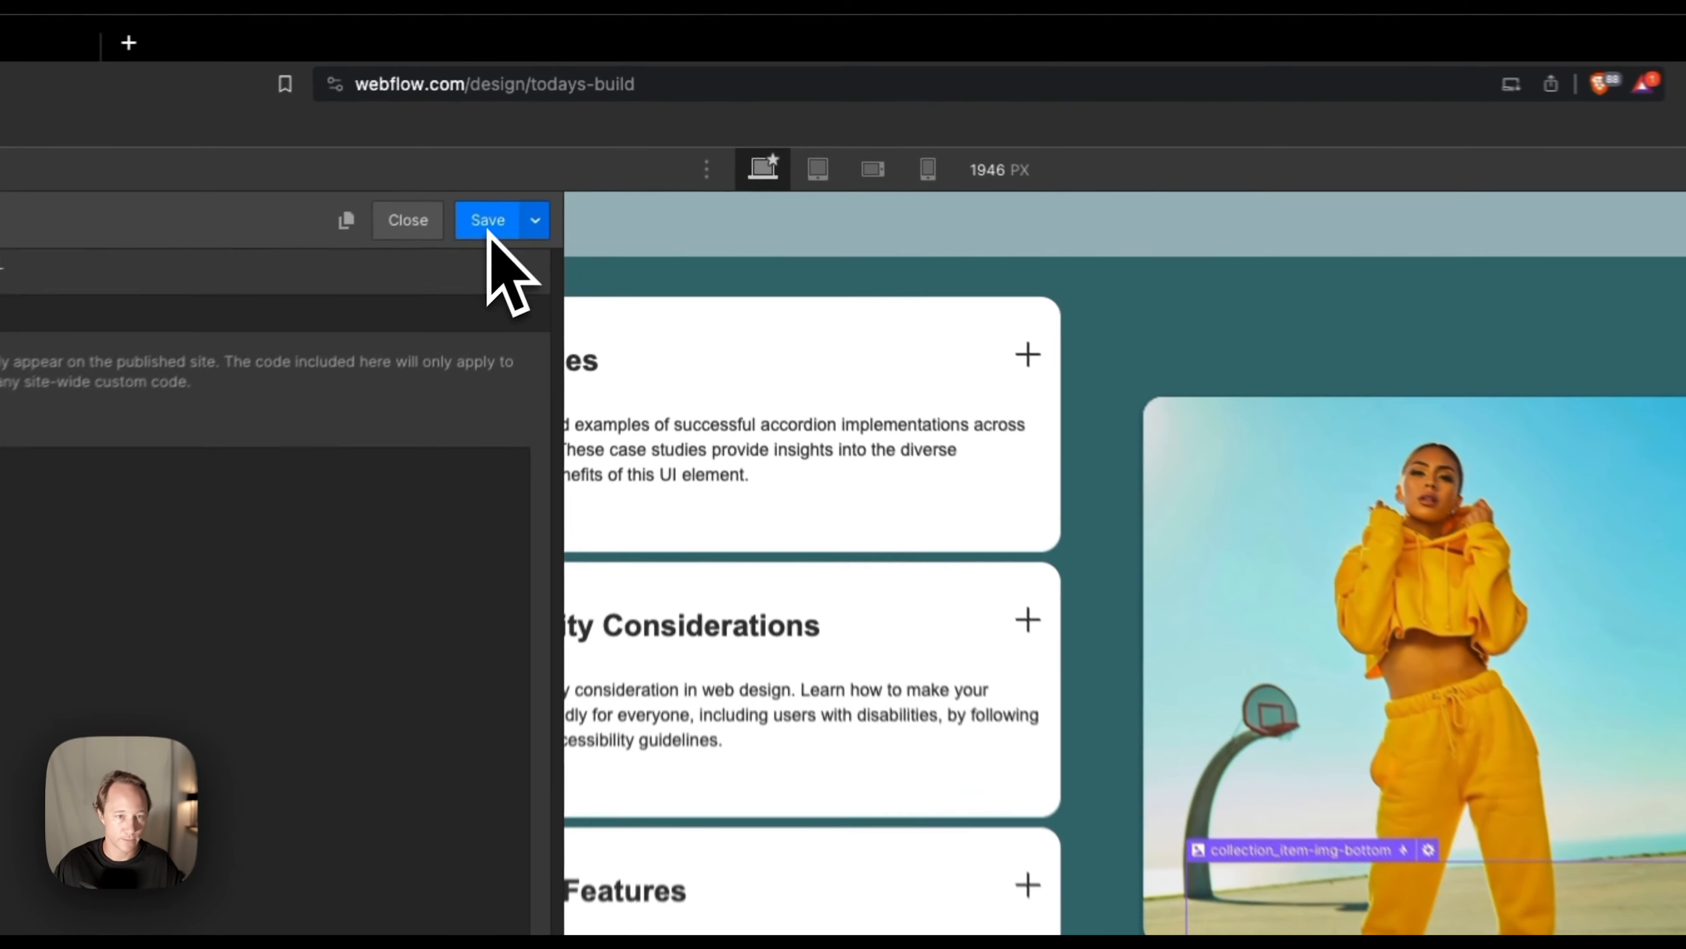
left_click(580, 124)
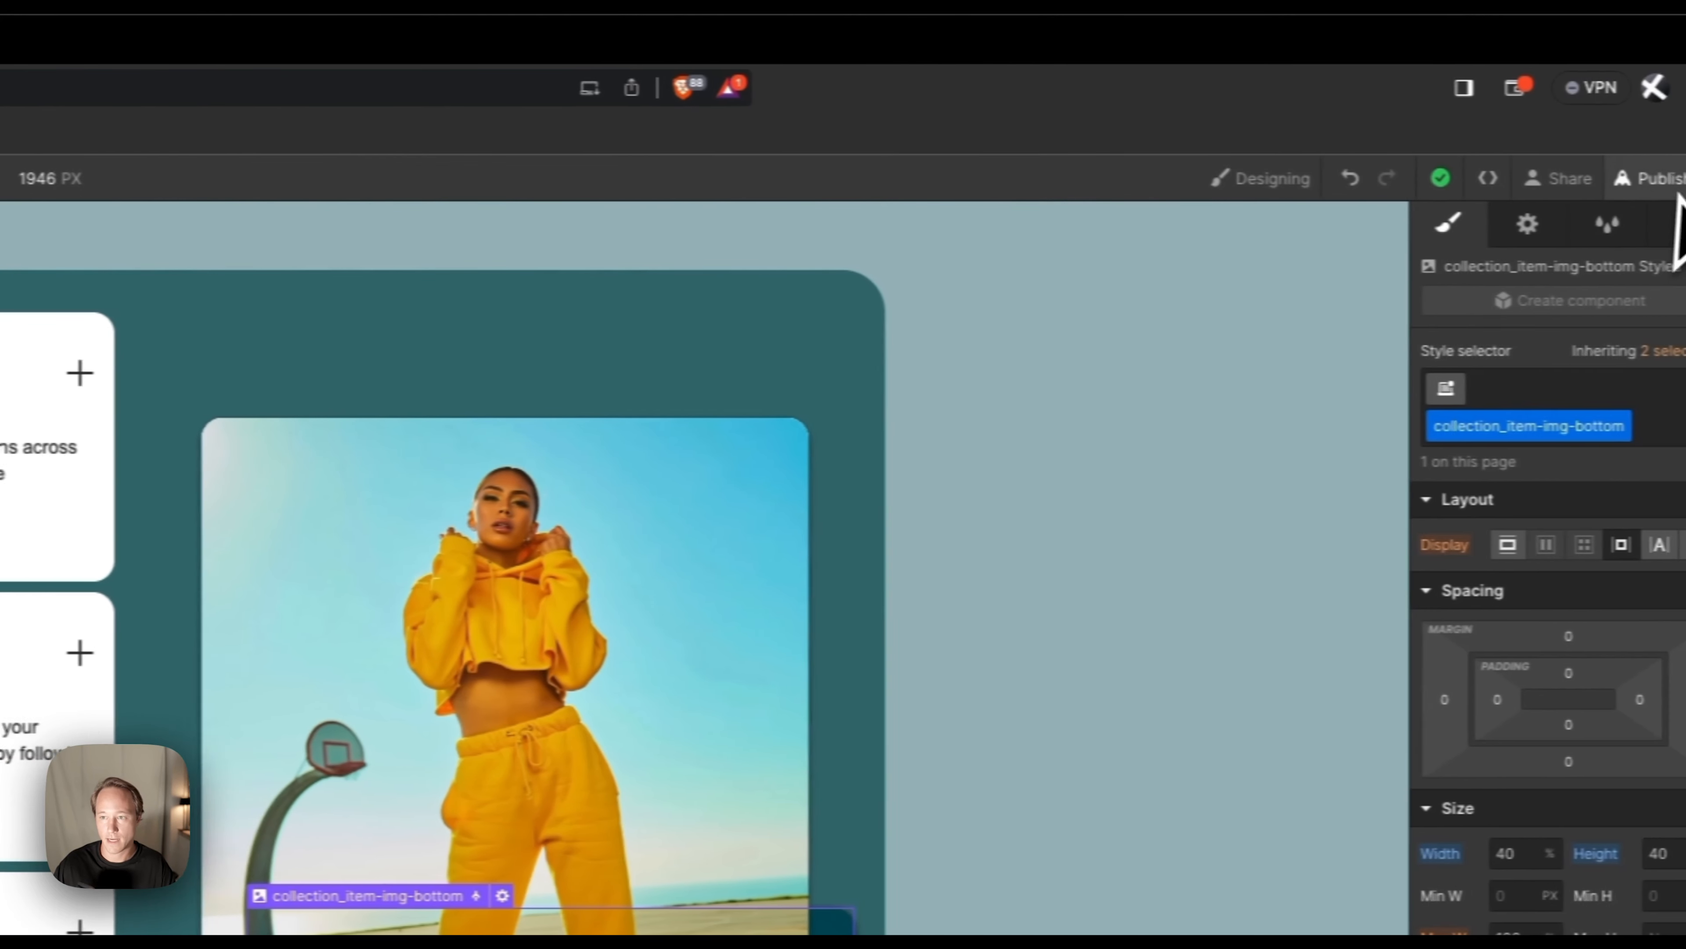
Publish the site to the staging domain todays-build.webflow.io and open the published page.
left_click(1633, 182)
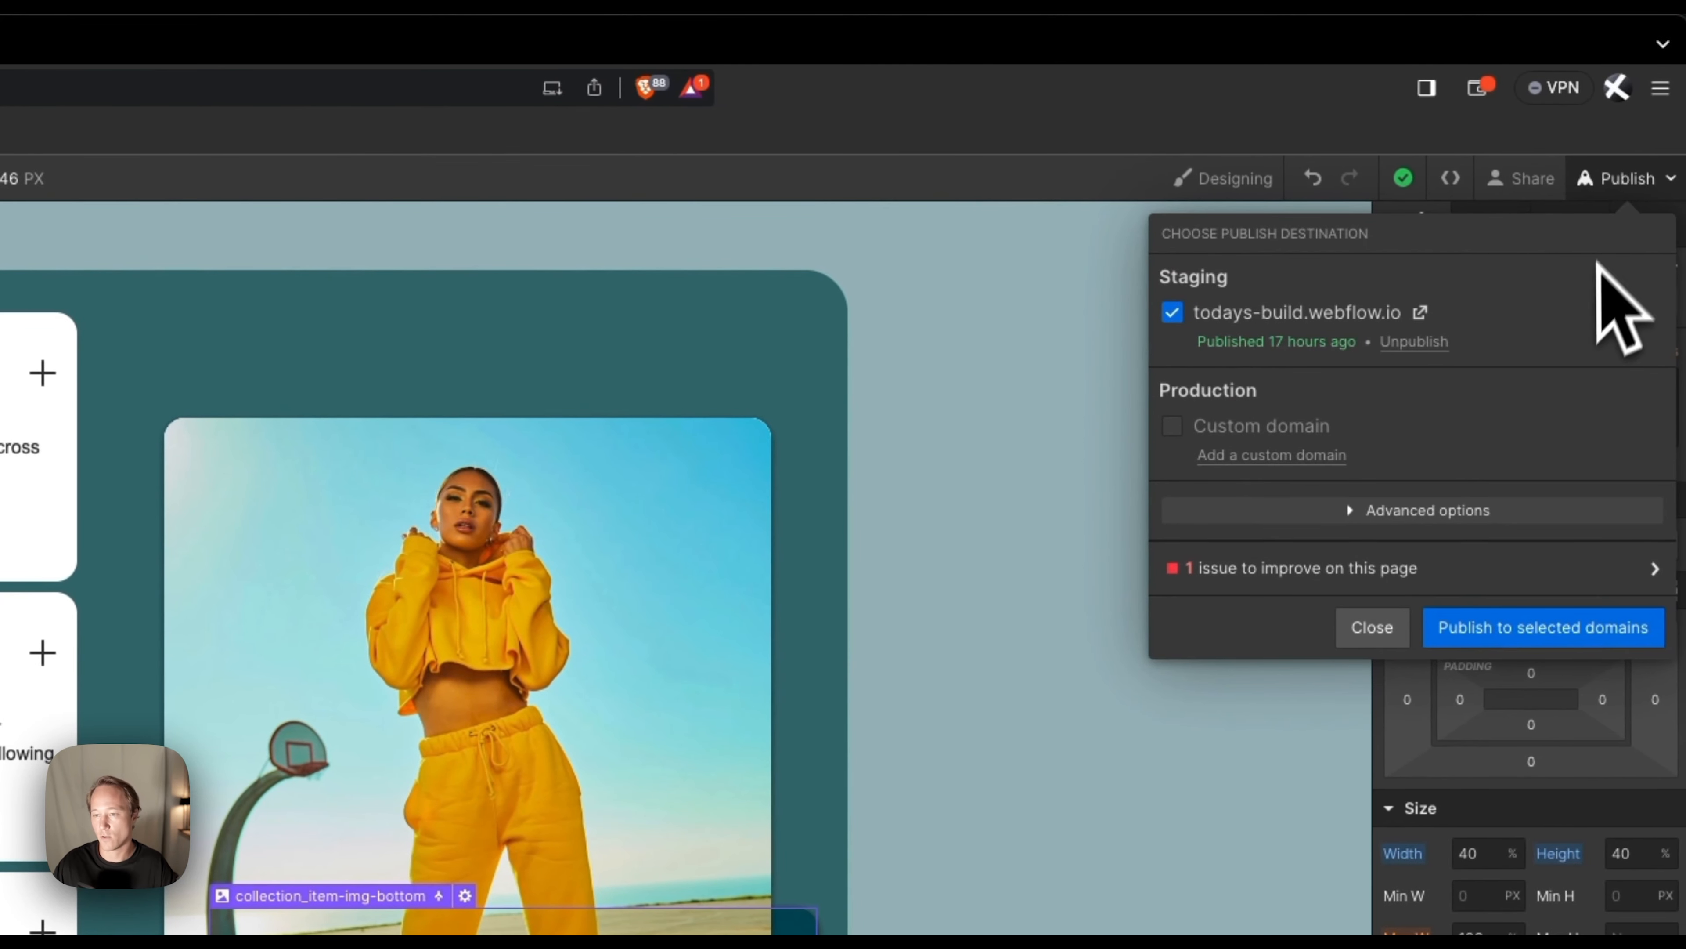
left_click(1593, 628)
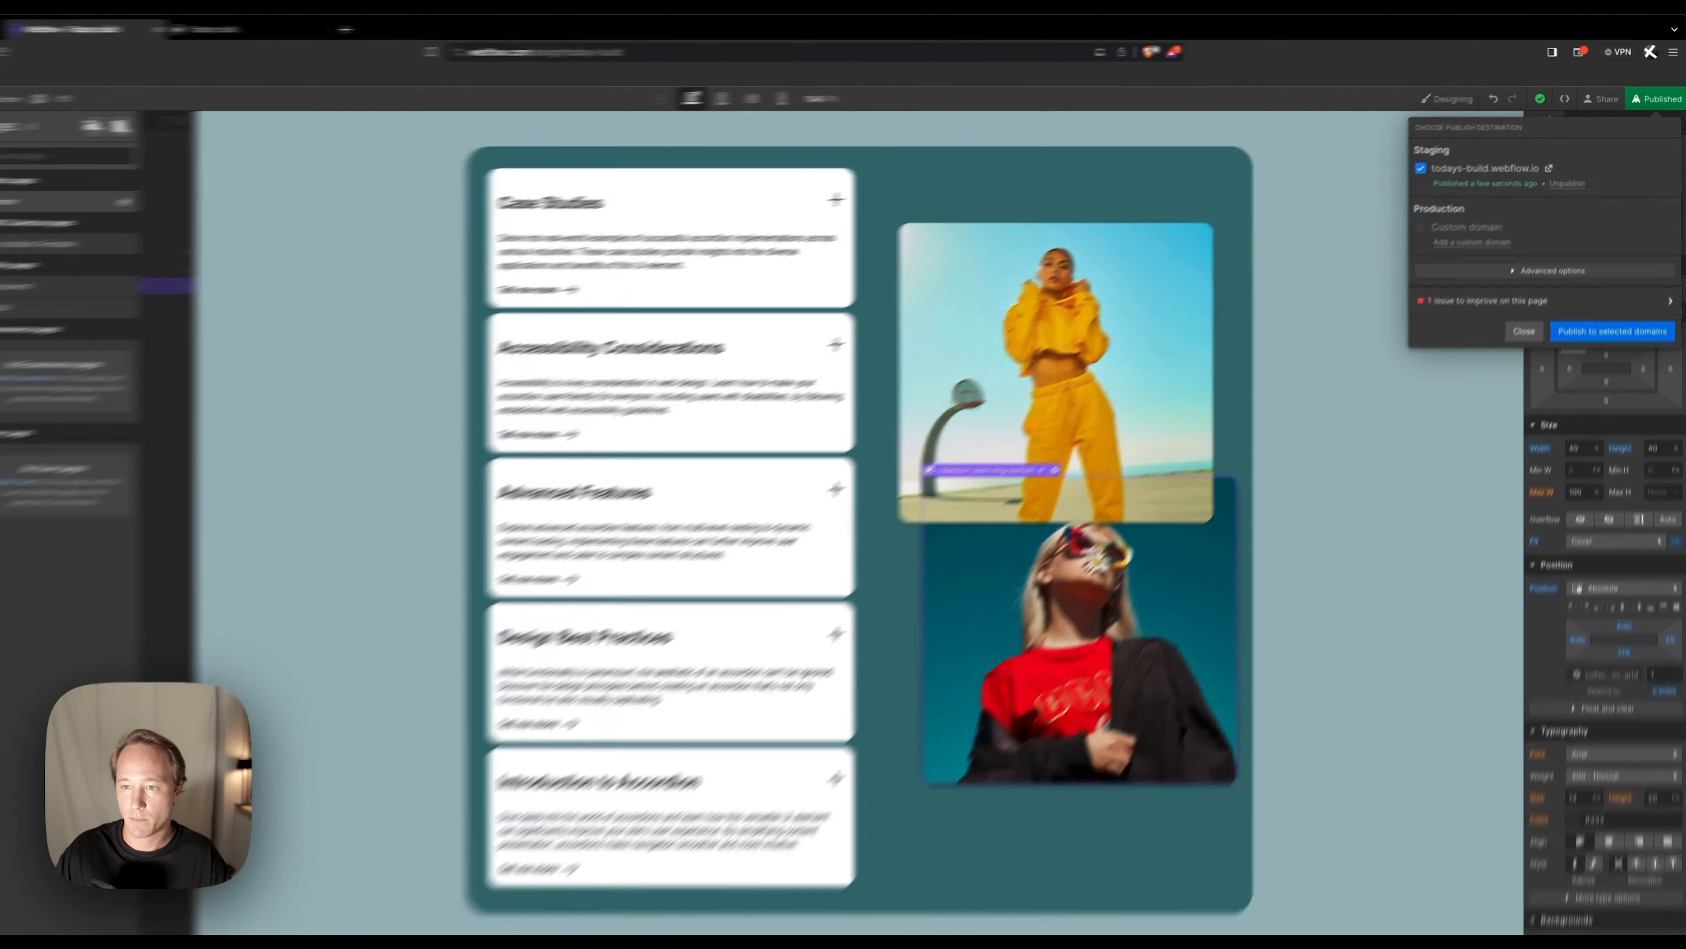
left_click(1553, 164)
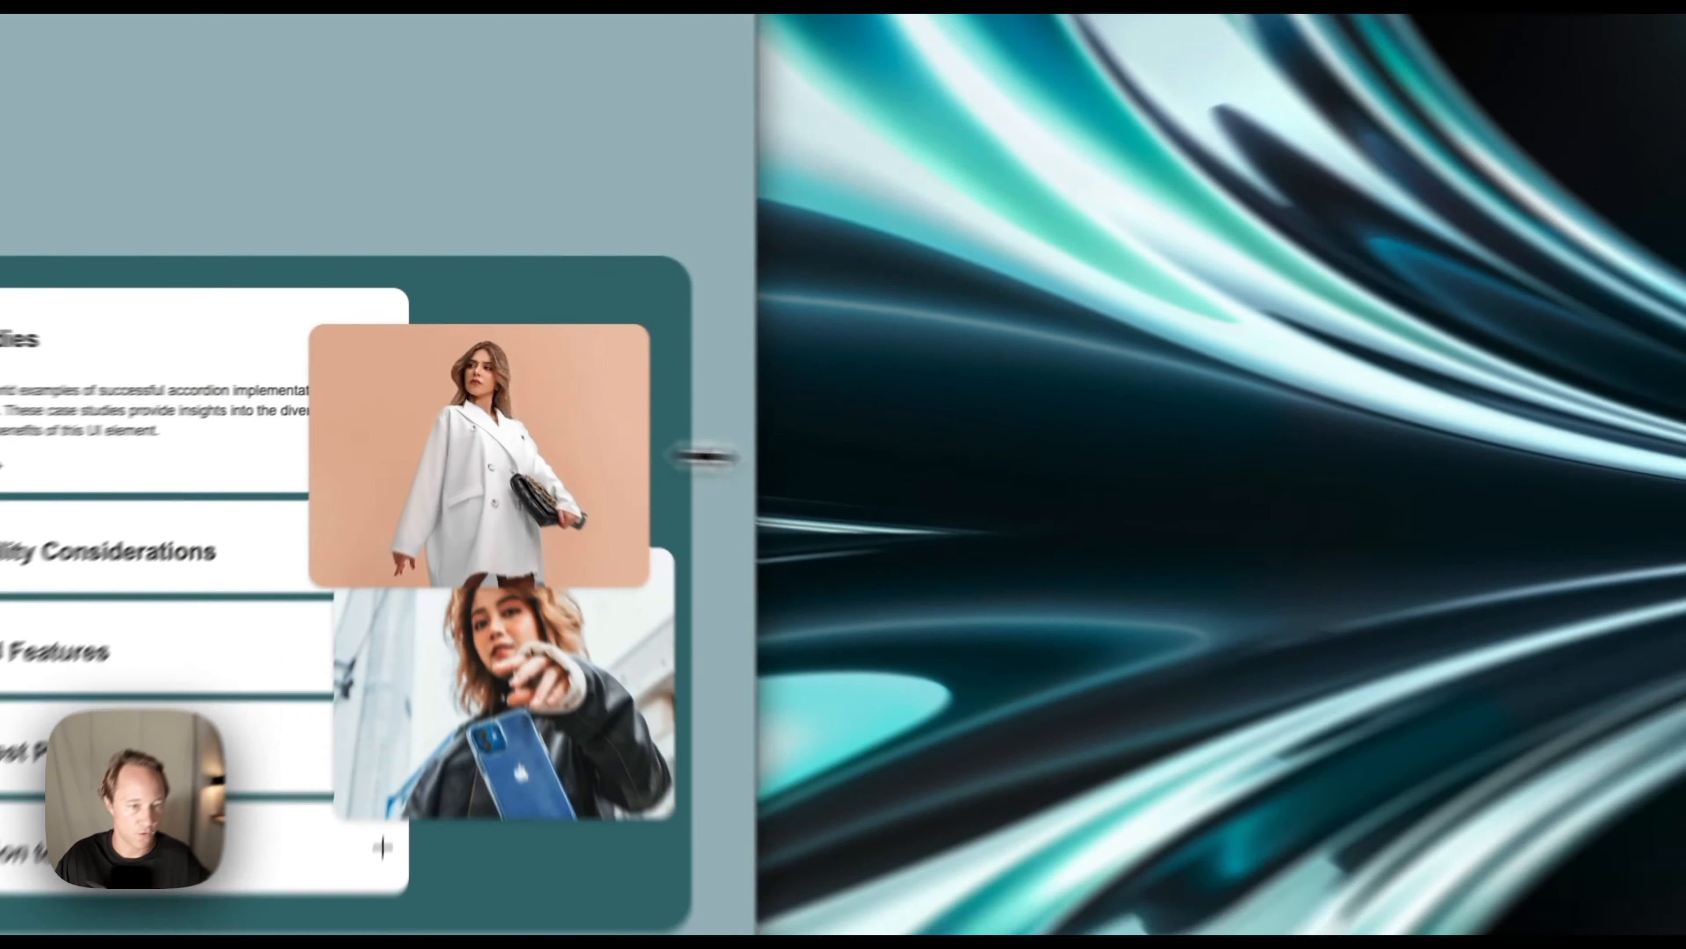
Paste the resizeImageBasedOnViewport script below the existing script in the Home page's custom code before the </body> tag.
left_click_drag(704, 456, 1671, 546)
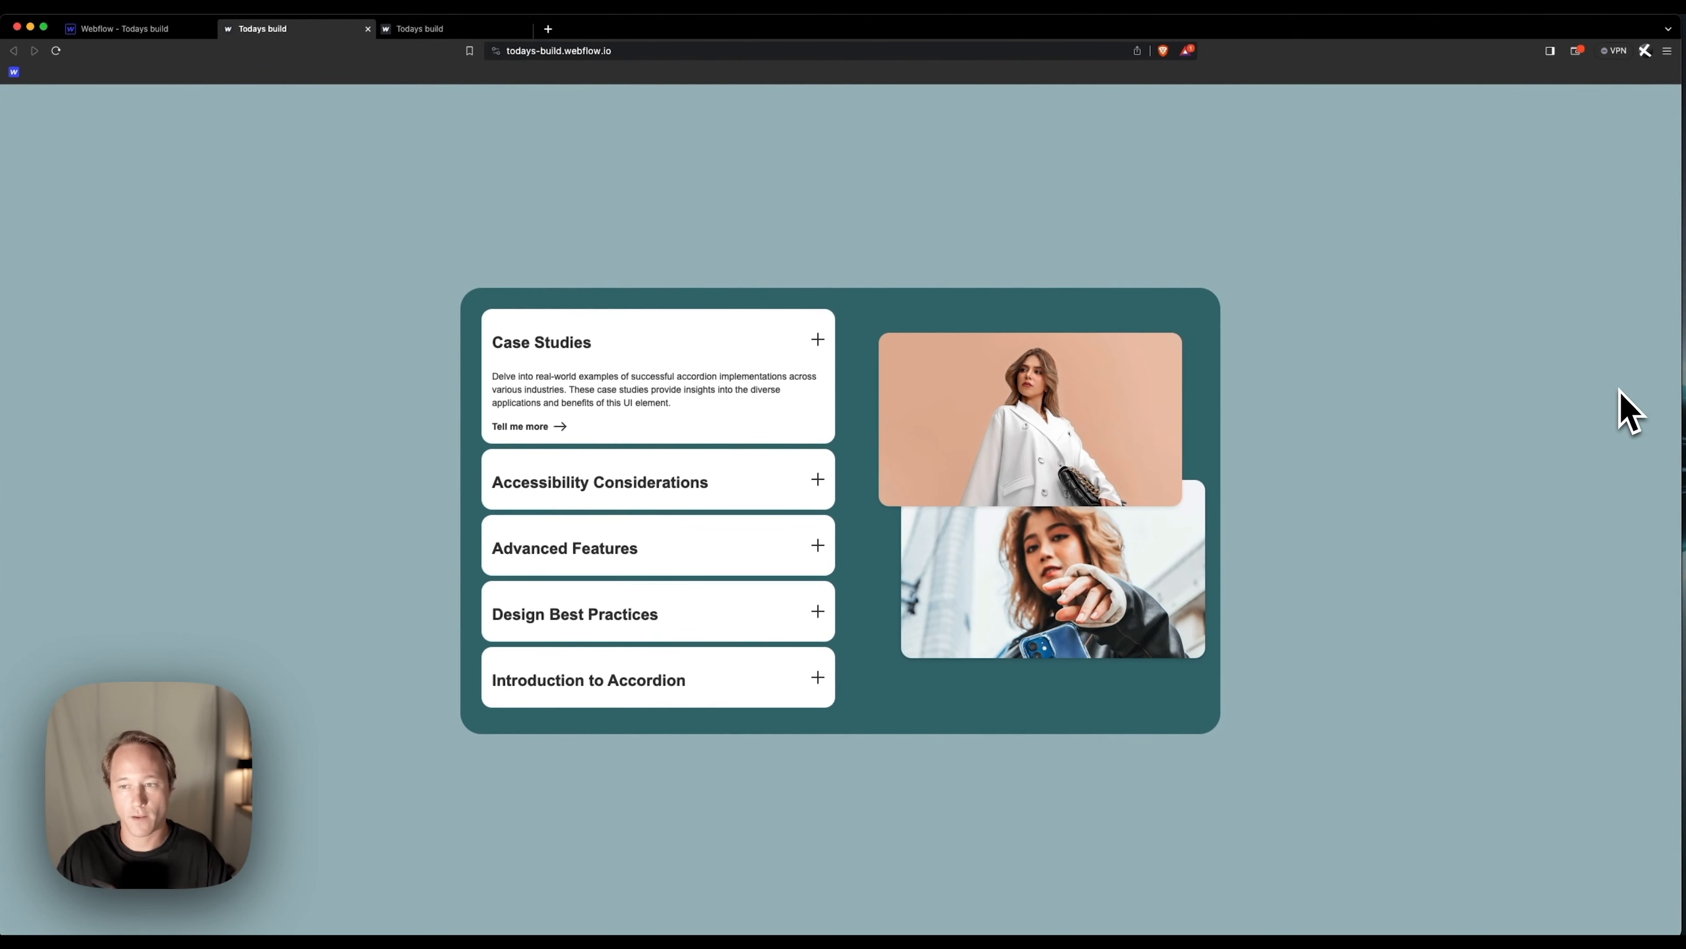
left_click(159, 29)
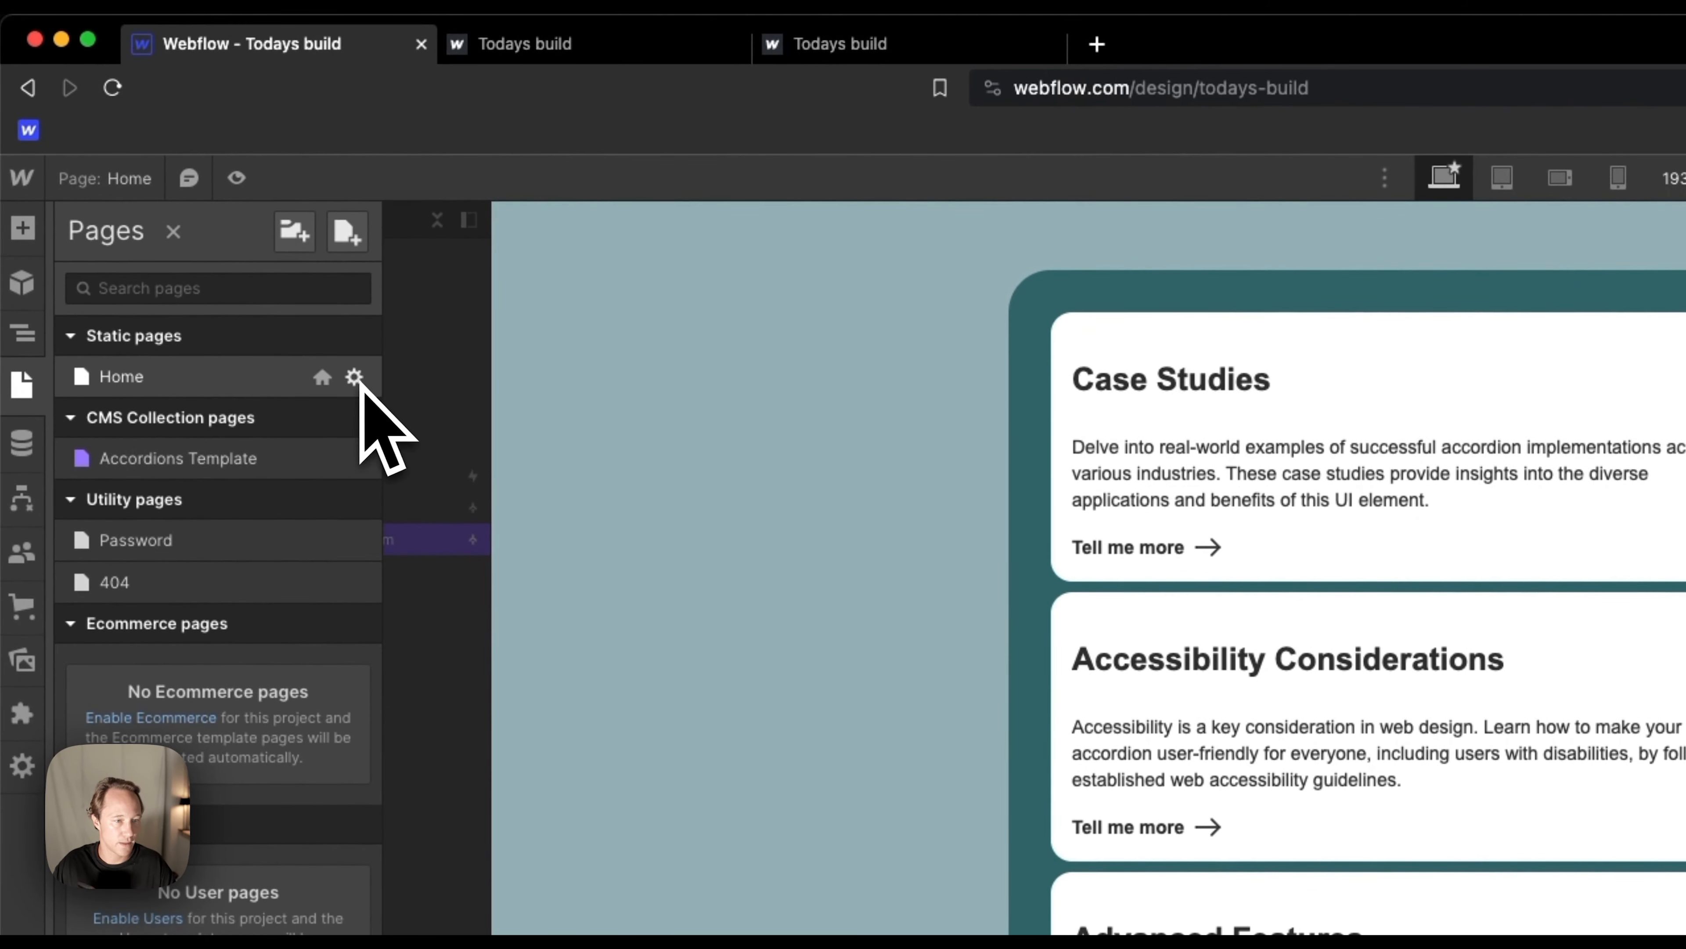
left_click(355, 378)
scroll(531, 432, "down", 20)
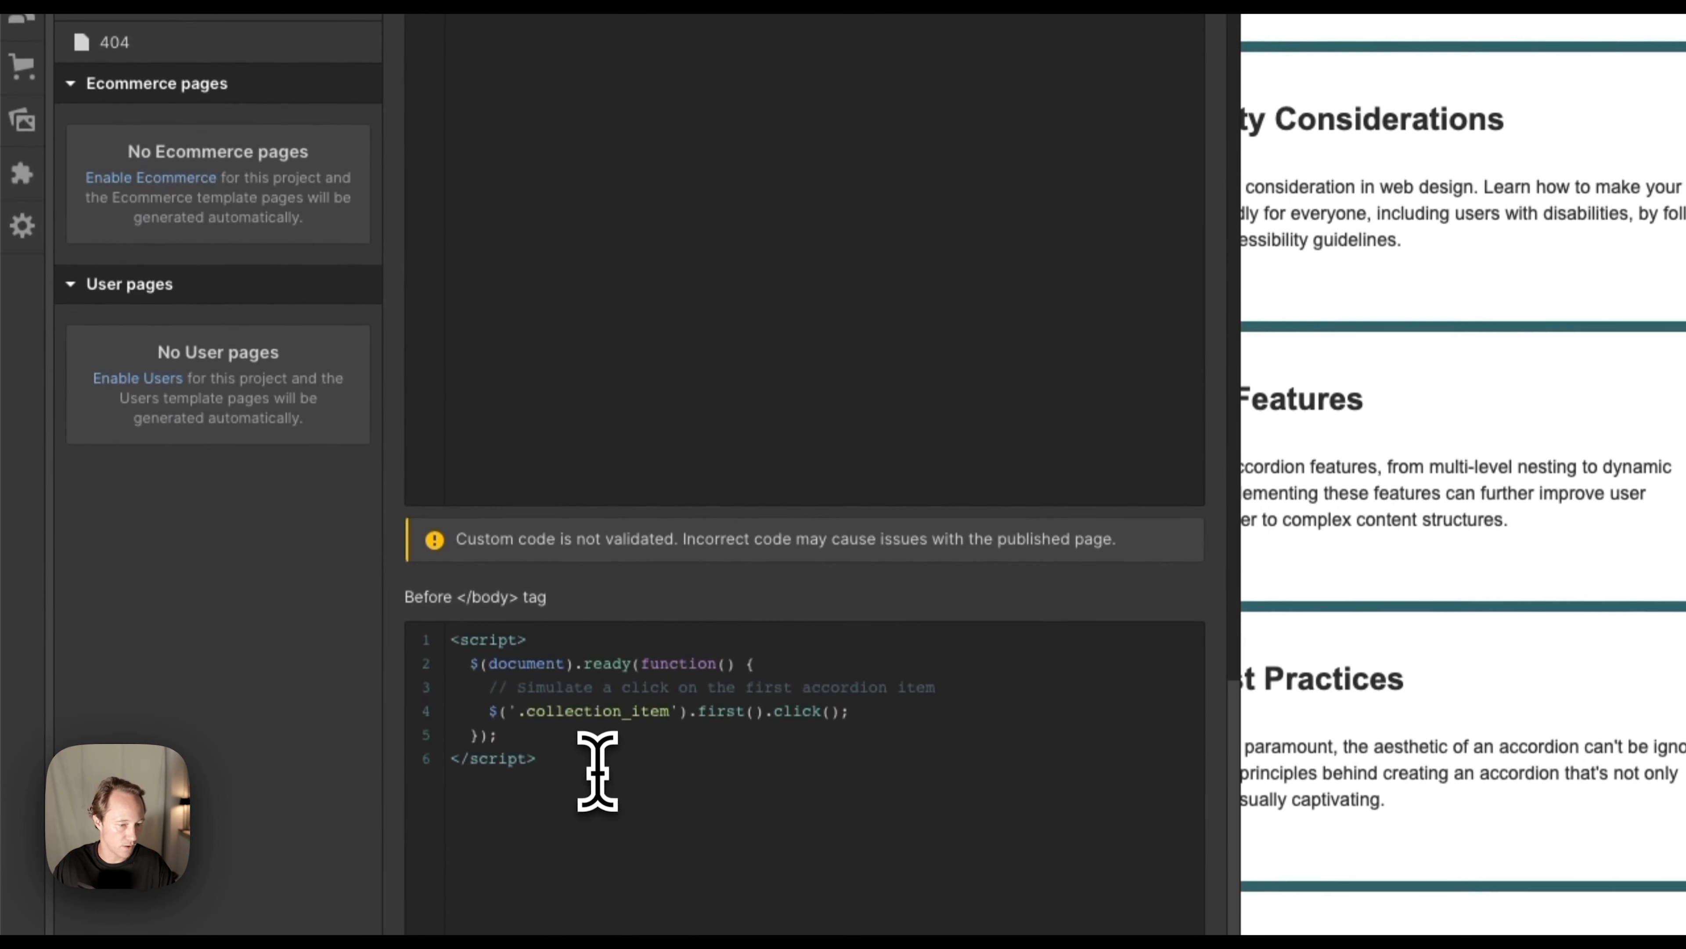
left_click(597, 770)
key("Return")
key("Return")
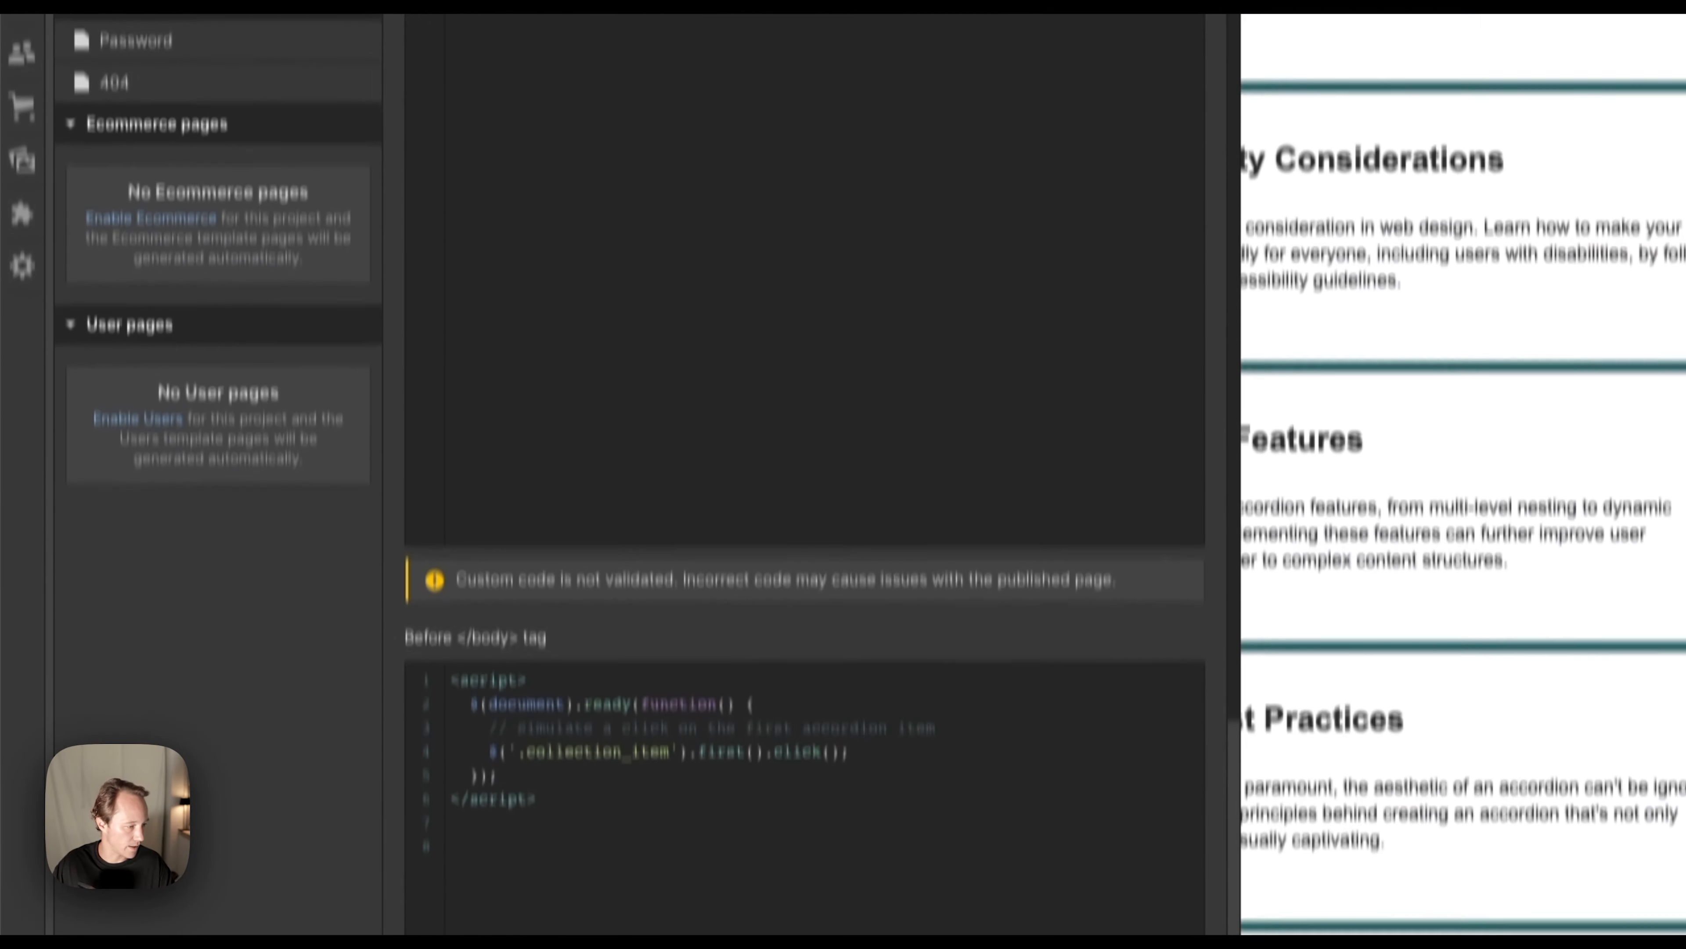
key("super+c")
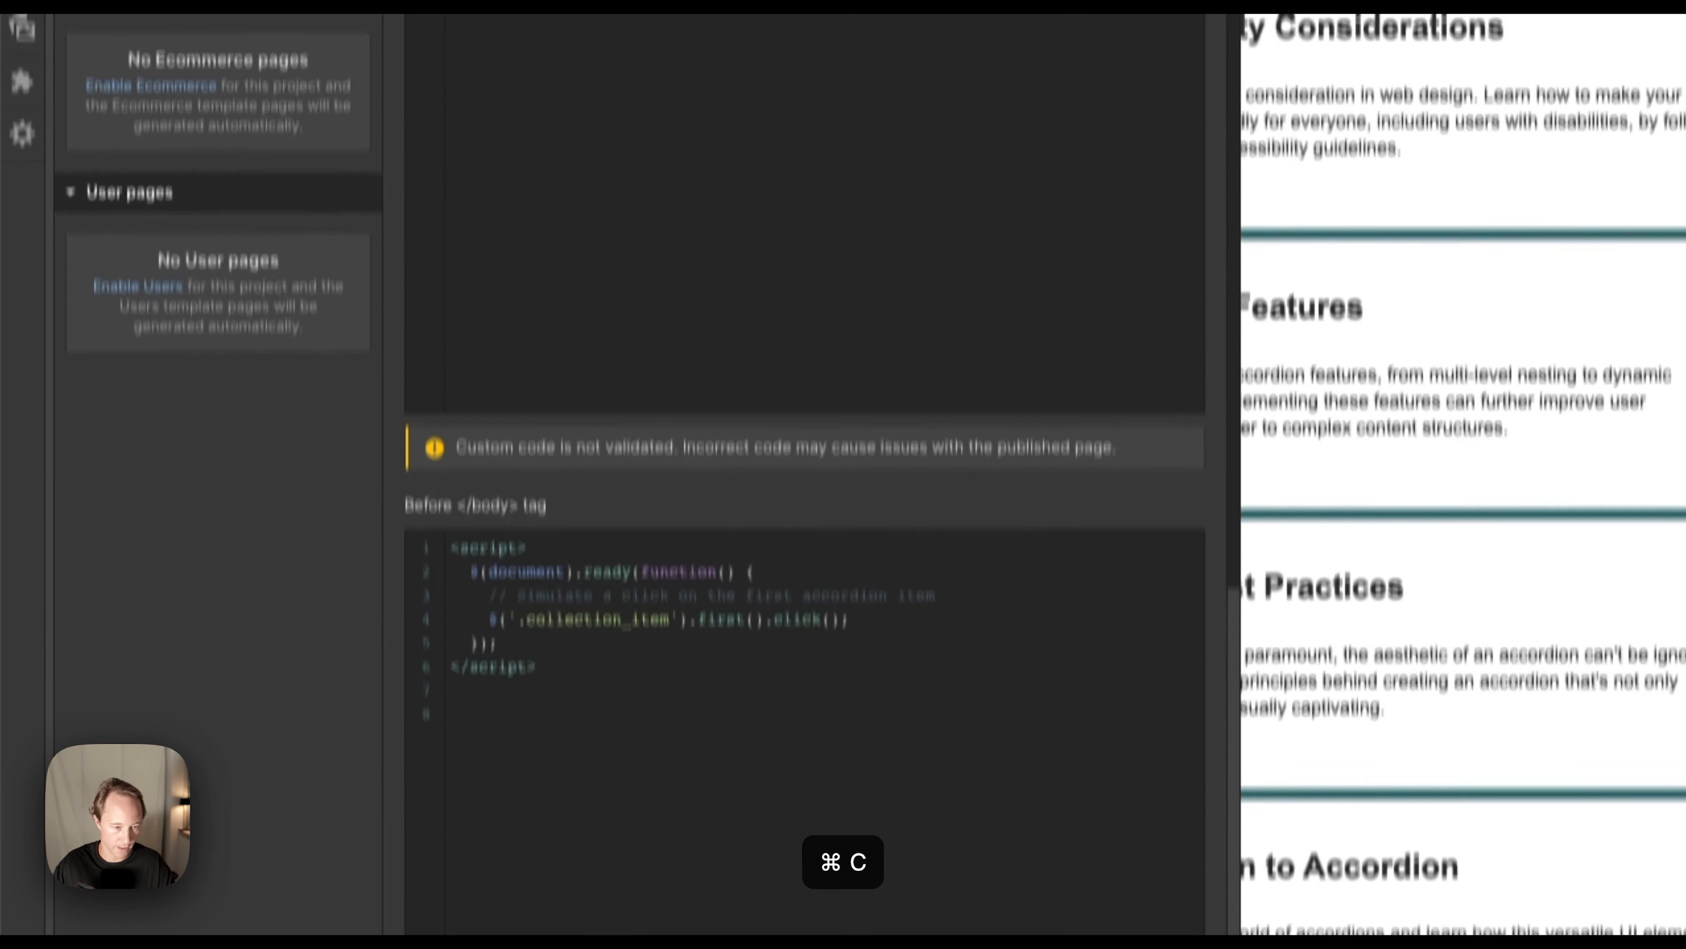
left_click(534, 877)
key("super+v")
scroll(836, 860, "up", 5)
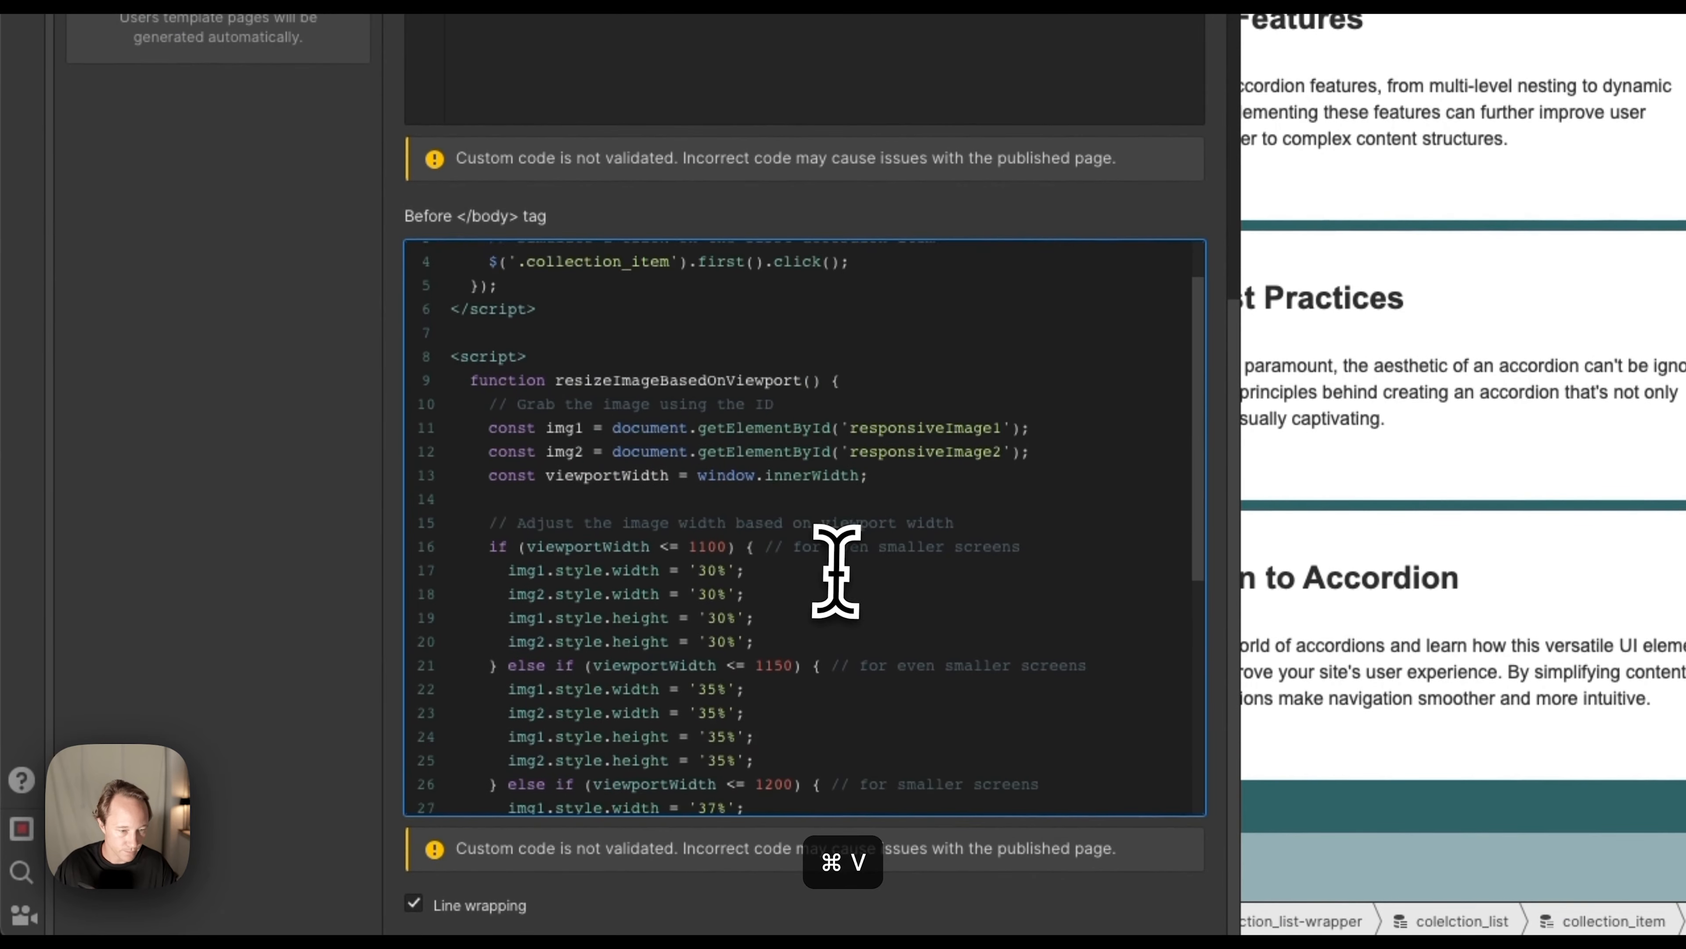
Copy the element ID responsiveImage1 from the script's first getElementById line.
scroll(835, 571, "up", 2)
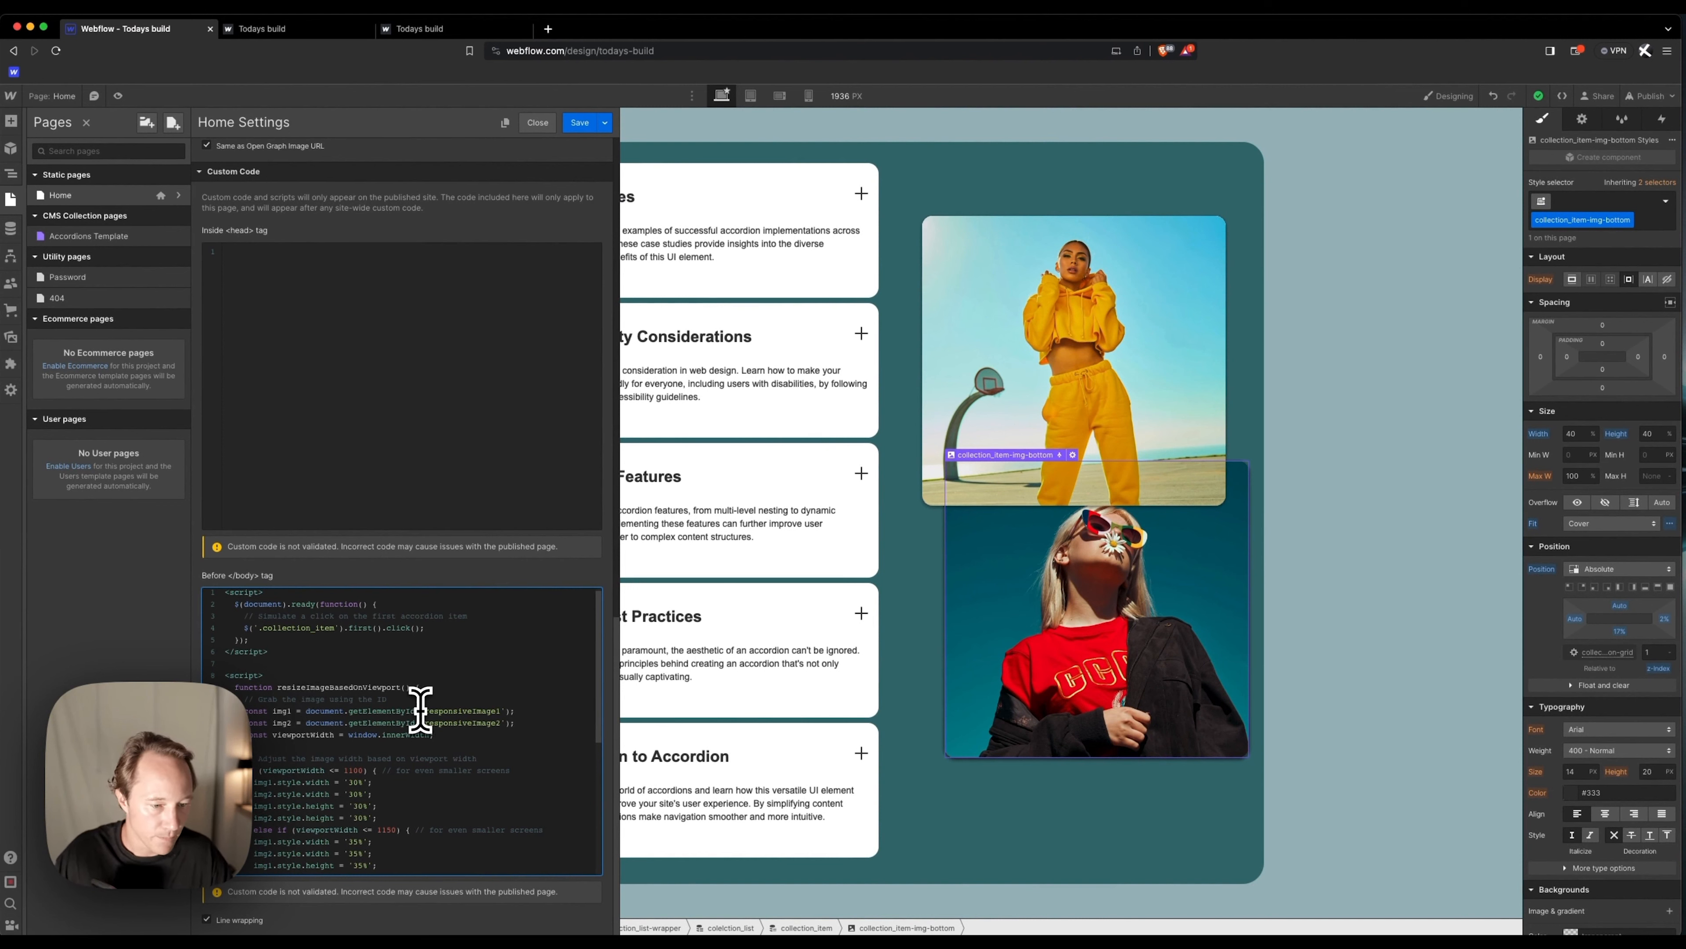
scroll(392, 718, "down", 2)
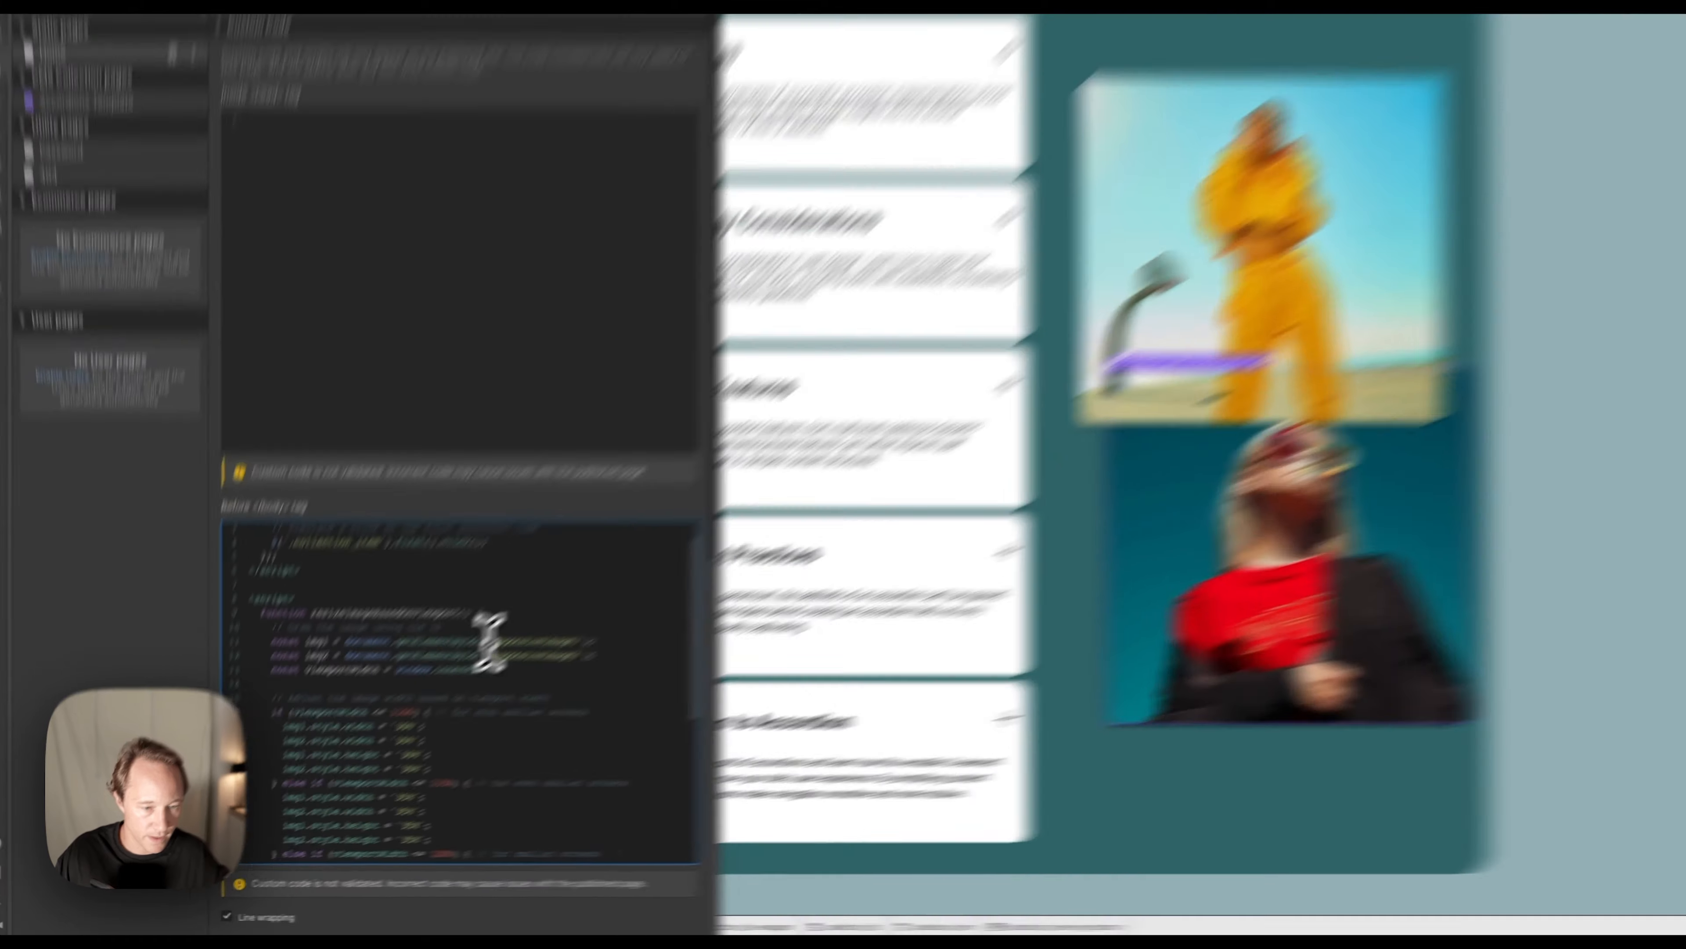
double_click(495, 689)
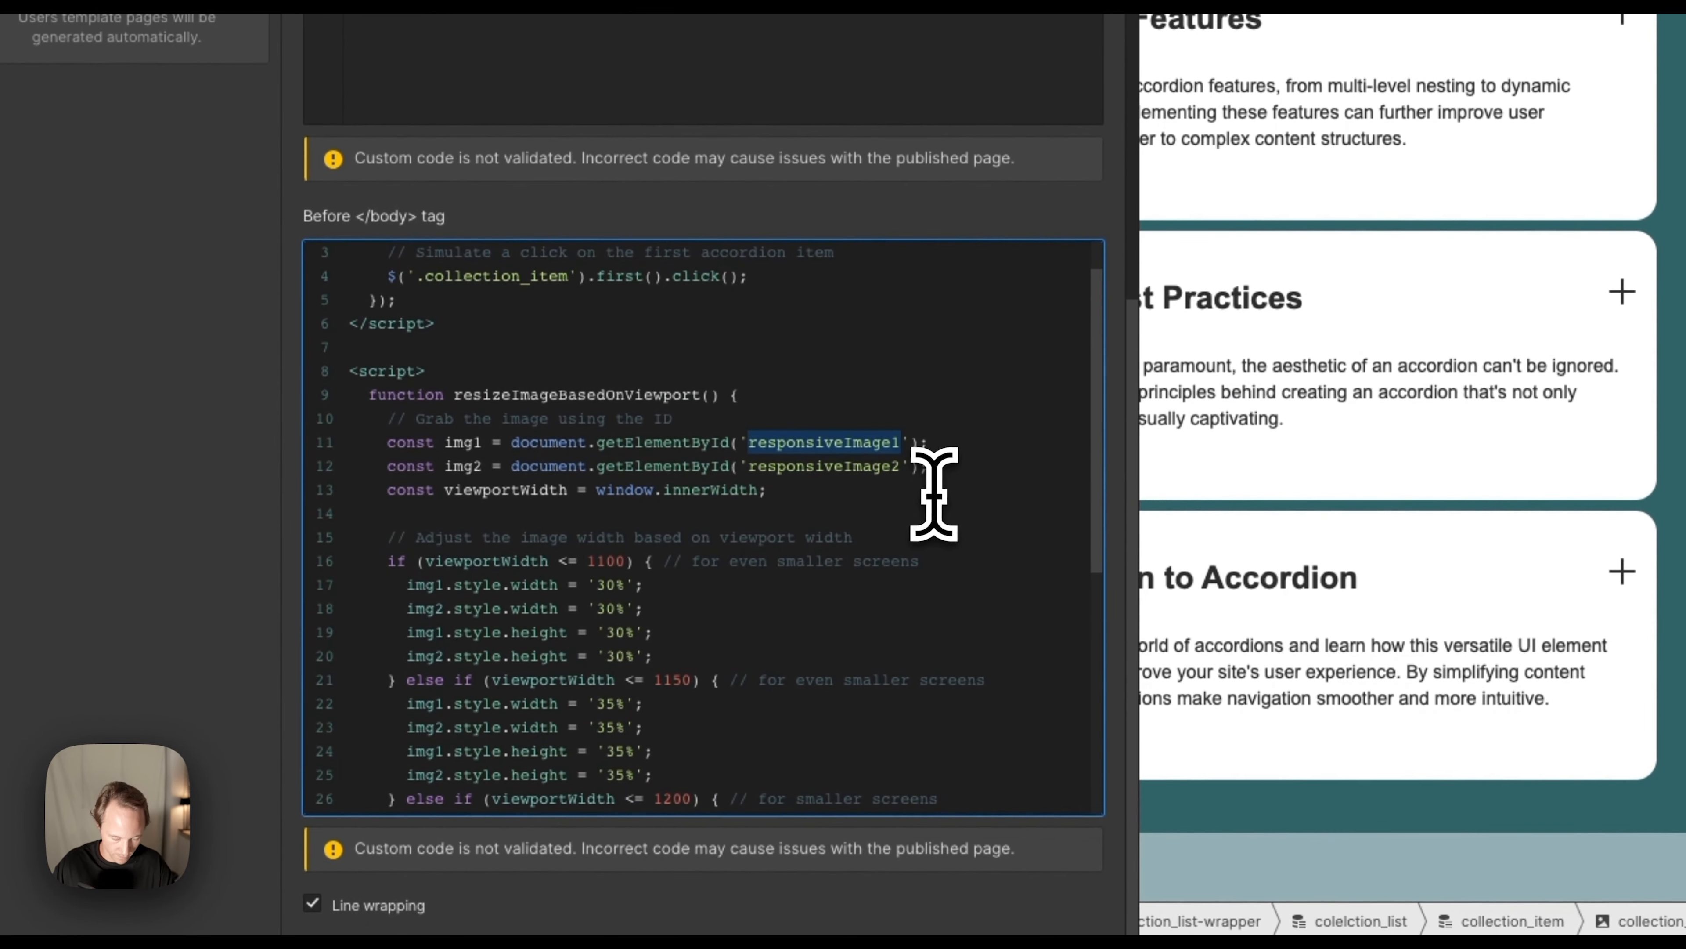
key("super+c")
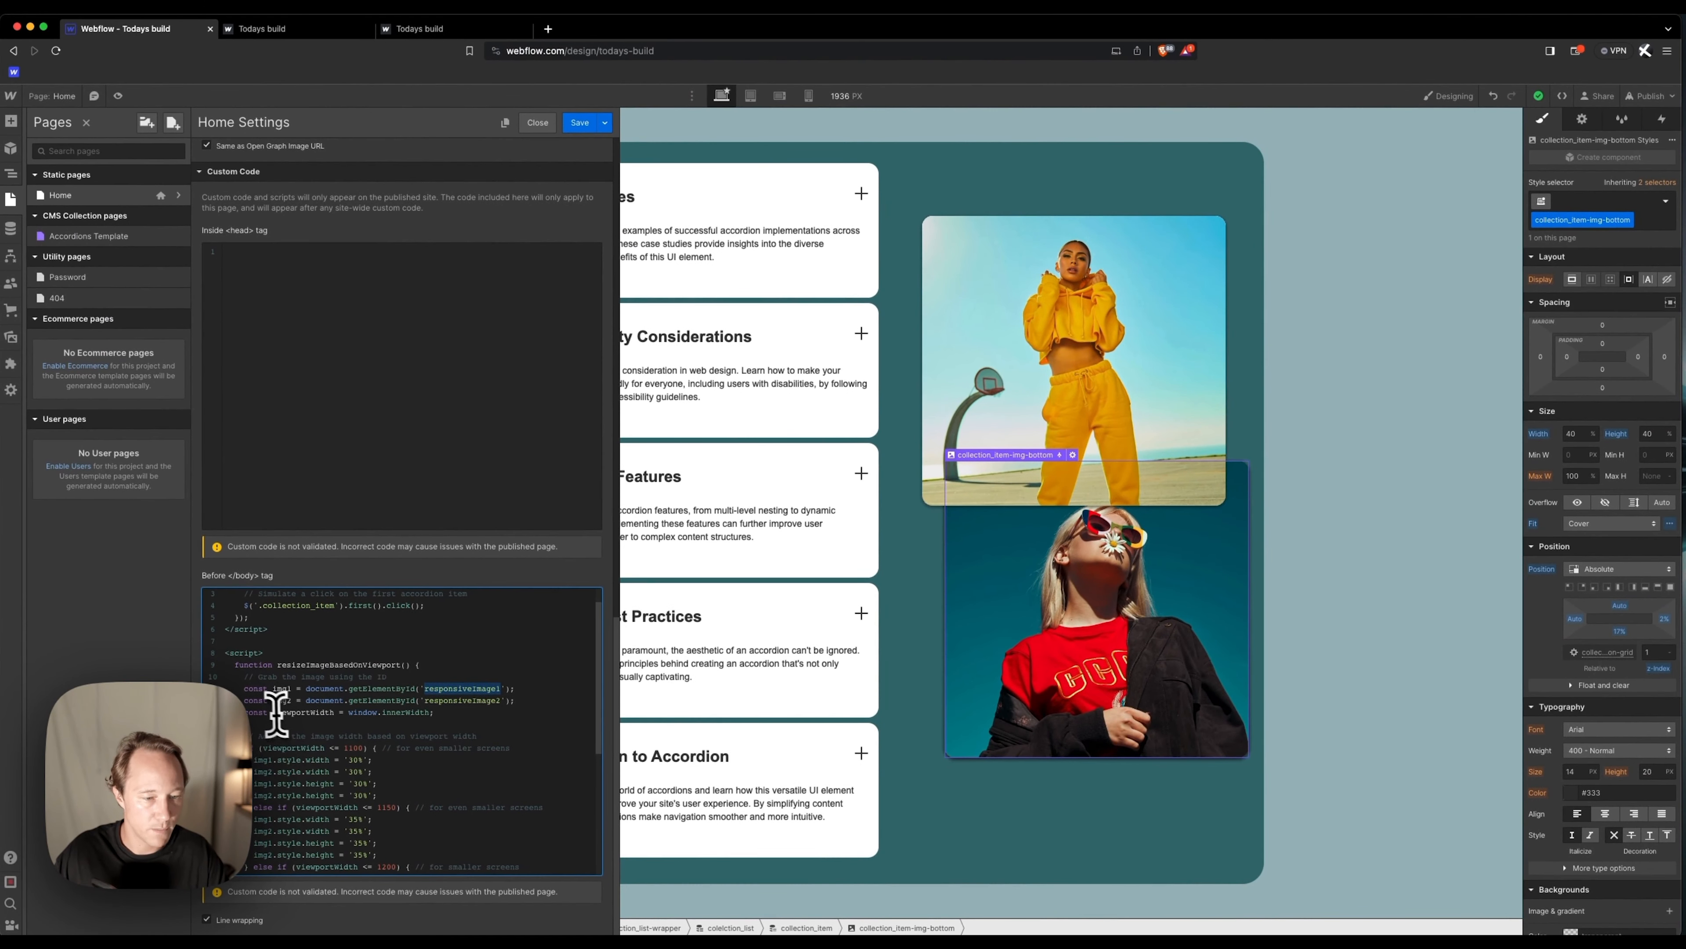
Review the script's viewport-width conditions and the image width and height percentages assigned in each one.
scroll(435, 711, "down", 5)
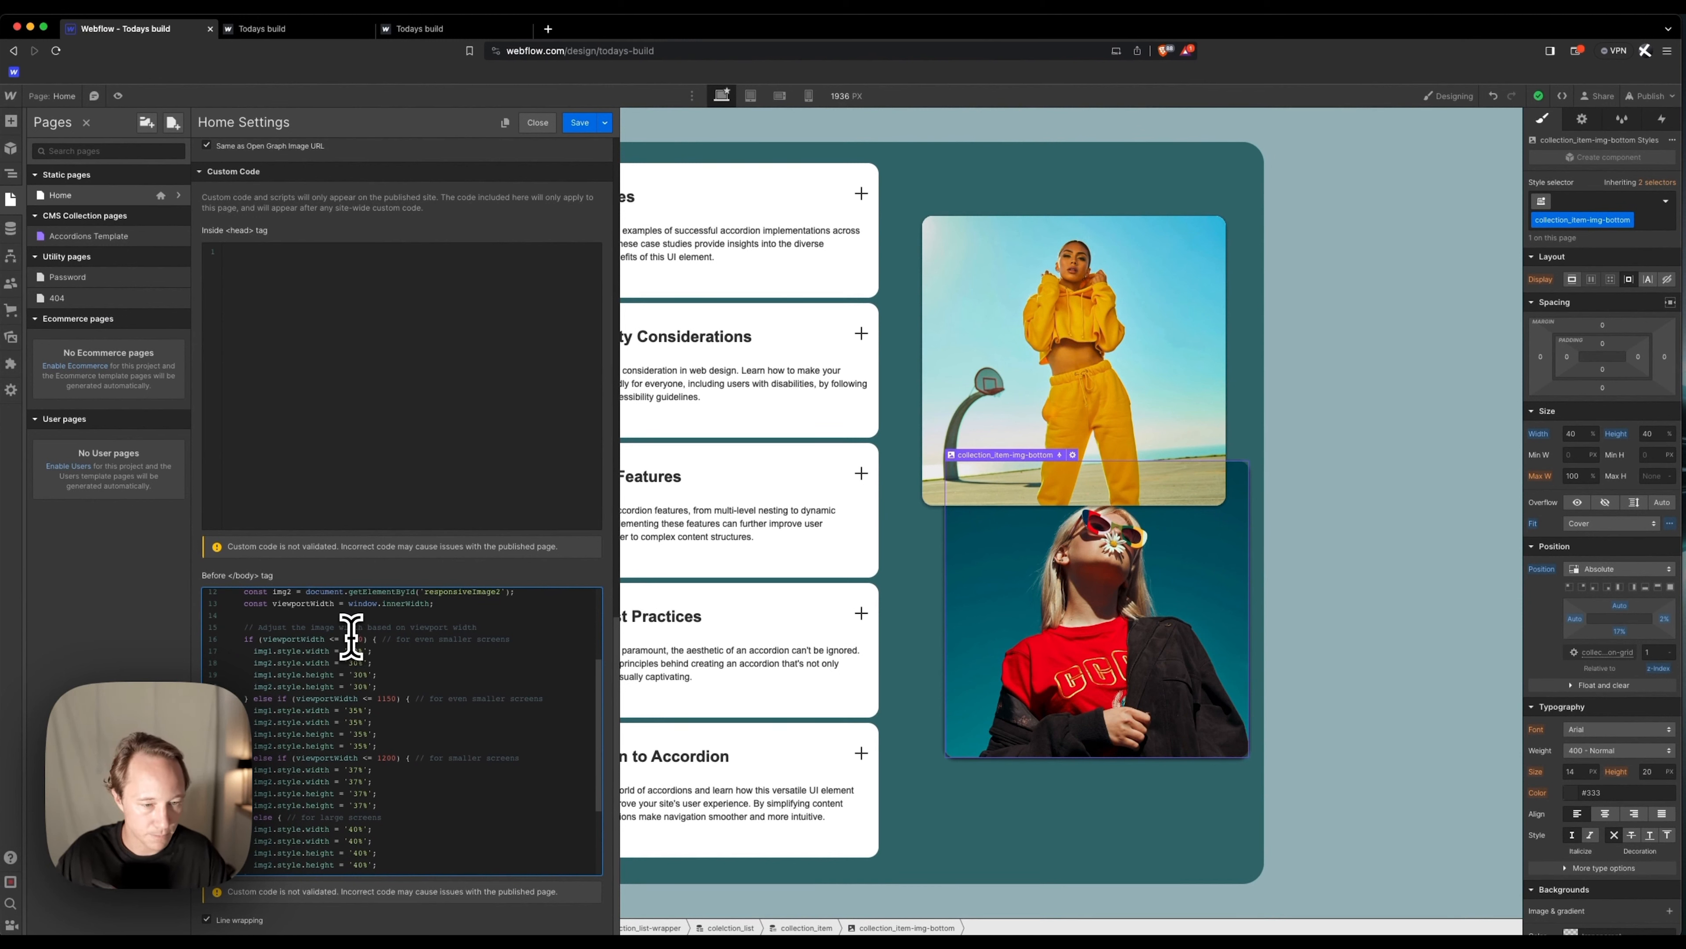
scroll(372, 664, "down", 1)
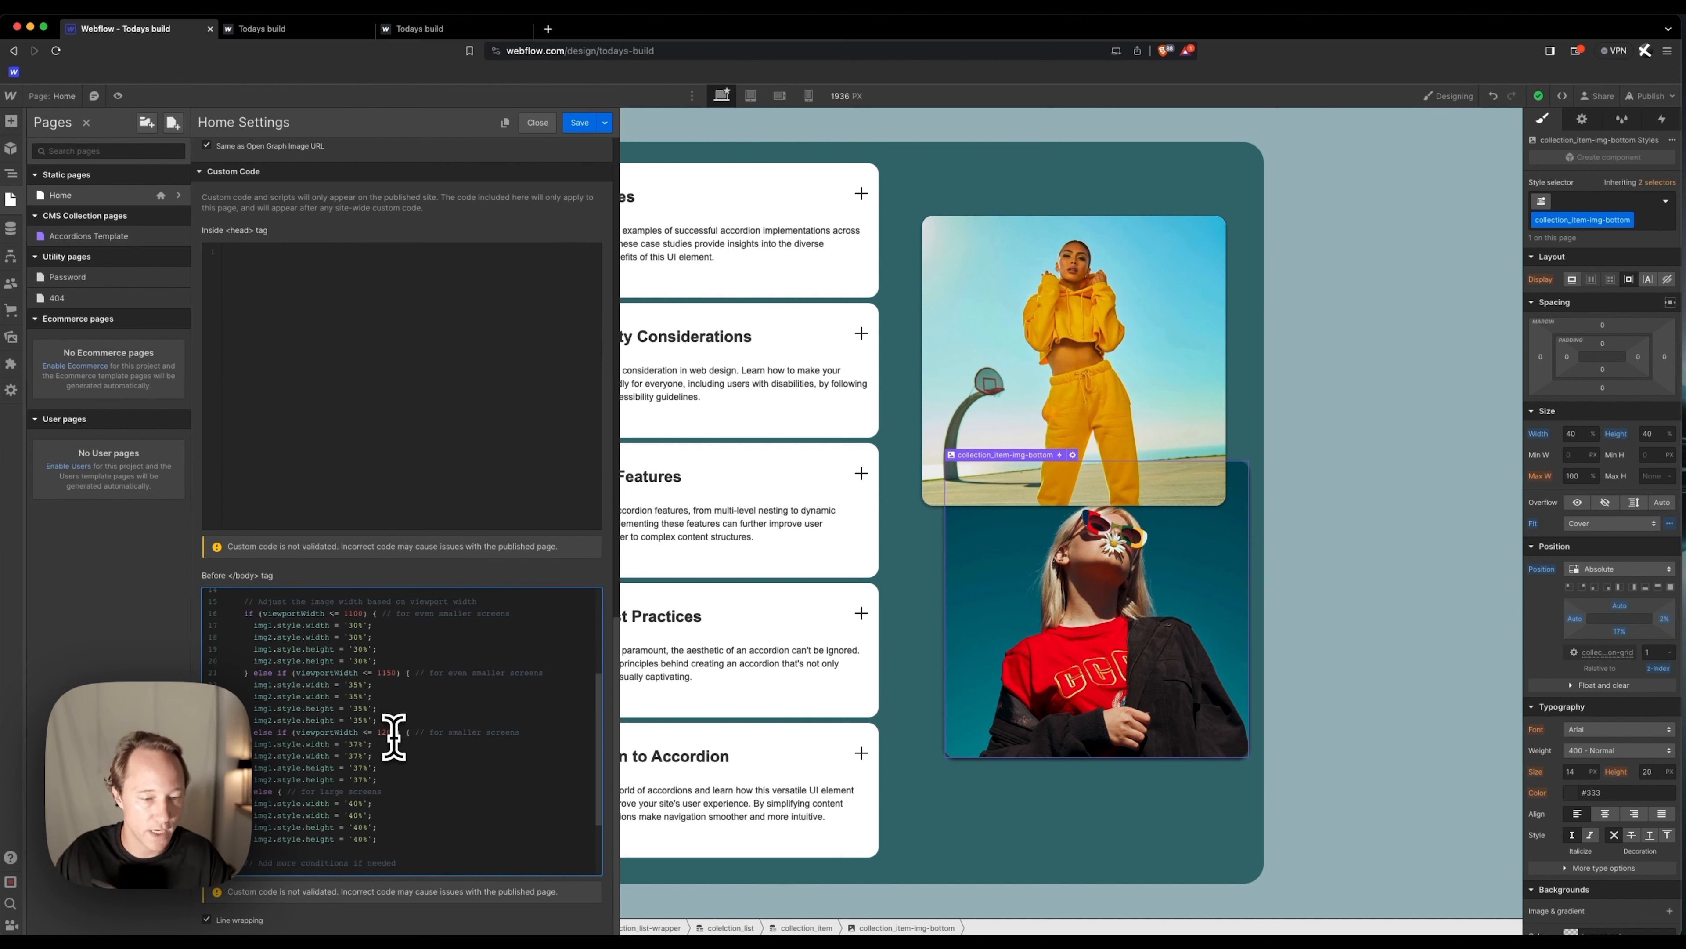
scroll(392, 704, "up", 2)
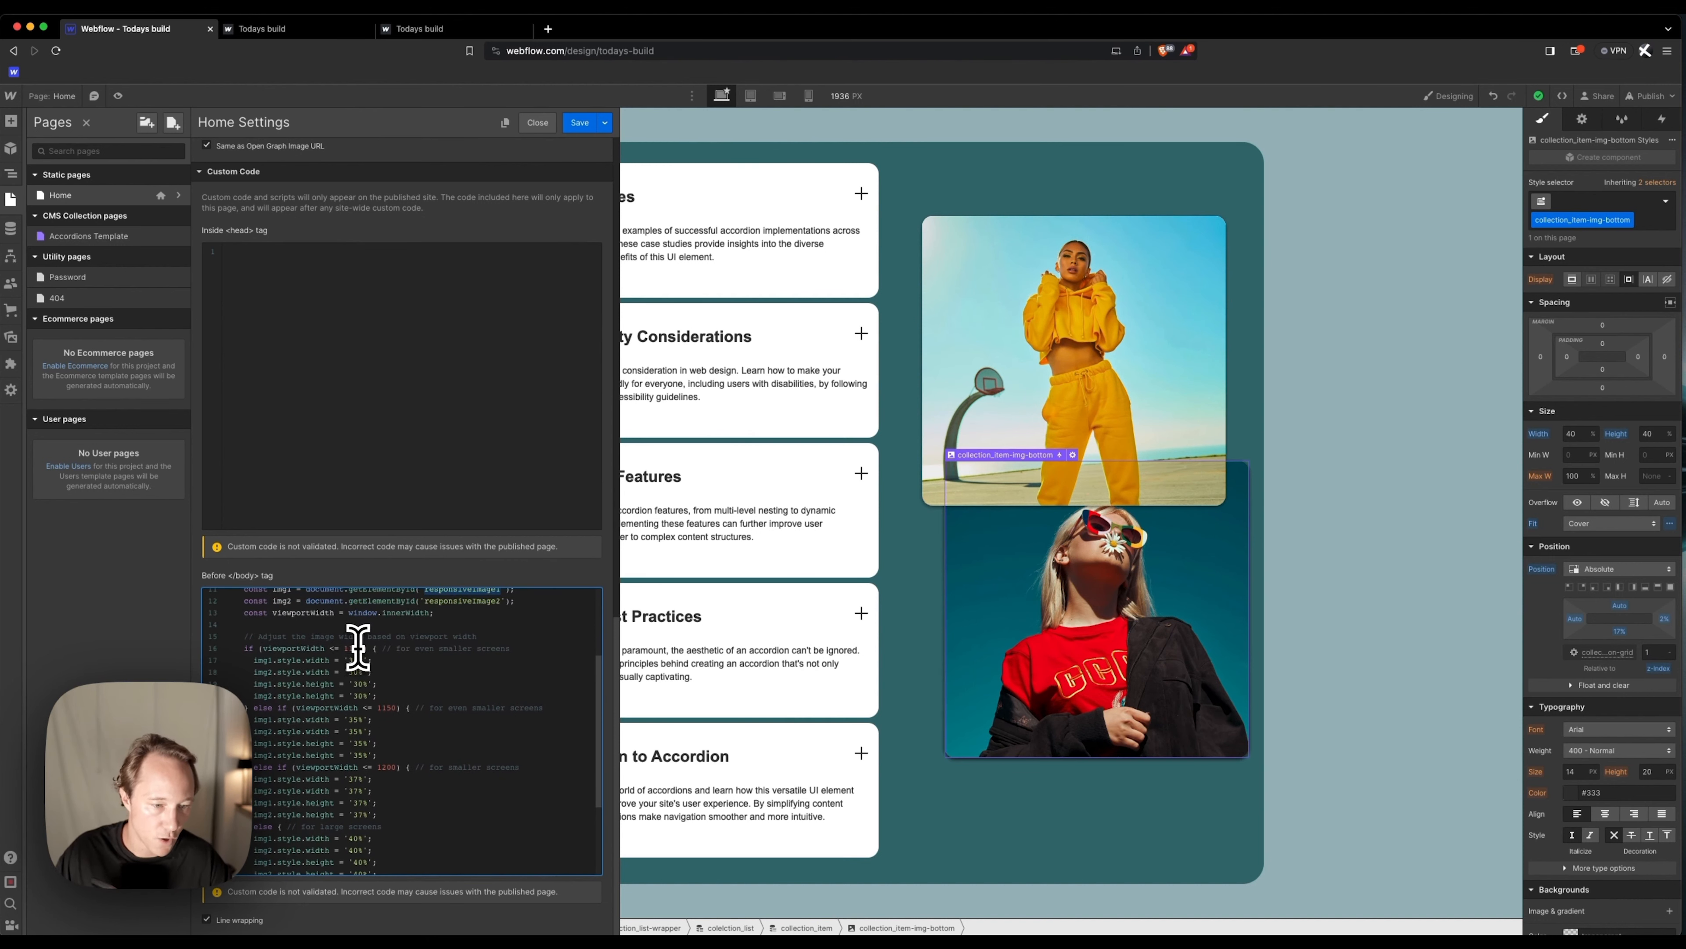
scroll(375, 784, "down", 2)
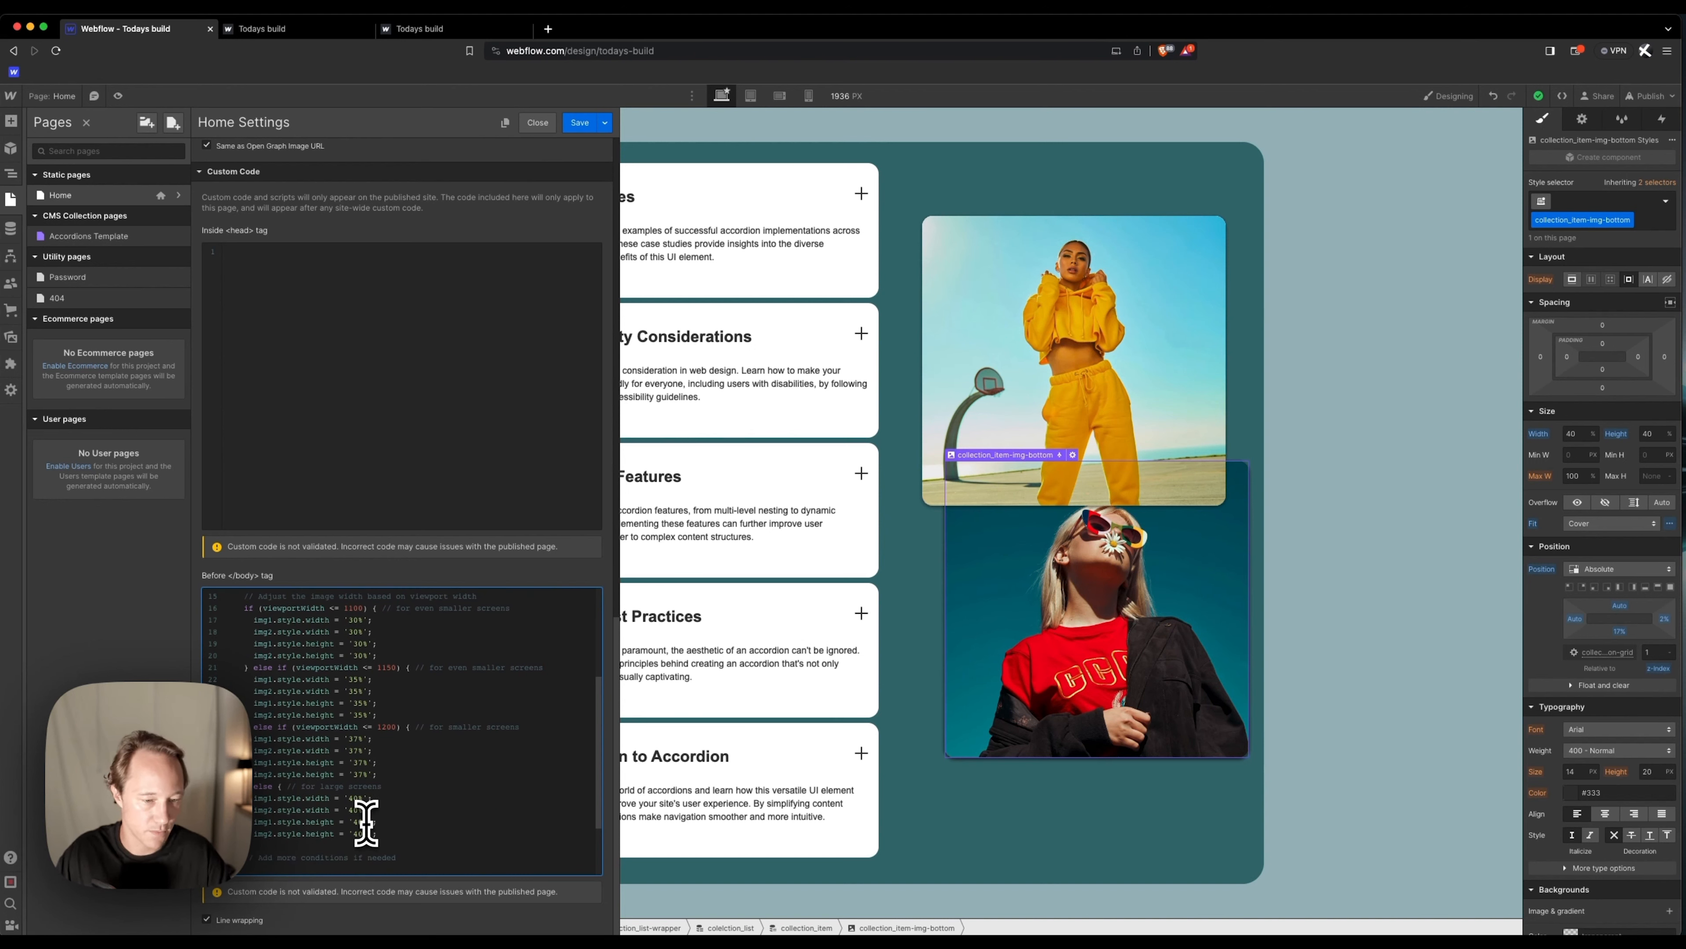
scroll(366, 823, "up", 1)
scroll(366, 818, "up", 1)
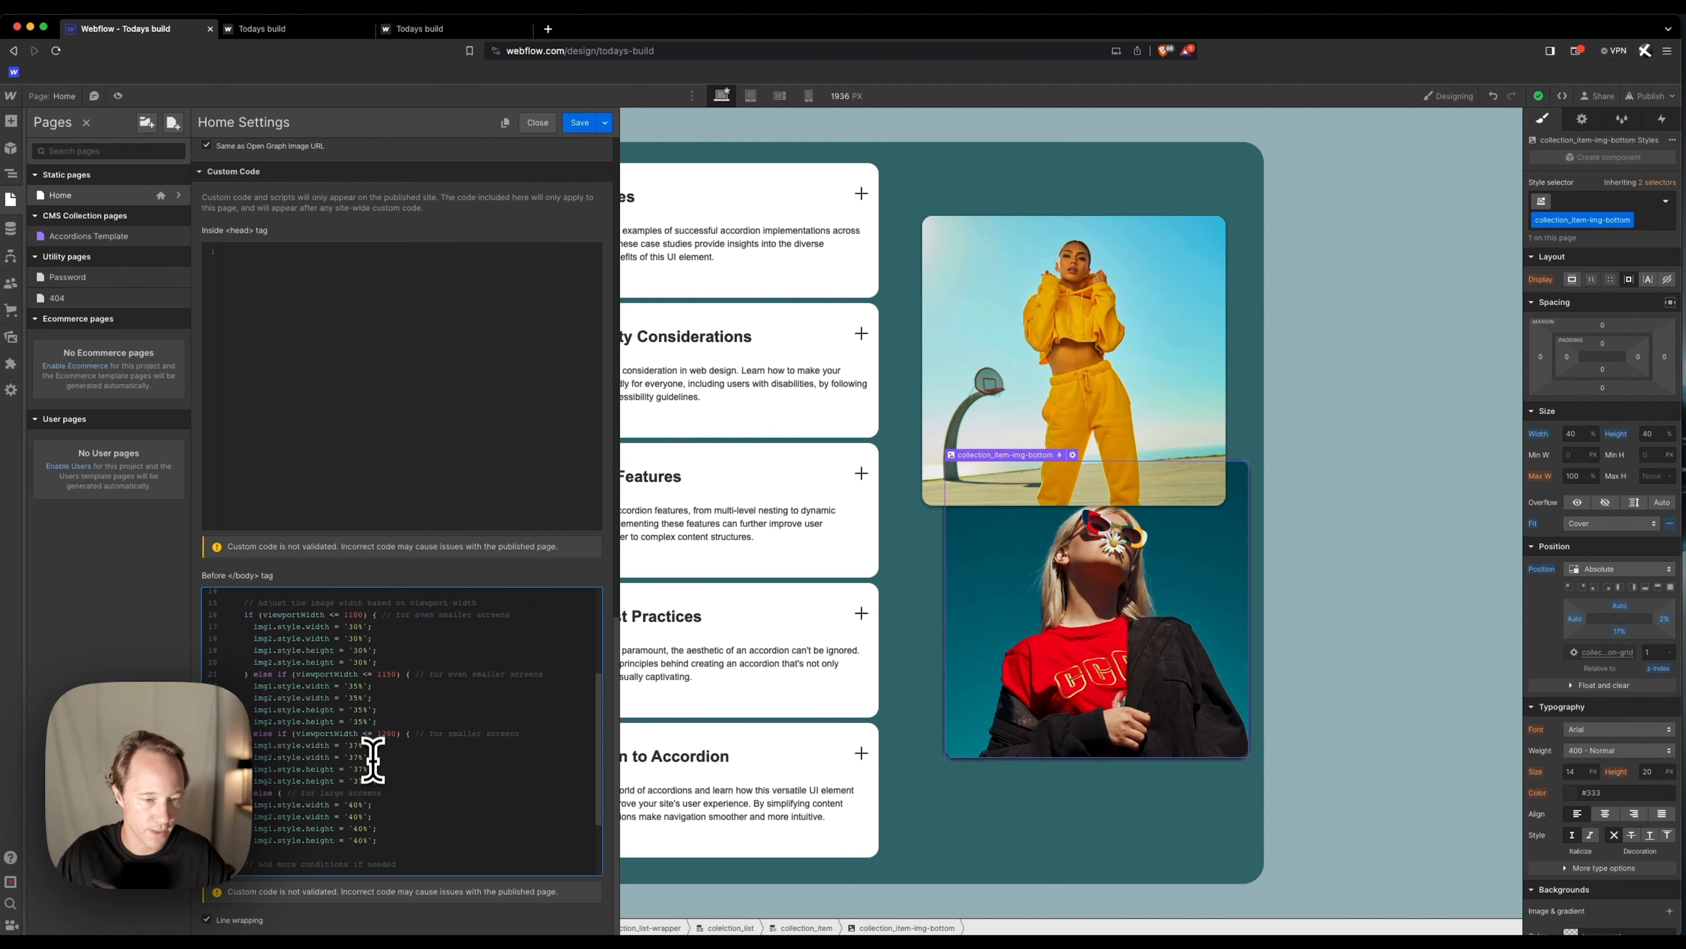
scroll(372, 665, "down", 5)
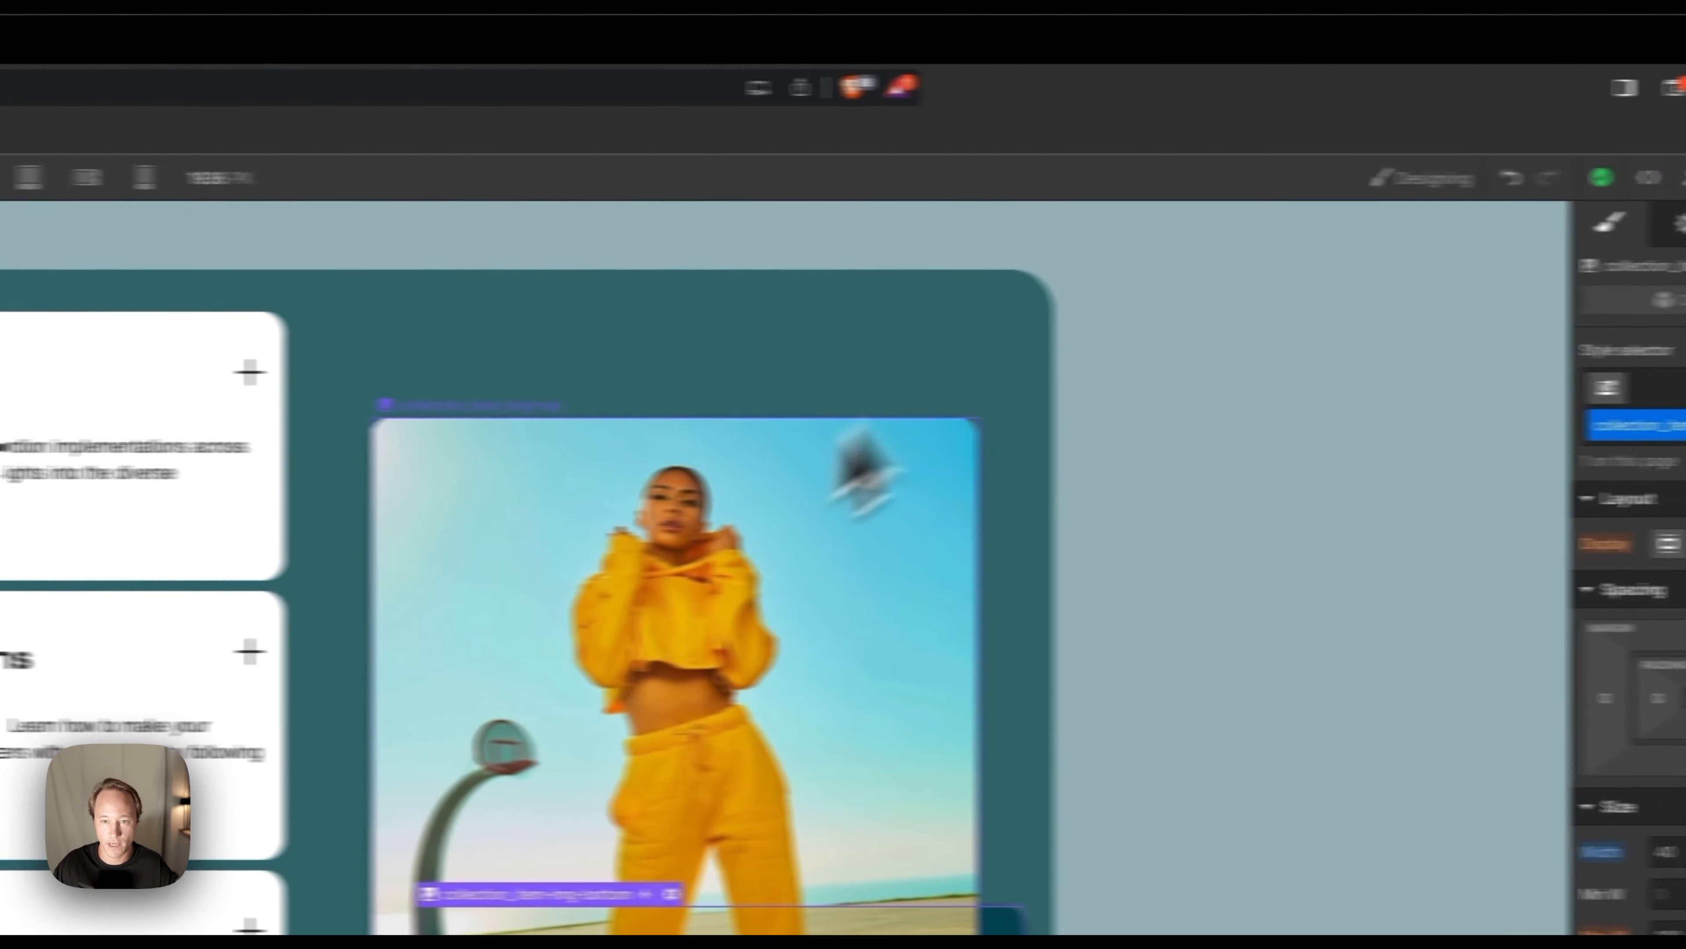
Set the top image's ID to responsiveImage1 and the bottom image's ID to responsiveImage2.
left_click(1151, 306)
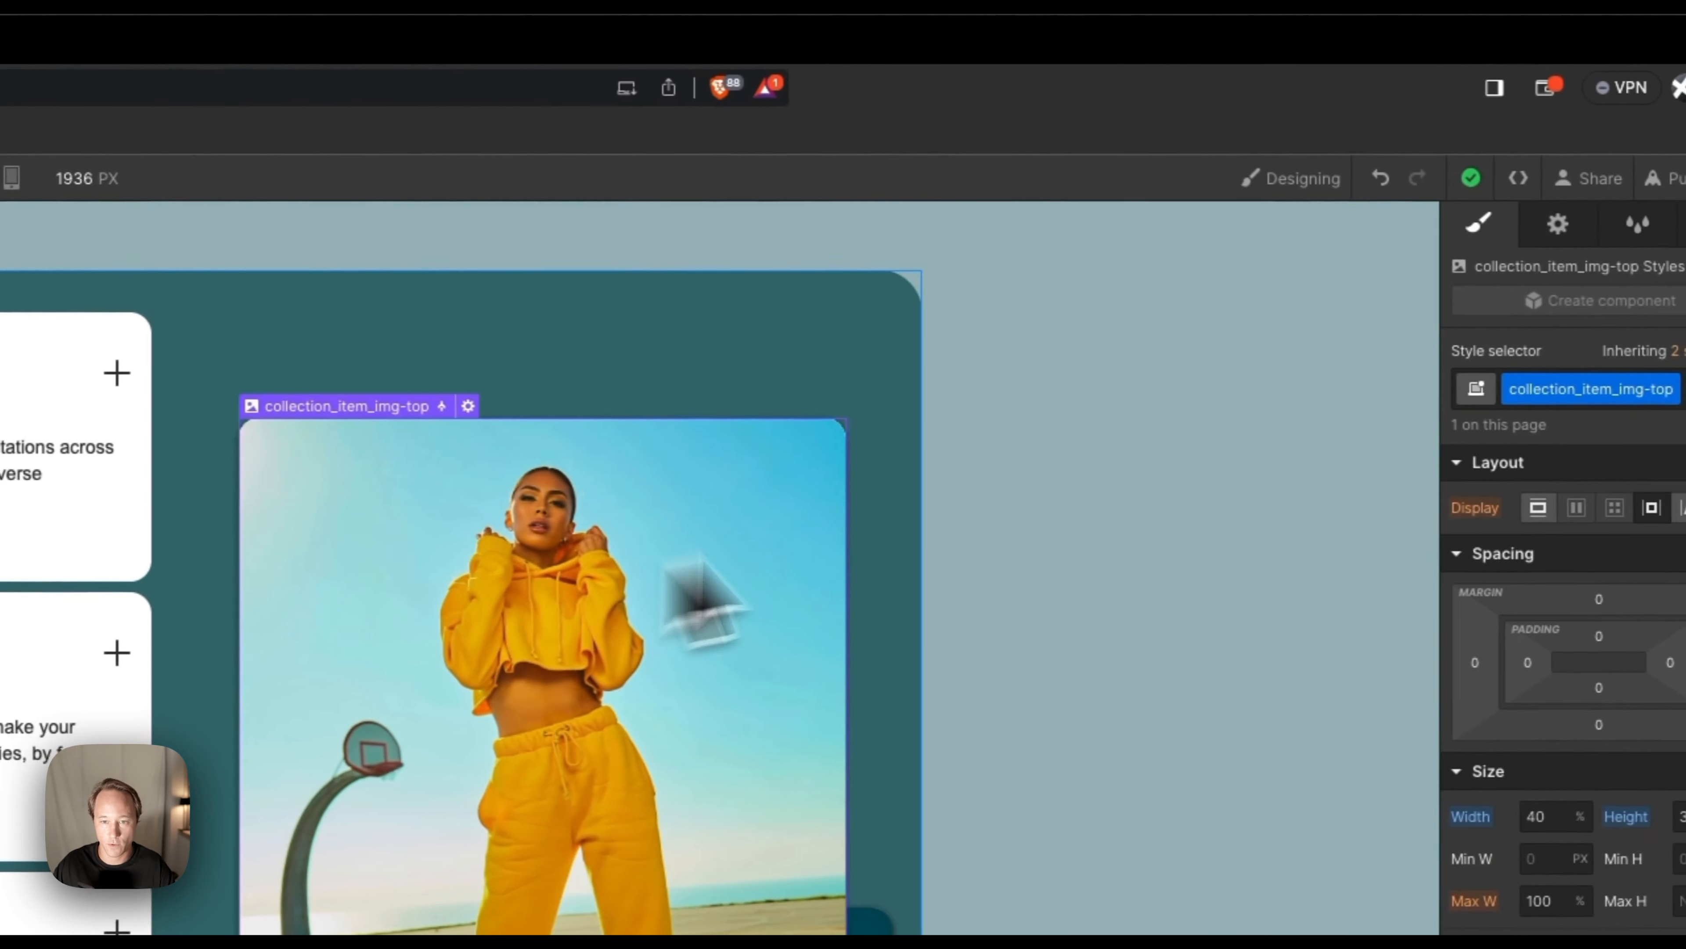
left_click(1557, 224)
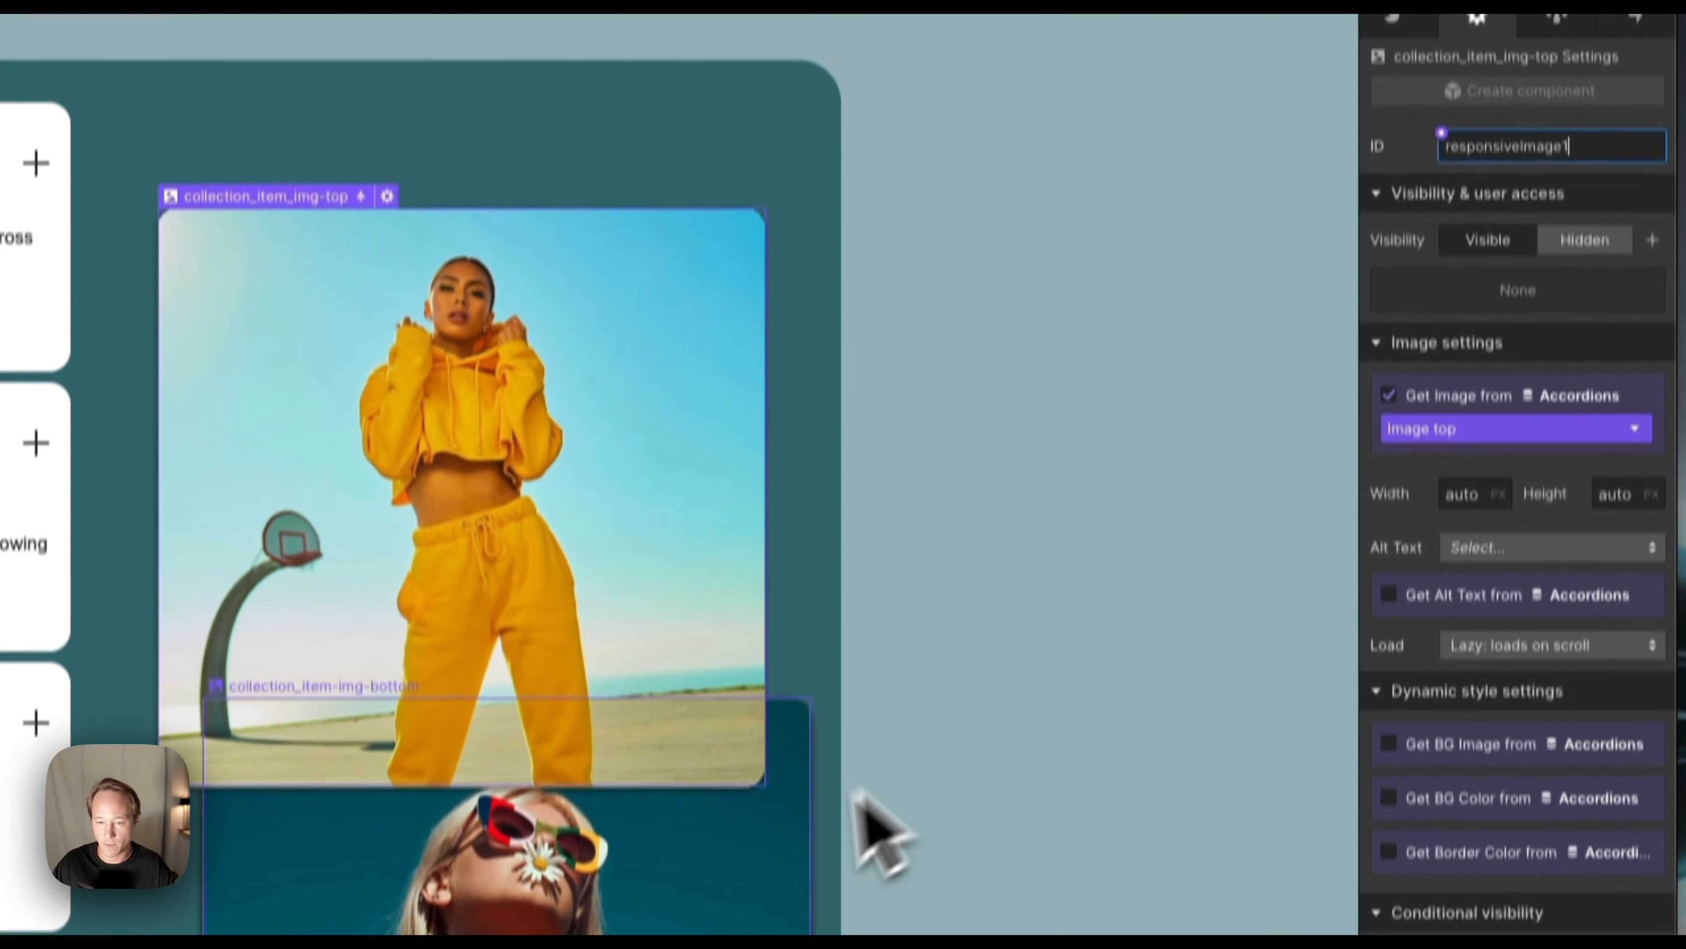
left_click(771, 834)
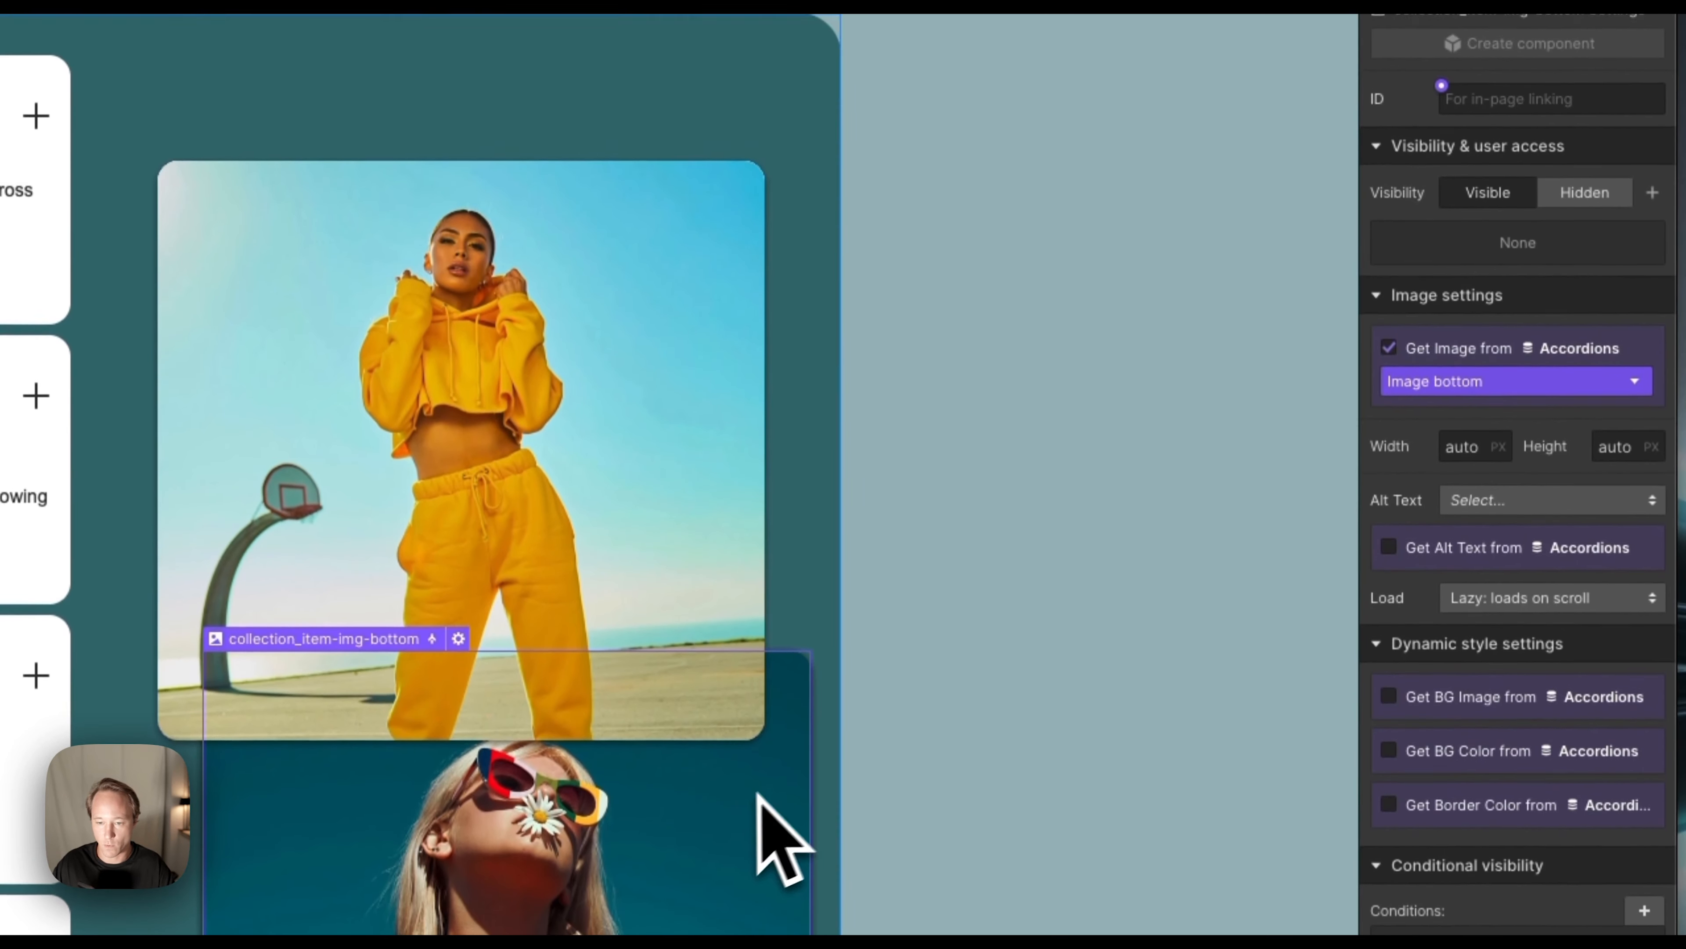
left_click(1530, 101)
key("super+v")
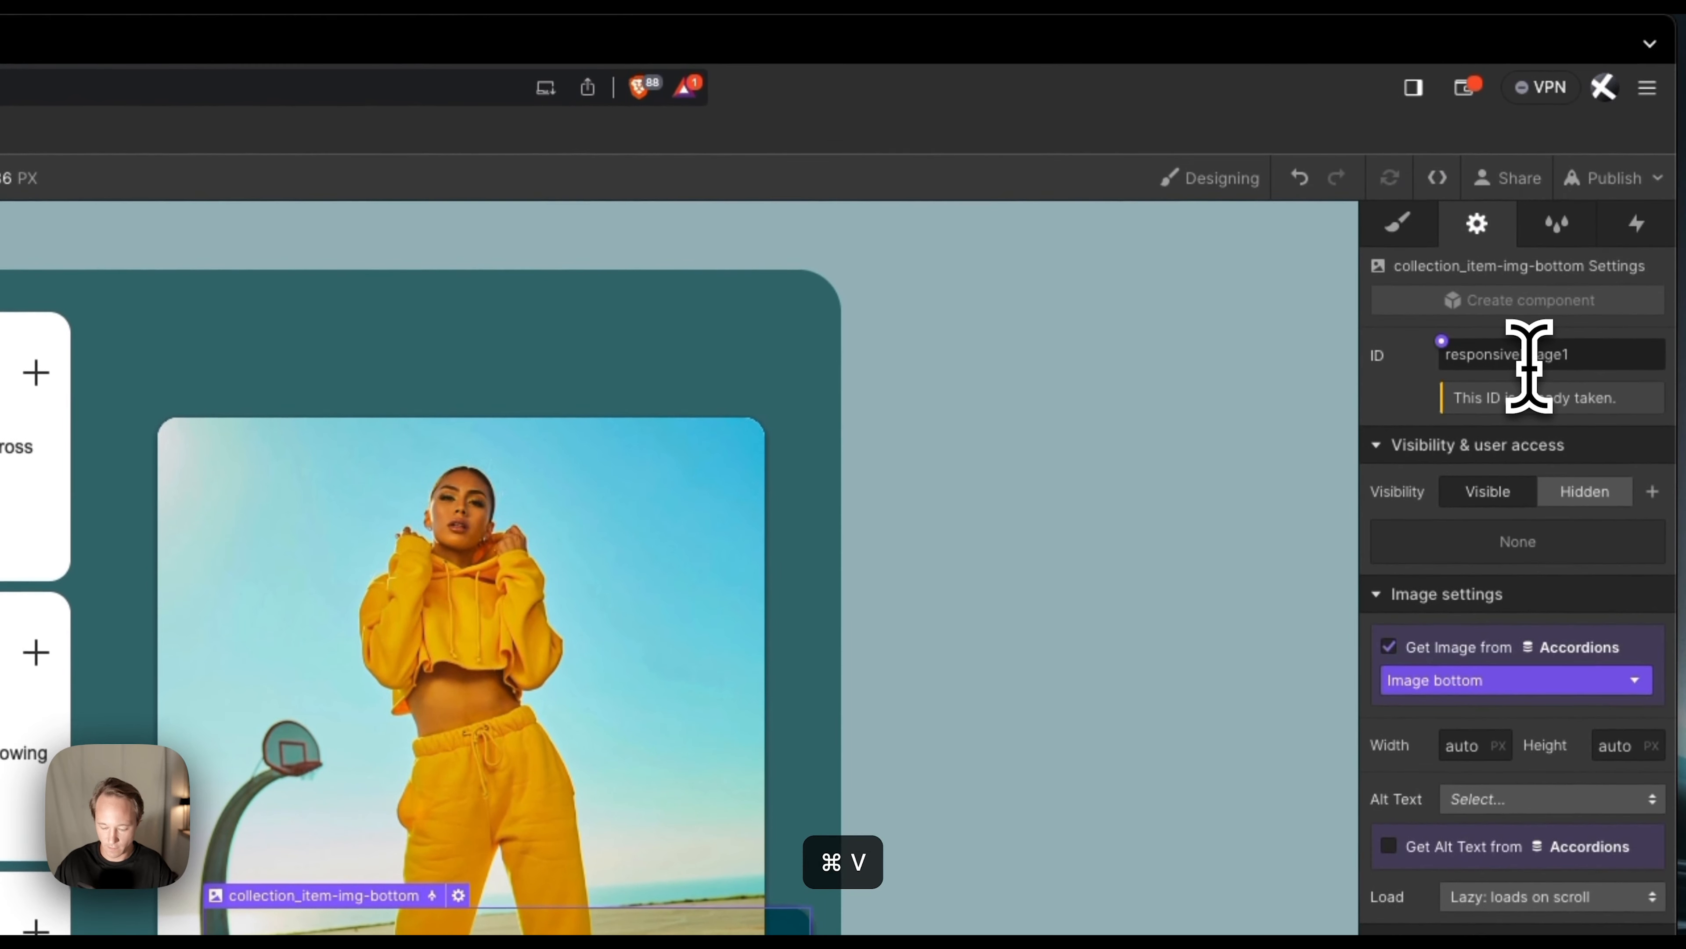
key("BackSpace")
type("2")
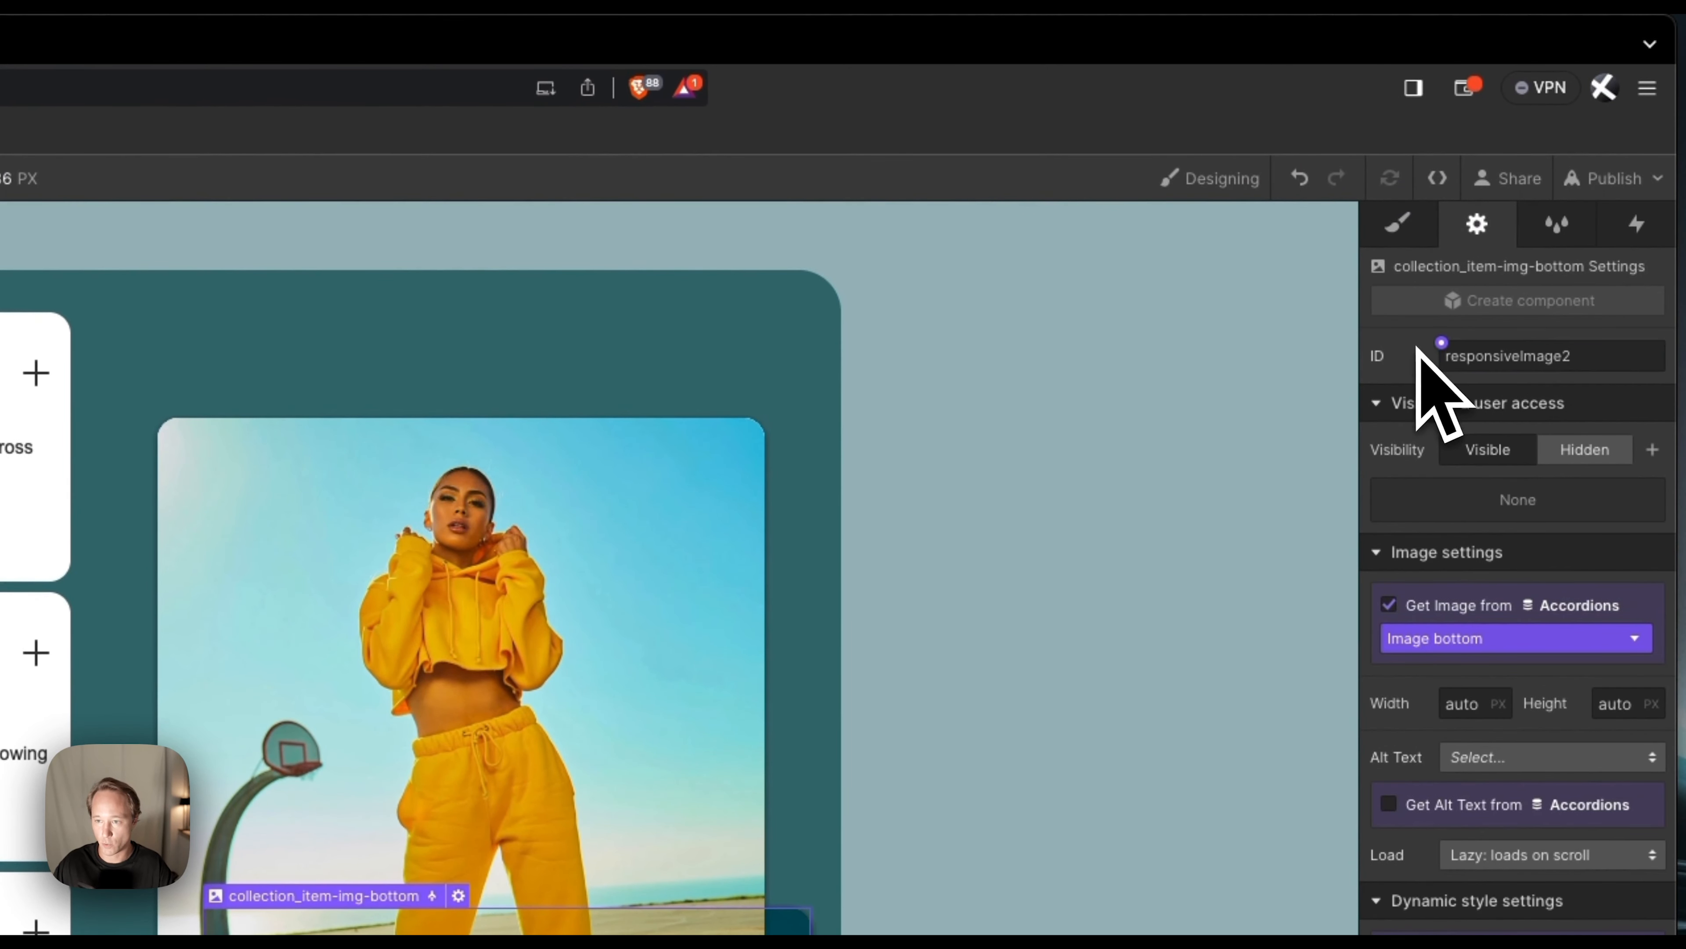
Publish the site with the new image IDs to todays-build.webflow.io and open the published page.
left_click(1630, 185)
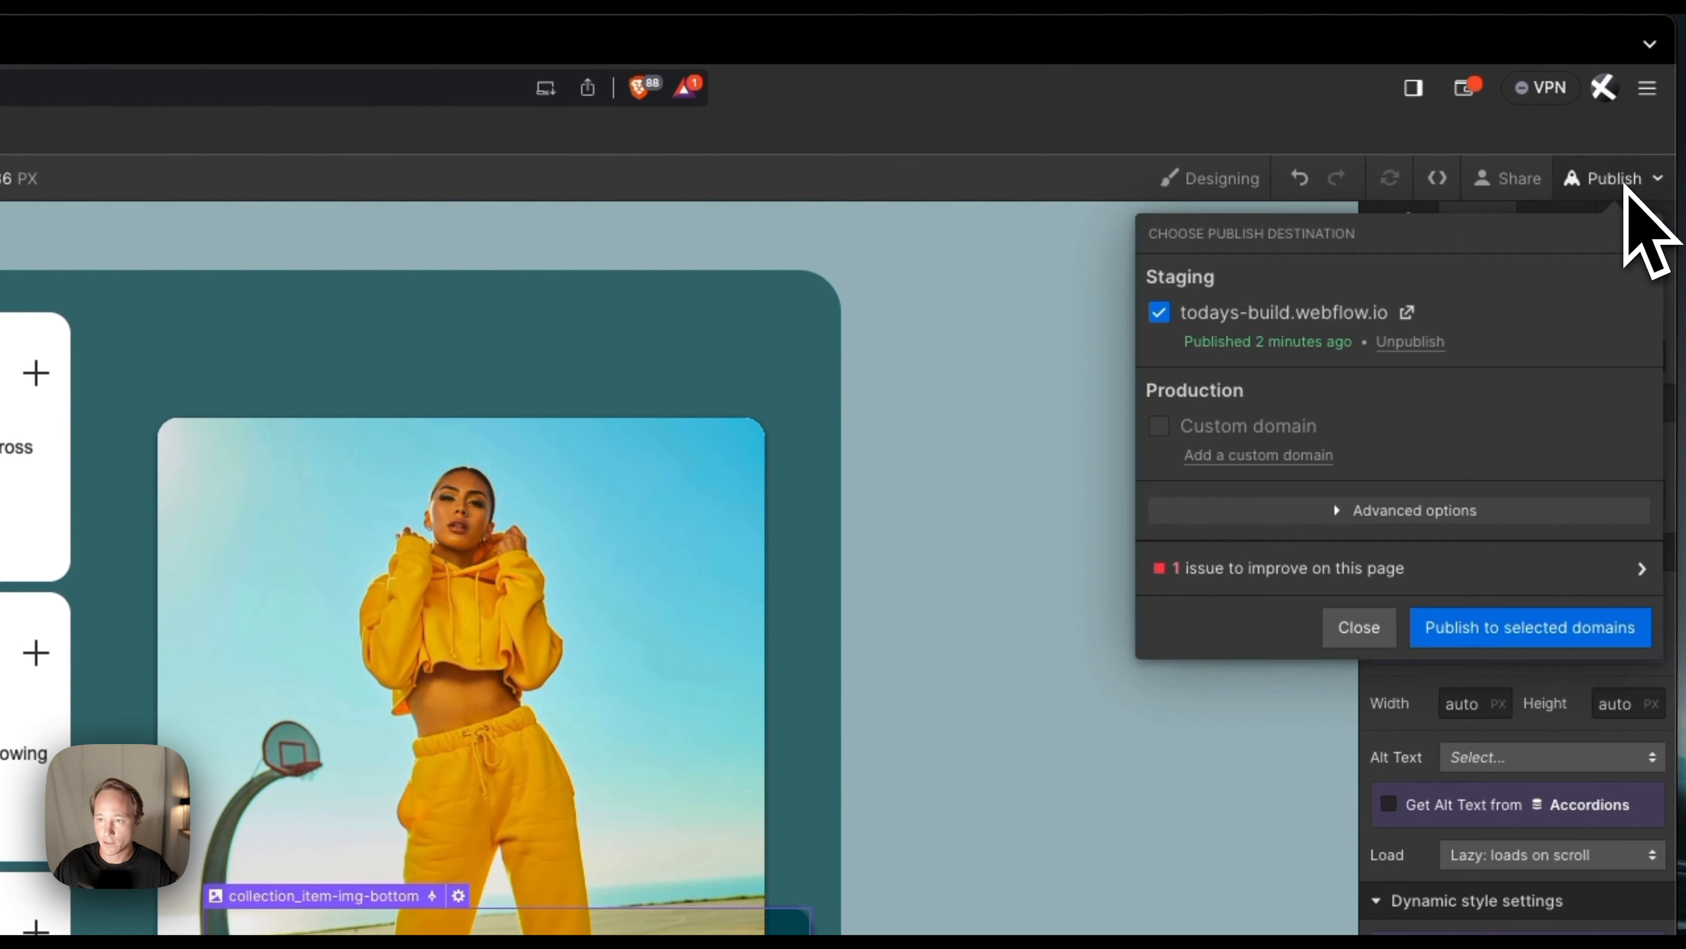
left_click(1531, 635)
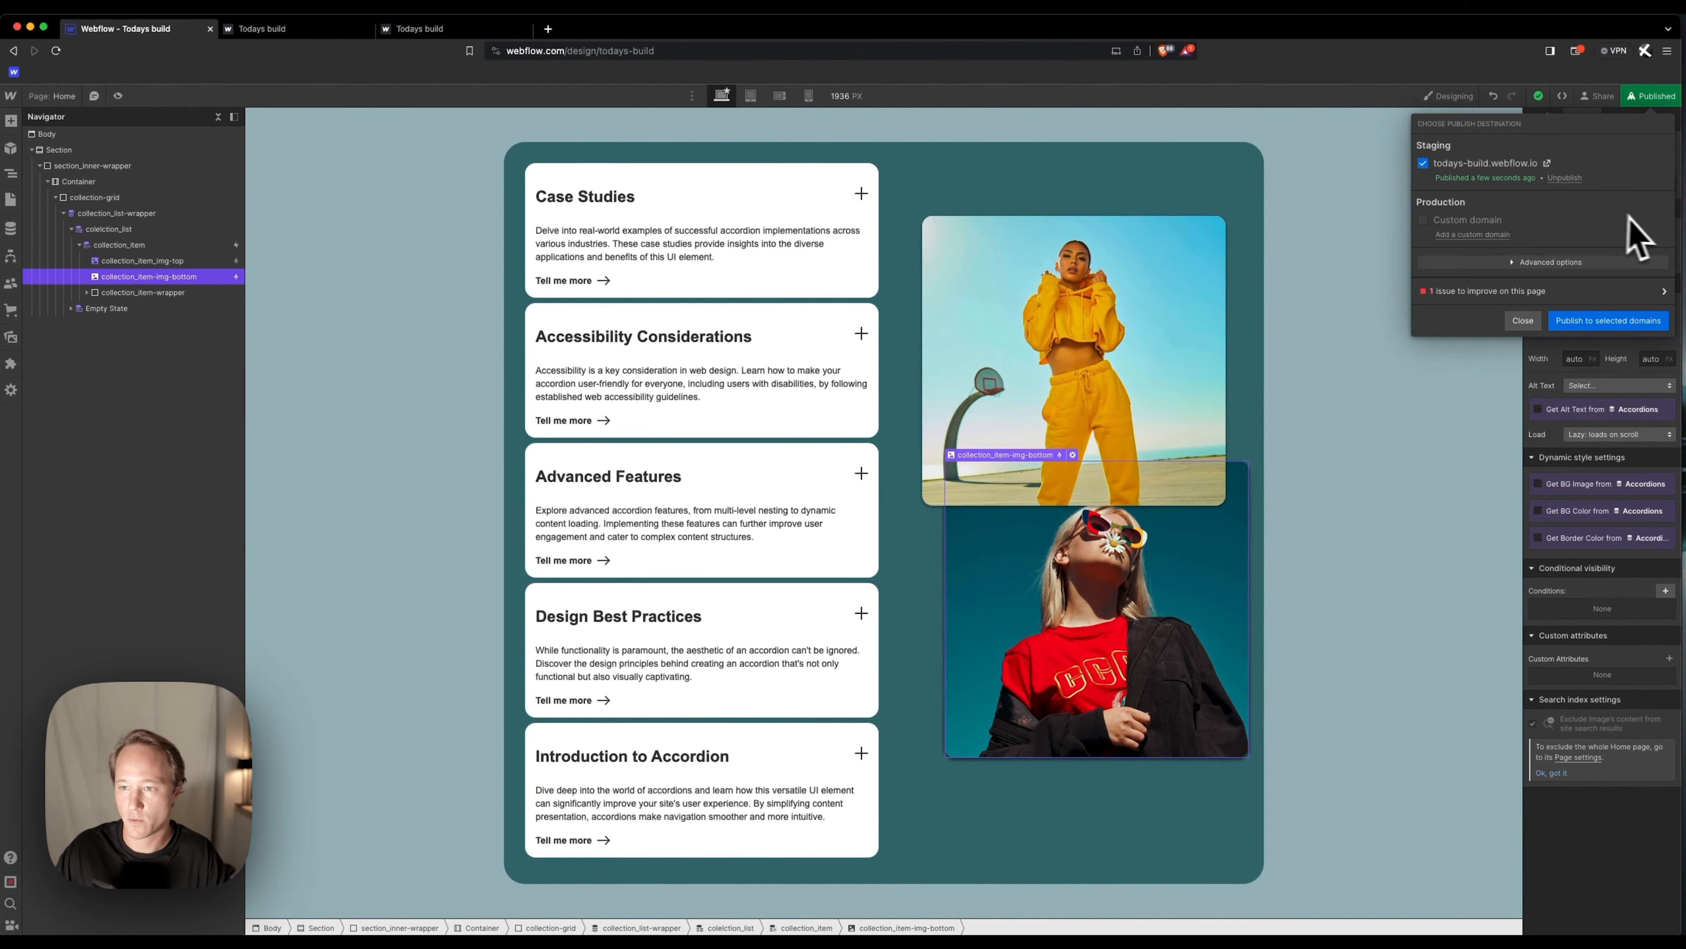
left_click(1547, 163)
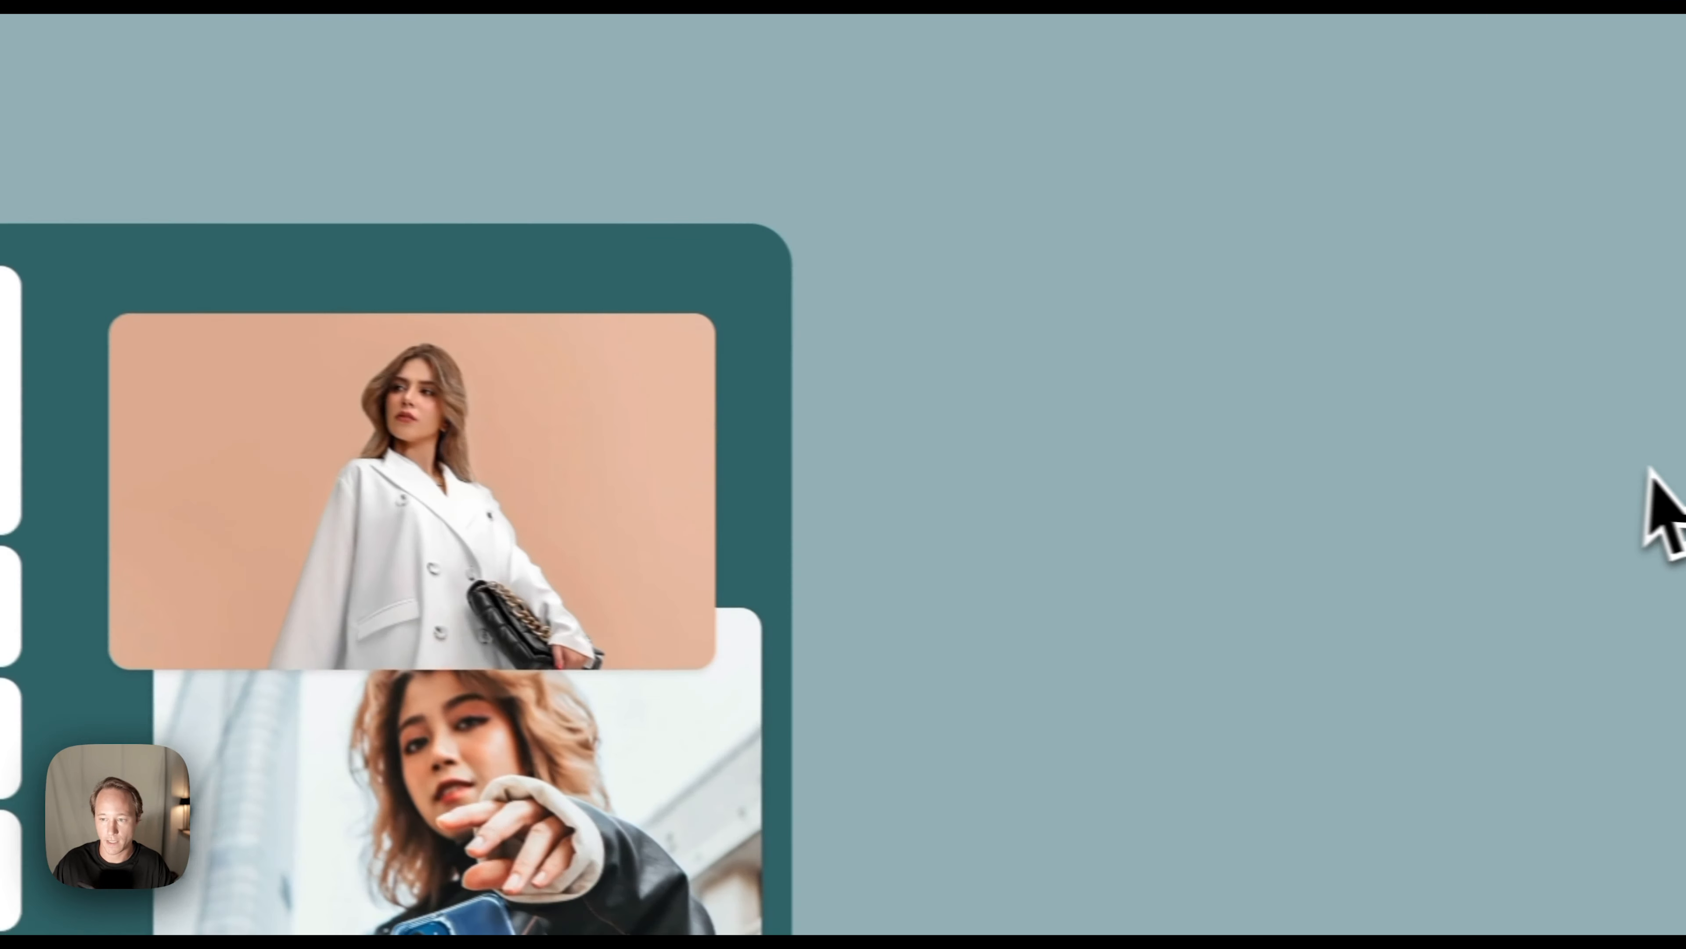
Narrow the browser window gradually to check how the accordion images scale, and widen it again.
left_click_drag(1679, 482, 346, 491)
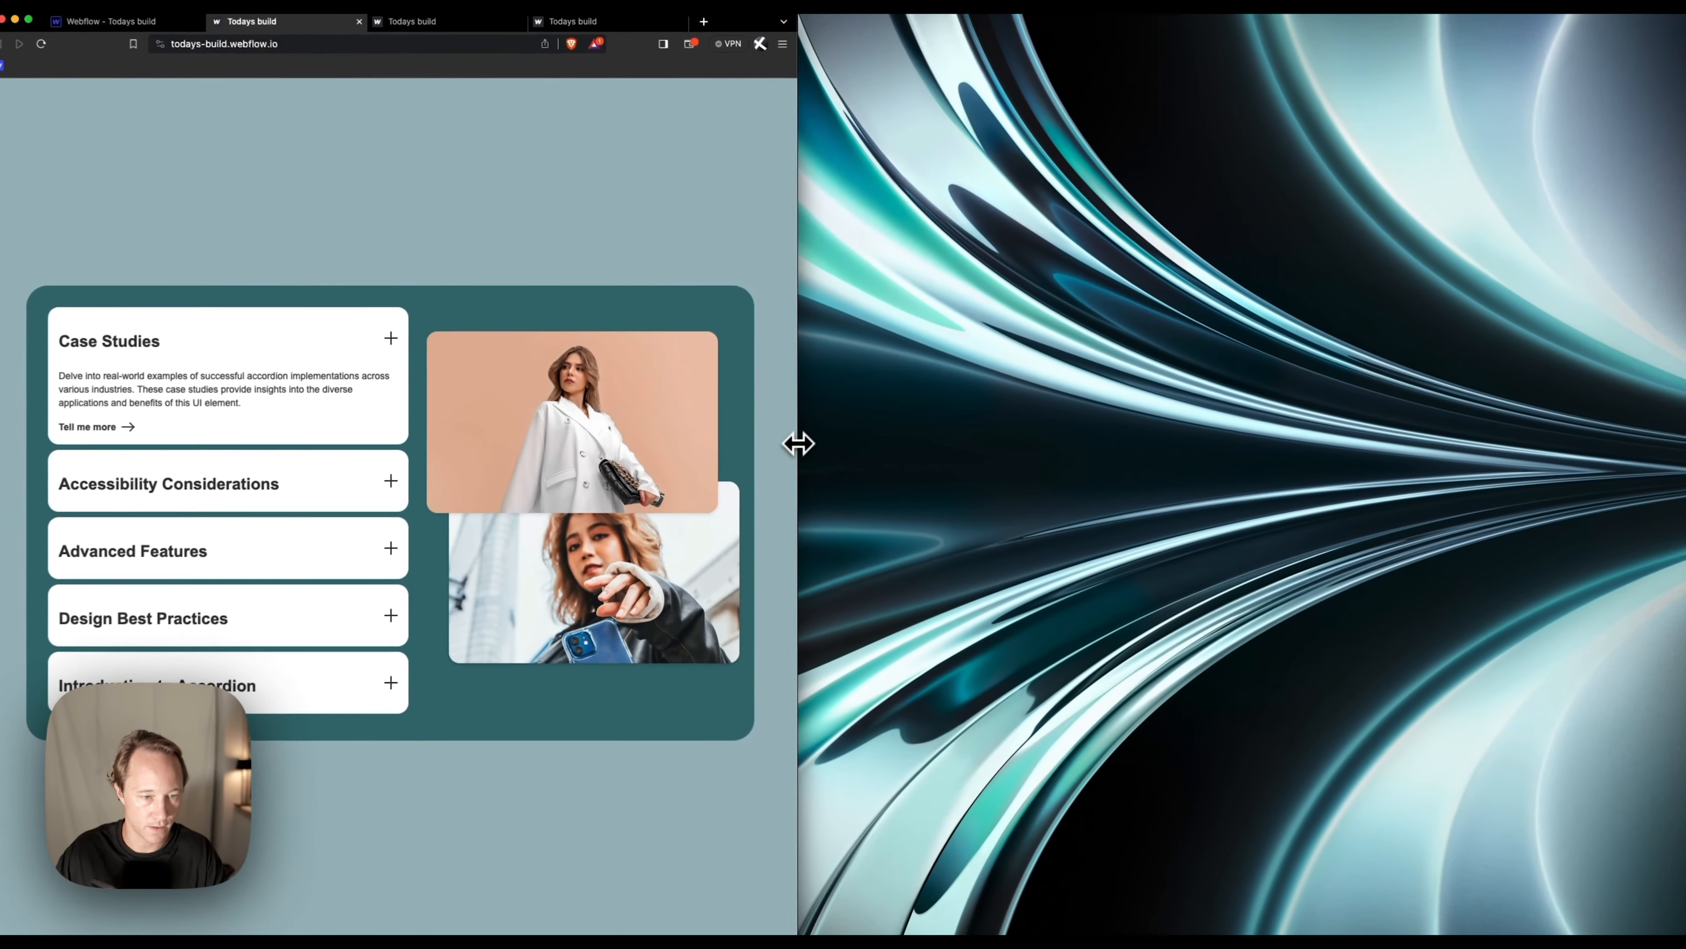
left_click_drag(798, 443, 789, 443)
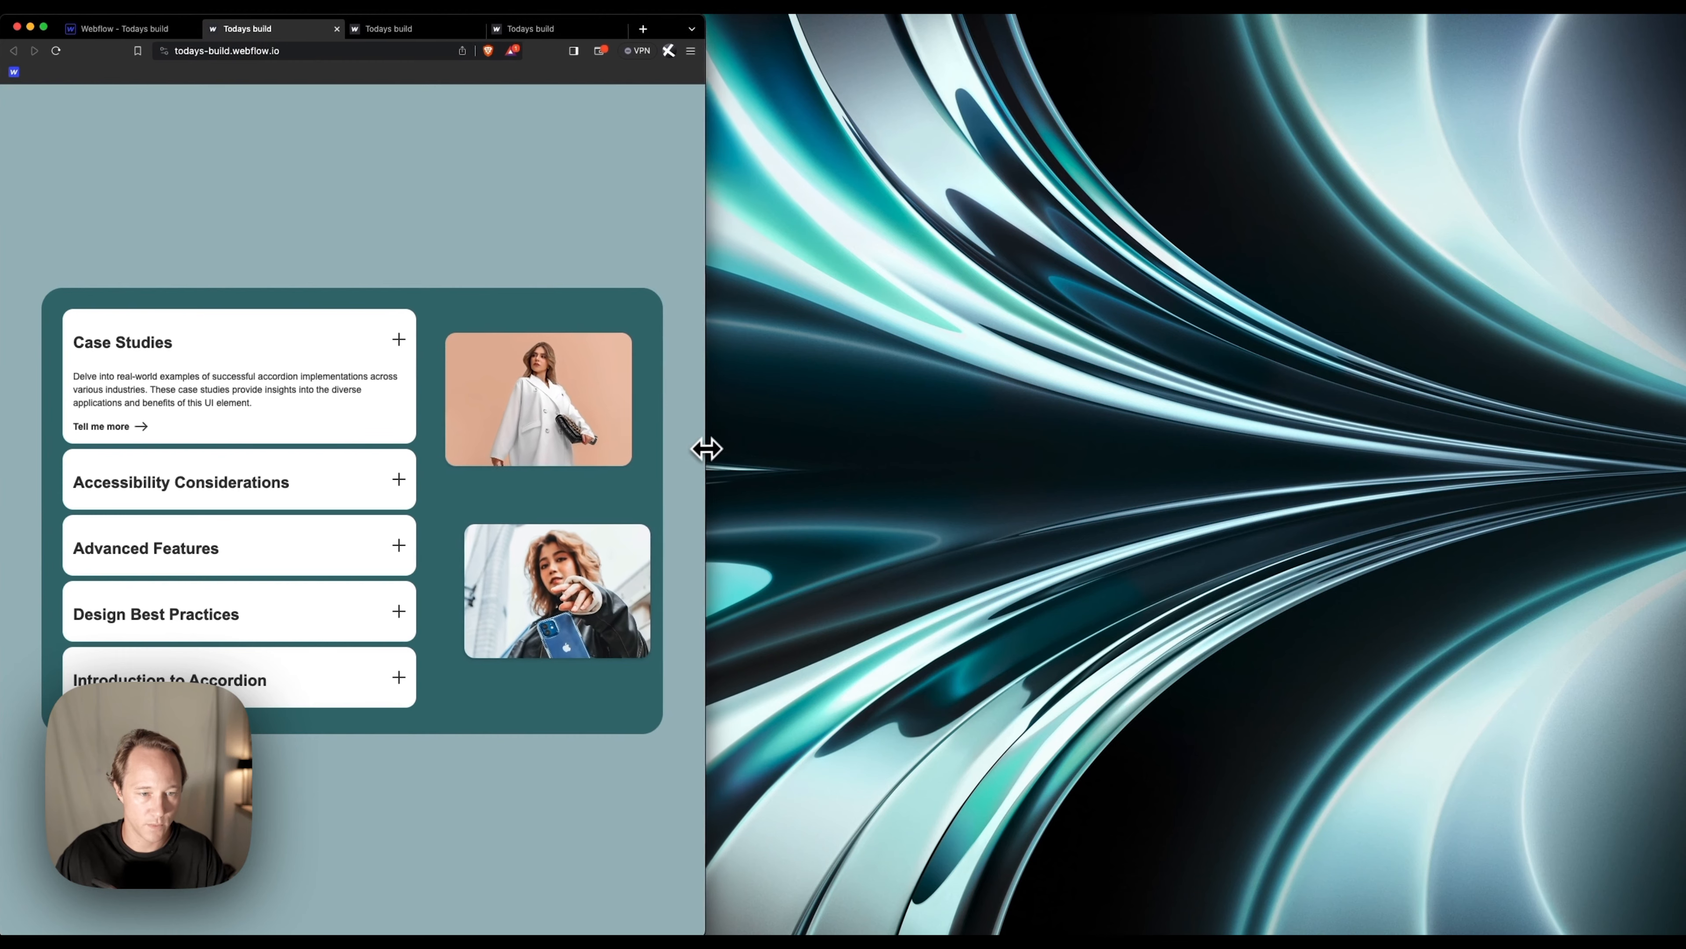
left_click_drag(671, 451, 1561, 505)
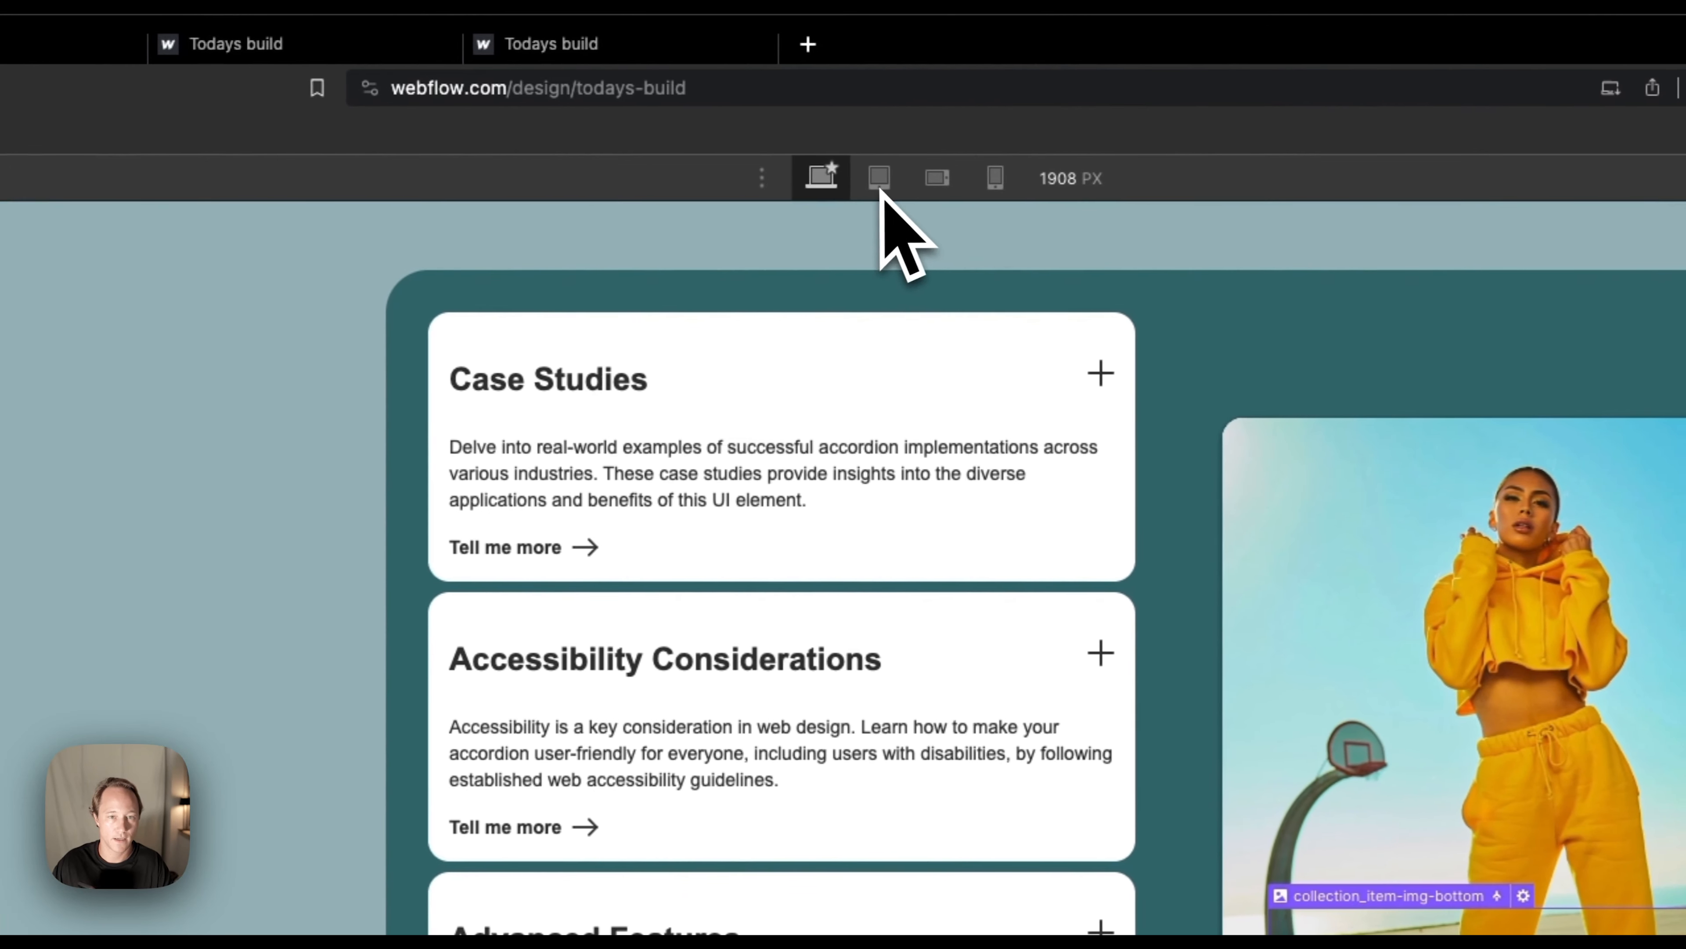
At the tablet breakpoint, set the display of collection_item_img-top and collection_item-img-bottom to none.
left_click(873, 177)
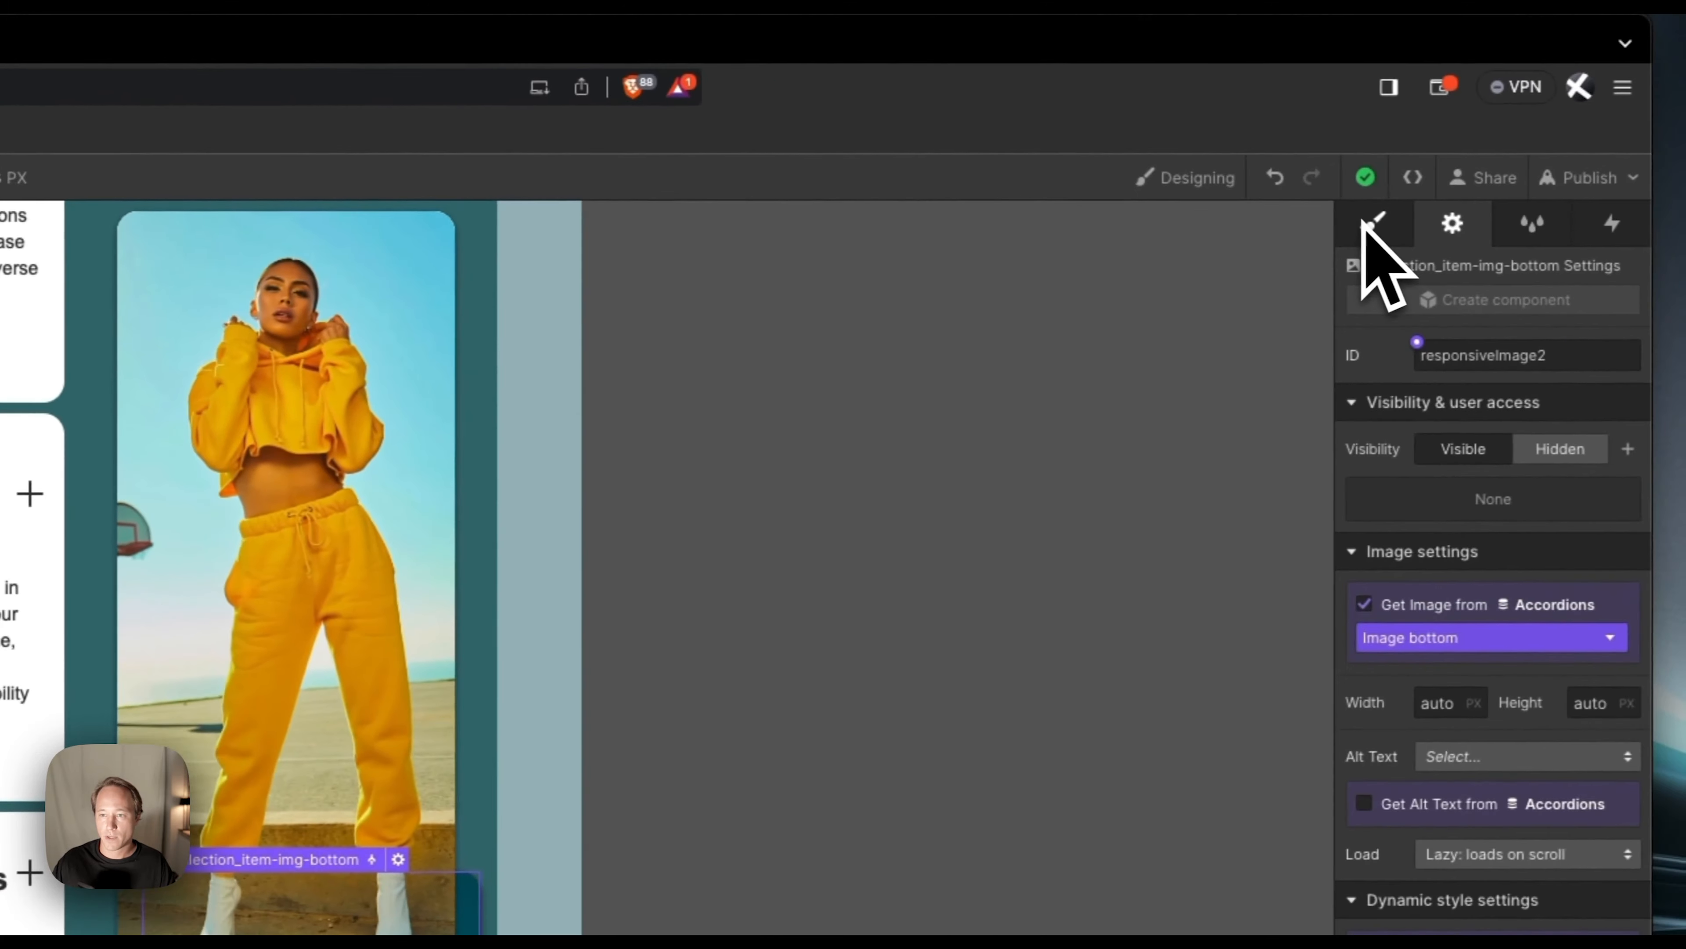
left_click(1492, 216)
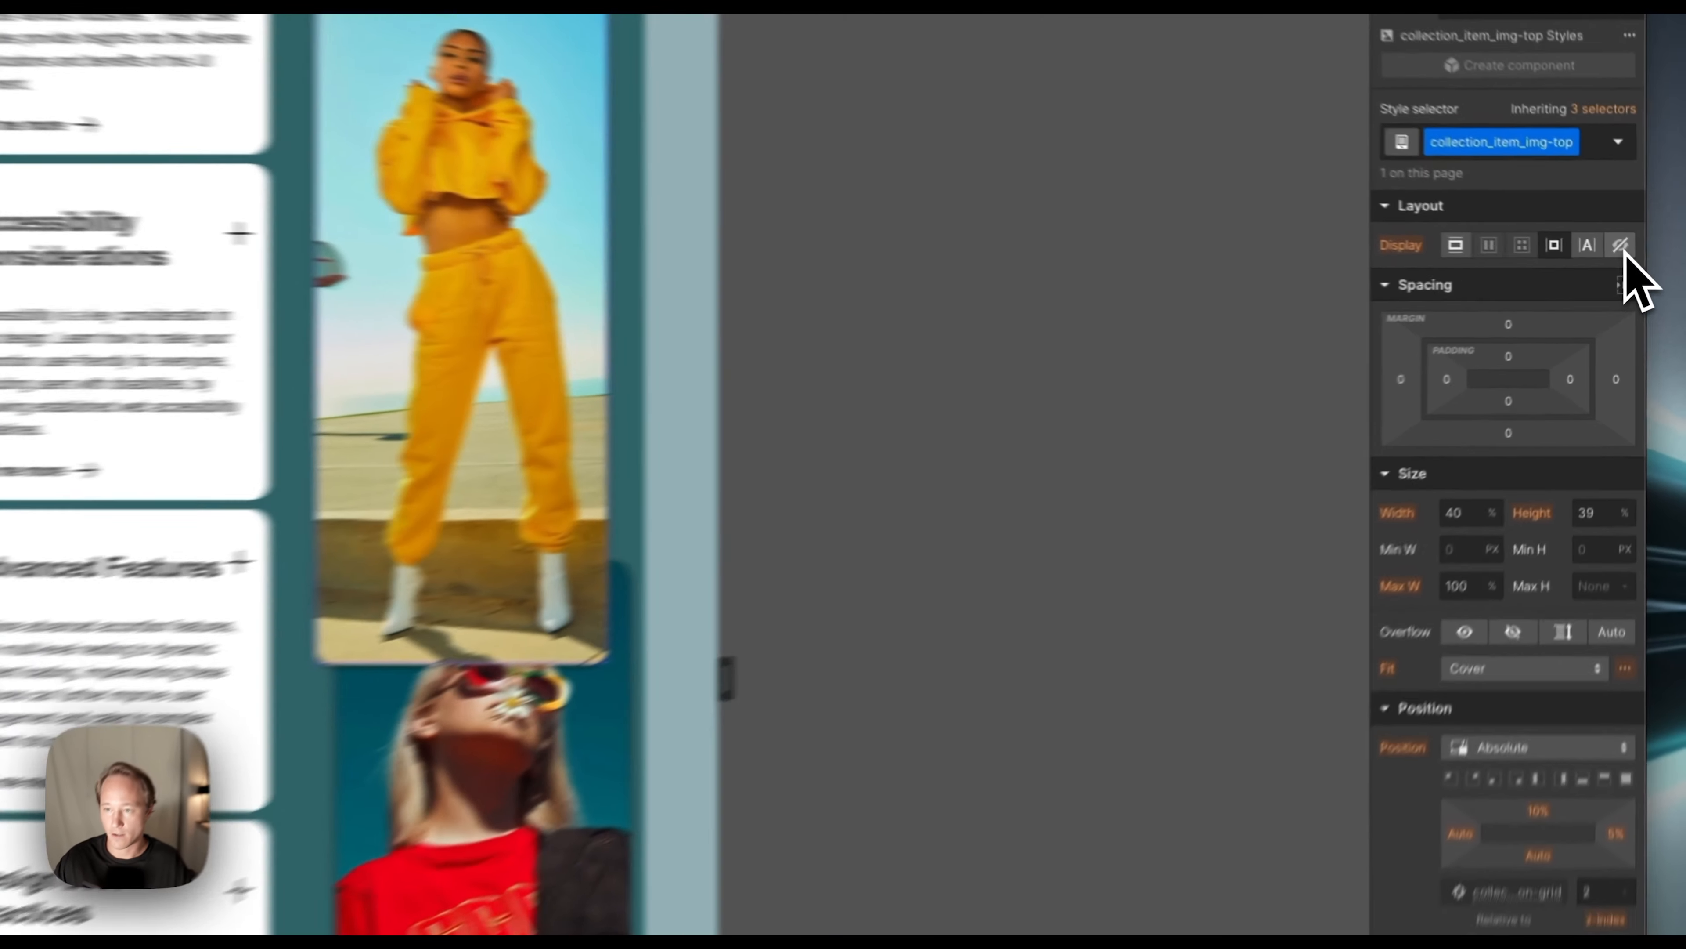
left_click(1649, 261)
left_click(1052, 542)
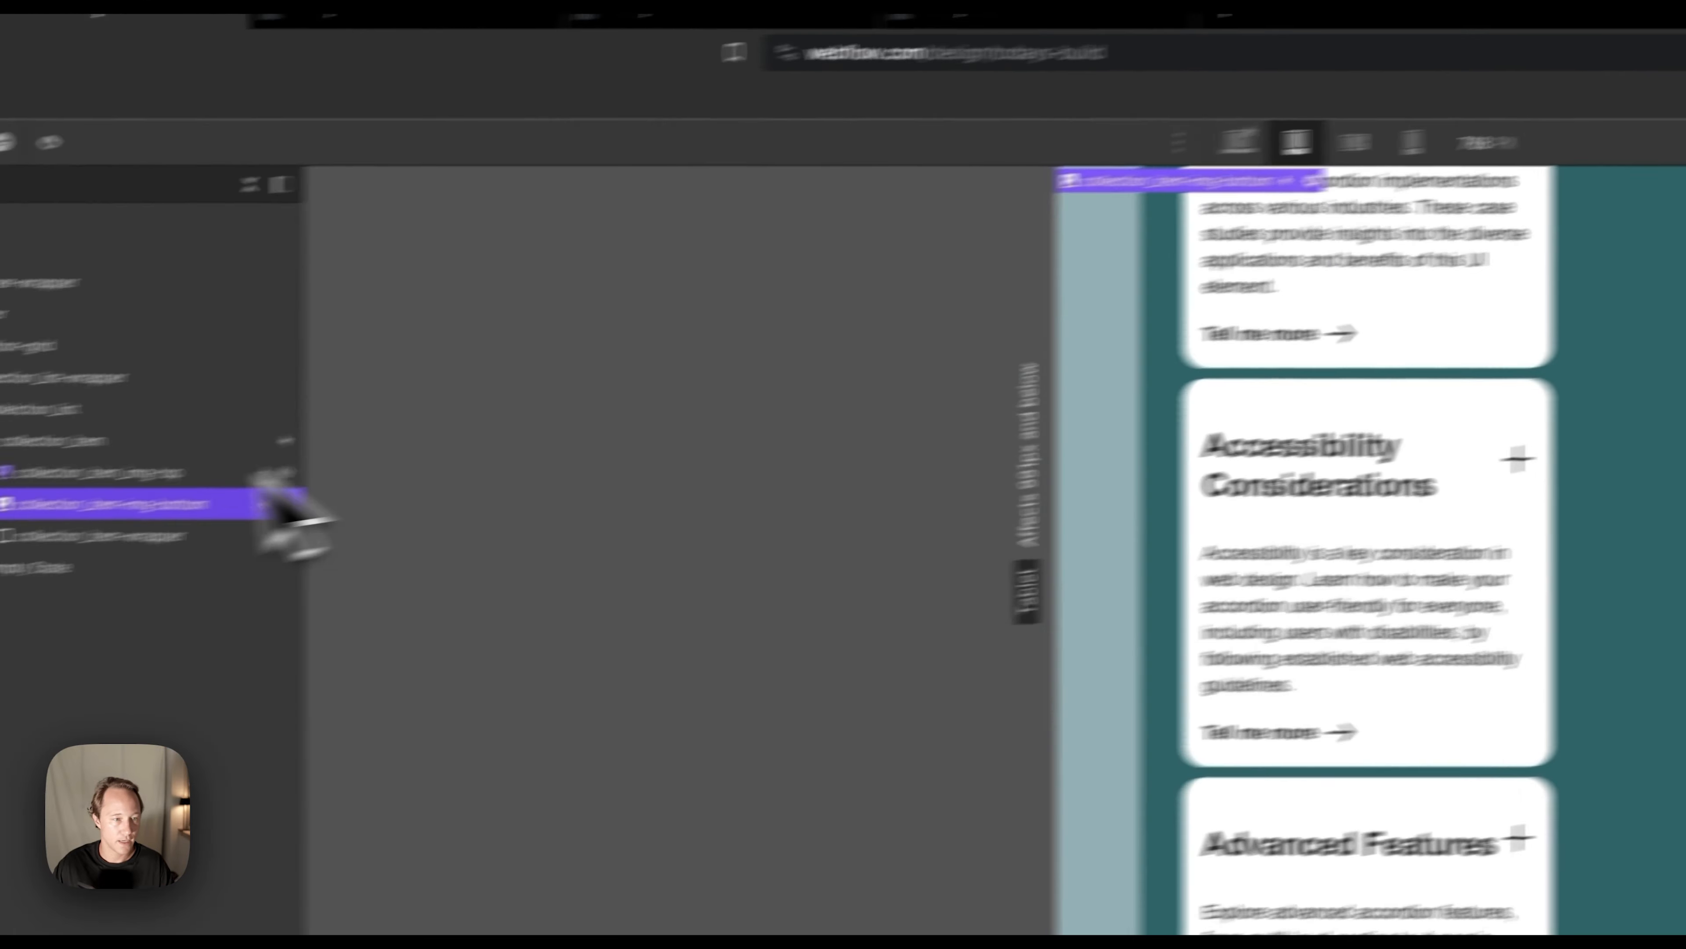
Reduce collection-grid to a single column at the tablet breakpoint by deleting its second 1fr column.
left_click(73, 438)
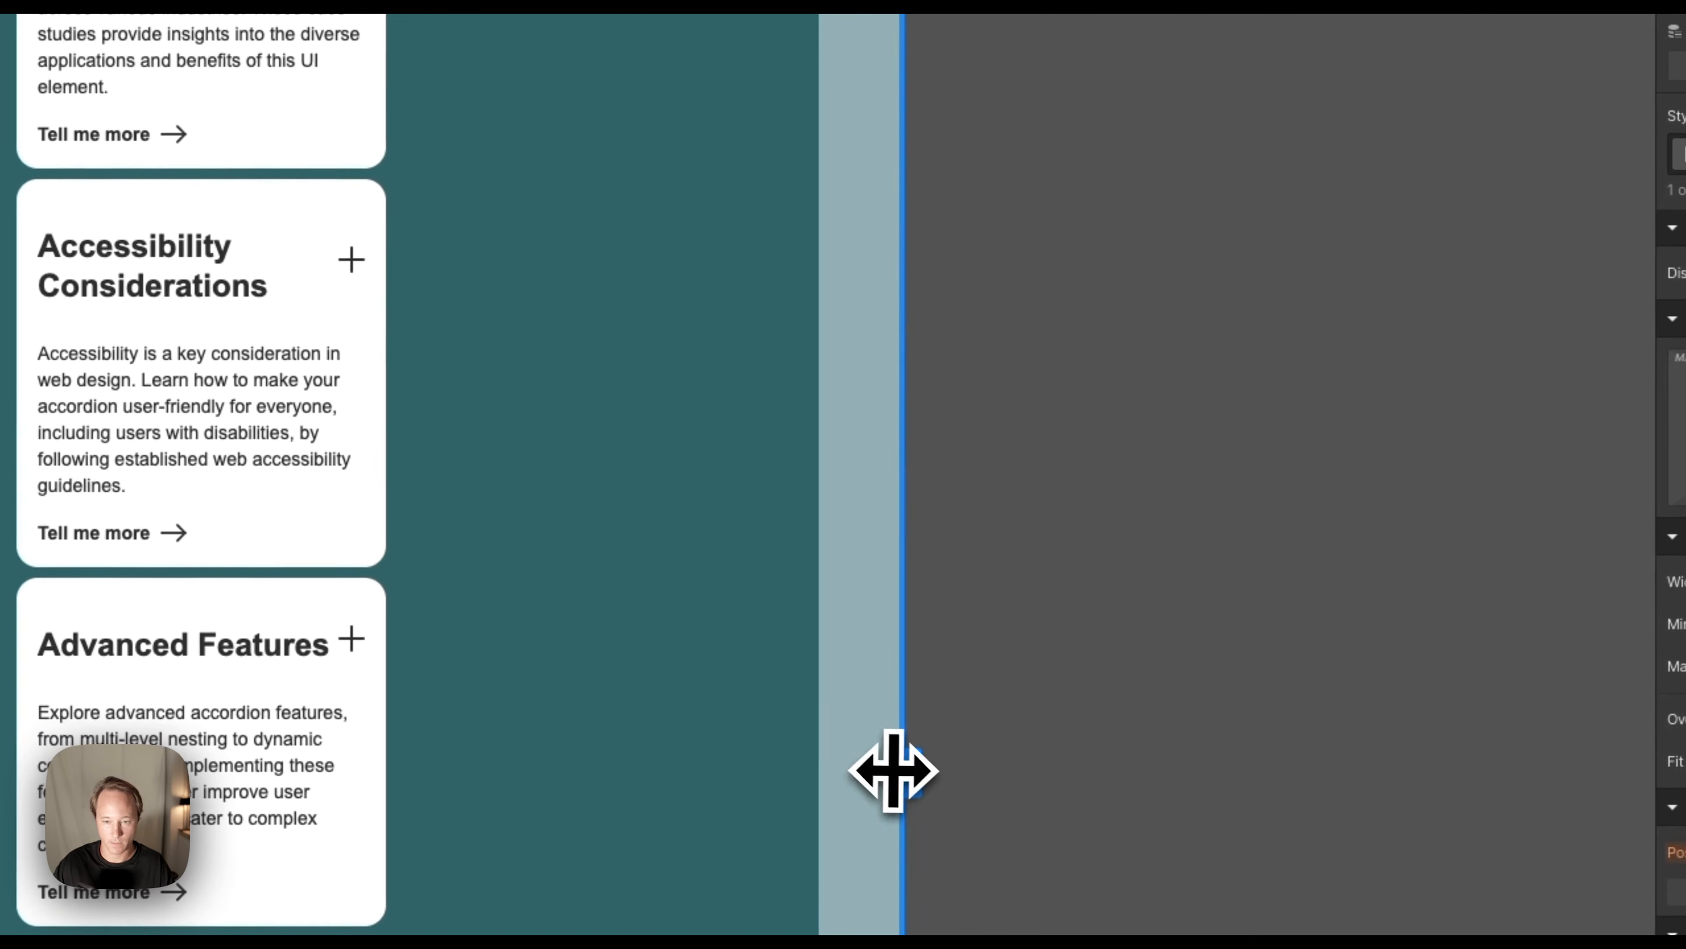
left_click_drag(893, 771, 1195, 776)
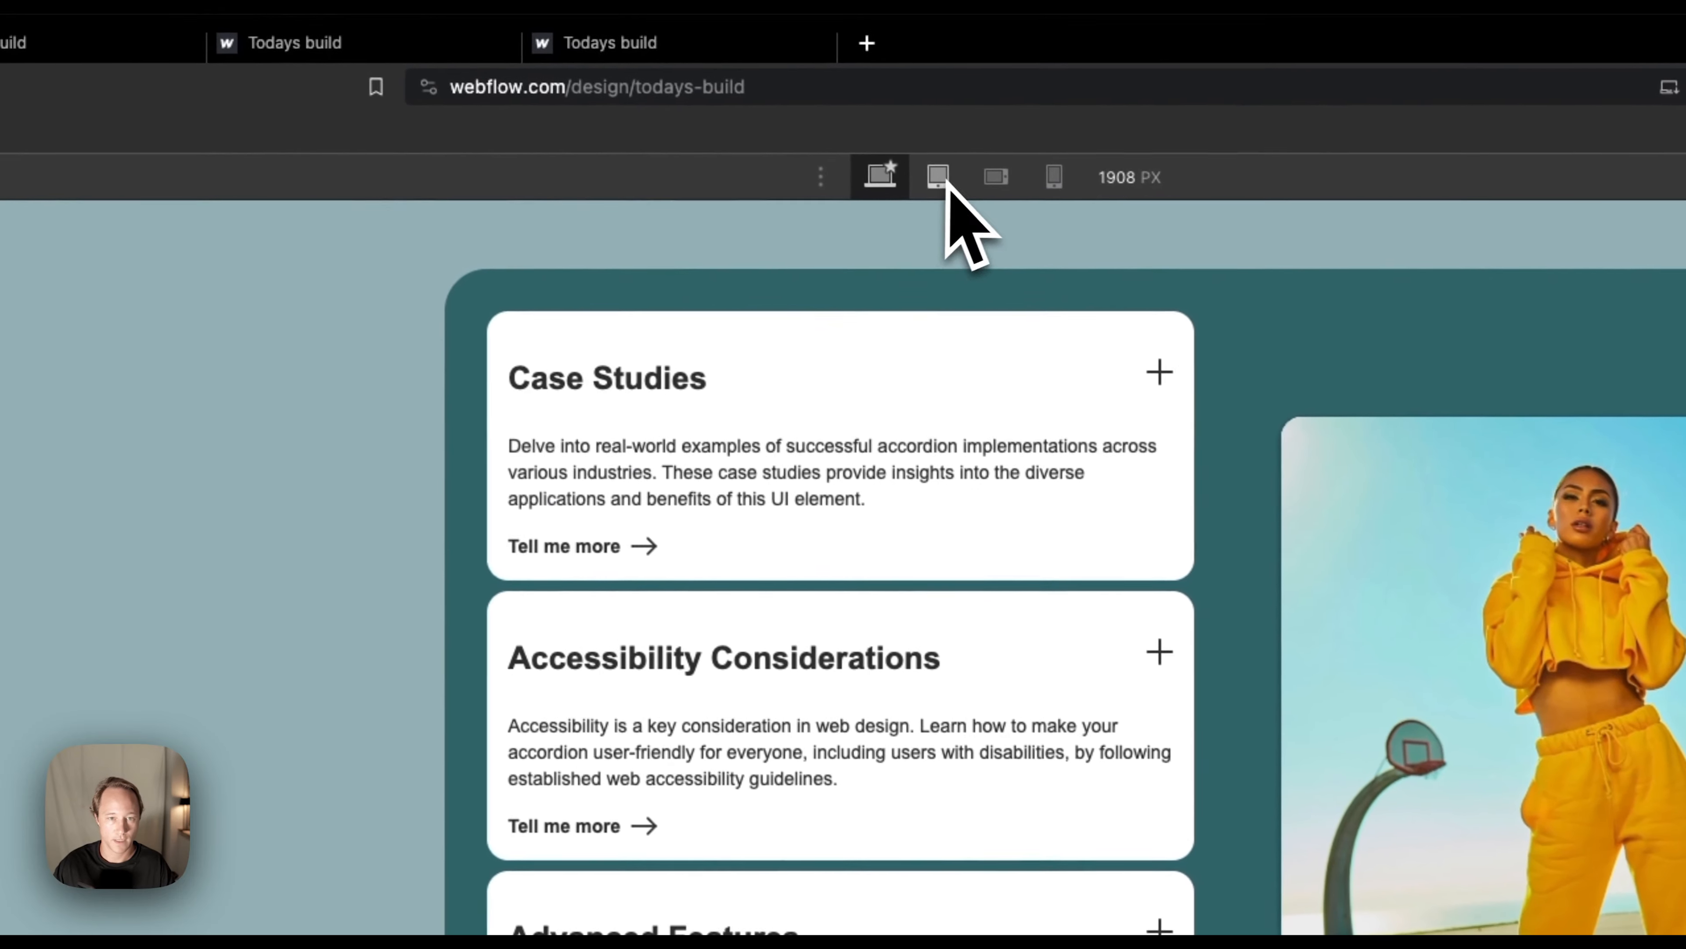
left_click(942, 176)
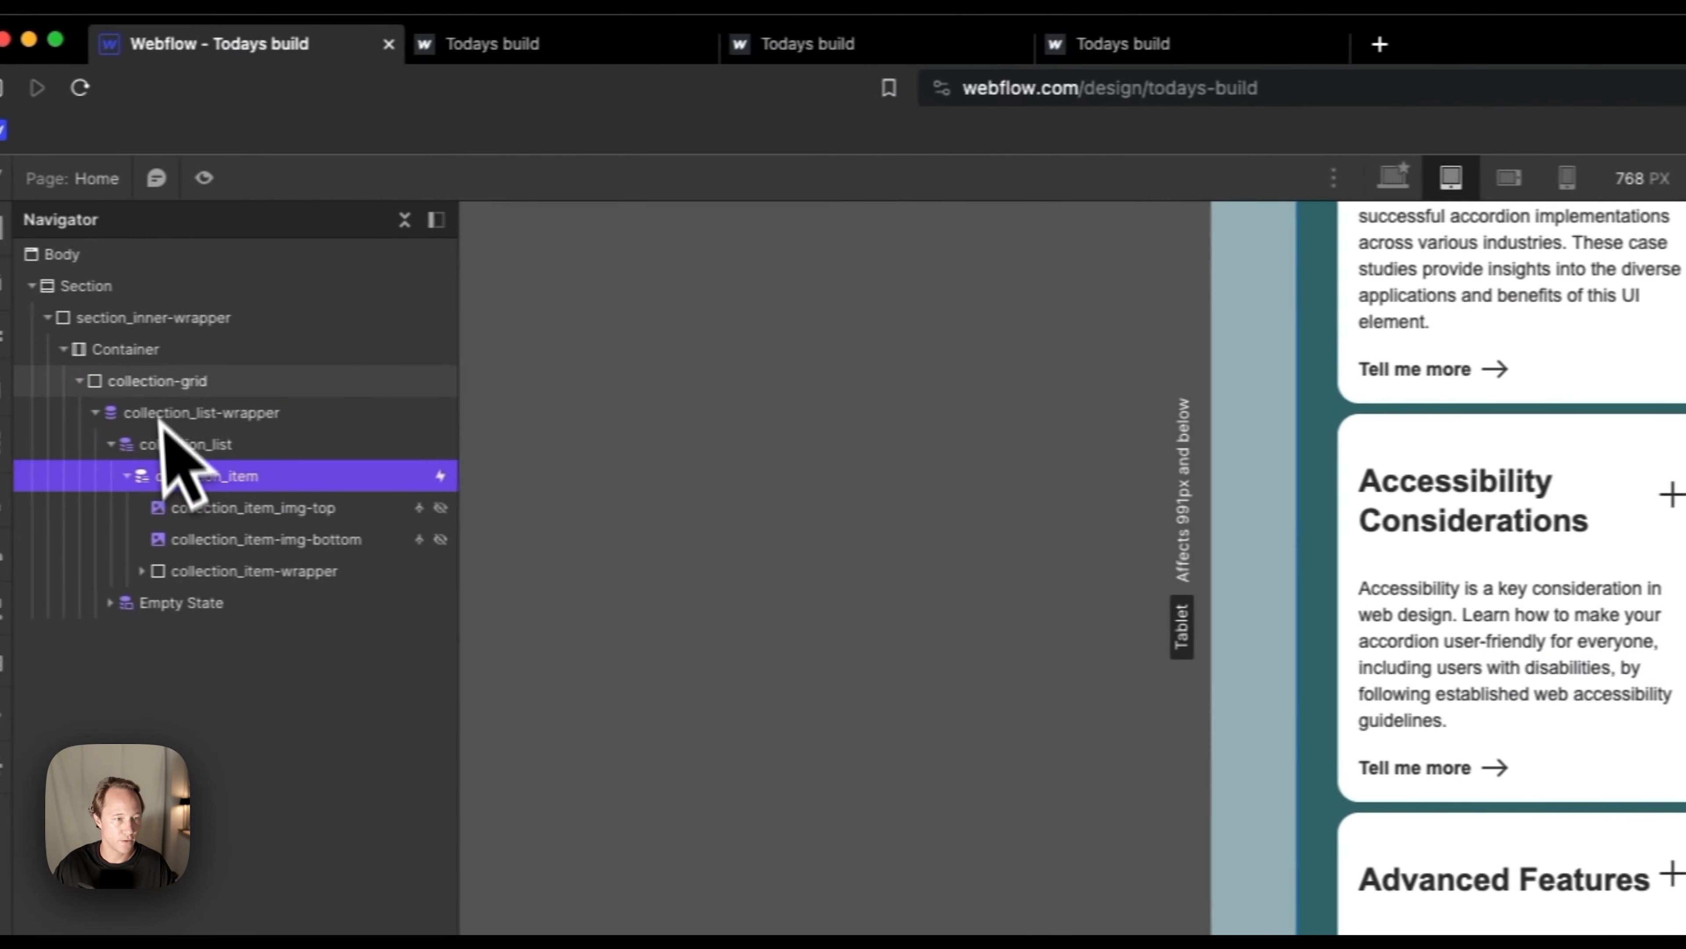
left_click(199, 382)
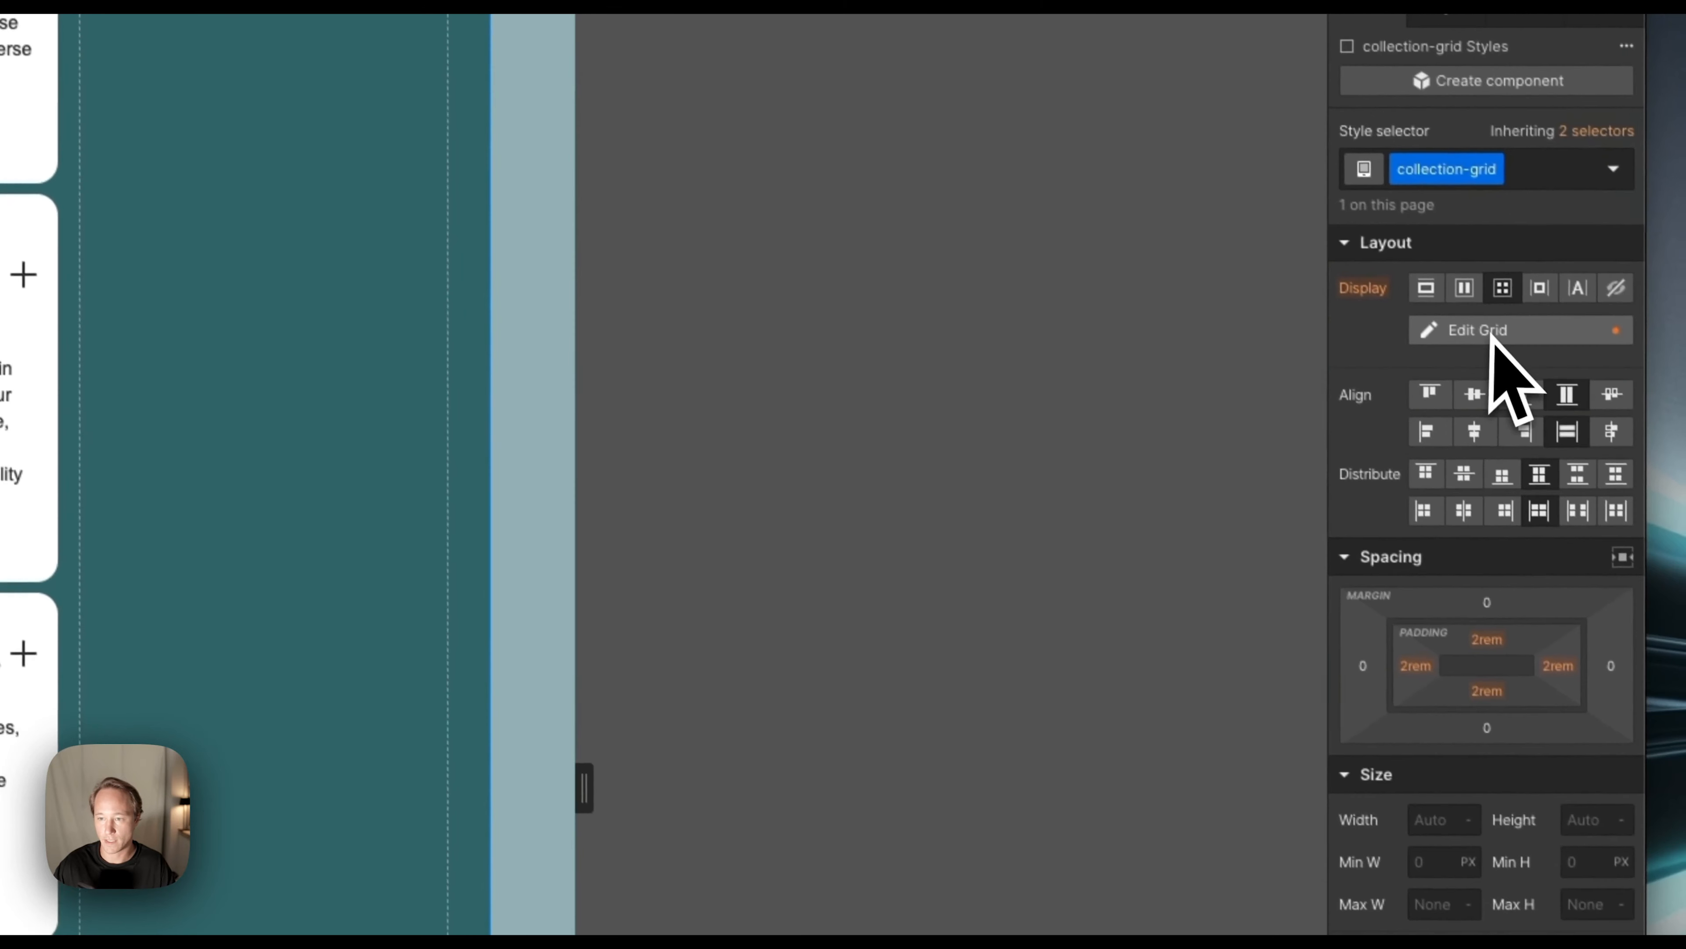
left_click(1494, 324)
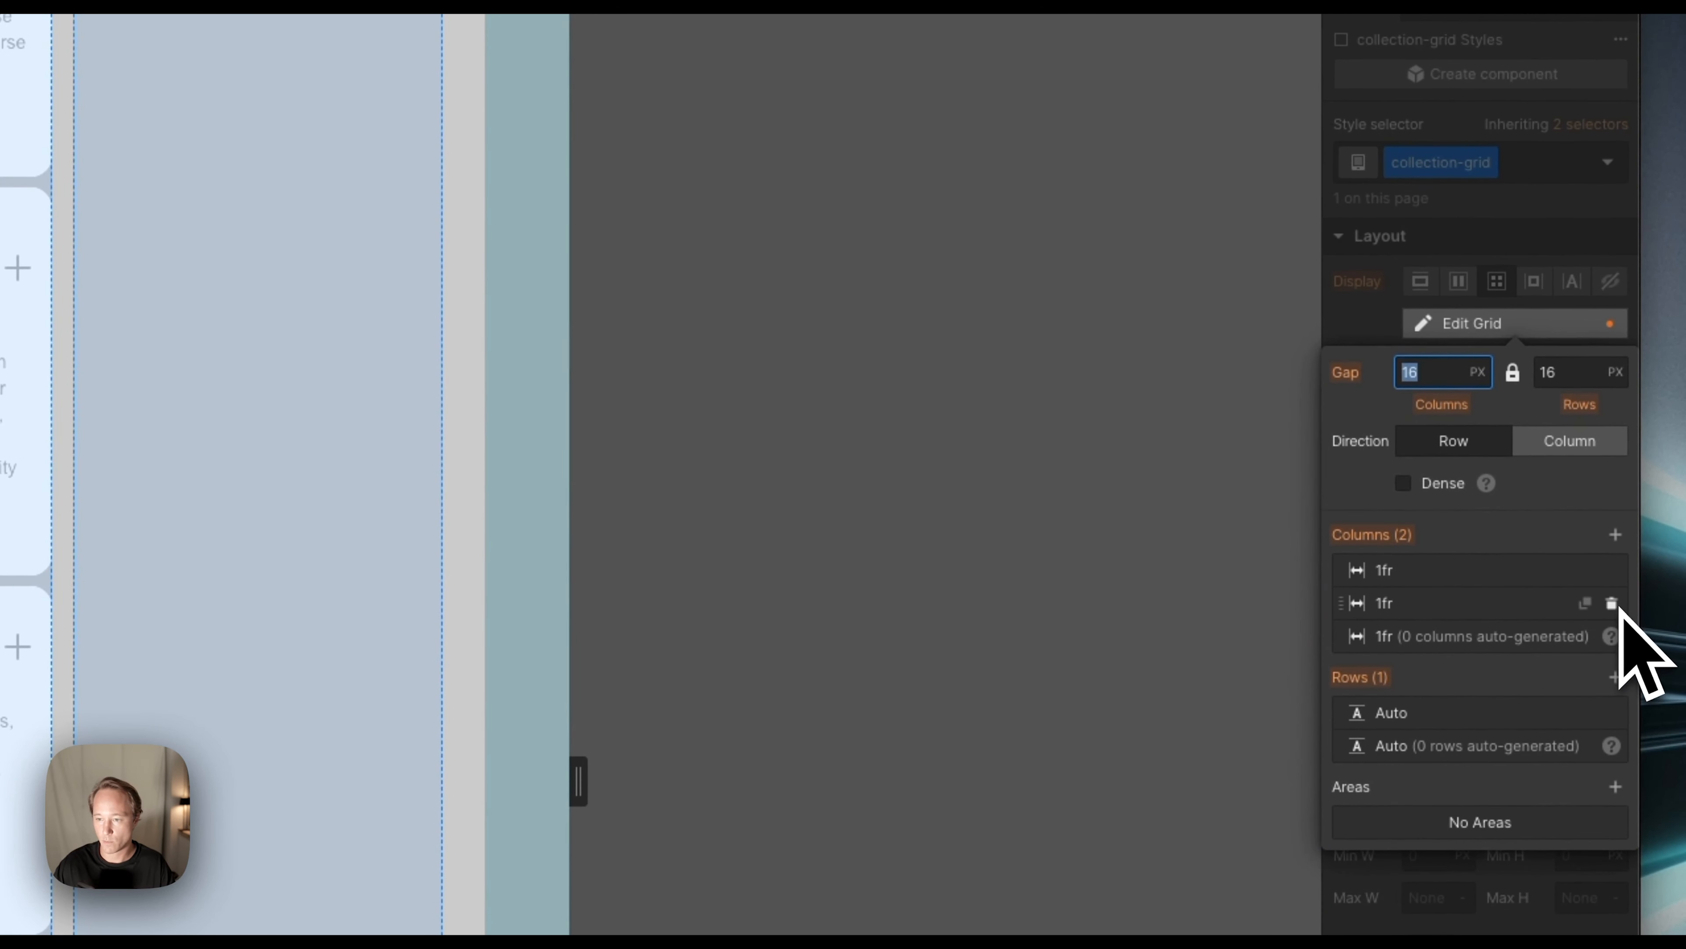
left_click(1612, 603)
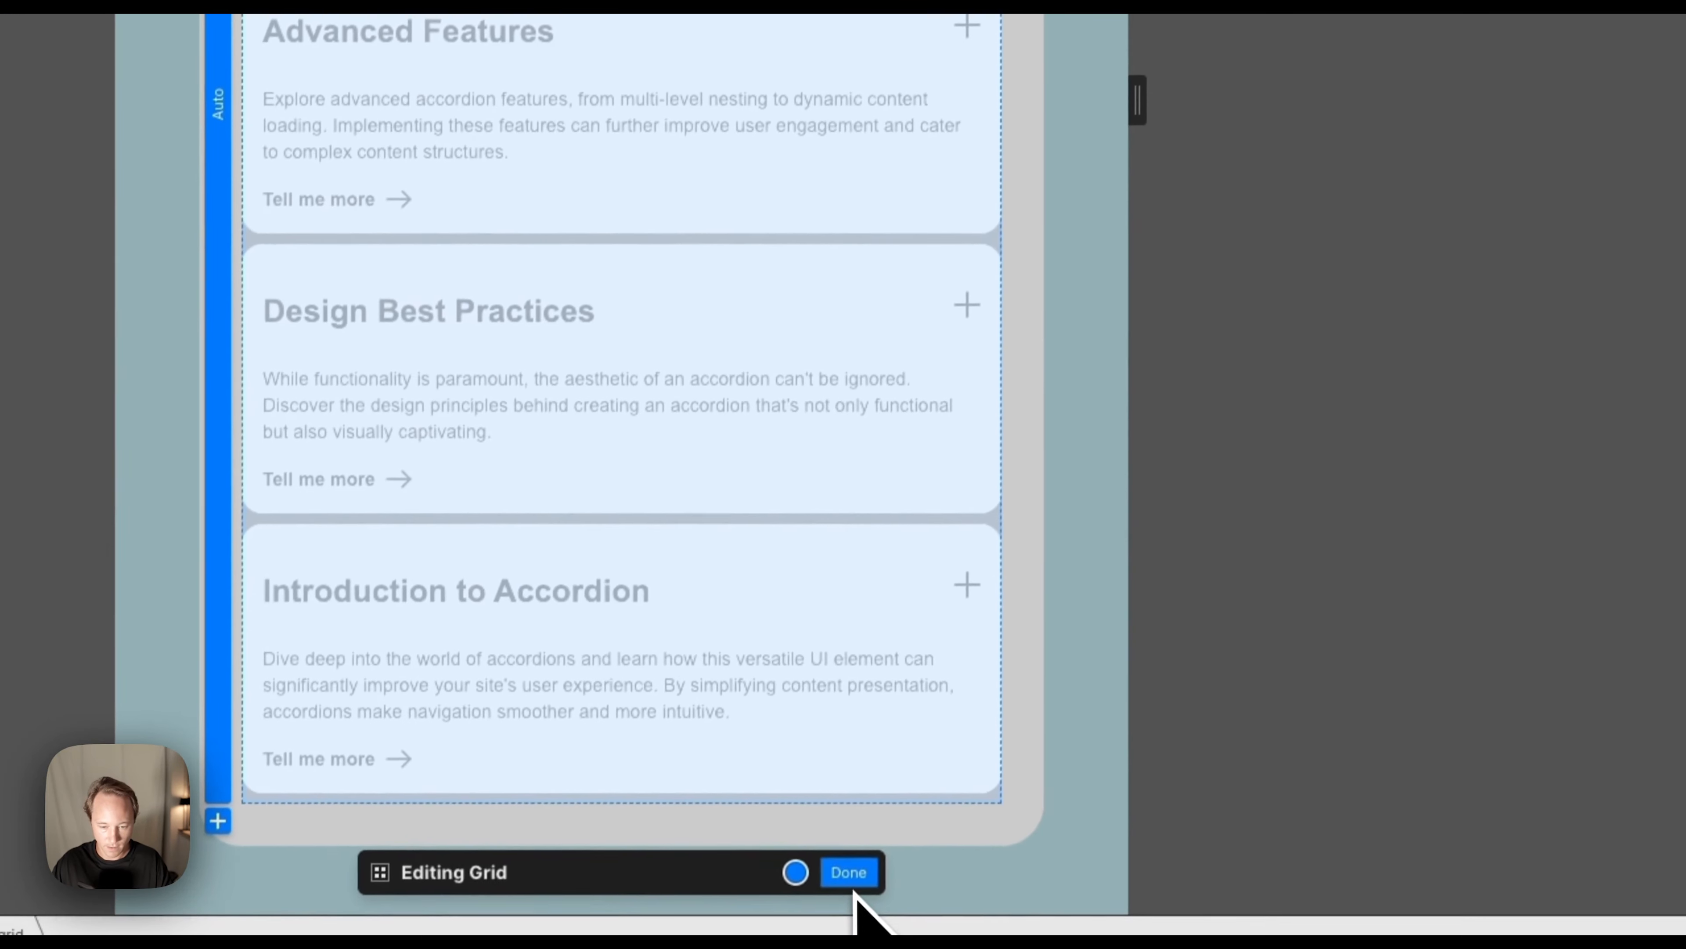
left_click(854, 876)
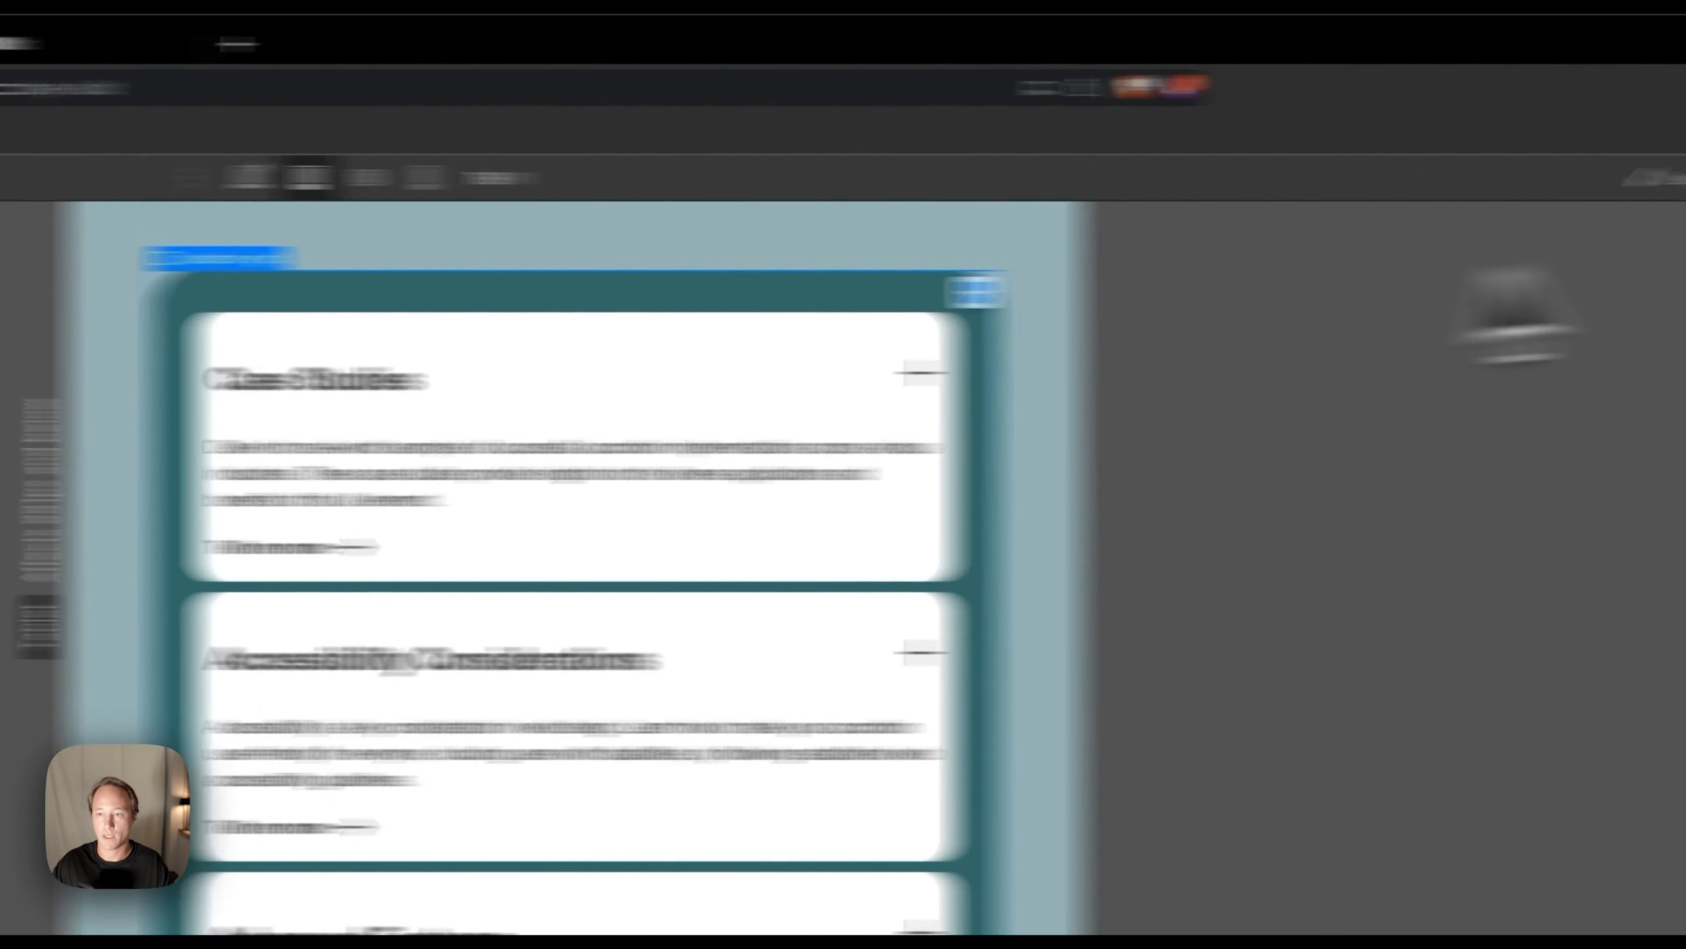
Publish the tablet layout to todays-build.webflow.io, open the published page, and resize the browser window to check it.
left_click(1587, 178)
left_click(1504, 624)
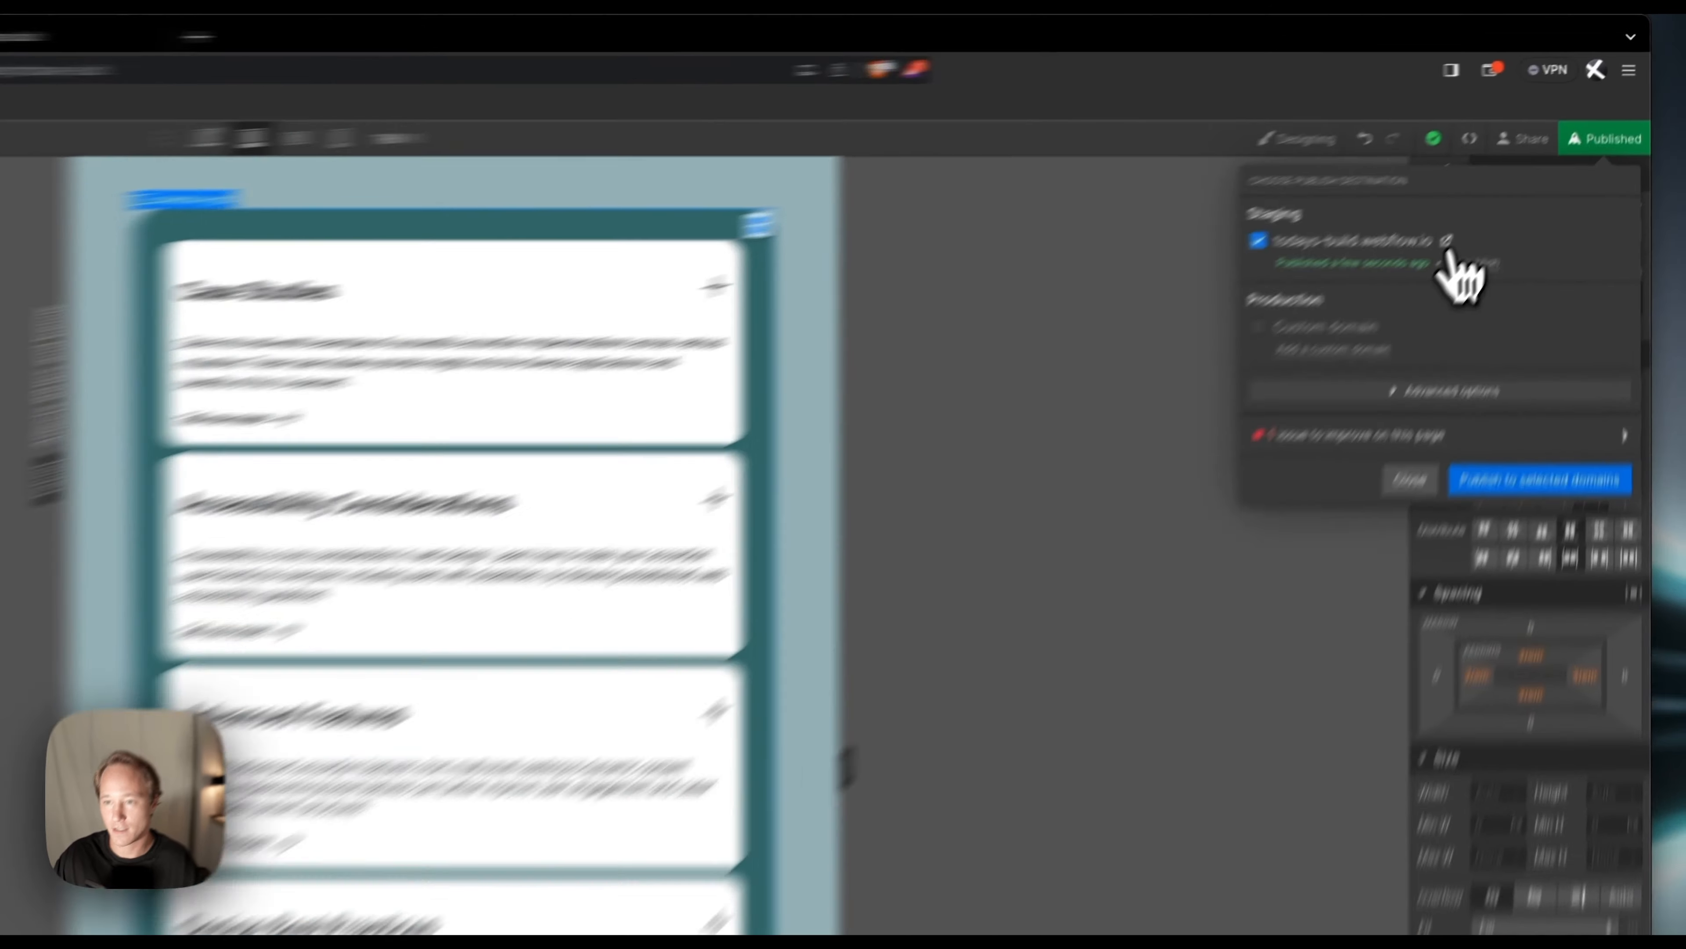
left_click(1528, 163)
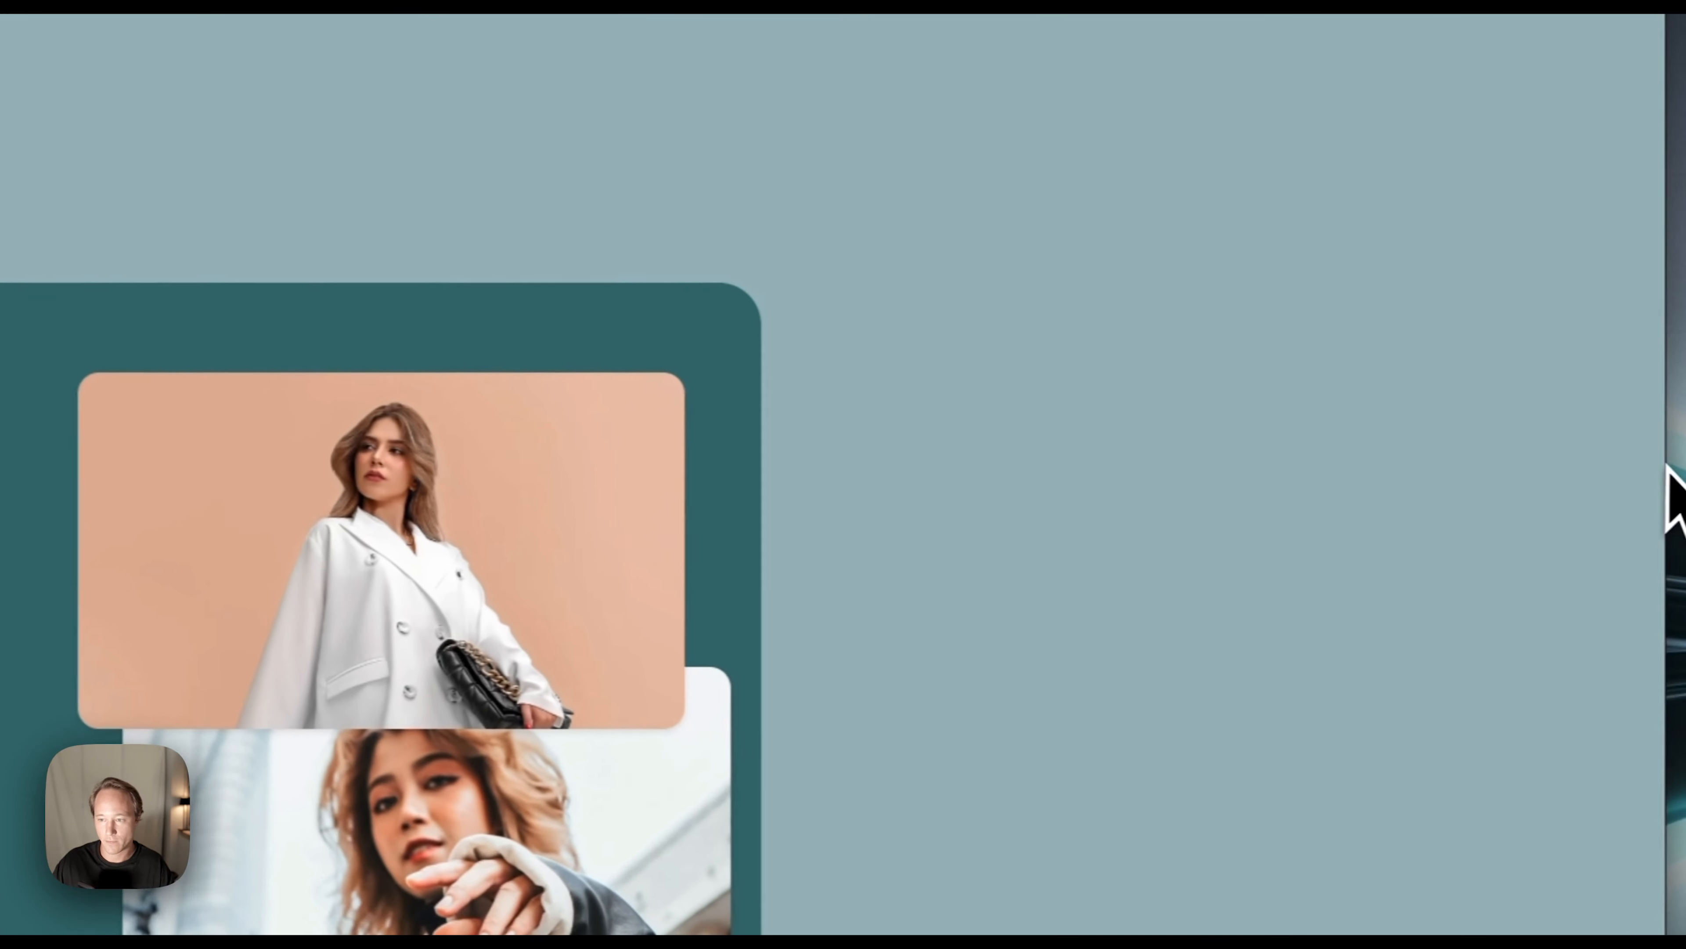
left_click_drag(1669, 495, 1679, 659)
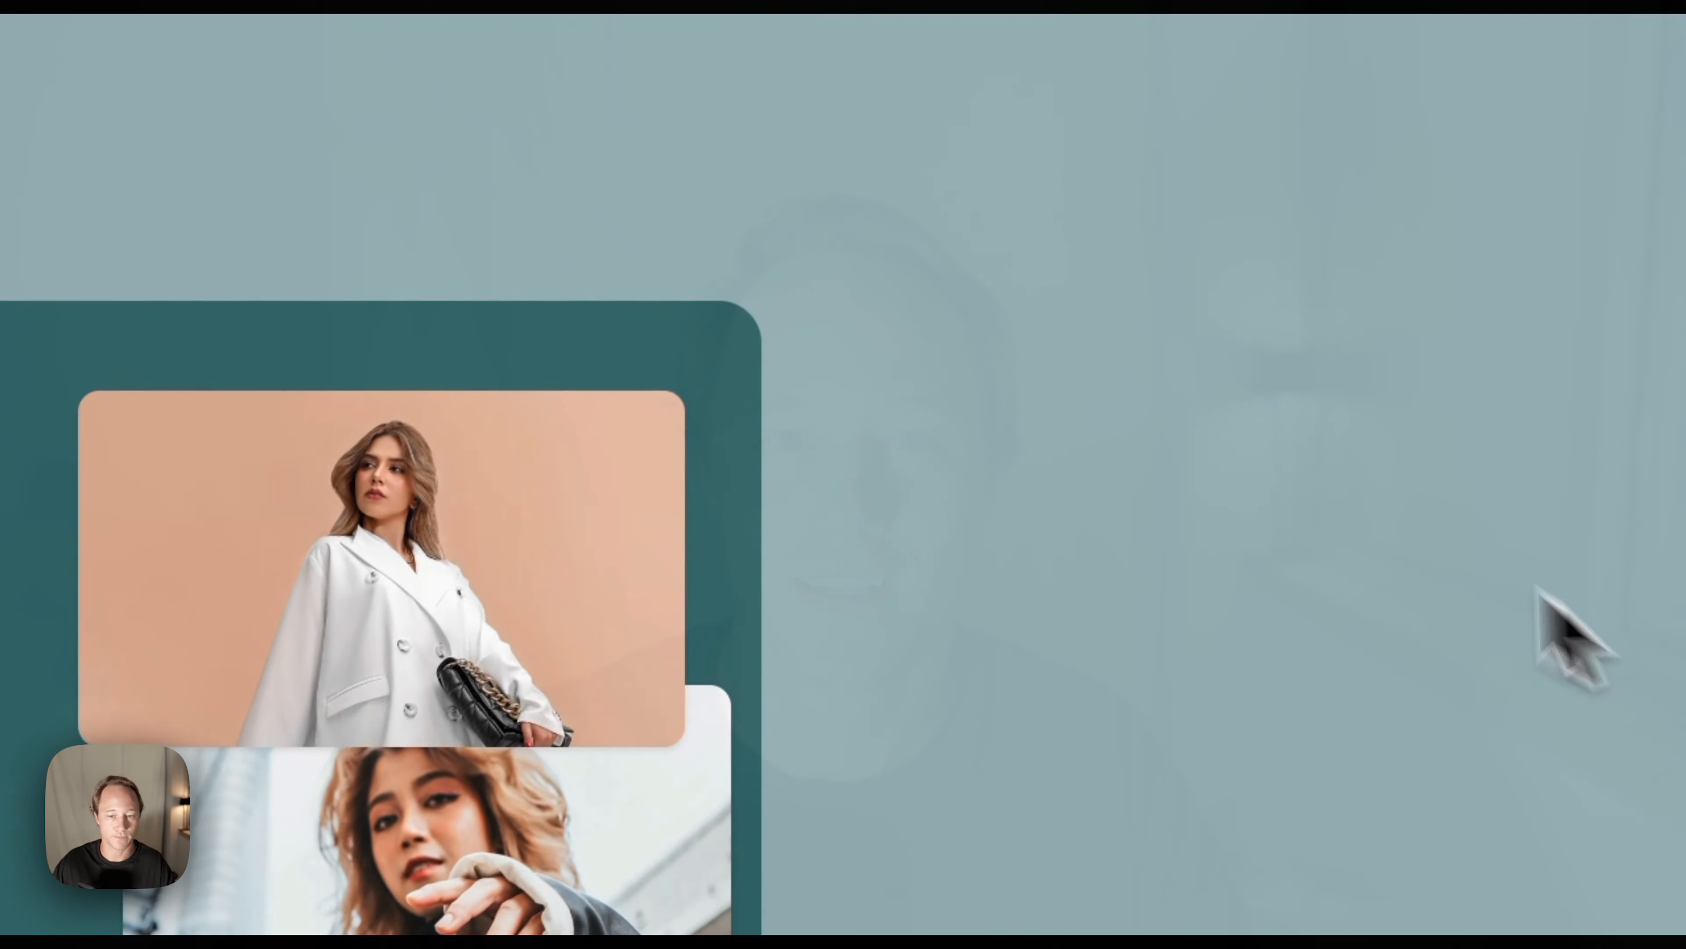